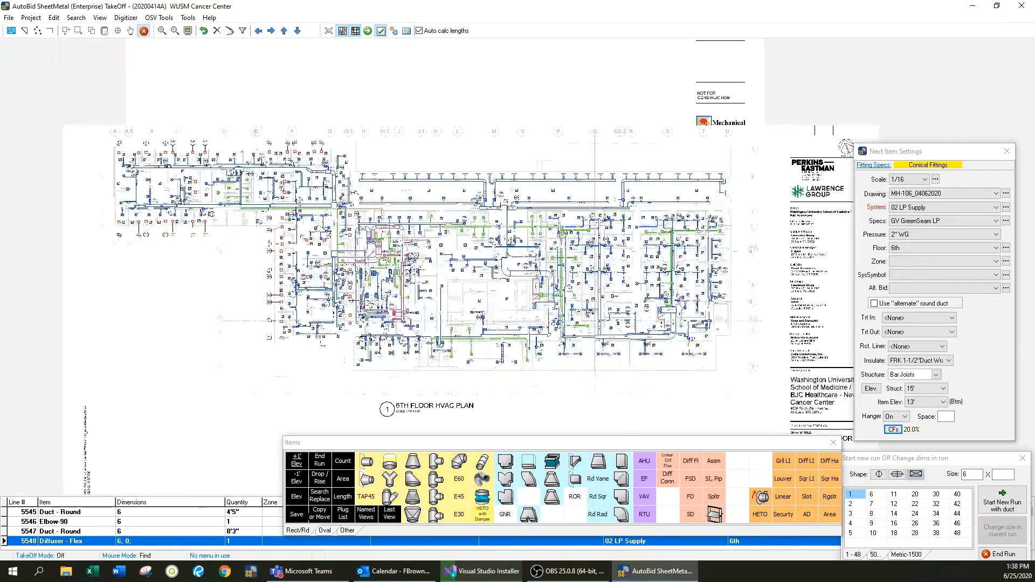
Examine the duct takeoff on the 6th floor HVAC plan, focusing on the shaft area and its VAV and diffuser branches
scroll(326, 281, "up", 1)
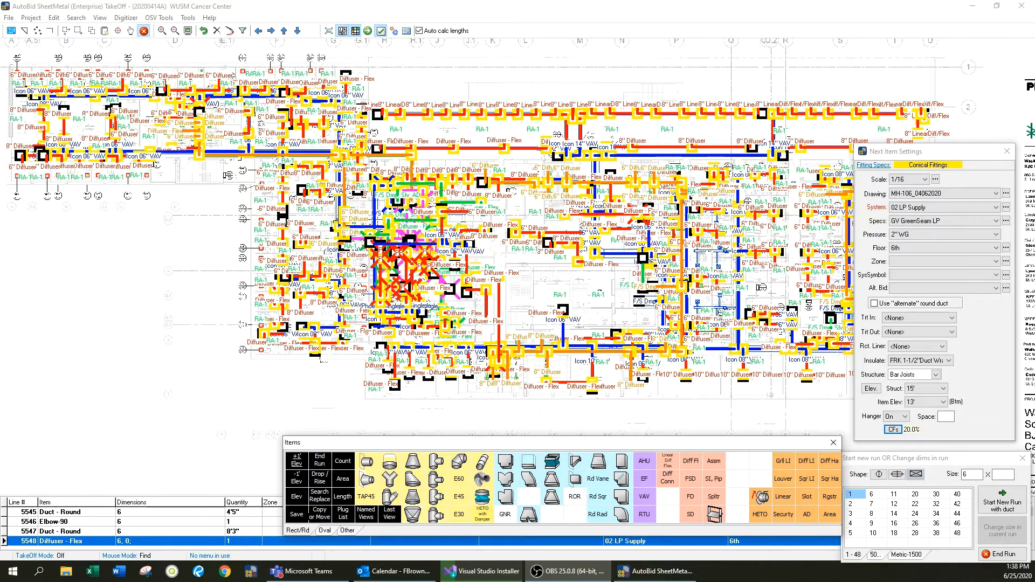
scroll(403, 303, "up", 3)
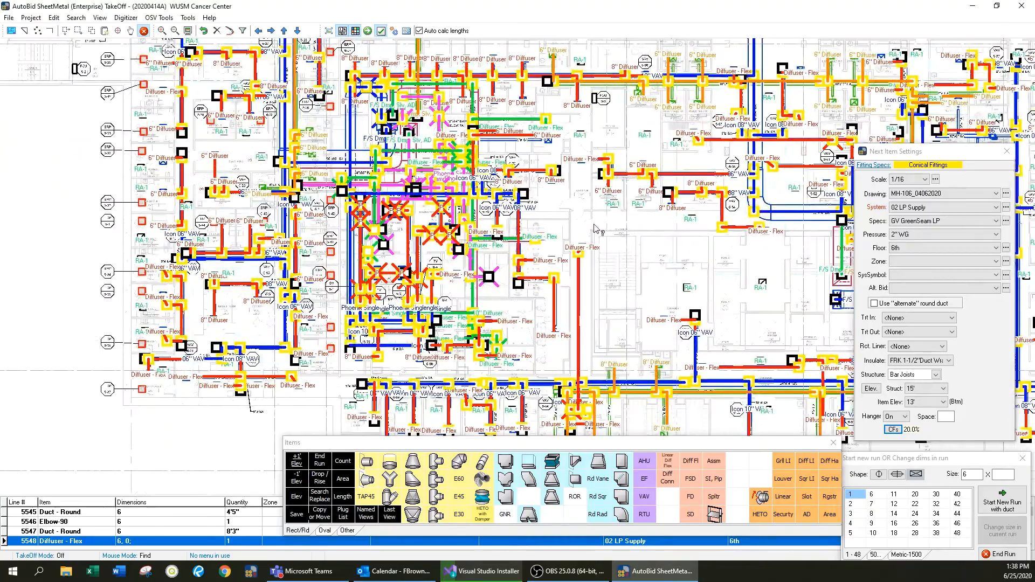
left_click_drag(640, 252, 524, 311)
scroll(522, 309, "up", 2)
scroll(388, 299, "up", 1)
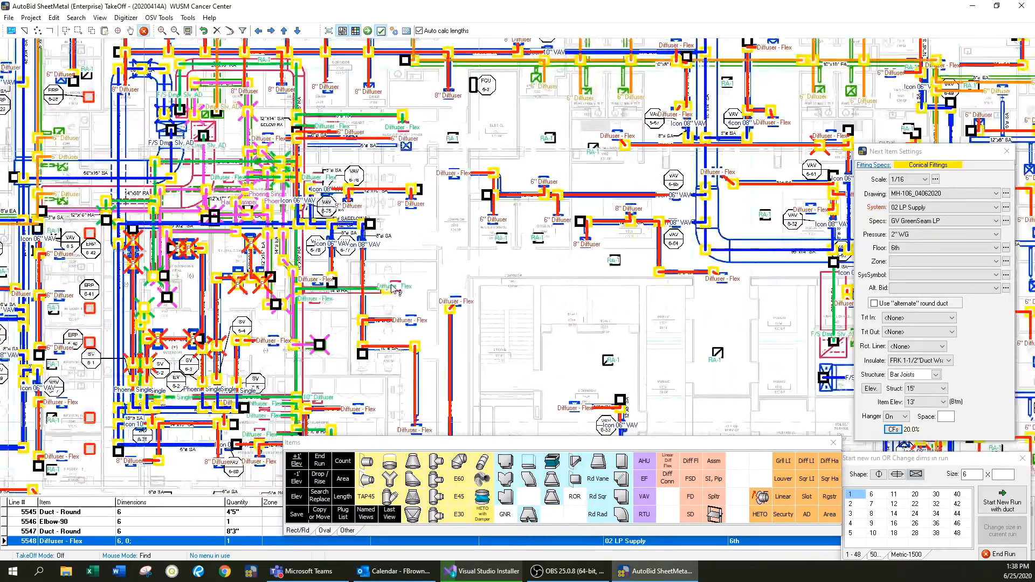
left_click_drag(379, 303, 468, 285)
left_click_drag(241, 347, 340, 378)
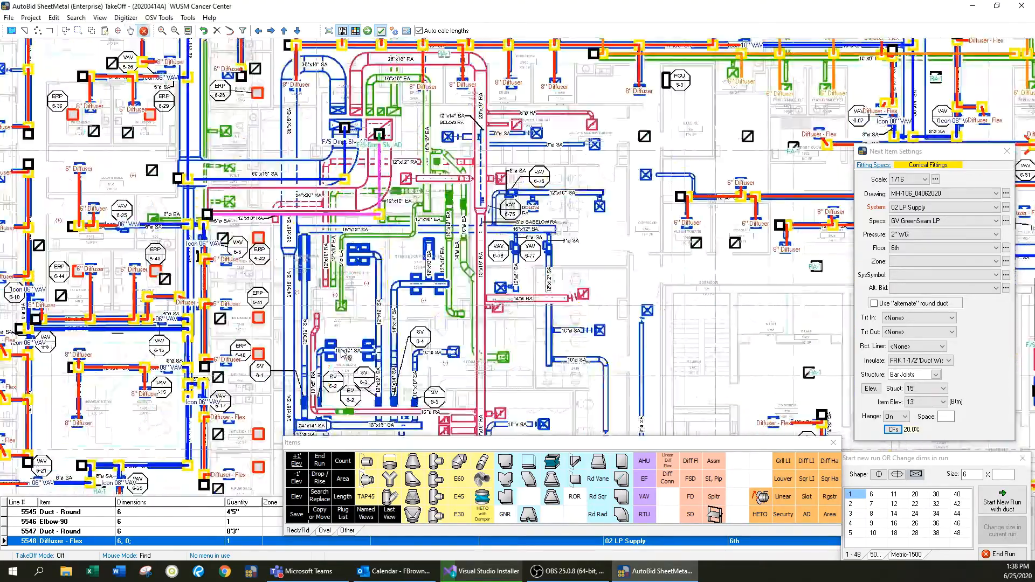
scroll(341, 372, "down", 2)
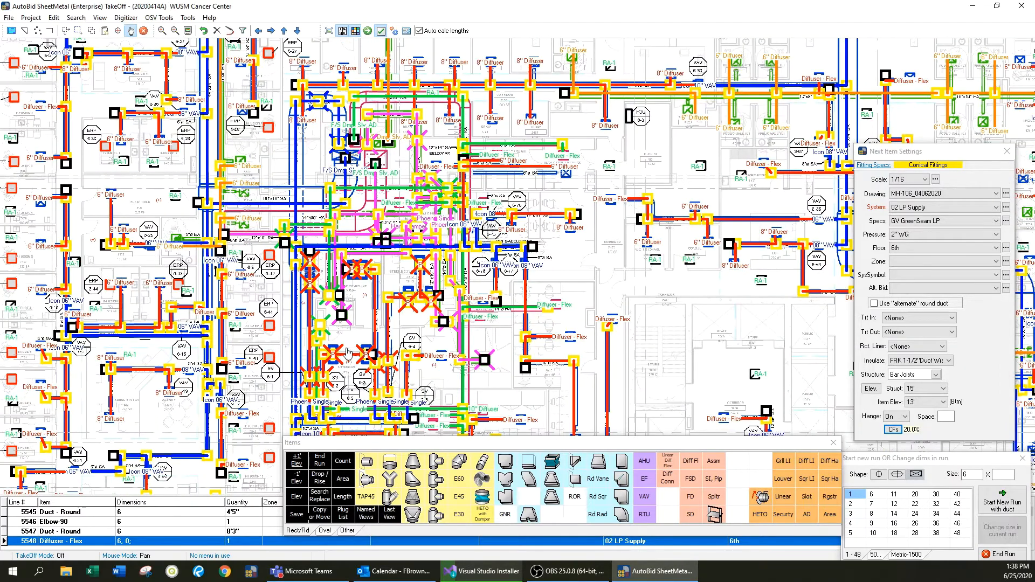
mouse_move(472, 415)
left_mouse_down()
mouse_move(509, 317)
mouse_move(519, 221)
mouse_move(538, 274)
left_mouse_up()
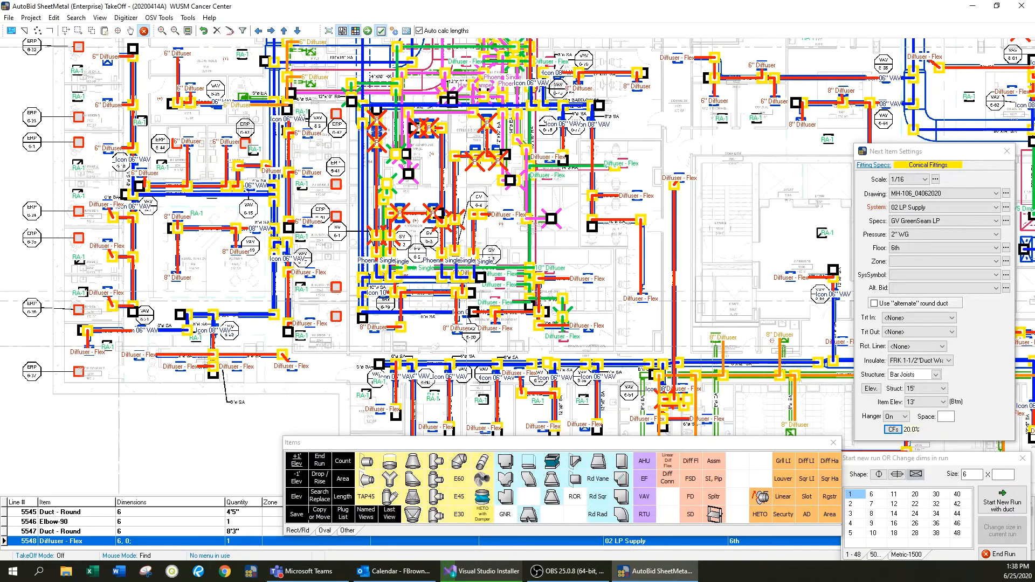
scroll(519, 269, "up", 5)
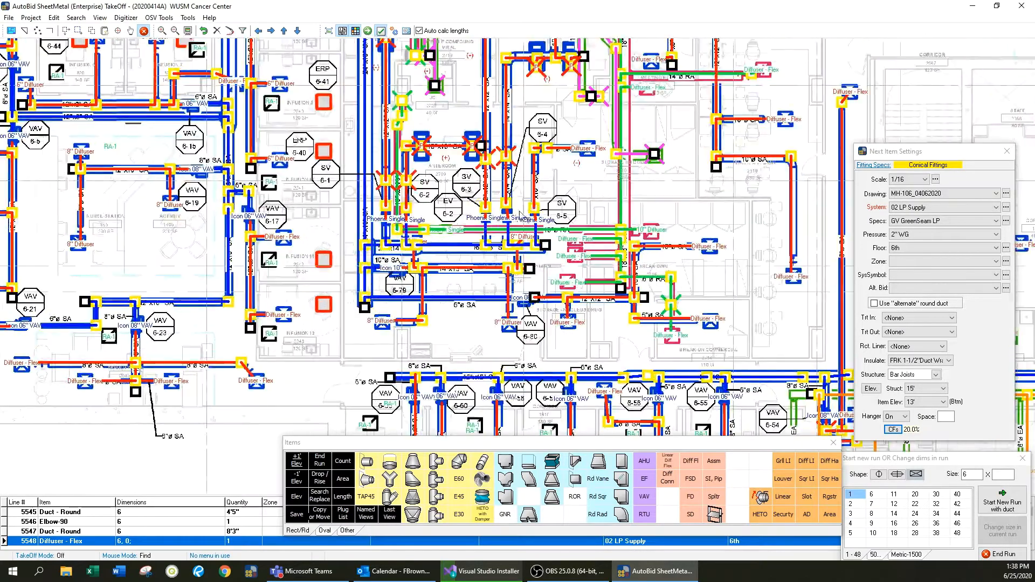
scroll(519, 272, "up", 1)
mouse_move(573, 62)
left_mouse_down()
mouse_move(556, 179)
mouse_move(529, 236)
left_mouse_up()
left_click_drag(500, 140, 445, 324)
scroll(444, 323, "down", 1)
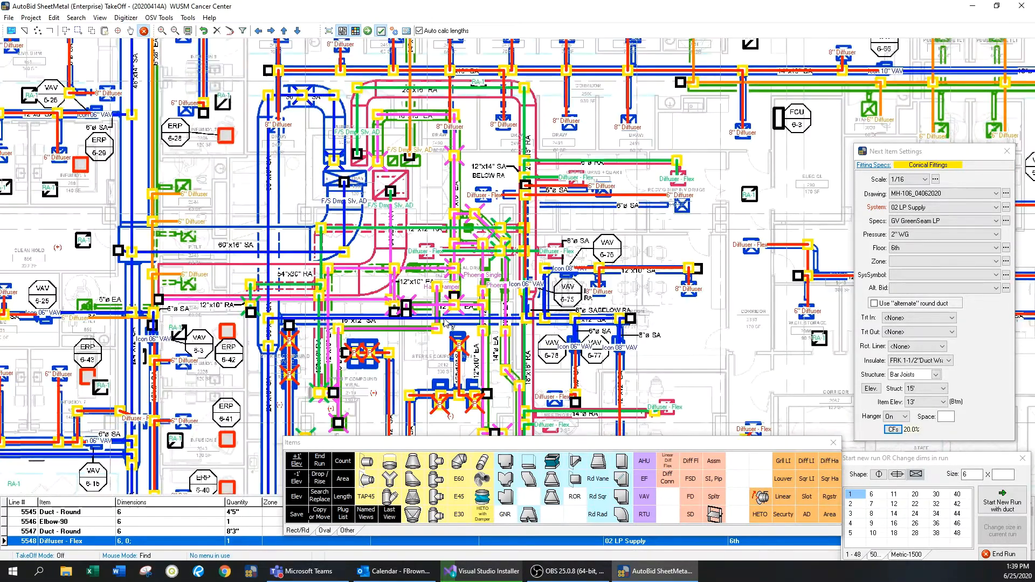
scroll(439, 322, "down", 1)
left_click_drag(649, 342, 565, 319)
scroll(565, 319, "down", 2)
left_click_drag(322, 368, 395, 243)
left_click_drag(821, 405, 689, 353)
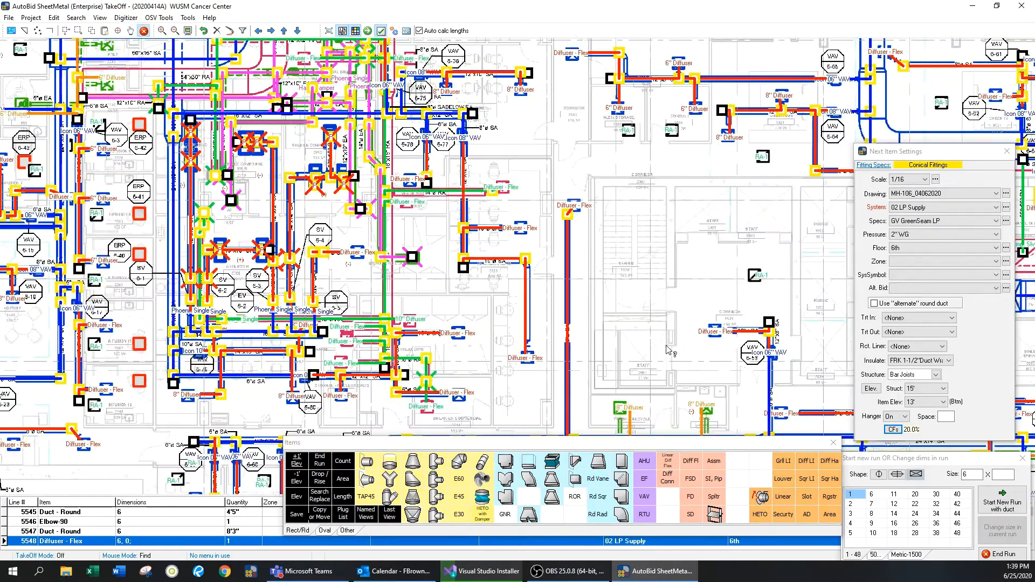
scroll(533, 336, "down", 1)
scroll(533, 335, "down", 1)
left_click_drag(514, 394, 493, 253)
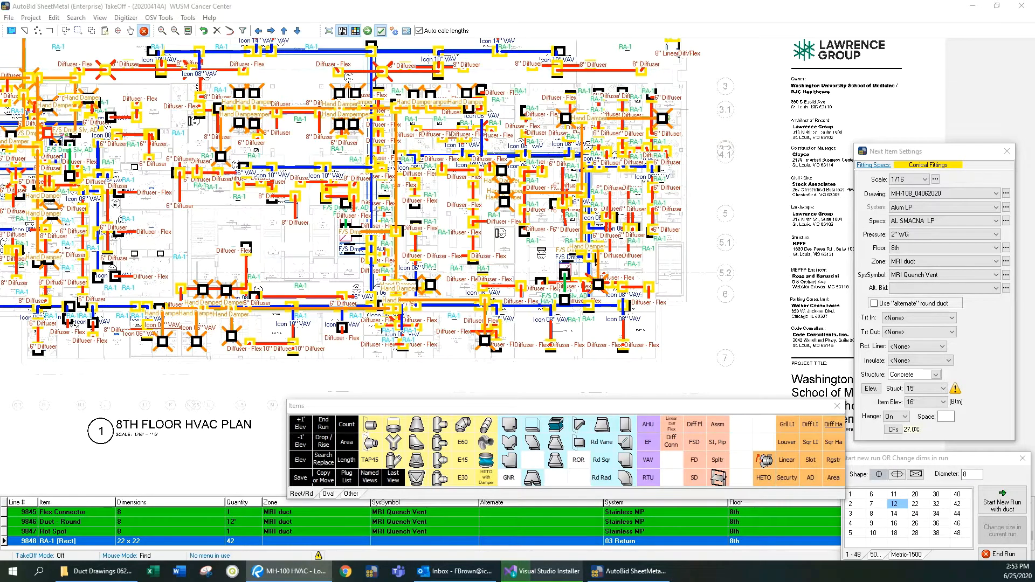
Switch from the 8th floor HVAC plan to drawing MH-303_04082020
left_click_drag(299, 193, 622, 277)
scroll(622, 278, "down", 2)
left_click_drag(802, 361, 650, 297)
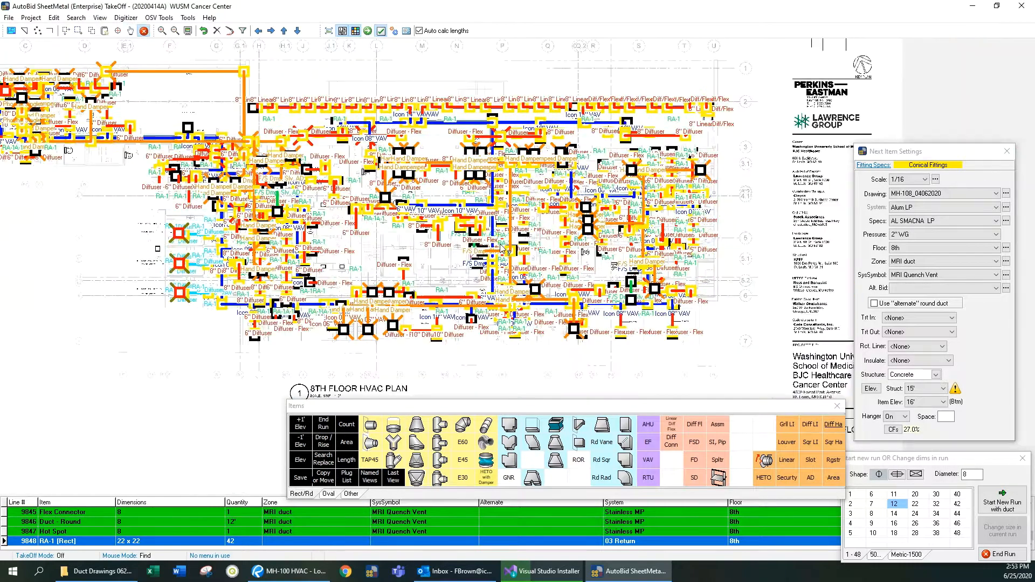
scroll(649, 297, "up", 1)
left_click(928, 193)
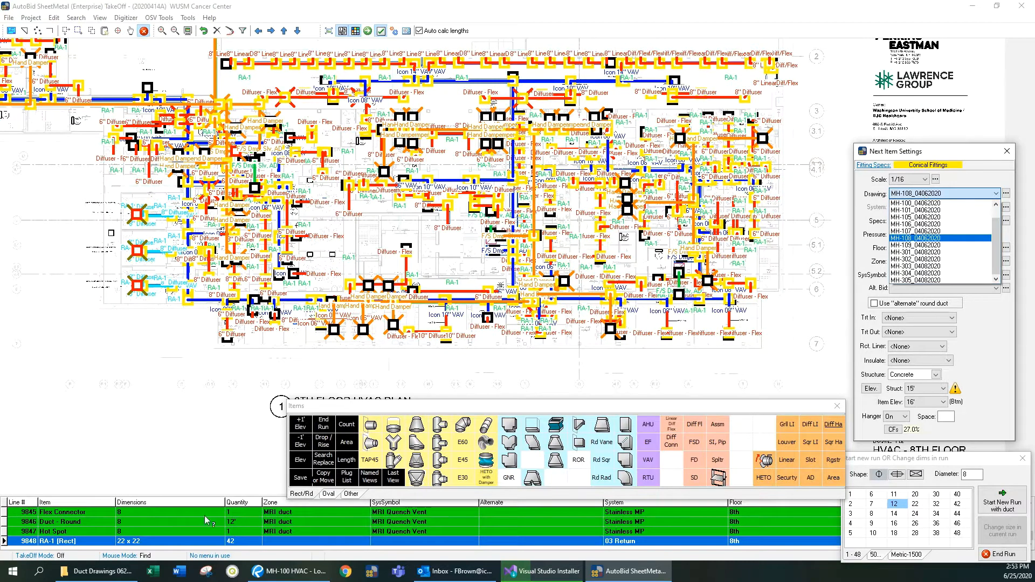
left_click(935, 266)
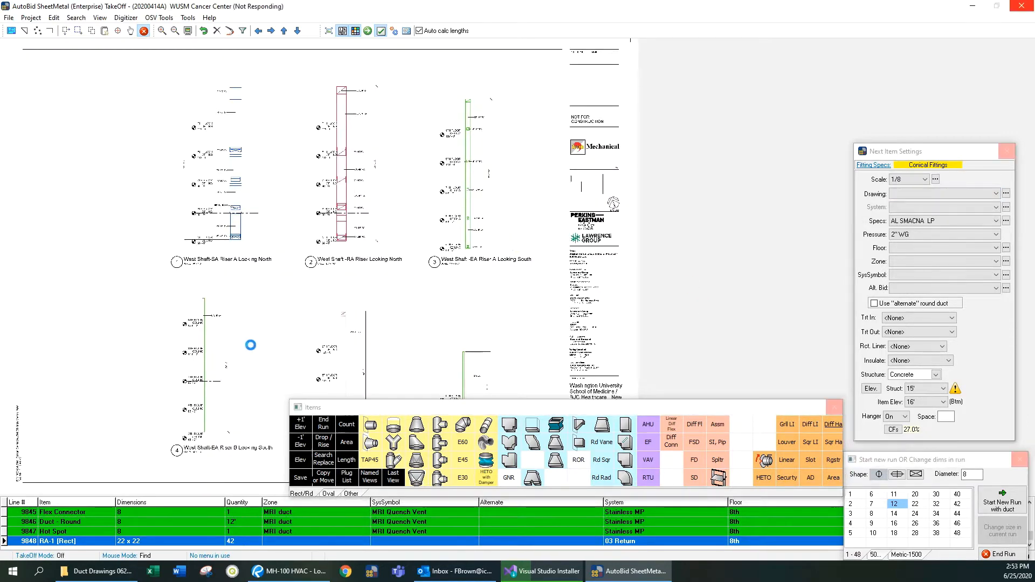
key("alt+Tab")
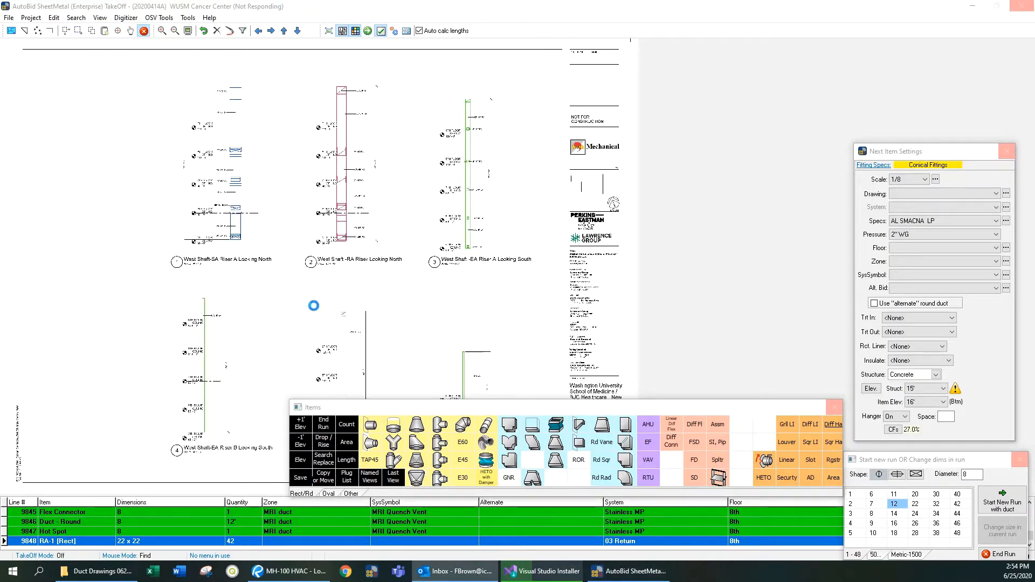
left_click(284, 287)
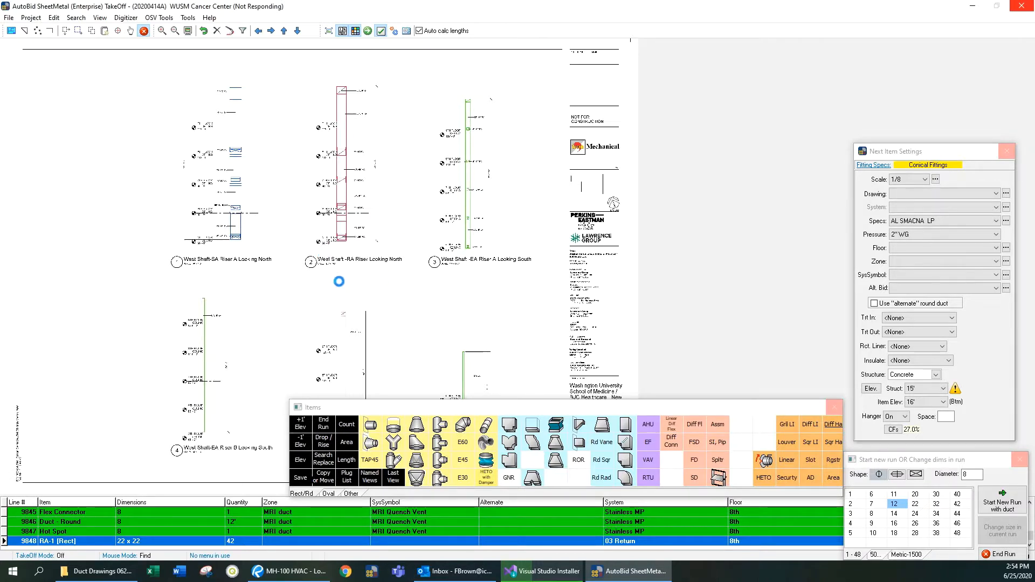
key("alt+Tab")
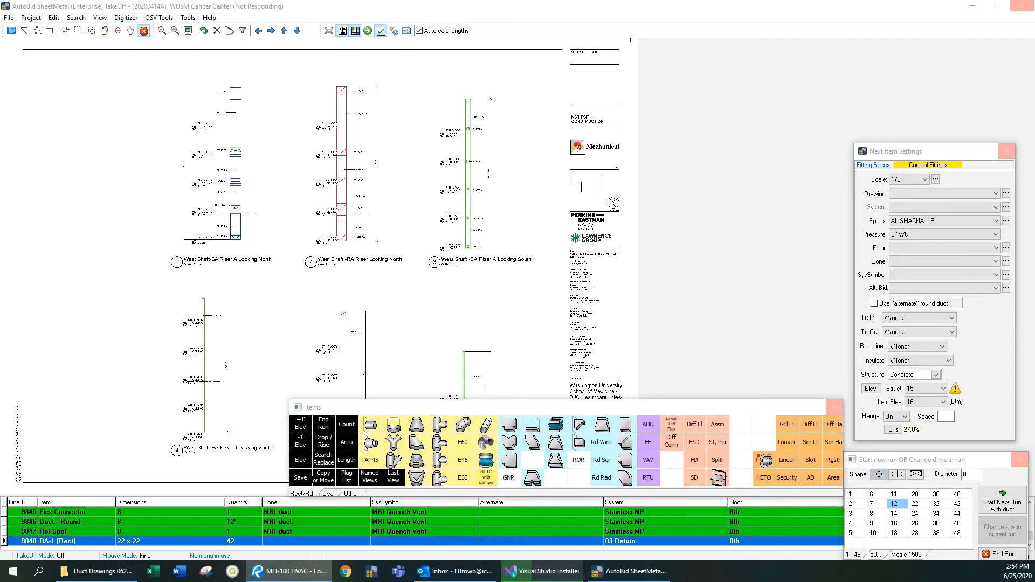
key("ctrl+Tab")
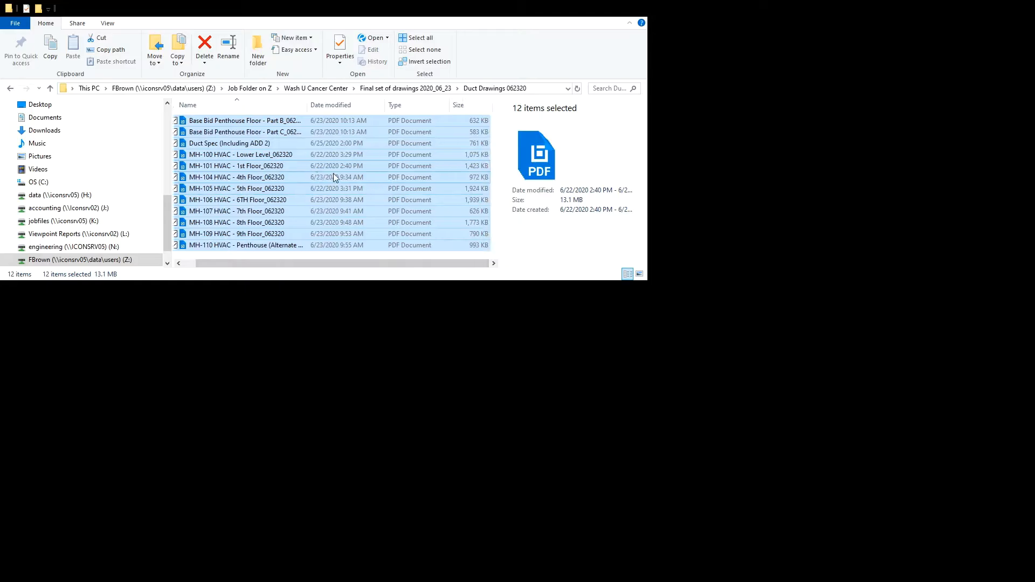
left_click_drag(334, 177, 343, 178)
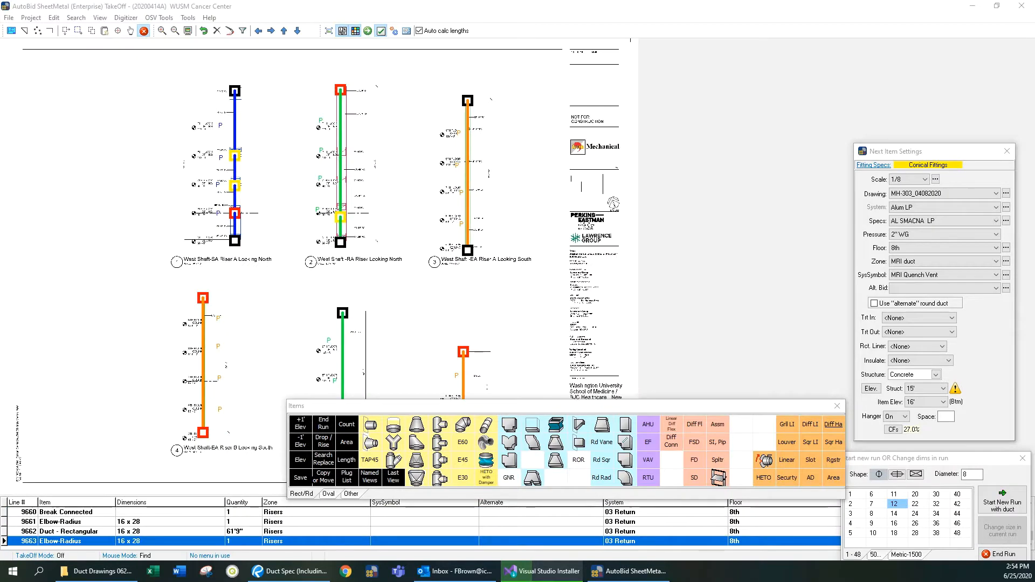
Examine the taken-off risers in West Shaft details 4, 5 and 6 on the riser drawing
scroll(272, 447, "up", 3)
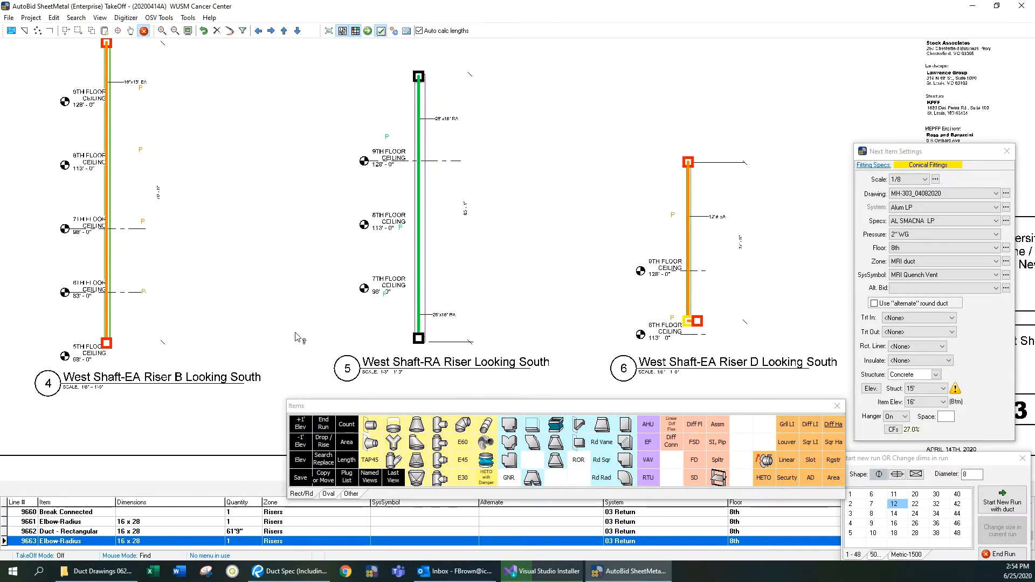
scroll(356, 350, "up", 2)
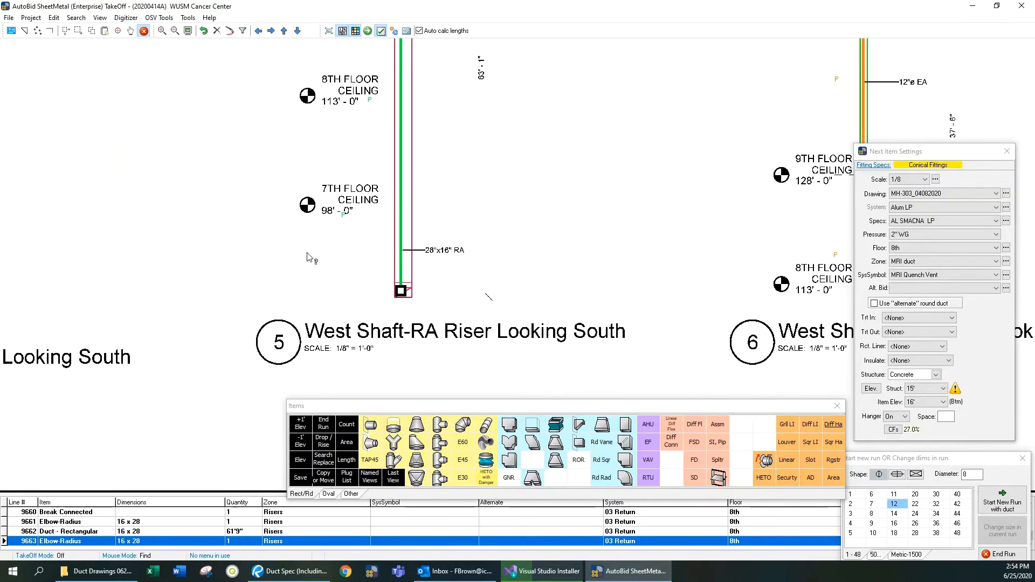
scroll(558, 308, "up", 1)
scroll(558, 309, "down", 1)
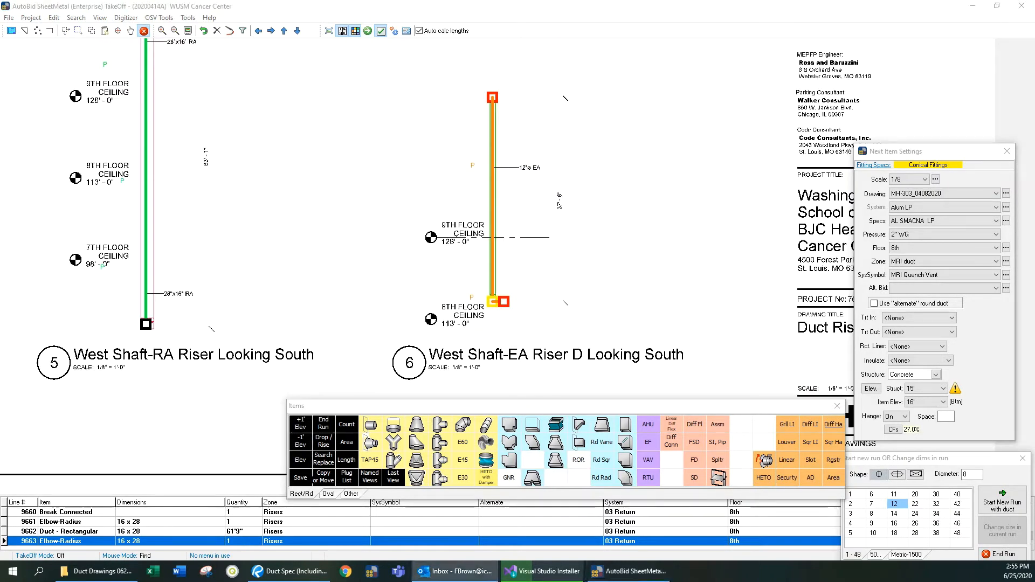
scroll(397, 280, "up", 1)
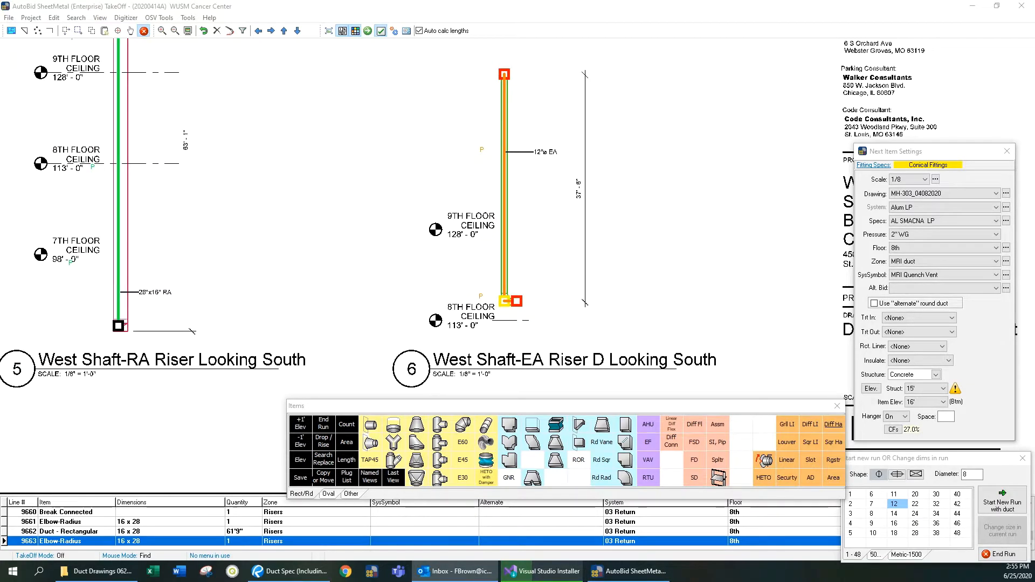
scroll(535, 274, "down", 1)
left_click_drag(378, 286, 652, 285)
left_click_drag(322, 247, 419, 269)
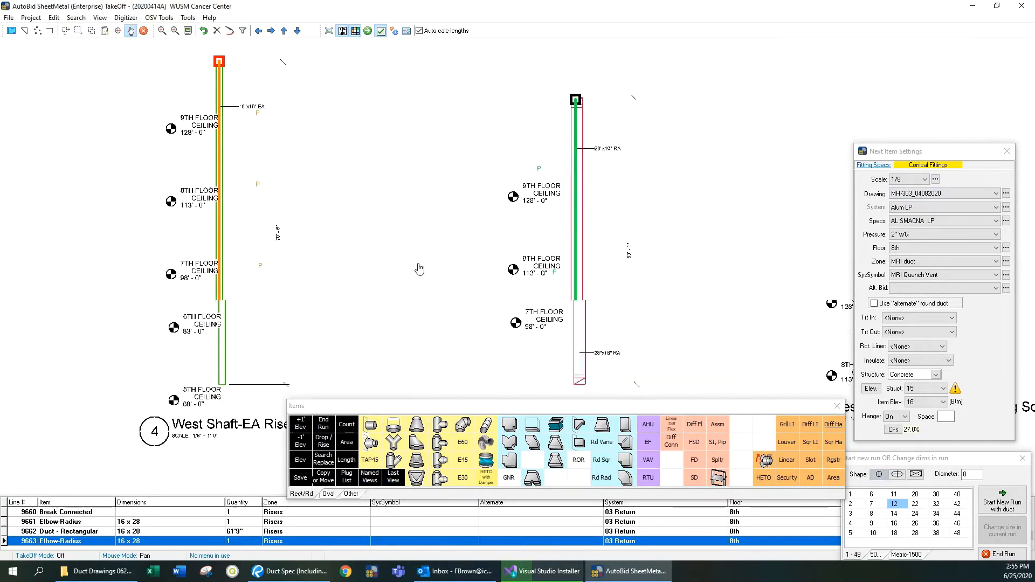
Switch to drawing MH-301_04082020 with the 3D shaft views
key("alt+Down")
key("Home")
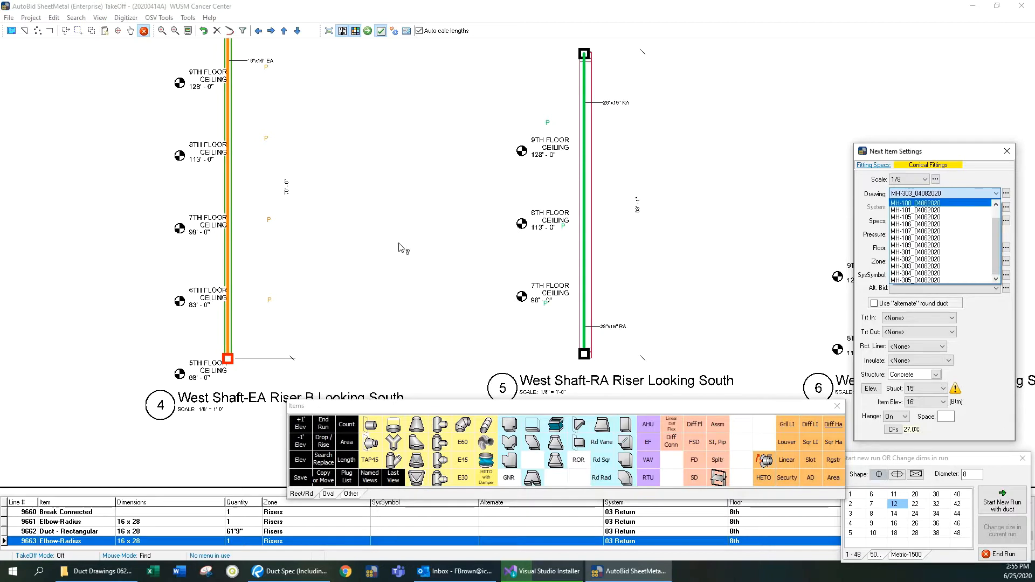
key("Down")
key("Down")
key("Down")
key("Down")
key("Down")
key("Down")
key("Down")
key("Return")
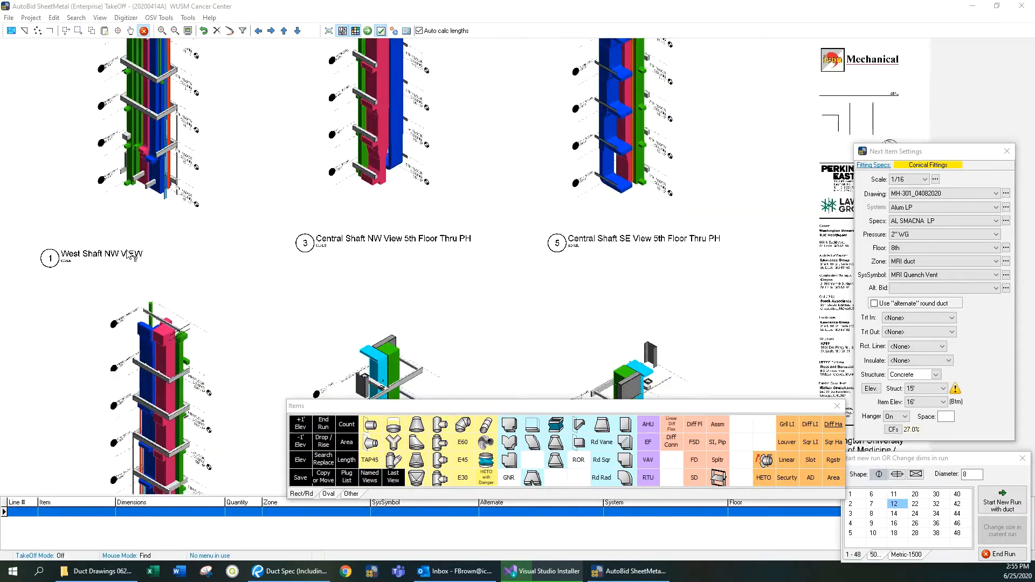
Inspect the West Shaft NW view up close, and switch to drawing MH-302_04082020
scroll(130, 255, "up", 5)
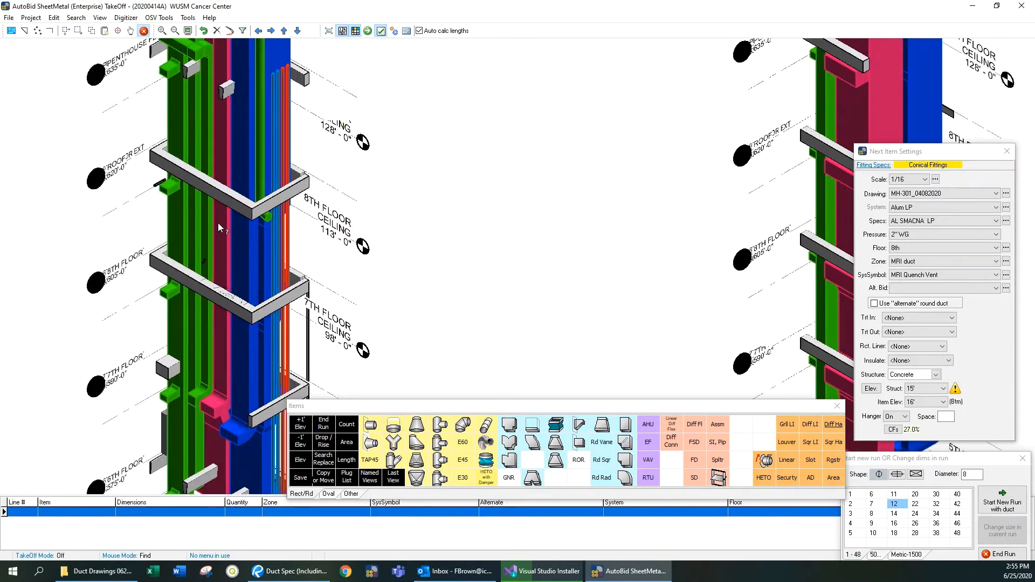
scroll(217, 222, "down", 5)
left_click(908, 194)
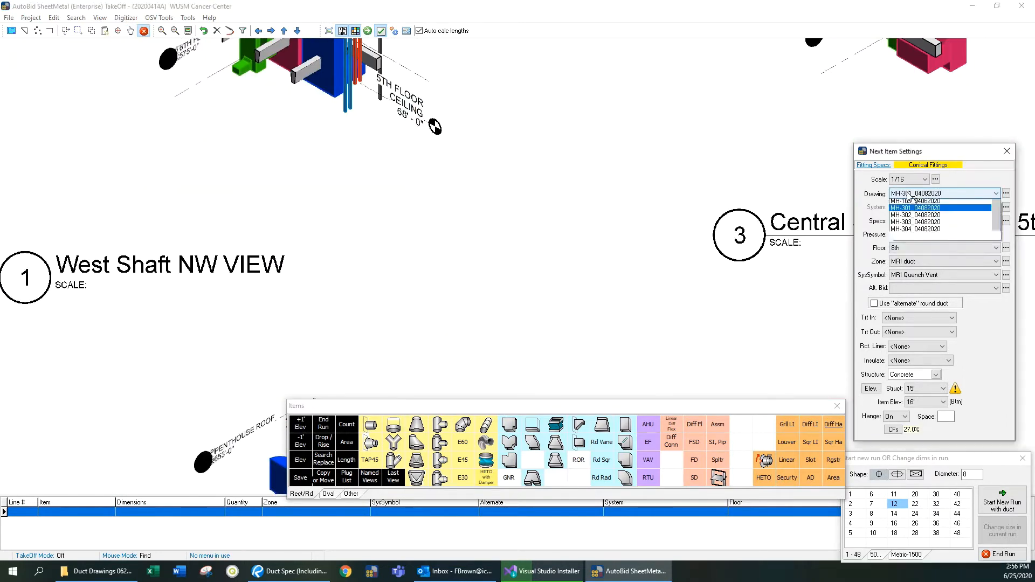
left_click(921, 263)
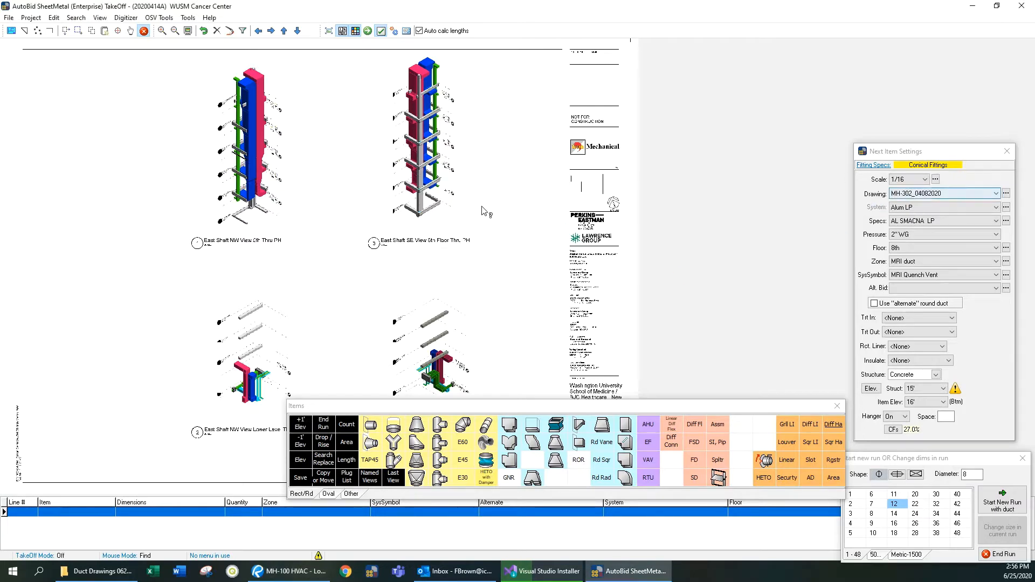
Return to drawing MH-303_04082020 and move the Items palette lower to uncover the bottom row of riser details
left_click(920, 196)
left_click(913, 268)
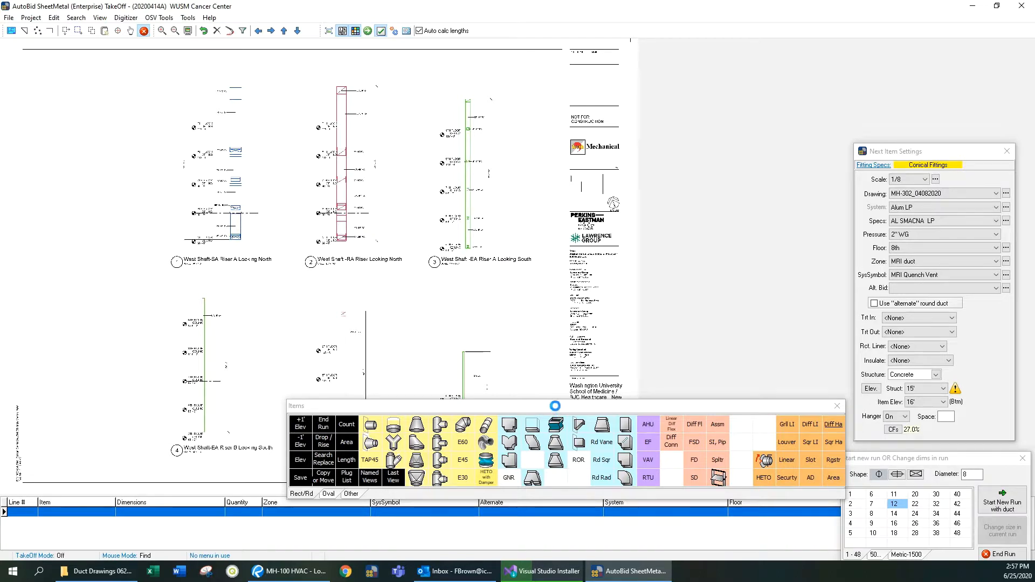
left_click_drag(546, 410, 546, 465)
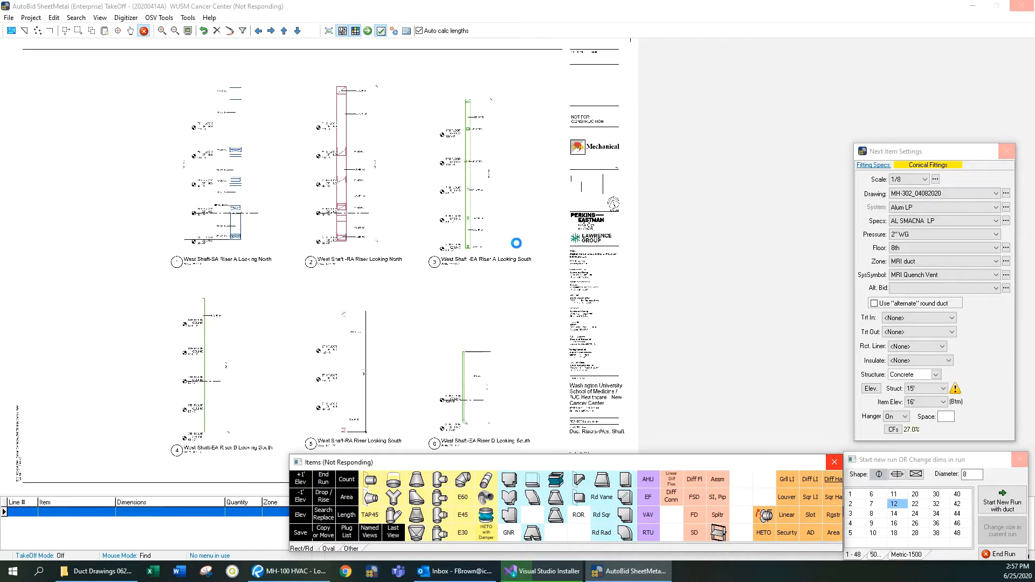
Examine the taken-off ducts in West Shaft details 3, 2, 1 and 4, including their sizes and floor elevations
scroll(499, 243, "up", 6)
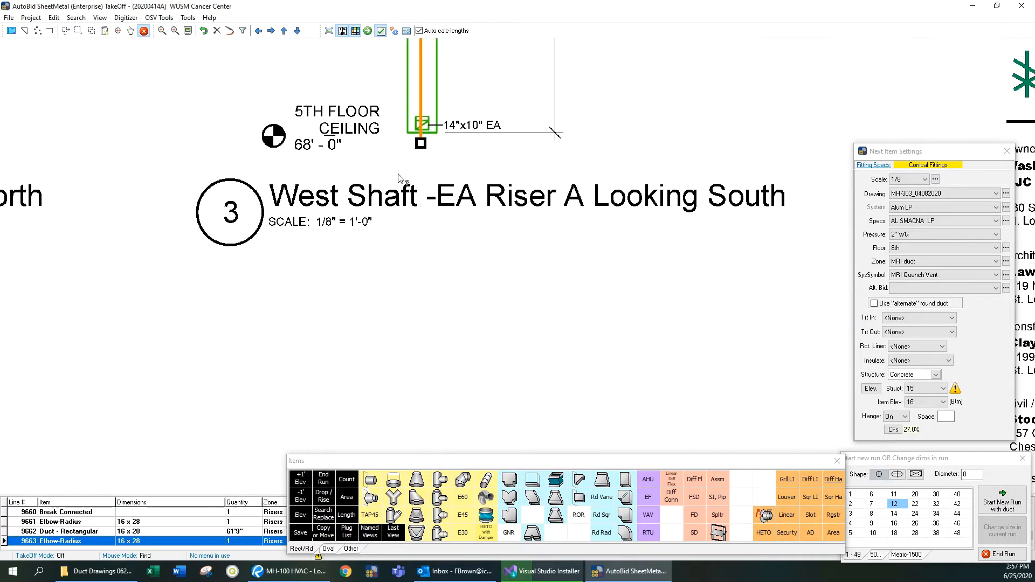
mouse_move(400, 175)
left_mouse_down()
mouse_move(435, 318)
mouse_move(437, 410)
left_mouse_up()
mouse_move(487, 196)
left_mouse_down()
mouse_move(488, 389)
mouse_move(471, 289)
left_mouse_up()
scroll(472, 289, "down", 3)
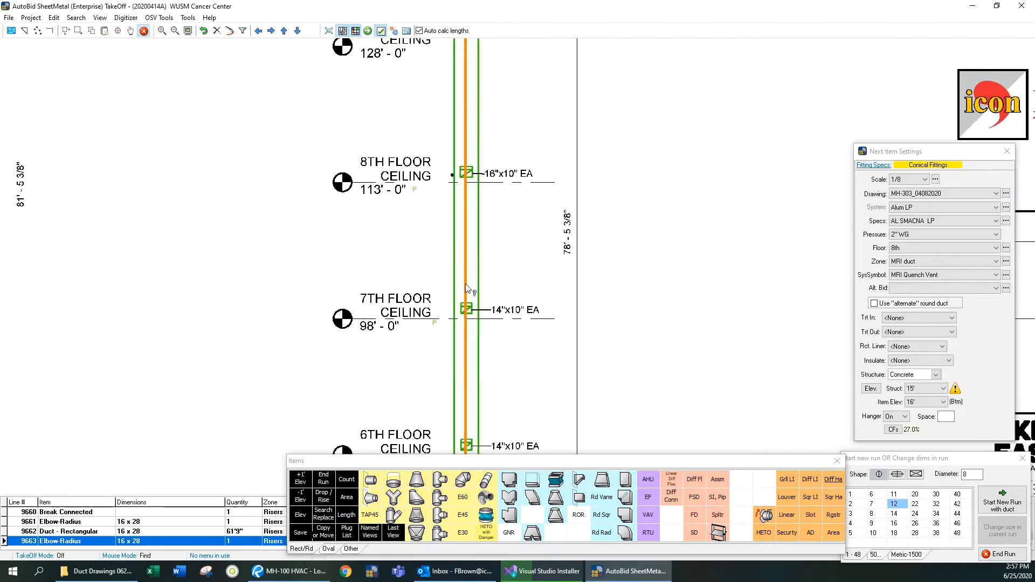
left_click_drag(211, 391, 336, 267)
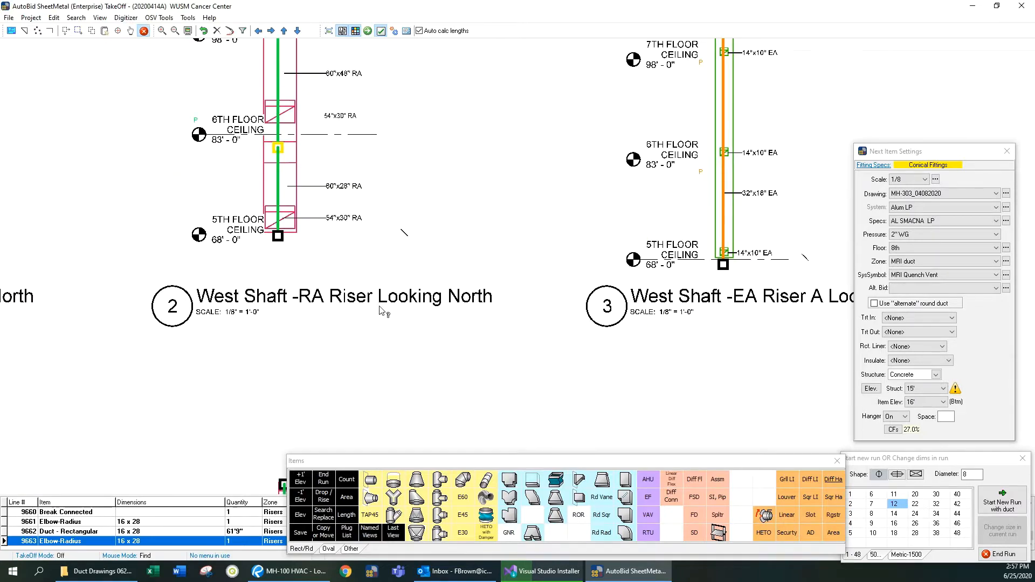
mouse_move(296, 321)
left_mouse_down()
mouse_move(381, 339)
mouse_move(677, 346)
left_mouse_up()
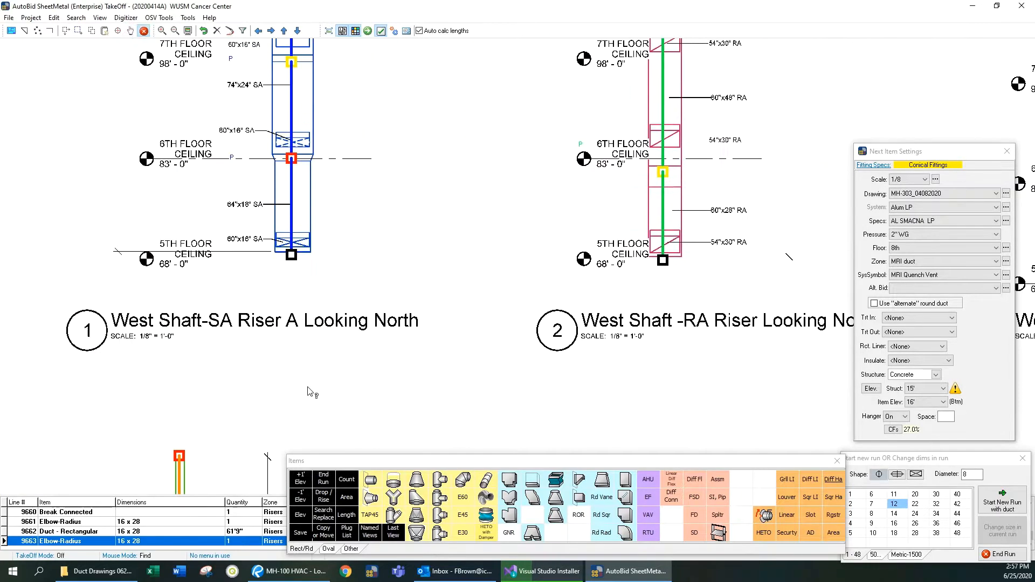
mouse_move(312, 393)
left_mouse_down()
mouse_move(471, 388)
mouse_move(210, 164)
mouse_move(162, 46)
left_mouse_up()
mouse_move(204, 354)
left_mouse_down()
mouse_move(233, 246)
mouse_move(221, 241)
mouse_move(194, 291)
left_mouse_up()
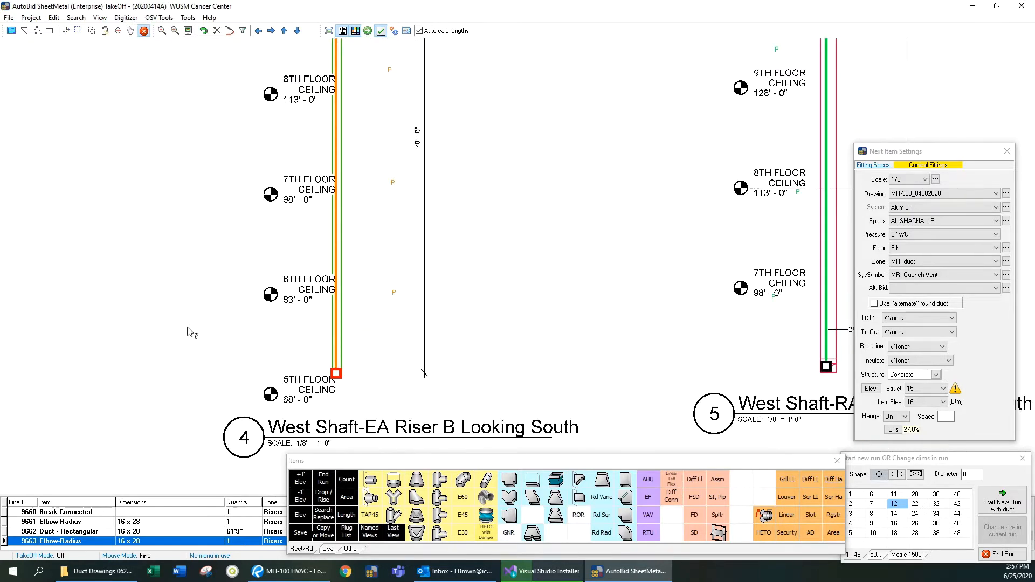
Examine West Shaft-EA Riser B in detail 4 from the 5th floor ceiling up to the top end of the duct
scroll(353, 312, "up", 2)
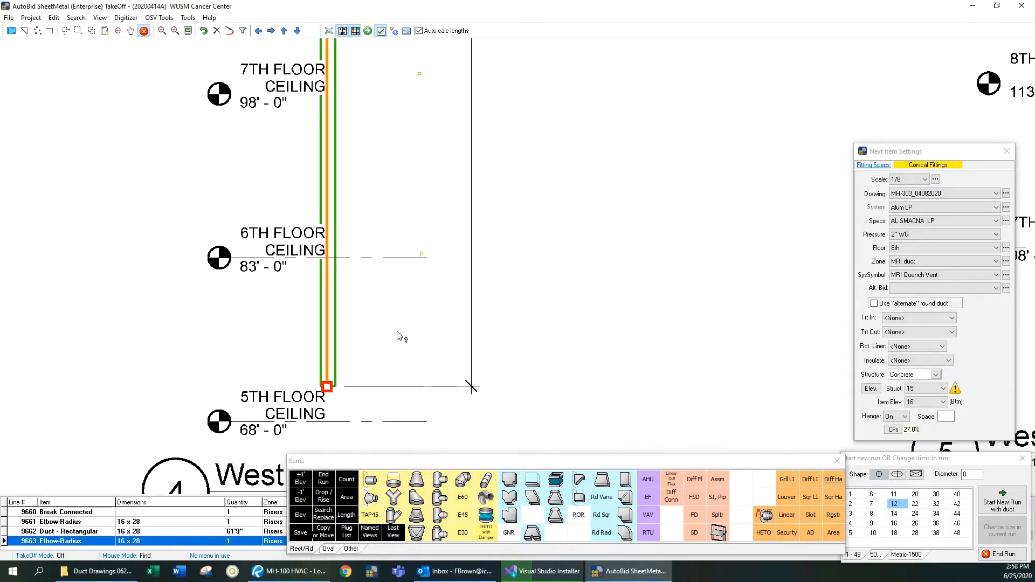
left_click_drag(394, 214, 370, 363)
left_click_drag(361, 186, 348, 359)
left_click_drag(339, 186, 325, 399)
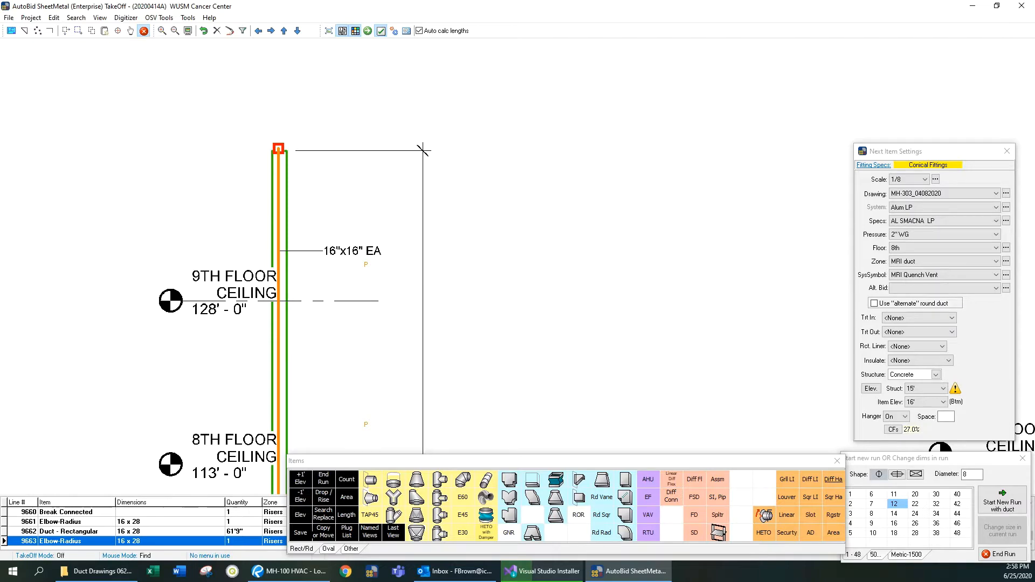
key("alt+Tab")
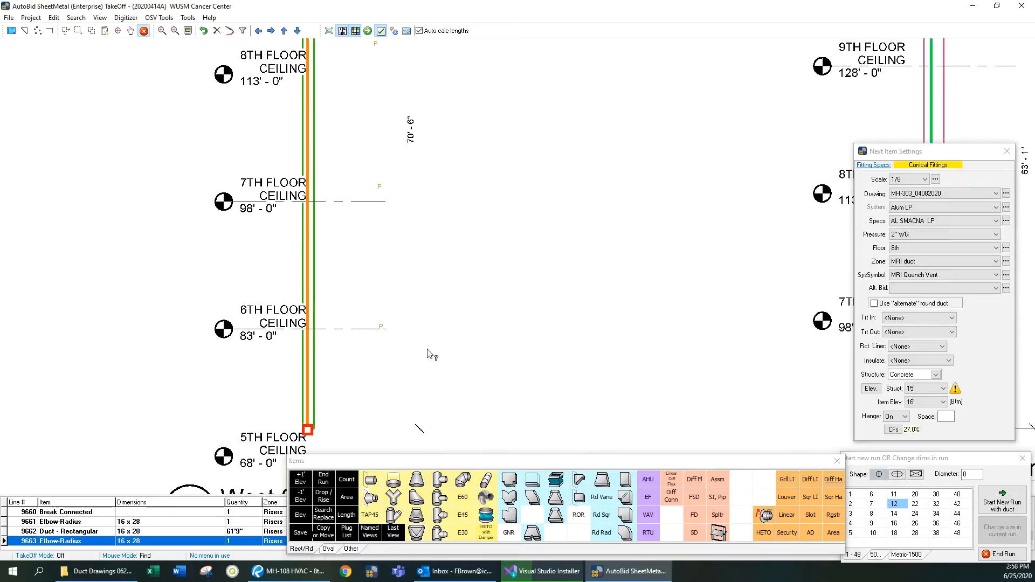
Inspect the taken-off 12-inch round exhaust duct of West Shaft-EA Riser D in detail 6, including its elbow near the 8th floor ceiling
scroll(485, 348, "down", 2)
mouse_move(847, 384)
left_mouse_down()
mouse_move(542, 331)
mouse_move(178, 314)
left_mouse_up()
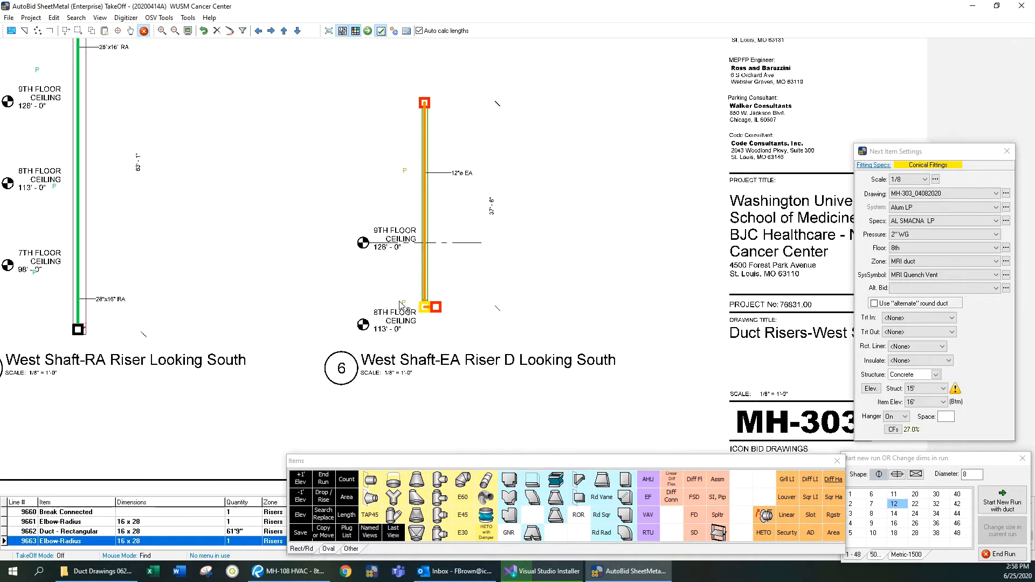
scroll(440, 317, "up", 1)
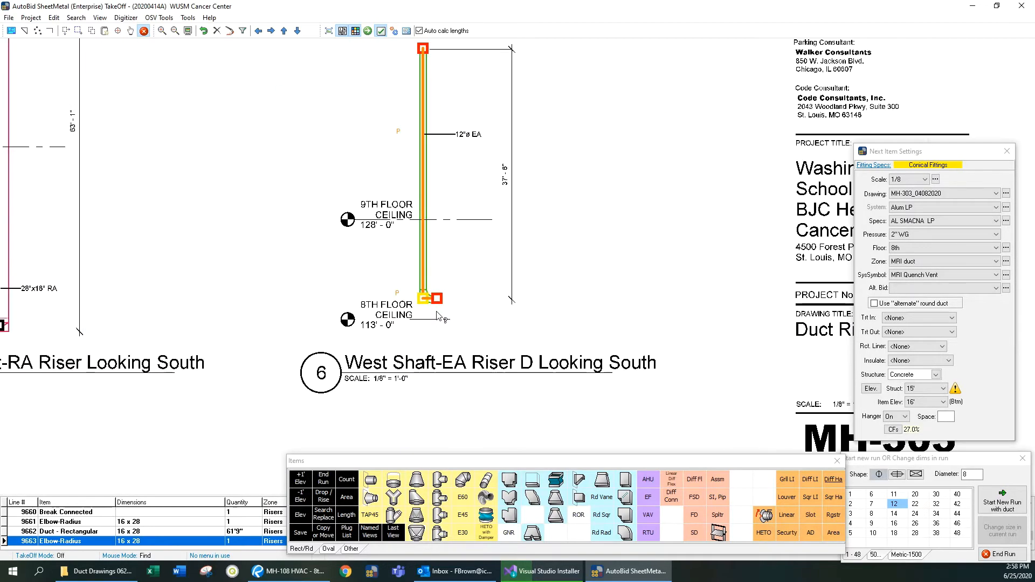
scroll(440, 317, "up", 1)
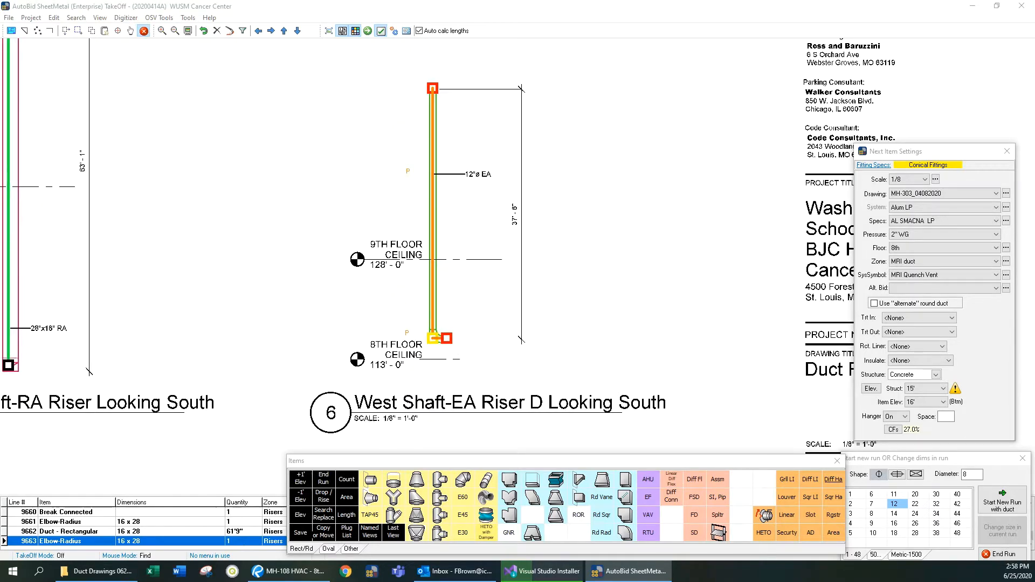
right_click(324, 258)
left_click(324, 244)
scroll(388, 301, "up", 1)
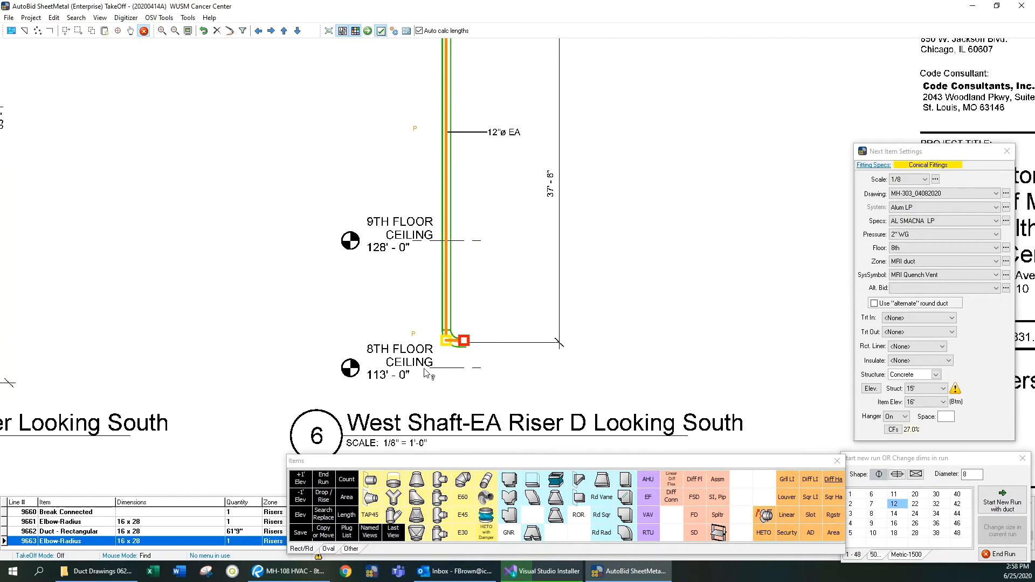
left_click_drag(430, 393, 438, 316)
left_click_drag(450, 268, 470, 370)
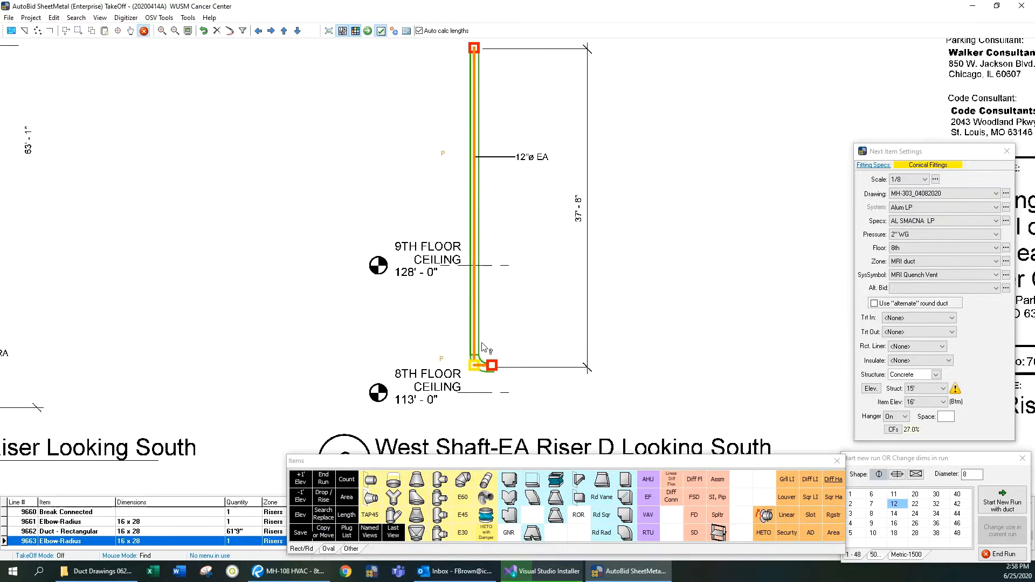
scroll(489, 372, "down", 2)
scroll(521, 329, "up", 3)
left_click_drag(521, 420, 469, 300)
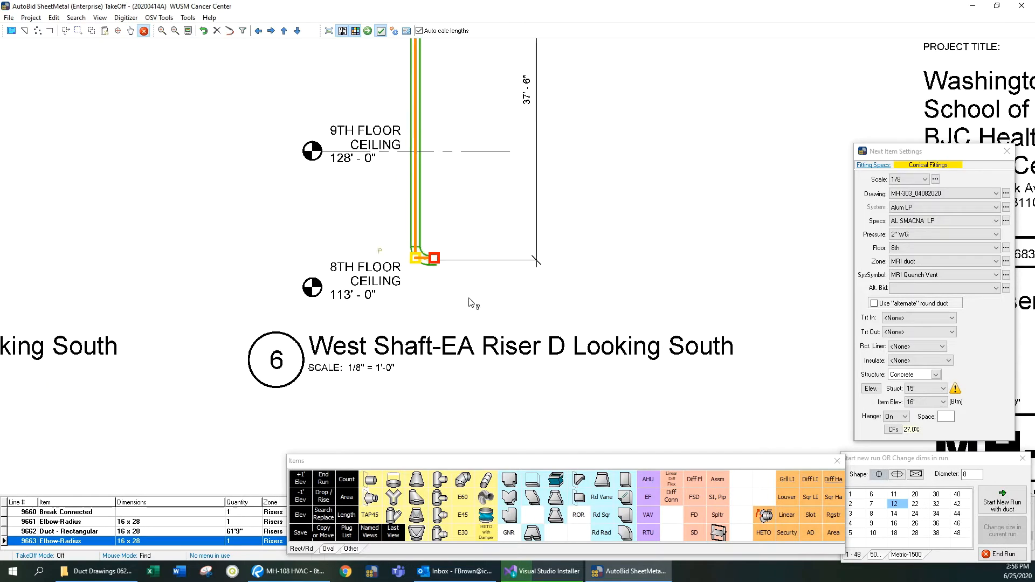
View the whole bottom row of riser details, and switch from MH-303_04082020 to a floor HVAC plan
scroll(469, 302, "down", 2)
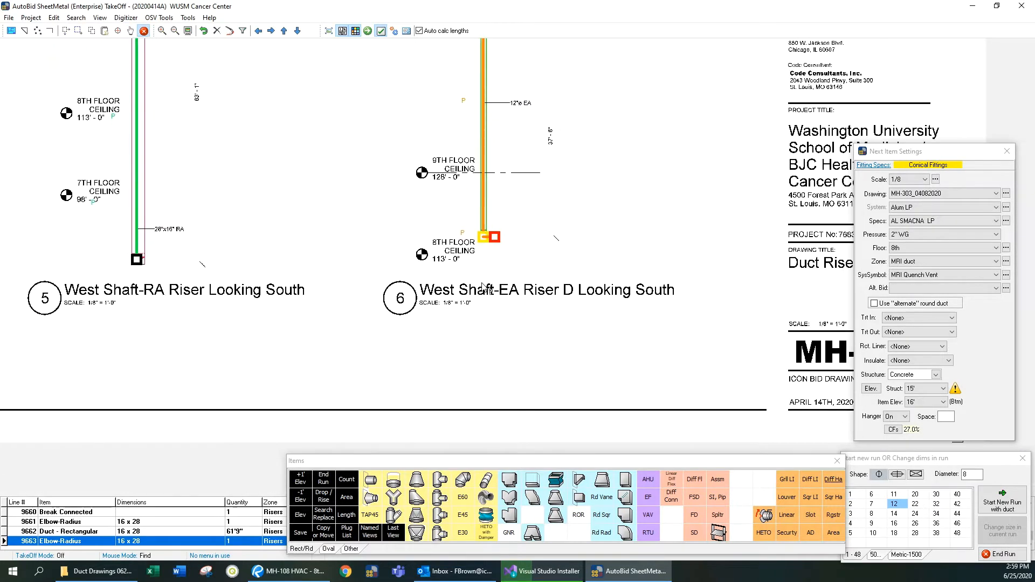
scroll(484, 287, "down", 2)
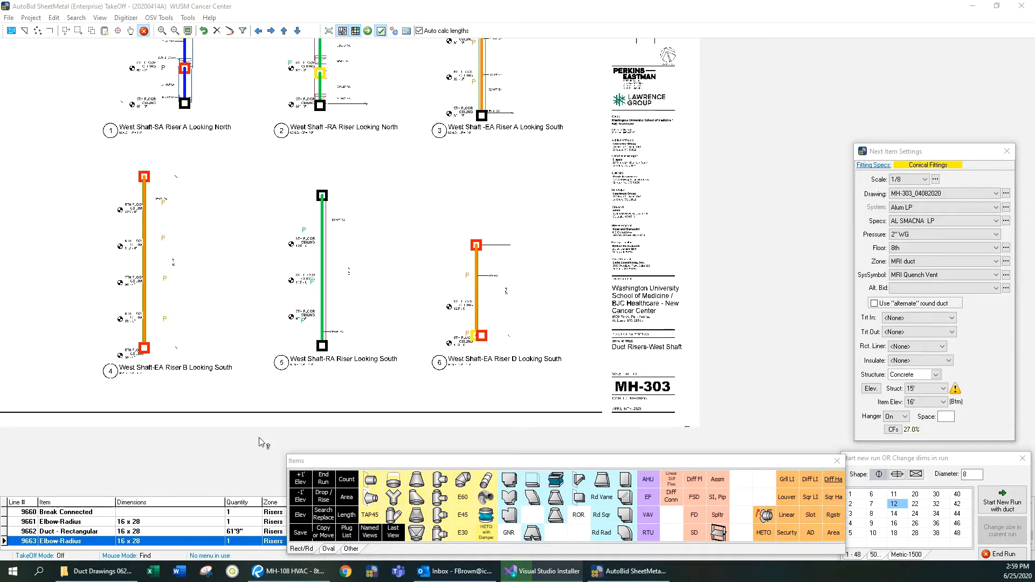
scroll(452, 345, "up", 1)
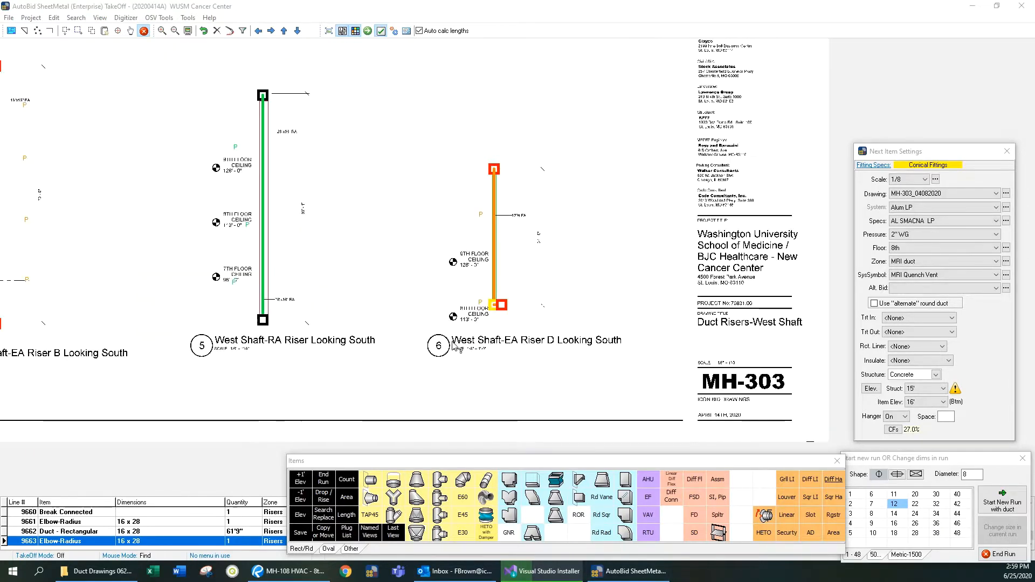
left_click(921, 198)
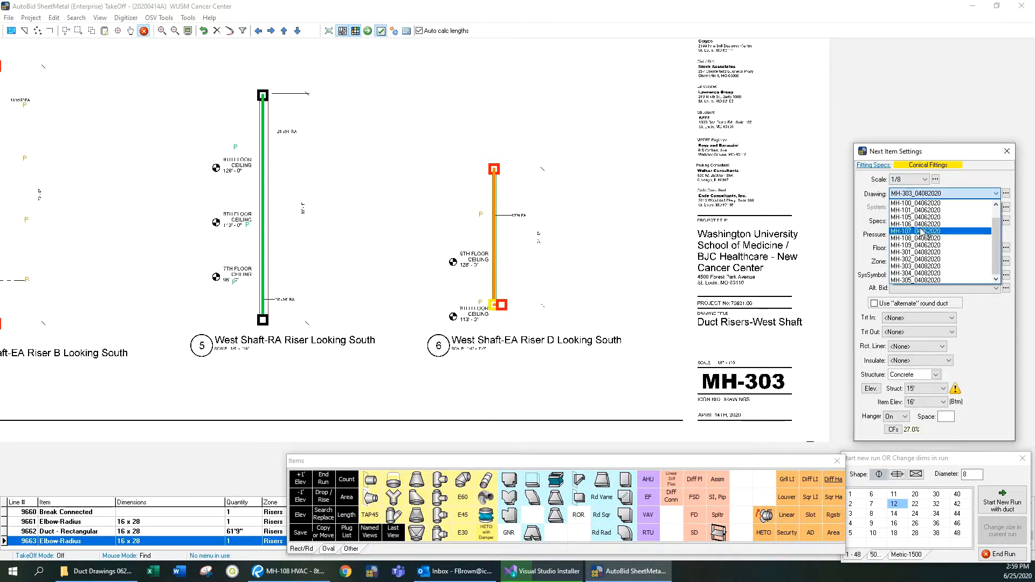
left_click(941, 231)
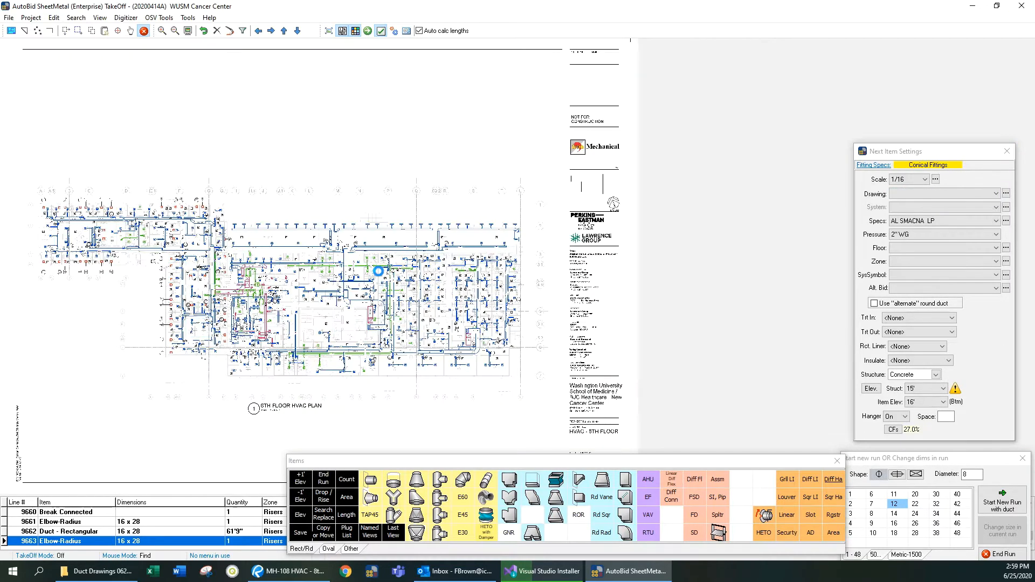
Start Task Manager for the frozen takeoff program, and open MH-106 HVAC - 6TH Floor_062320 from the Duct Drawings 062320 folder
right_click(776, 580)
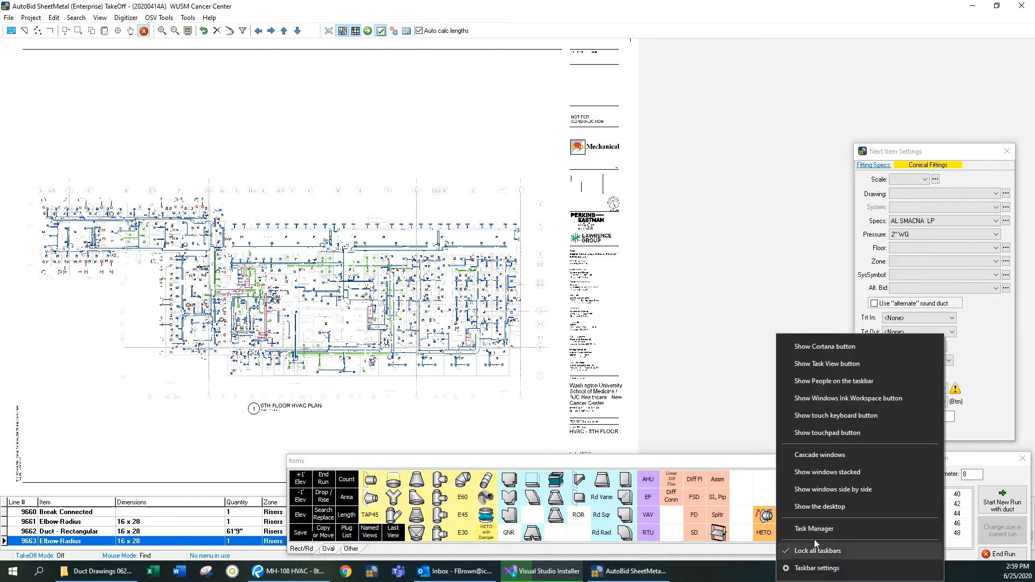
left_click(818, 525)
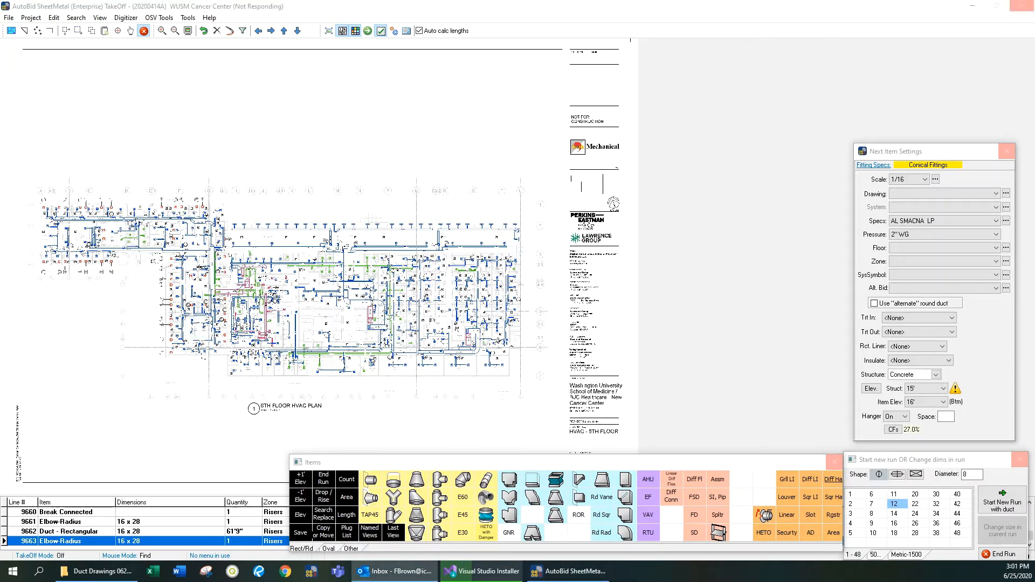
left_click(15, 11)
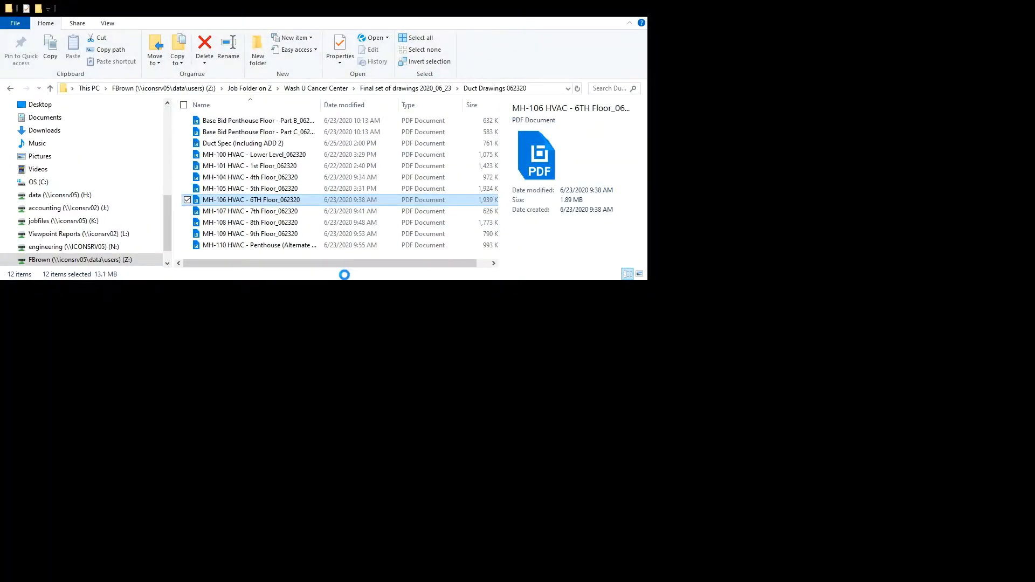
double_click(242, 202)
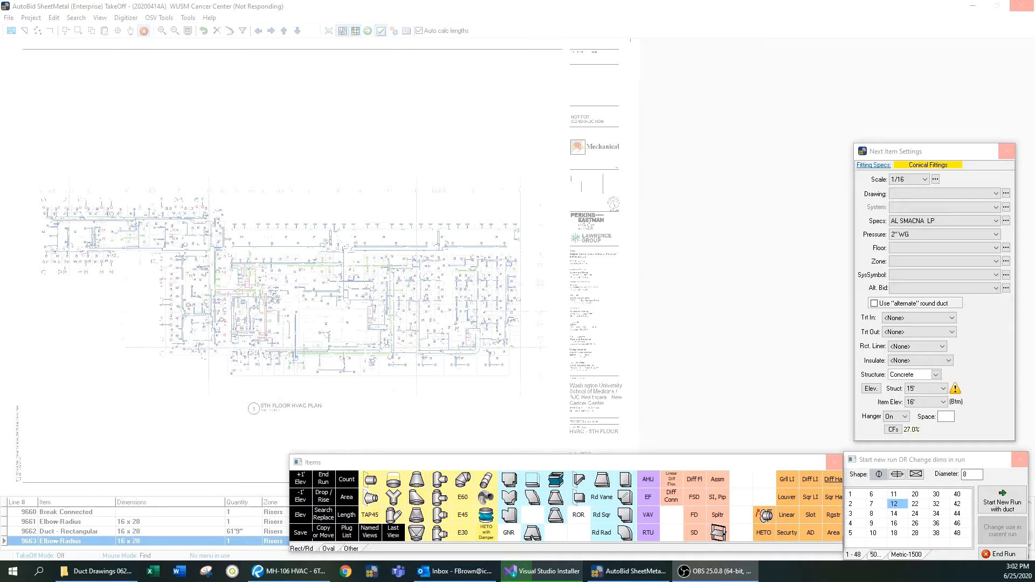
left_click(394, 67)
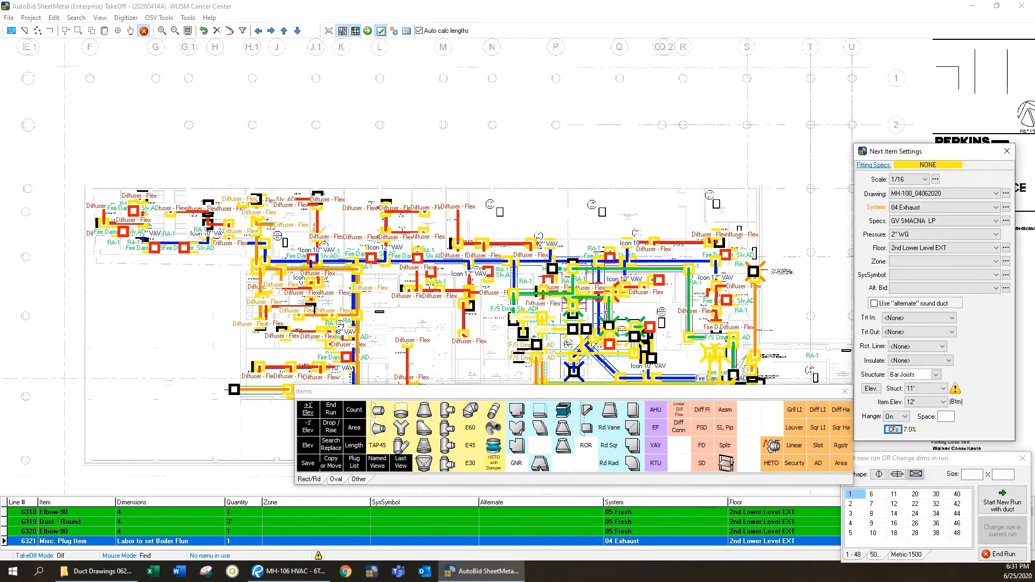
Switch to drawing MH-101 HVAC - 1st Floor_062320 and examine the clouded inline exhaust fan, ductwork and fire dampers
left_click(937, 193)
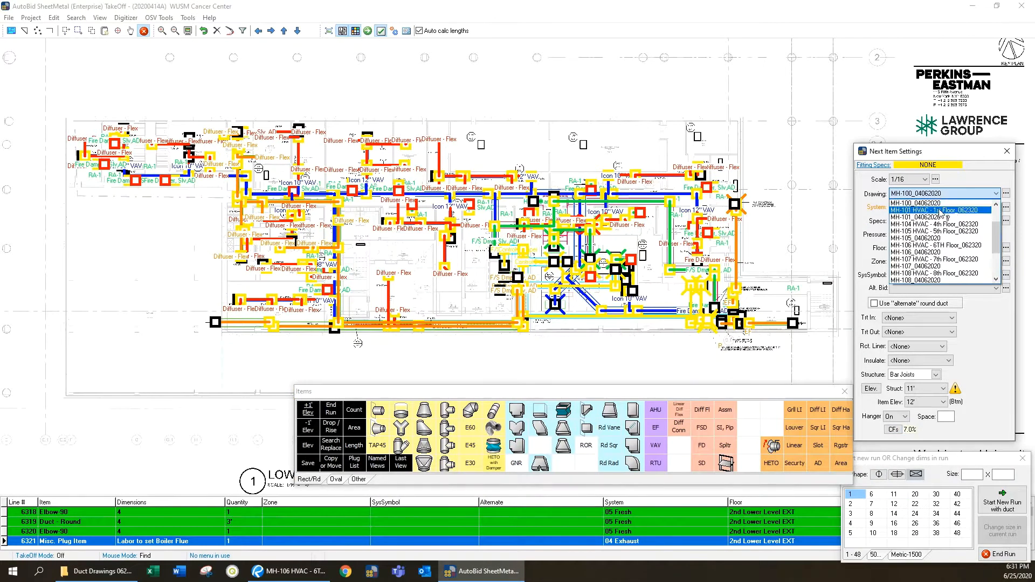
left_click(941, 210)
left_click(941, 194)
left_click(943, 211)
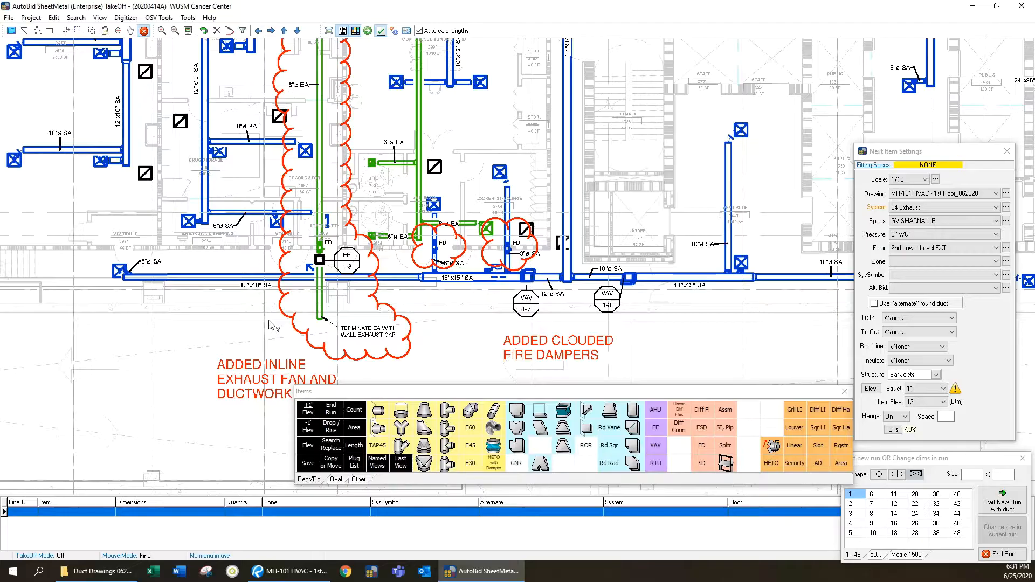
left_click_drag(325, 340, 303, 280)
key("alt+Tab")
scroll(287, 206, "up", 5)
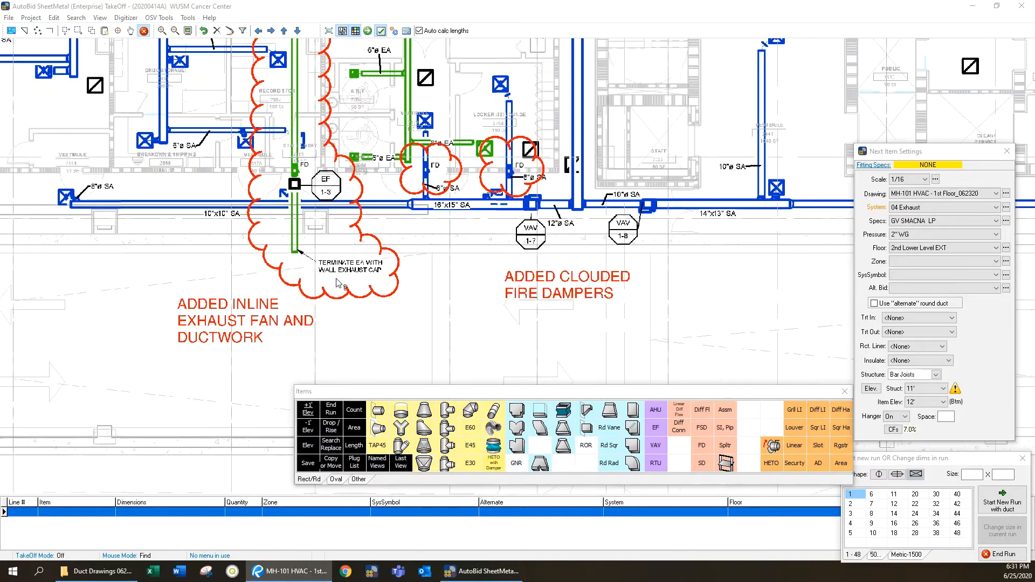
Look over the clouded additions on MH-100 HVAC - Lower Level_062320, and return to MH-101 HVAC - 1st Floor_062320
left_click(936, 193)
left_click(925, 232)
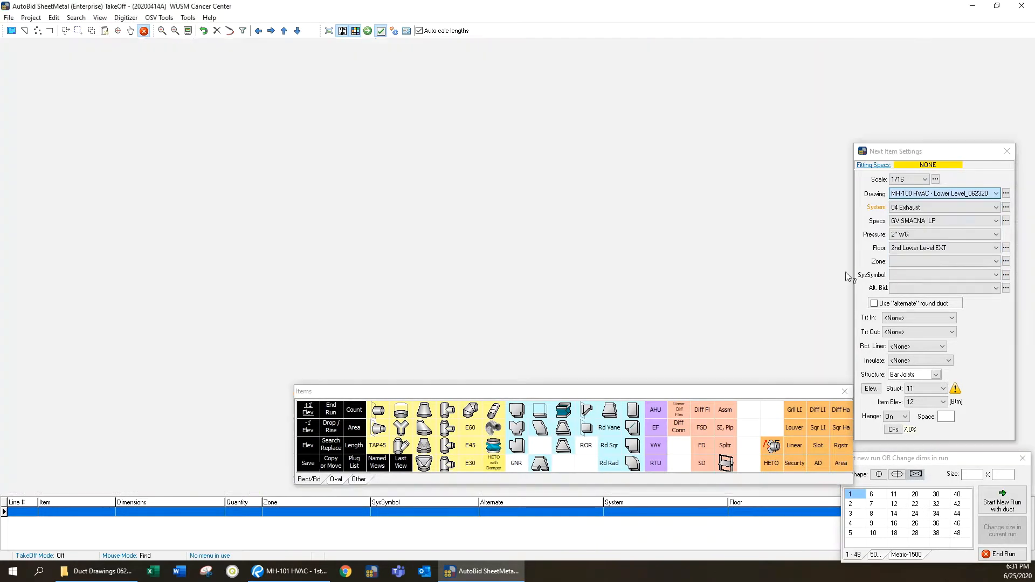
scroll(262, 221, "up", 5)
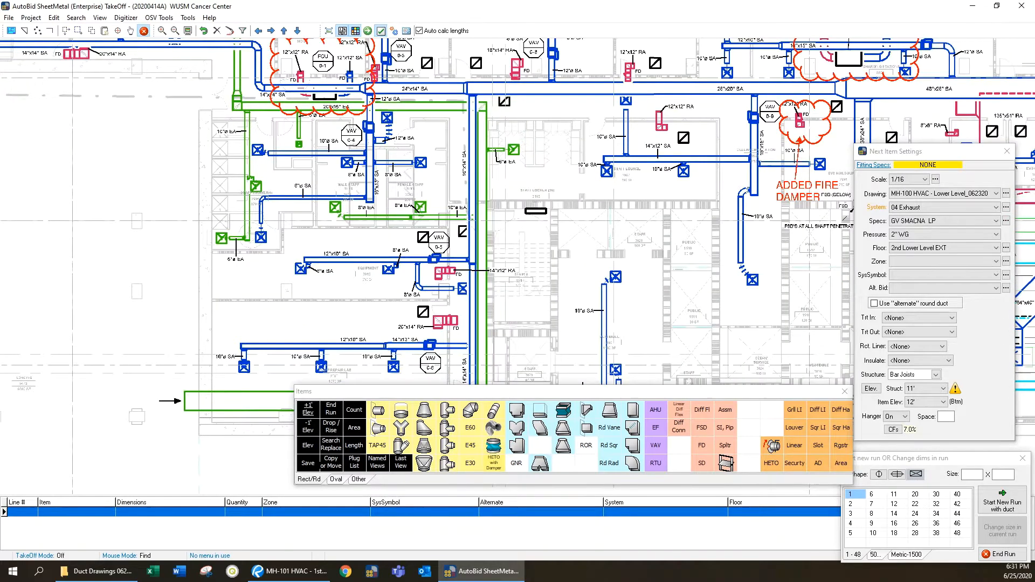
left_click_drag(229, 278, 206, 259)
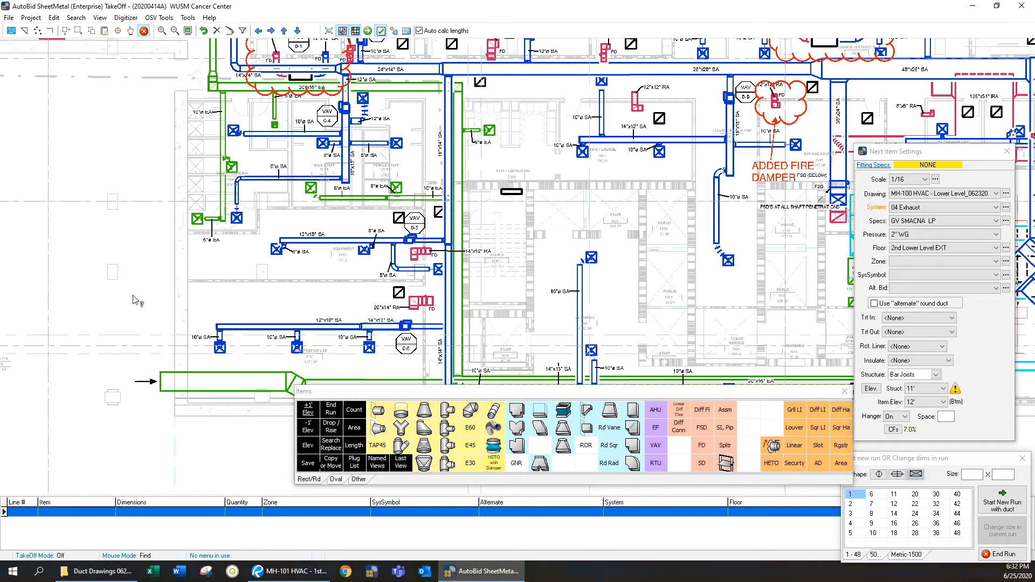
left_click(932, 217)
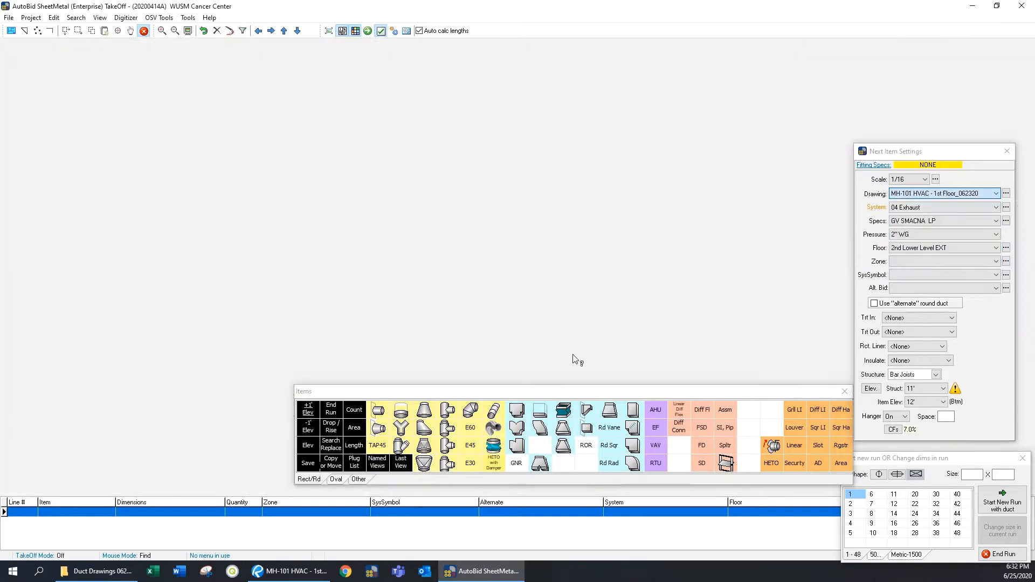
scroll(258, 333, "up", 3)
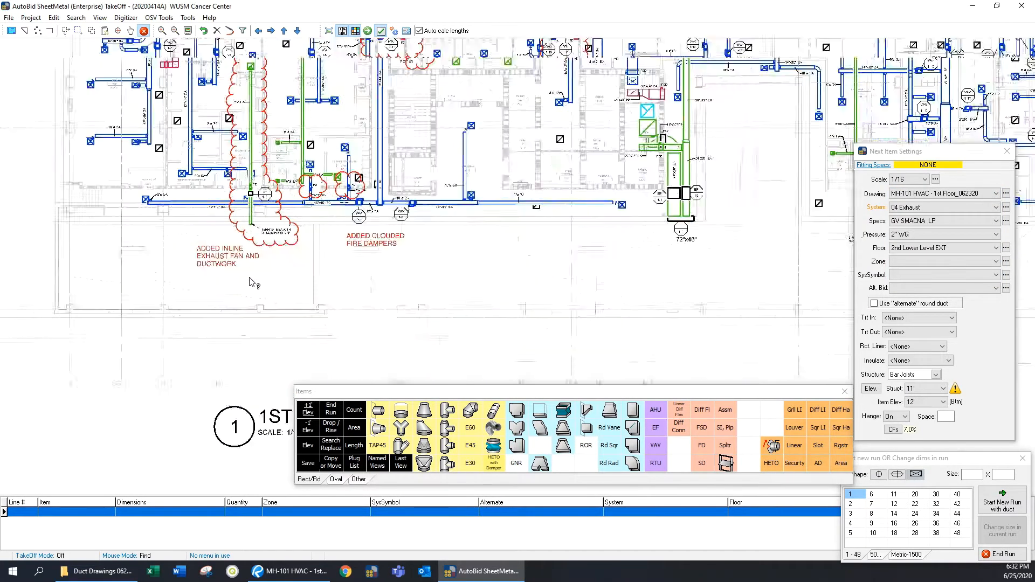
Switch to the earlier drawing MH-101_04062020 and examine the existing takeoff where the revised drawing adds the exhaust fan and fire dampers
left_click(944, 193)
left_click(945, 204)
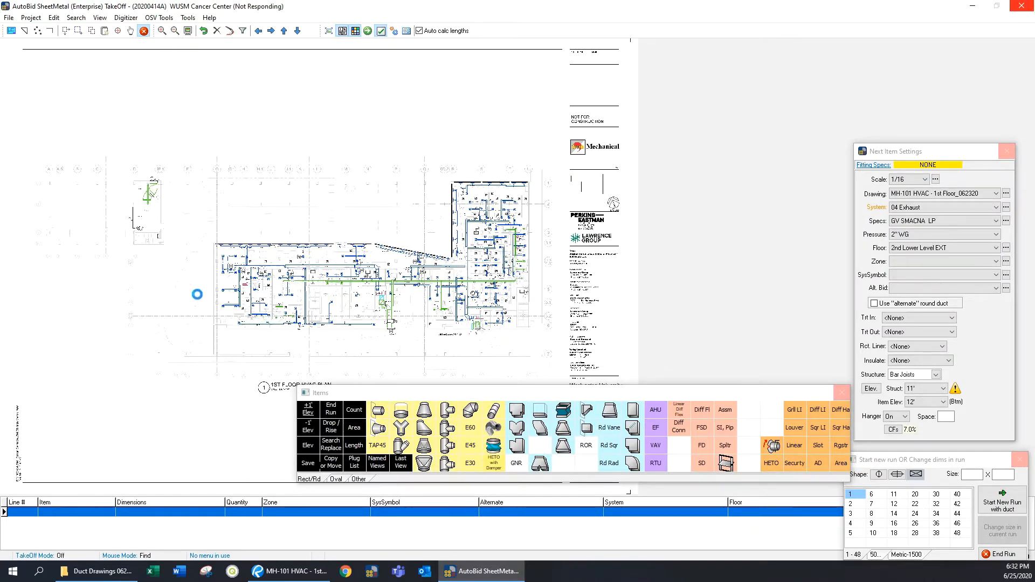
scroll(324, 286, "up", 5)
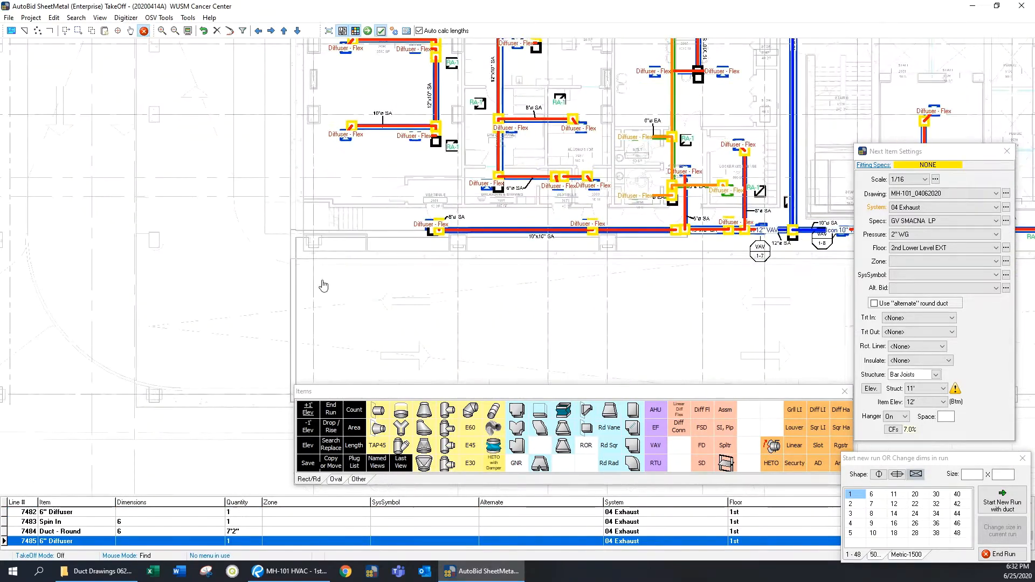
left_click_drag(322, 282, 285, 306)
left_click_drag(387, 295, 300, 339)
mouse_move(454, 315)
left_mouse_down()
mouse_move(435, 334)
mouse_move(392, 337)
left_mouse_up()
key("alt+Tab")
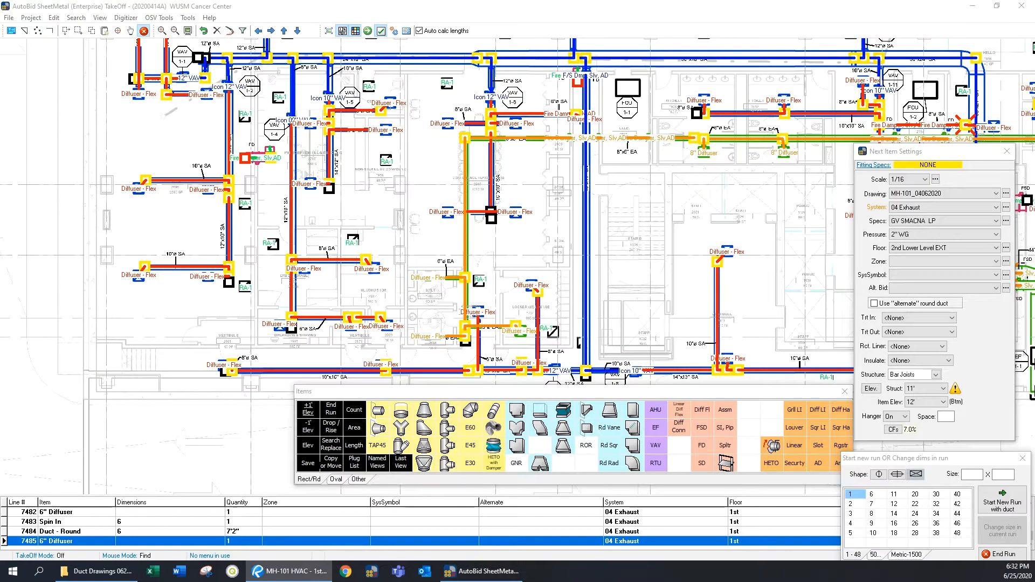
key("alt+Tab")
Return to drawing MH-101 HVAC - 1st Floor_062320 and view the clouded exhaust fan run again to compare it with the earlier takeoff
left_click(928, 193)
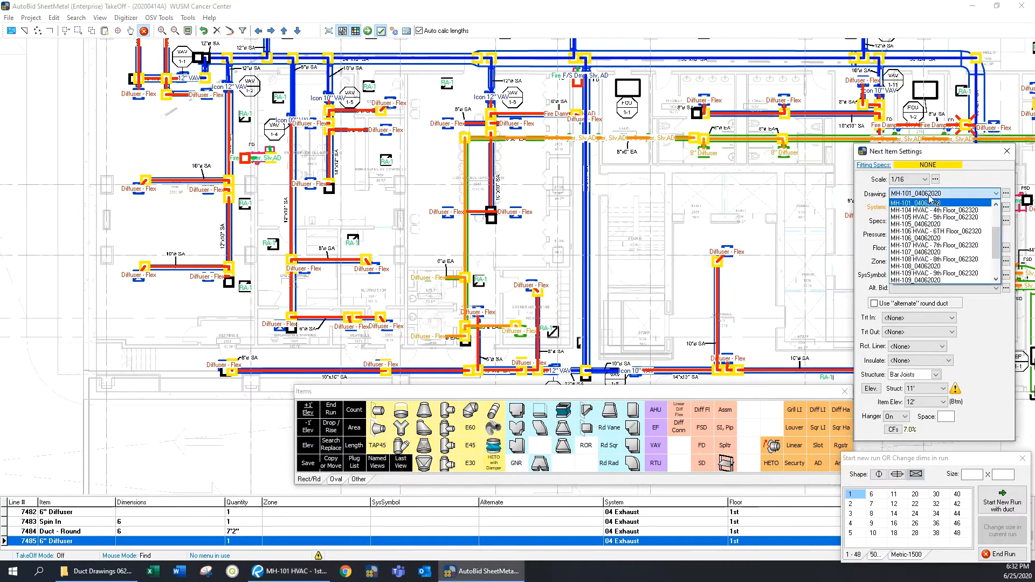
left_click(985, 203)
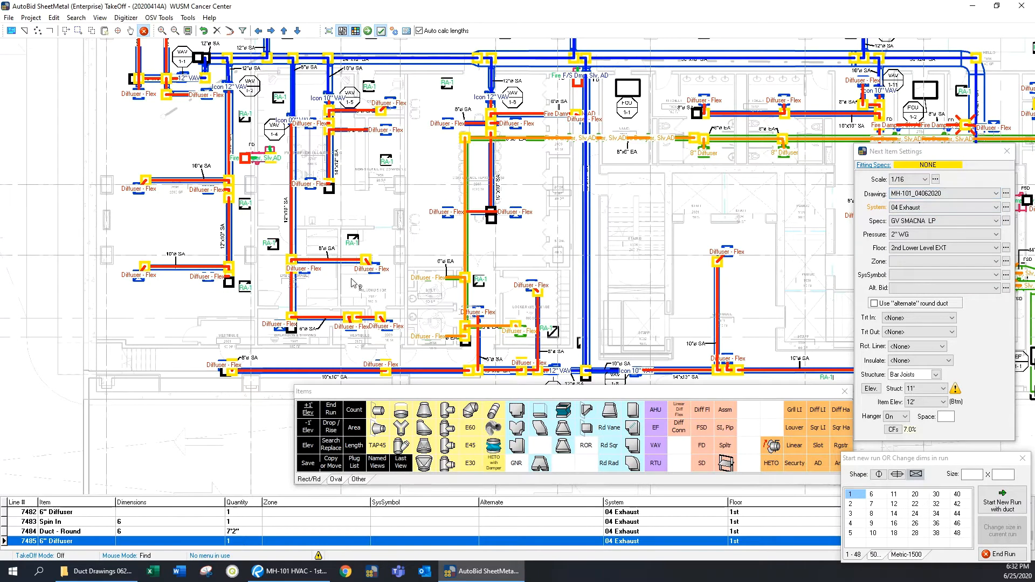
left_click(959, 195)
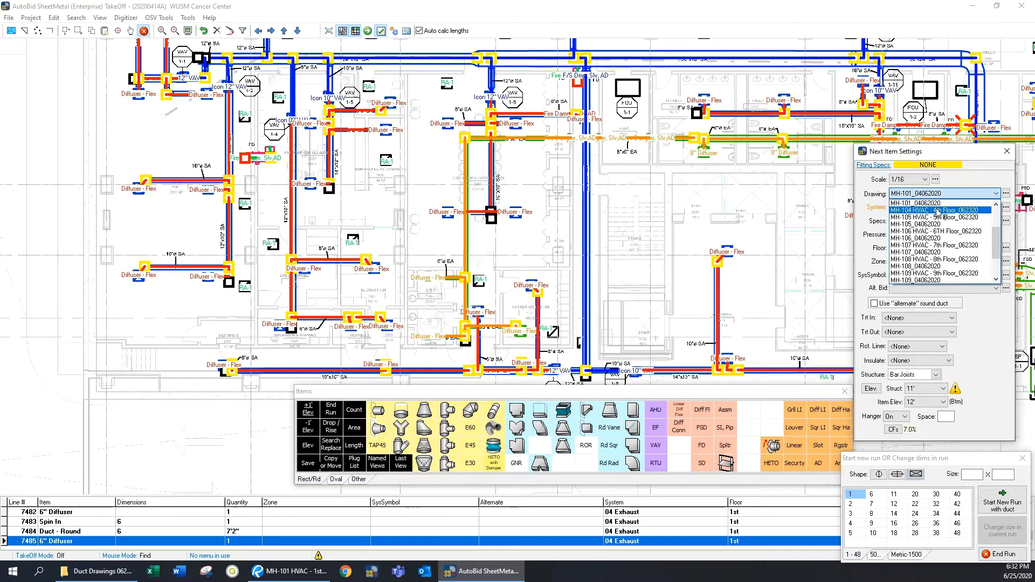
left_click(941, 217)
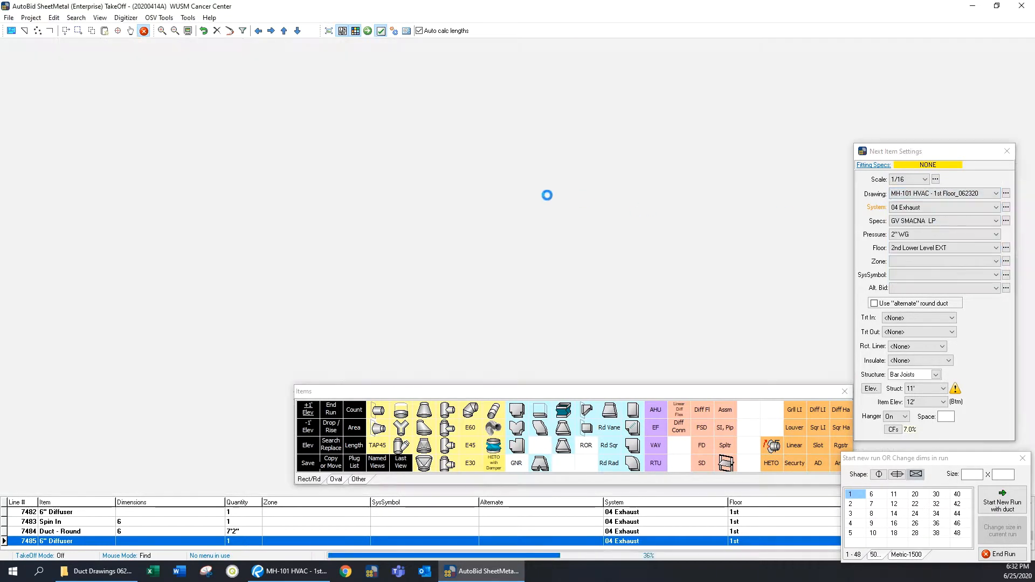
scroll(306, 305, "up", 5)
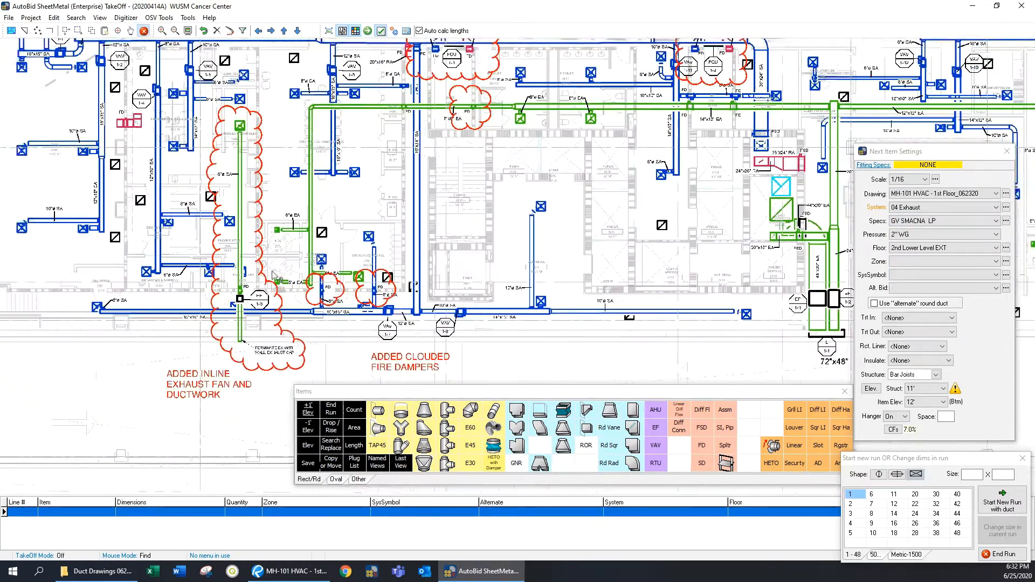
Examine the clouded exhaust fan EF 1-3, its 8-inch exhaust duct, the fire damper and the wall exhaust cap note
scroll(337, 329, "up", 1)
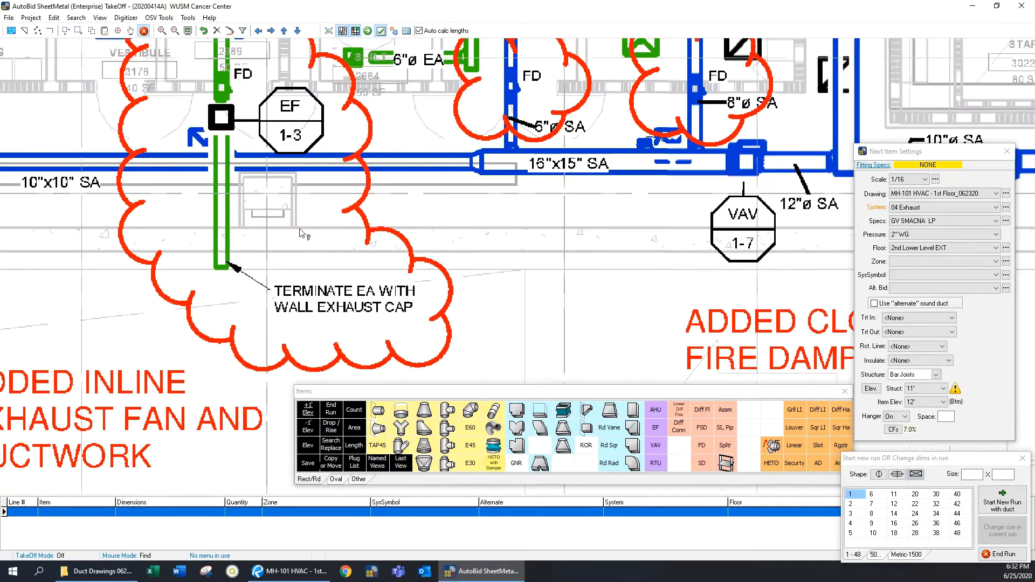
left_click_drag(306, 215, 322, 296)
left_click_drag(274, 81, 264, 362)
left_click_drag(264, 122, 257, 322)
left_click_drag(245, 378, 356, 216)
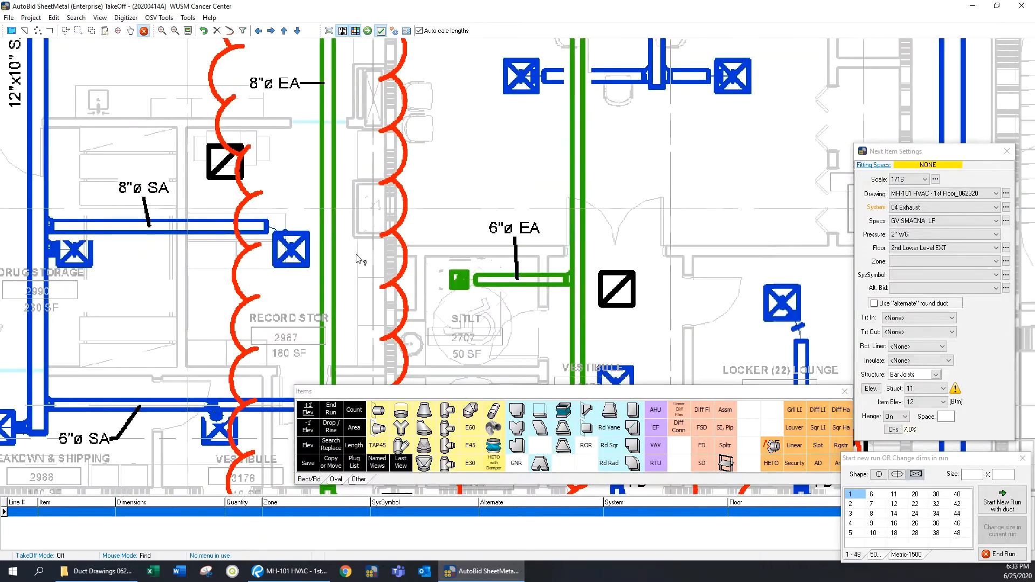
left_click_drag(367, 371, 390, 97)
left_click_drag(391, 253, 391, 170)
right_click(391, 170)
left_click(418, 177)
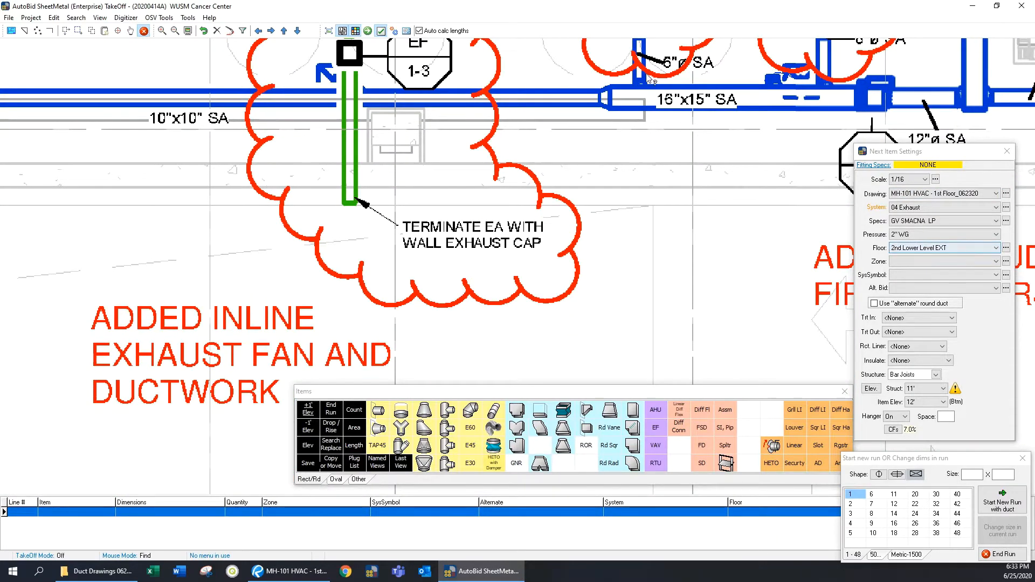
mouse_move(641, 87)
left_mouse_down()
mouse_move(584, 134)
mouse_move(582, 248)
left_mouse_up()
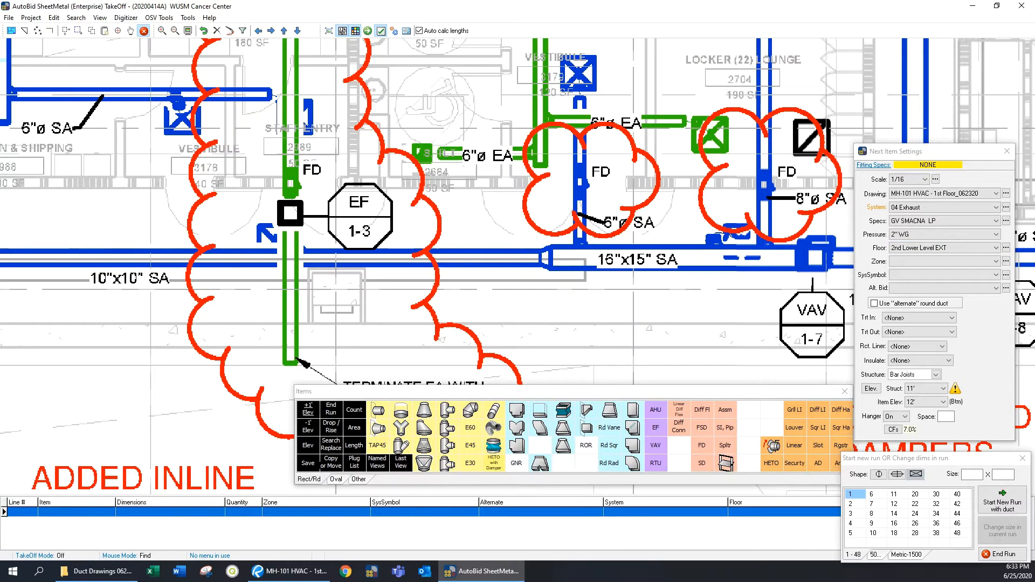
Set the floor for the next takeoff items to 1st
key("alt+Tab")
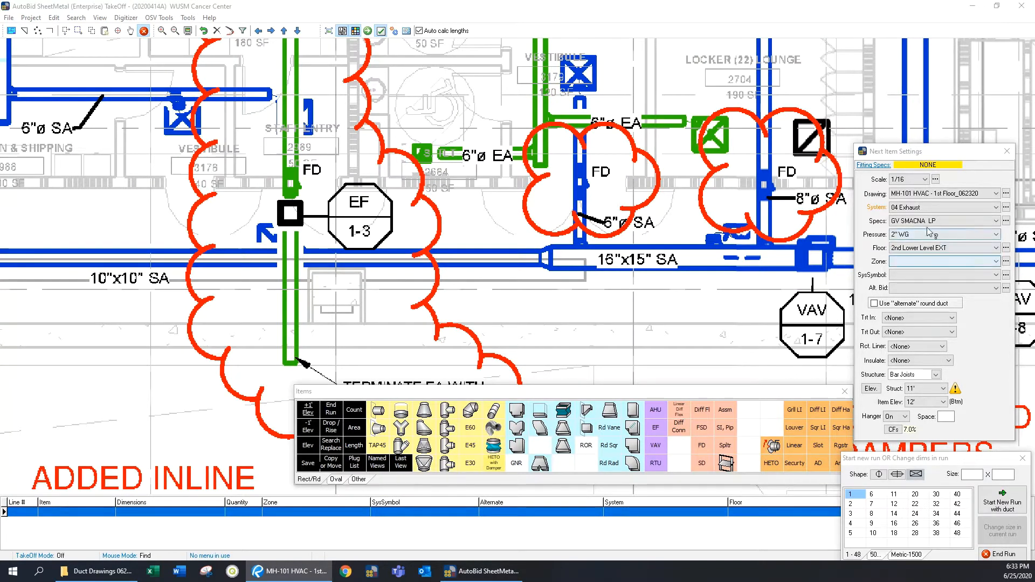
left_click(937, 249)
left_click(936, 249)
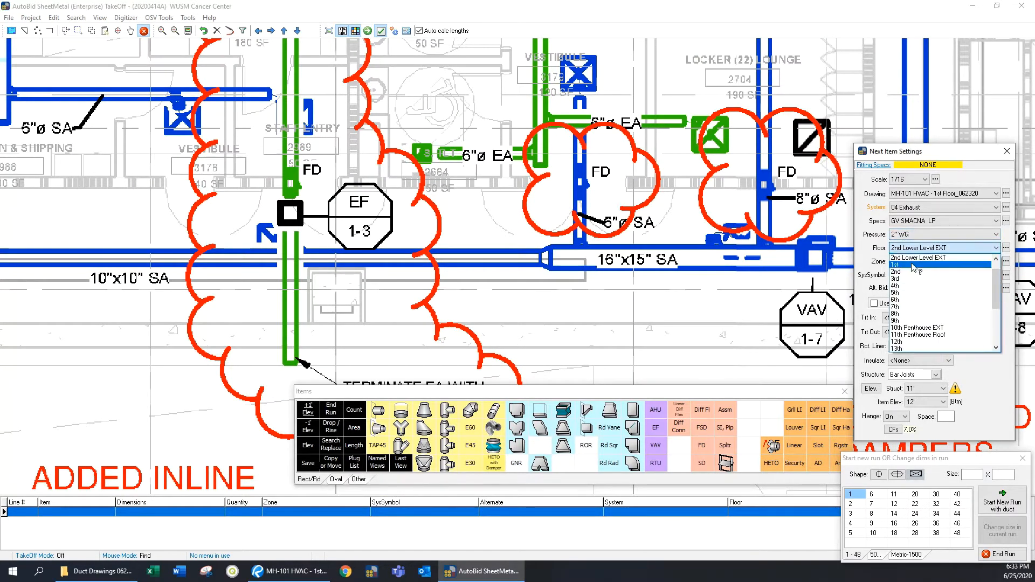
left_click(896, 265)
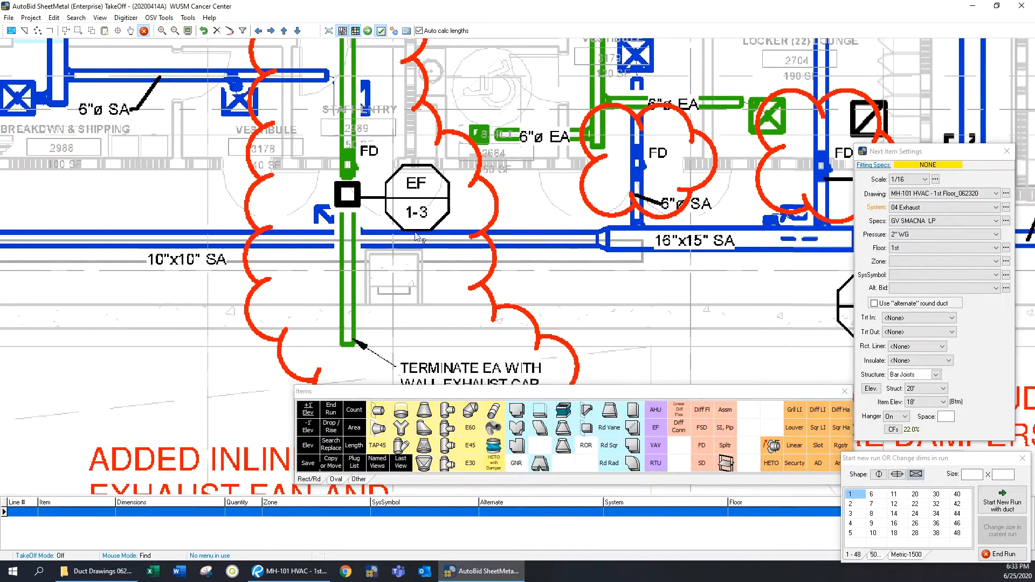
right_click(459, 227)
left_click(512, 213)
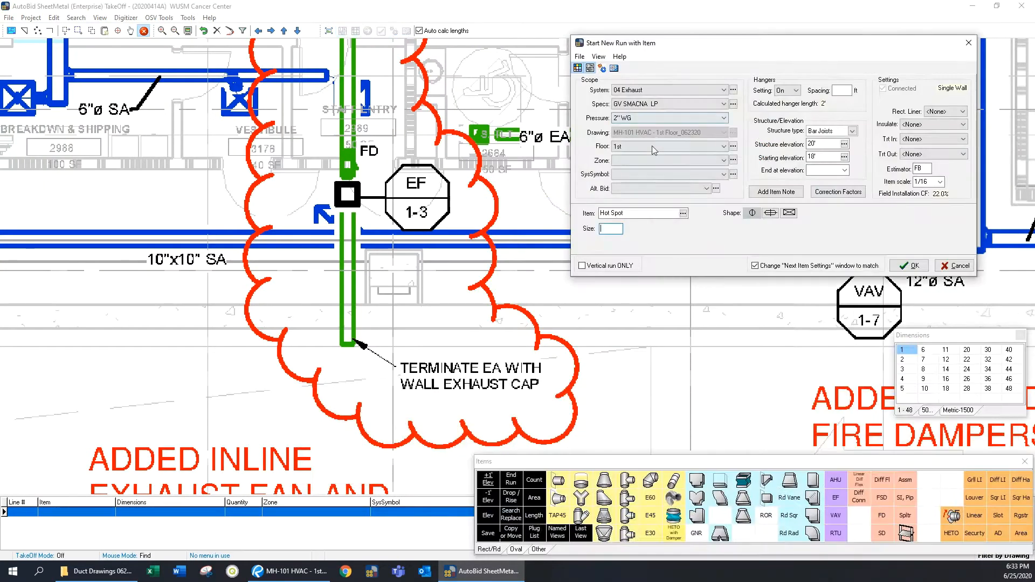
left_click(954, 265)
Start an 8-inch round exhaust run with a hot spot at the clouded grille and extend it about 35'10" to the fire damper near EF 1-3
mouse_move(501, 162)
left_mouse_down()
mouse_move(450, 241)
mouse_move(407, 423)
left_mouse_up()
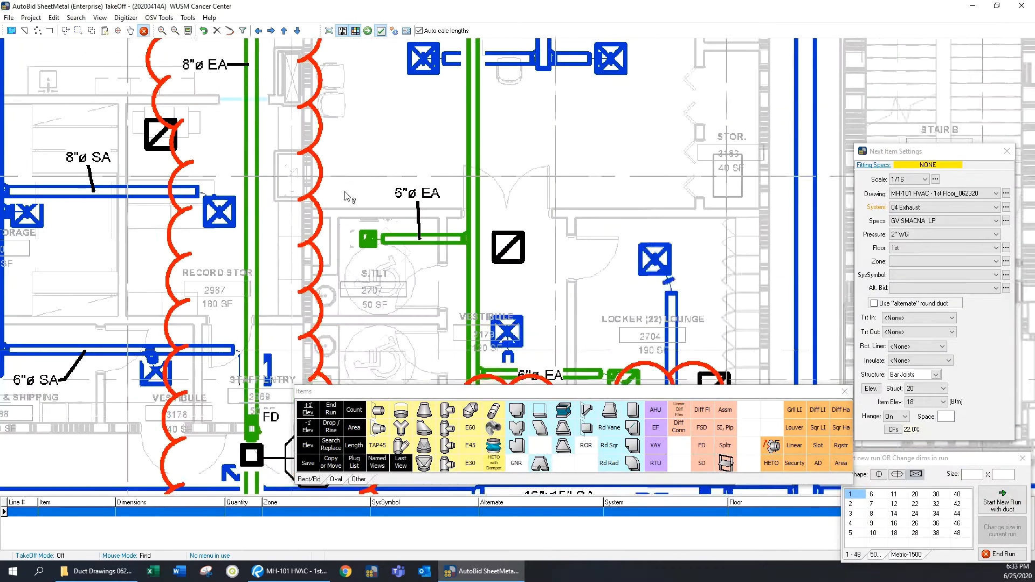
scroll(348, 196, "up", 3)
right_click(396, 80)
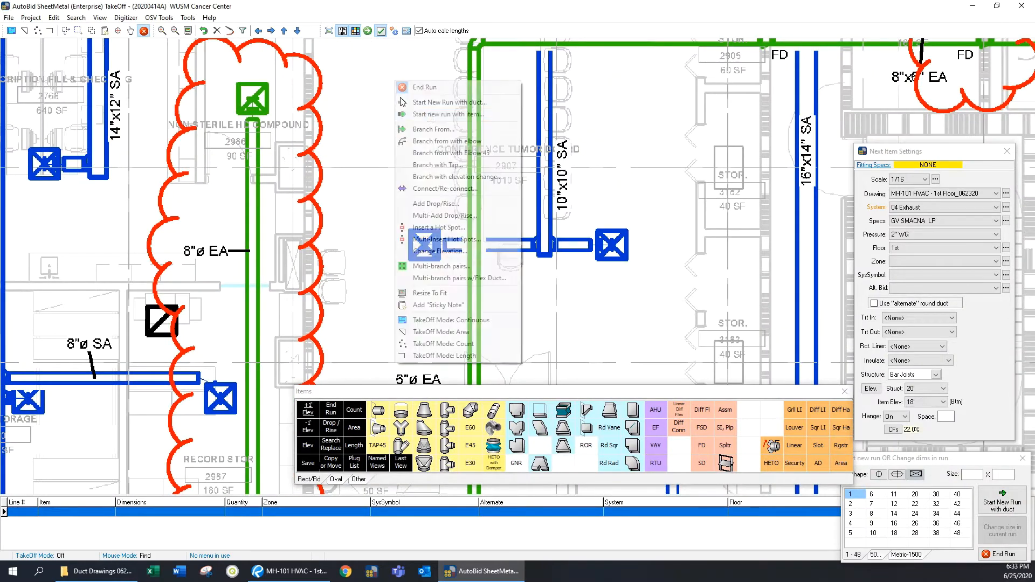
left_click(431, 115)
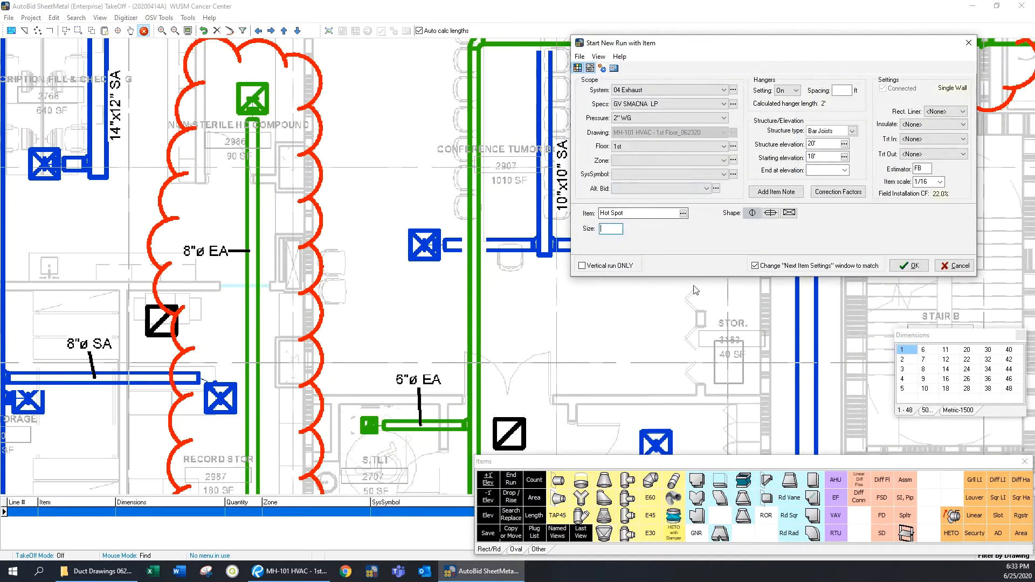
left_click(923, 369)
left_click(897, 268)
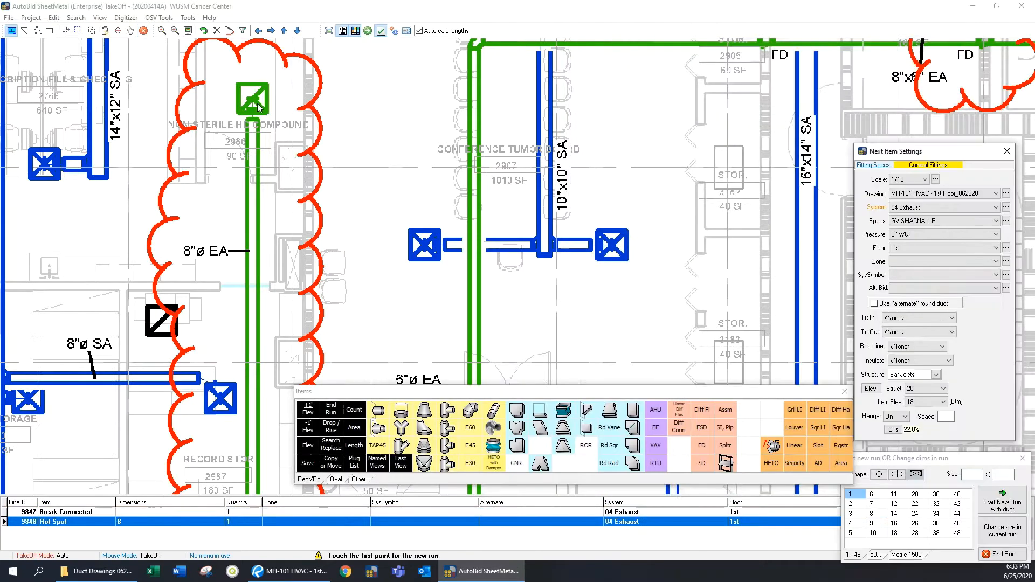
scroll(290, 248, "down", 5)
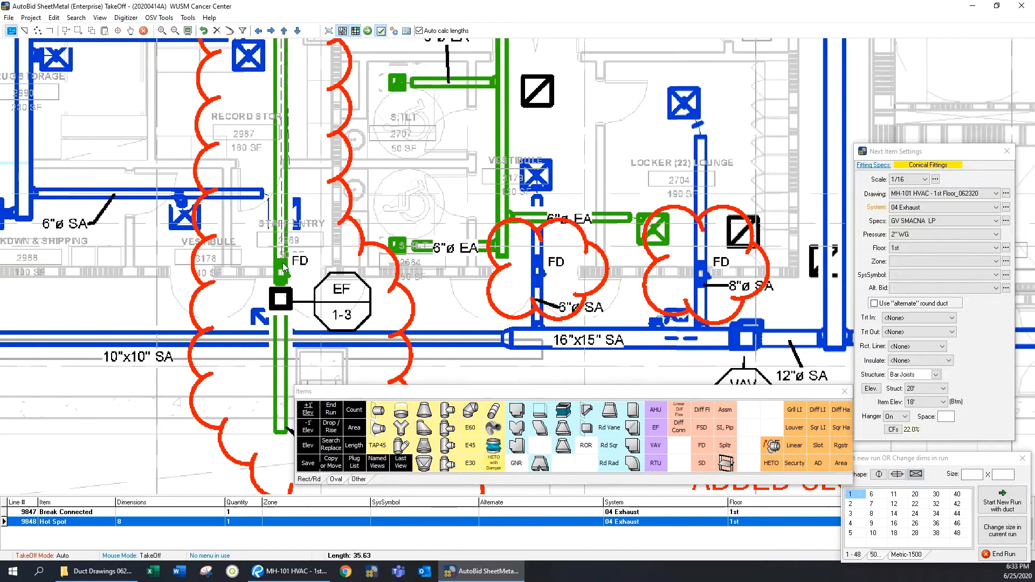
left_click(280, 265)
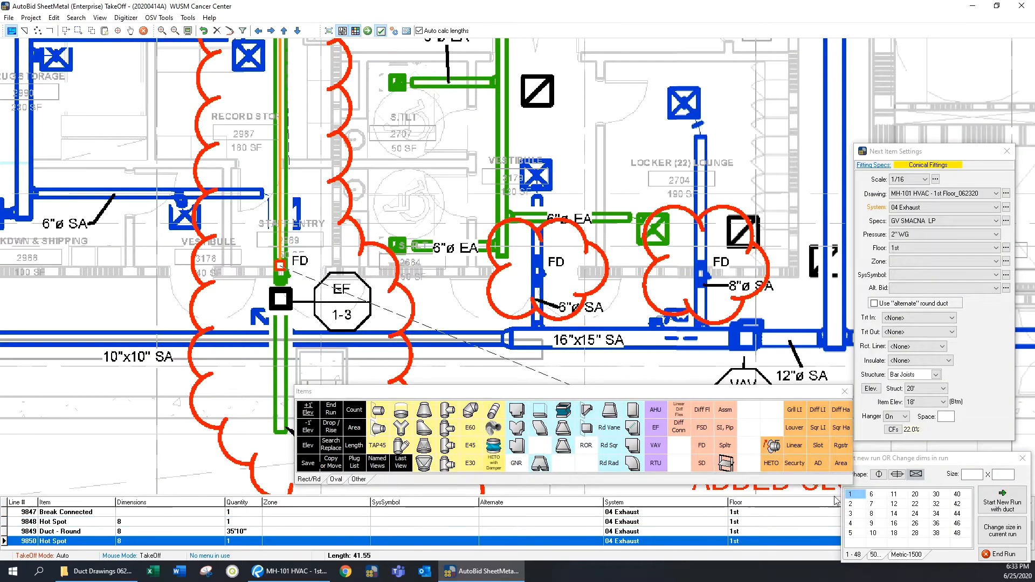
Transition the run to 8 x 8 rectangular, extend it about 1'4" toward the fan and add a flex connector
double_click(872, 515)
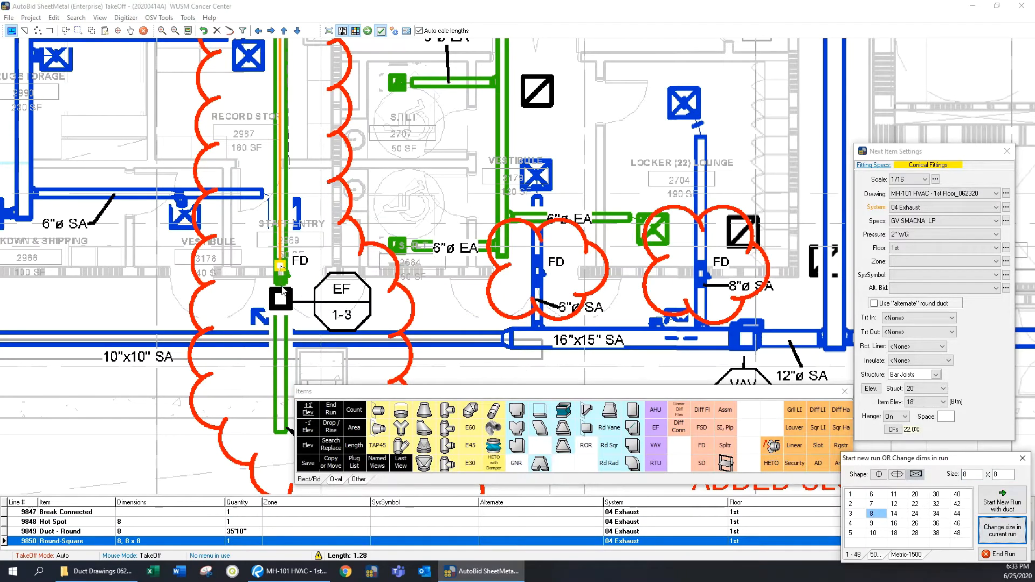
left_click(283, 287)
left_click(563, 411)
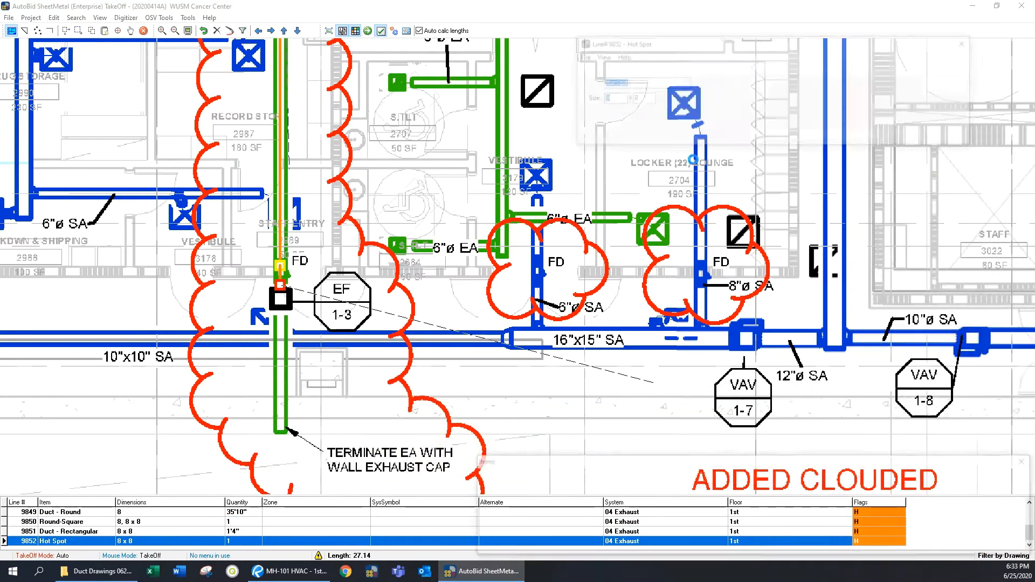
left_click(909, 136)
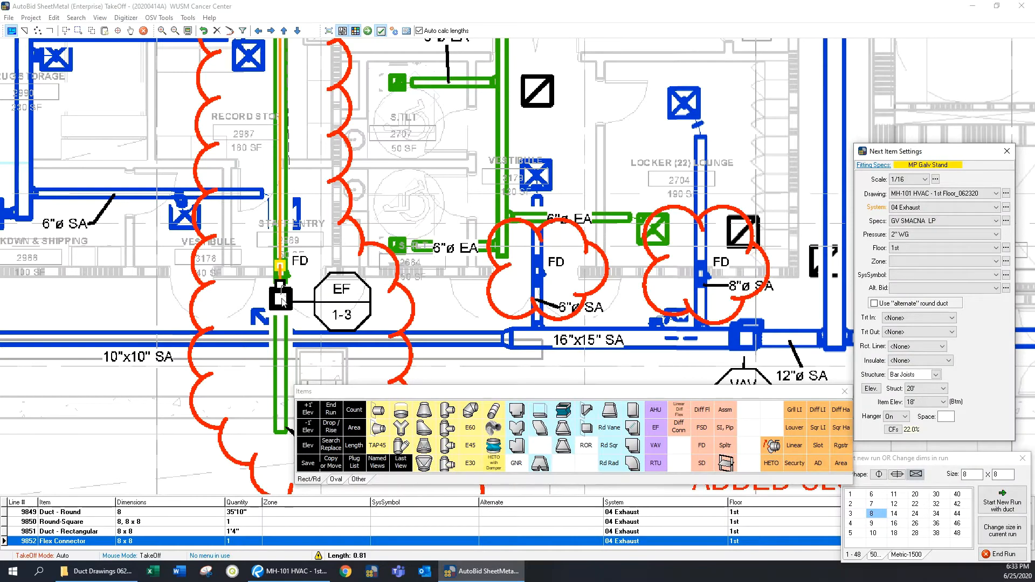
Extend the duct about 10" to the EF 1-3 symbol and place a 450 CFM InLine Fan Susp from the item library there
left_click(306, 331)
left_click(579, 465)
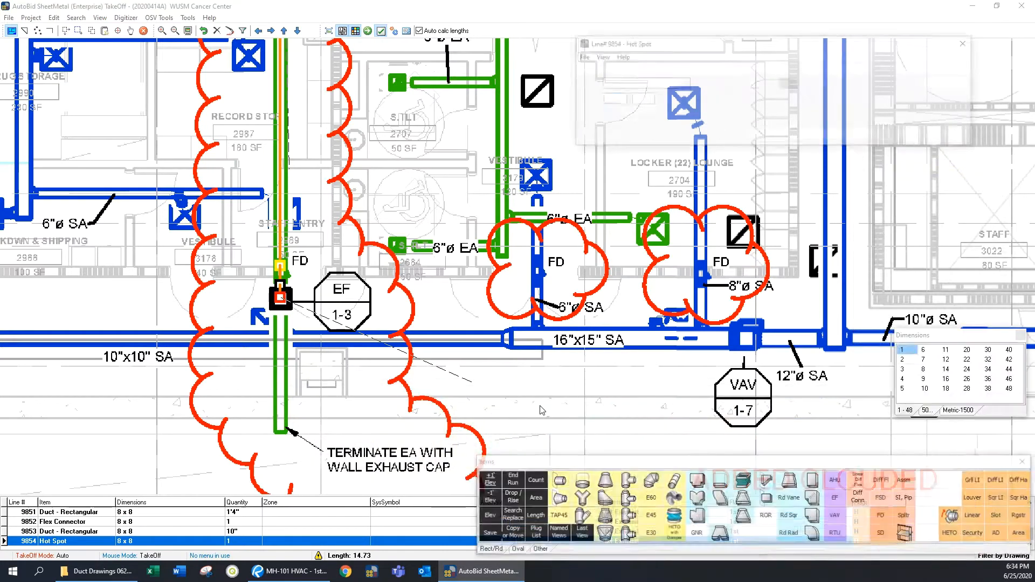
left_click(683, 83)
left_click(359, 365)
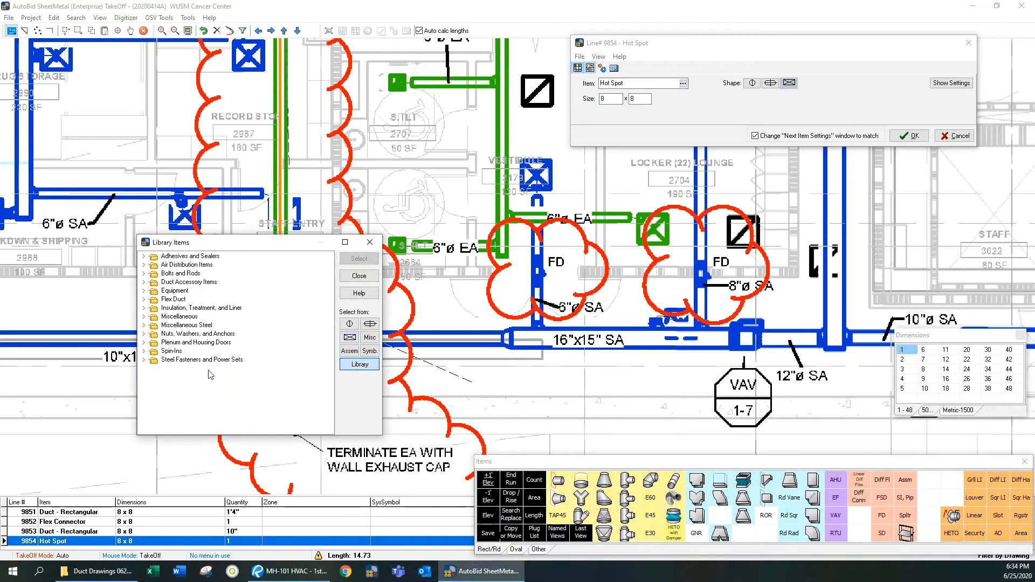
left_click(144, 291)
left_click(155, 343)
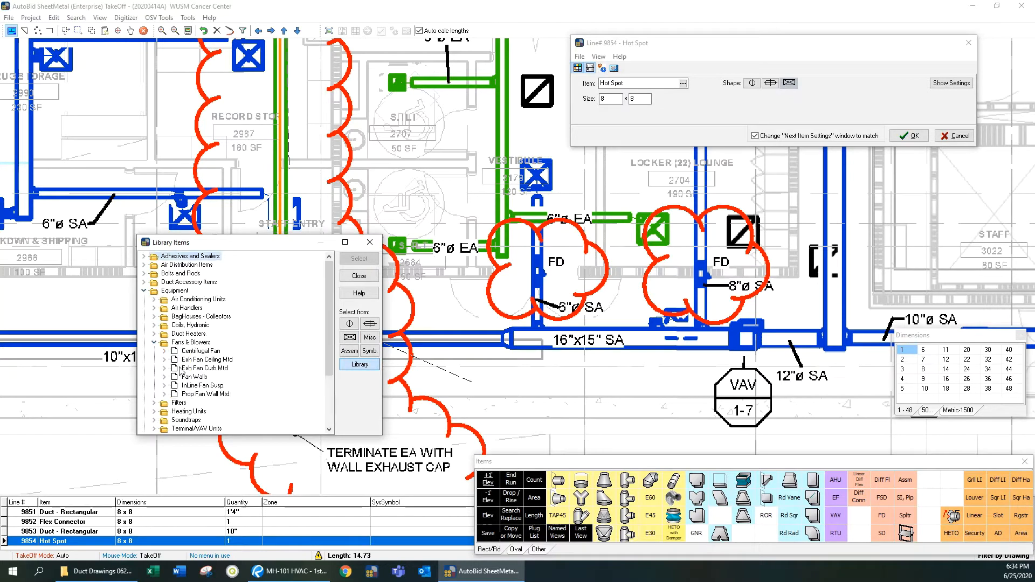
left_click(163, 386)
left_click(198, 316)
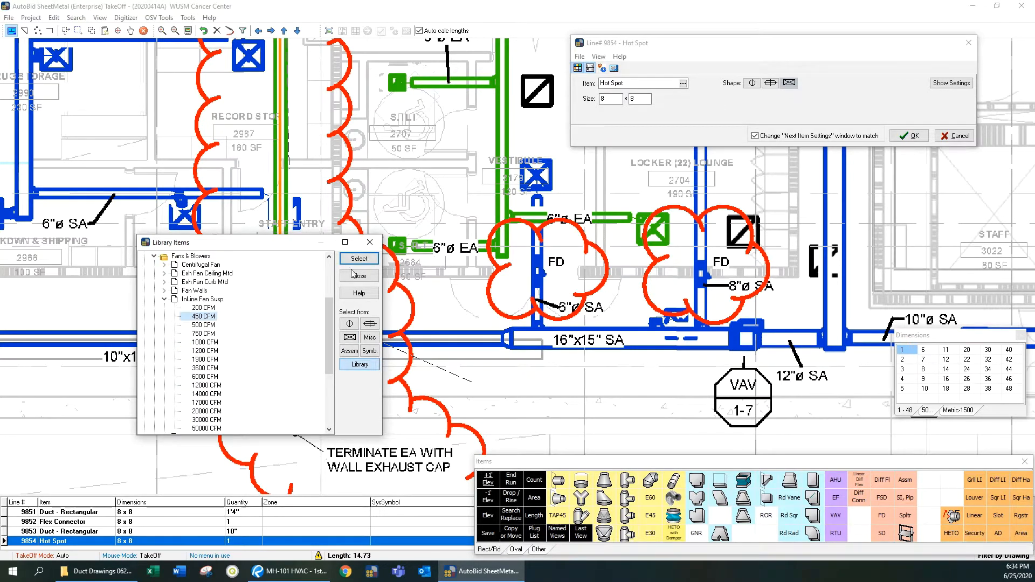
left_click(359, 259)
left_click(910, 136)
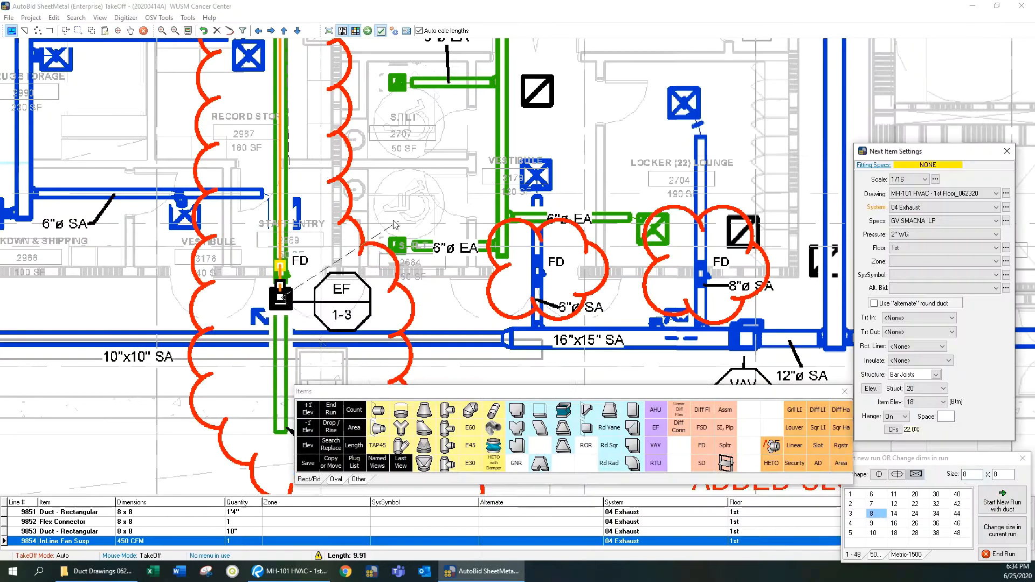
Continue the run past the fan with a flex connector and transition to 8-inch round duct about 8'1" long, ending at the wall cap location
left_click(282, 315)
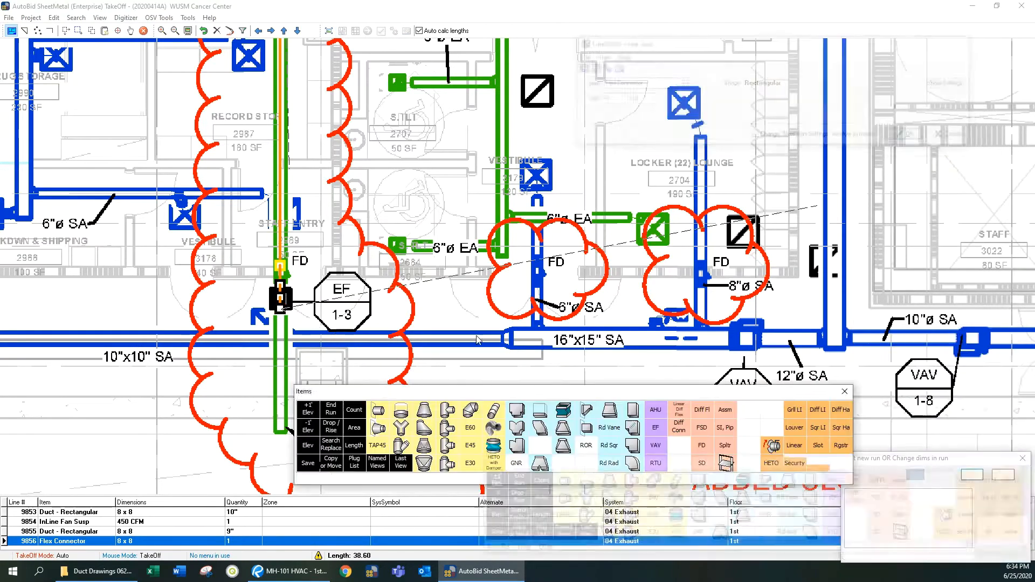
left_click(282, 324)
left_click(879, 475)
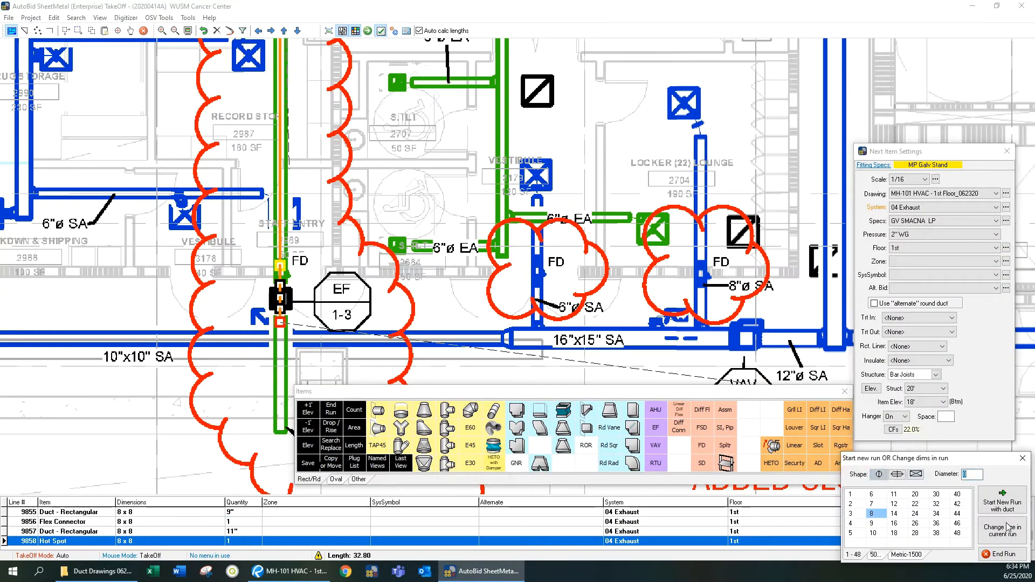
left_click(1002, 531)
left_click_drag(389, 341, 343, 187)
left_click(234, 280)
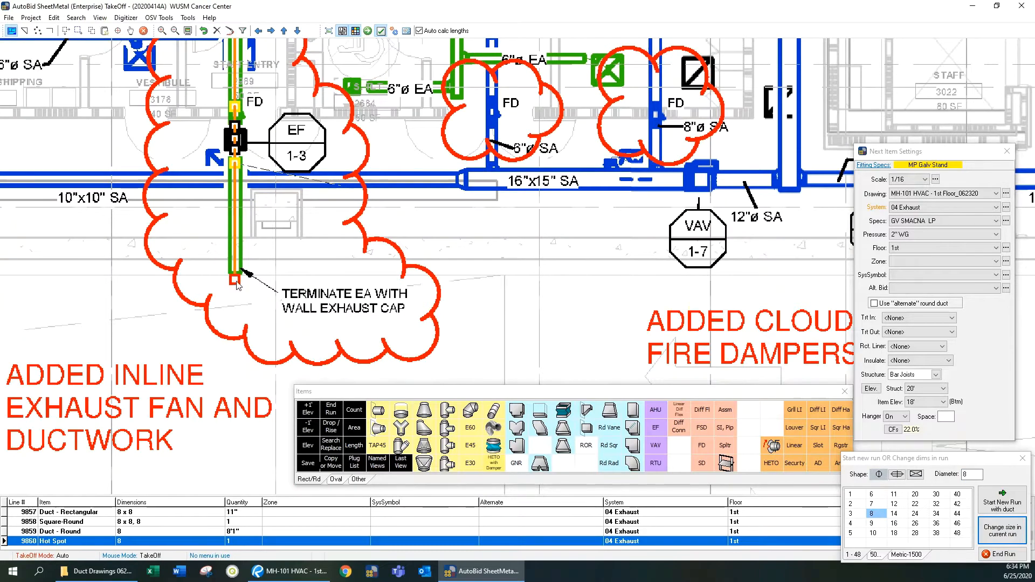
Create a miscellaneous plug item named Exhaust Wall Cap with a plug price of 150 and 2 field labor hours
left_click(546, 413)
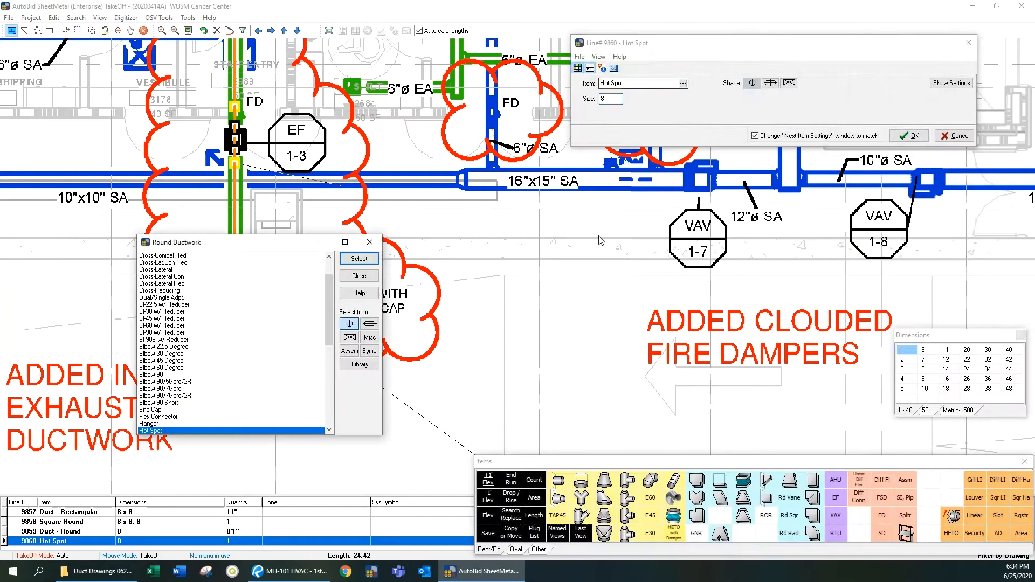
double_click(156, 270)
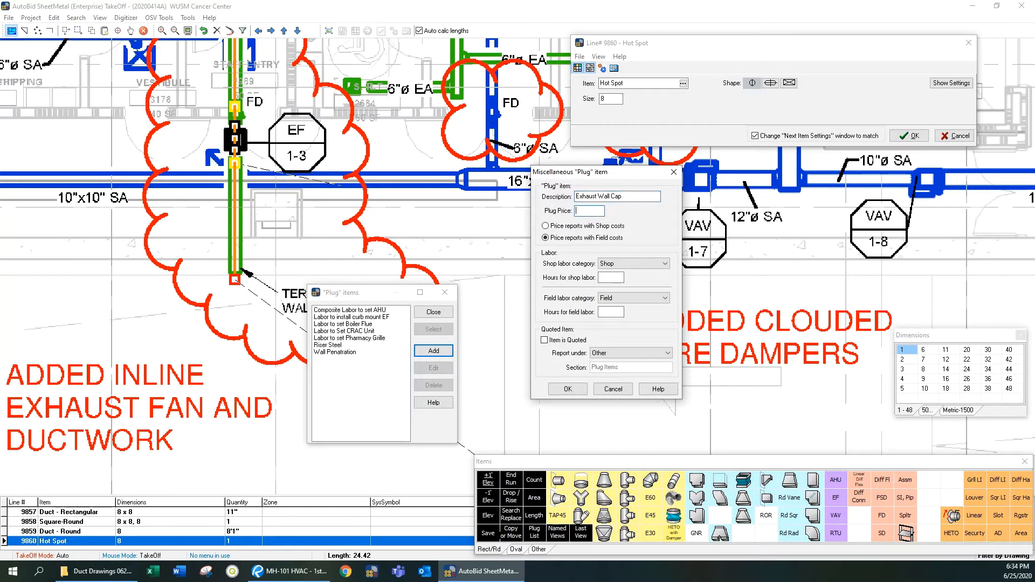
key("Tab")
key("Tab")
key("Tab")
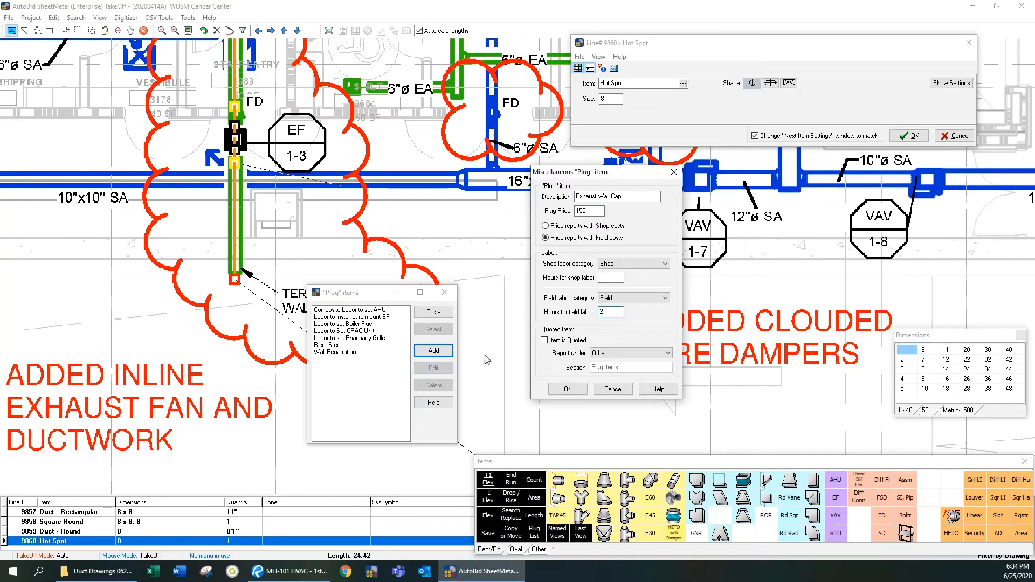
left_click(652, 355)
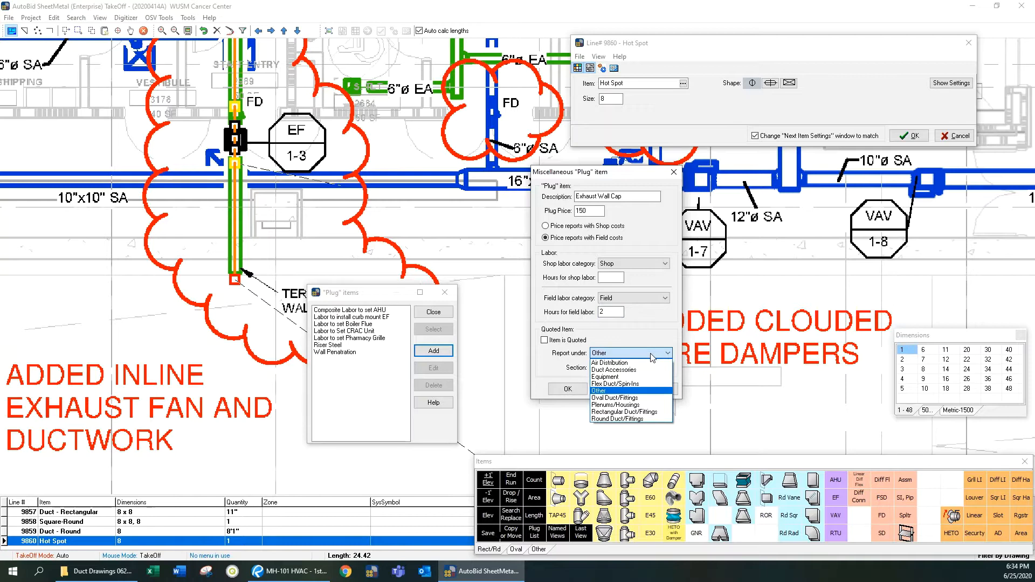
left_click(653, 338)
left_click(568, 389)
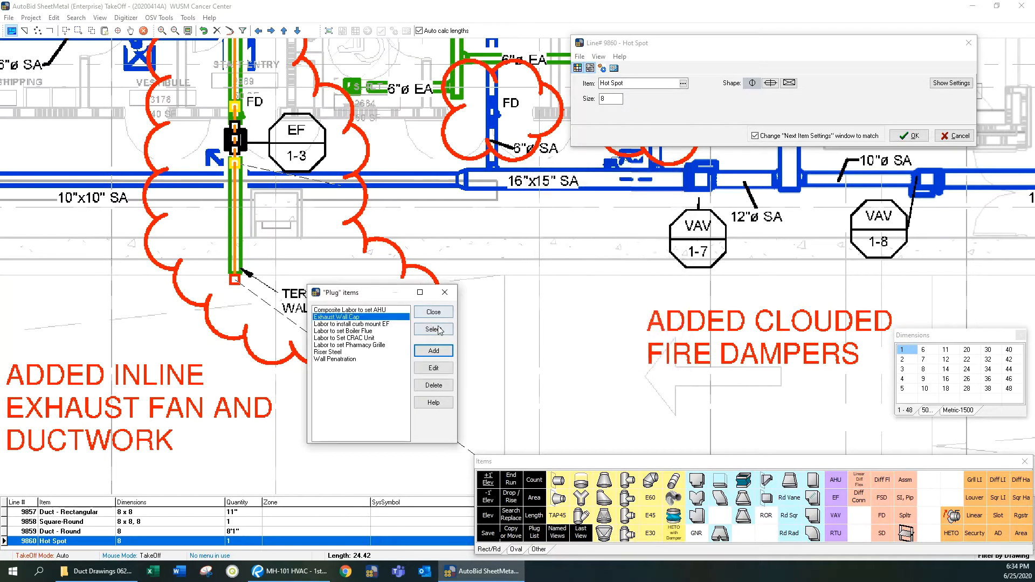
Place the Exhaust Wall Cap plug item at the end of the exhaust duct and end the run
left_click(443, 327)
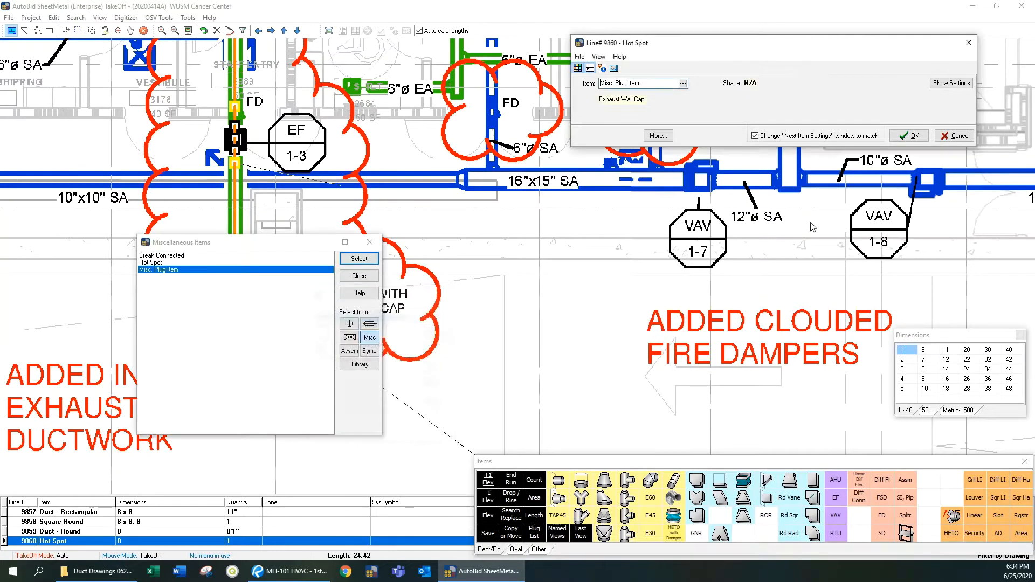
left_click(909, 136)
right_click(443, 155)
left_click(470, 161)
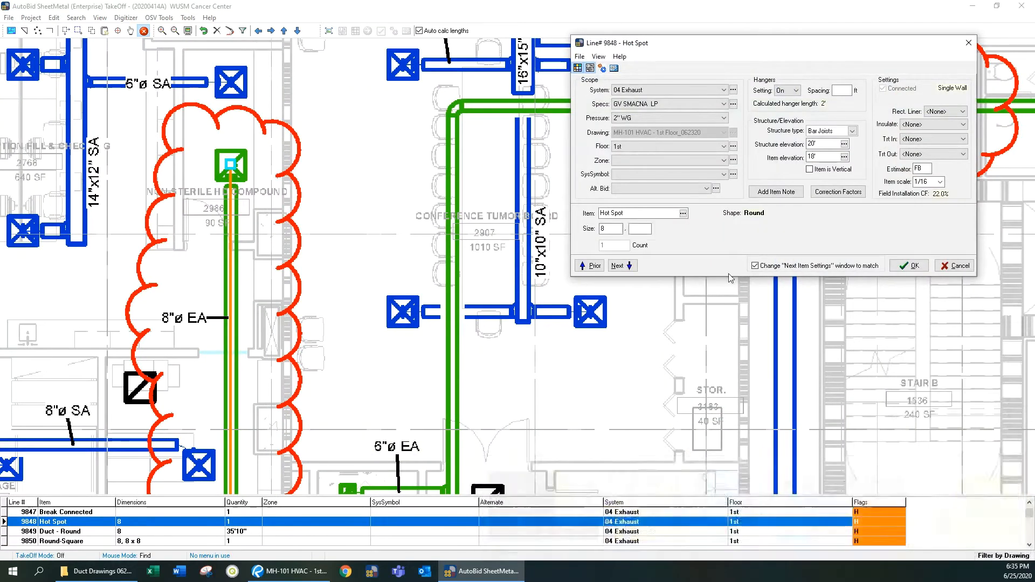
Replace the 8-inch hot spot at the start of the exhaust run with a Diffuser - Flex item
left_click(910, 266)
right_click(437, 193)
left_click(473, 201)
Examine the clouded fire damper on the horizontal exhaust duct by the electrical room and the duct run leading to it
scroll(472, 216, "down", 4)
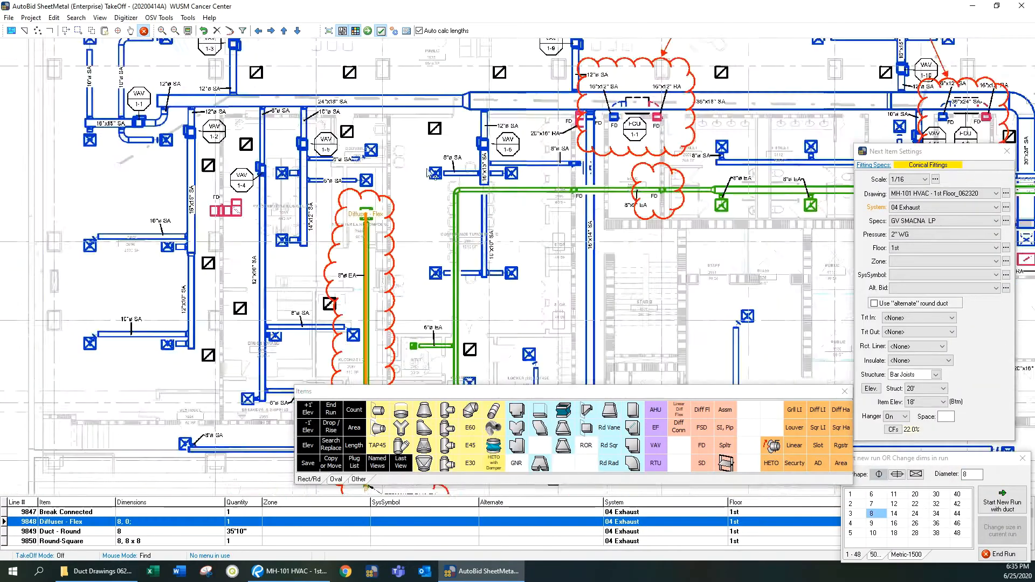
left_click_drag(709, 254, 501, 214)
scroll(499, 217, "up", 2)
left_click_drag(437, 179, 390, 285)
scroll(389, 286, "up", 3)
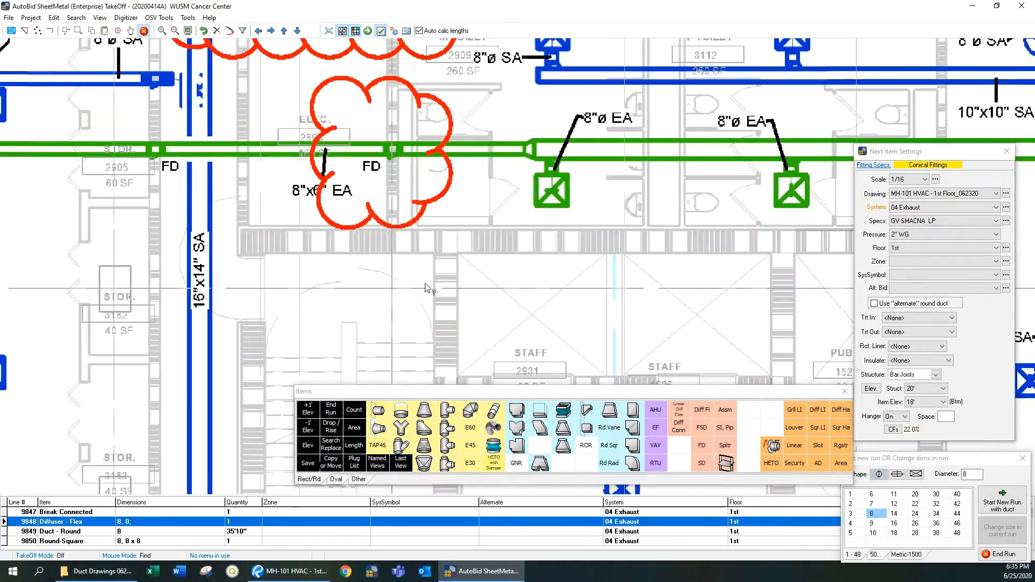
left_click_drag(442, 226, 497, 293)
left_click_drag(186, 267, 422, 280)
scroll(394, 280, "down", 1)
scroll(529, 293, "up", 1)
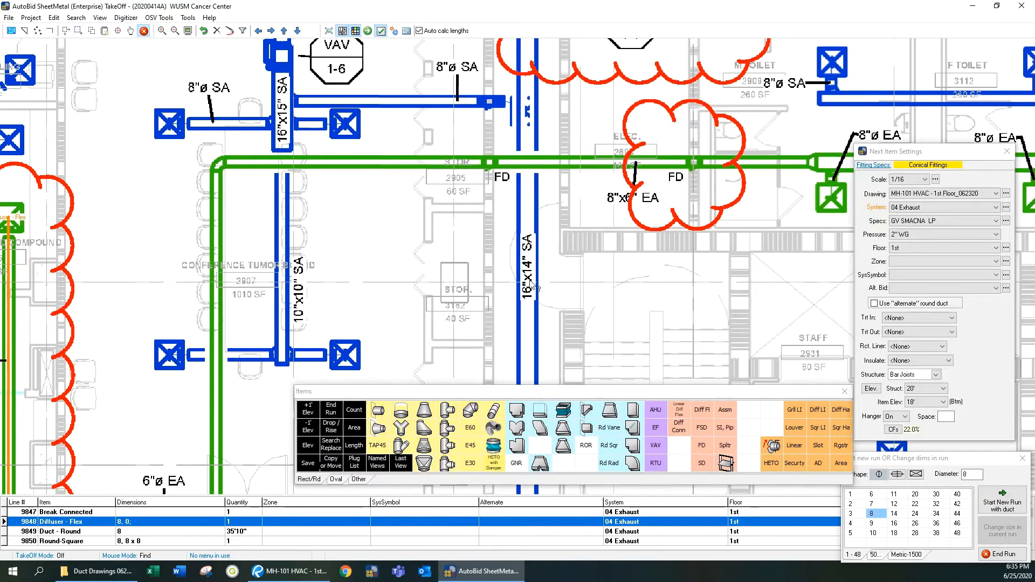
Switch the takeoff to drawing MH-101_04062020 and bring up the 8"x6" exhaust duct by the electrical room
mouse_move(530, 294)
left_mouse_down()
mouse_move(429, 215)
mouse_move(403, 224)
left_mouse_up()
scroll(406, 225, "down", 1)
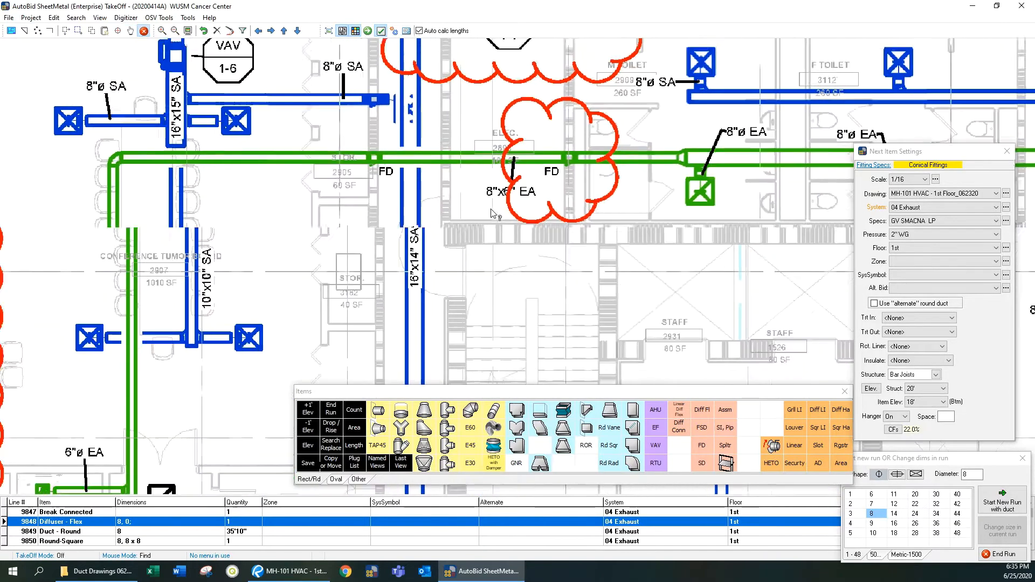
left_click(936, 193)
left_click(932, 213)
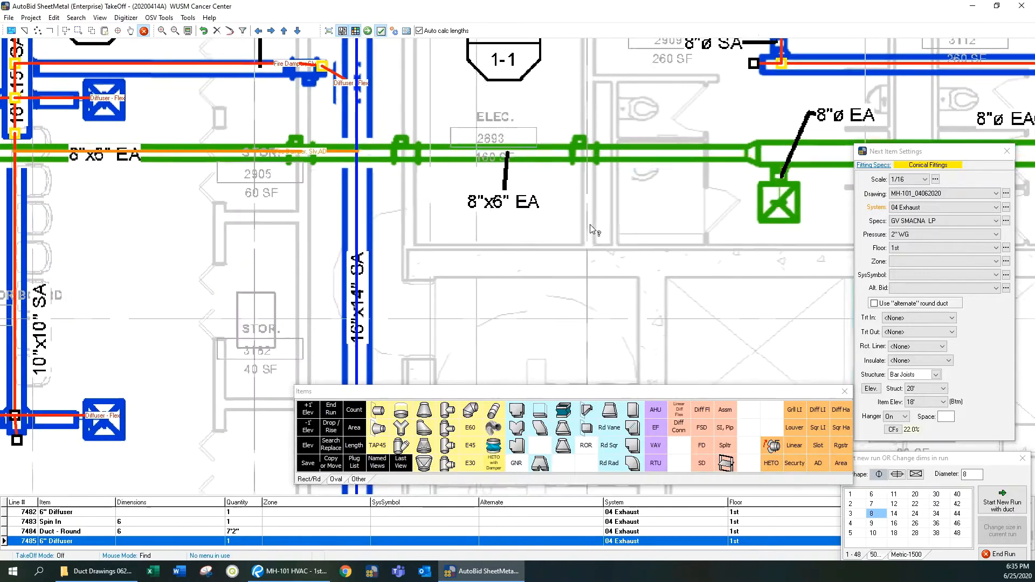
scroll(590, 224, "up", 2)
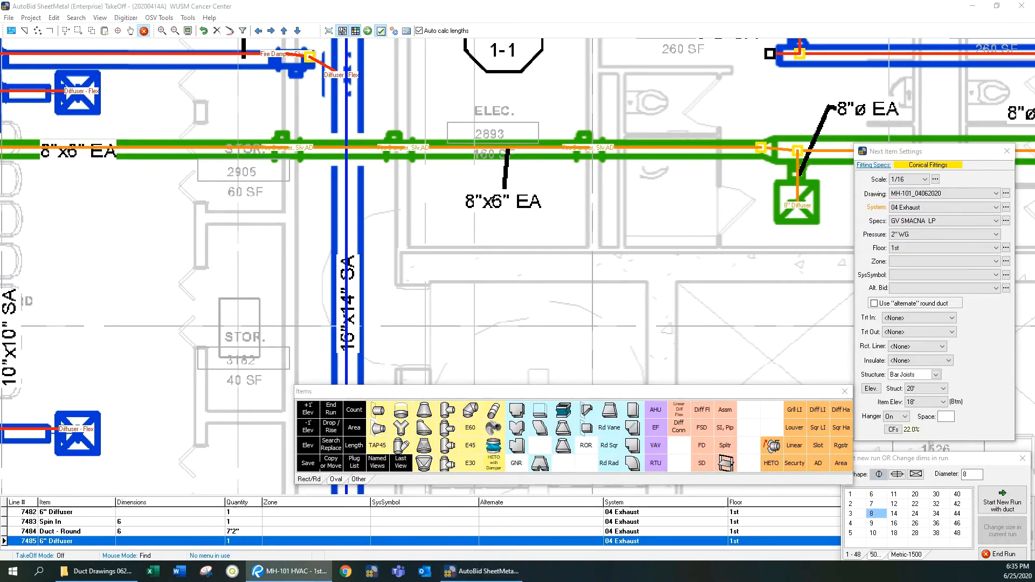
left_click_drag(405, 180, 451, 244)
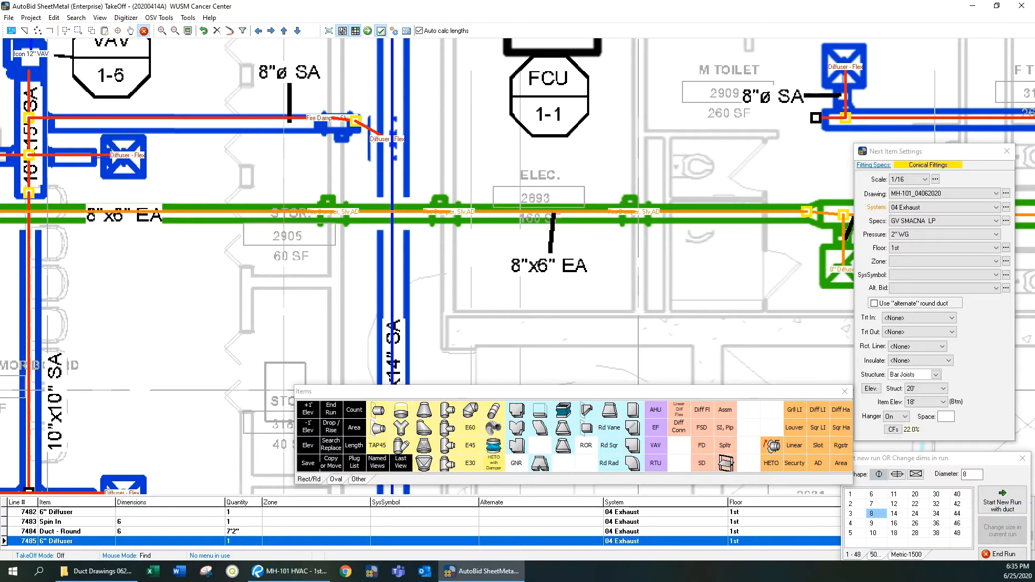
left_click_drag(790, 253, 658, 265)
left_click_drag(388, 285, 414, 286)
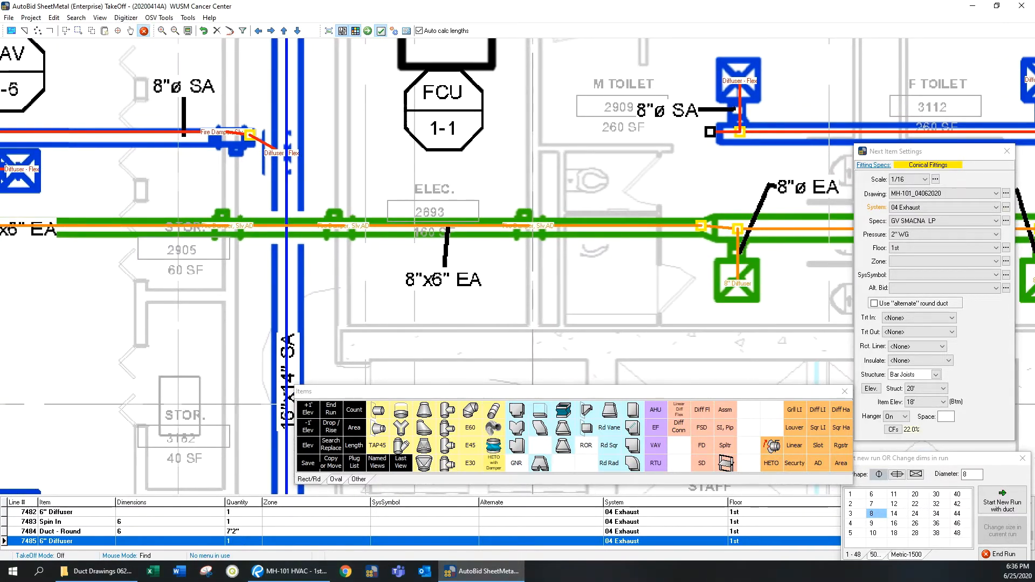
Delete the middle of the three sleeved fire dampers on the 8"x6" exhaust duct, between the storage and electrical rooms
key("alt+Tab")
left_click(350, 227)
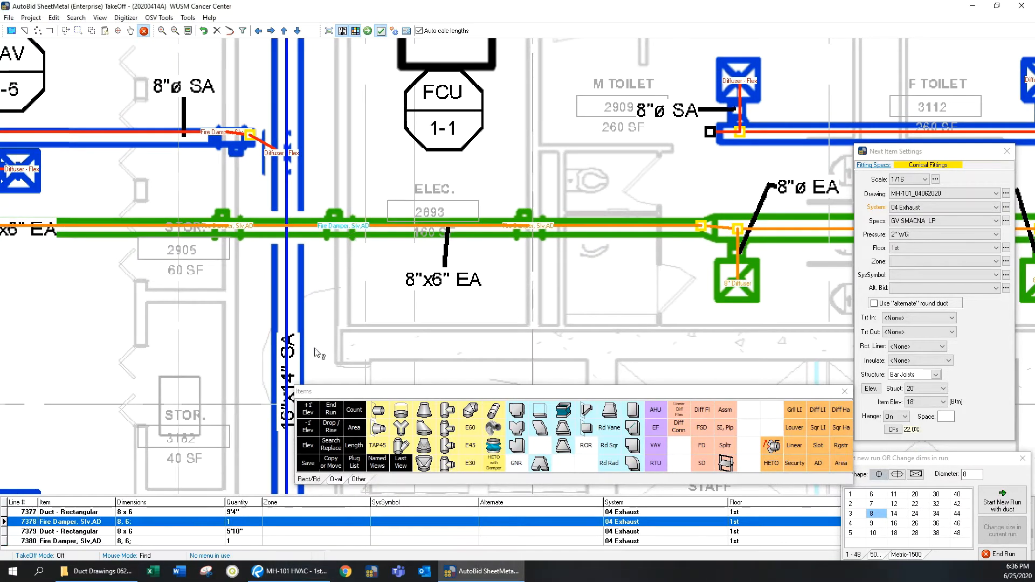
right_click(98, 533)
left_click(137, 501)
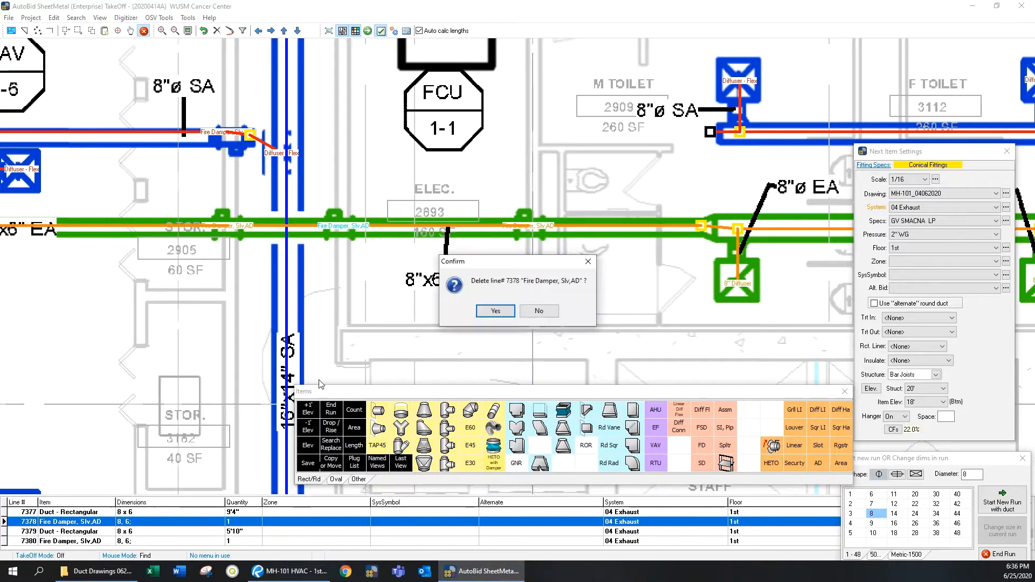
left_click(495, 311)
left_click(497, 308)
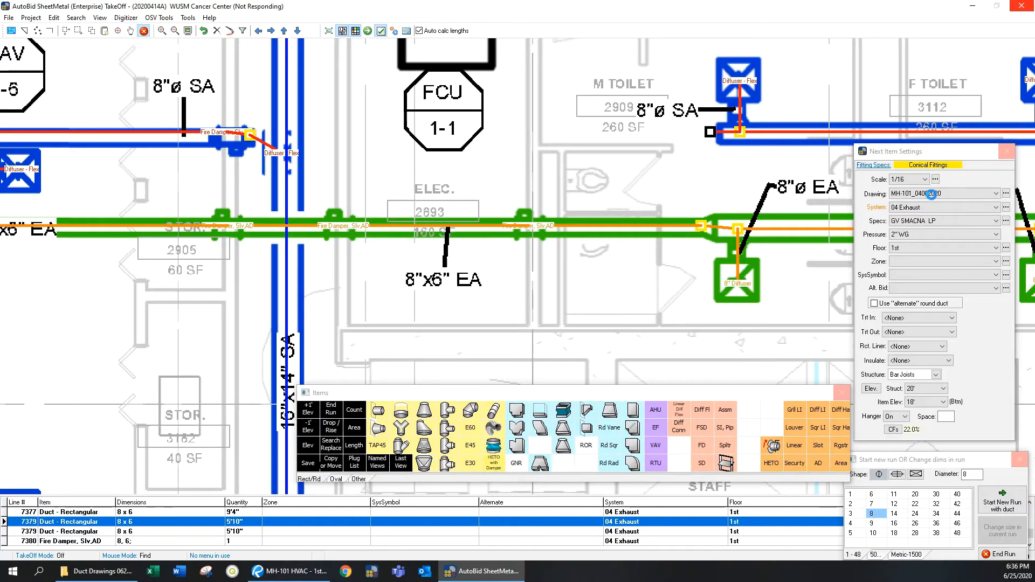
Switch the takeoff back to drawing MH-101 HVAC - 1st Floor_062320 and bring up the clouded exhaust duct by the electrical room
left_click(931, 194)
left_click(995, 205)
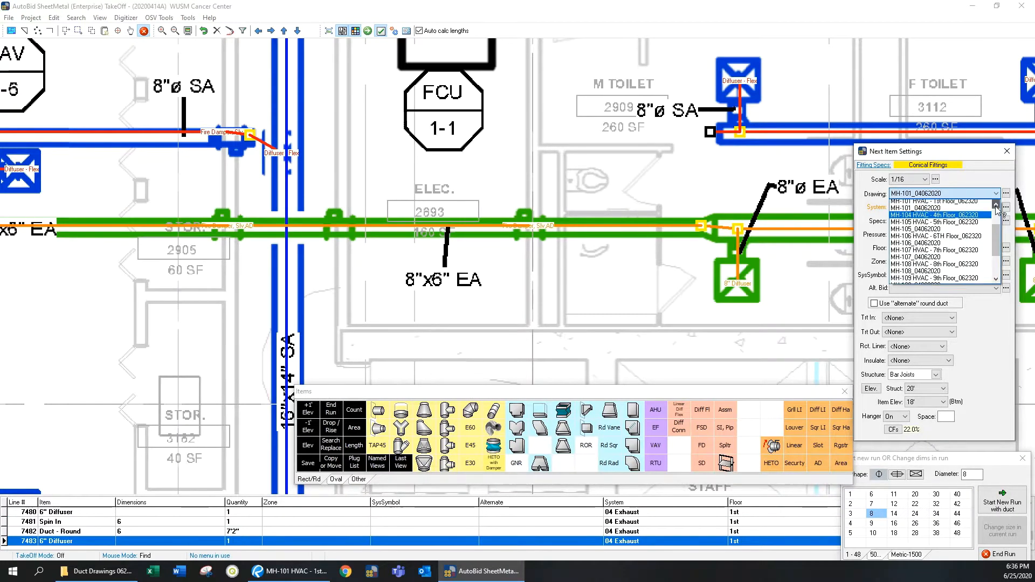
left_click(944, 210)
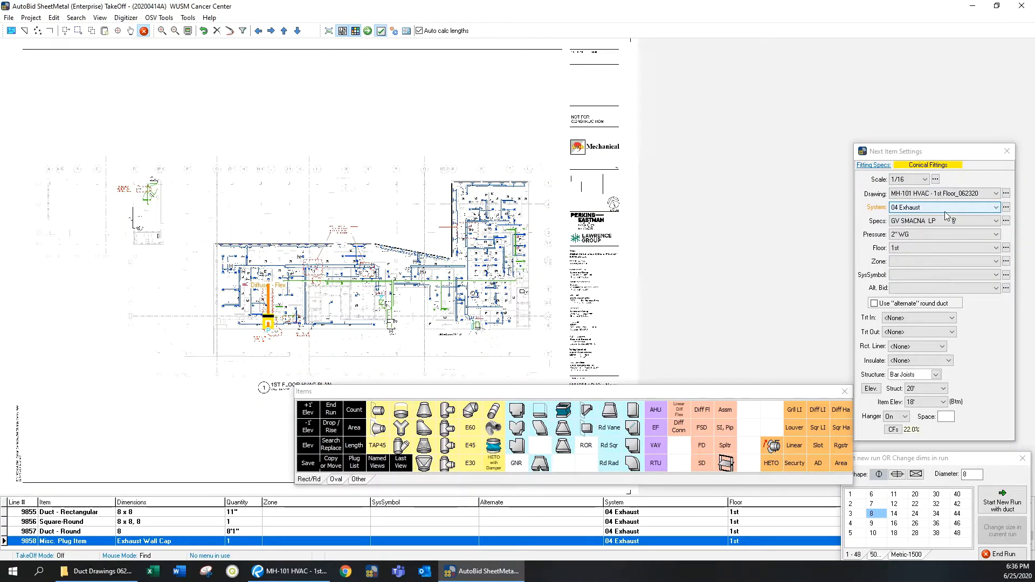
scroll(310, 68, "up", 8)
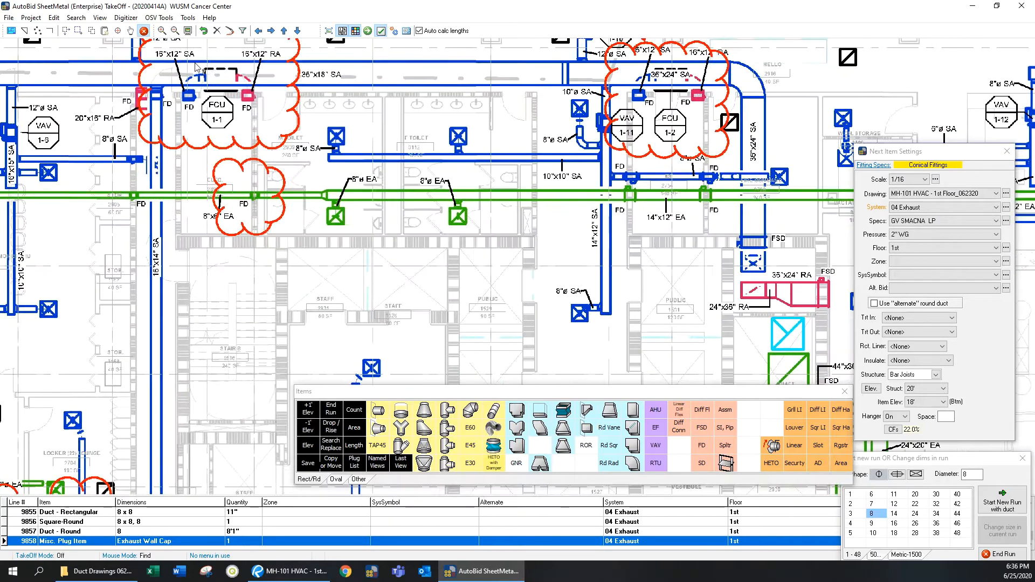
Add a sticky note reading "Done" over the clouded fire damper on the horizontal exhaust duct
left_click(104, 31)
left_click_drag(201, 152, 291, 249)
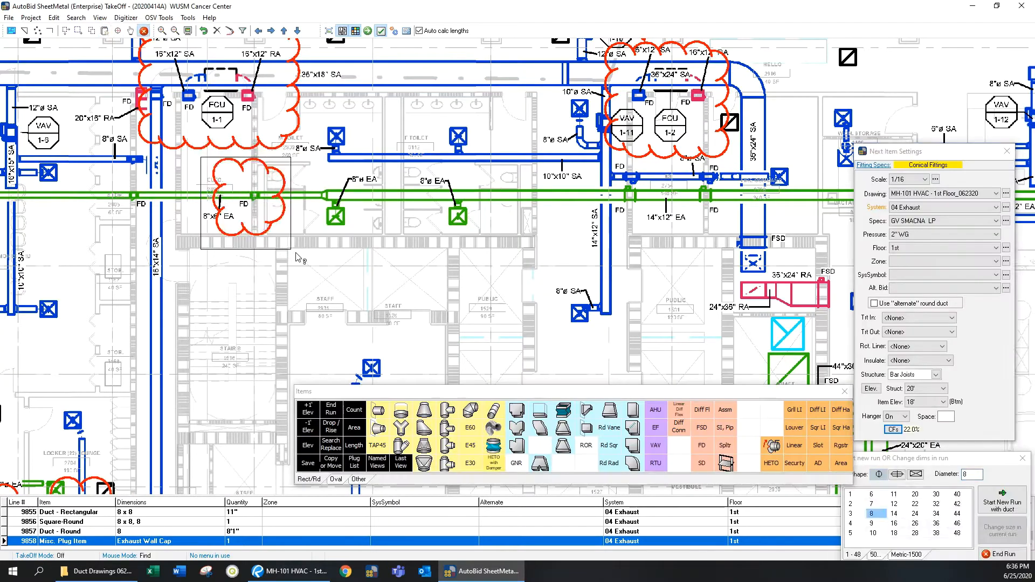
left_click(233, 185)
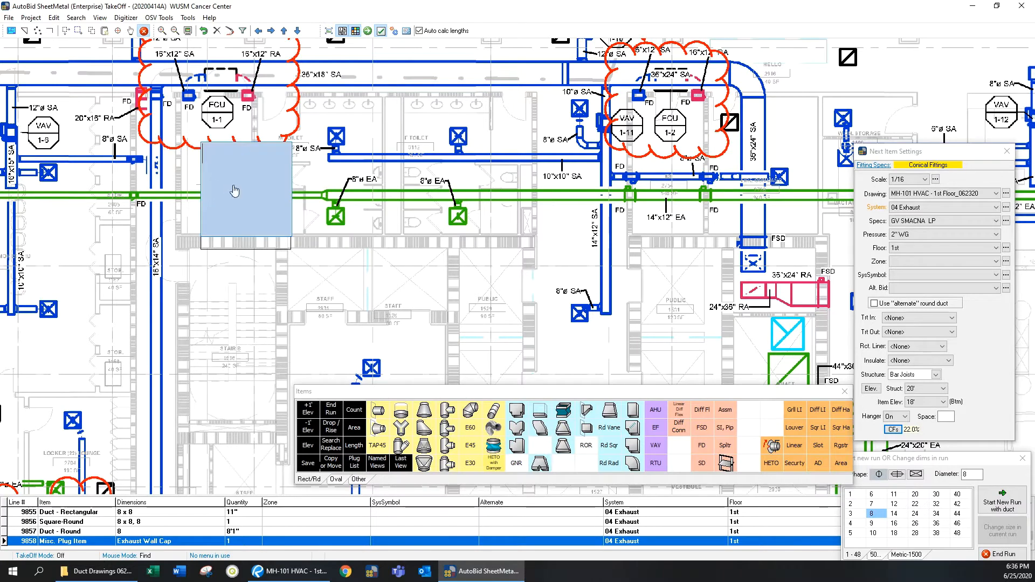
type("Done")
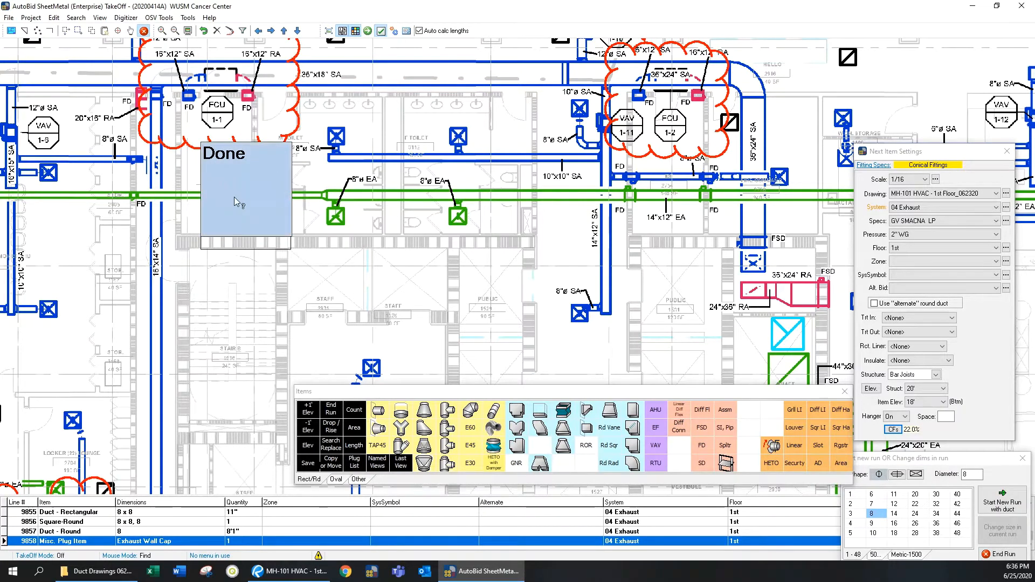
Give the "Done" sticky note a yellow background
right_click(295, 189)
left_click(308, 213)
left_click(430, 277)
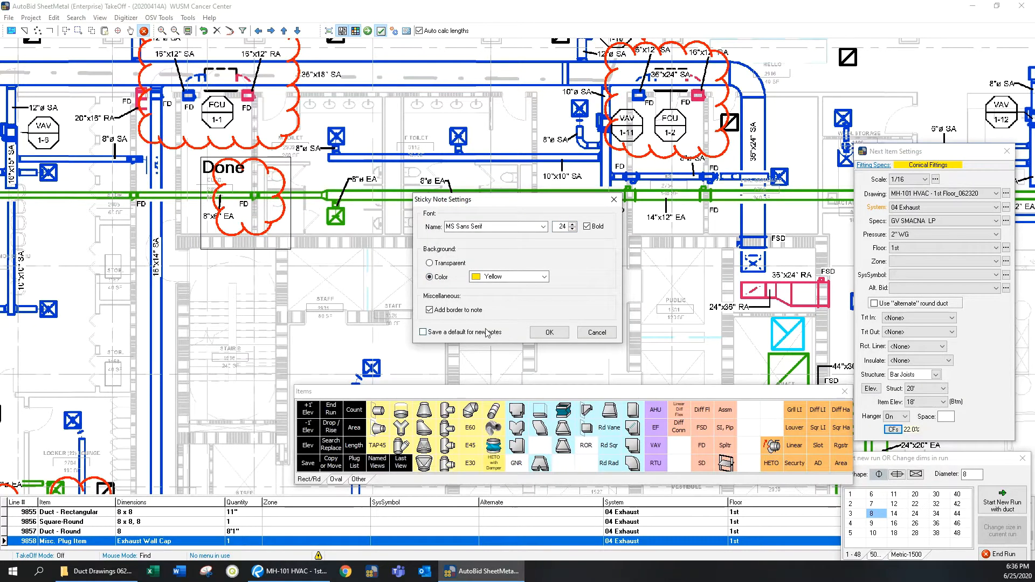
left_click(549, 332)
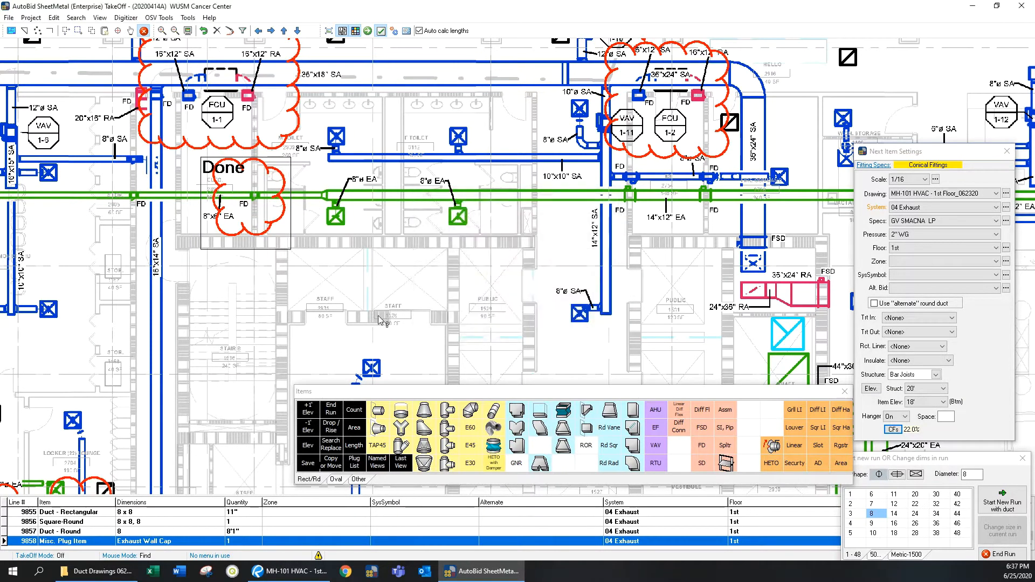
right_click(383, 240)
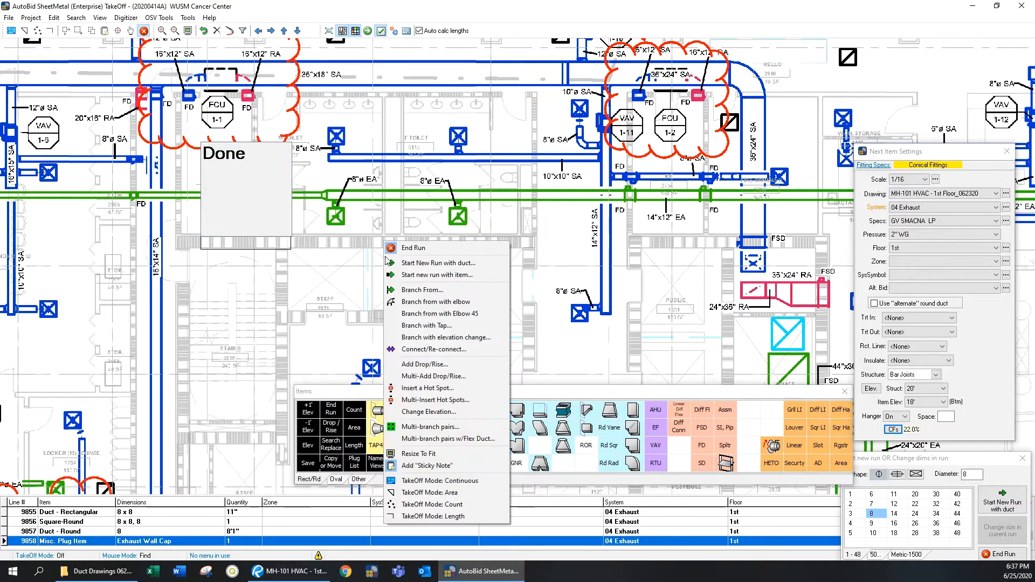
left_click(269, 211)
right_click(428, 210)
left_click(436, 215)
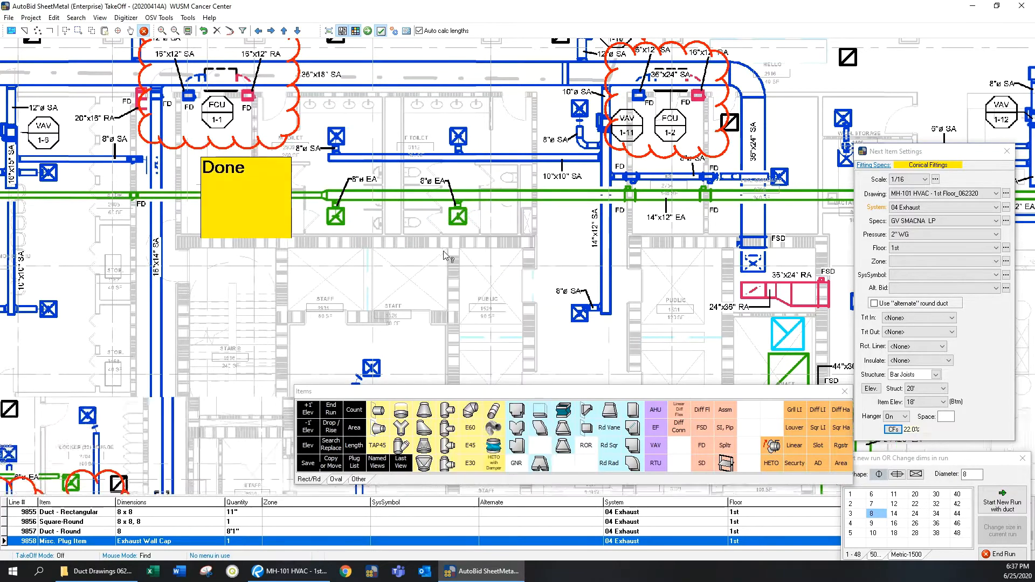
Set the next item's system to 02 LP Supply for the clouded supply ductwork at FCU 1-1
scroll(431, 240, "down", 2)
scroll(435, 245, "up", 1)
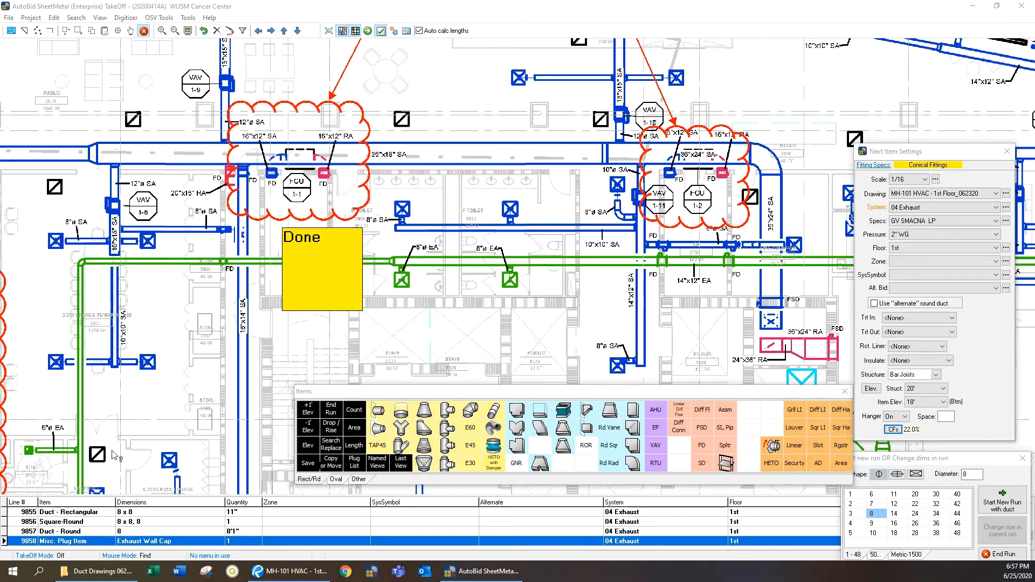
scroll(338, 185, "up", 3)
scroll(404, 203, "up", 2)
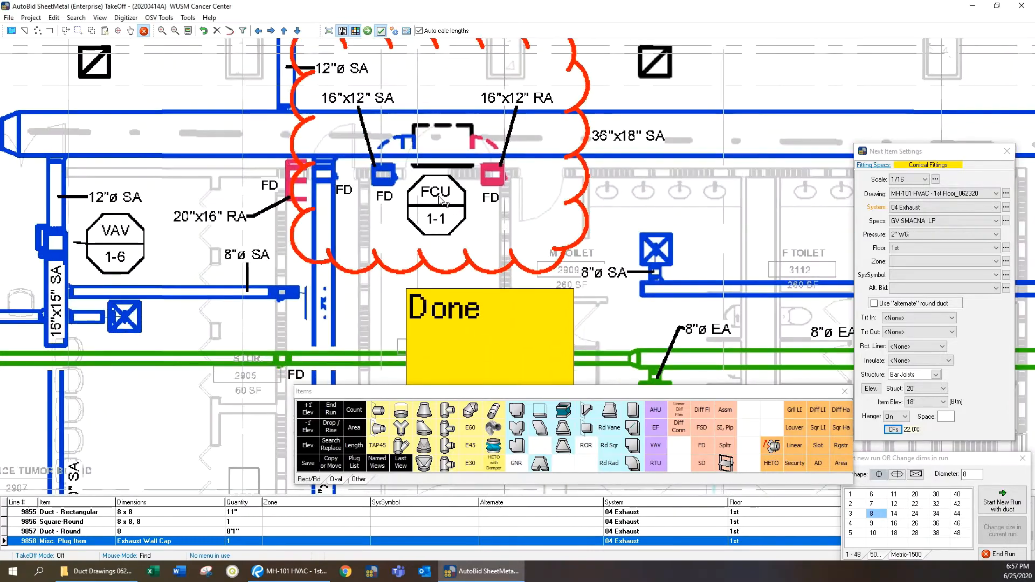
mouse_move(437, 203)
left_mouse_down()
mouse_move(340, 242)
mouse_move(422, 214)
left_mouse_up()
scroll(372, 242, "up", 1)
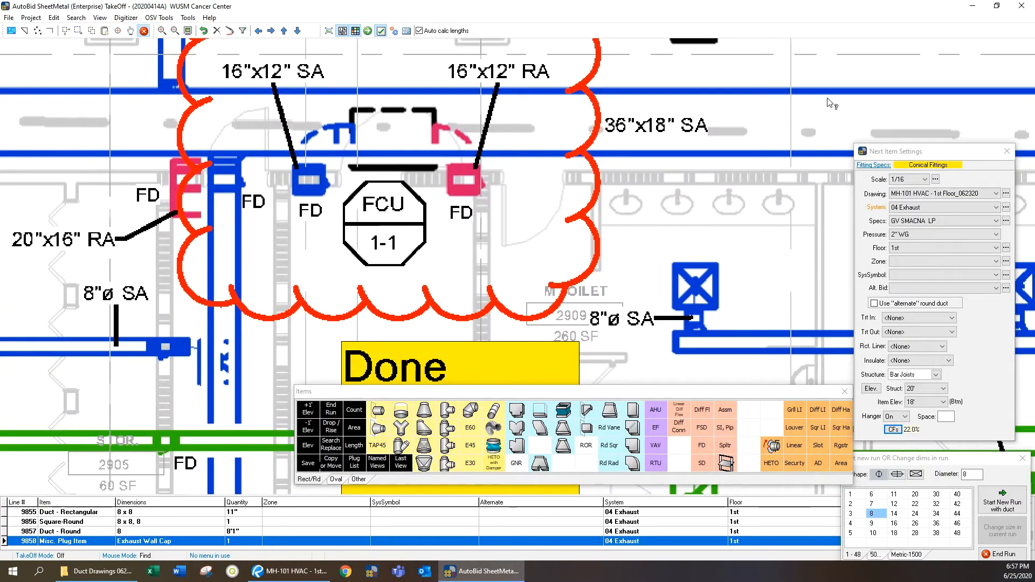
left_click(923, 207)
left_click(916, 224)
Start a new supply run with a 16 x 12 rectangular Flex Connector at a 10' starting elevation
right_click(685, 186)
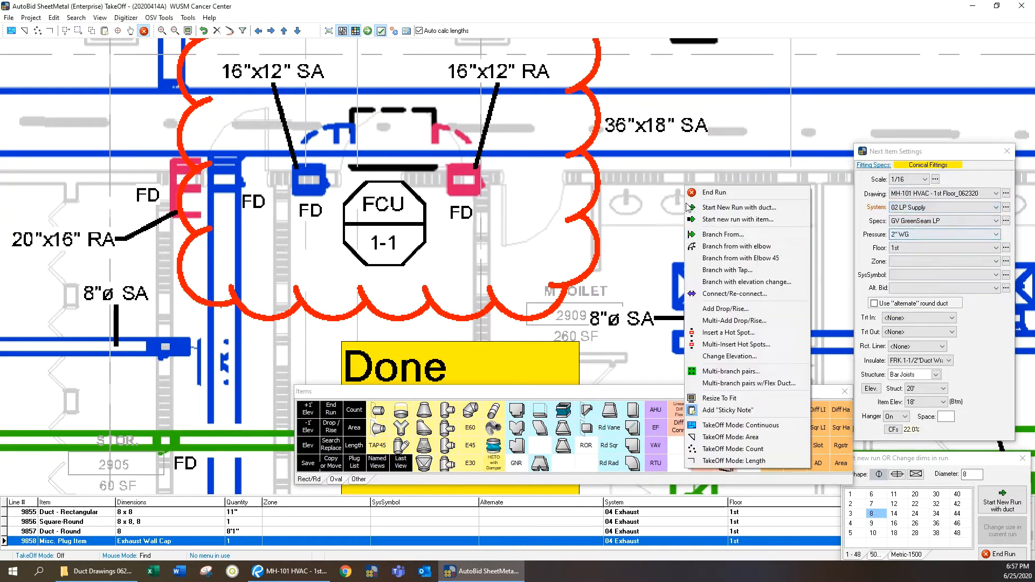
left_click(737, 219)
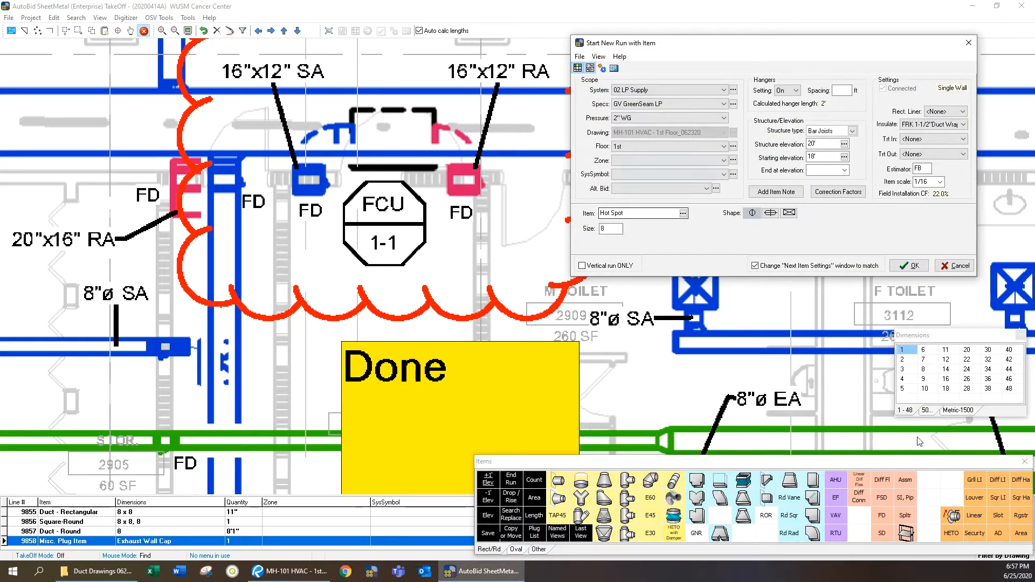
left_click(744, 479)
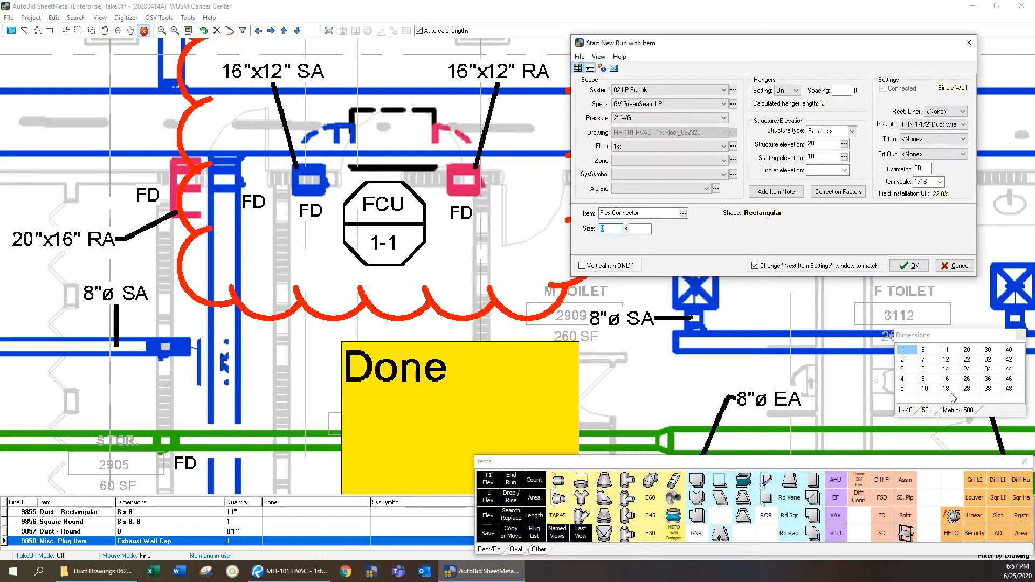
left_click(946, 378)
left_click(946, 359)
left_click(844, 156)
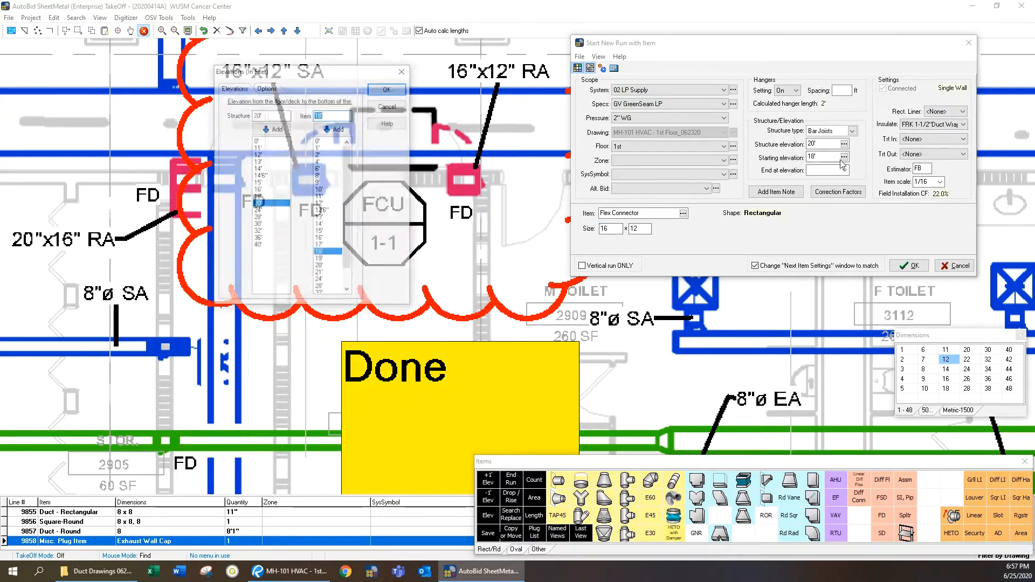
left_click(320, 190)
left_click(388, 90)
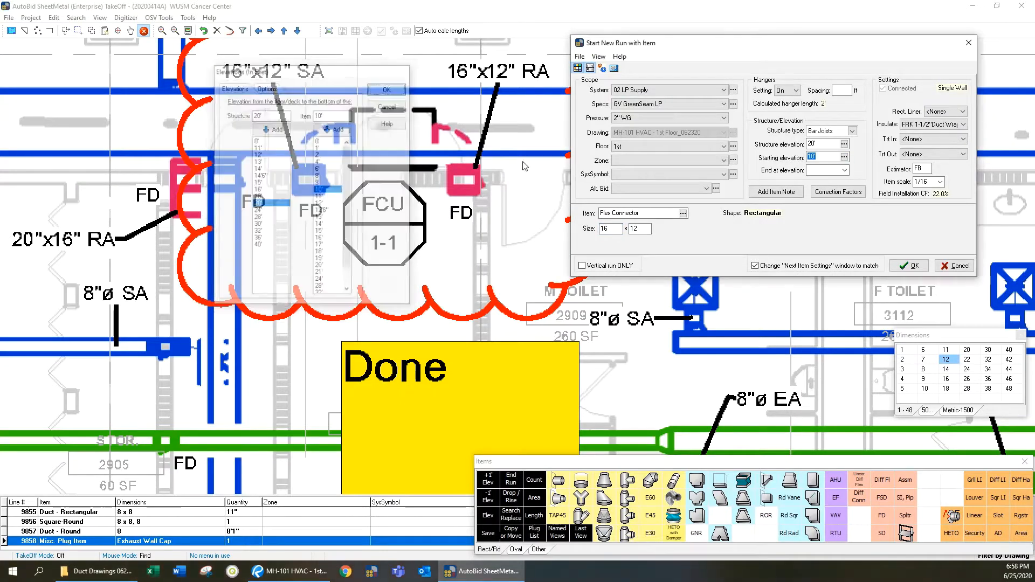
left_click(917, 267)
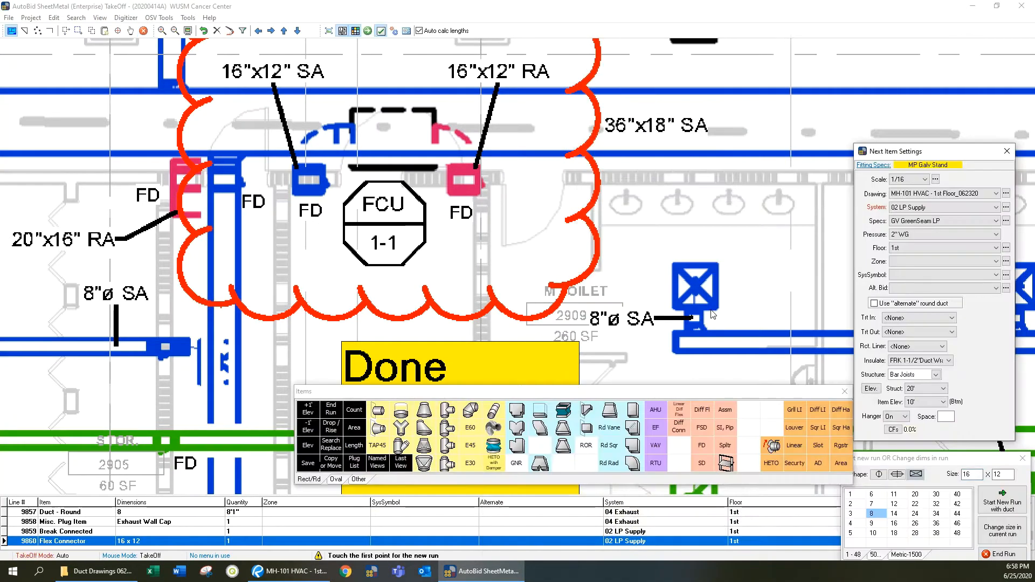
Route the 16 x 12 supply duct from FCU 1-1 around the elbow to the wall, ending in a sleeved fire damper
left_click(352, 138)
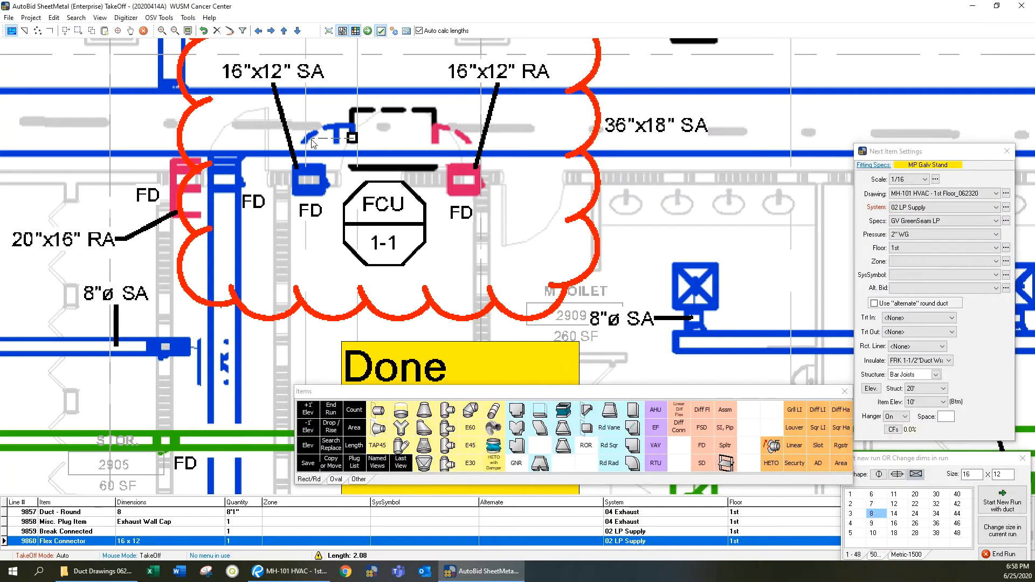
left_click(311, 140)
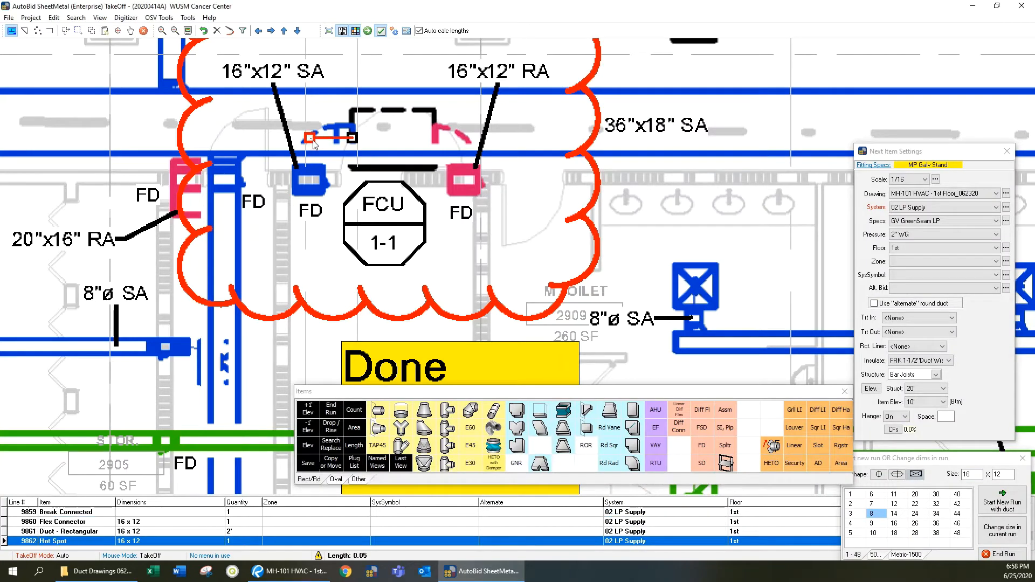
left_click(311, 168)
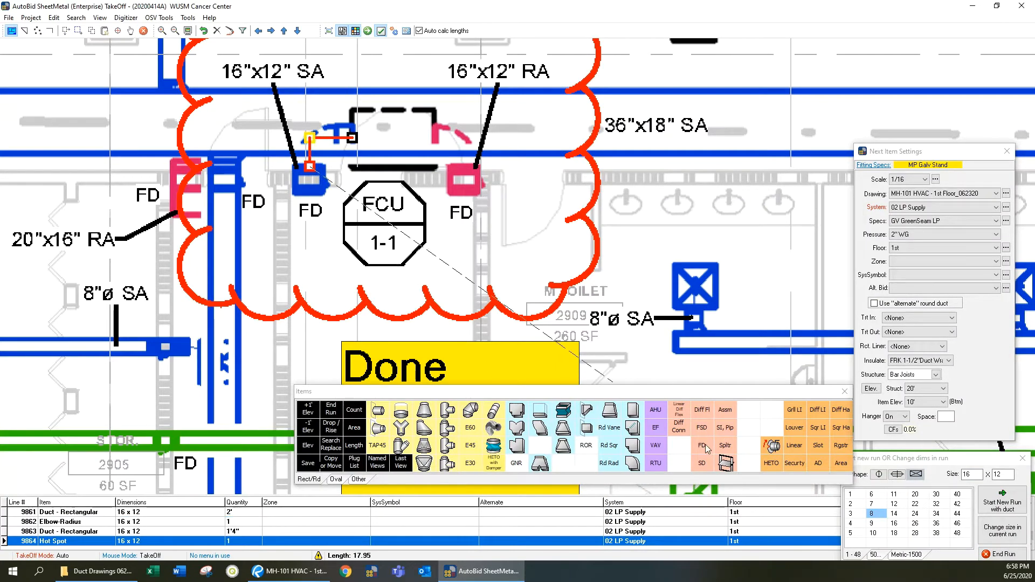
left_click(701, 445)
left_click(910, 138)
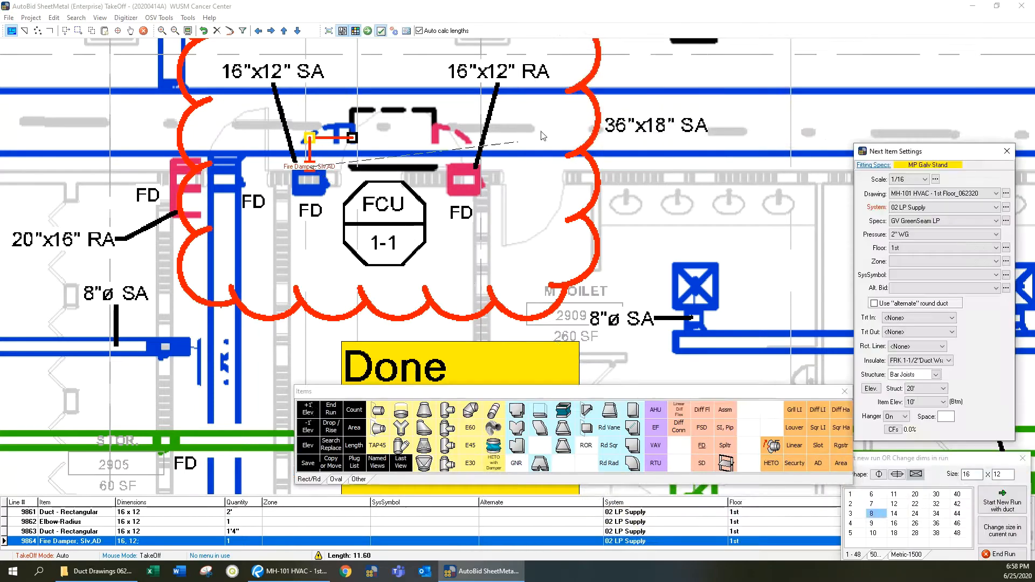
Extend the supply duct past the fire damper, finish it with a 16 x 12 Register Side Wall, and end the run
left_click(311, 194)
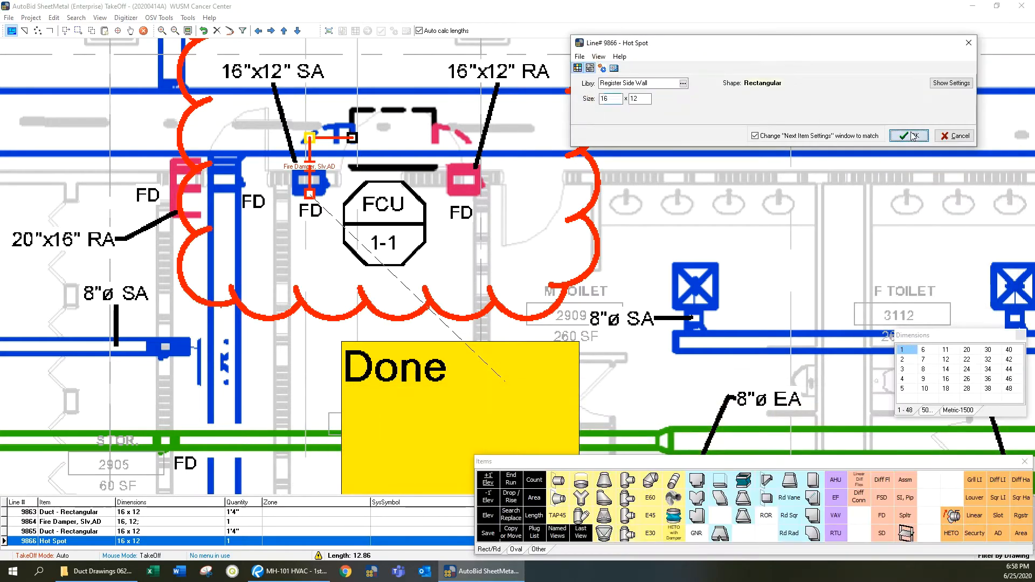
left_click(910, 138)
right_click(615, 162)
left_click(638, 168)
Copy the 16 x 12 supply run at FCU 1-1 as a mirror image onto the unit's 16 x 12 return side and save it
left_click_drag(239, 110, 381, 233)
left_click(835, 510)
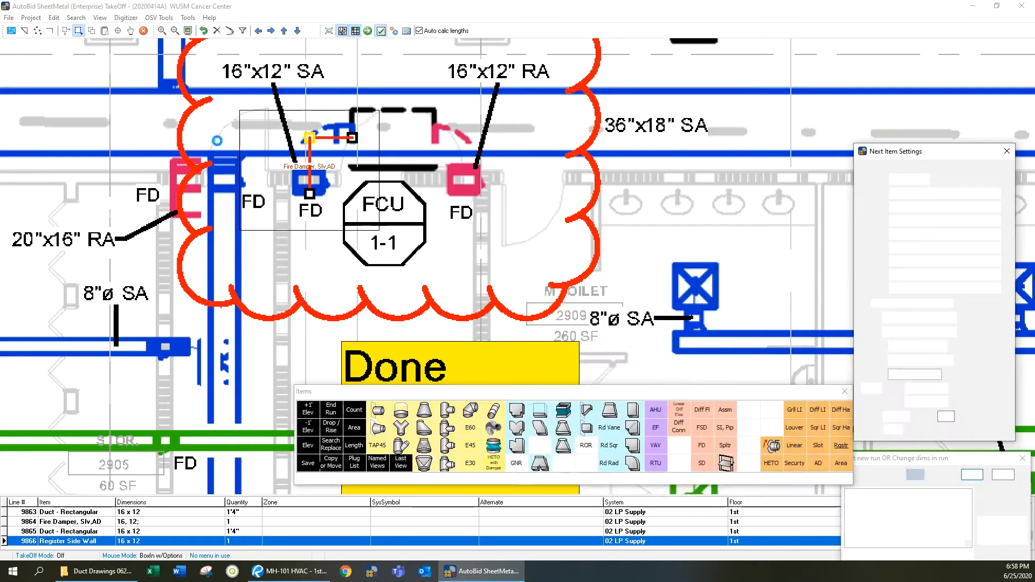
left_click(92, 31)
left_click_drag(250, 106, 388, 235)
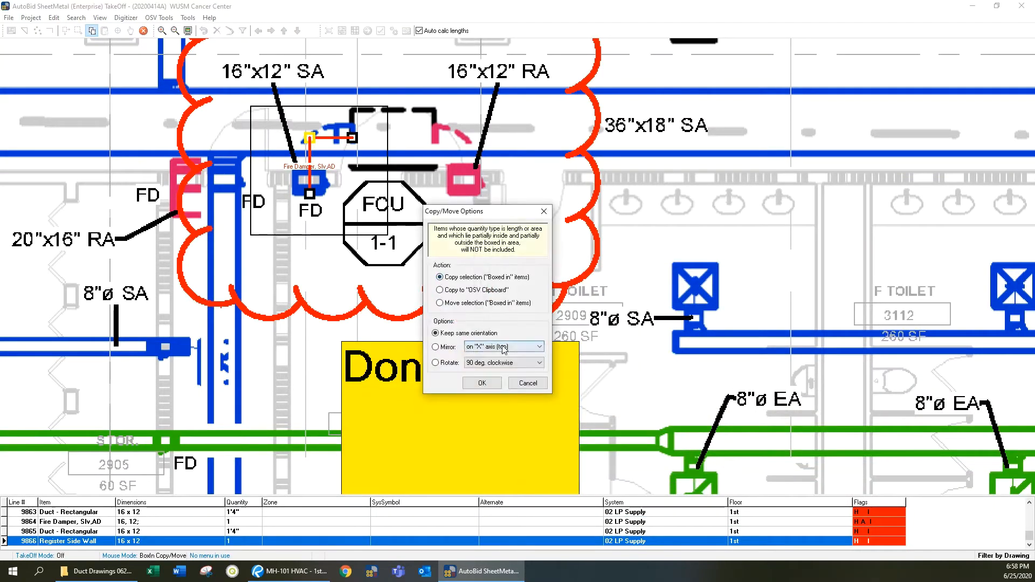
left_click(482, 381)
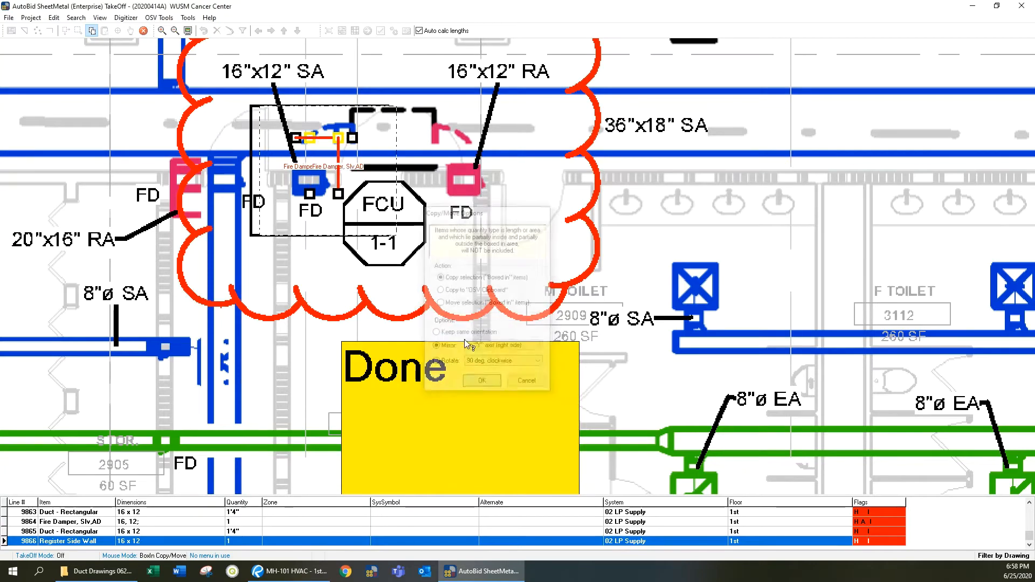
left_click(457, 150)
key("Return")
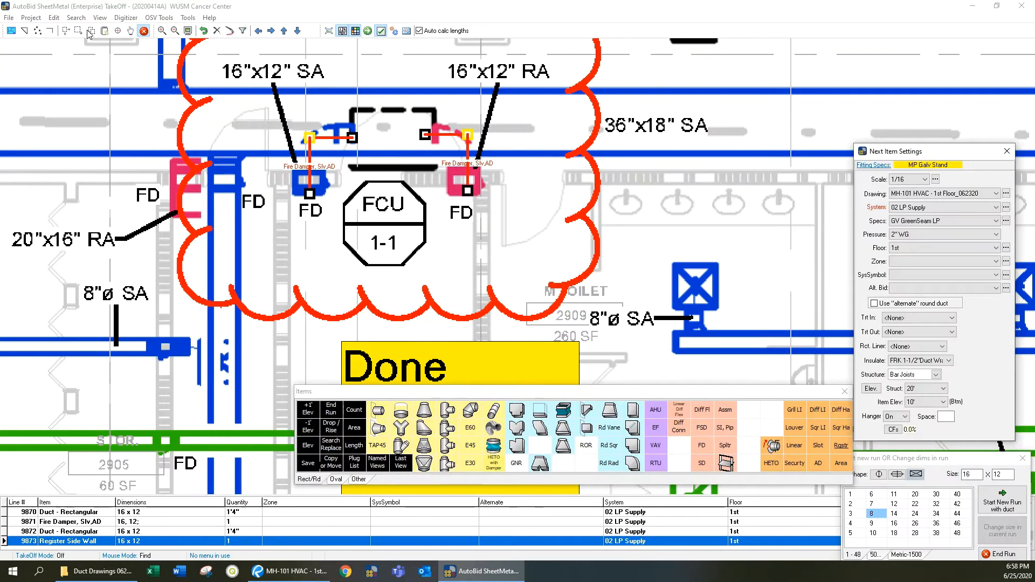
Change the system of the mirrored run at FCU 1-1 to 03 Return, resetting its other settings to the system defaults
left_click(78, 31)
left_click_drag(399, 114, 519, 229)
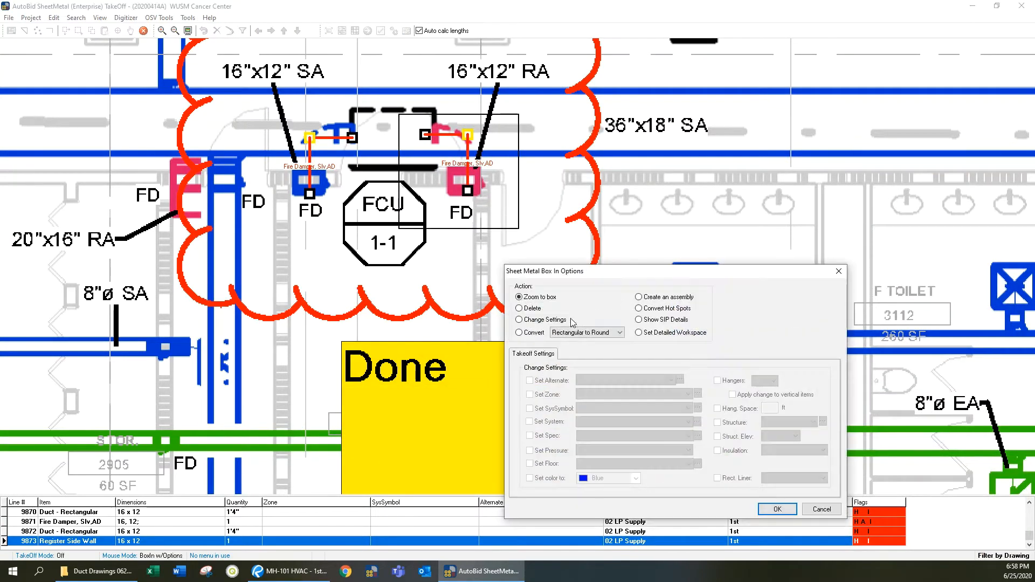
left_click(519, 319)
left_click(596, 421)
left_click(593, 446)
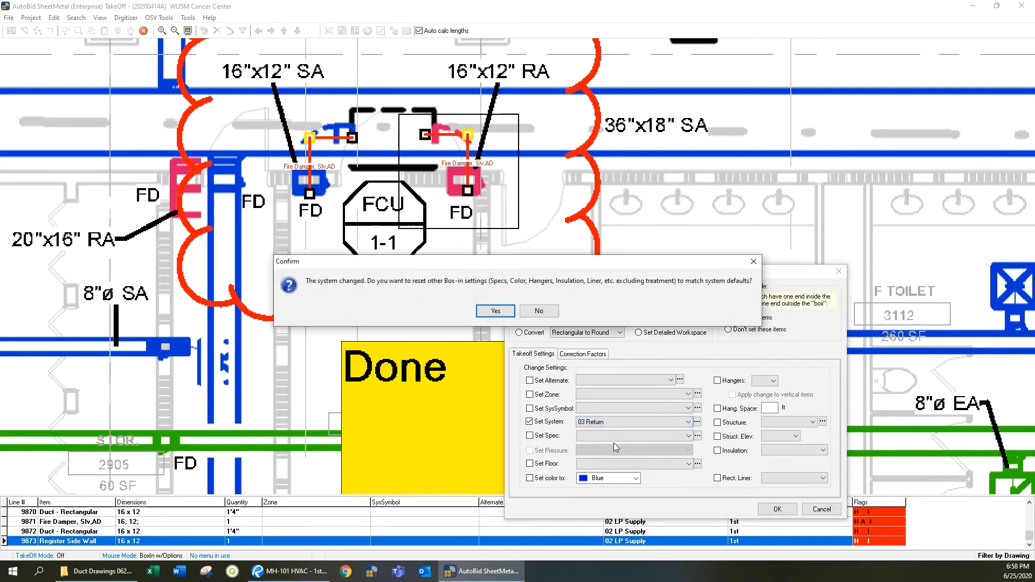
key("Return")
left_click(777, 509)
left_click(518, 311)
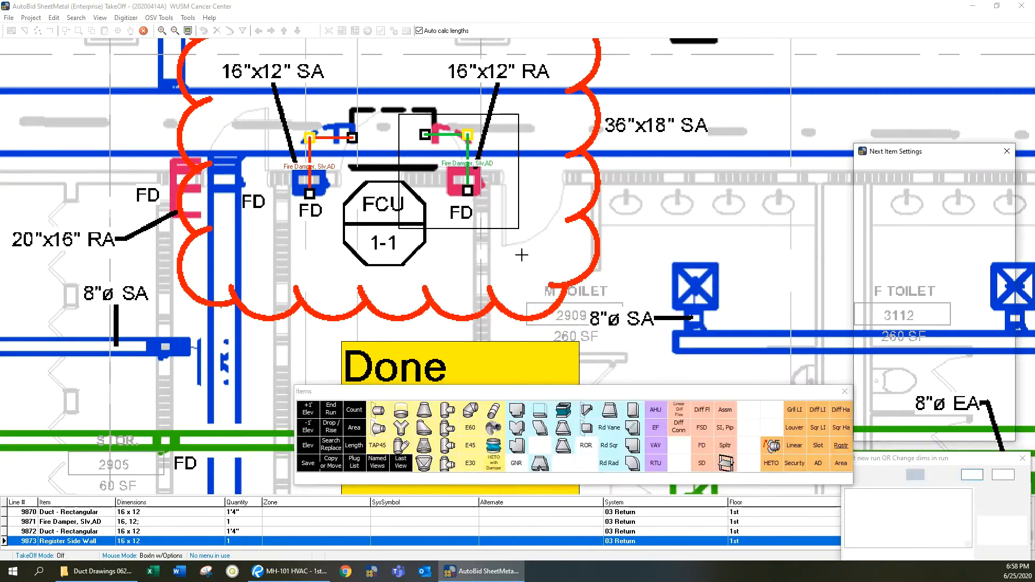
Copy the supply and return runs from FCU 1-1 to the clouded FCU 1-2 in the same orientation and save them
right_click(556, 213)
left_click(581, 220)
scroll(587, 249, "down", 3)
scroll(653, 285, "down", 3)
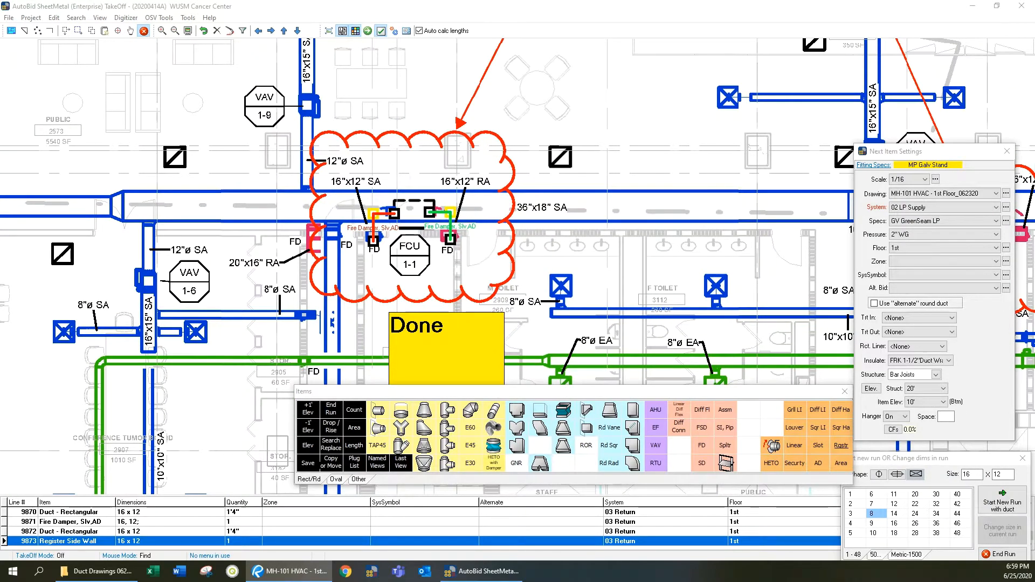
right_click(566, 213)
left_click(596, 220)
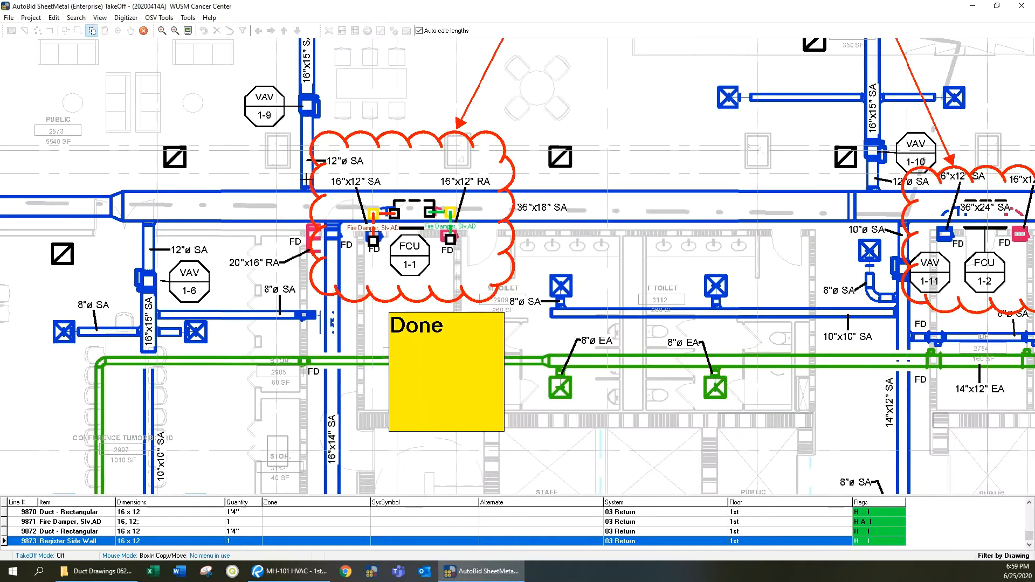
left_click_drag(305, 179, 547, 267)
left_click(482, 383)
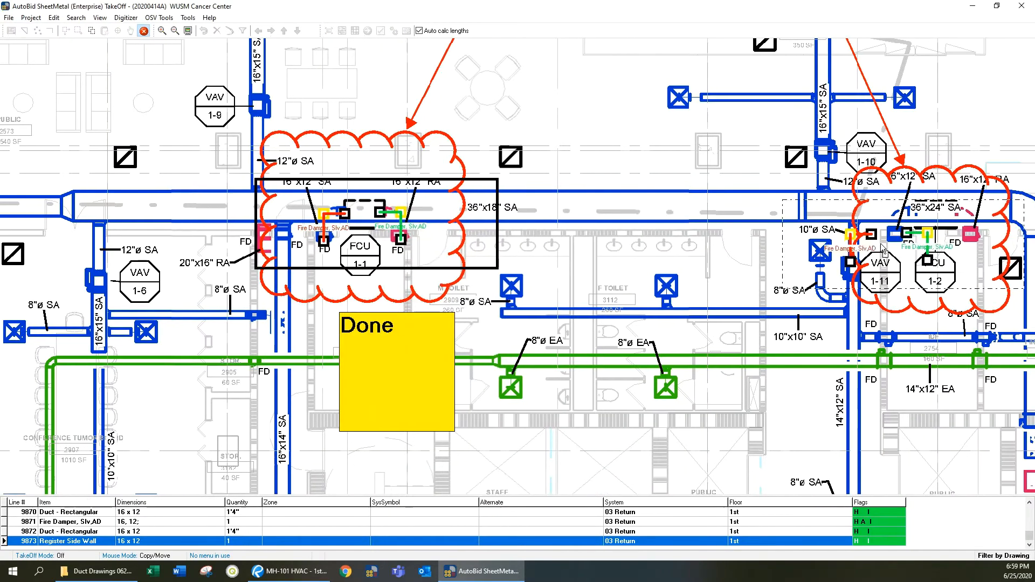
left_click(857, 231)
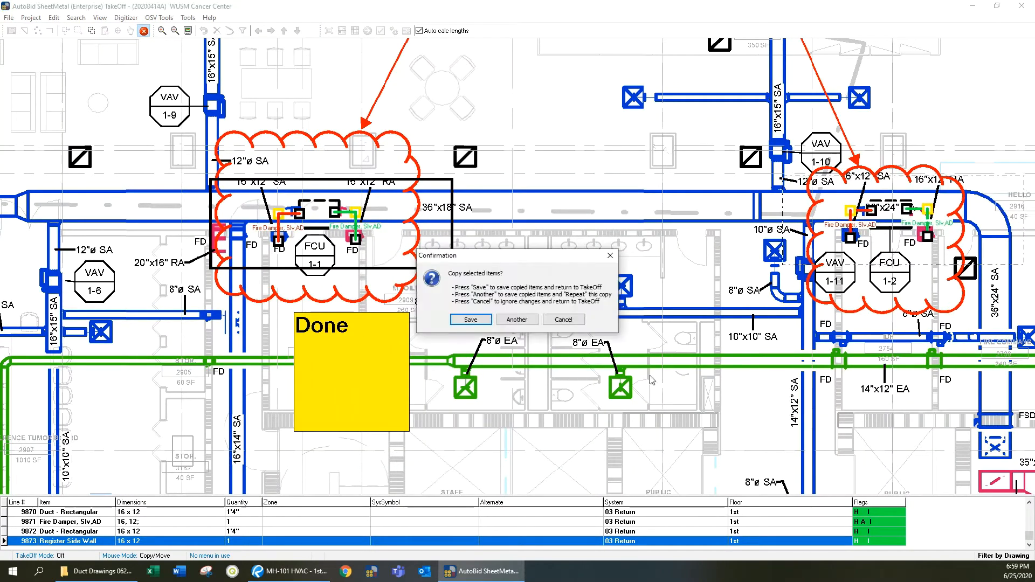
left_click(561, 343)
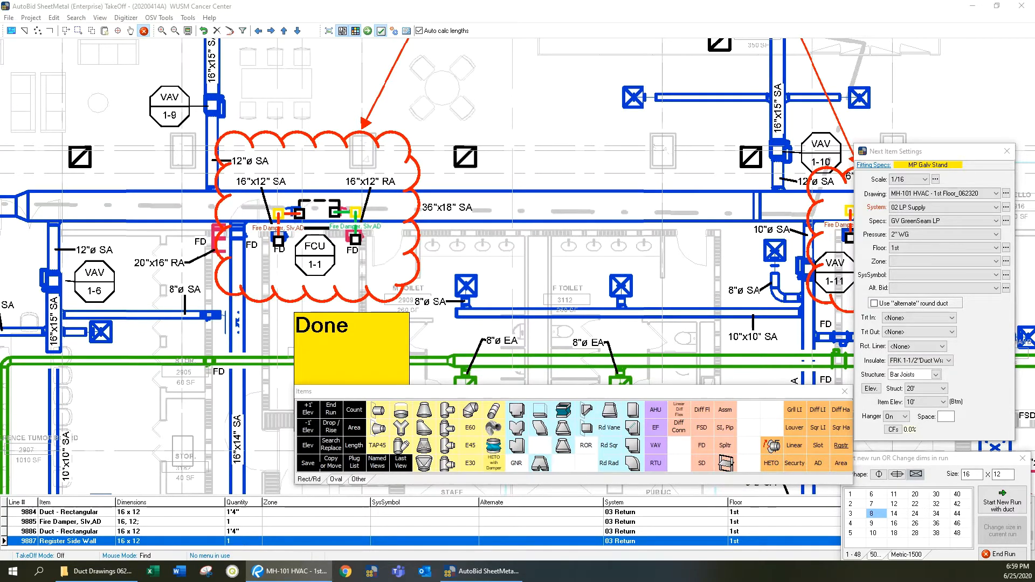
Copy the FCU 1-2 runs, rotated a quarter turn counterclockwise, onto the clouded fan coil unit near grid line 3 and save them
scroll(579, 226, "down", 5)
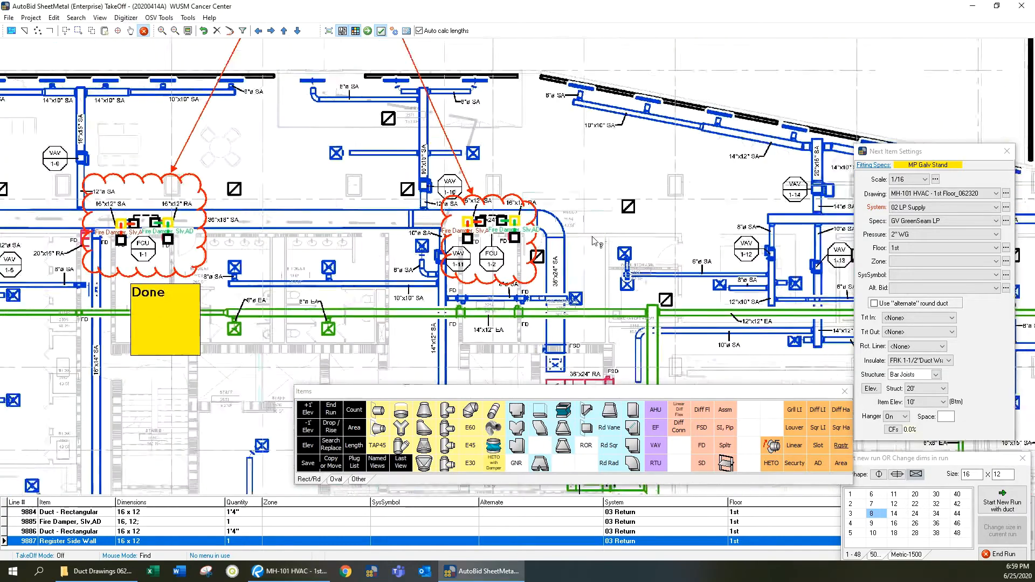
left_click(91, 30)
left_click_drag(185, 239, 328, 321)
left_click(436, 362)
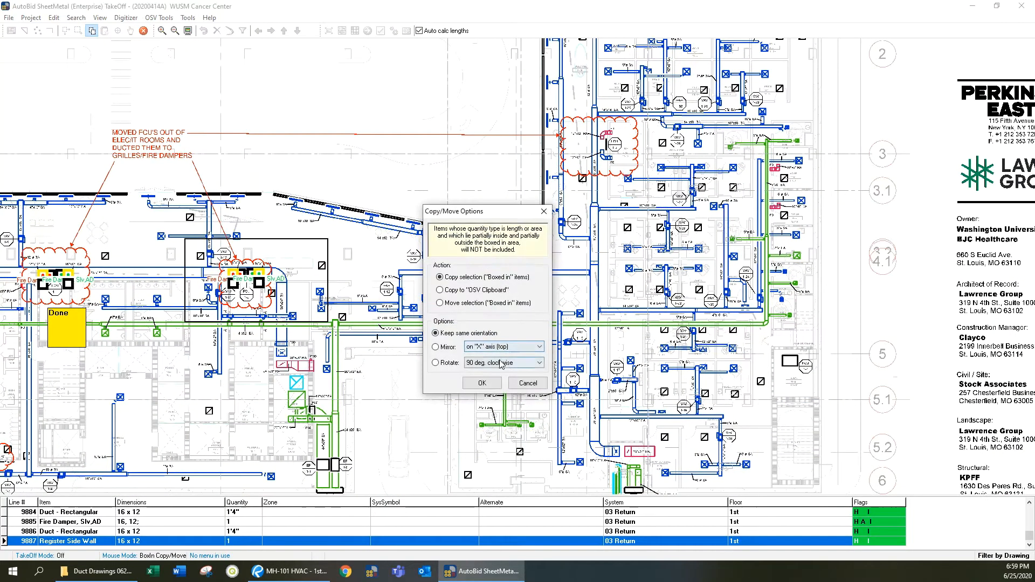
left_click(531, 362)
left_click(491, 393)
left_click(482, 383)
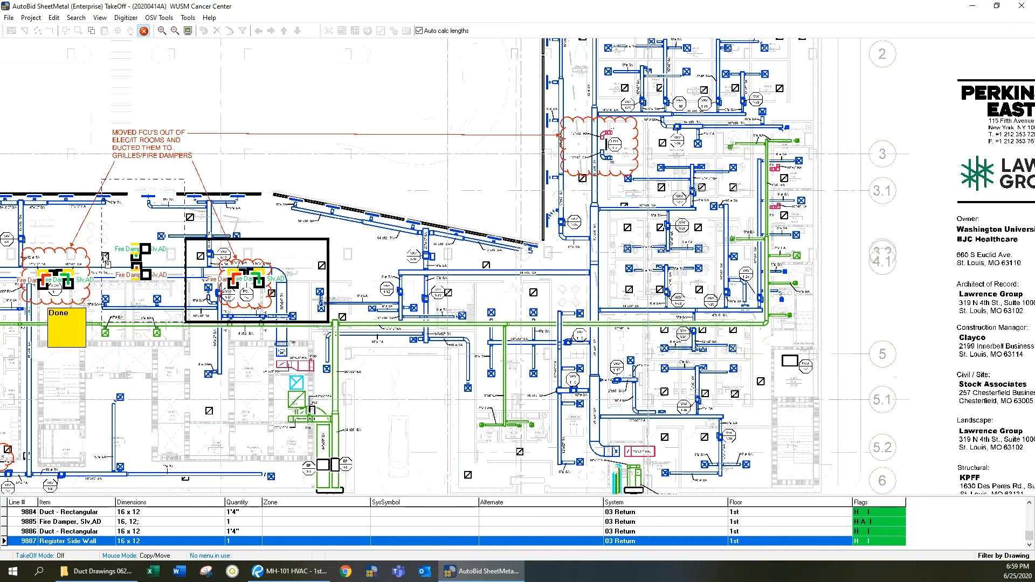
left_click(598, 144)
left_click(470, 320)
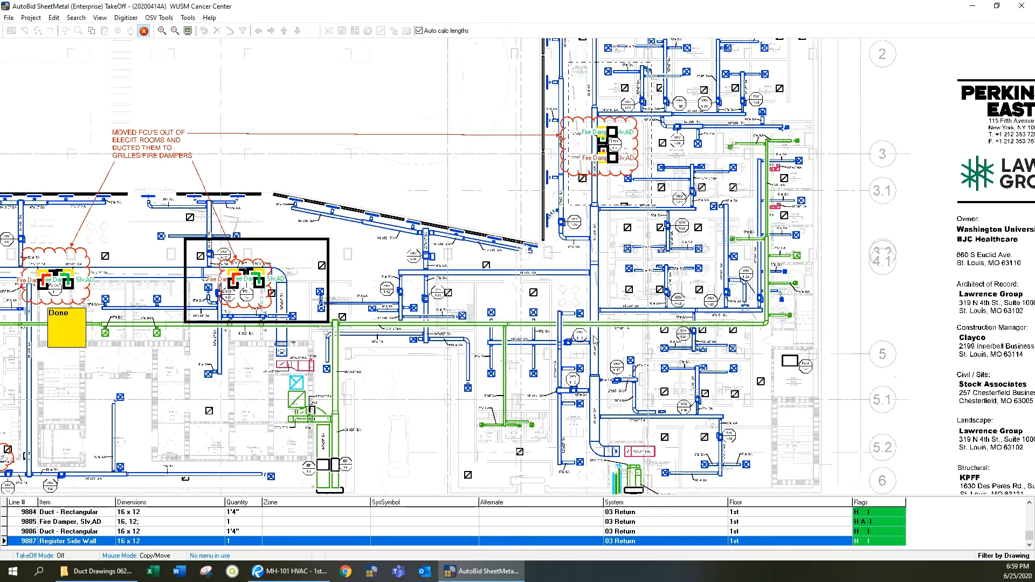
Examine the clouded added fire dampers on the 6" and 8" supply branches near VAV 1-7
scroll(617, 162, "down", 2)
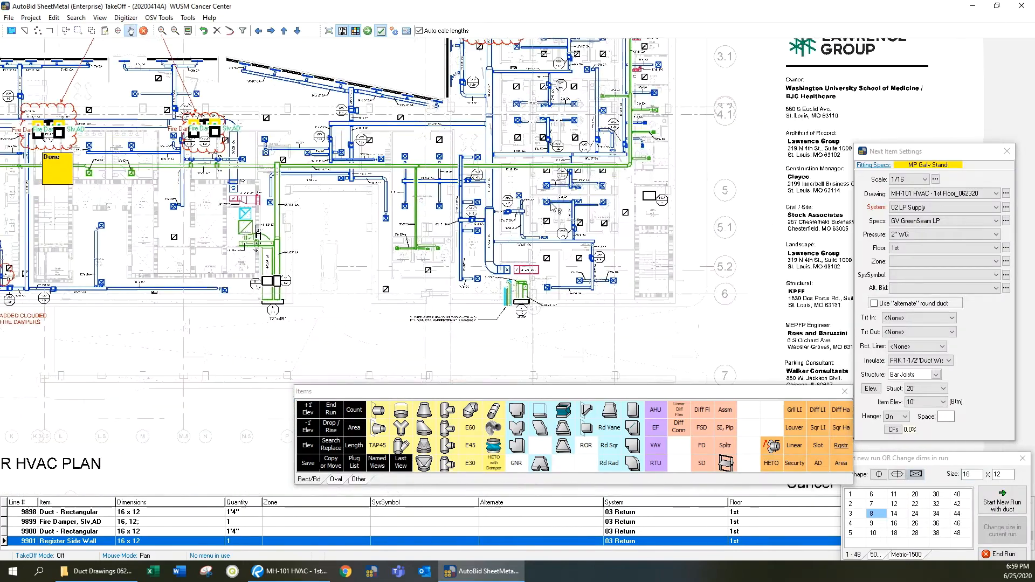
scroll(541, 277, "up", 3)
scroll(540, 277, "up", 1)
left_click_drag(227, 263, 577, 257)
left_click_drag(178, 215, 636, 262)
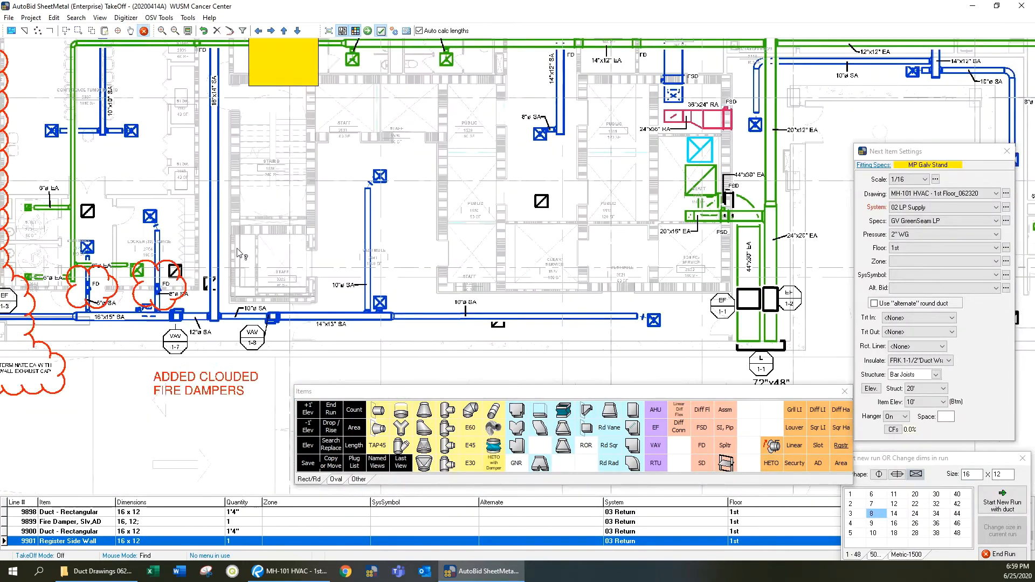
scroll(234, 303, "up", 2)
left_click_drag(235, 303, 505, 275)
scroll(505, 276, "up", 2)
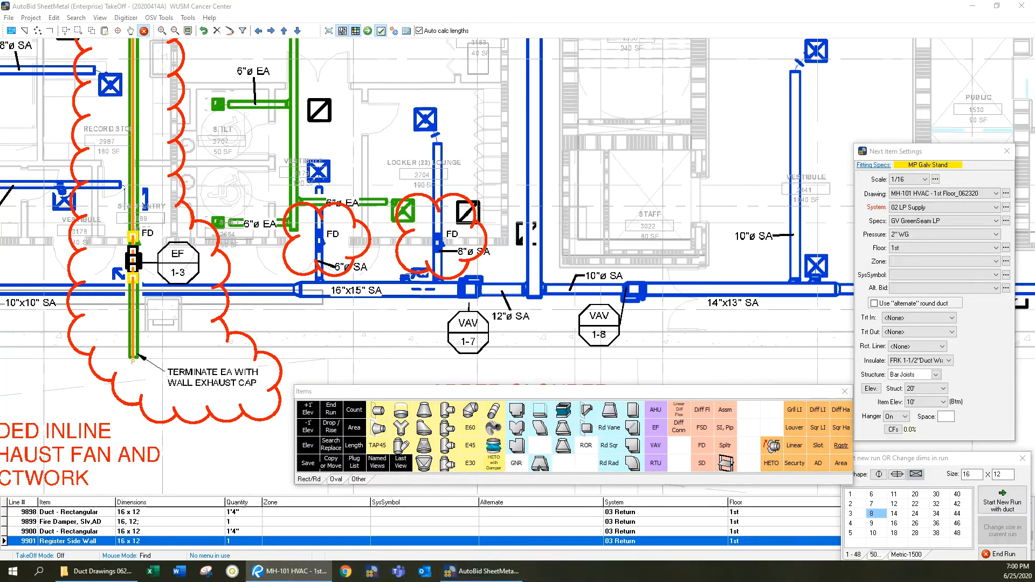
Switch the takeoff to drawing MH-101_04062020
left_click(939, 194)
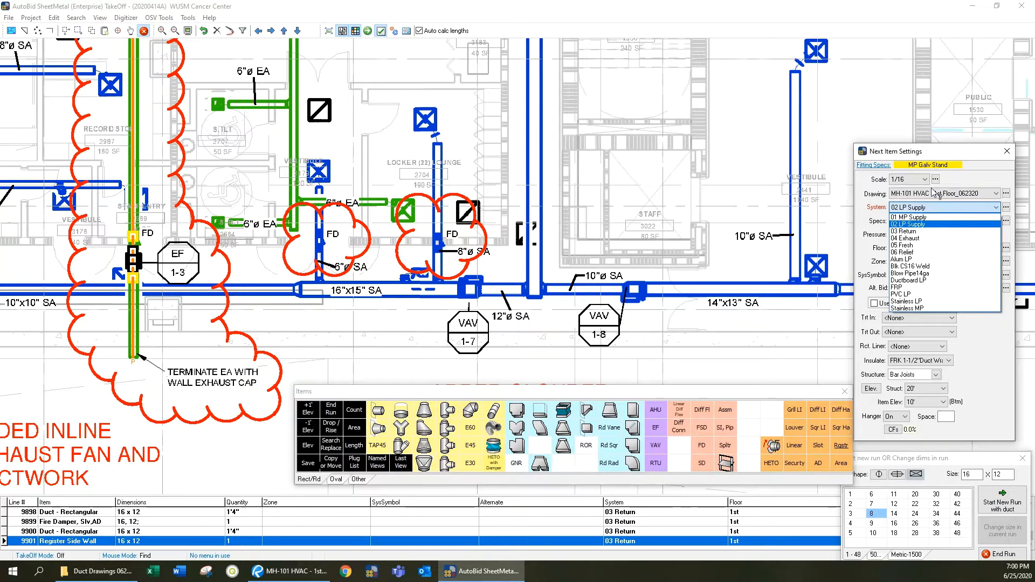
mouse_move(996, 232)
left_mouse_down()
mouse_move(997, 217)
mouse_move(996, 229)
left_mouse_up()
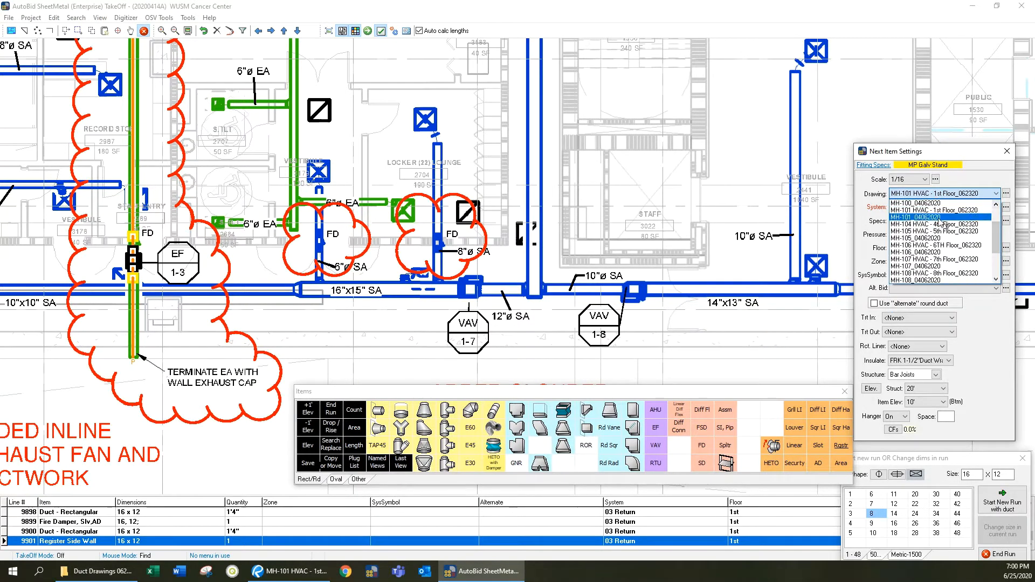
left_click(939, 217)
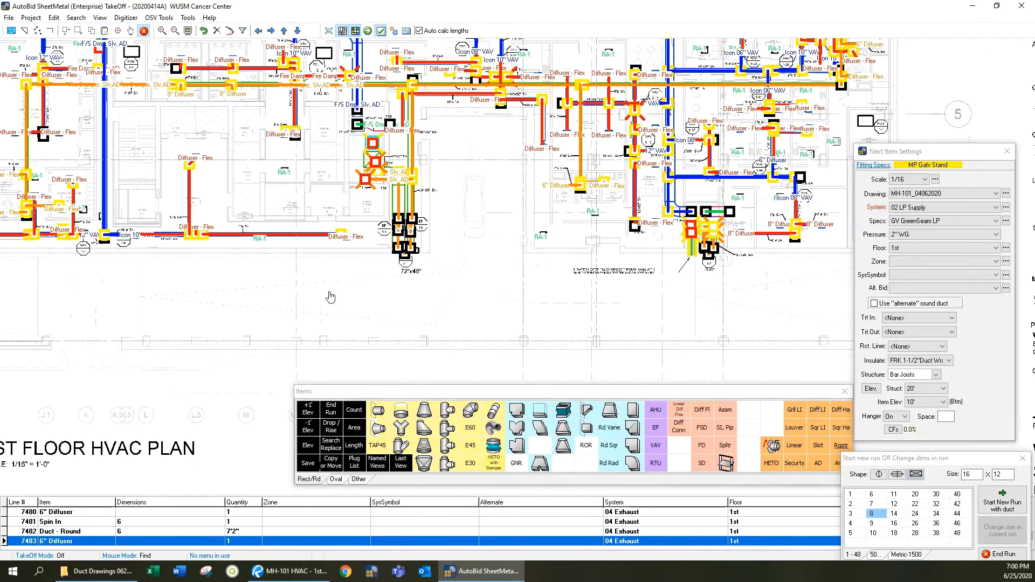
Insert hot spots on the 6" and 8" round supply branches near VAV 1-7 where the fire dampers were added
left_click_drag(330, 297, 456, 337)
left_click_drag(238, 315, 437, 311)
scroll(351, 310, "up", 3)
left_click_drag(497, 291, 493, 332)
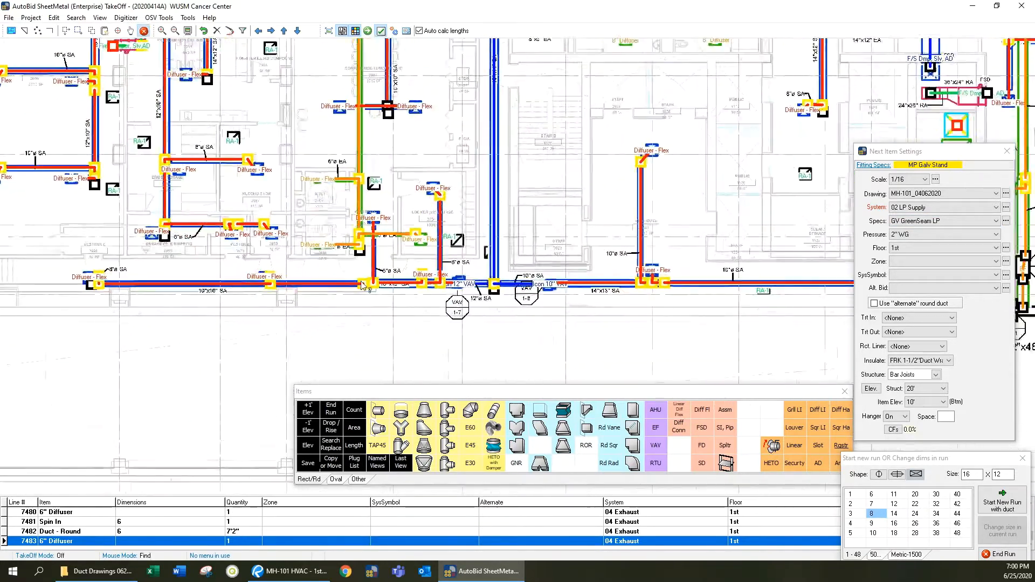
scroll(362, 285, "up", 2)
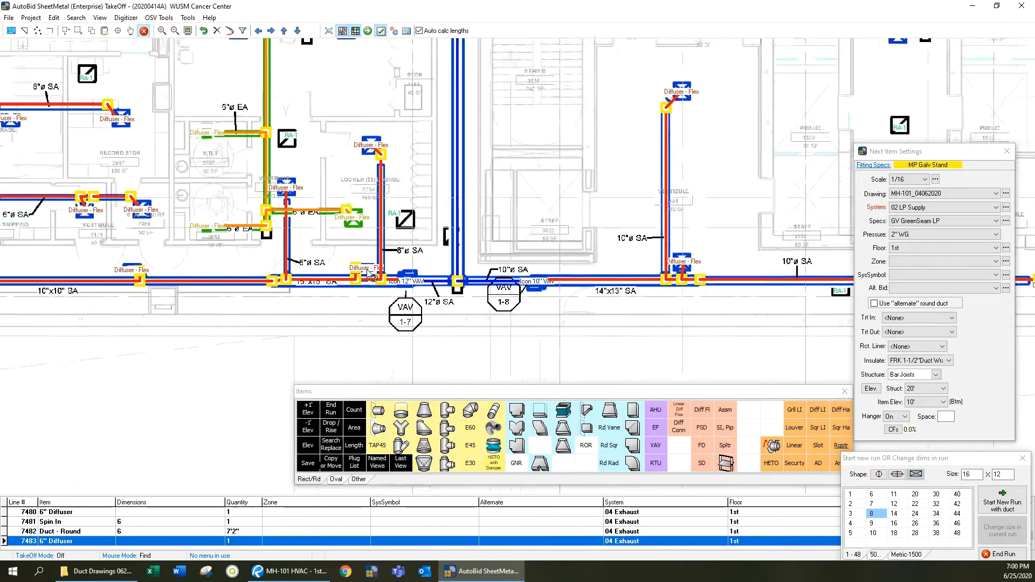
scroll(369, 272, "up", 3)
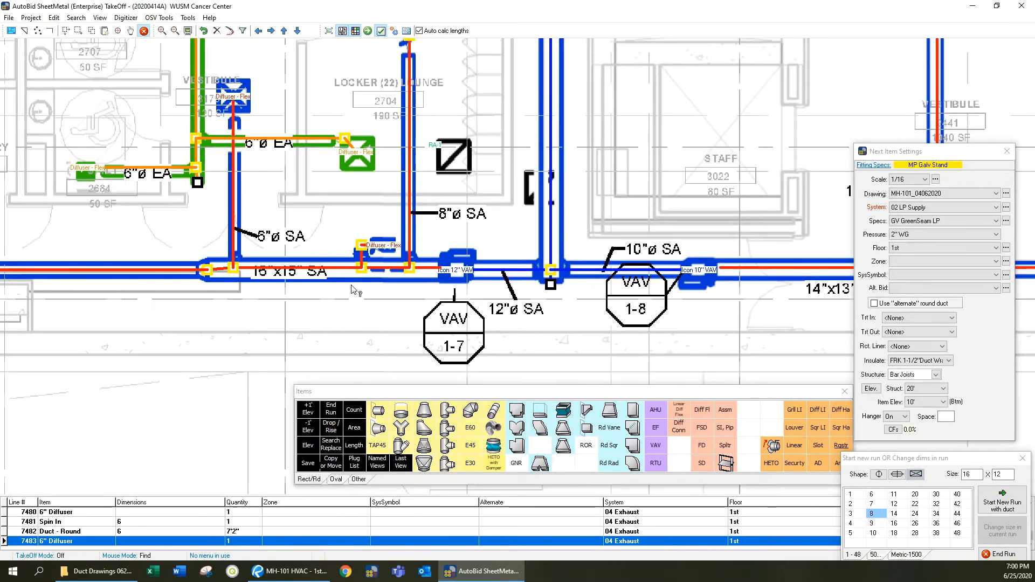
scroll(353, 290, "up", 2)
left_click_drag(368, 290, 400, 313)
right_click(404, 319)
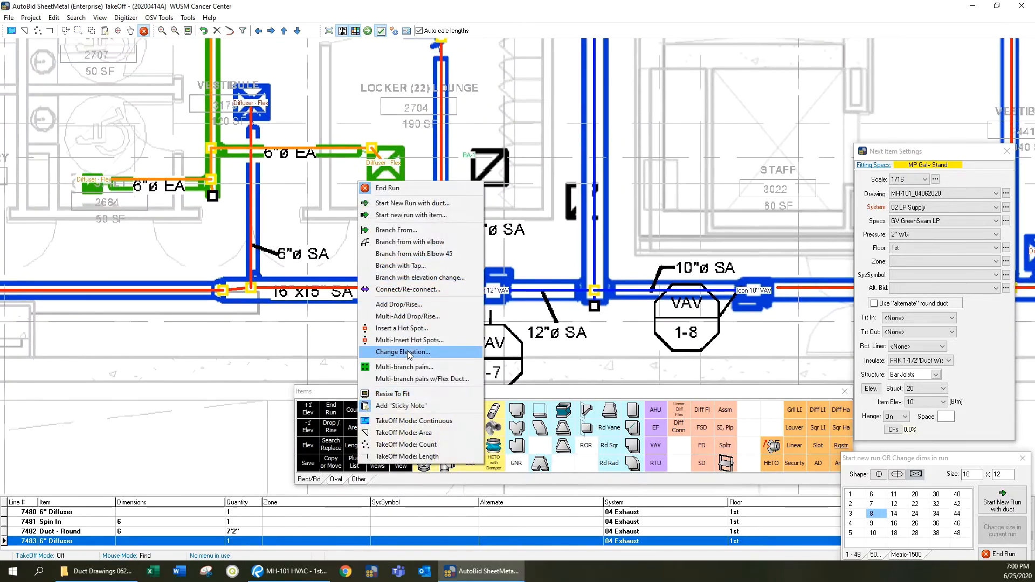
left_click(409, 340)
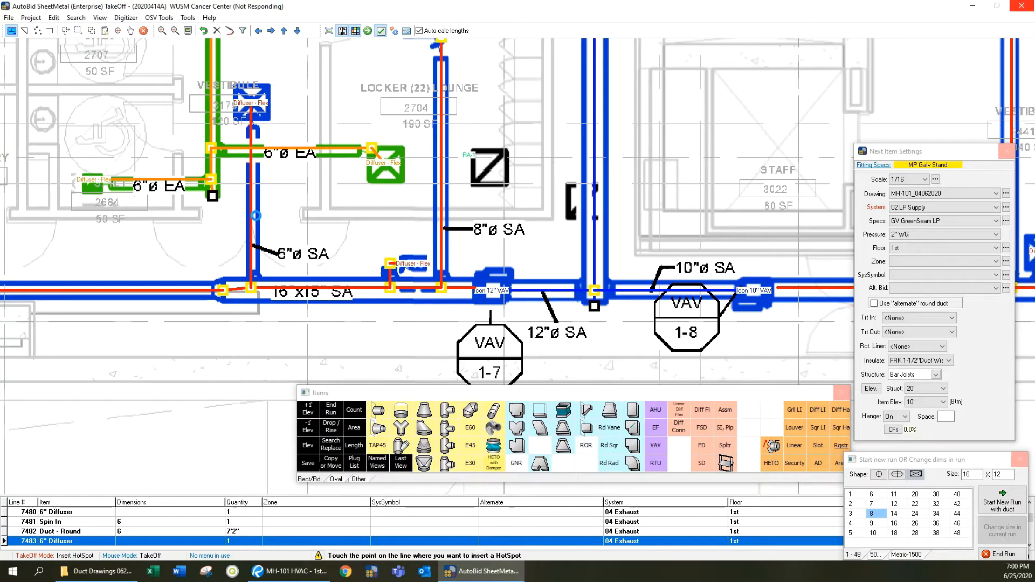
left_click(262, 254)
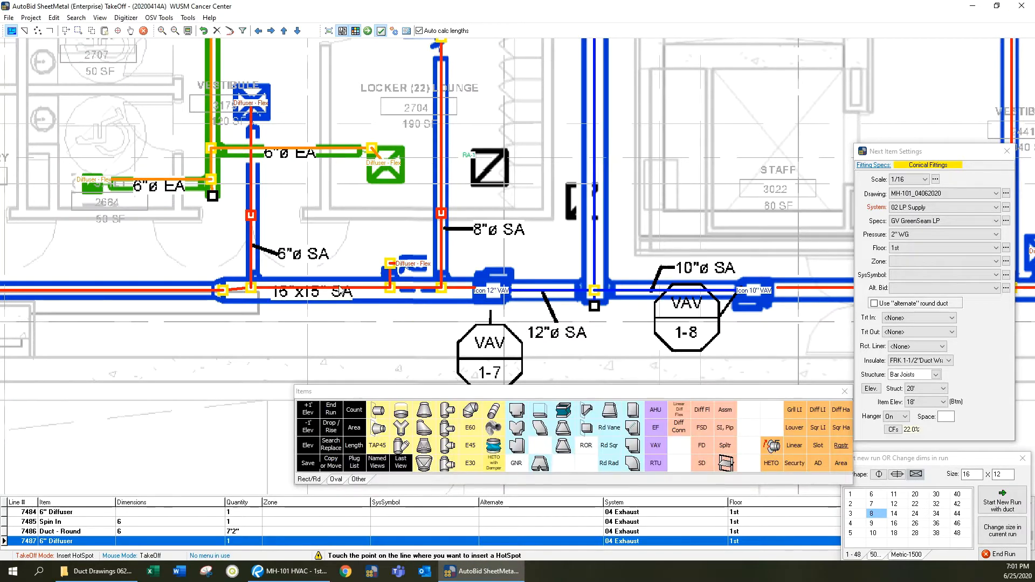
left_click(79, 31)
left_click_drag(213, 196, 490, 257)
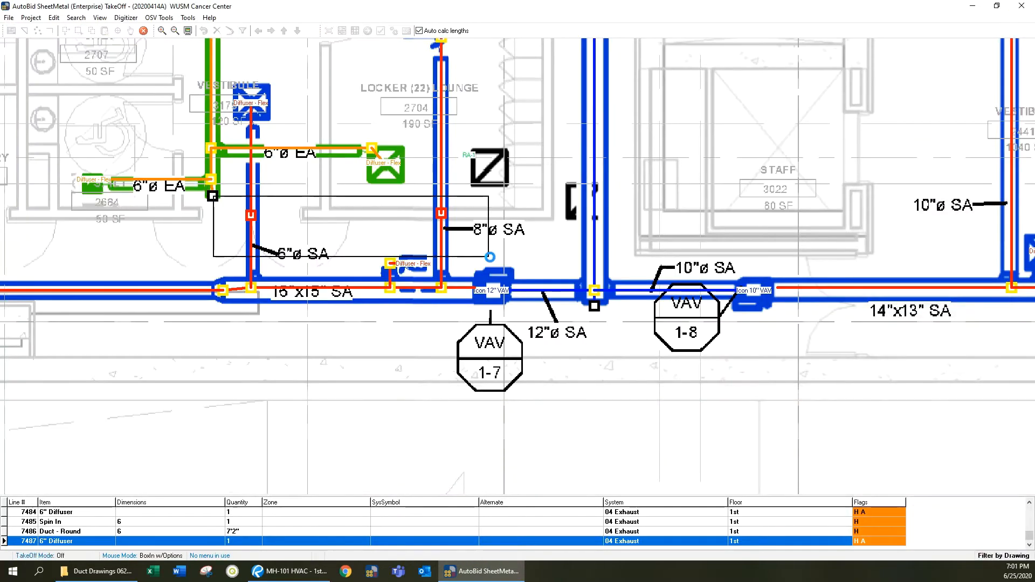
left_click(638, 308)
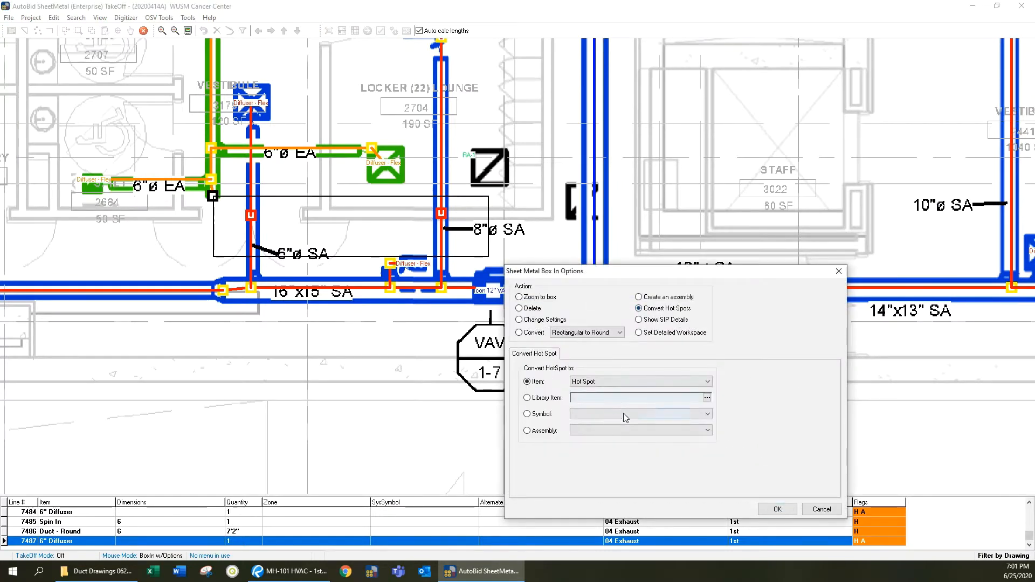
left_click(624, 430)
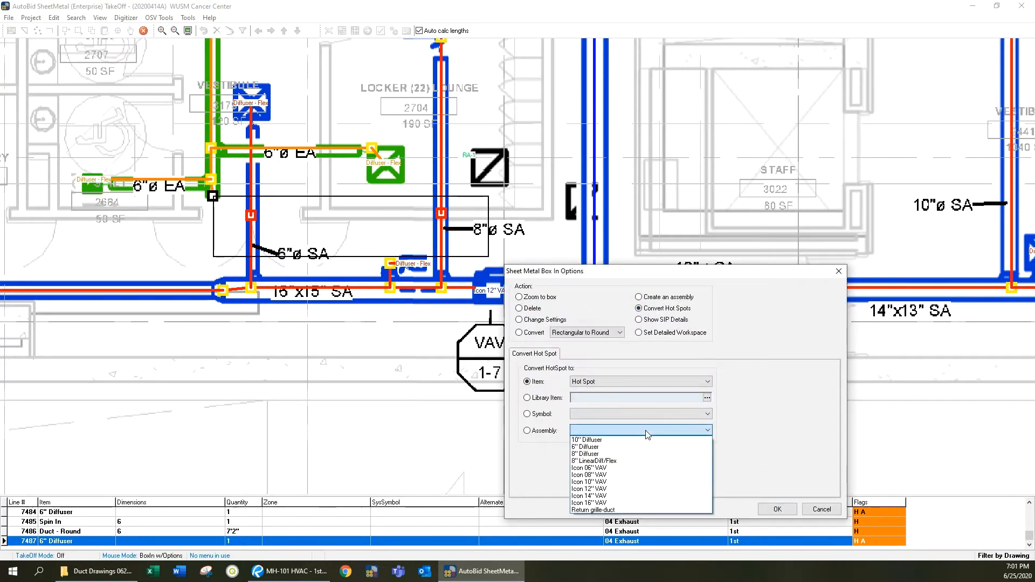
left_click(754, 503)
left_click(776, 509)
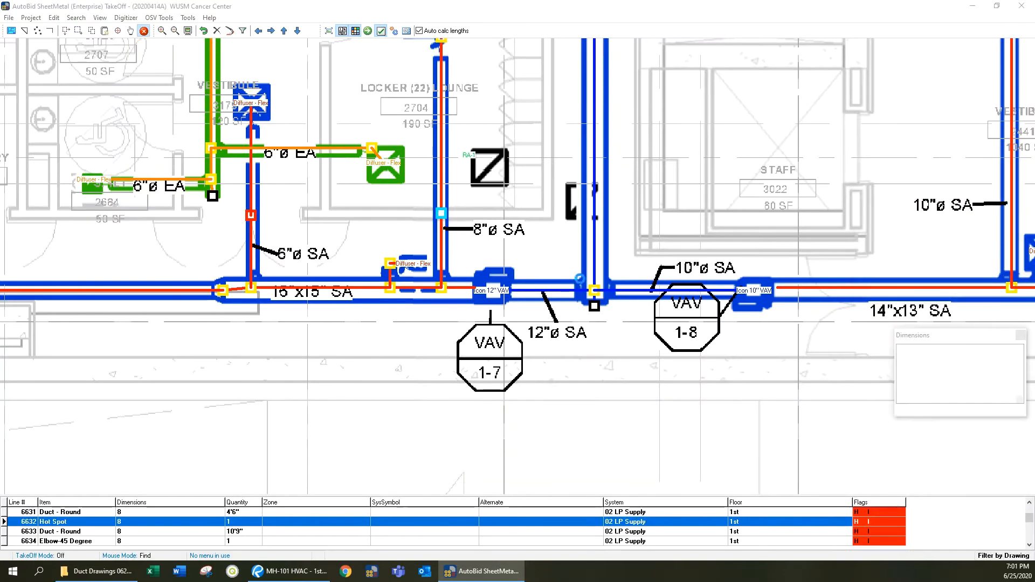
Convert the hot spots on the 8" and 6" supply branches near VAV 1-7 to the Fire Damper, Slv,AD assembly
left_click(883, 516)
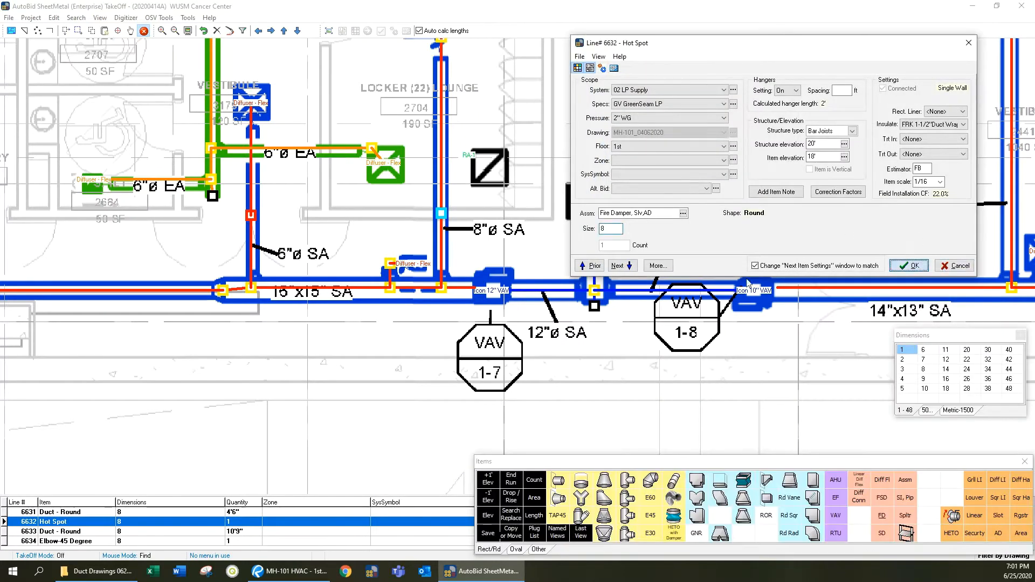
left_click(909, 266)
double_click(251, 215)
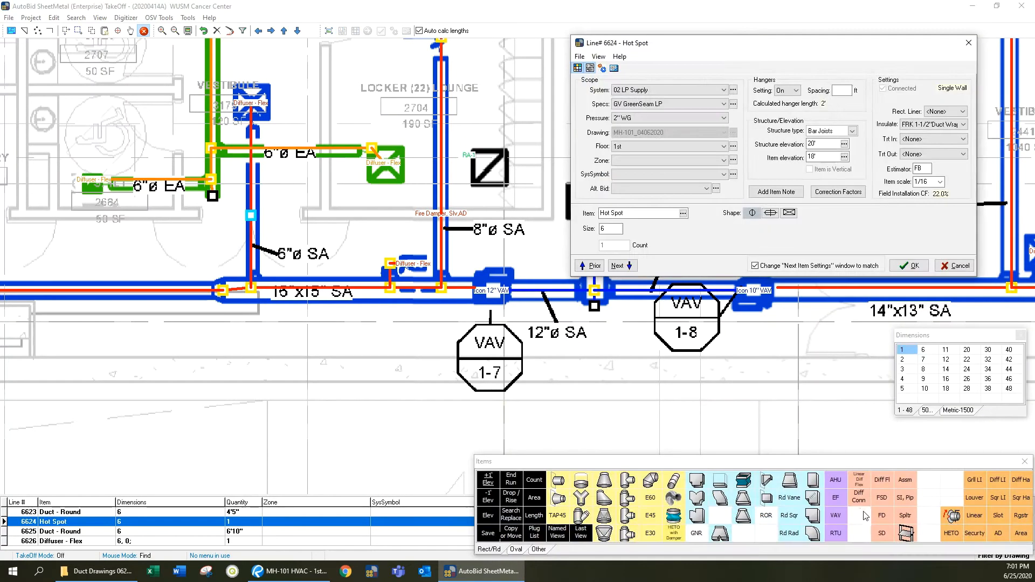
left_click(909, 266)
Switch the takeoff to drawing MH-101 HVAC - 1st Floor_062320
left_click(995, 193)
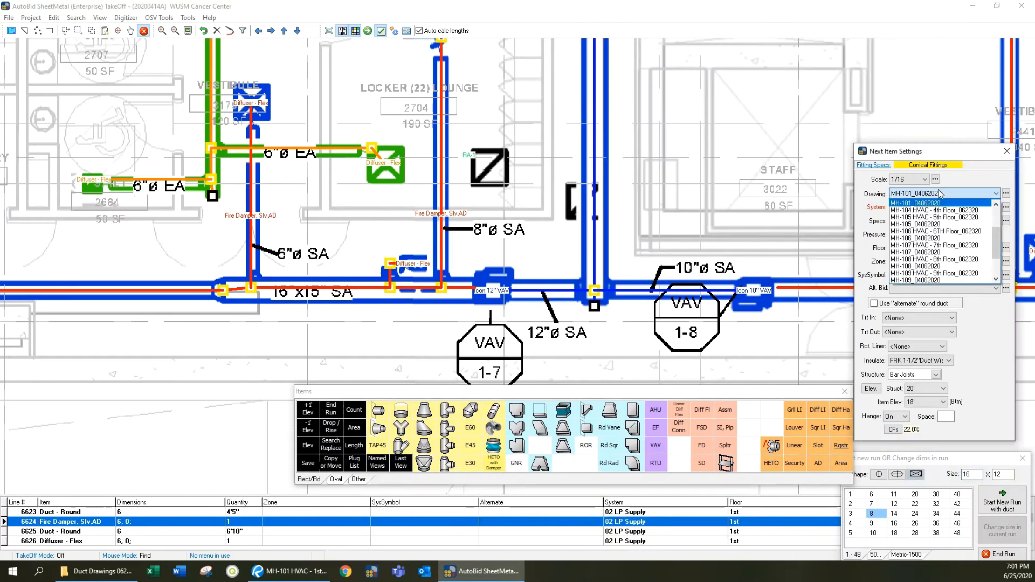
scroll(938, 232, "up", 5)
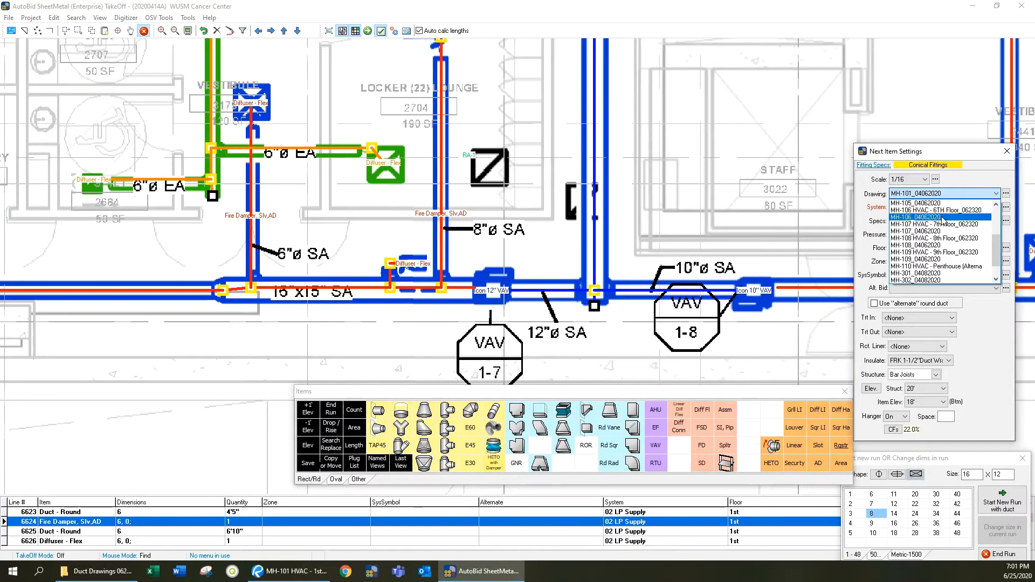
left_click(933, 239)
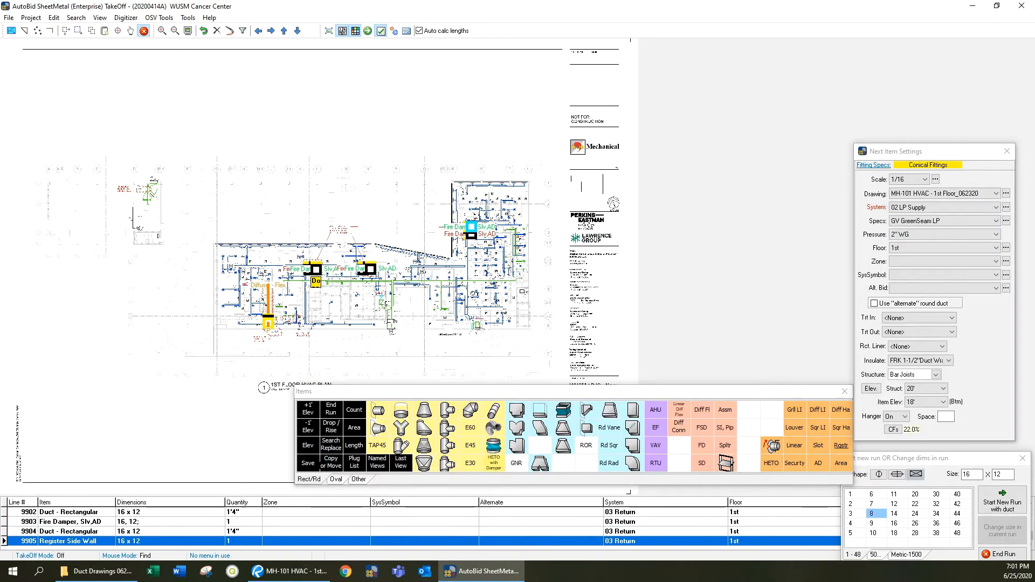
Place a sticky note reading "Done" over the clouded fire damper on the 6" supply branch near VAV 1-7
scroll(239, 327, "up", 4)
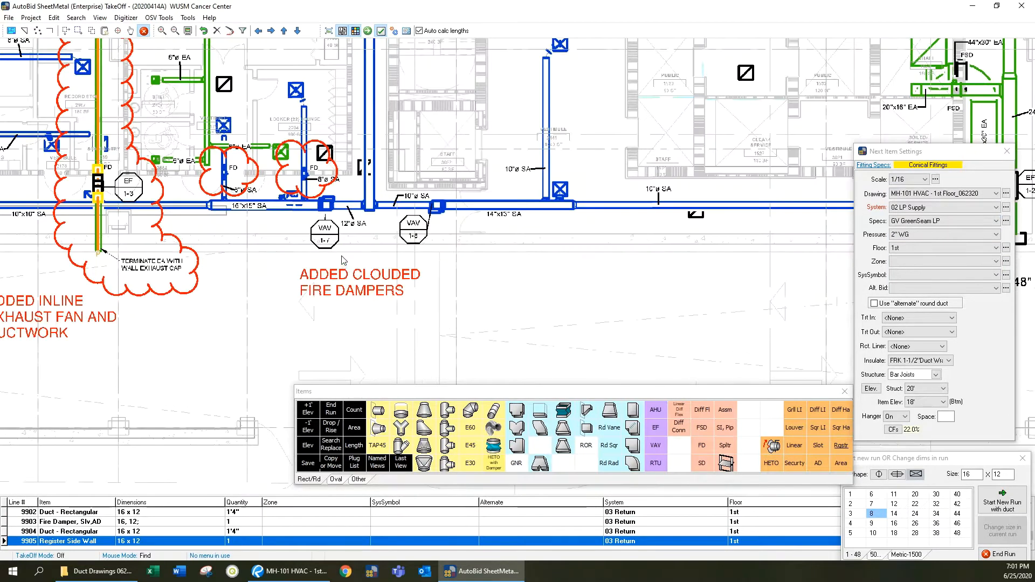
scroll(343, 261, "up", 2)
left_click(103, 33)
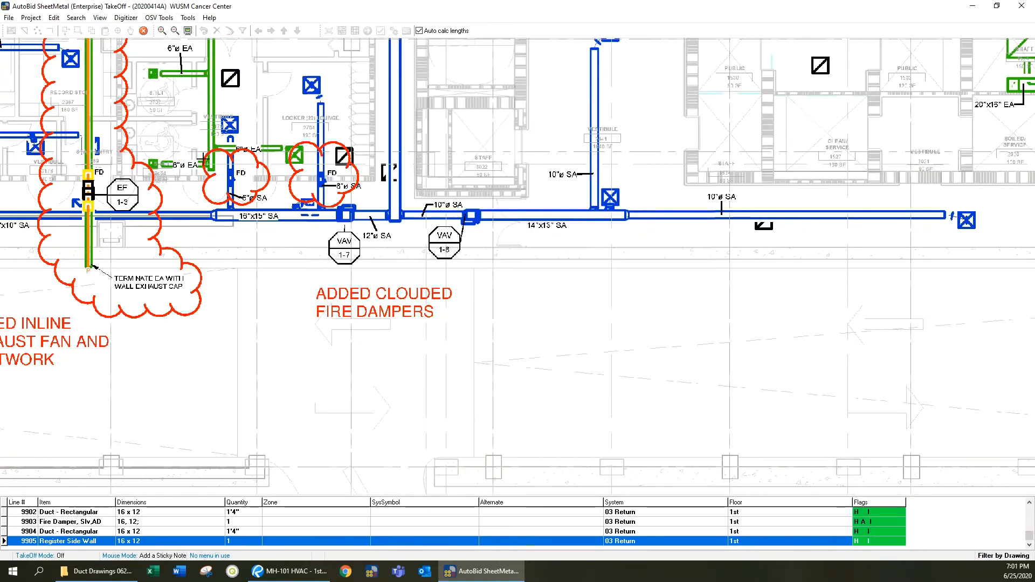
left_click_drag(190, 134, 277, 221)
mouse_move(222, 138)
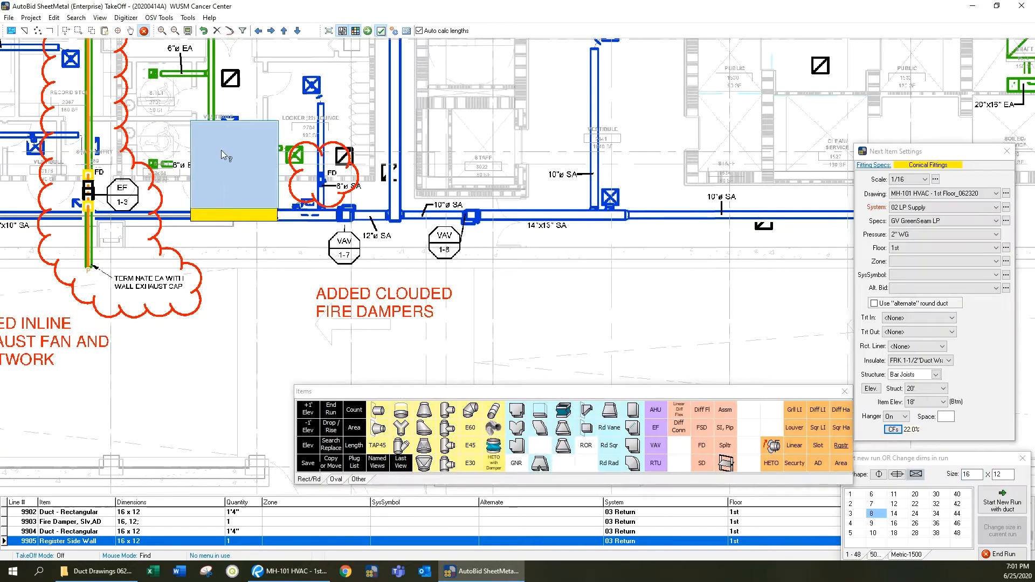
type("done")
type("e")
left_click(250, 255)
right_click(312, 223)
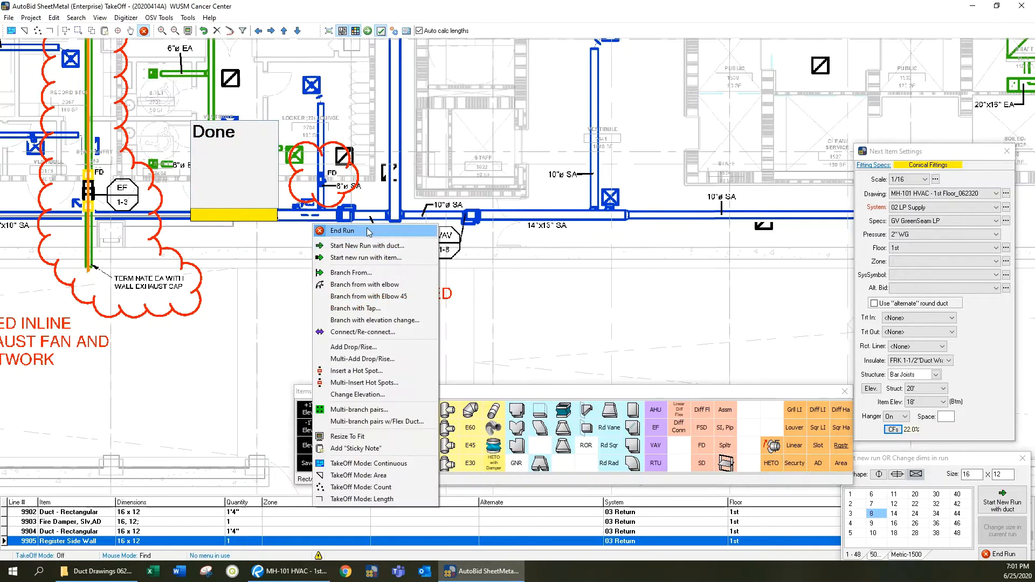
left_click(367, 231)
right_click(238, 180)
left_click(305, 260)
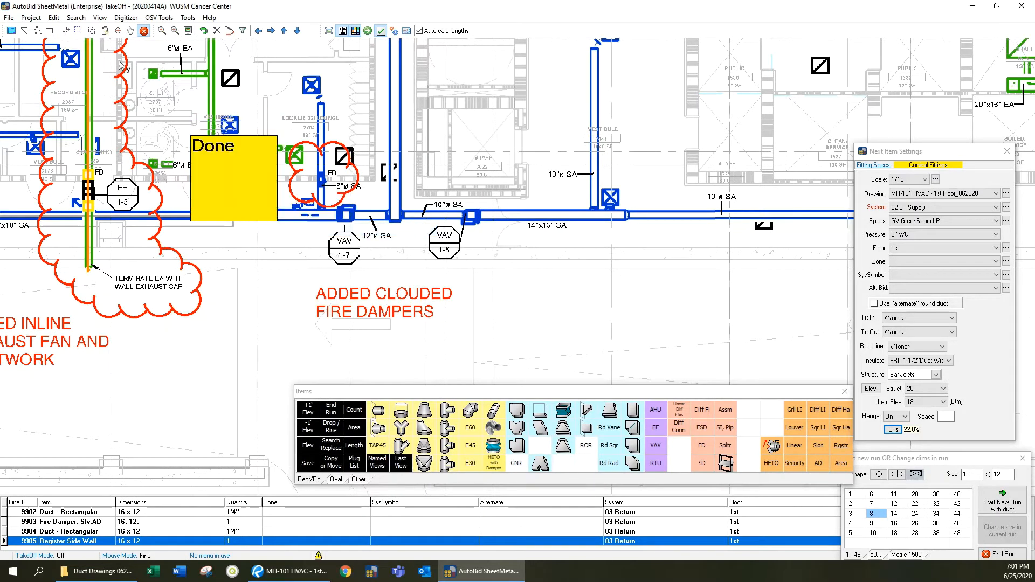
right_click(222, 163)
left_click(311, 297)
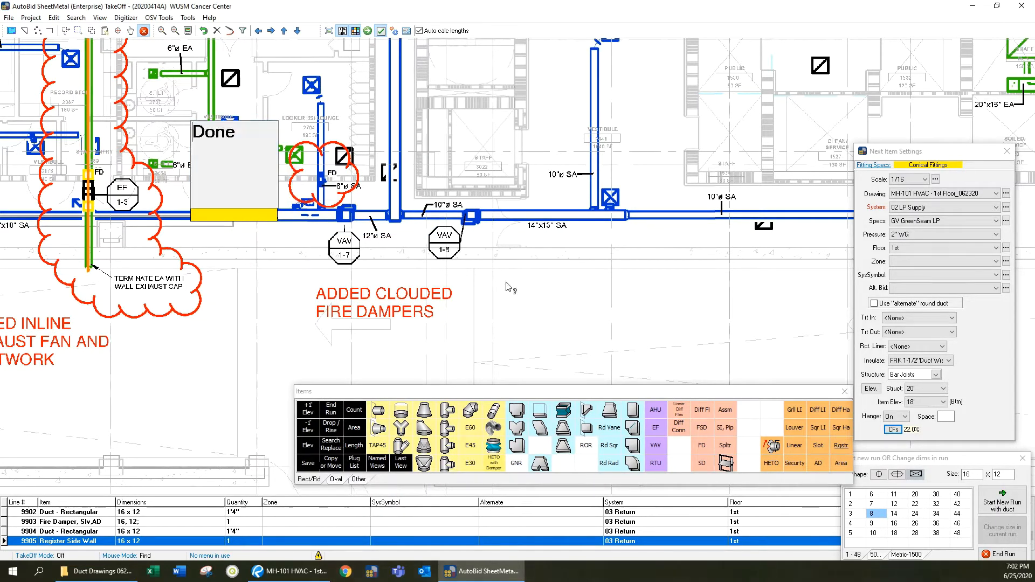
Place a sticky note reading "done" over the clouded fire damper on the 8" supply branch near VAV 1-7
left_click(105, 32)
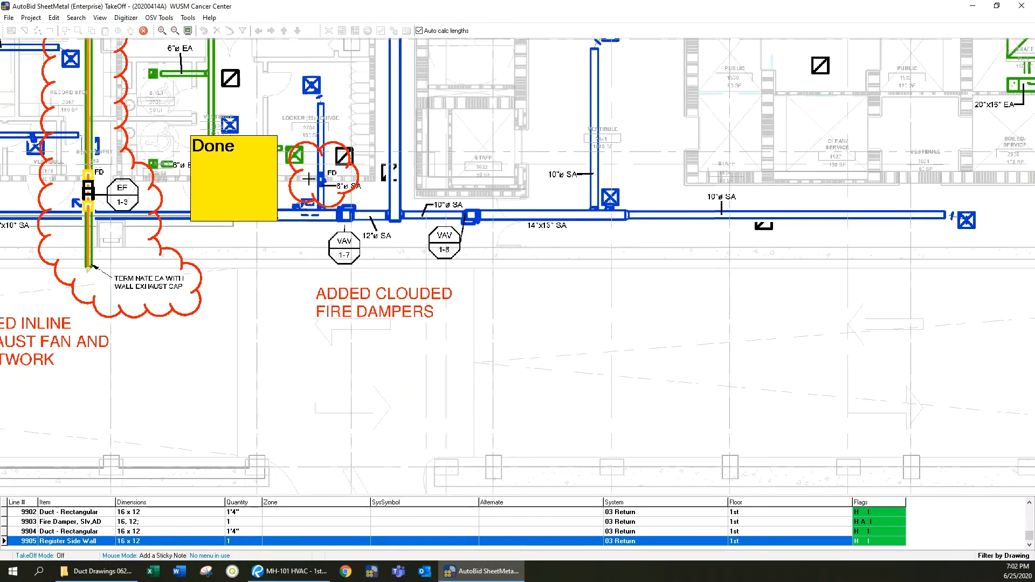
left_click(326, 174)
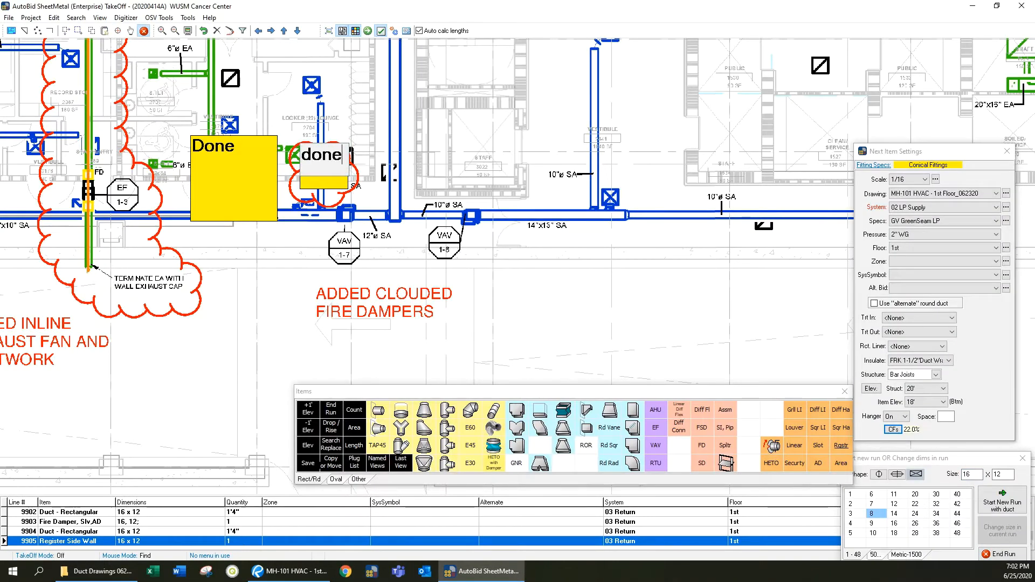
type("done")
right_click(399, 178)
left_click(452, 203)
Reduce the height of the Done note at the 6" supply branch, resizing in 20-pixel increments, and save it
scroll(452, 204, "down", 1)
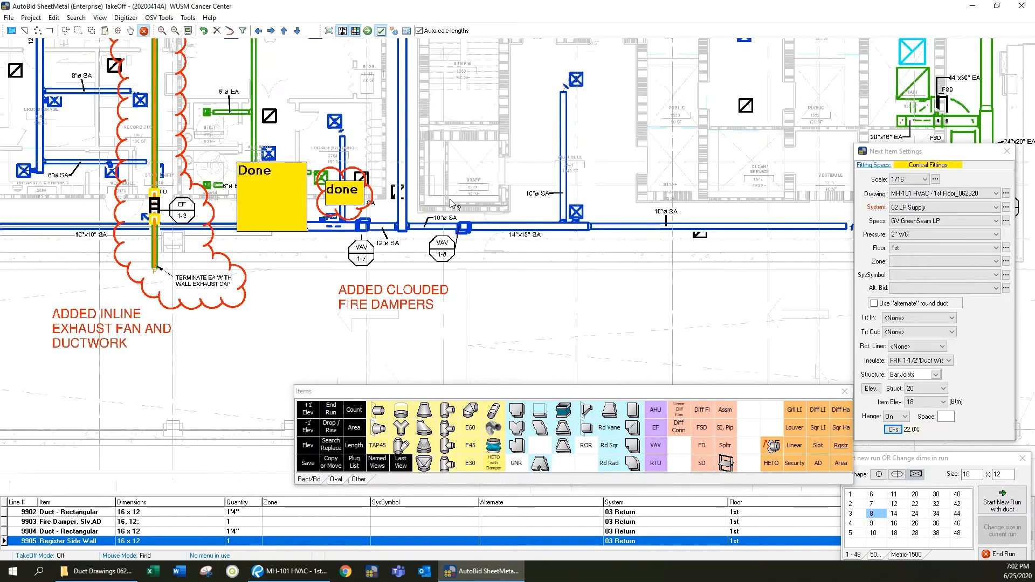
scroll(452, 204, "down", 3)
right_click(354, 283)
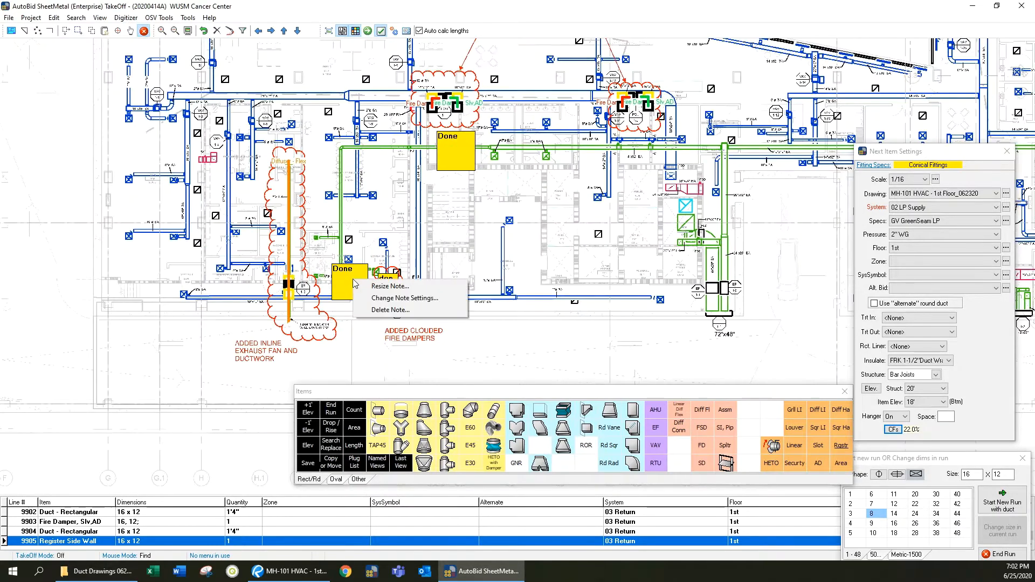
left_click(389, 287)
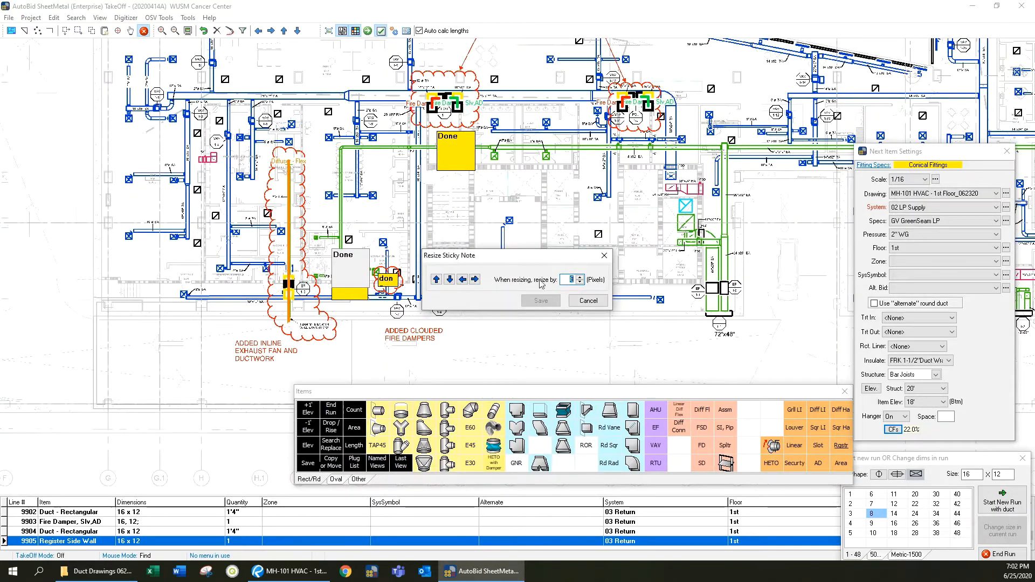
left_click(455, 281)
left_click(436, 280)
left_click(436, 280)
left_click(435, 279)
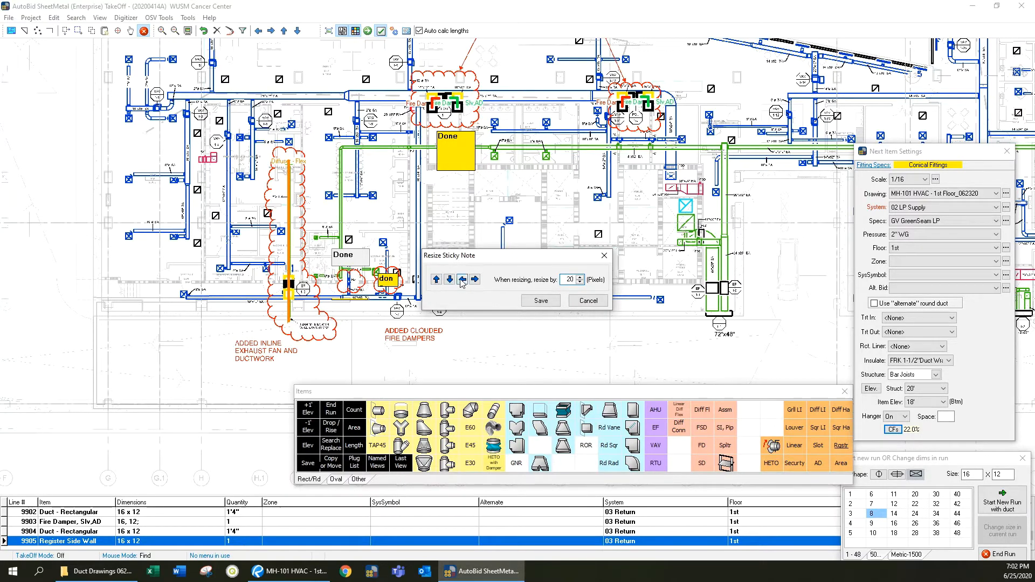
left_click(531, 298)
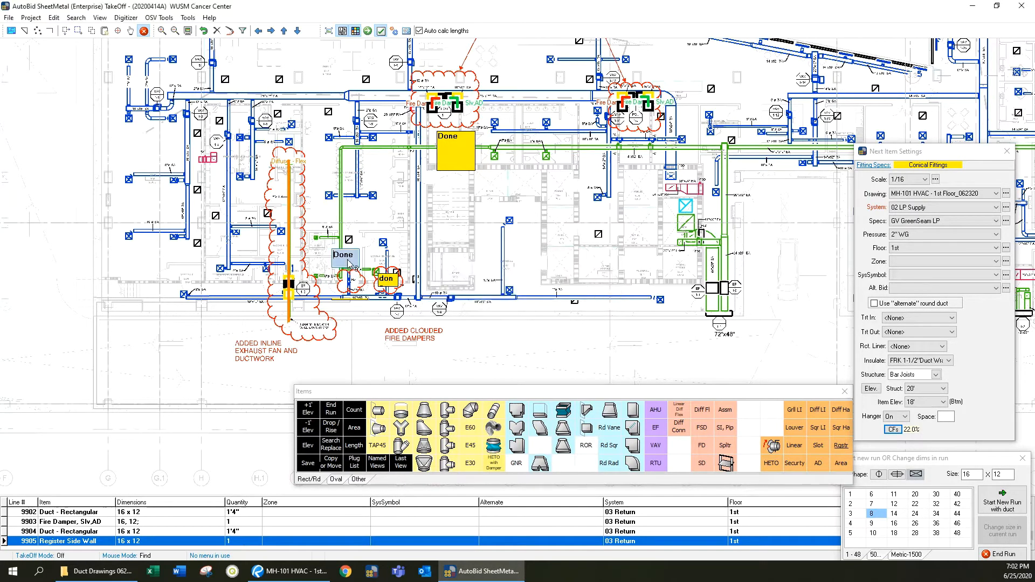
Shrink the width and height of the Done note on the exhaust main below the clouded FCU dampers and save it
right_click(458, 158)
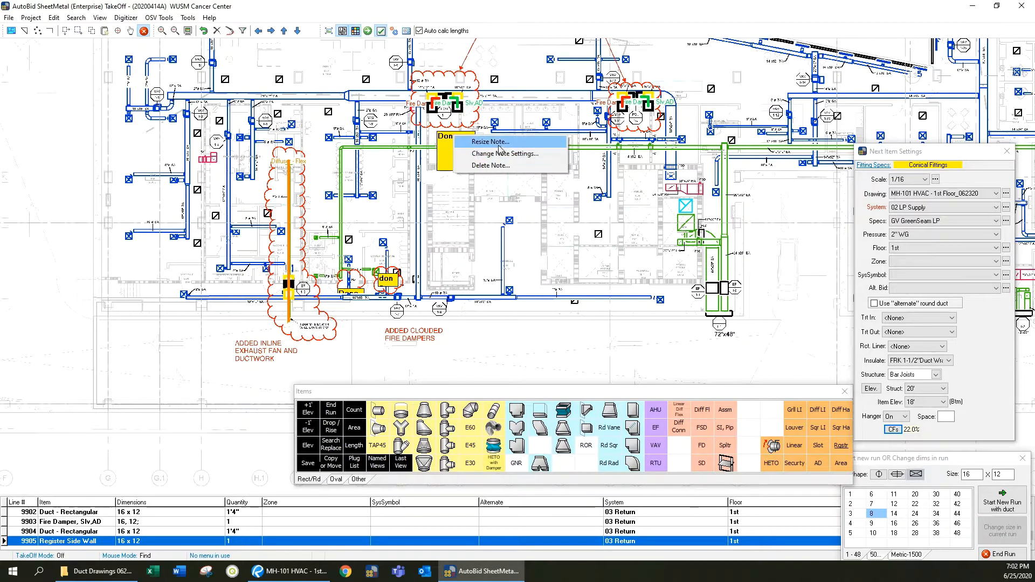
left_click(499, 144)
left_click(462, 280)
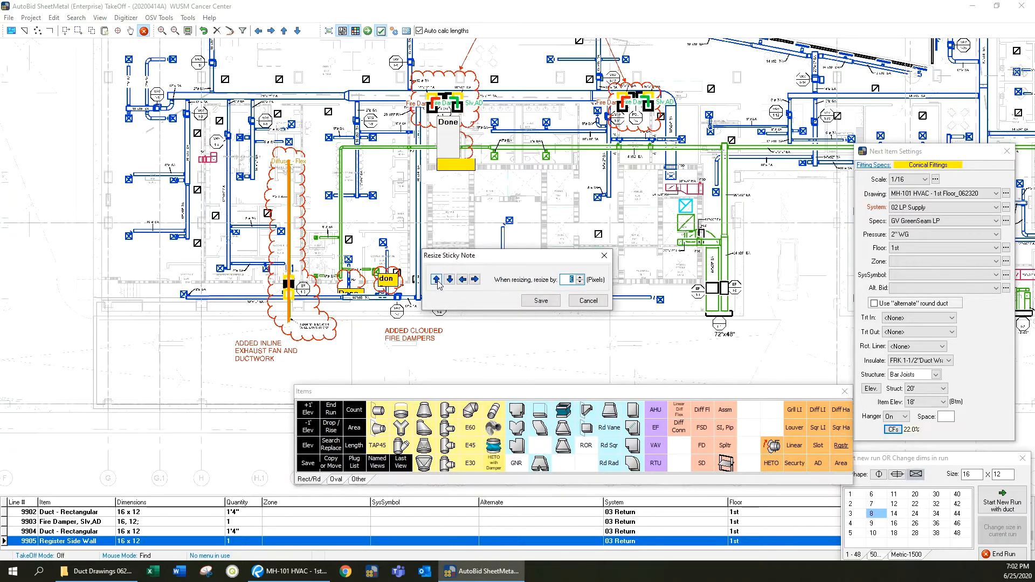
left_click(437, 280)
left_click(540, 302)
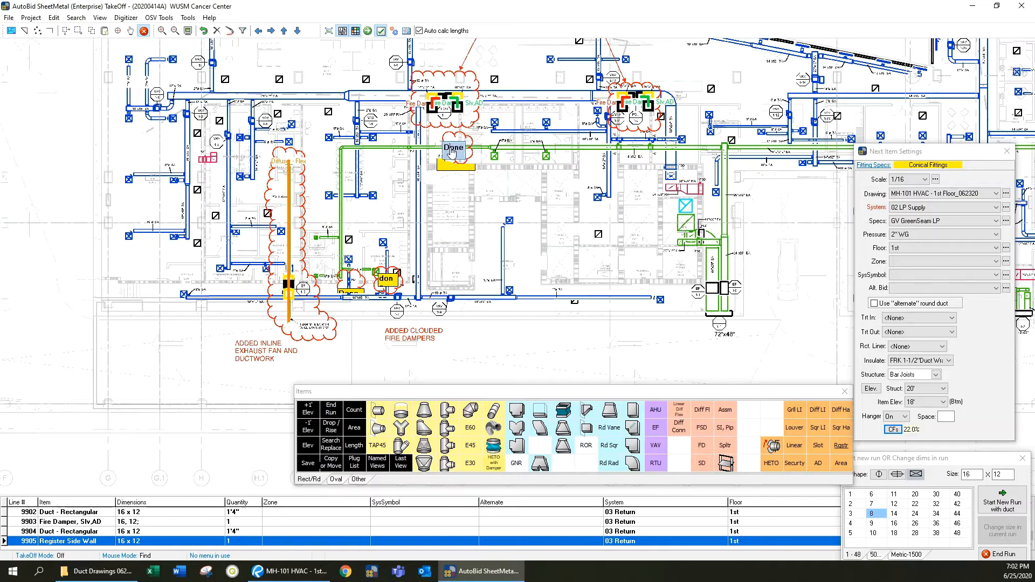
left_click_drag(452, 150, 458, 150)
Switch the takeoff to drawing MH-100 HVAC - Lower Level_062320
scroll(701, 274, "down", 1)
mouse_move(701, 274)
left_mouse_down()
mouse_move(606, 314)
mouse_move(400, 287)
left_mouse_up()
mouse_move(601, 278)
left_mouse_down()
mouse_move(507, 295)
mouse_move(449, 356)
mouse_move(419, 468)
left_mouse_up()
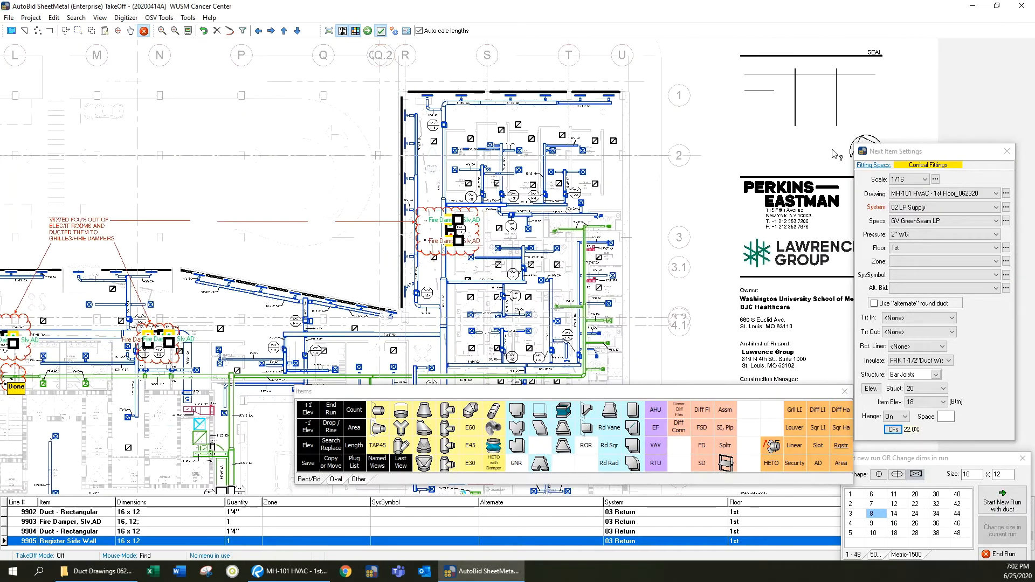
left_click(922, 195)
scroll(927, 206, "up", 2)
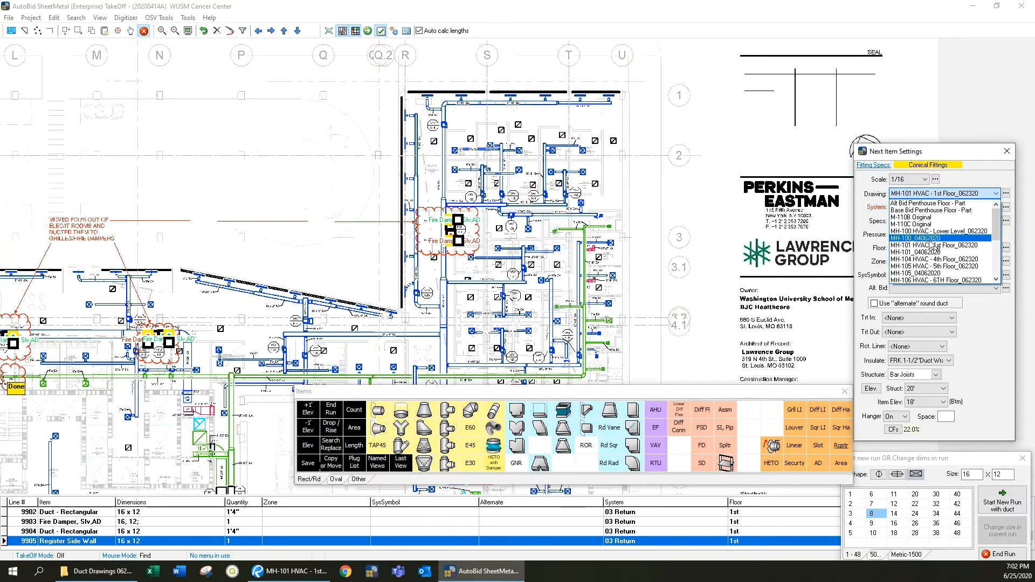
left_click(944, 232)
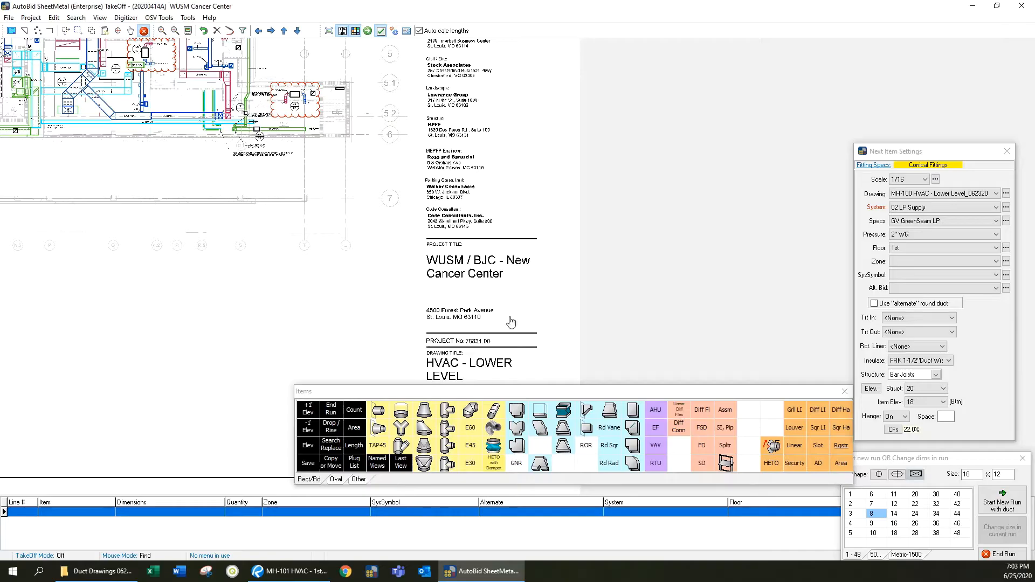
Locate the clouded FCU 0-6 ductwork near Stair C and set the takeoff floor to 2nd Lower Level EXT
scroll(536, 238, "down", 2)
scroll(309, 189, "up", 3)
left_click_drag(309, 186, 395, 287)
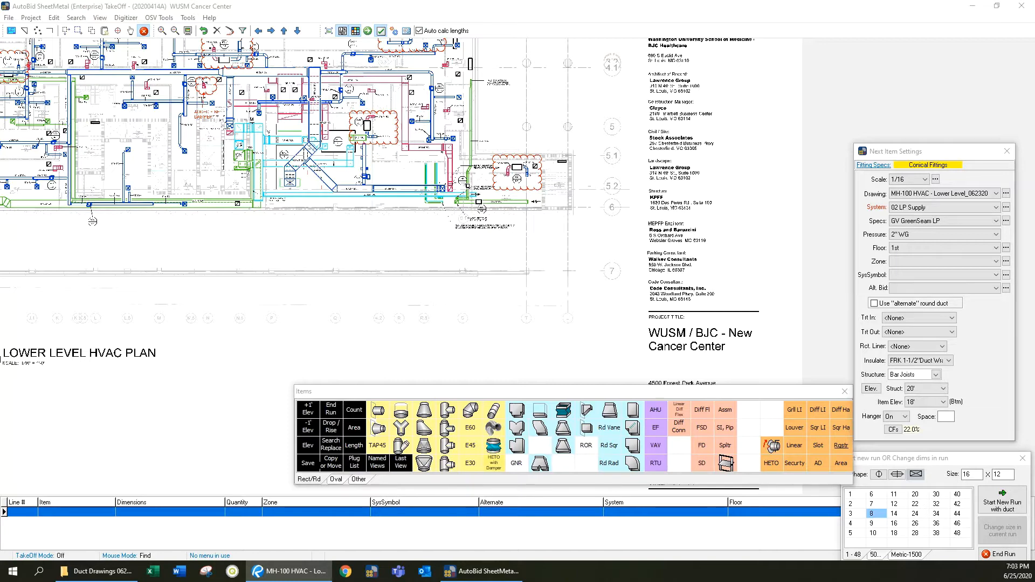
scroll(333, 247, "up", 3)
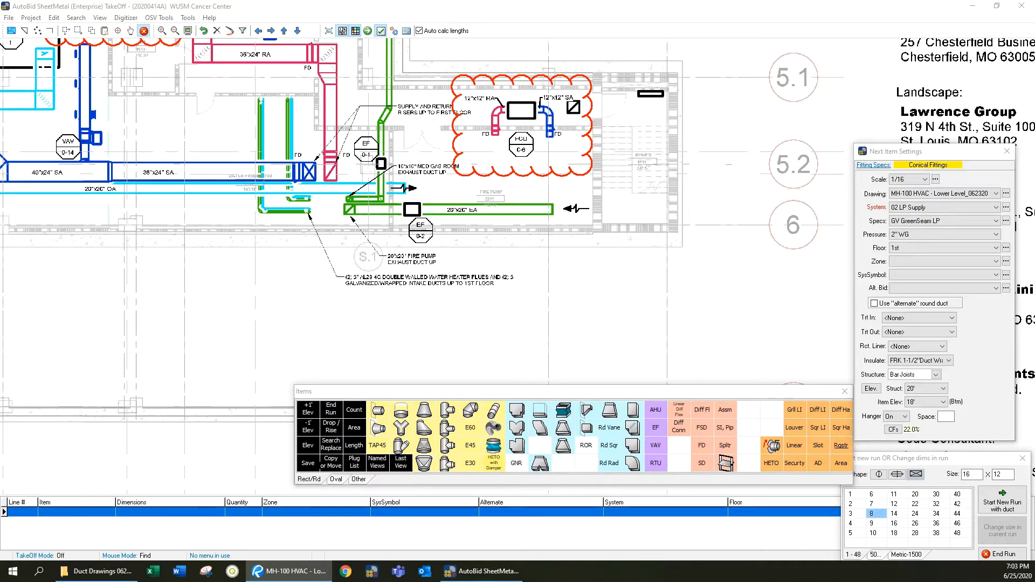
scroll(563, 249, "up", 2)
scroll(560, 247, "up", 2)
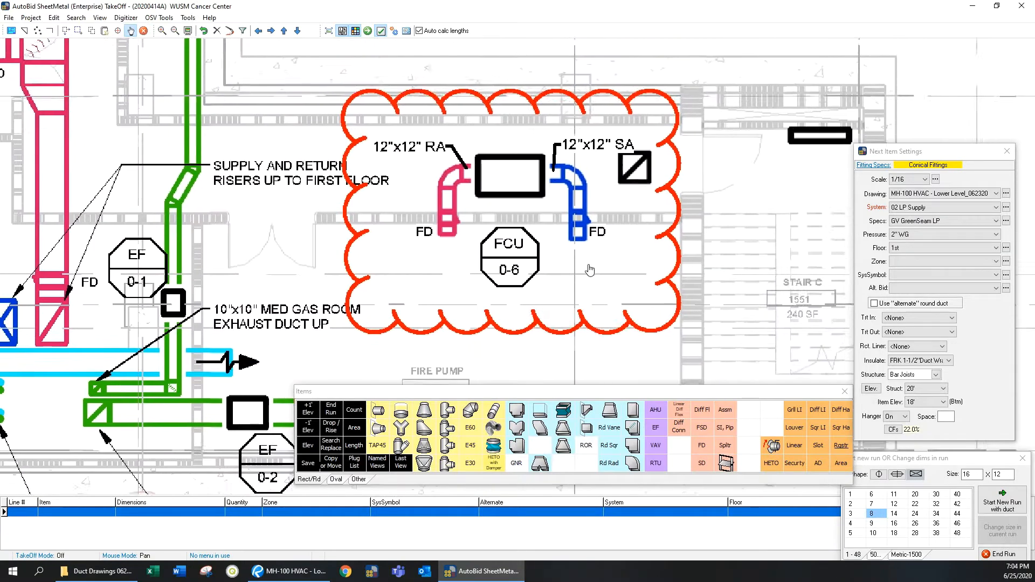
left_click(920, 249)
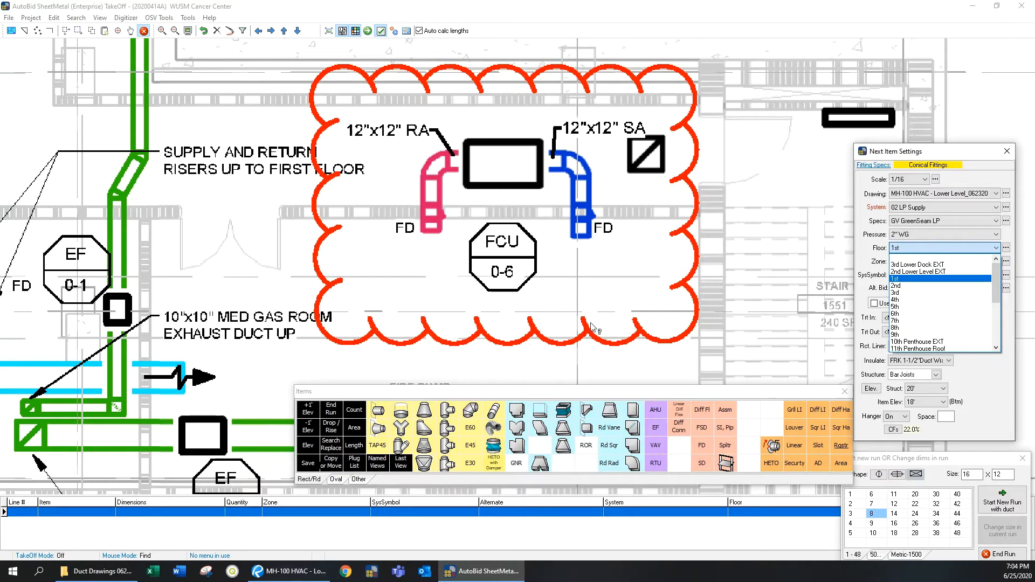
left_click(910, 271)
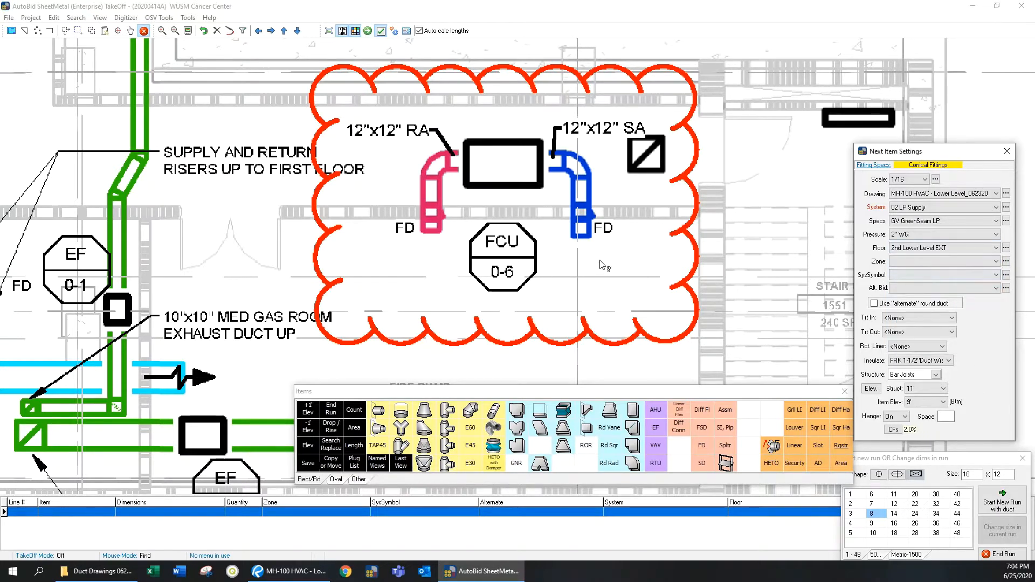
Start a 12 x 12 supply run with a Flex Connector at FCU 0-6 and route it around the elbow to the fire damper
left_click(601, 265)
right_click(655, 195)
left_click(701, 231)
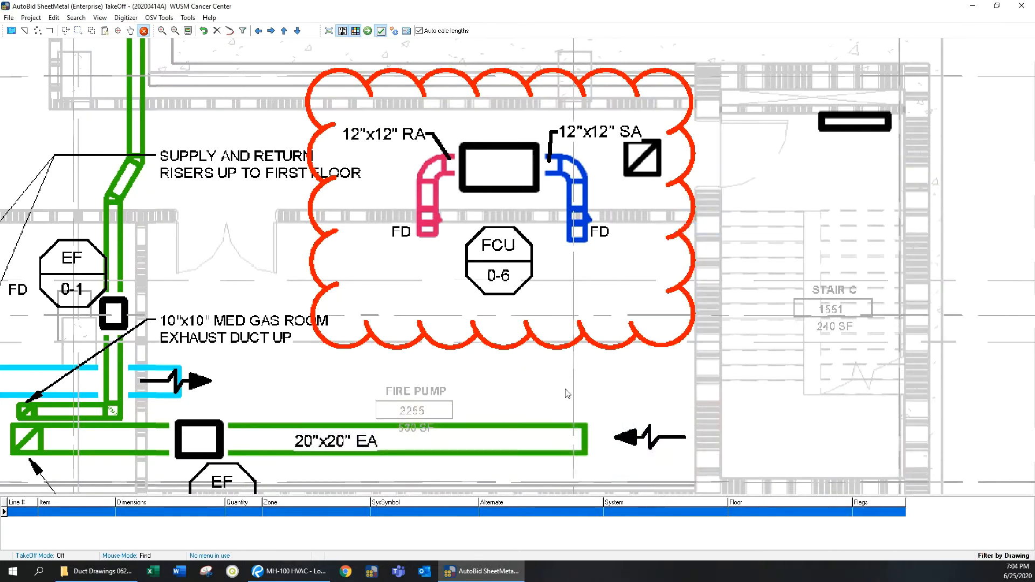
left_click(744, 480)
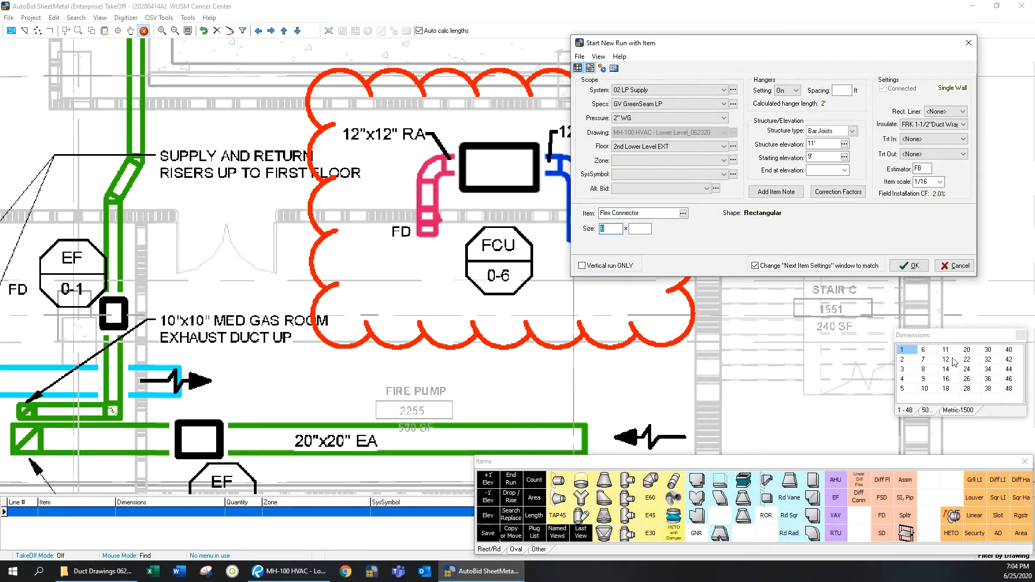
left_click(909, 266)
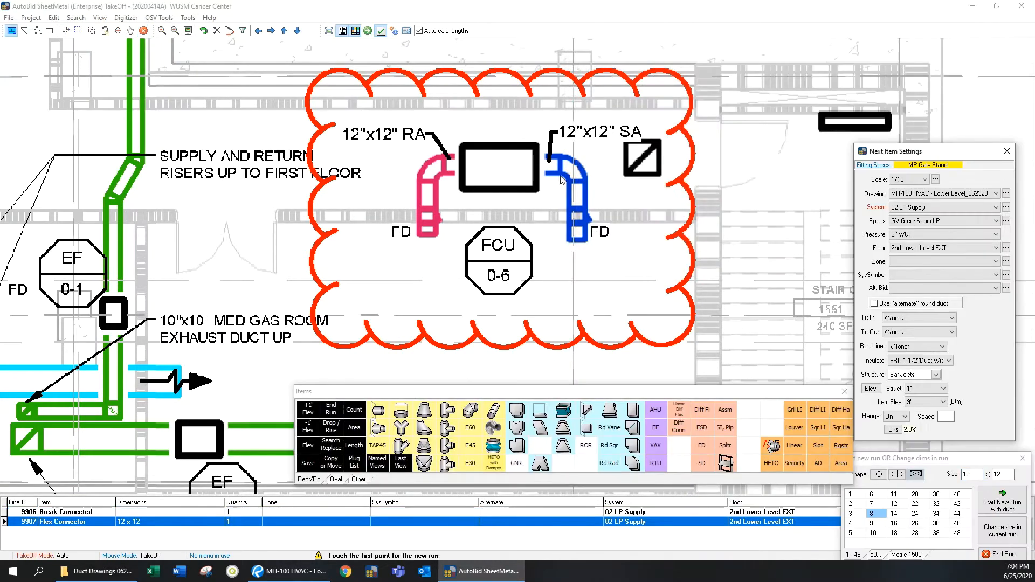
left_click(537, 167)
left_click(577, 162)
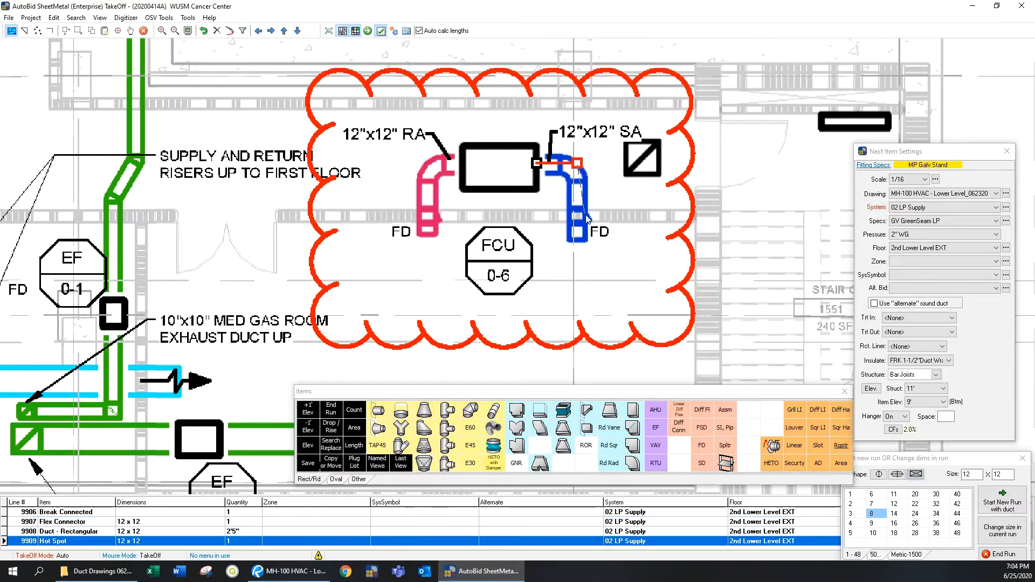
left_click(577, 212)
Add a 12 x 12 Fire Damper, Slv,AD to the FCU 0-6 supply run and end its duct with a Register Side Wall
left_click(706, 445)
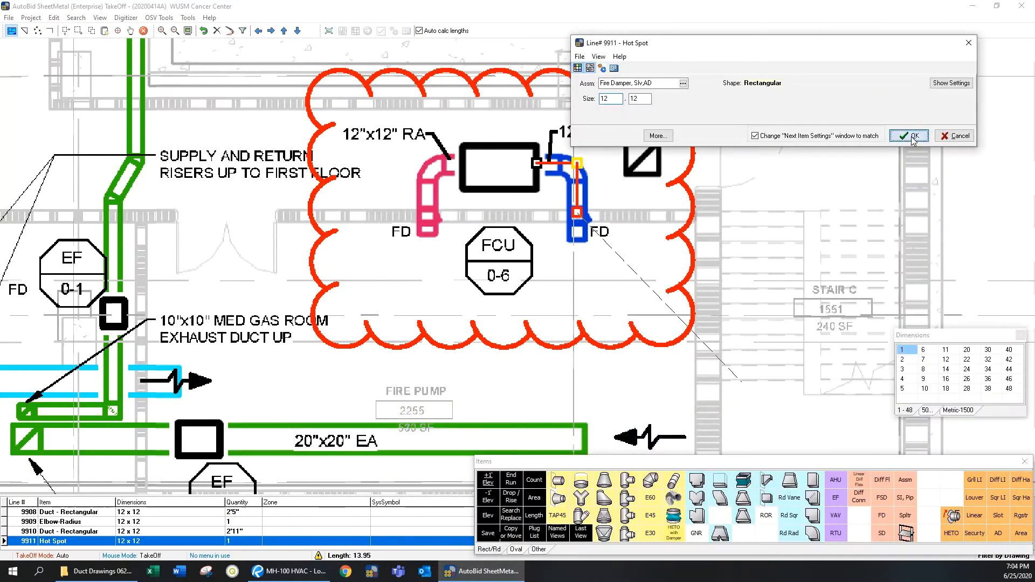
left_click(912, 136)
left_click(576, 238)
left_click(841, 446)
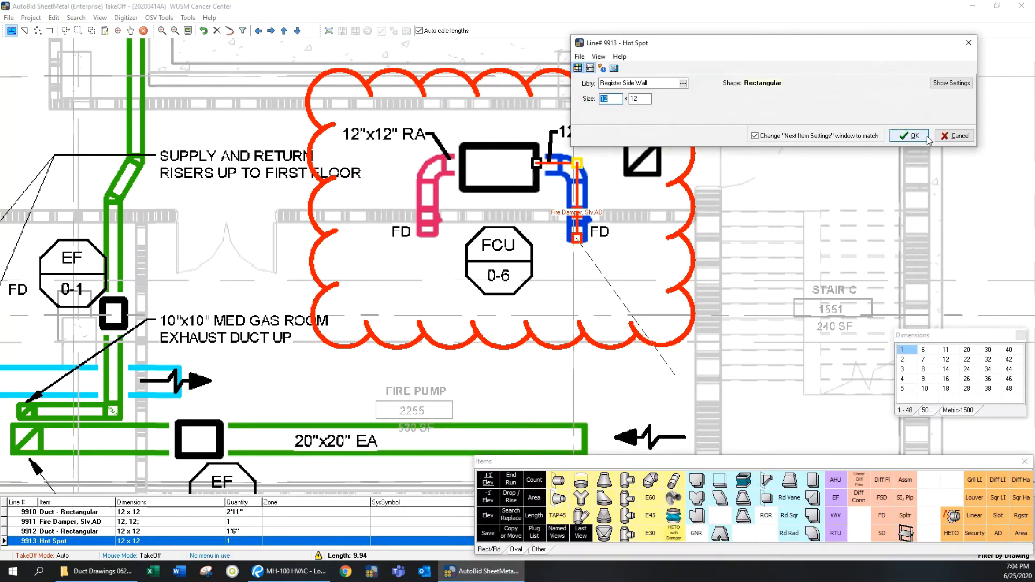
left_click(912, 136)
Copy the FCU 0-6 supply run as a mirrored duplicate onto the unit's 12 x 12 return ductwork and save the copy
left_click(91, 30)
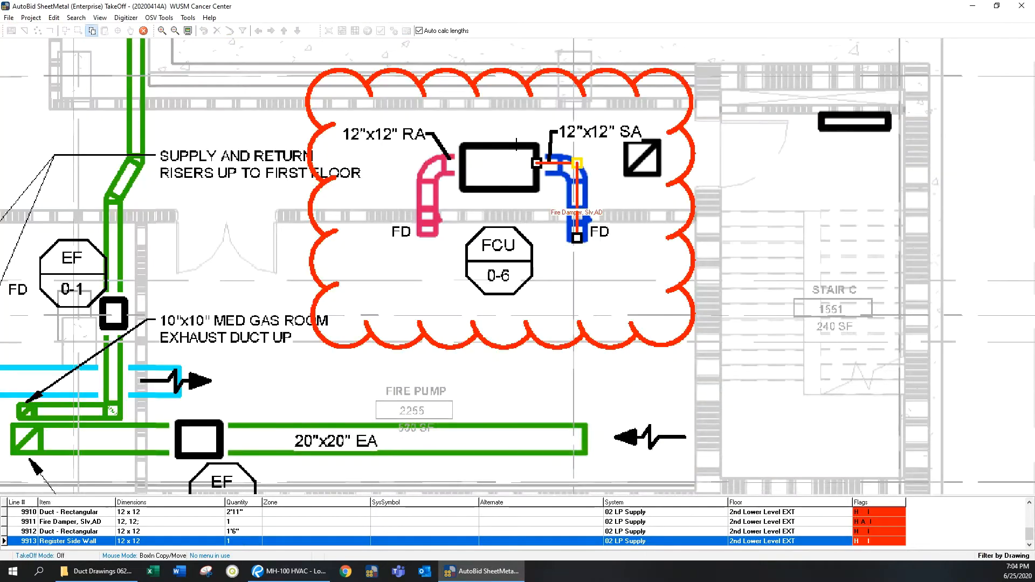
left_click_drag(516, 144, 610, 250)
left_click(503, 363)
left_click(484, 383)
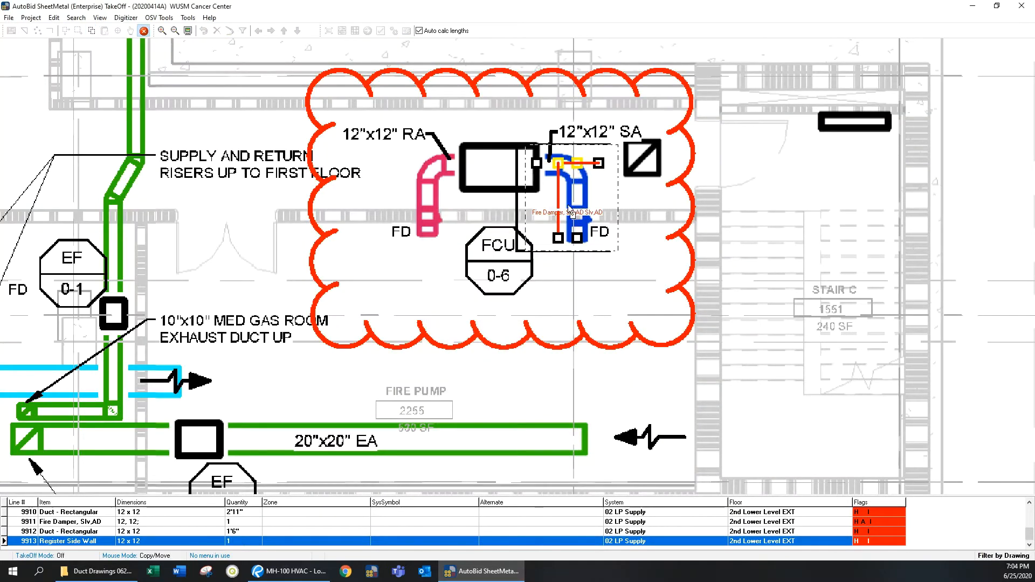
left_click_drag(567, 201, 440, 200)
left_click(471, 322)
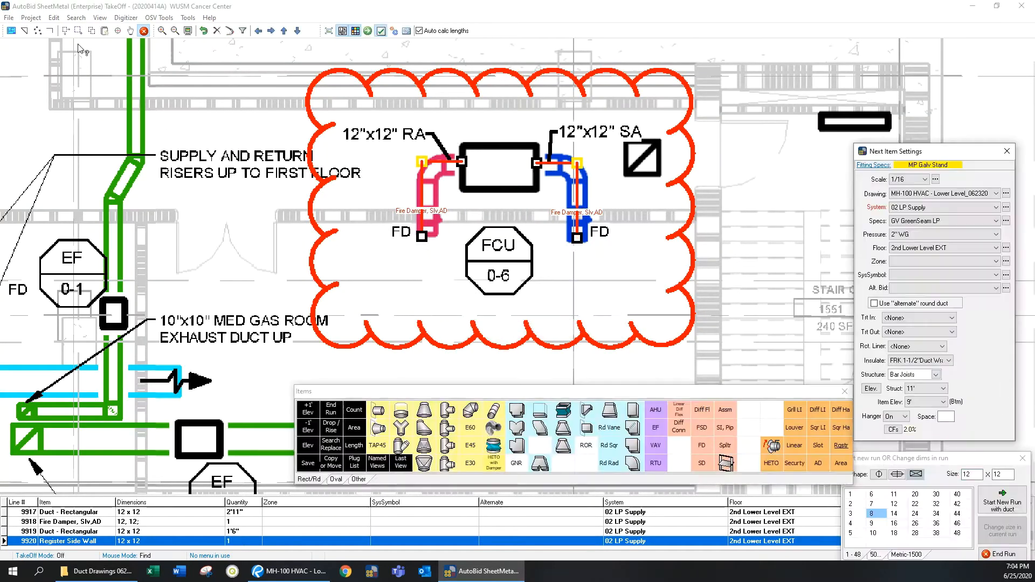
Change the copied run on the return side of FCU 0-6 to system 03 Return with spec GV SMACNA LP
left_click(78, 31)
left_click_drag(372, 123, 477, 220)
left_click_drag(491, 278, 492, 280)
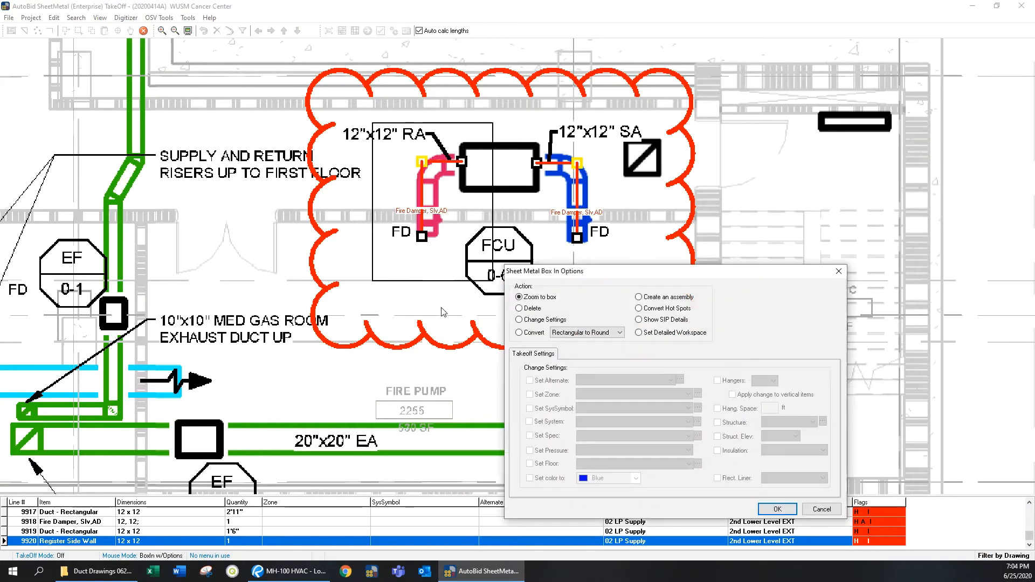
left_click(519, 320)
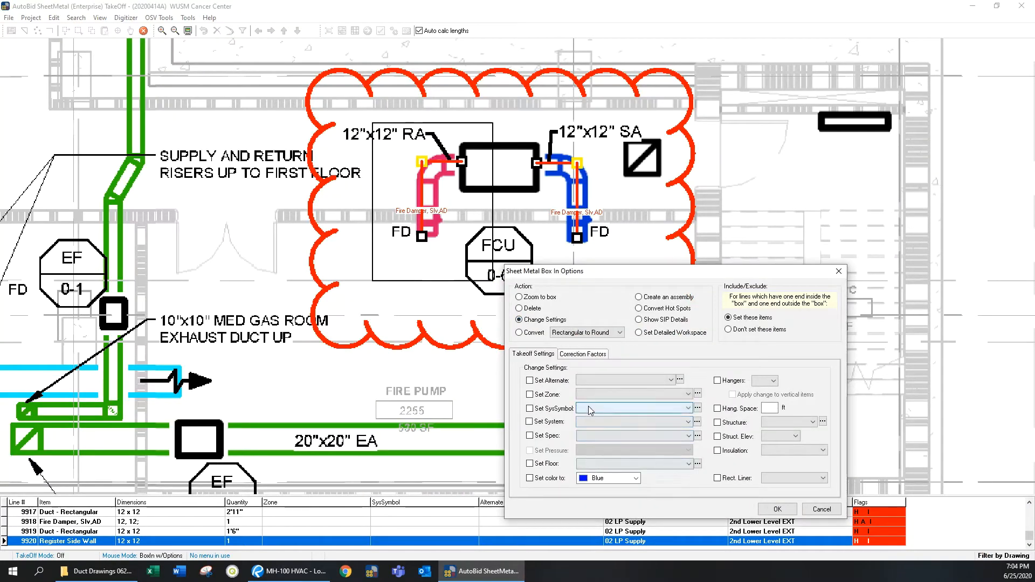
left_click(593, 422)
left_click(594, 445)
left_click(497, 312)
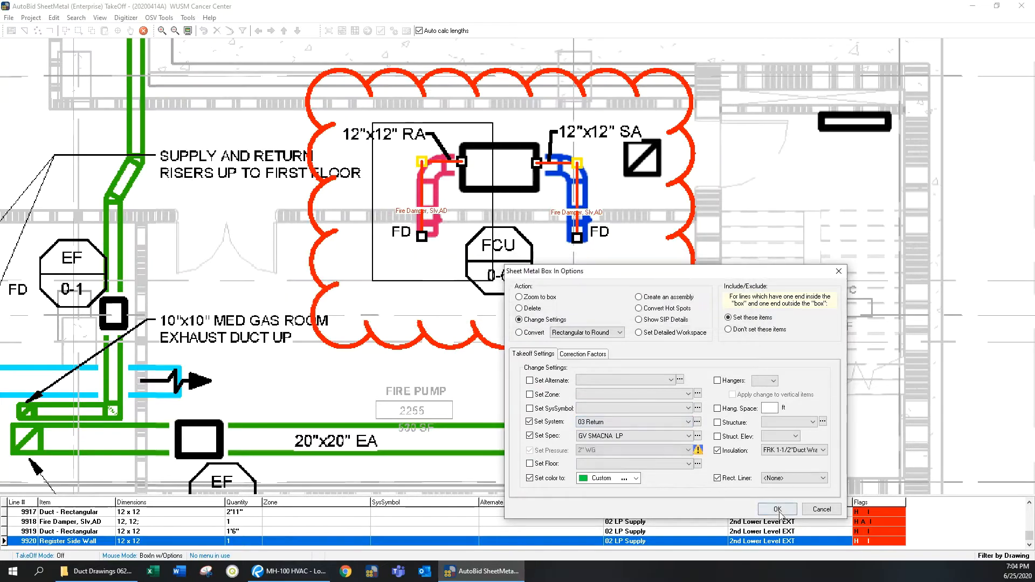
left_click(778, 509)
left_click(518, 305)
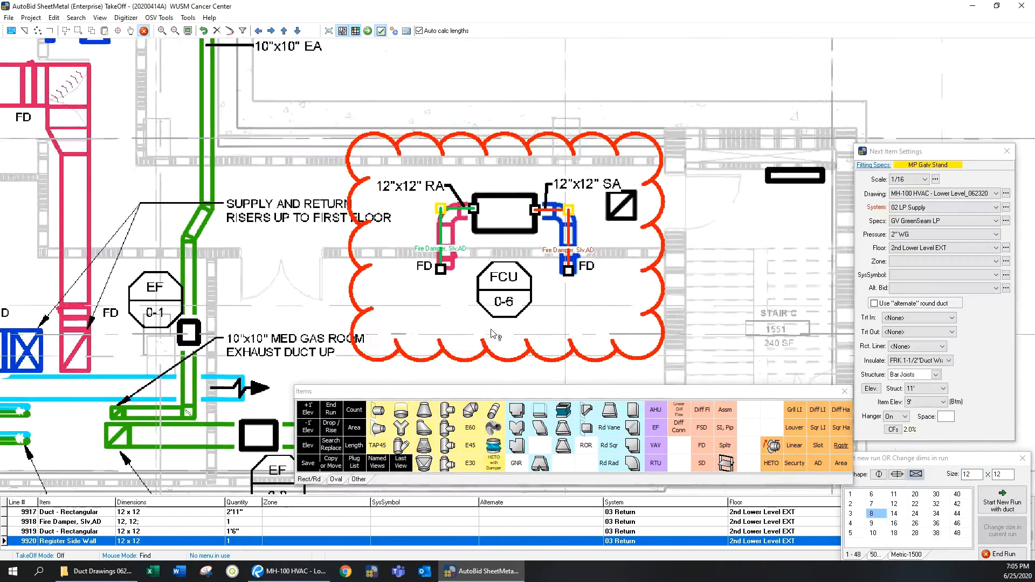
Copy both FCU 0-6 runs, rotated a quarter turn counterclockwise, onto the clouded FCU 0-5 and save the copy
scroll(474, 280, "down", 2)
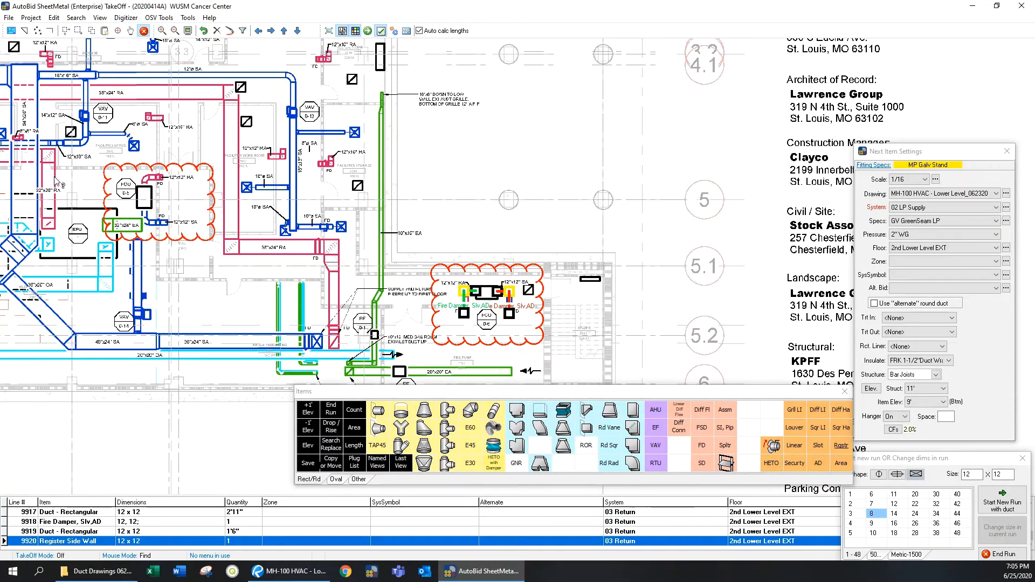
left_click(92, 31)
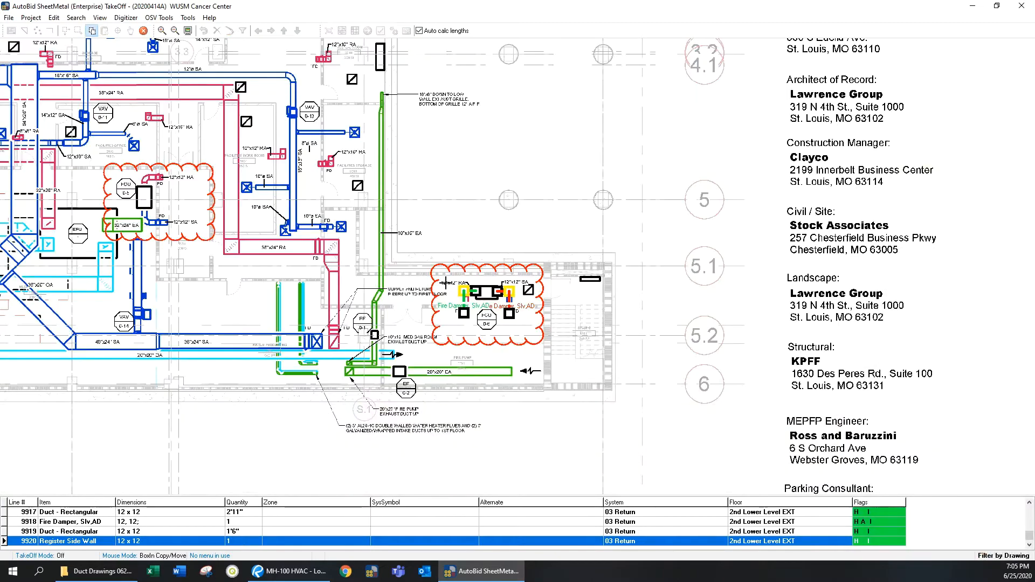
left_click_drag(594, 345, 575, 342)
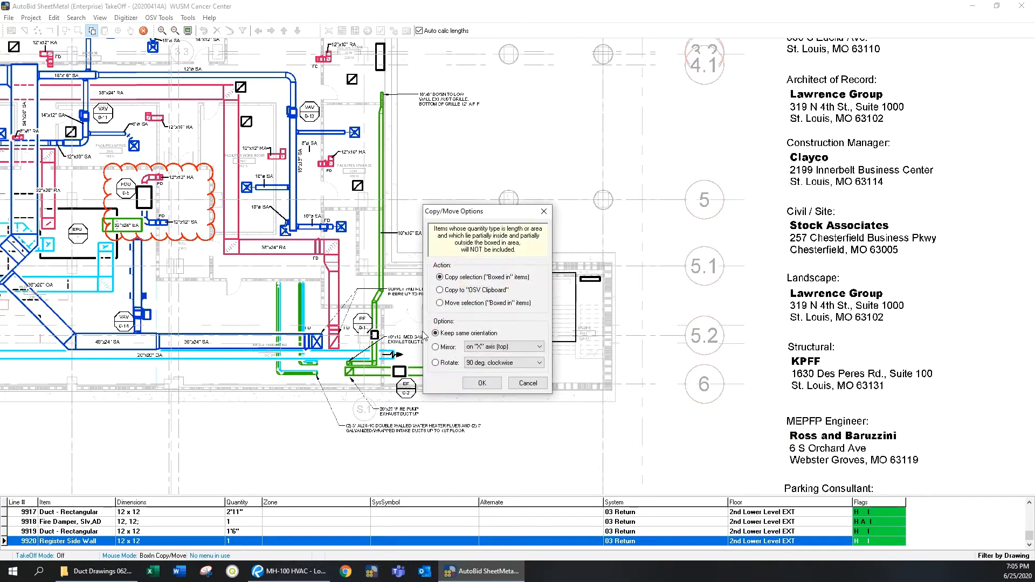
left_click(493, 363)
left_click(492, 380)
left_click(483, 384)
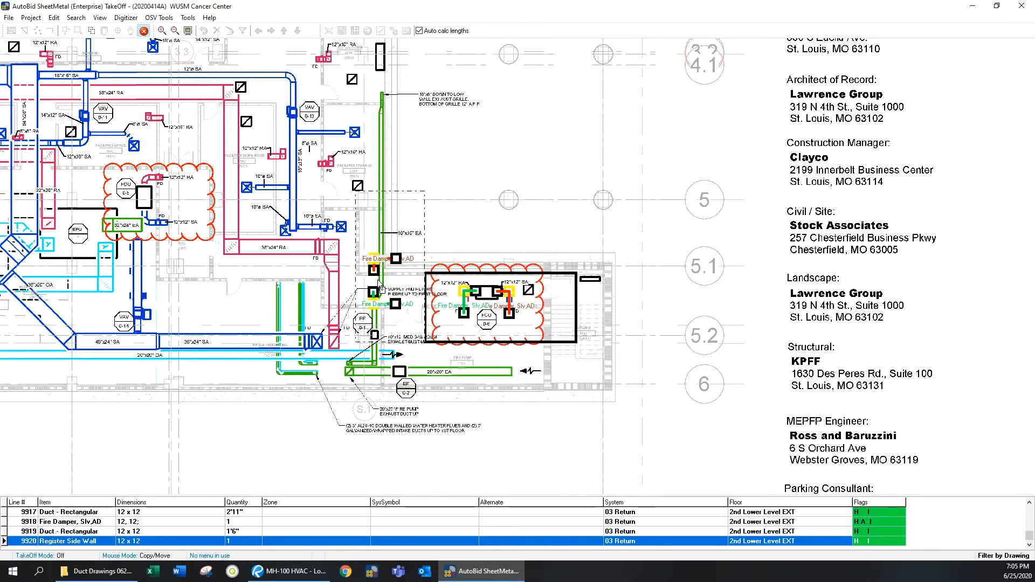
left_click(143, 199)
left_click(471, 319)
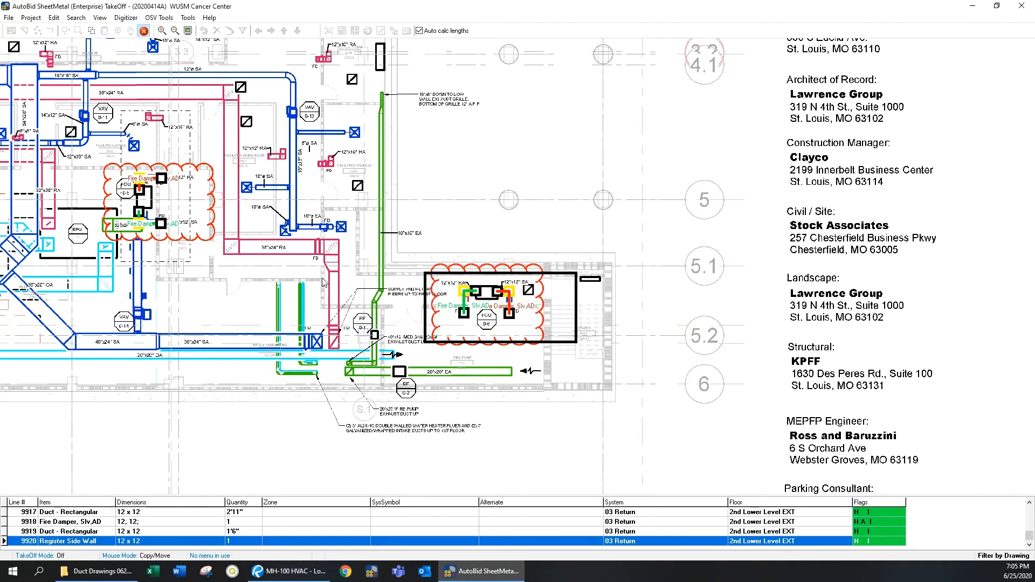
Start a 16 x 12 supply run with a Flex Connector at FCU 0-4 and route it around the elbow to the fire damper
scroll(328, 153, "up", 5)
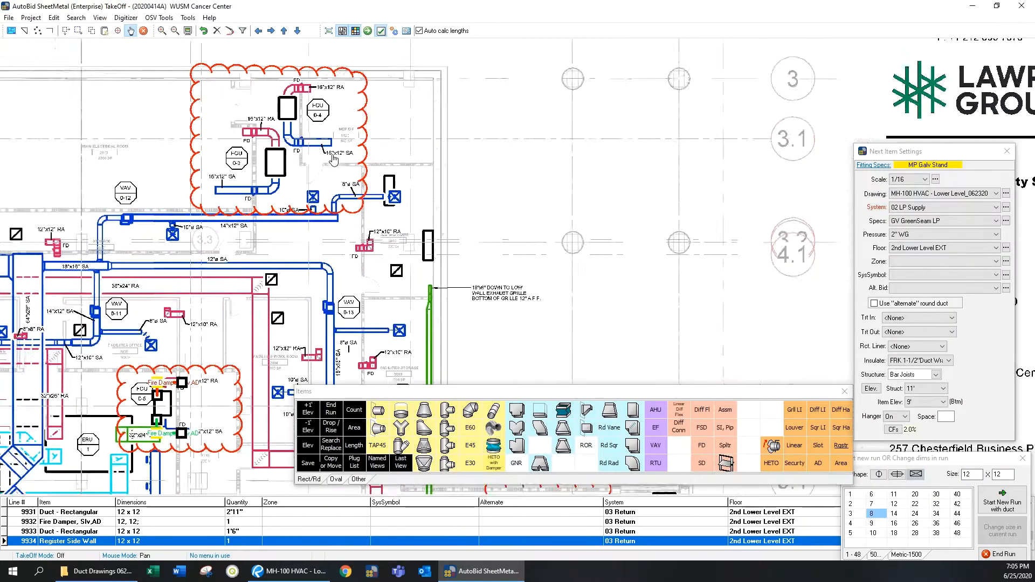
scroll(328, 154, "up", 4)
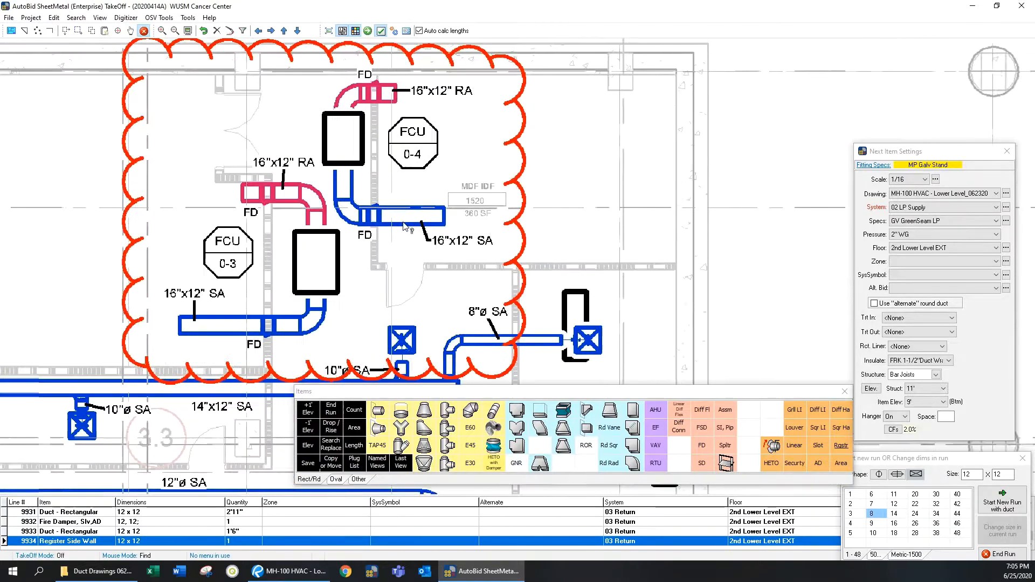
right_click(676, 108)
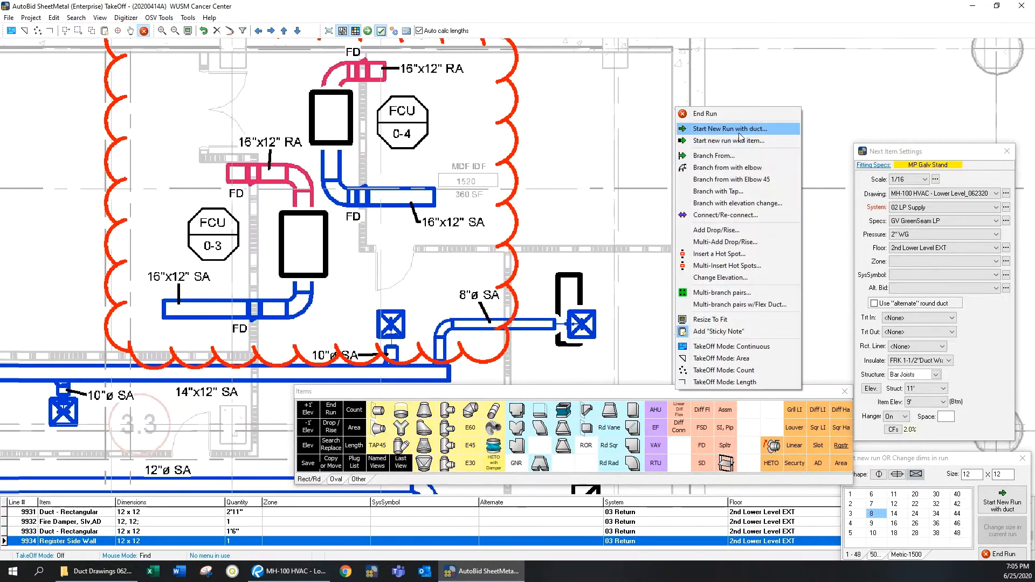
left_click(734, 141)
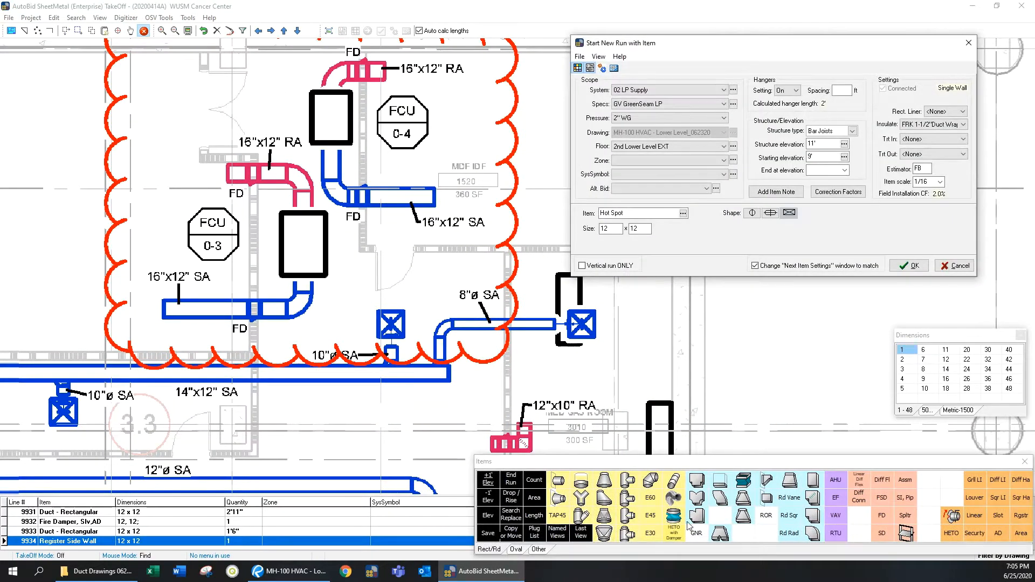
left_click(743, 481)
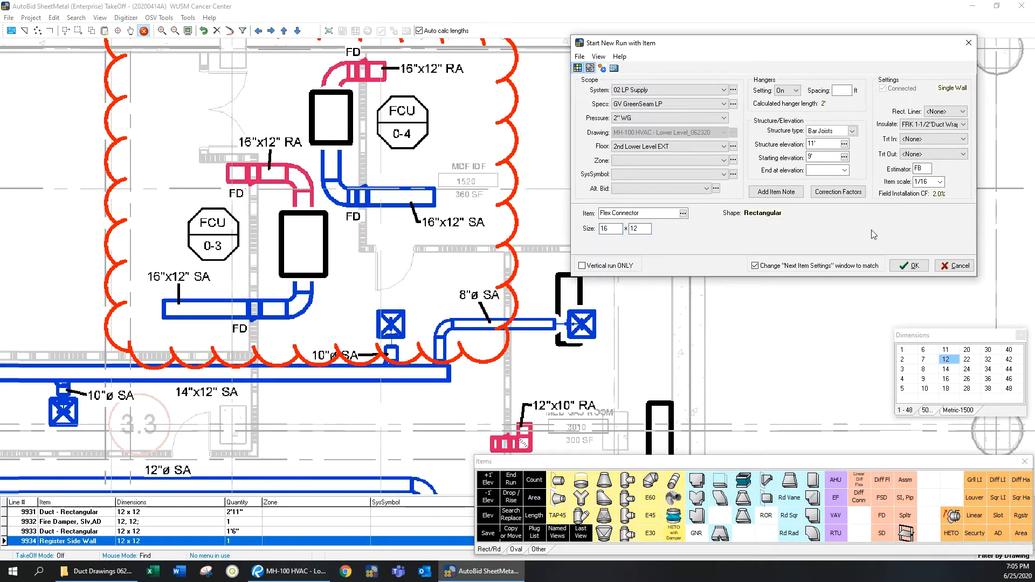
left_click(912, 266)
left_click(331, 146)
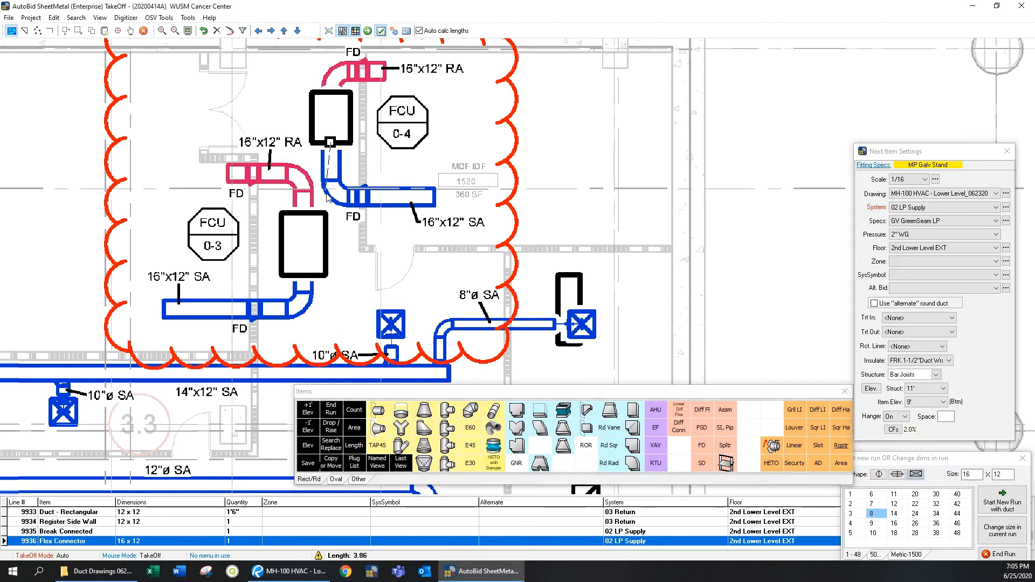
left_click(330, 198)
left_click(360, 197)
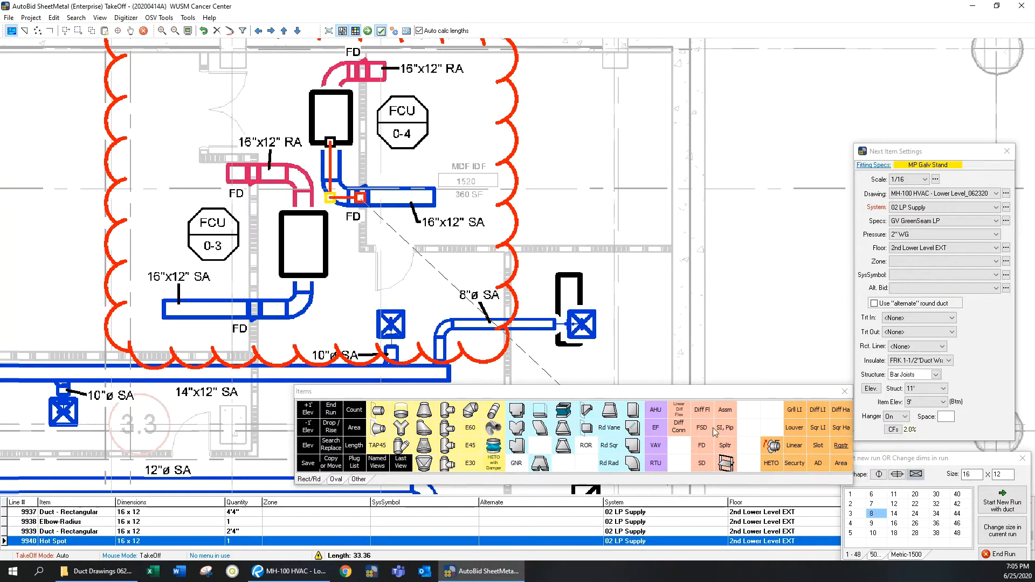
Add a 16 x 12 Fire Damper, Slv,AD to the FCU 0-4 supply run and end its duct with a Register Side Wall
left_click(702, 445)
key("Return")
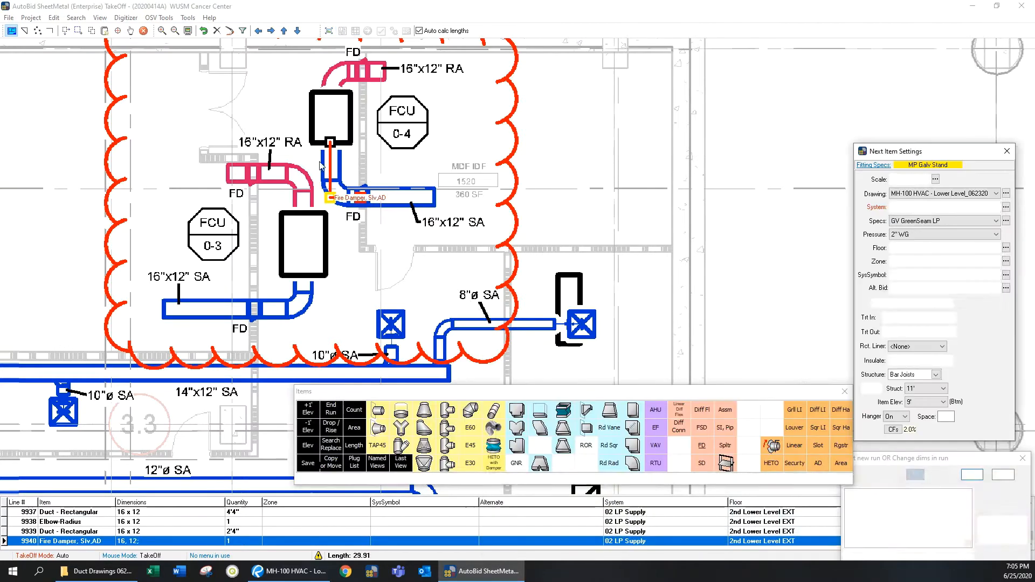
left_click(432, 198)
left_click(840, 445)
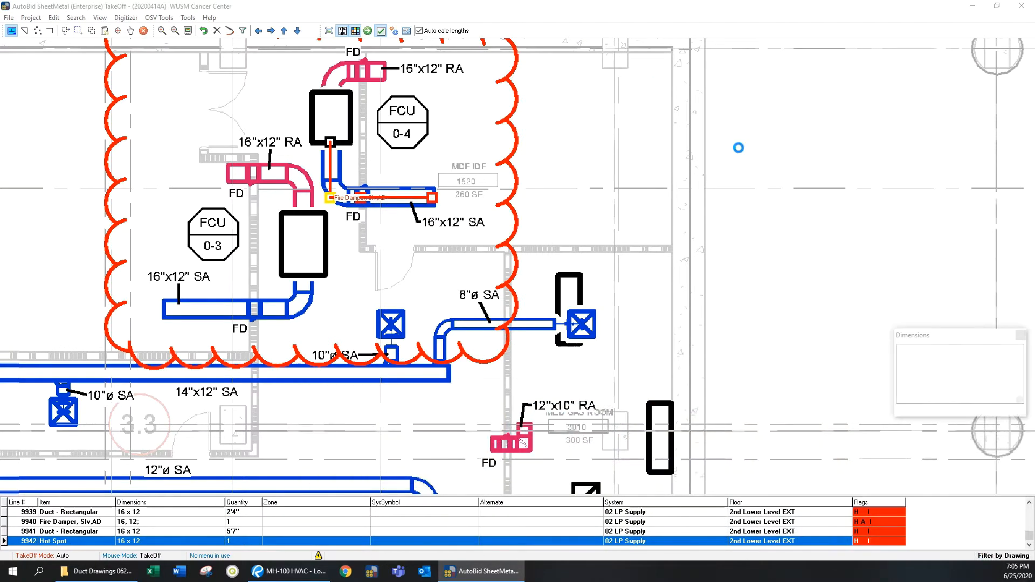
left_click(915, 136)
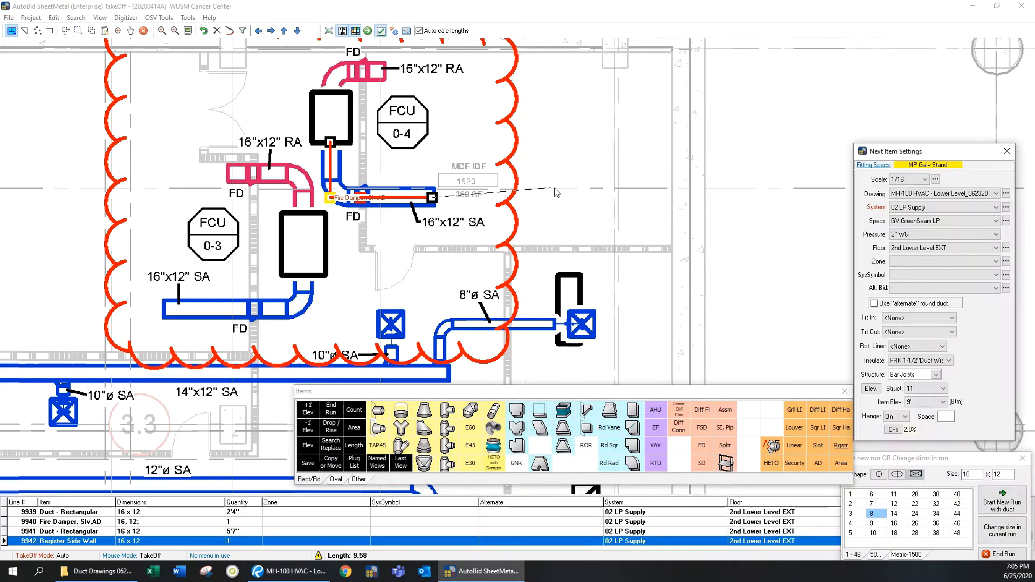
Start a 16 x 12 run on system 03 Return with a Flex Connector at FCU 0-4 and route it to the return elbow
left_click(944, 208)
left_click(911, 231)
right_click(368, 173)
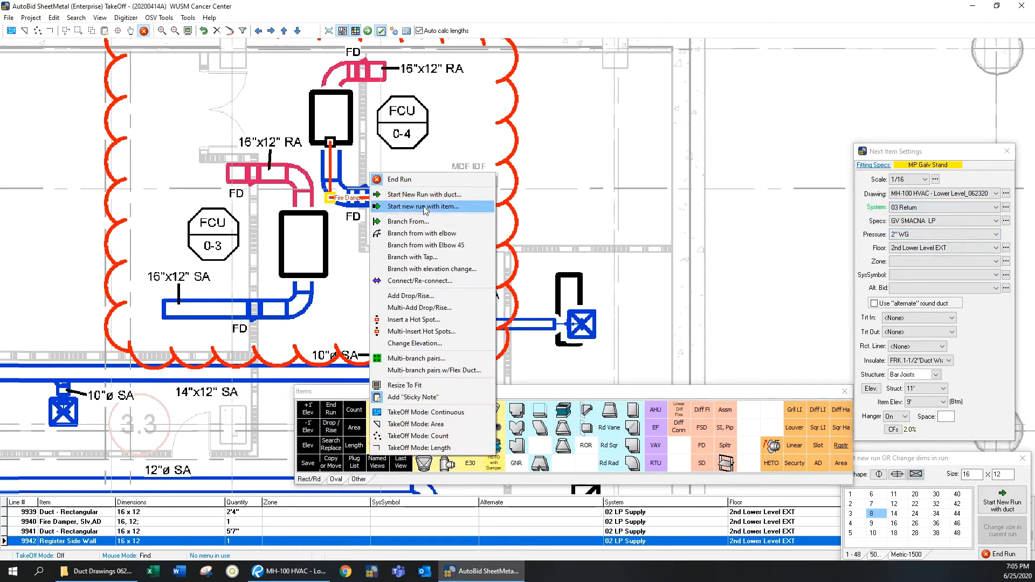
left_click(424, 207)
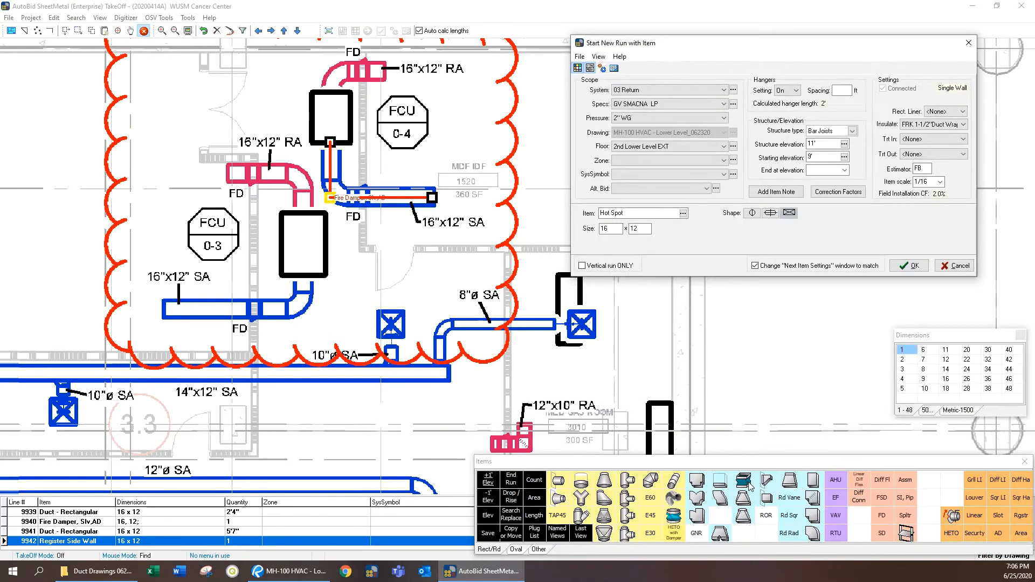
left_click(747, 482)
left_click(897, 266)
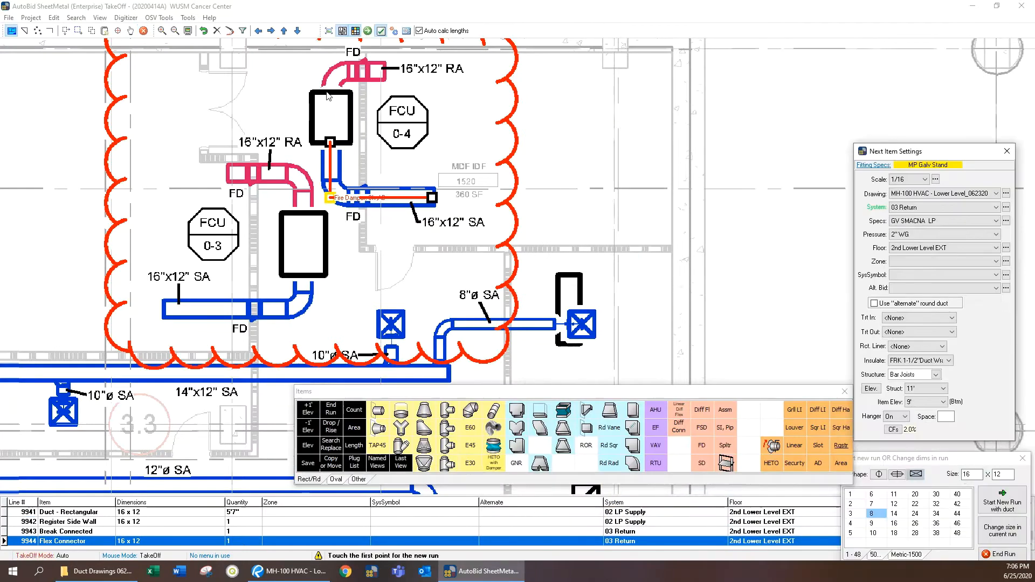
left_click(332, 91)
left_click(331, 71)
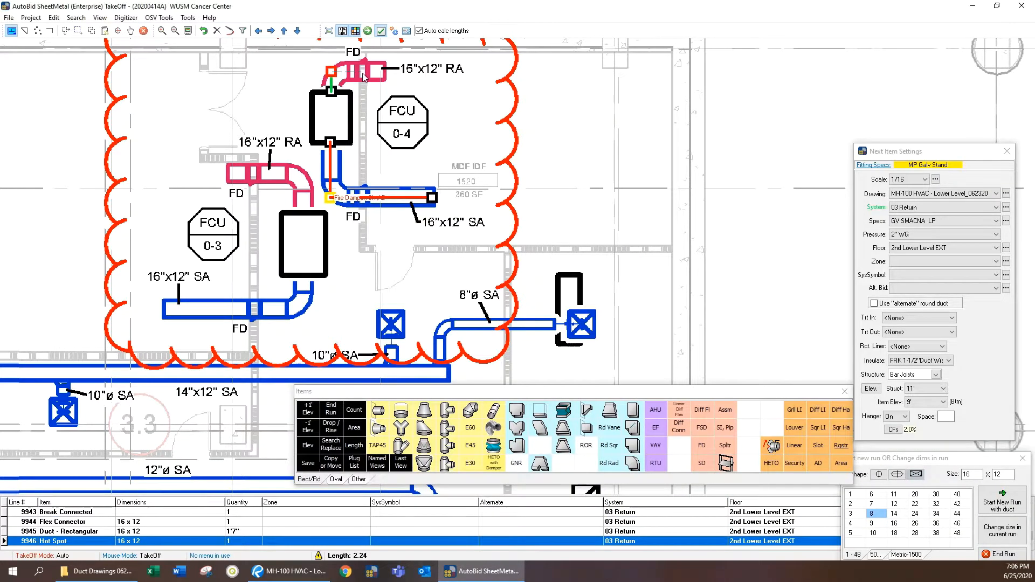
Add a 16 x 12 Fire Damper, Slv,AD to the FCU 0-4 return run and finish the run with a Register Side Wall
left_click(702, 446)
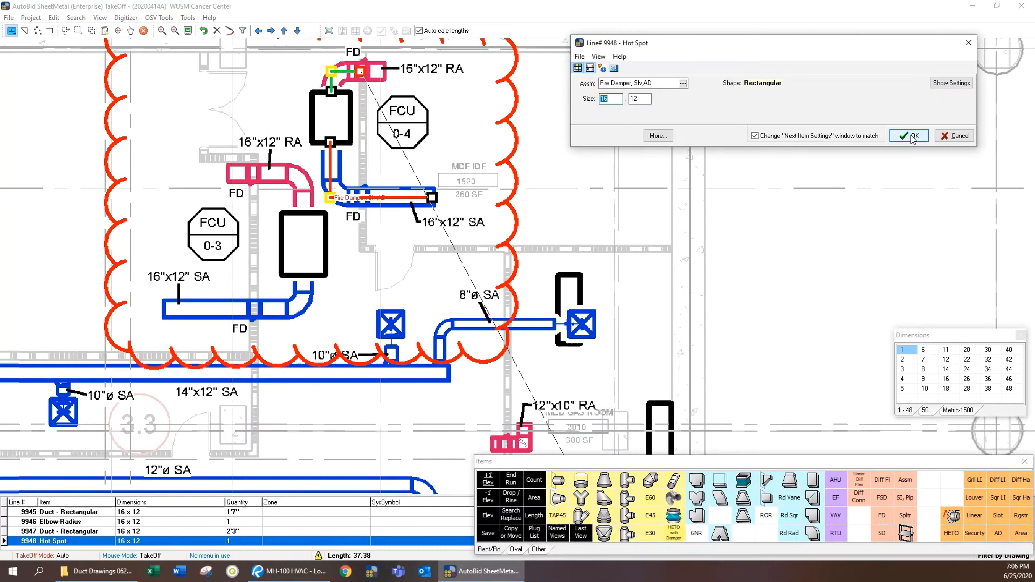
left_click(907, 137)
left_click(386, 74)
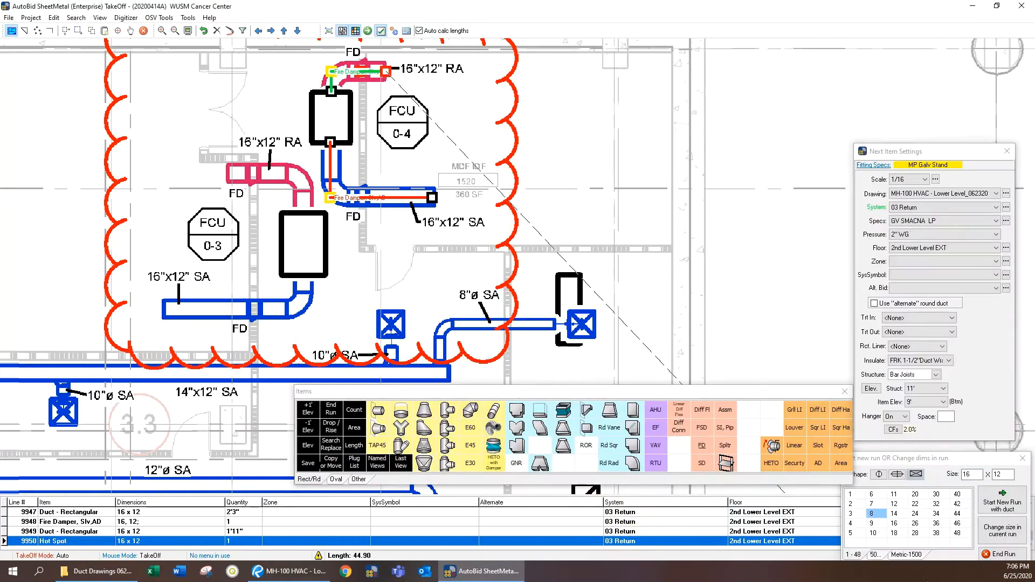
left_click(844, 447)
left_click(909, 136)
right_click(507, 172)
left_click(541, 178)
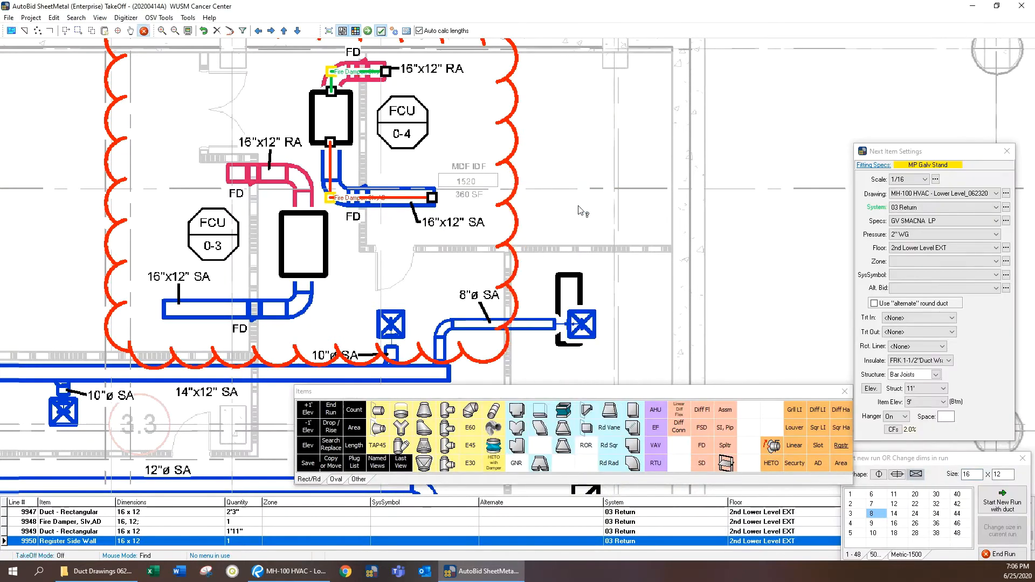
Copy both FCU 0-4 runs, mirrored on the "Y" axis (right side), onto FCU 0-3 and save the copy
left_click(91, 30)
left_click_drag(306, 51, 501, 227)
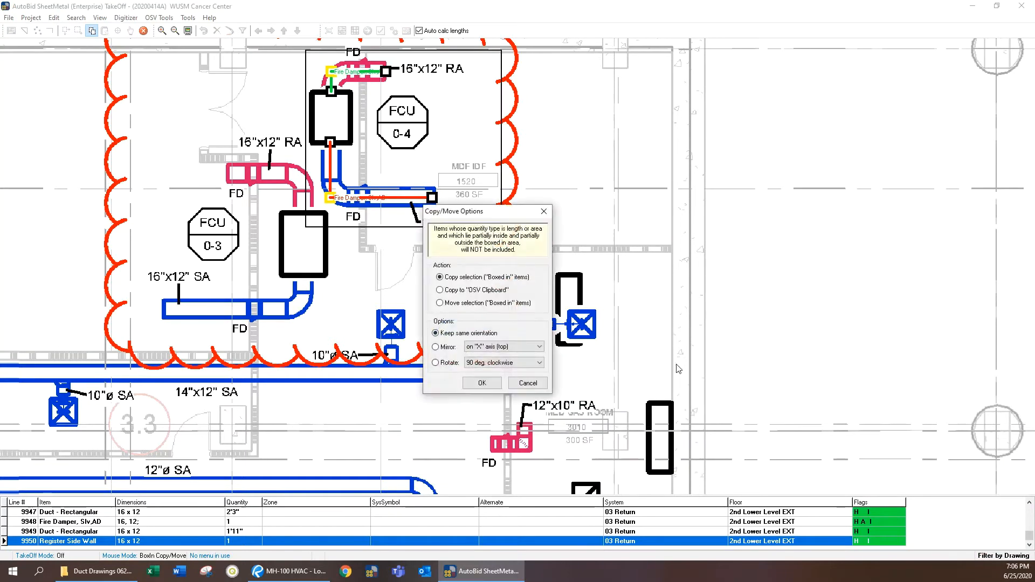
left_click(527, 348)
left_click(509, 361)
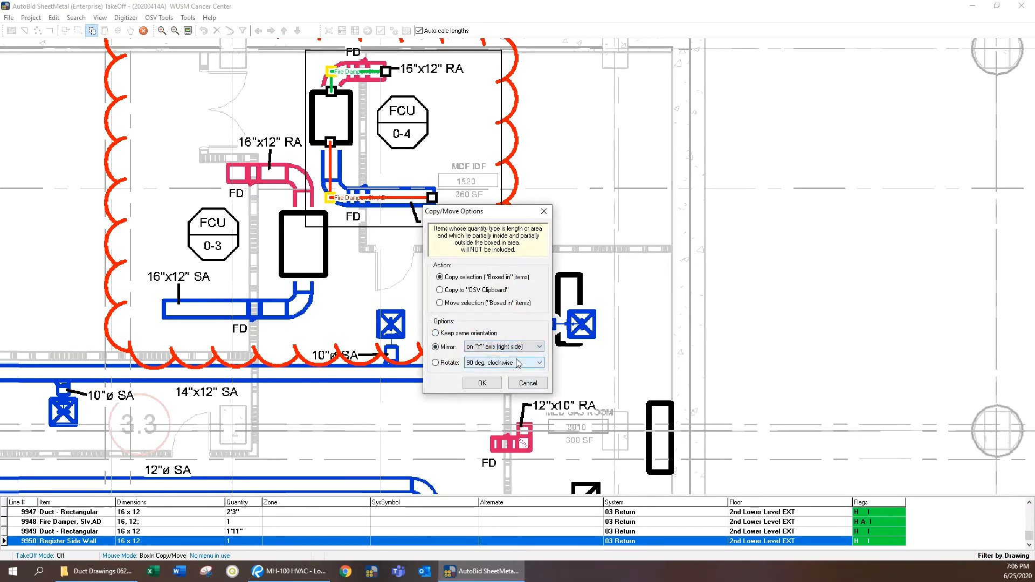
left_click(488, 384)
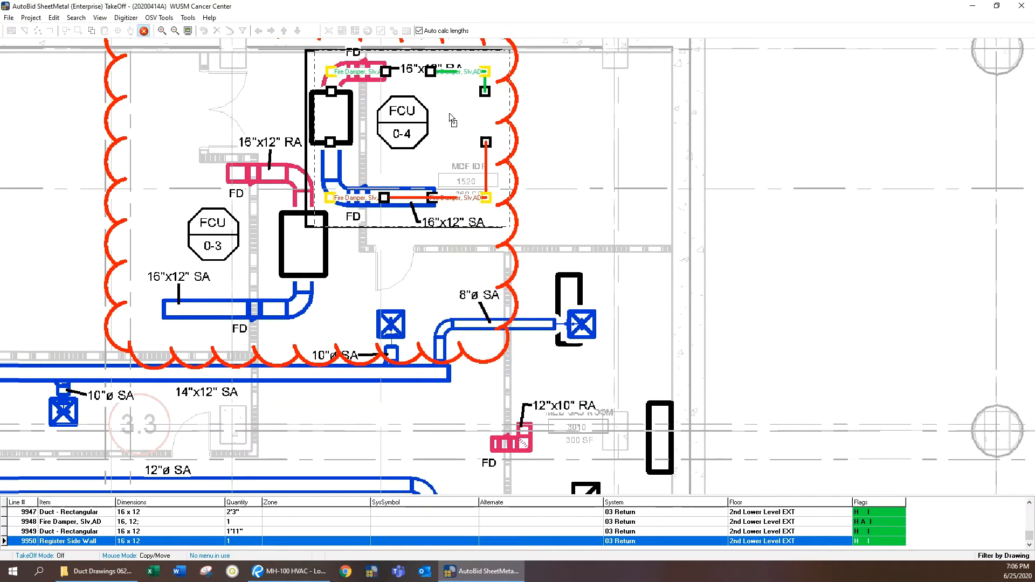
left_click(295, 233)
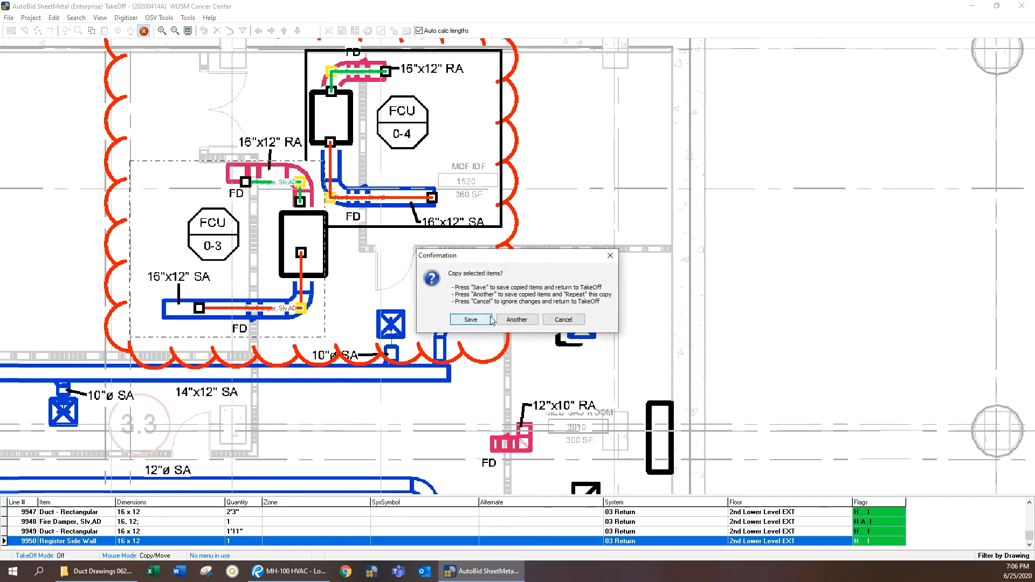
left_click(470, 319)
scroll(432, 286, "down", 5)
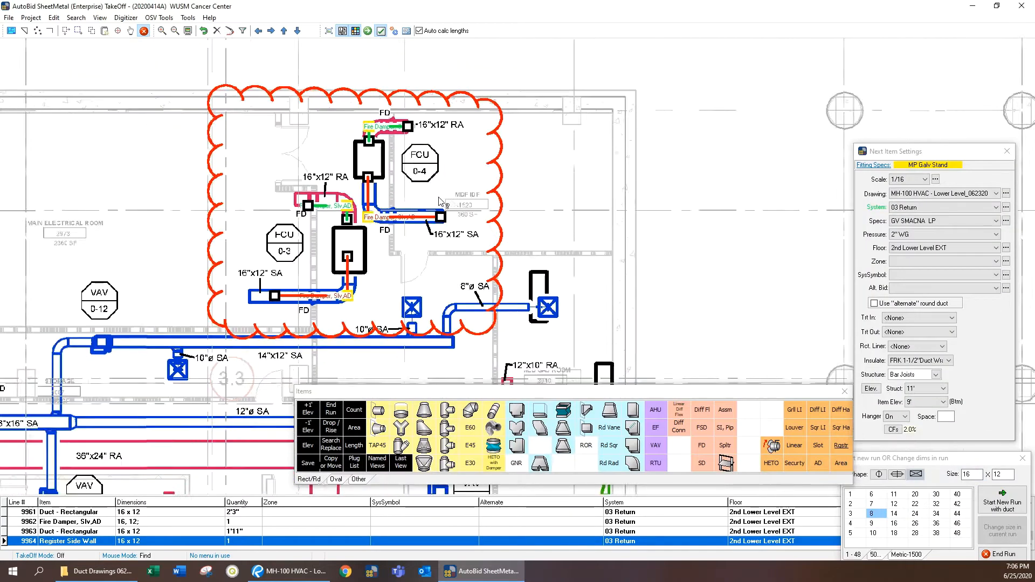
scroll(154, 361, "up", 5)
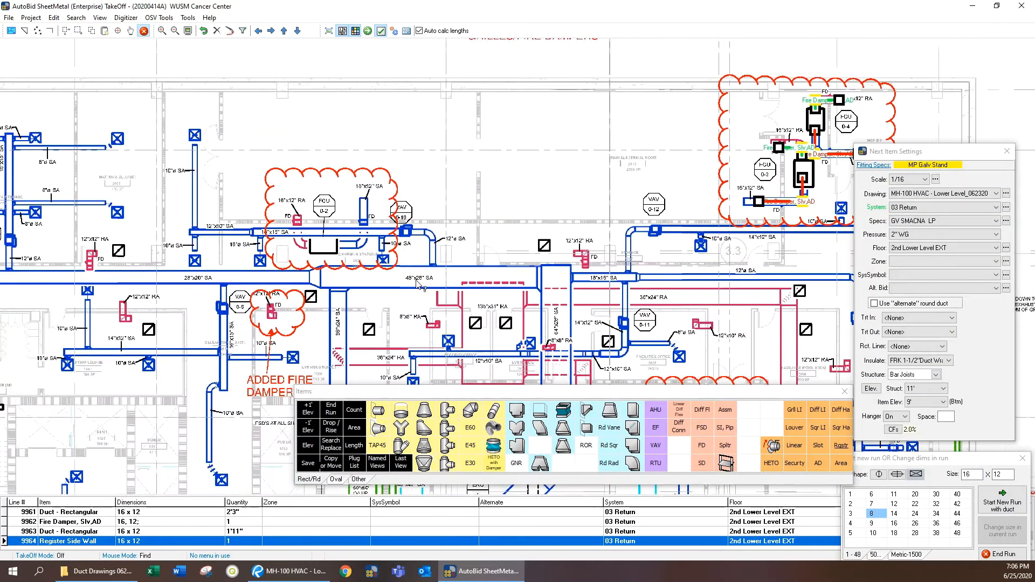
Copy both FCU 0-4 runs, rotated to match the orientation of FCU 0-2, onto FCU 0-2 and save the copy
scroll(620, 248, "up", 2)
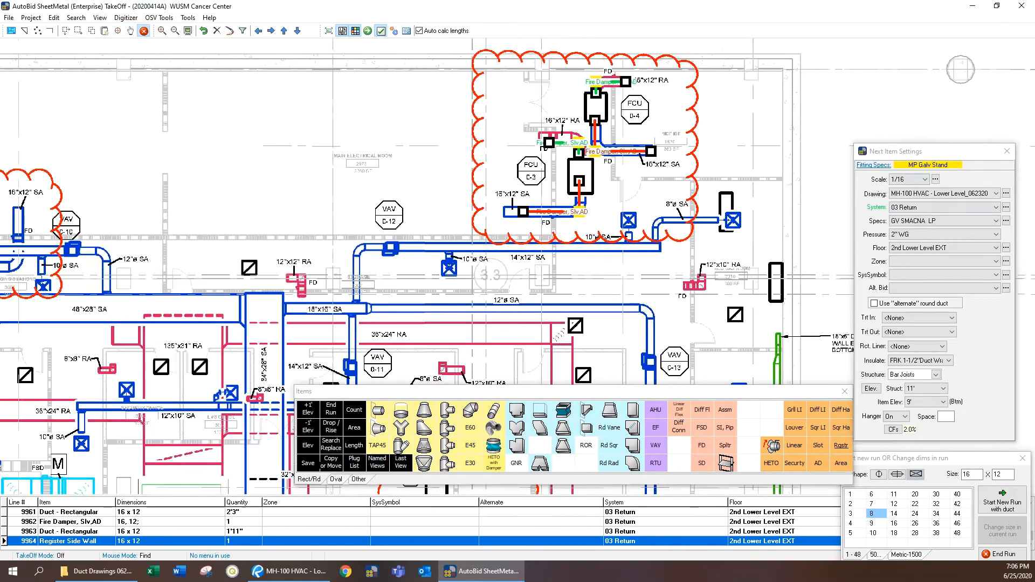
left_click(91, 31)
left_click_drag(589, 130, 720, 202)
left_click(527, 383)
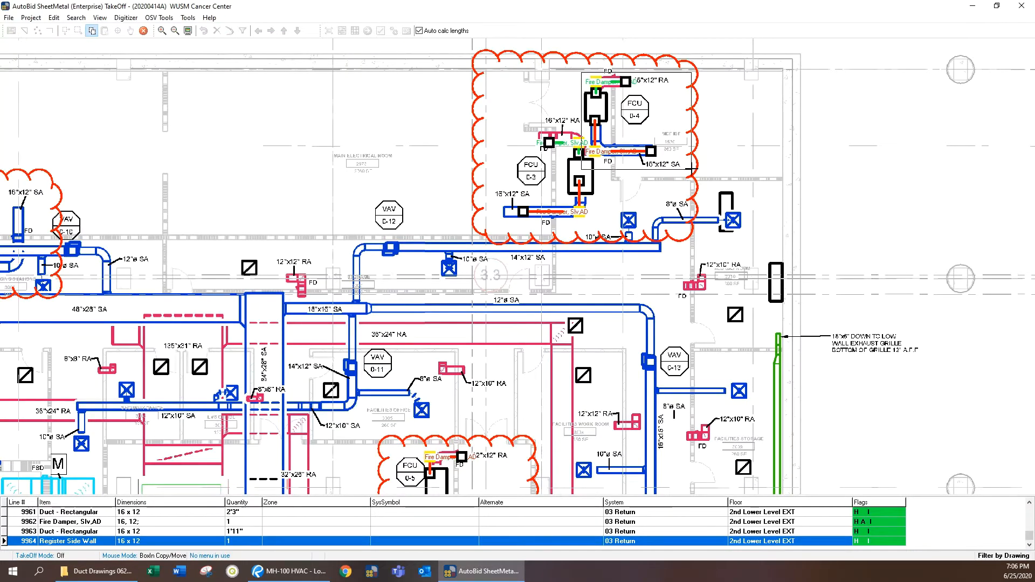
left_click_drag(690, 160, 693, 161)
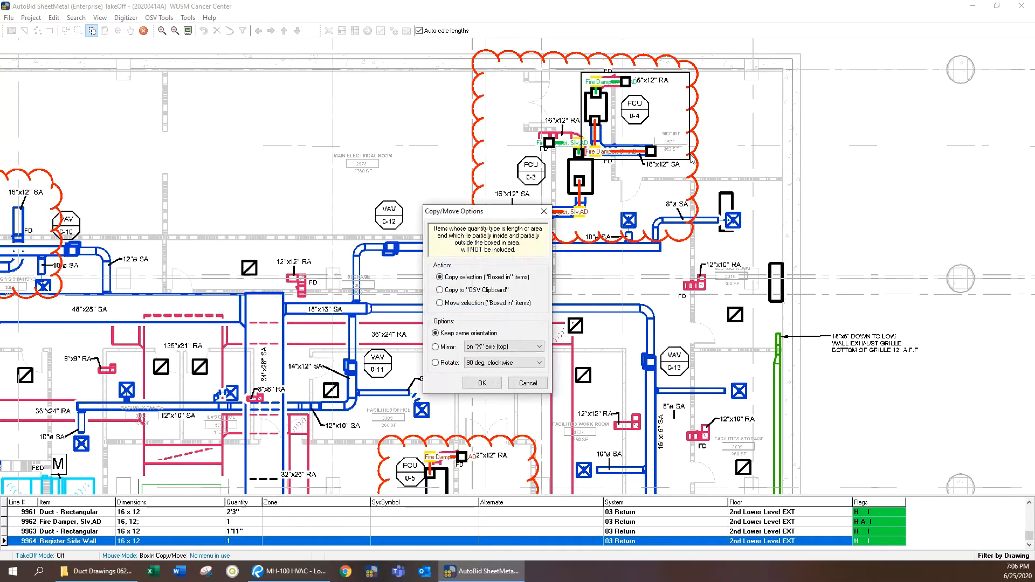
left_click(512, 366)
left_click(507, 381)
left_click(485, 384)
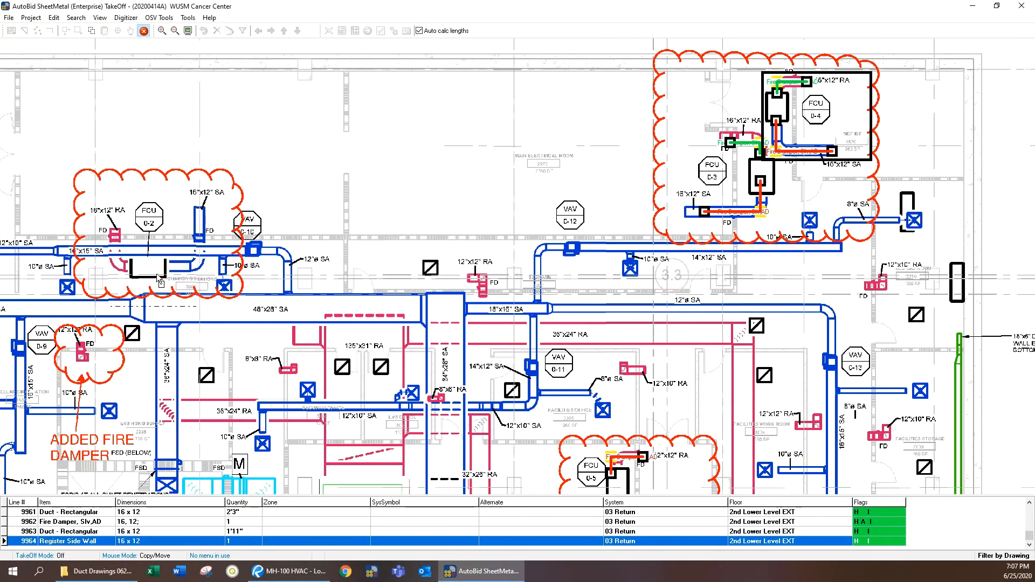
left_click(158, 276)
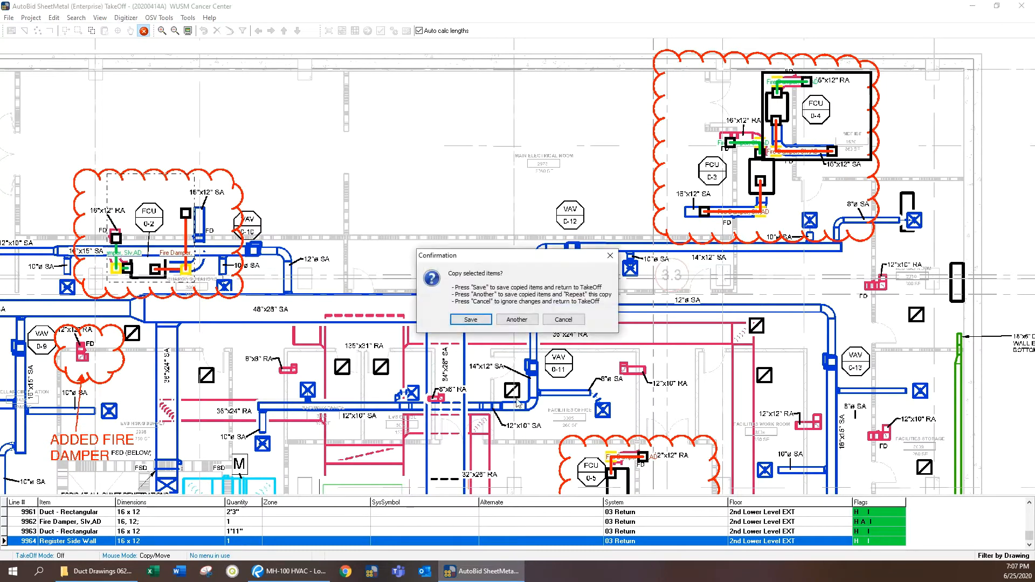
left_click(469, 319)
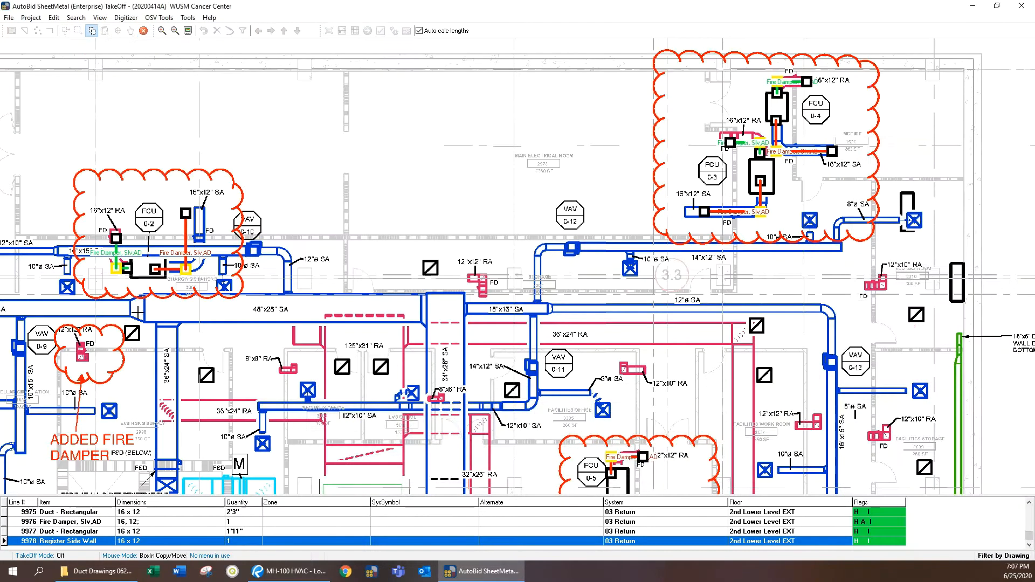
Move the copied FCU 0-2 supply run, keeping its orientation, onto the drawn 16"x12" SA duct and save the change
left_click_drag(179, 272, 220, 194)
left_click(446, 302)
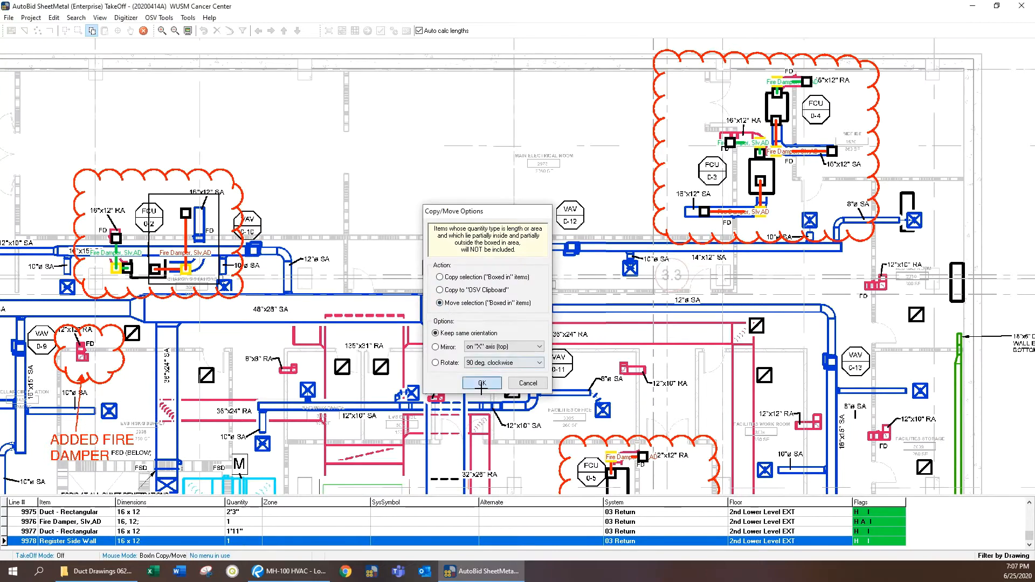
left_click(480, 383)
left_click(169, 268)
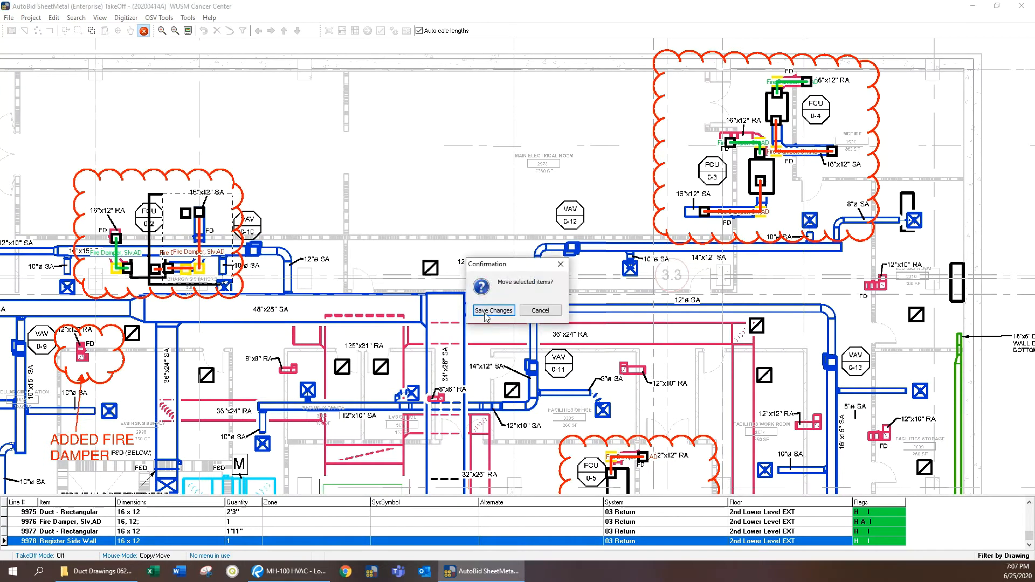
left_click(495, 314)
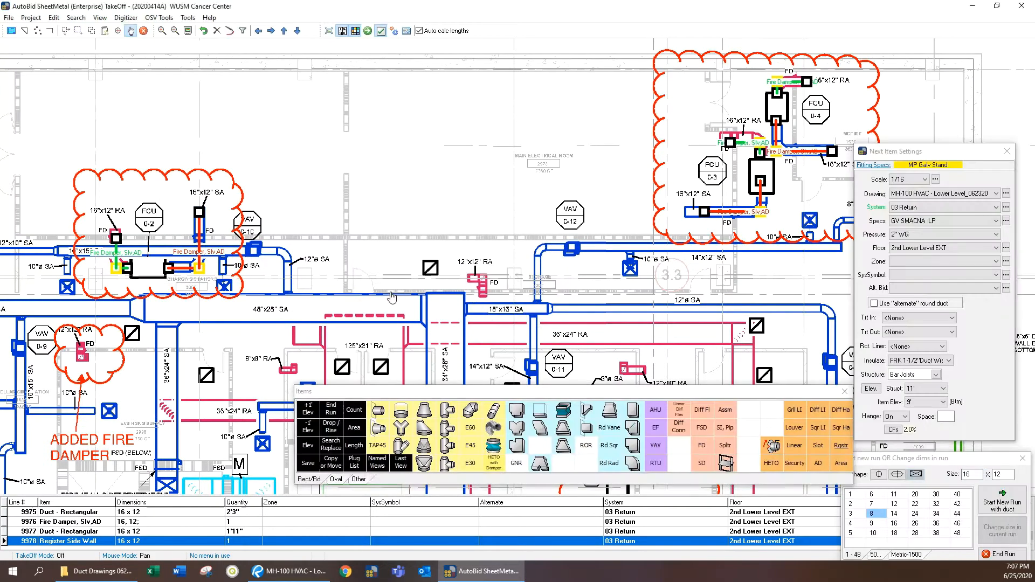
Compare the clouded "Added Fire Damper" location by VAV 0-9 with drawing MH-100_04062020, then return to MH-100 HVAC - Lower Level_062320
left_click_drag(81, 431, 157, 247)
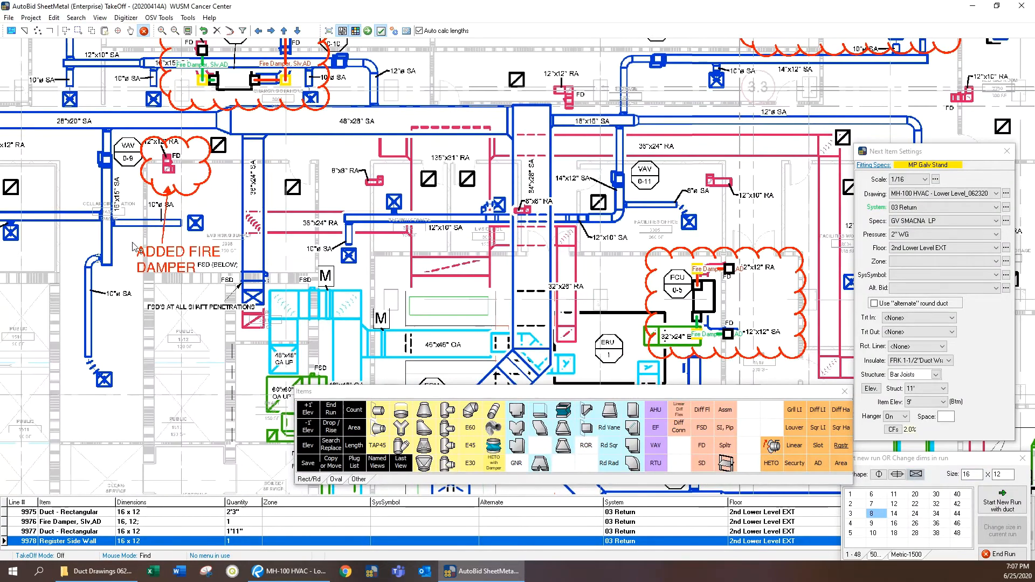
scroll(157, 247, "up", 2)
scroll(158, 250, "up", 4)
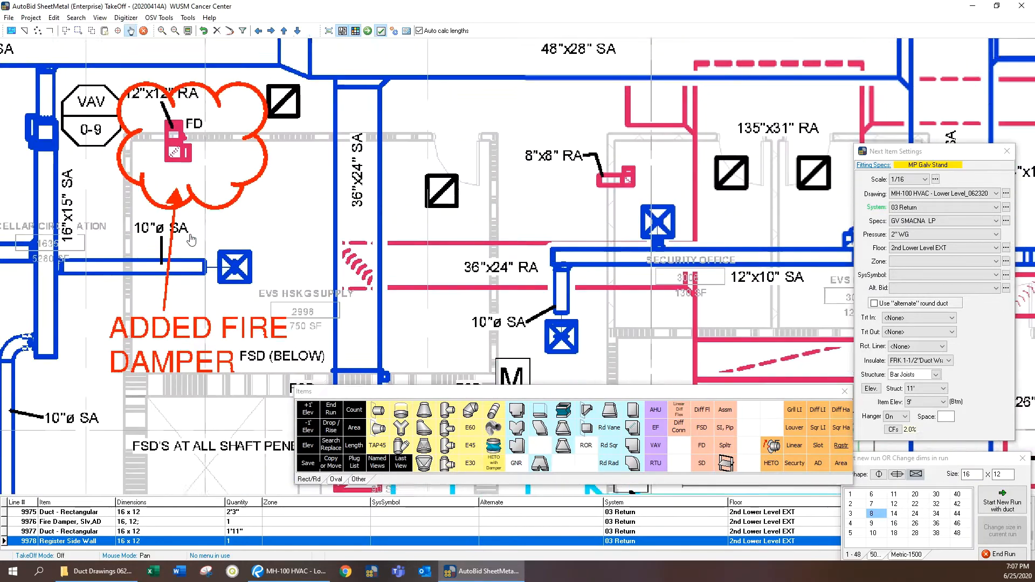
scroll(186, 246, "up", 1)
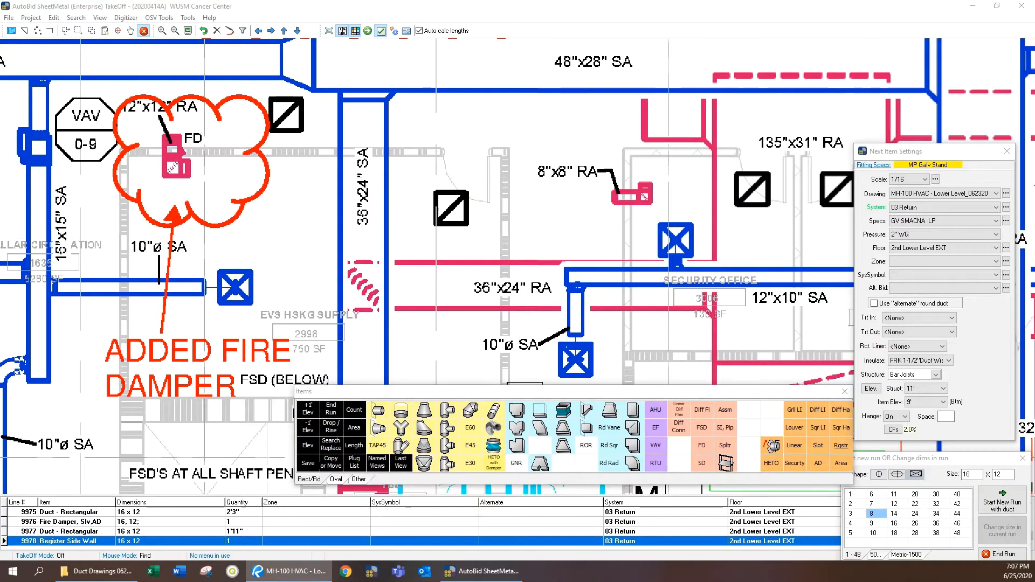
left_click(947, 195)
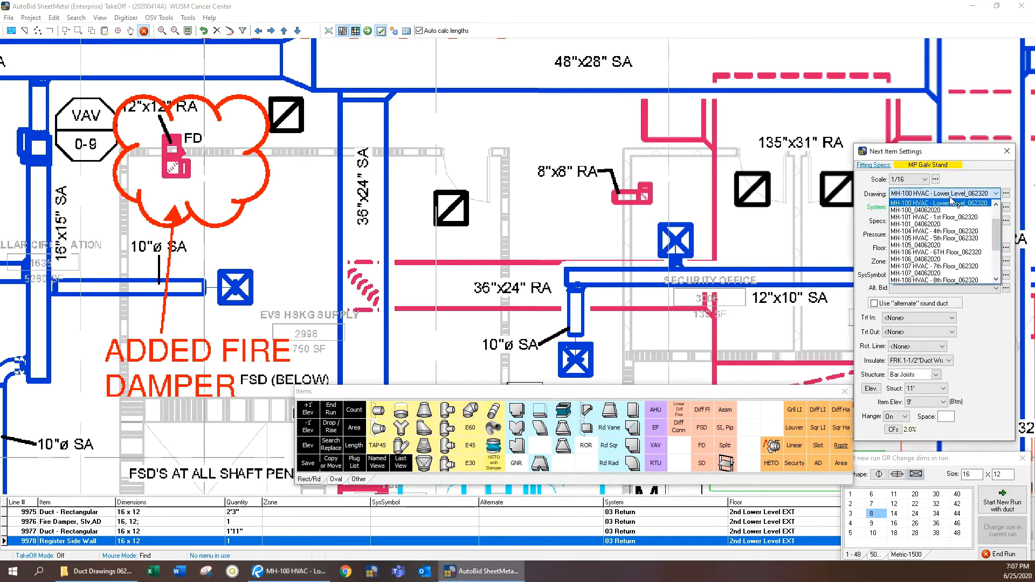
left_click(941, 218)
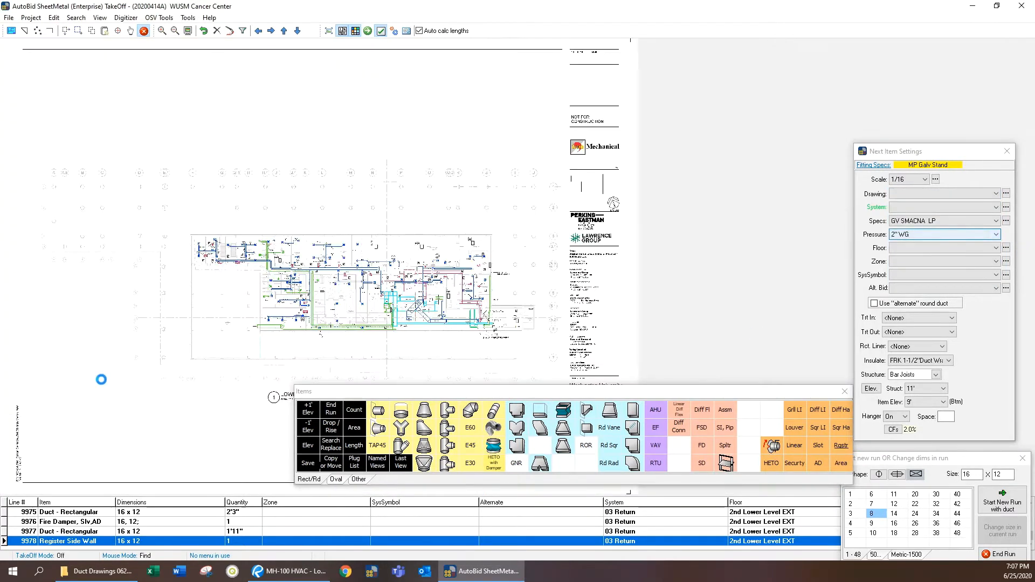
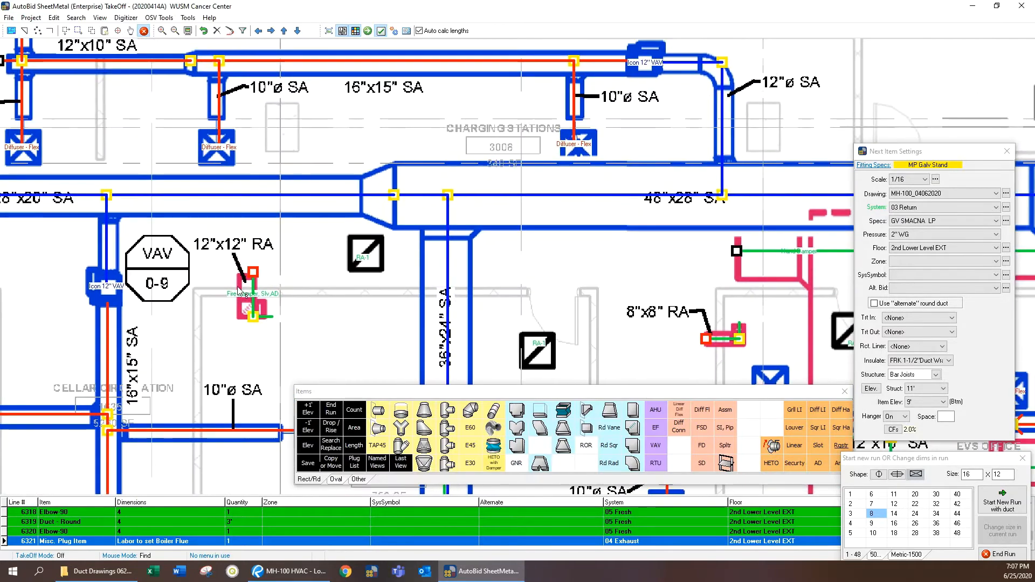
left_click(943, 195)
left_click(924, 204)
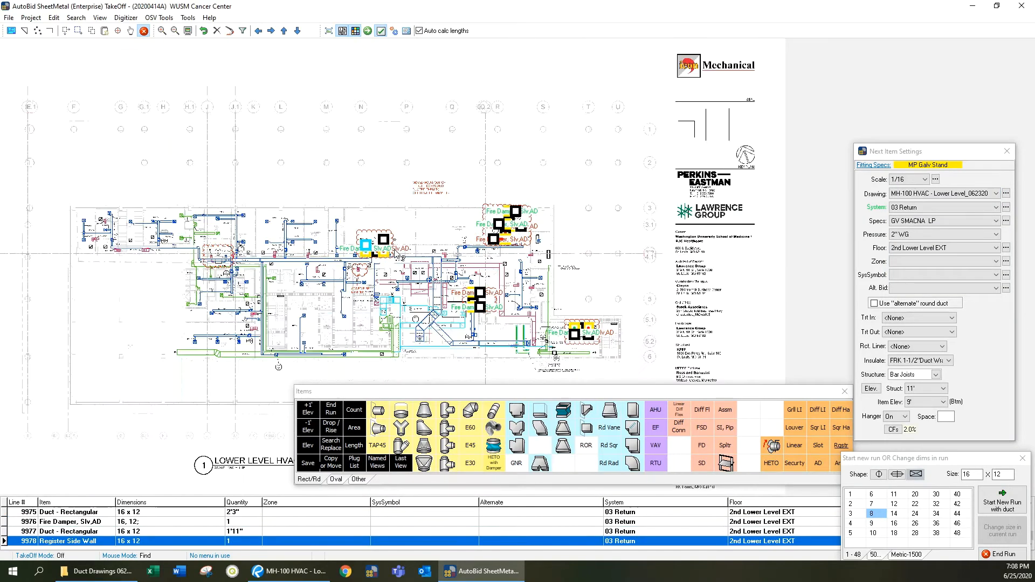
Add a sticky note reading "Done" over the added fire damper cloud beside VAV 0-9 and end the run
left_click(93, 33)
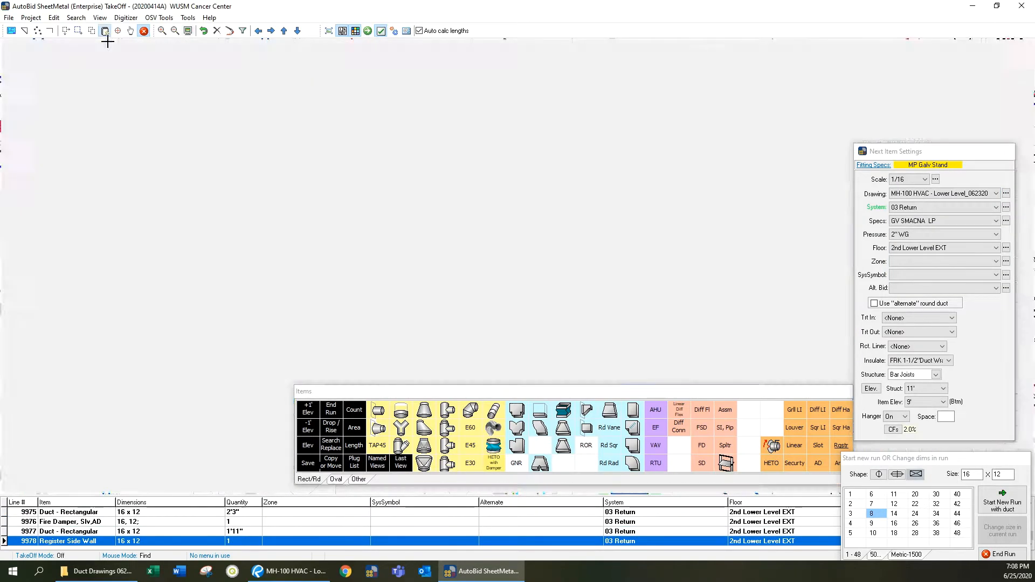
left_click(367, 214)
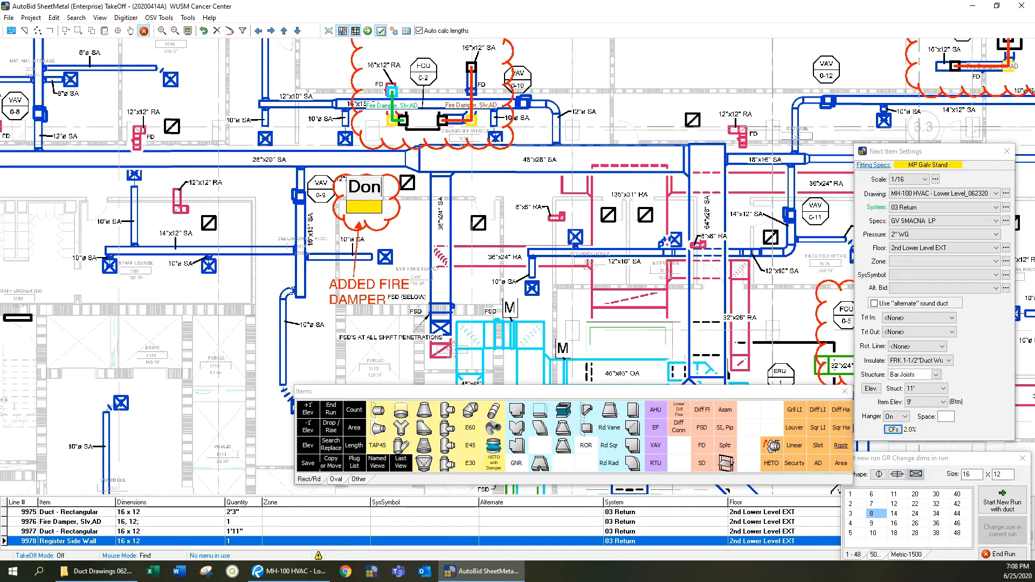
right_click(423, 196)
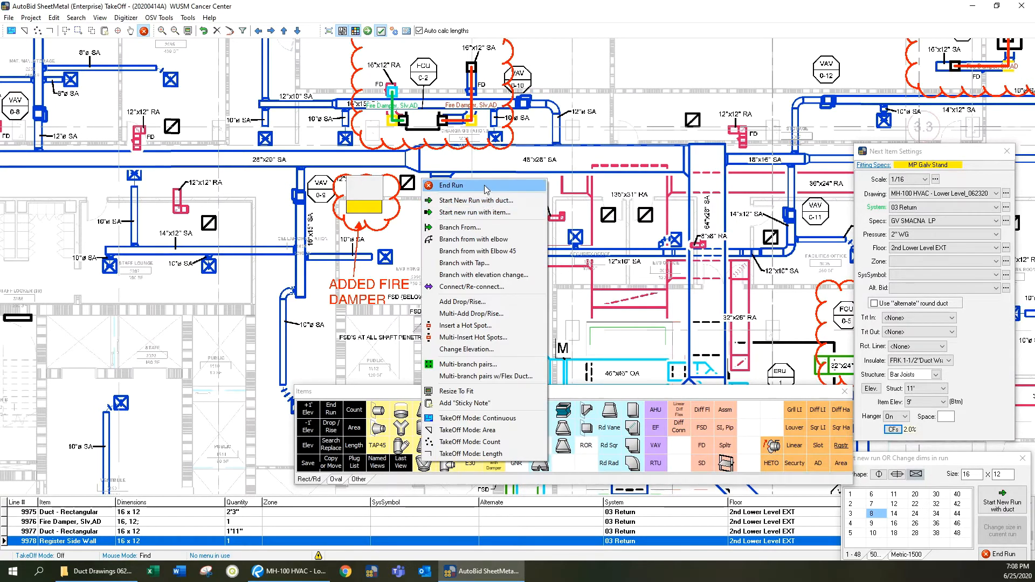
left_click(431, 186)
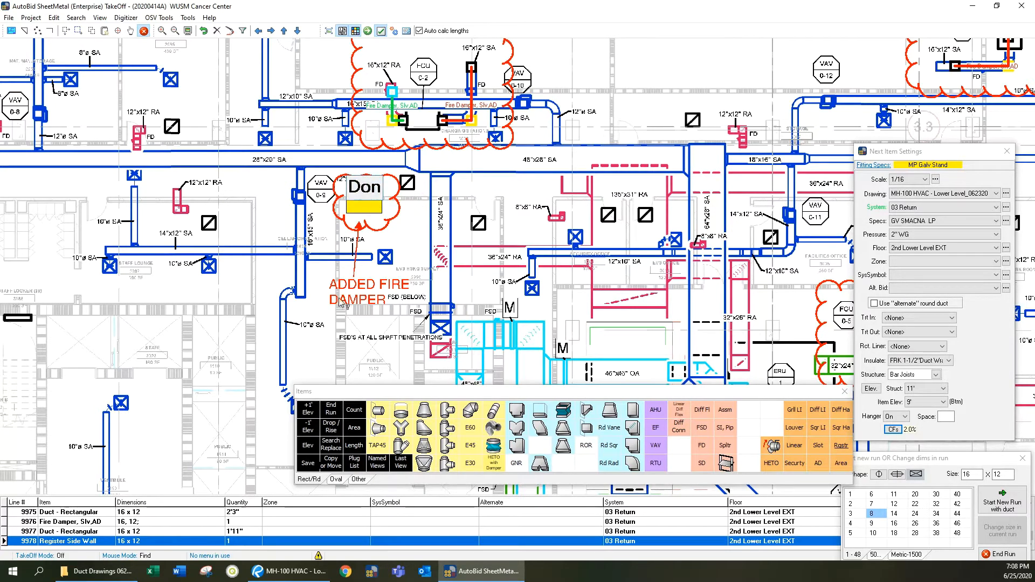
Widen the sticky note beside VAV 0-9 until the word "Done" fits on one line
right_click(512, 169)
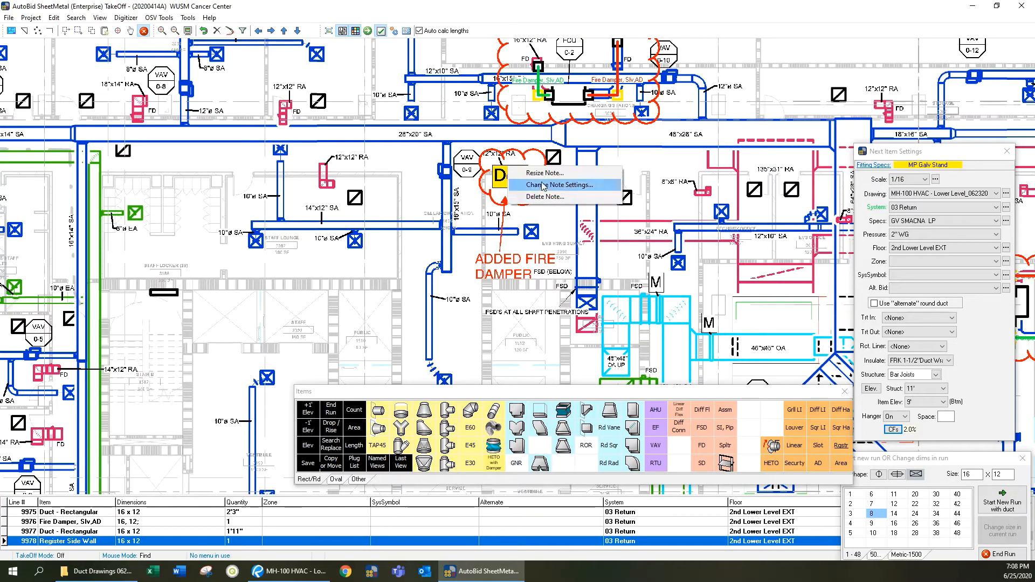
left_click(544, 173)
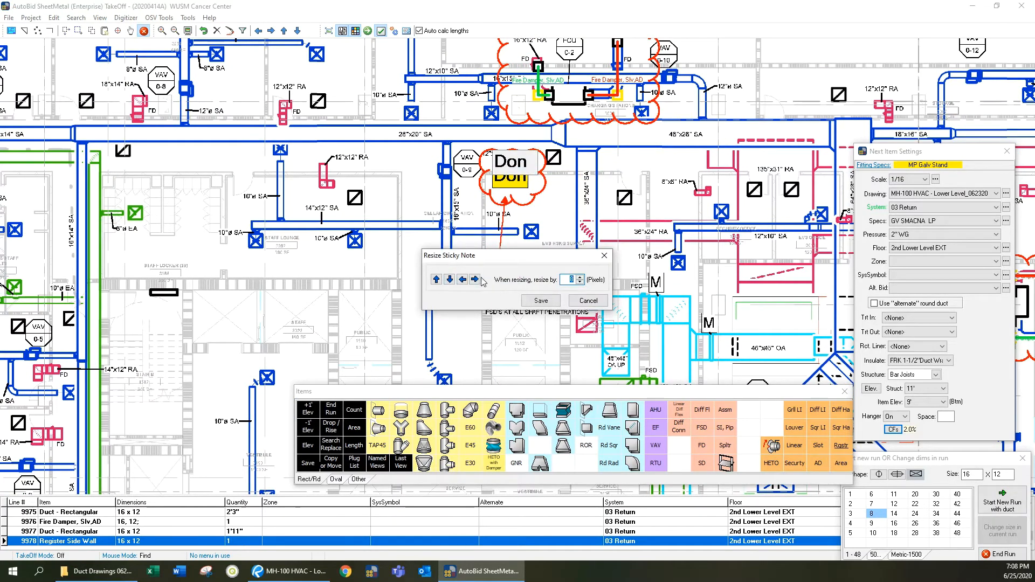
left_click(549, 301)
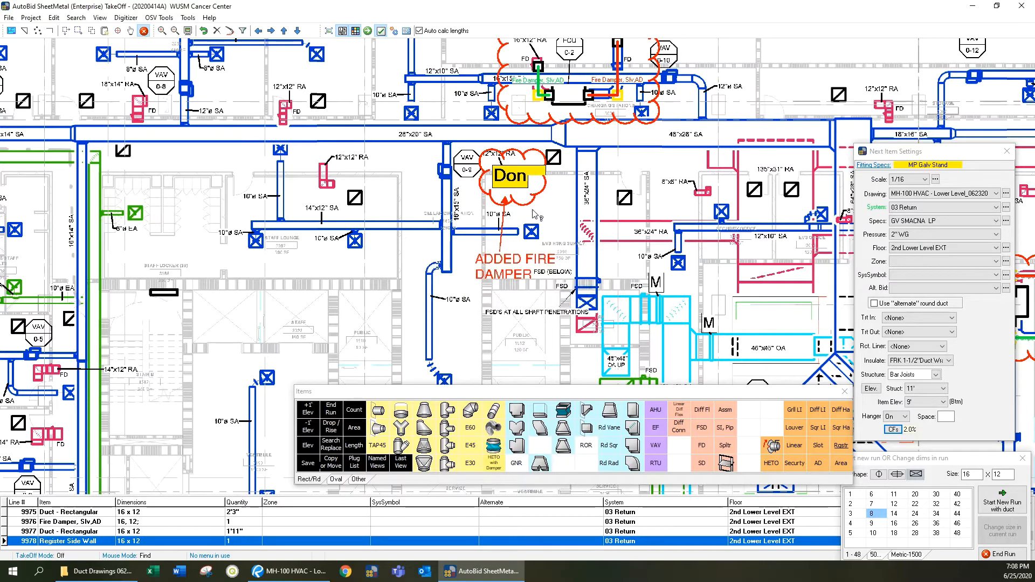
right_click(534, 239)
left_click(533, 174)
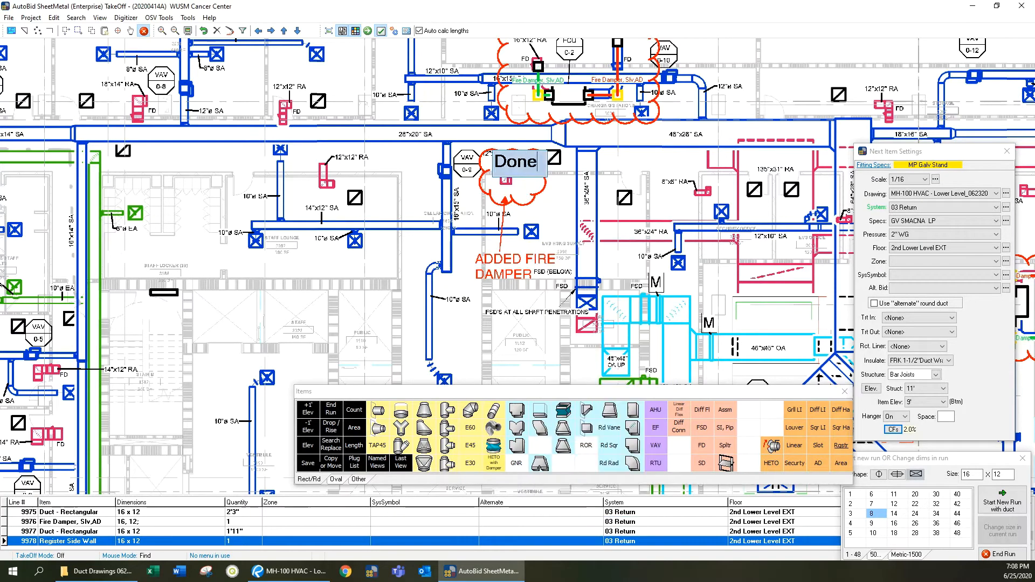
right_click(606, 168)
left_click(642, 174)
Increase the height of the "Done" sticky note and save its new size
right_click(467, 205)
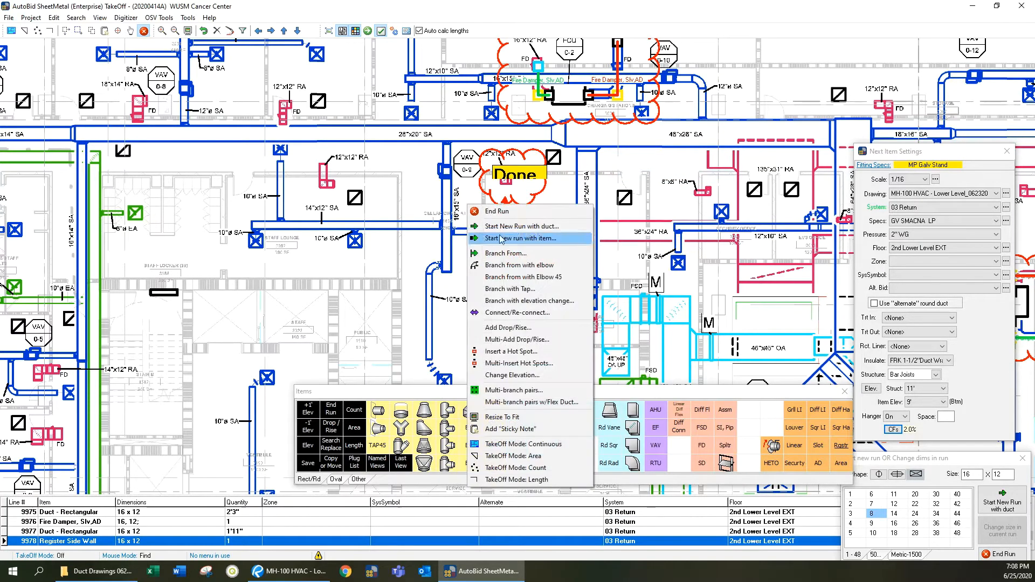
right_click(517, 151)
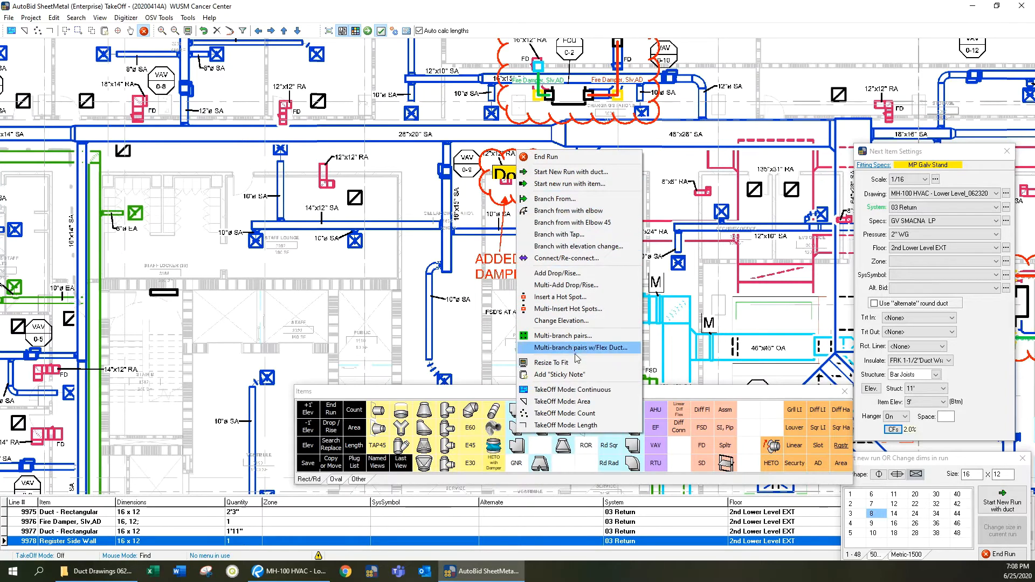
left_click(509, 184)
right_click(526, 171)
left_click(569, 177)
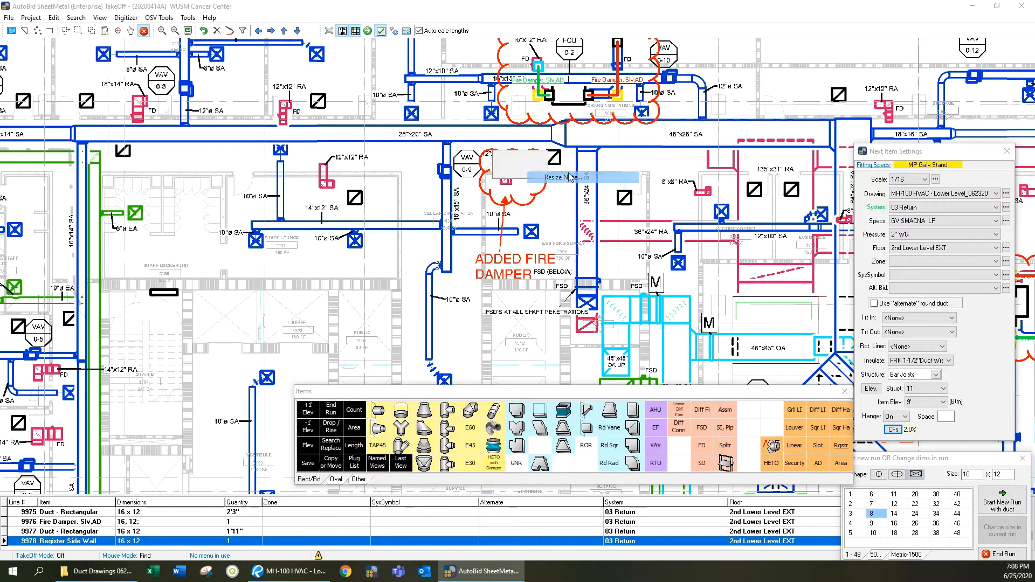
left_click(452, 281)
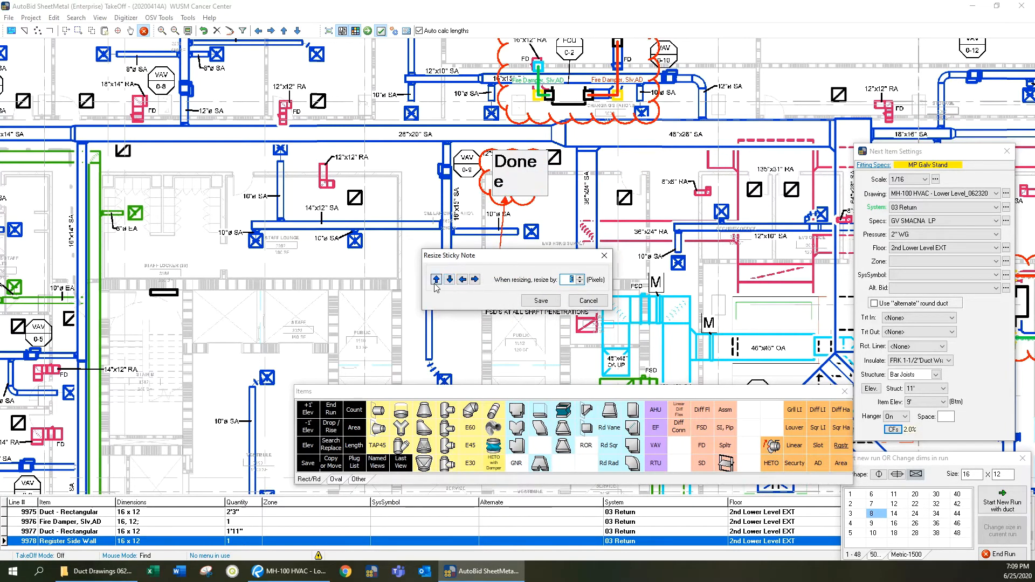
left_click(545, 301)
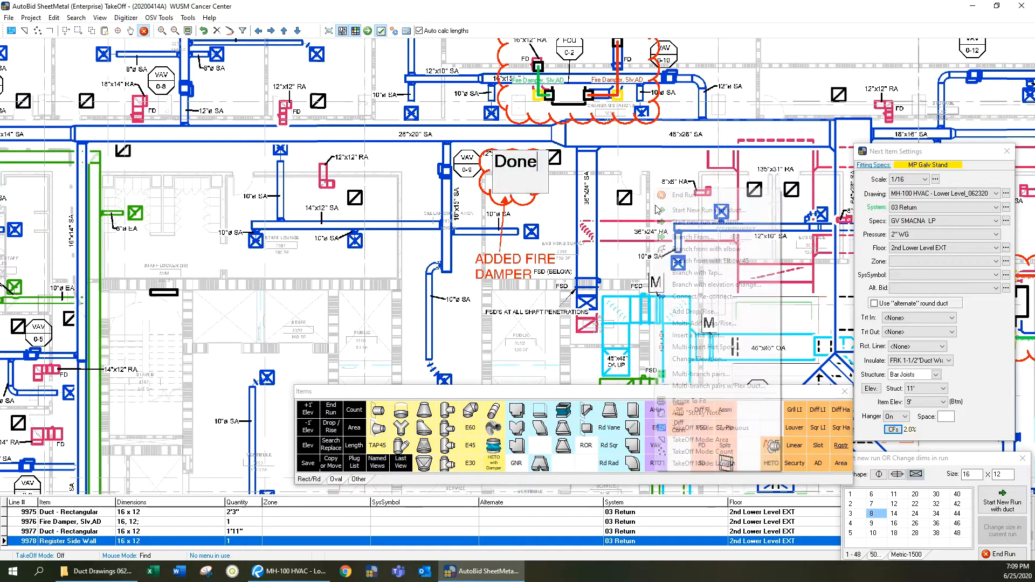
Start a 12 x 12 run on system 03 Return with a Flex Connector at FCU 0-1 and route it through an elbow to the 12"x12" RA register
scroll(402, 314, "down", 1)
scroll(379, 289, "down", 1)
mouse_move(243, 233)
left_mouse_down()
mouse_move(371, 246)
mouse_move(336, 302)
left_mouse_up()
scroll(254, 280, "up", 4)
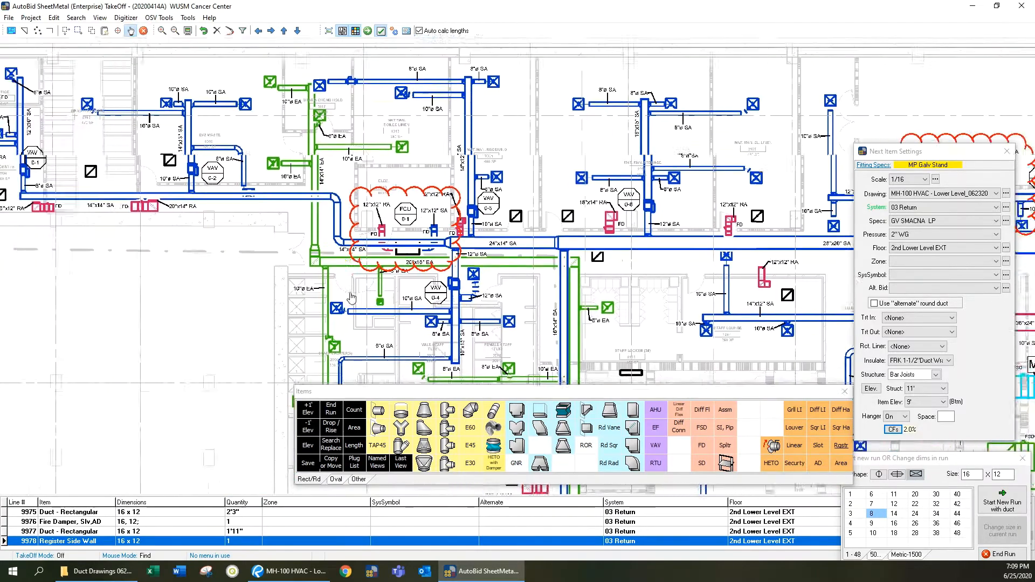
scroll(199, 200, "up", 4)
mouse_move(293, 205)
left_mouse_down()
mouse_move(227, 295)
mouse_move(226, 354)
left_mouse_up()
scroll(230, 203, "up", 1)
right_click(271, 170)
left_click(340, 203)
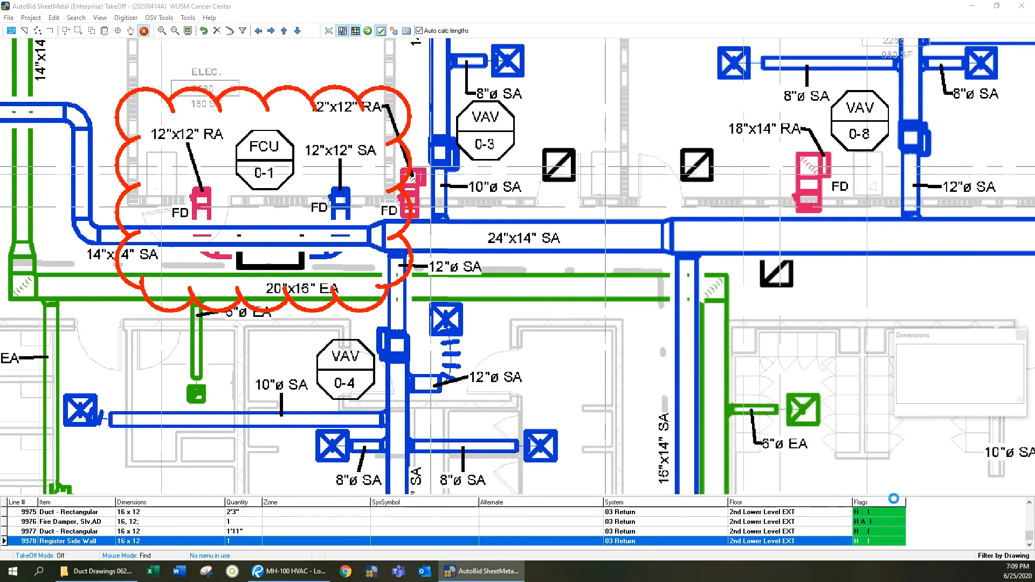
left_click(757, 486)
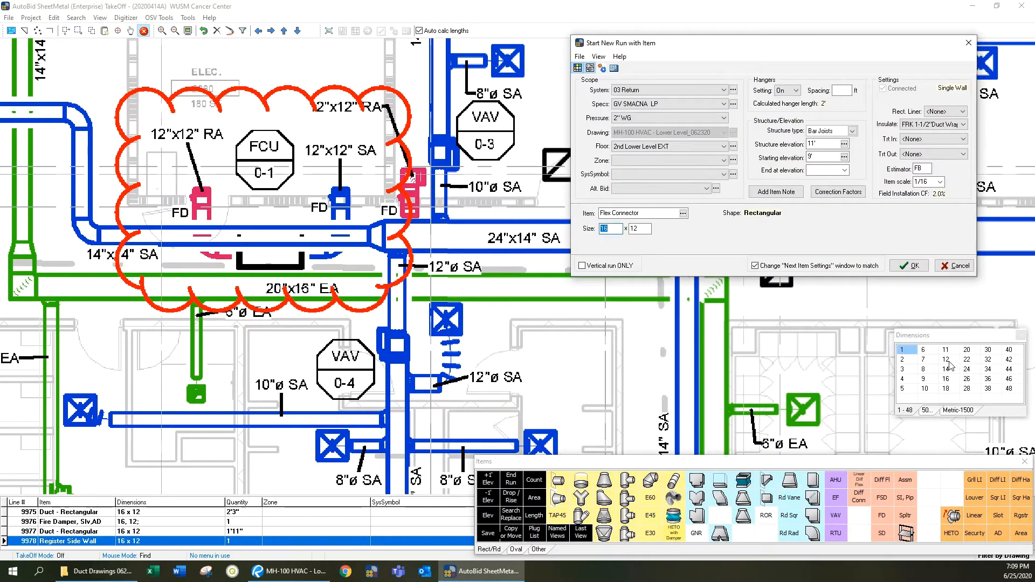
key("Return")
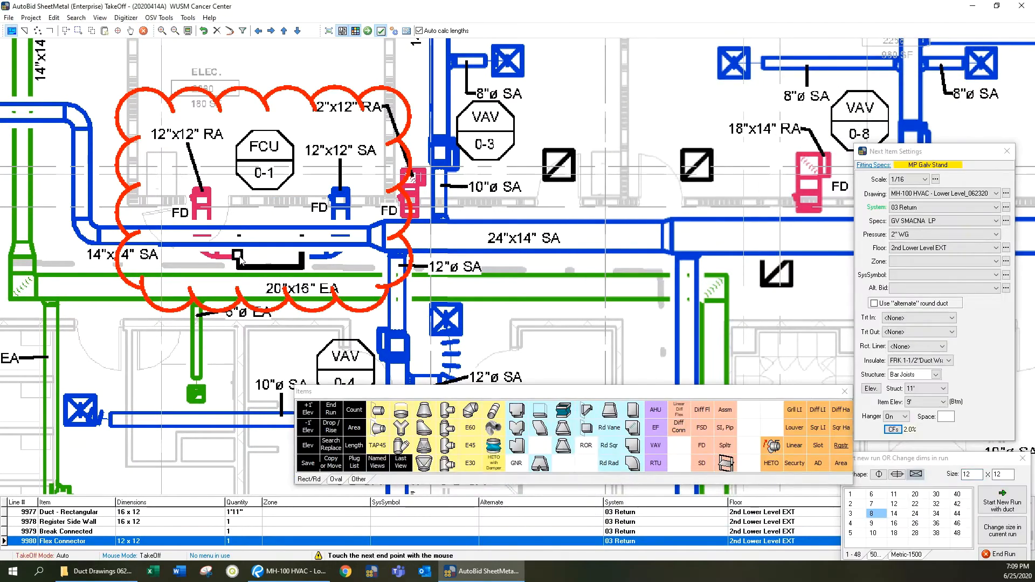
left_click(201, 257)
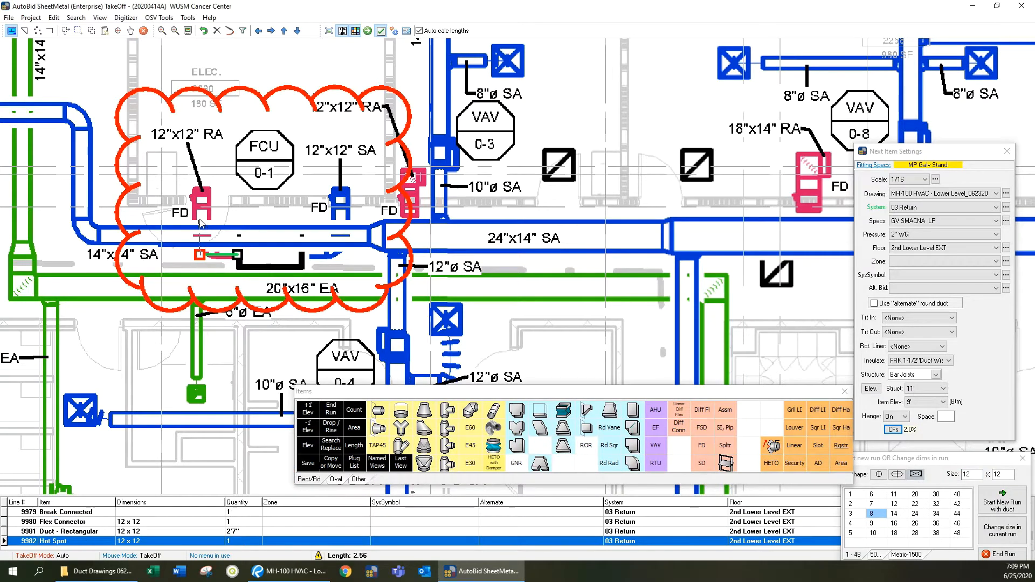
left_click(201, 201)
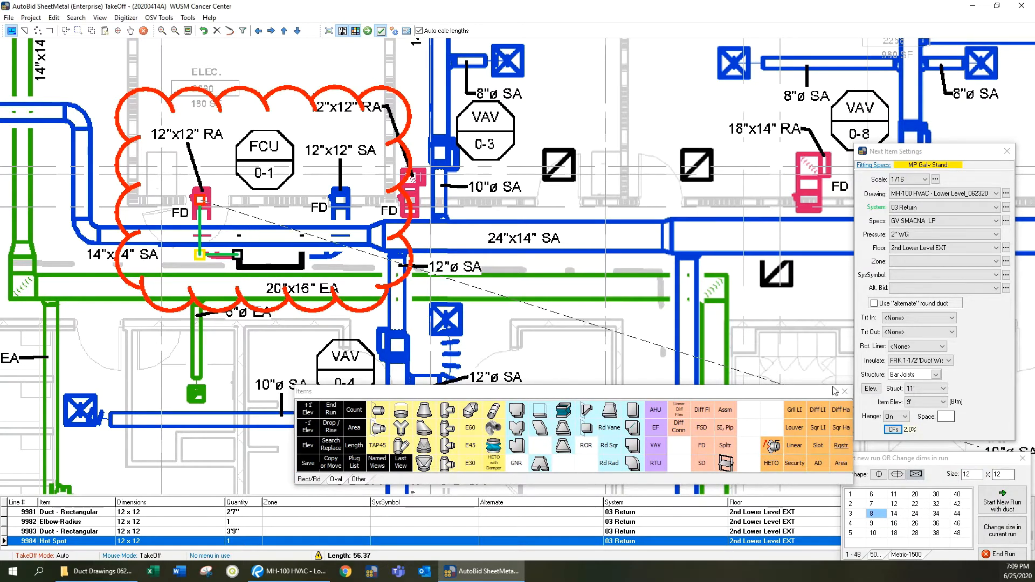
Add a sleeved fire damper to the 12 x 12 return run, finish it with a side wall register at the RA opening, and end the run
left_click(700, 447)
left_click(910, 136)
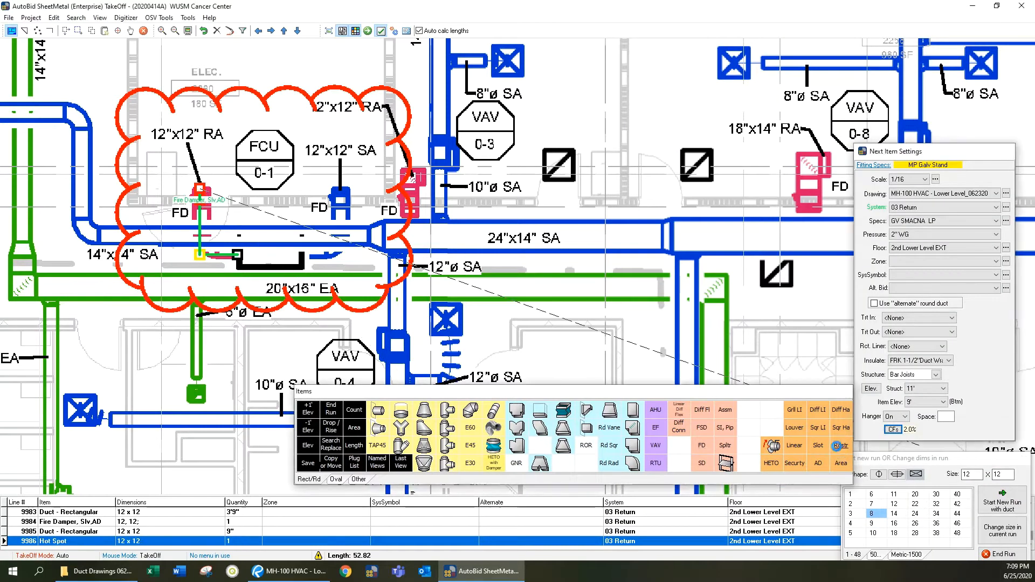
left_click(200, 190)
left_click(910, 136)
right_click(345, 167)
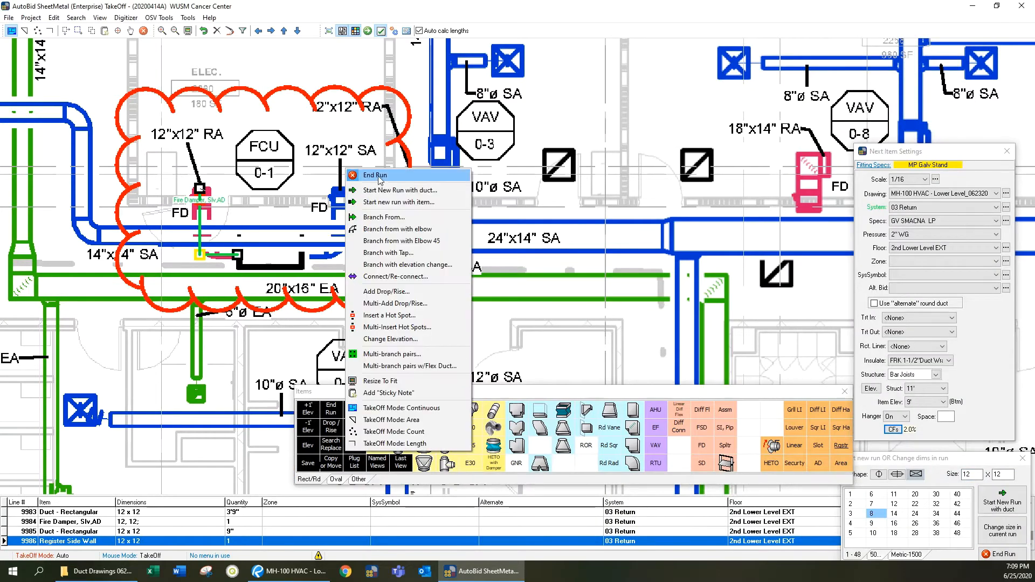
left_click(364, 175)
Copy the boxed-in FCU 0-1 return run, mirrored on the "Y" axis (right side), to create the 12"x12" SA run
left_click(92, 31)
left_click_drag(170, 172, 270, 275)
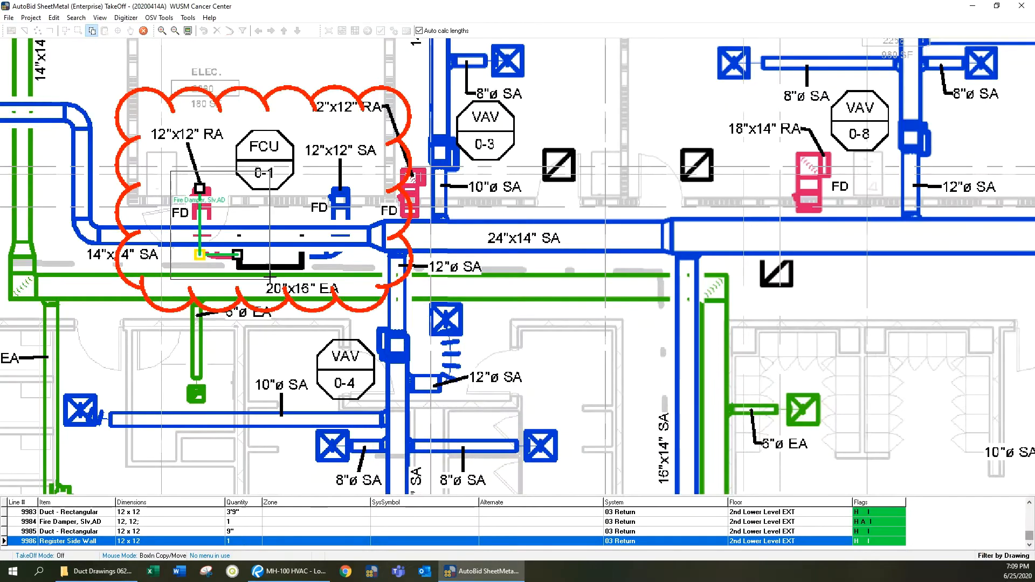
left_click(483, 382)
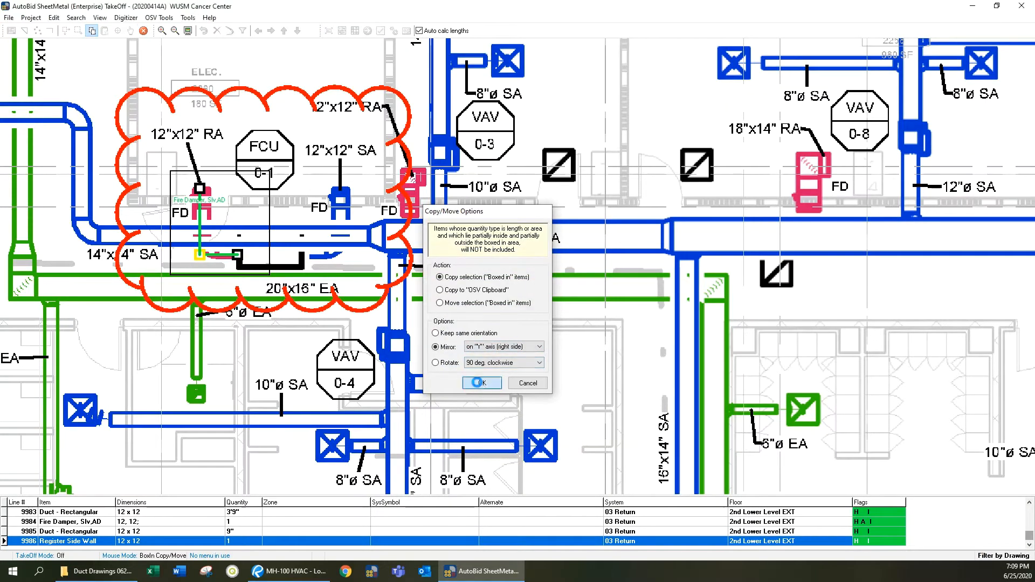
left_click(468, 321)
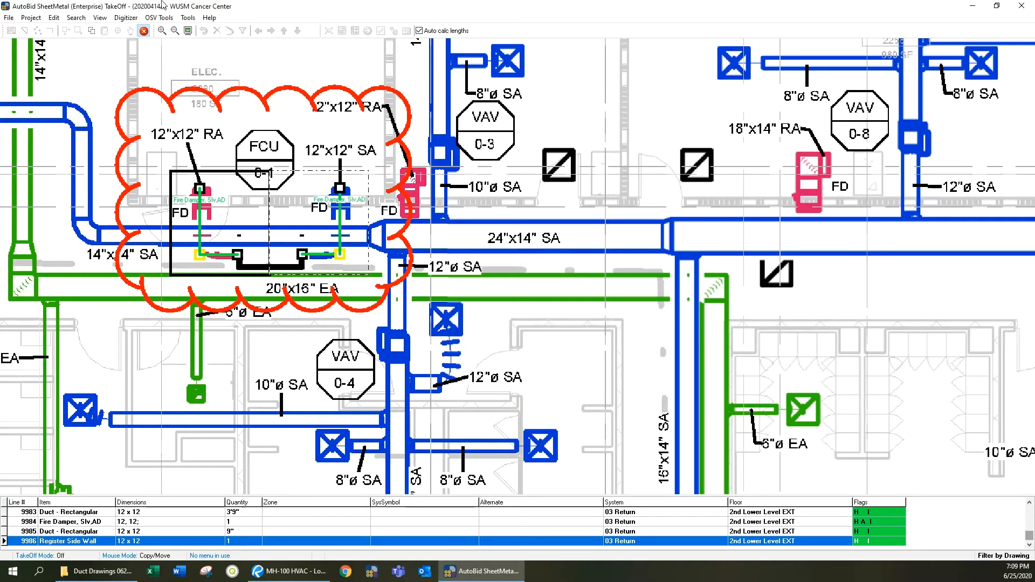
Box in the mirrored run at the 12"x12" SA opening and change its system setting to 02 LP Supply
left_click_drag(282, 160, 382, 265)
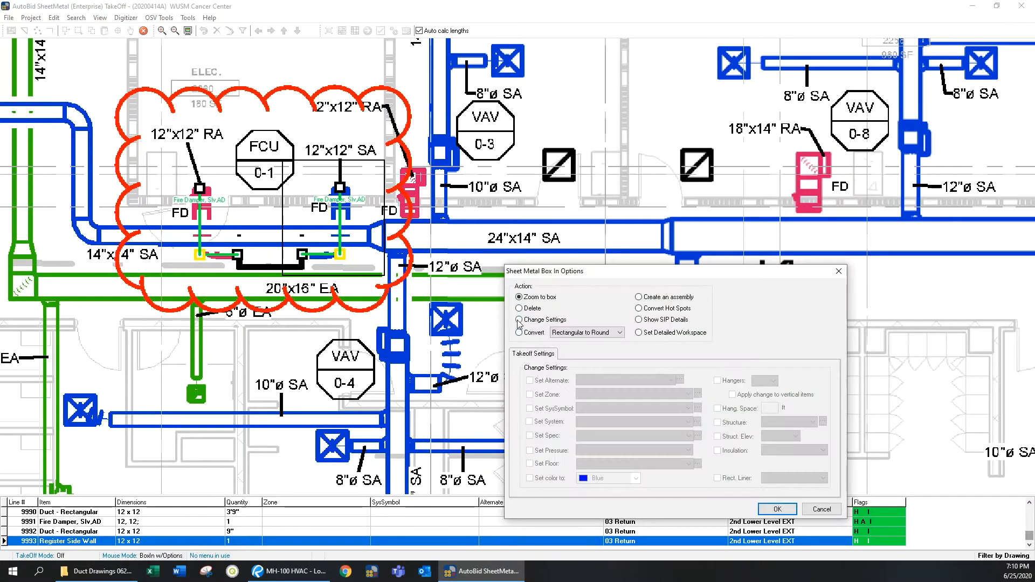
left_click(519, 320)
left_click(588, 422)
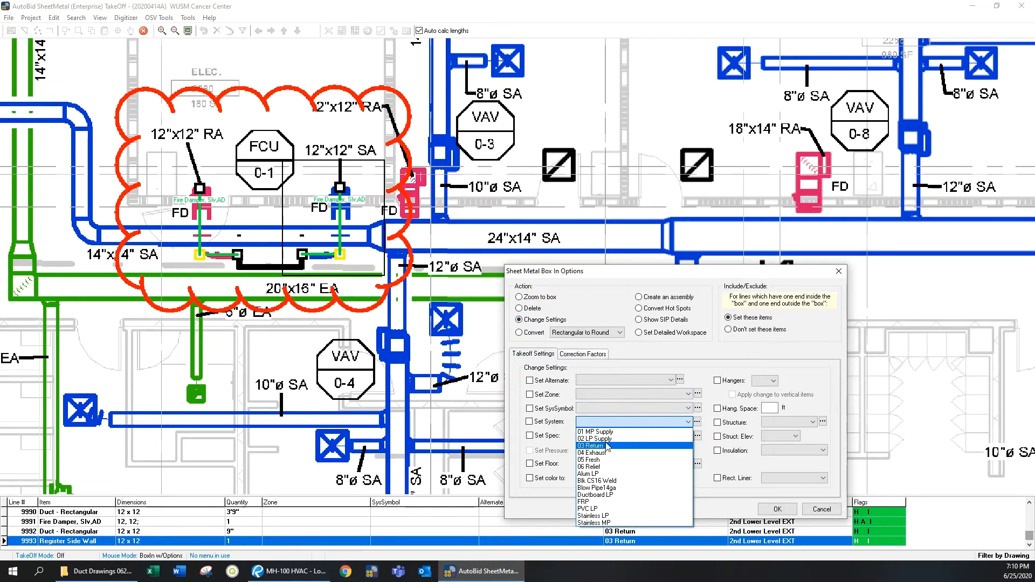
left_click(605, 439)
left_click(495, 309)
left_click(777, 510)
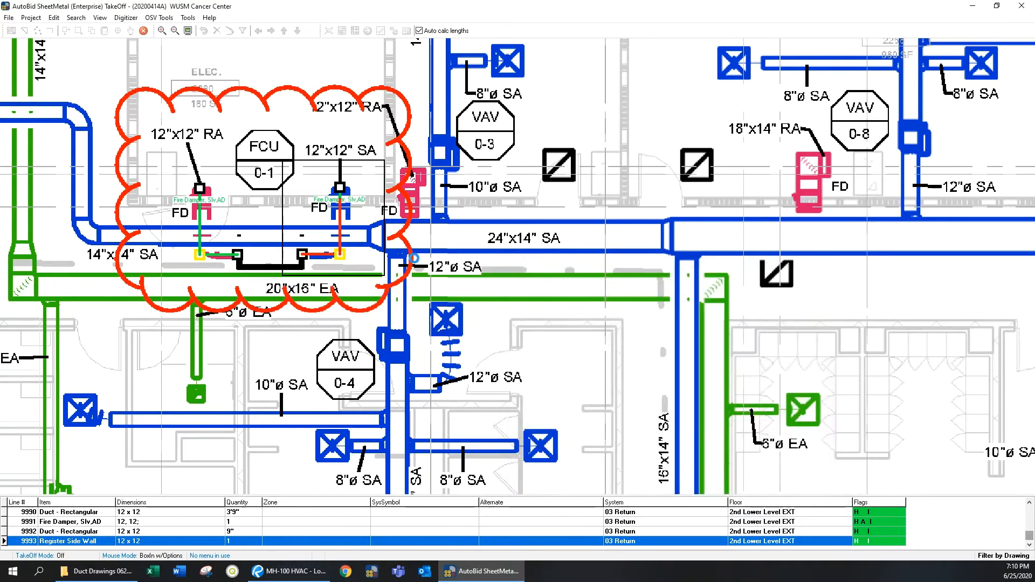
left_click(521, 311)
right_click(542, 266)
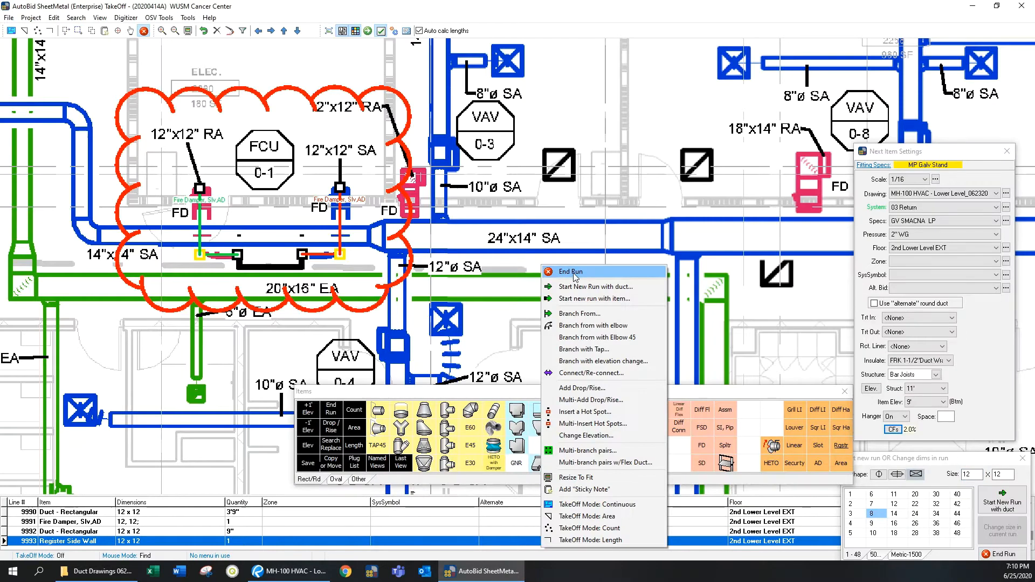
End the current duct run
left_click(575, 276)
Look over the clouded revisions across the lower level HVAC plan to check which ones have been taken off
scroll(517, 276, "down", 4)
mouse_move(545, 205)
left_mouse_down()
mouse_move(751, 157)
mouse_move(361, 202)
mouse_move(240, 92)
left_mouse_up()
left_click_drag(253, 291, 158, 46)
left_click_drag(453, 305, 137, 216)
mouse_move(588, 66)
left_mouse_down()
mouse_move(329, 263)
mouse_move(309, 139)
left_mouse_up()
left_click_drag(639, 306, 267, 247)
left_click_drag(678, 151, 503, 268)
scroll(515, 265, "down", 1)
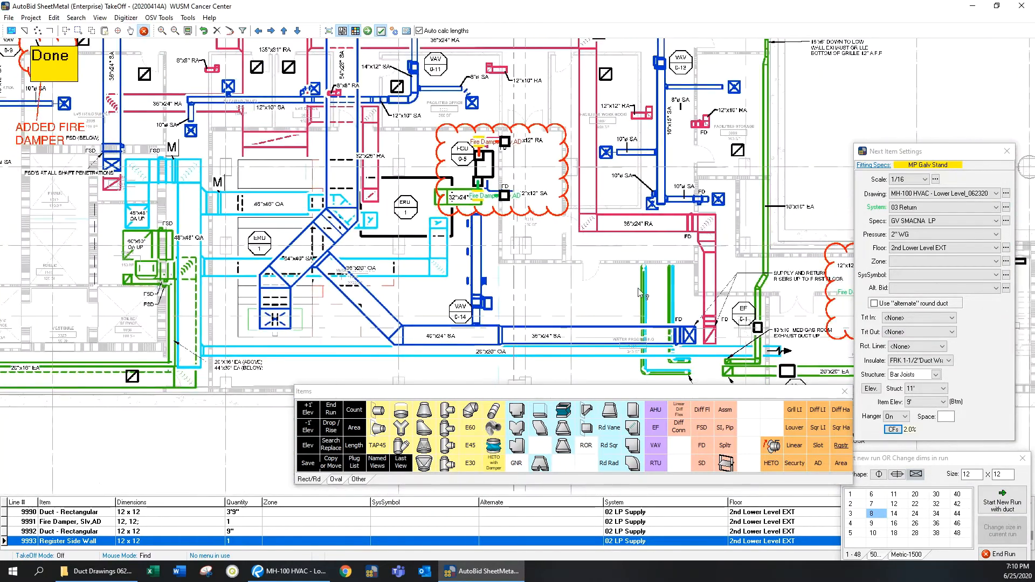
mouse_move(532, 66)
left_mouse_down()
mouse_move(556, 146)
mouse_move(420, 127)
left_mouse_up()
left_click_drag(540, 331, 348, 56)
scroll(557, 153, "down", 2)
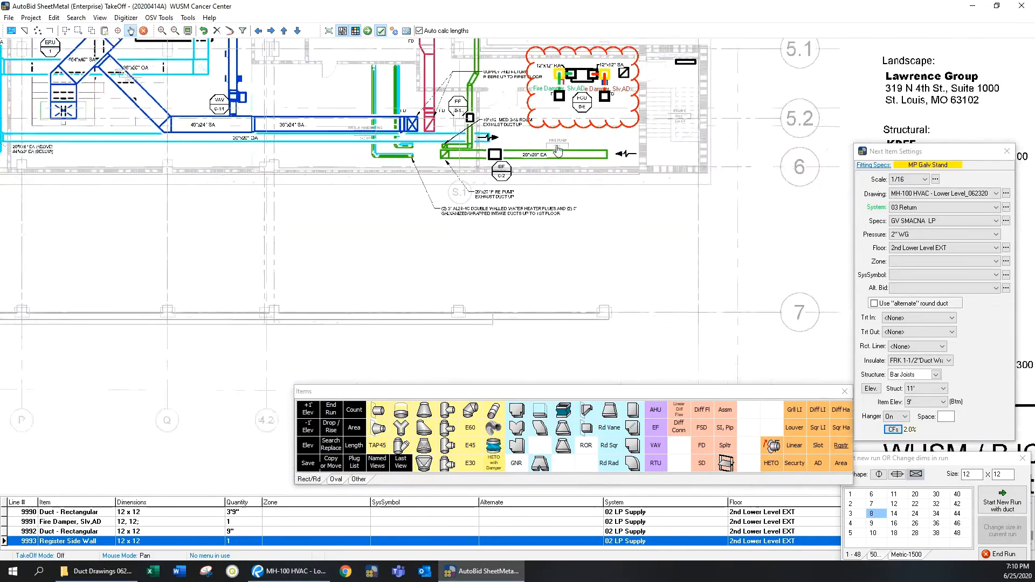
left_click_drag(557, 146, 499, 380)
left_click_drag(522, 114, 623, 343)
left_click_drag(543, 220, 600, 125)
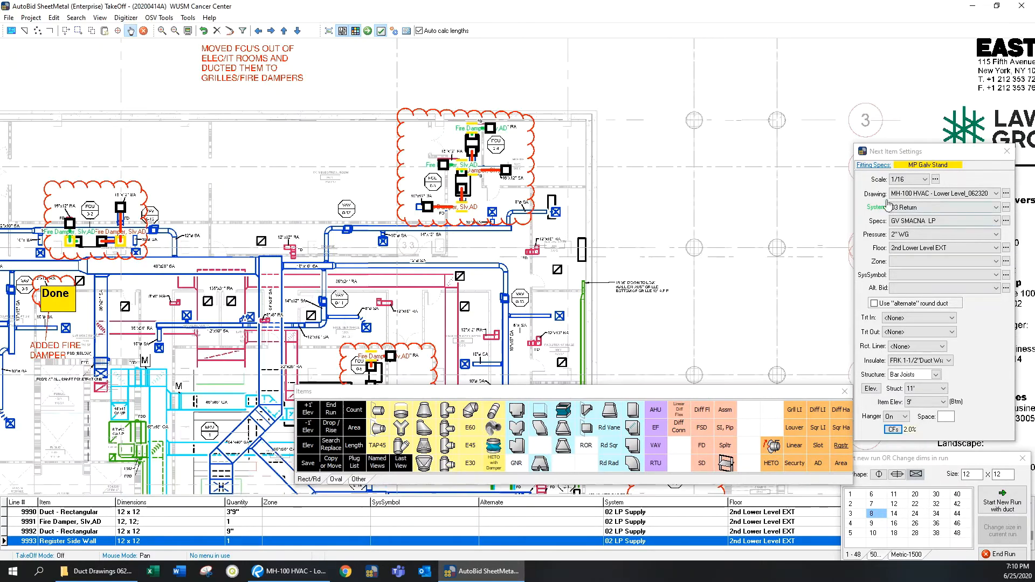
Switch the takeoff to the drawing MH-104 HVAC - 4th Floor_062320
left_click(936, 195)
left_click(996, 205)
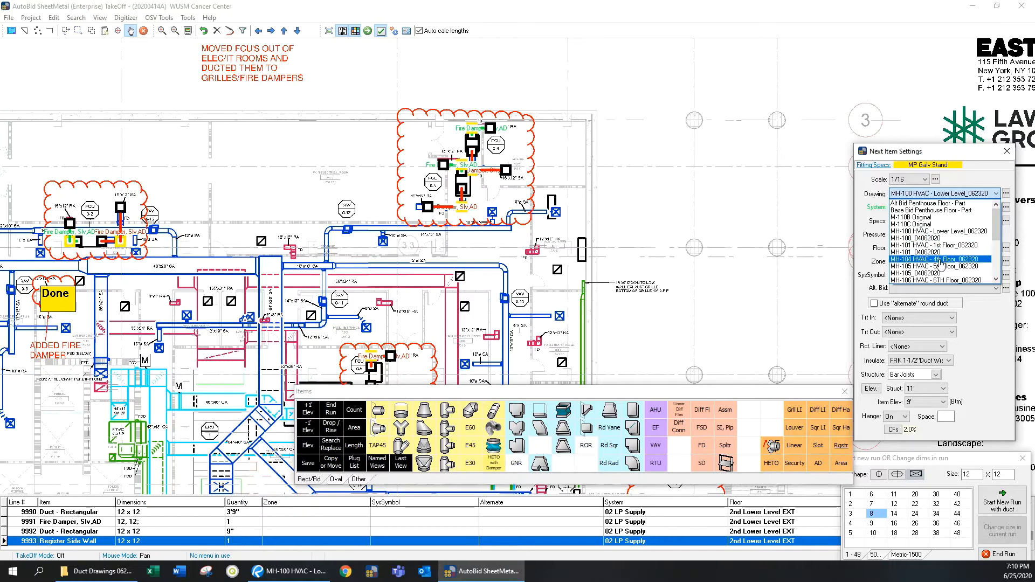
left_click(938, 260)
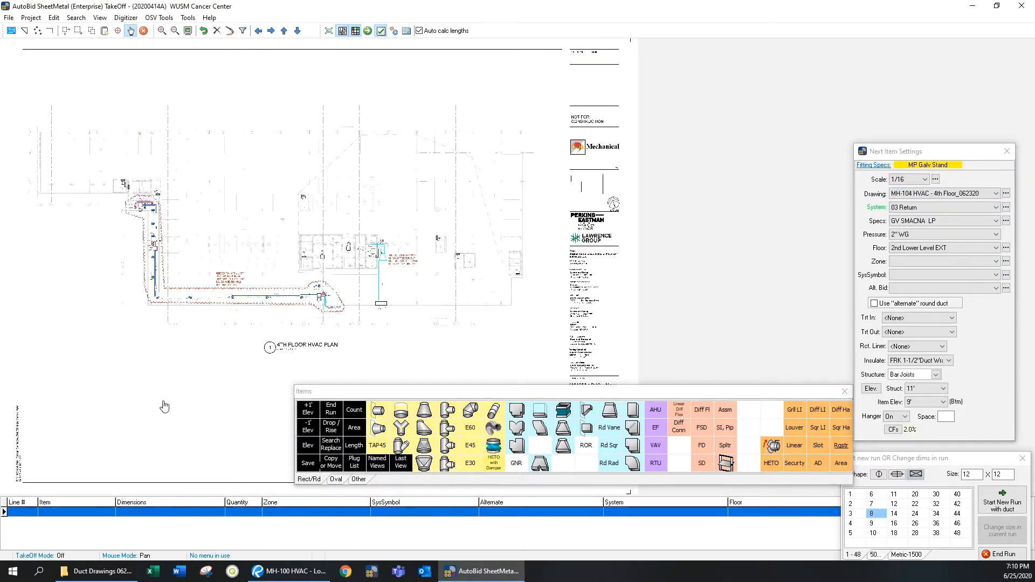
Examine the clouded additions and red revision notes across the 4th floor HVAC plan
scroll(232, 329, "up", 2)
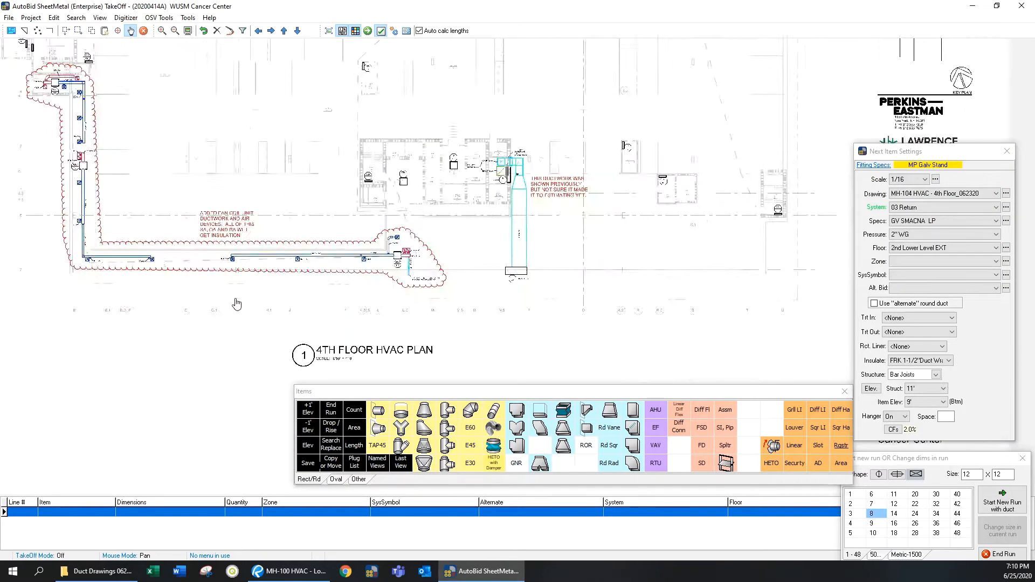
left_click_drag(236, 303, 536, 349)
scroll(536, 349, "up", 3)
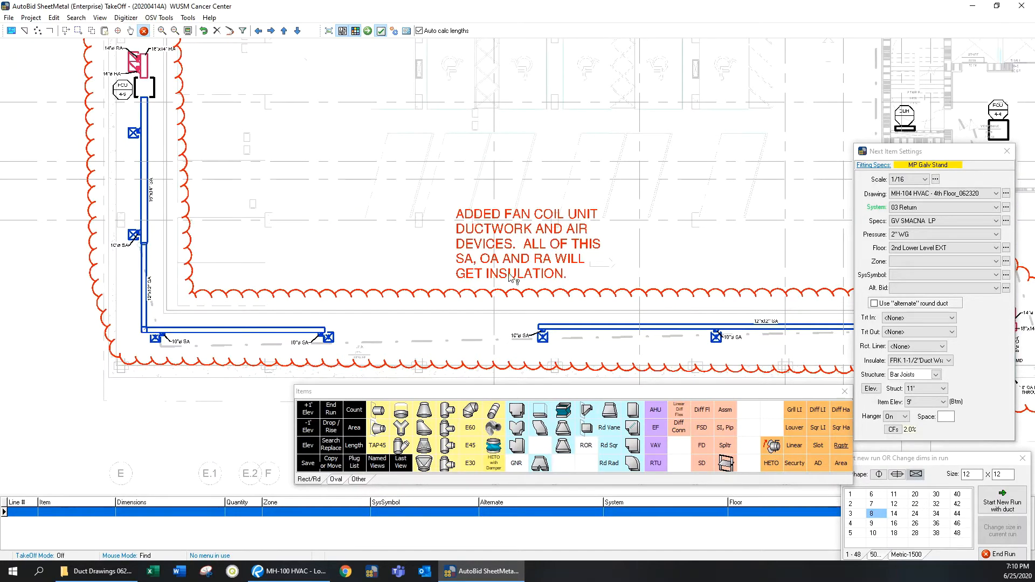
scroll(570, 281, "down", 3)
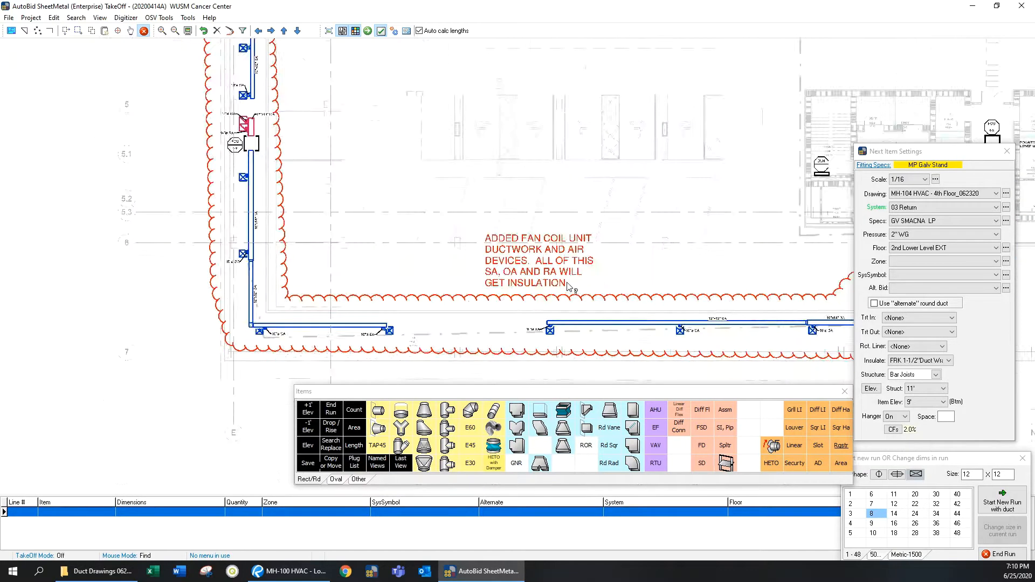
left_click_drag(570, 286, 86, 339)
scroll(502, 284, "up", 2)
left_click_drag(603, 285, 224, 211)
left_click_drag(292, 295, 238, 340)
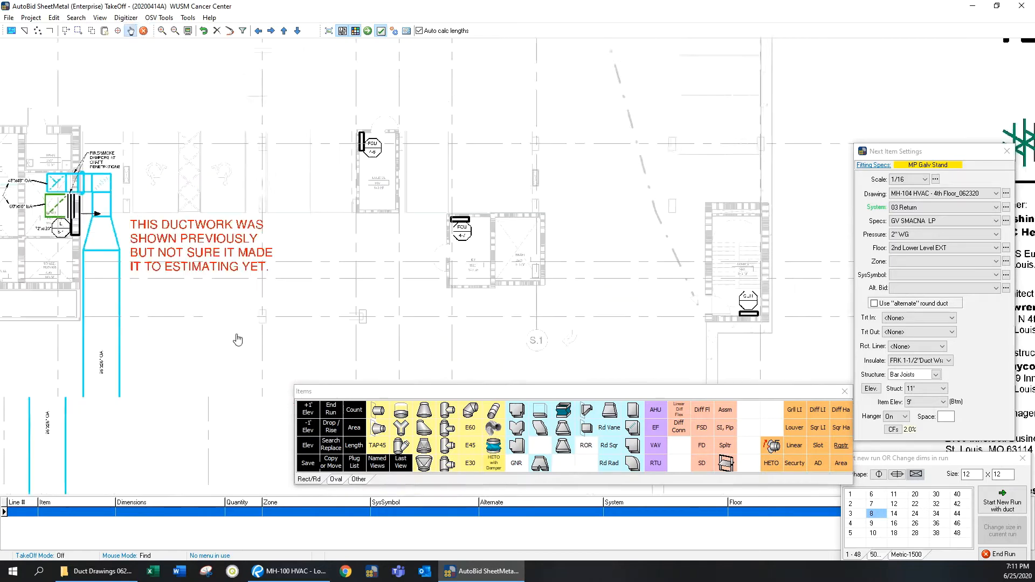
left_click_drag(587, 136, 416, 270)
left_click_drag(169, 95, 730, 37)
scroll(369, 291, "down", 1)
left_click_drag(25, 132, 160, 262)
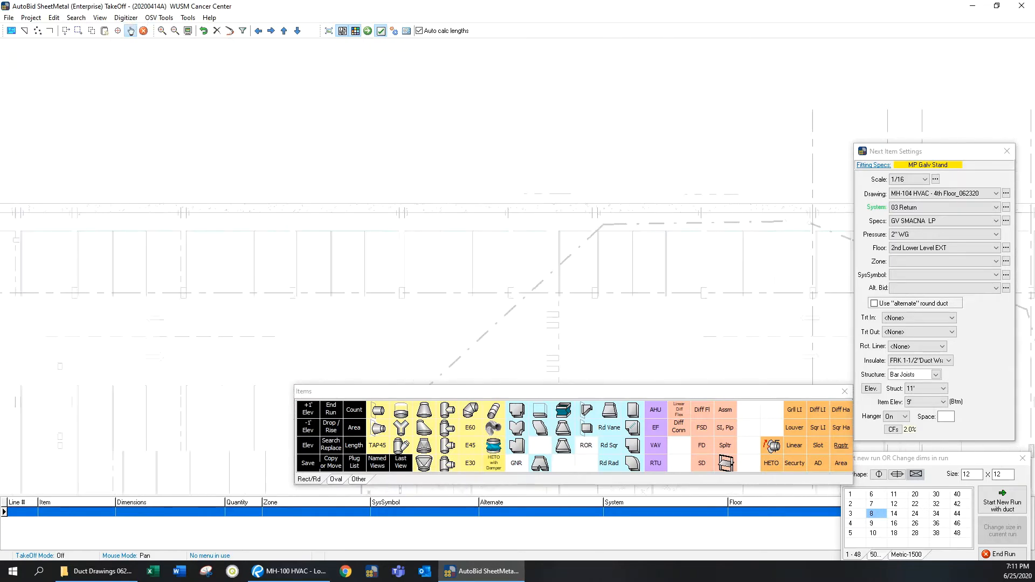
key("alt+Tab")
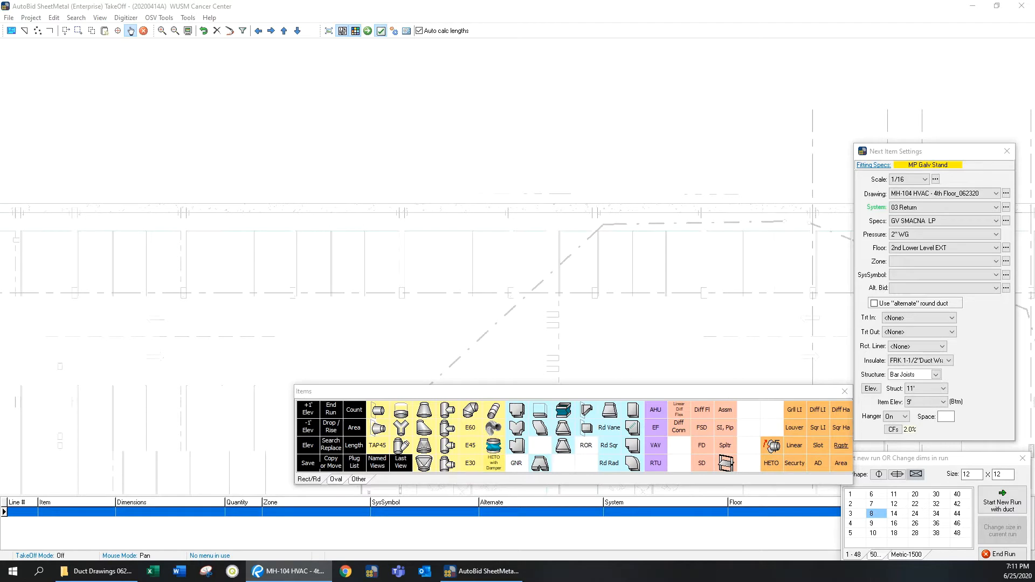
left_click(923, 195)
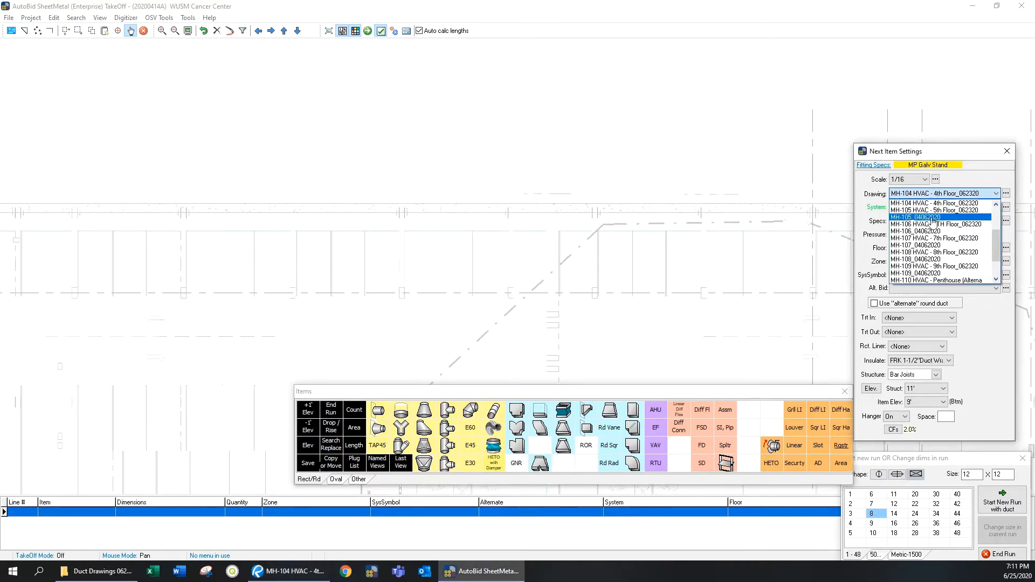
left_click(997, 204)
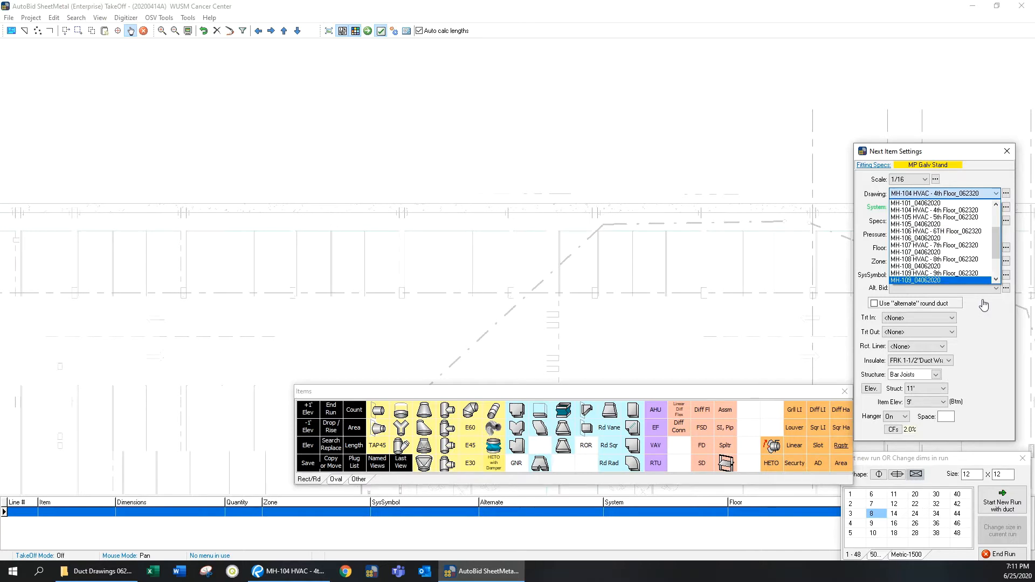
mouse_move(1001, 254)
left_mouse_down()
mouse_move(998, 241)
mouse_move(1003, 250)
left_mouse_up()
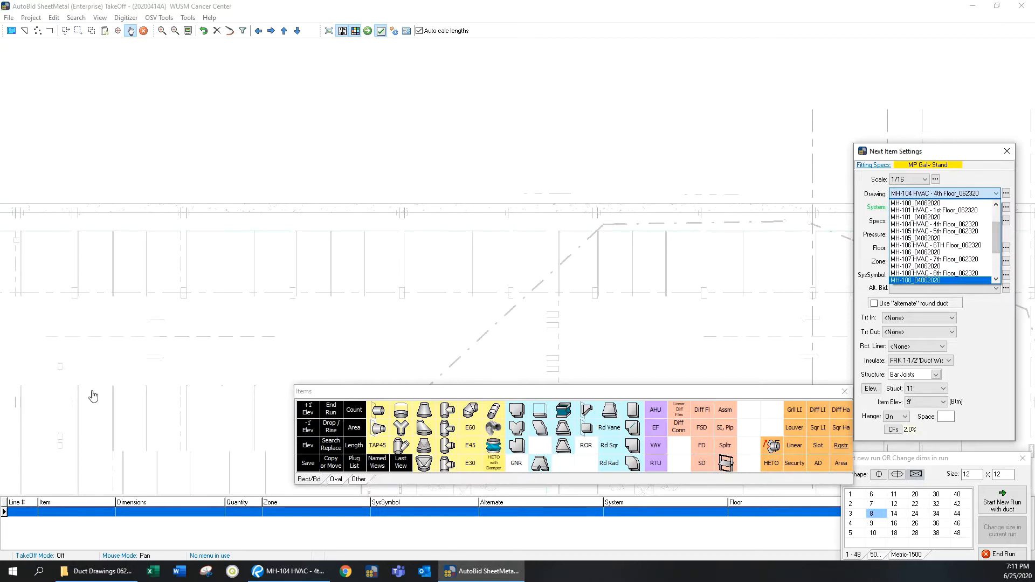
key("alt+Tab")
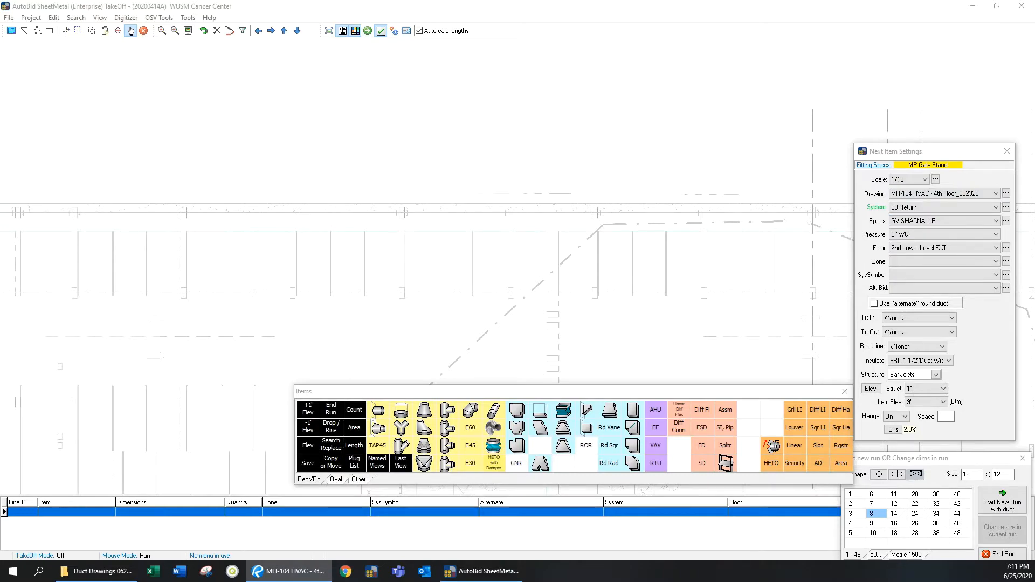
Find fan coil unit FCU 4-8 on the 4th floor plan and examine its supply and return ductwork
left_click_drag(140, 273, 430, 236)
scroll(429, 236, "down", 1)
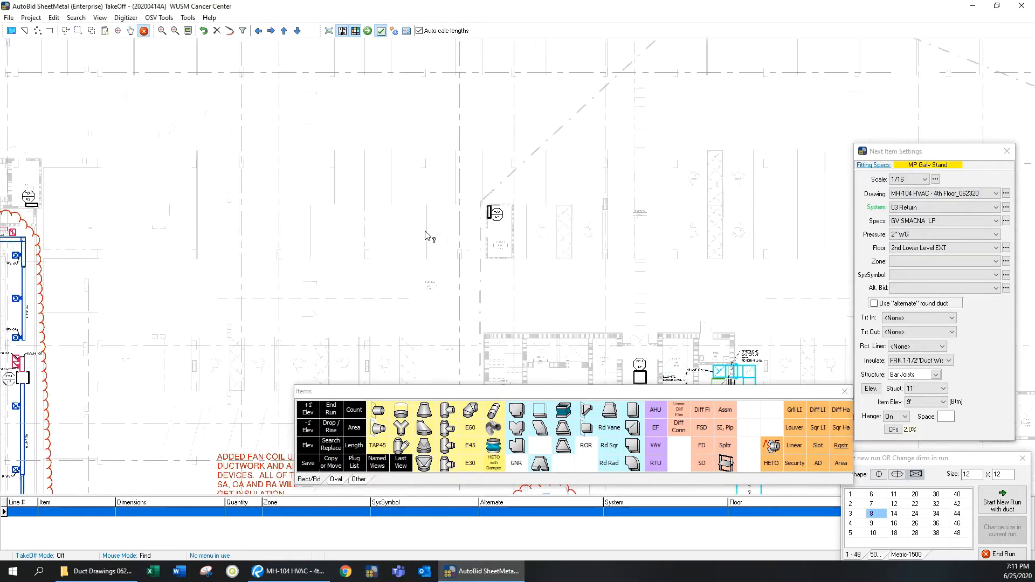
left_click_drag(261, 302, 423, 171)
scroll(215, 238, "up", 2)
left_click_drag(95, 127, 185, 330)
scroll(185, 328, "up", 4)
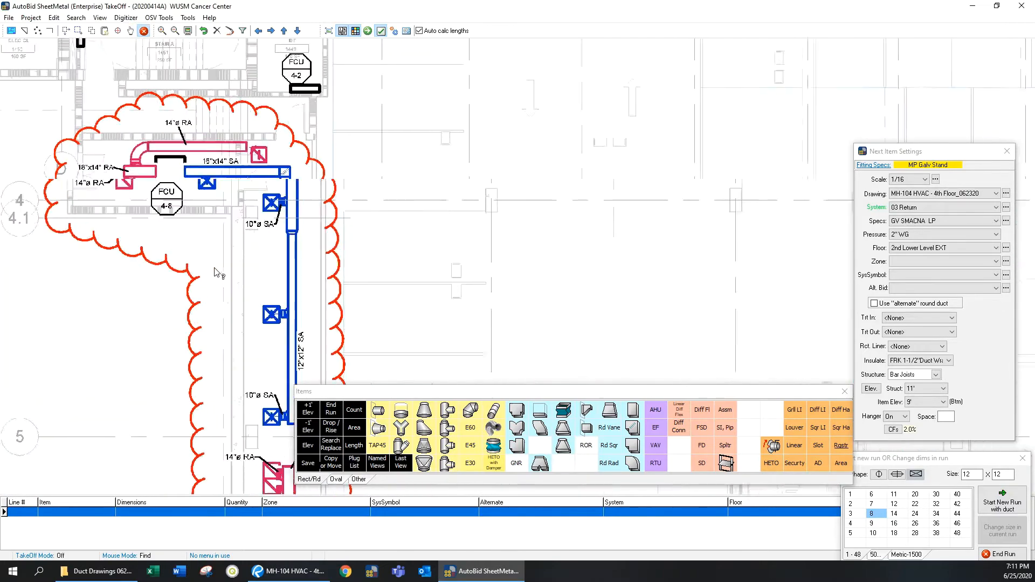
left_click_drag(150, 113, 158, 386)
left_click_drag(87, 408, 240, 226)
scroll(254, 265, "up", 3)
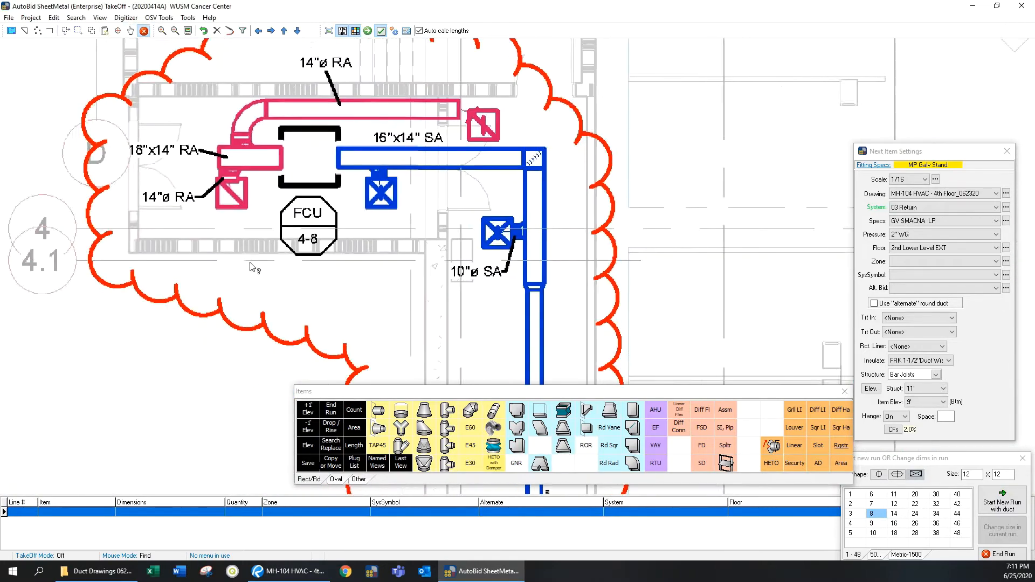
scroll(310, 264, "down", 1)
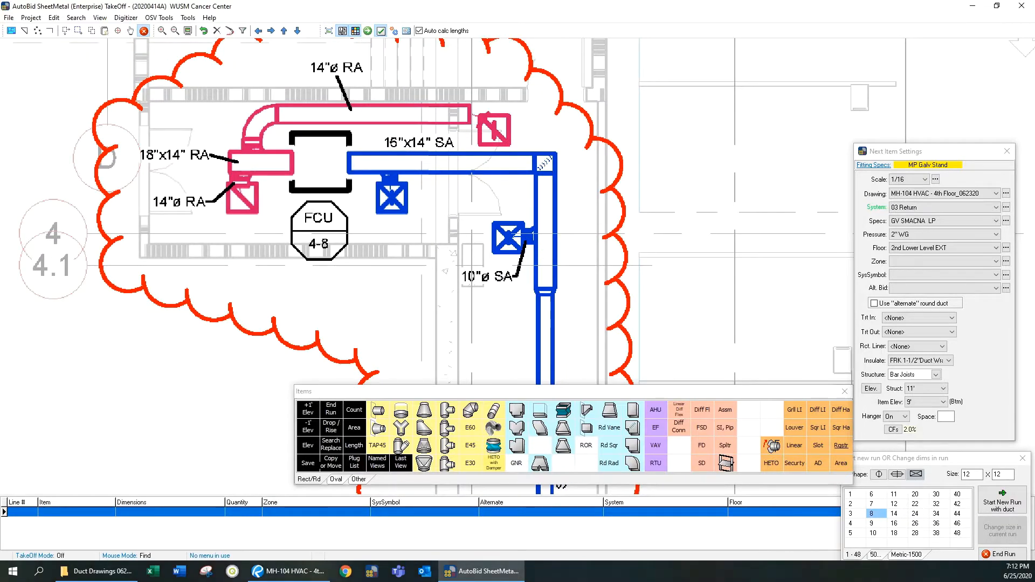
key("alt+Tab")
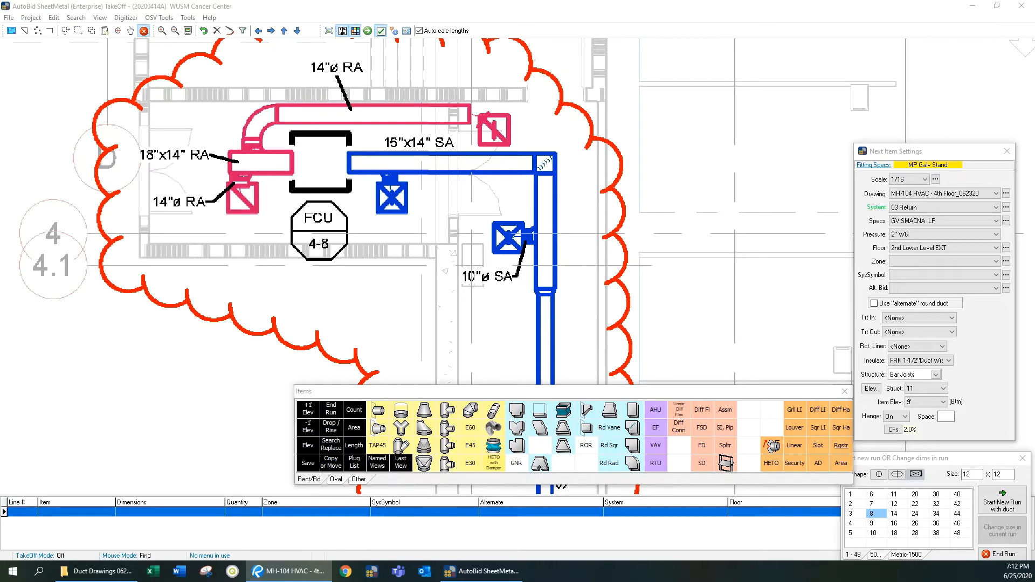
Start a new return run with a 26 x 12 flex connector on the return side of FCU 4-8
left_click_drag(341, 228, 433, 263)
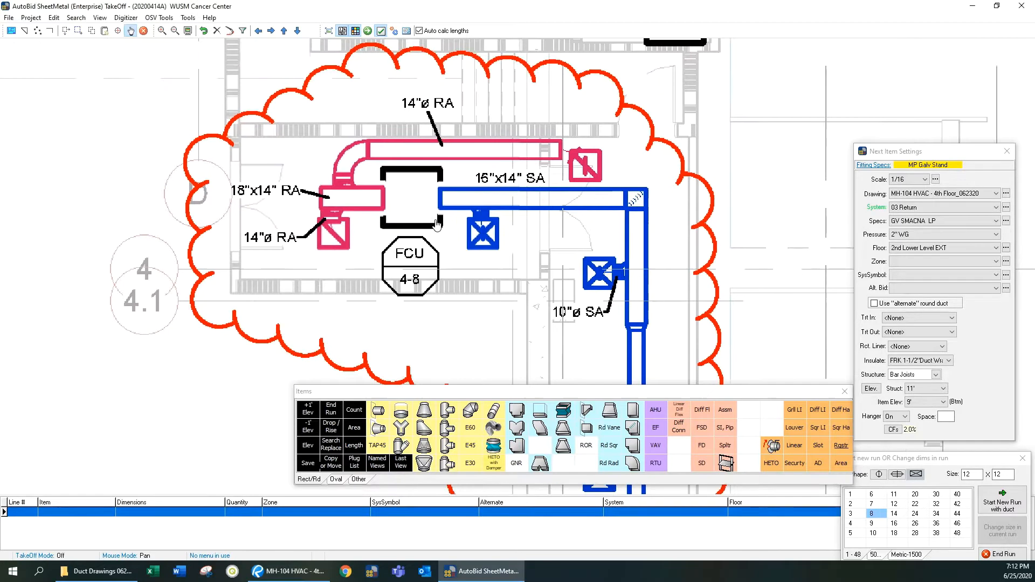
right_click(503, 250)
left_click(558, 133)
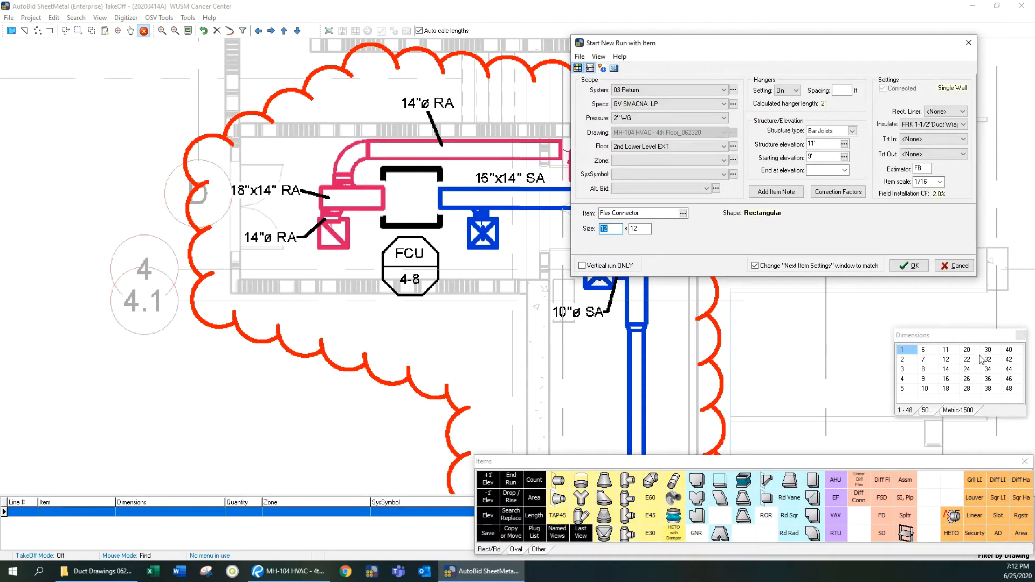
left_click(966, 379)
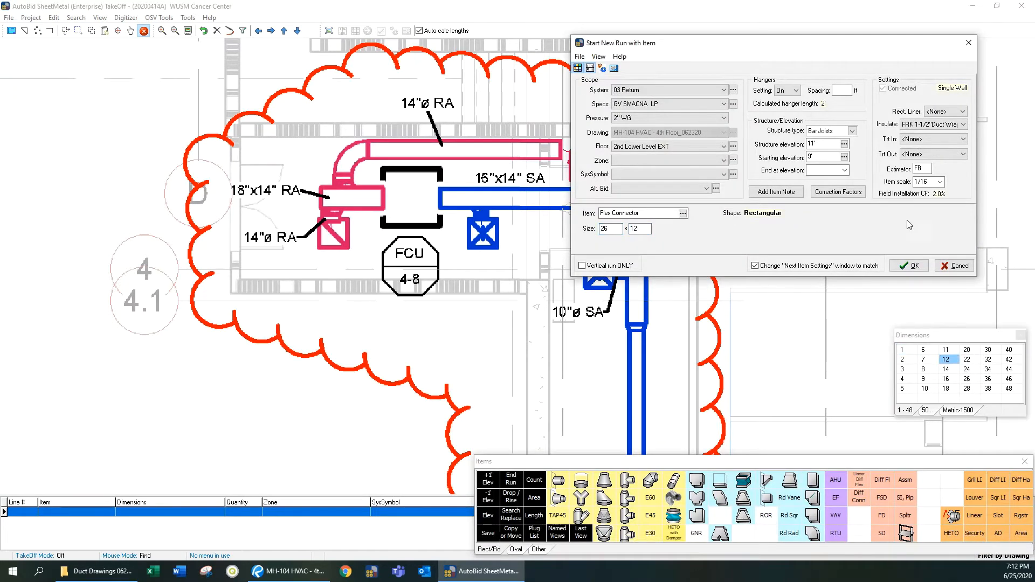
left_click(911, 265)
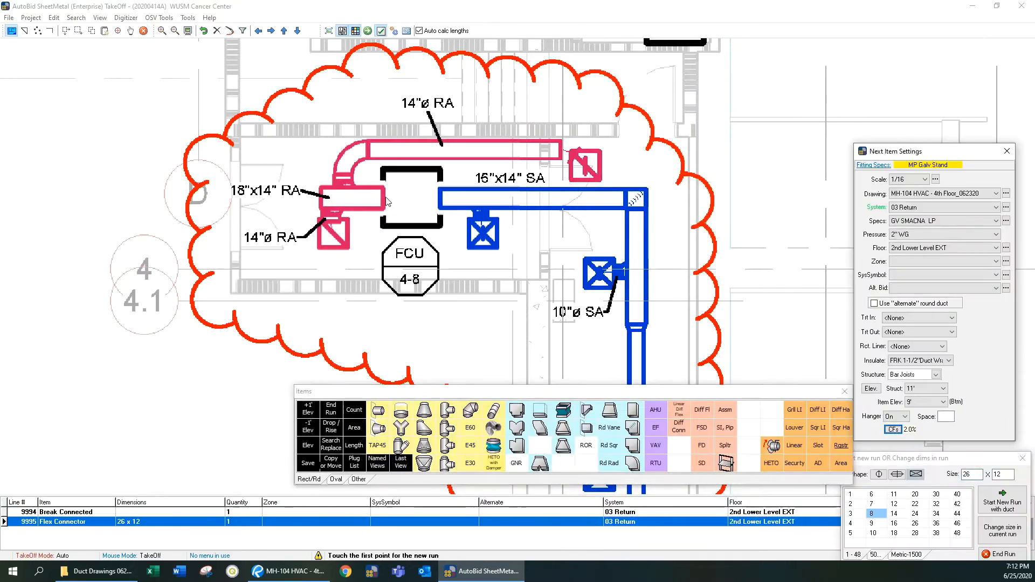
left_click(386, 199)
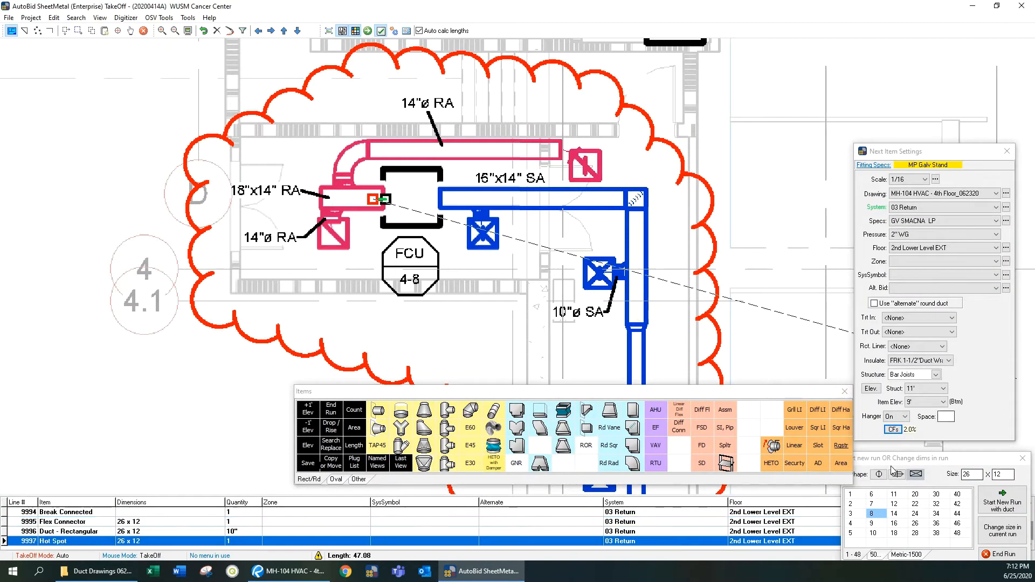
Change the return run size to 18 x 14 and extend it to the far end of the drawn 18"x14" RA duct
left_click(894, 533)
left_click(894, 513)
left_click(1002, 530)
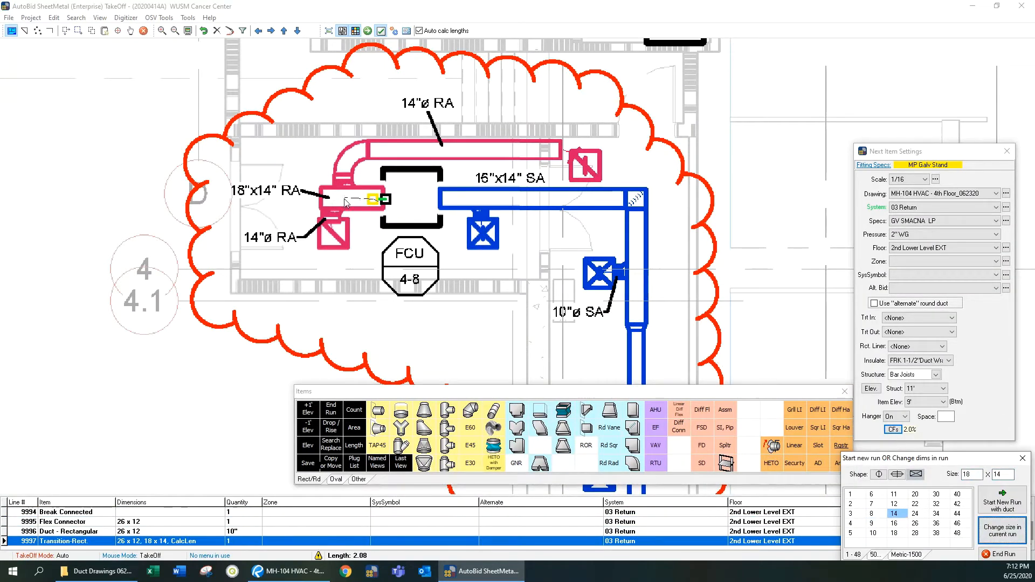
left_click(318, 199)
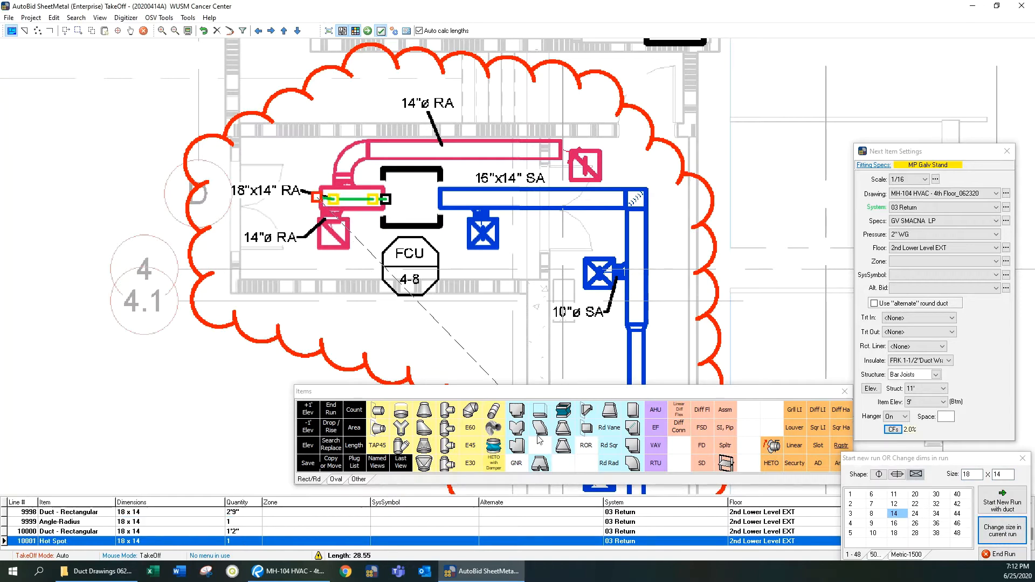
Close the far end of the 18 x 14 return duct with an end cap and end the run
left_click(540, 411)
left_click(922, 137)
right_click(575, 90)
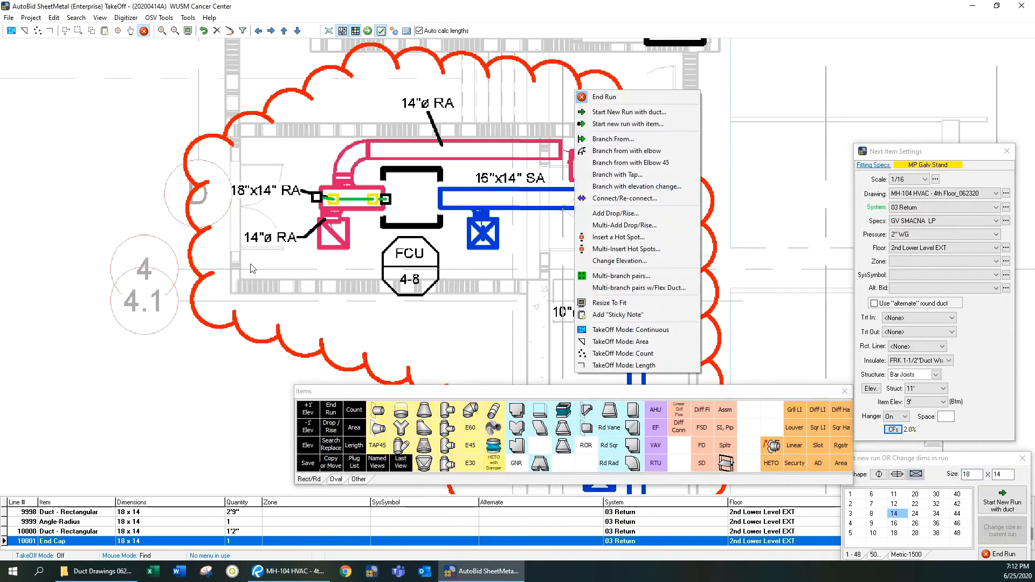
Branch a 14-inch round duct from the 18 x 14 return, route it to the remote return grille and finish it with a flex diffuser
right_click(760, 134)
left_click(776, 181)
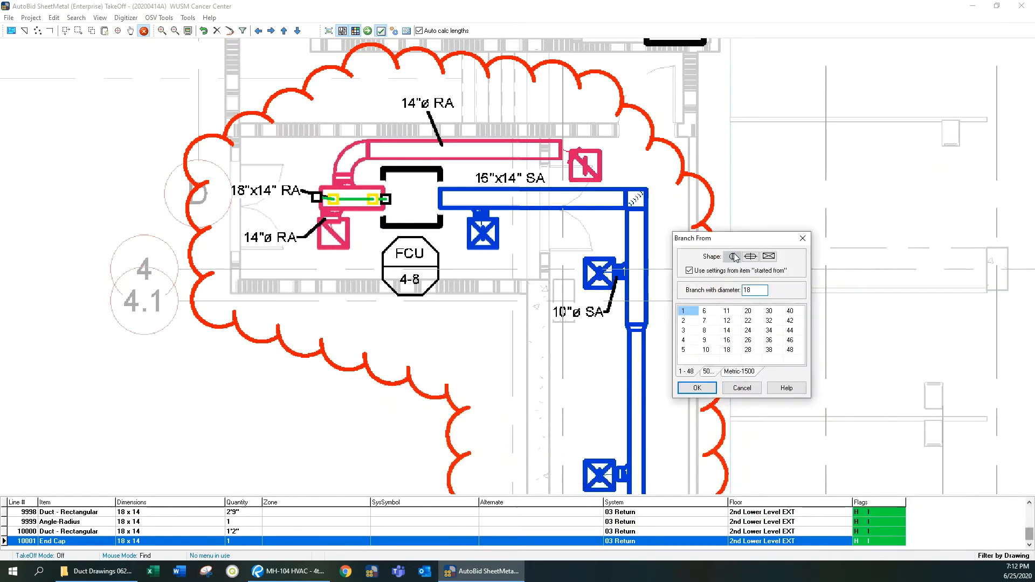
left_click(727, 330)
left_click(334, 199)
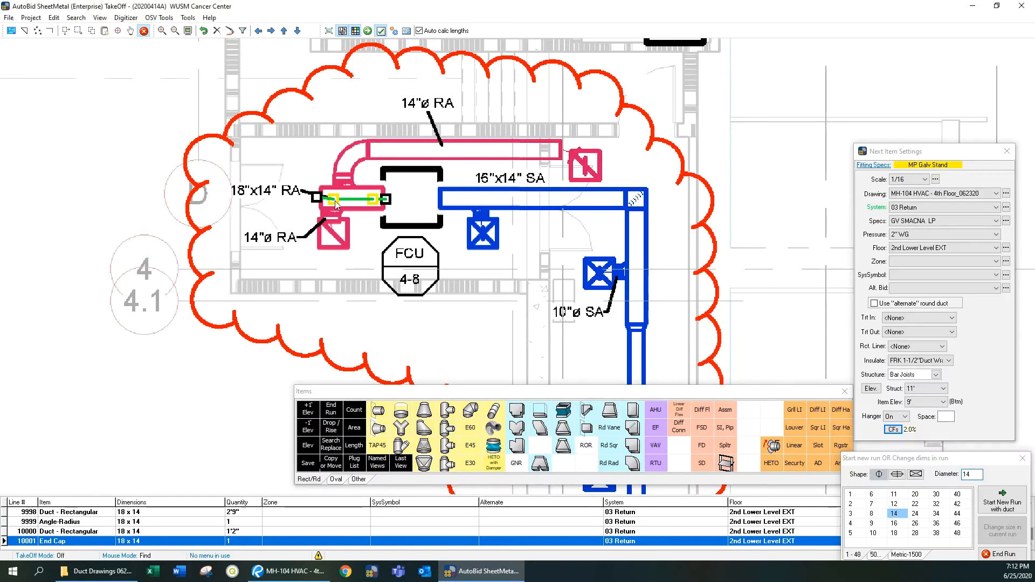
left_click(333, 146)
left_click(562, 146)
left_click(582, 162)
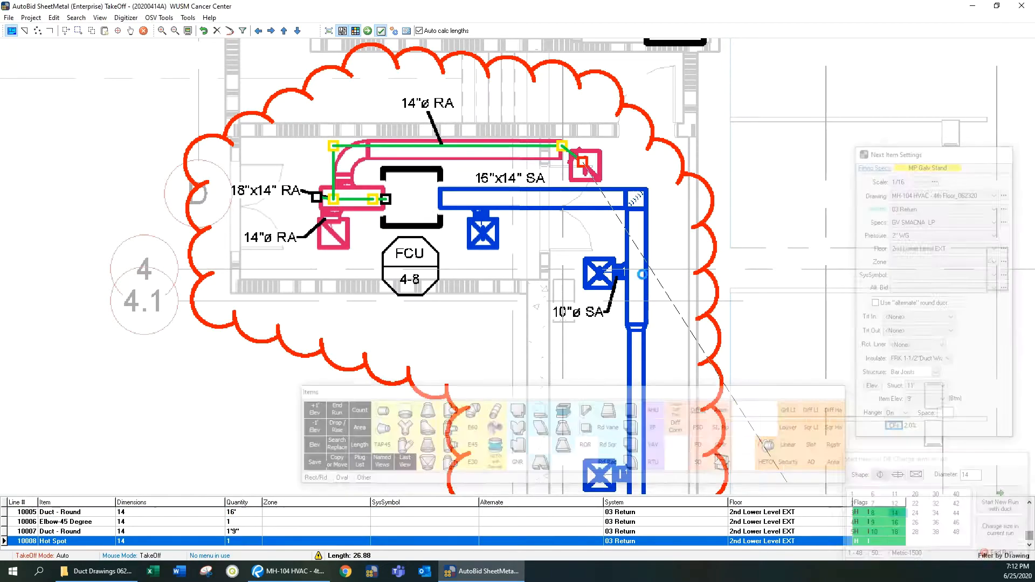
left_click(910, 136)
Branch another 14-inch round duct from the 18 x 14 return to the grille beside FCU 4-8, finishing it with a flex diffuser
right_click(707, 154)
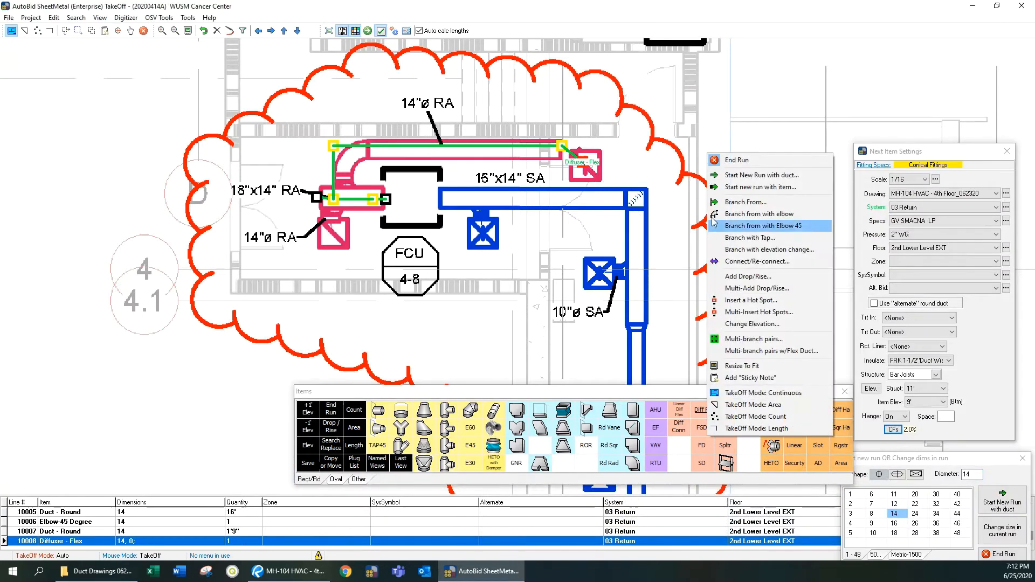
left_click(715, 203)
left_click(693, 389)
left_click(333, 199)
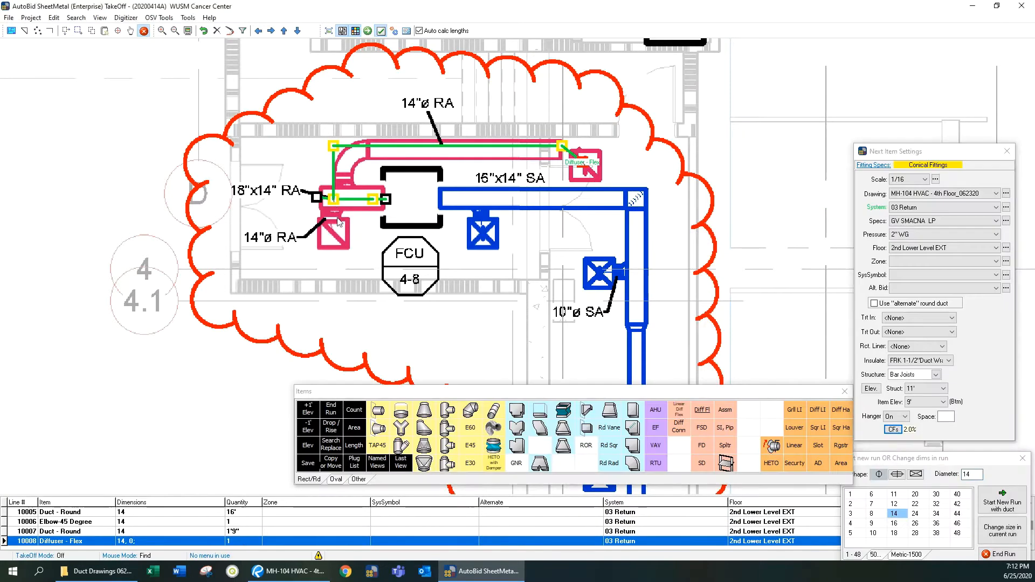
left_click(333, 234)
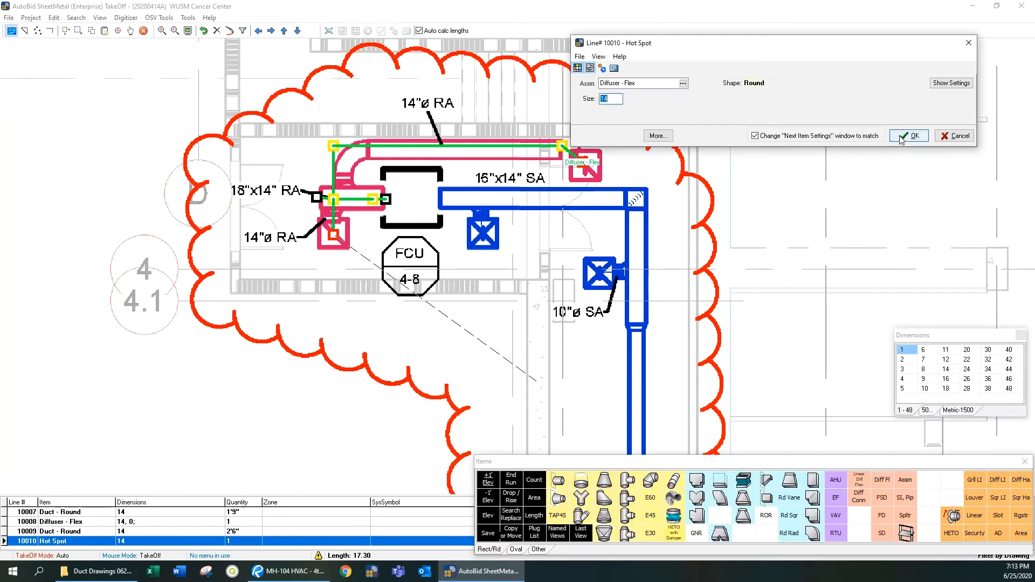
left_click(903, 138)
right_click(706, 182)
left_click(724, 189)
left_click_drag(723, 268, 633, 222)
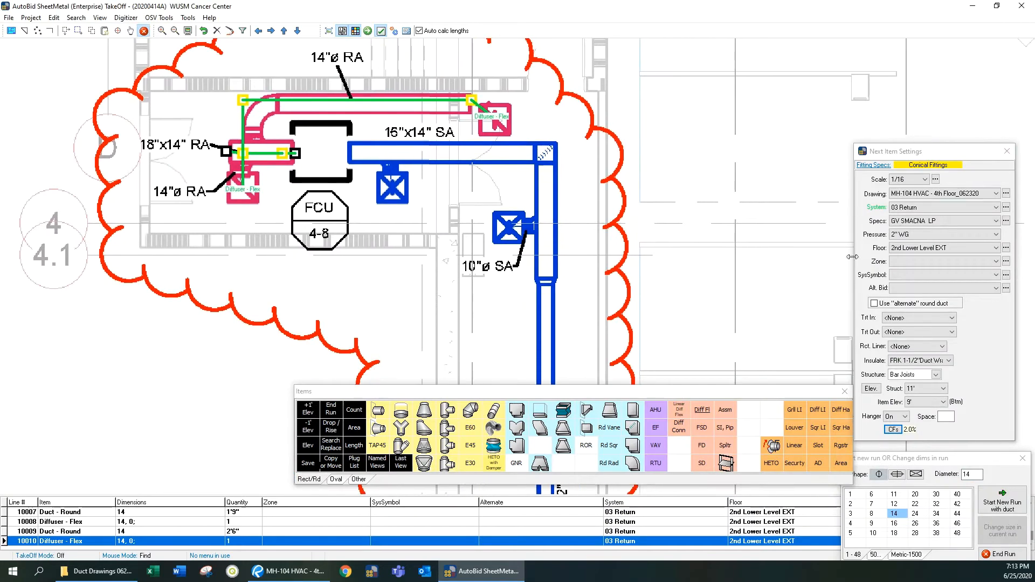
Start a new 02 LP Supply run with a 26 x 12 flex connector at the supply outlet of FCU 4-8
left_click(906, 210)
left_click(914, 224)
right_click(631, 173)
left_click(694, 206)
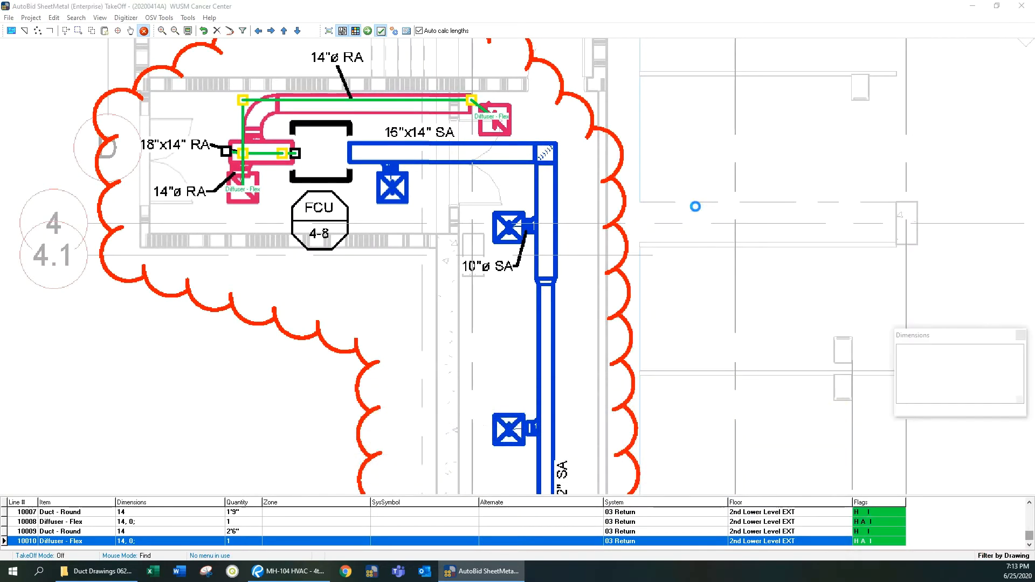
left_click(747, 482)
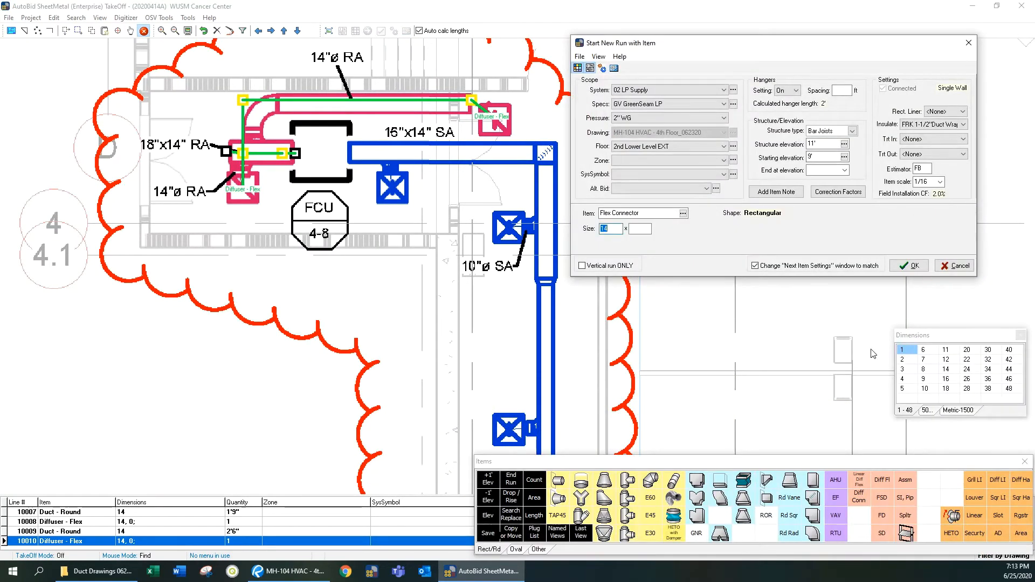
left_click(966, 379)
left_click(946, 359)
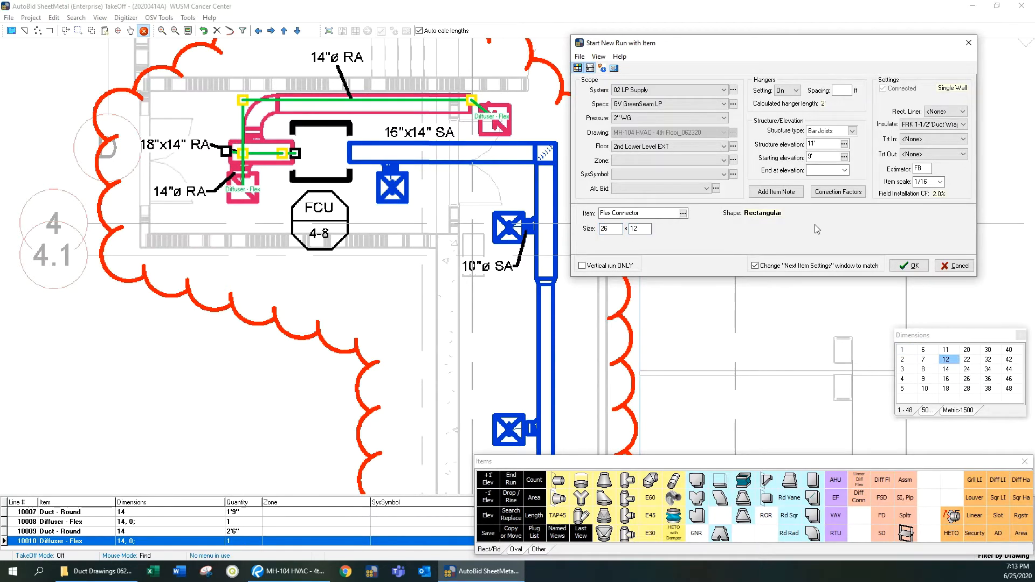
left_click(922, 267)
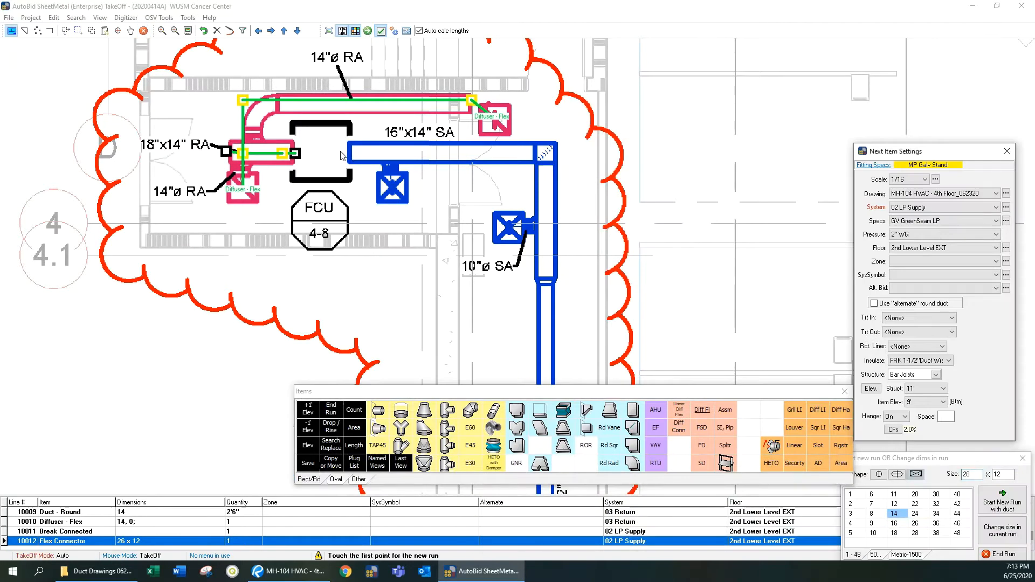
left_click(340, 152)
left_click(356, 151)
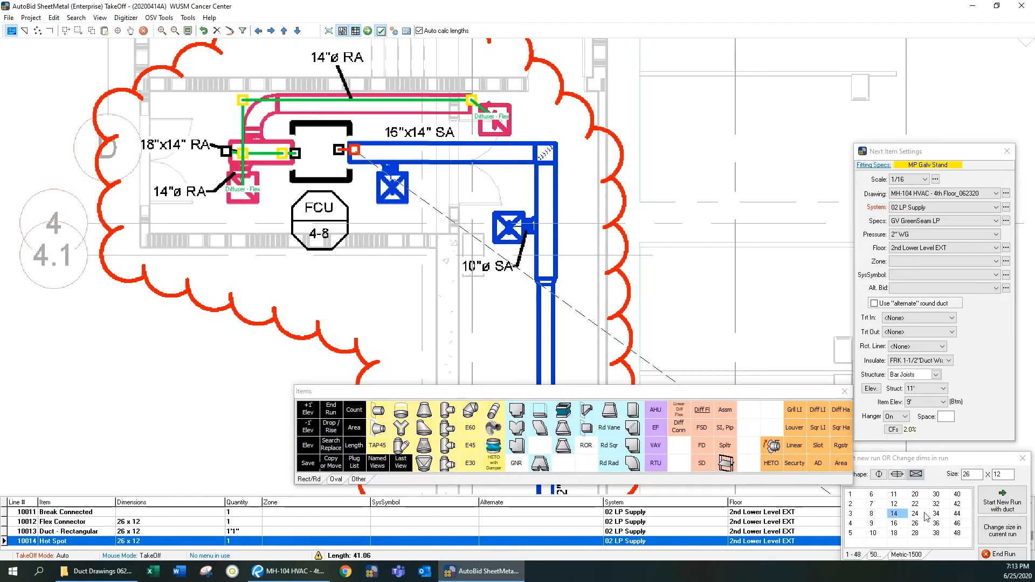
Change the supply run size to 16 x 14 and route it around the corner to the end of the drawn 16"x14" SA duct
left_click(997, 533)
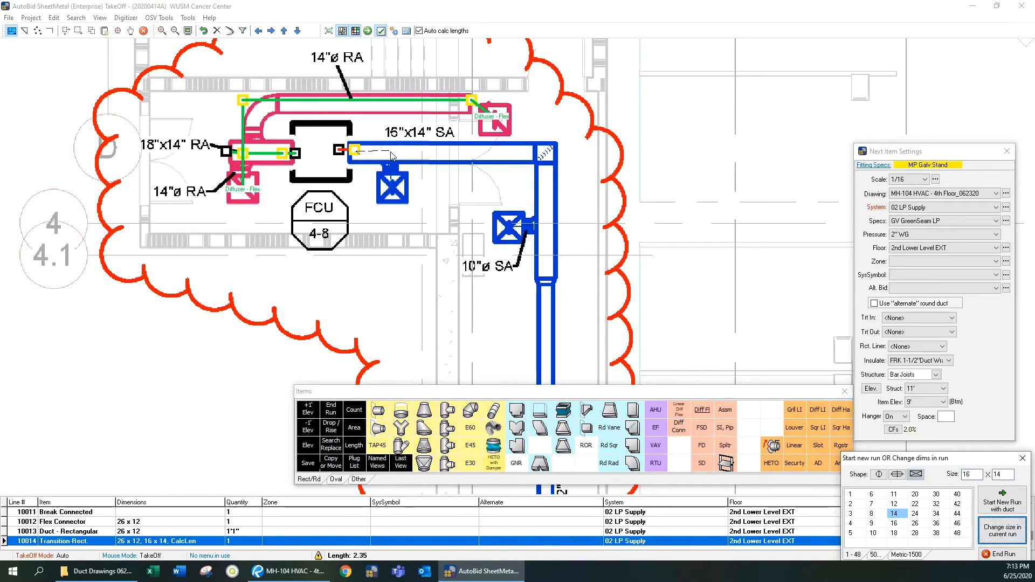
left_click(391, 153)
left_click(546, 152)
left_click(545, 222)
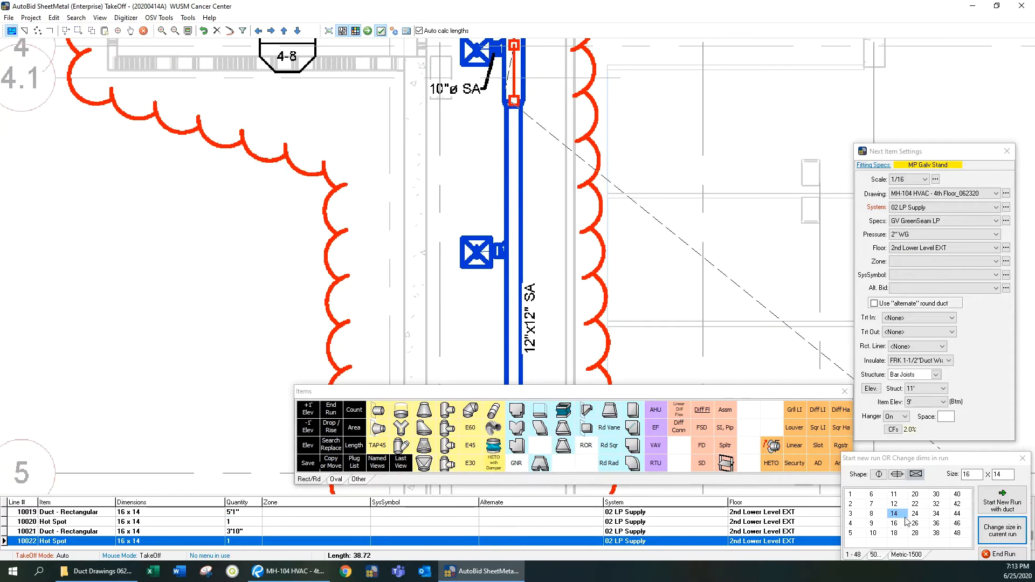
Reduce the supply run to 12 x 12, extend it to the end of the drawn 12"x12" SA duct and close it with an end cap
left_click(893, 504)
left_click(1002, 530)
left_click(514, 254)
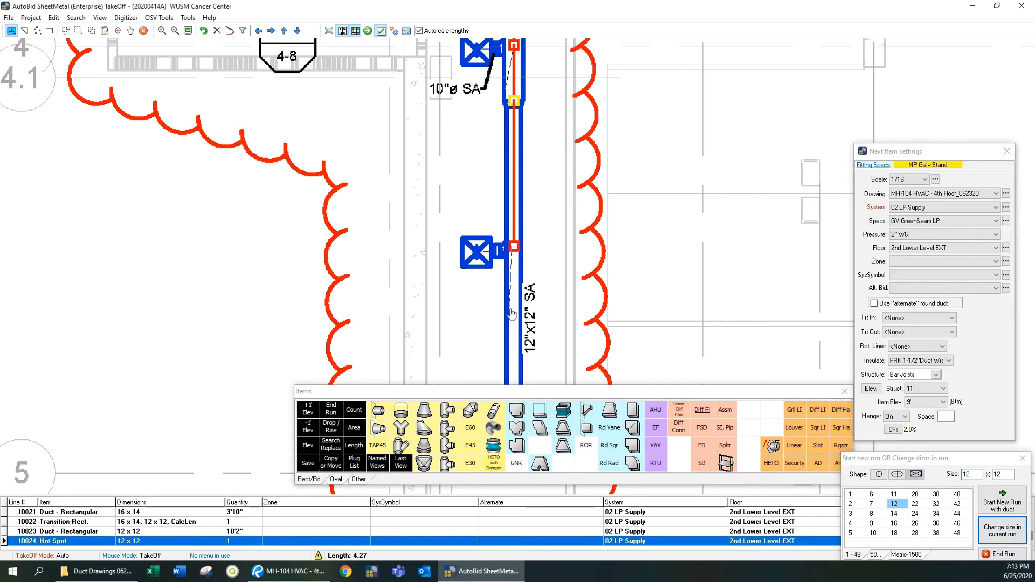
left_click(472, 223)
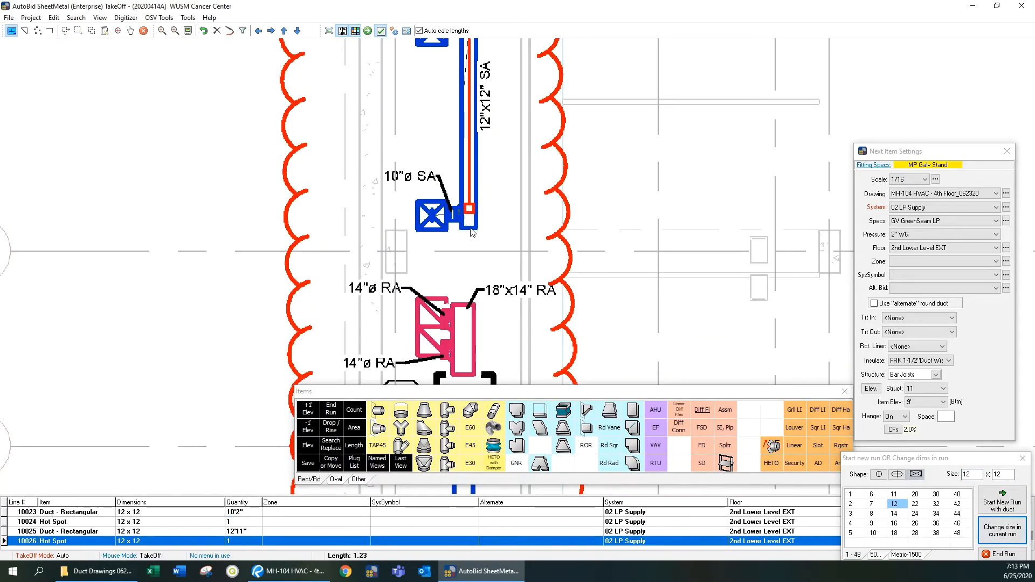
left_click(471, 229)
left_click(540, 415)
left_click(908, 137)
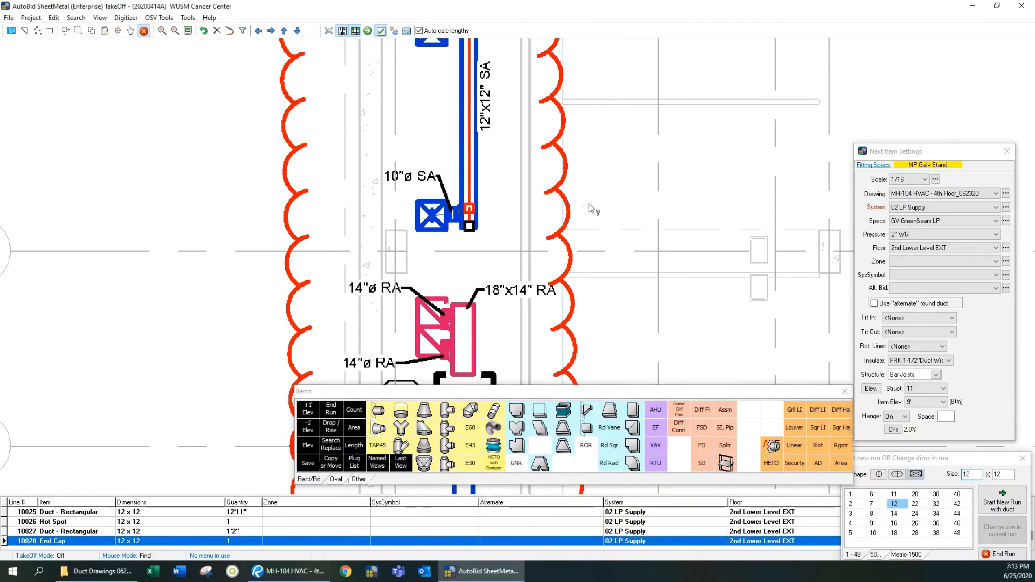
Multi-branch 10-inch round ducts from the FCU 4-8 supply main to its diffusers, ending each with the 10" Diffuser assembly
right_click(606, 145)
left_click(667, 312)
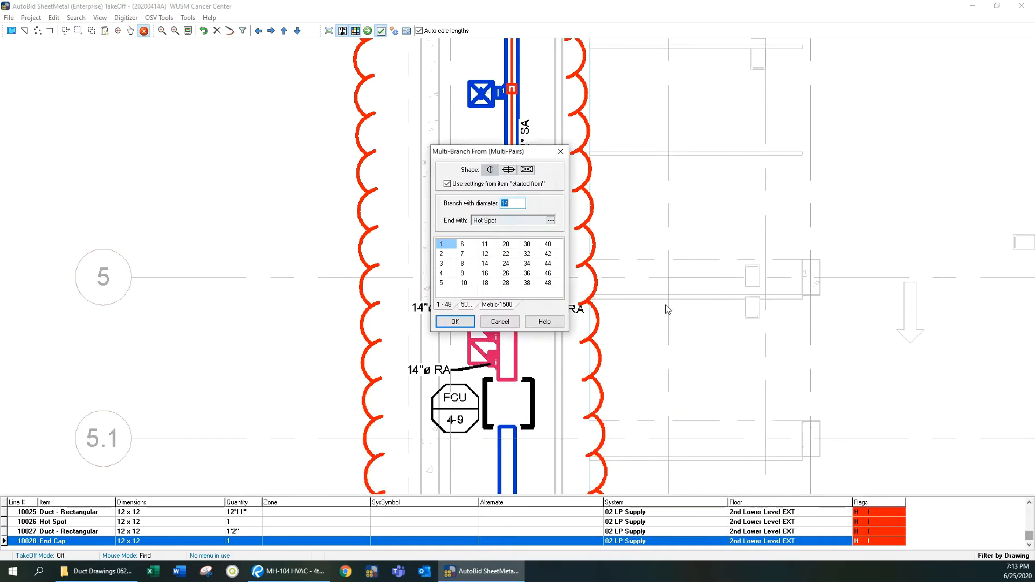
left_click(464, 282)
left_click(550, 220)
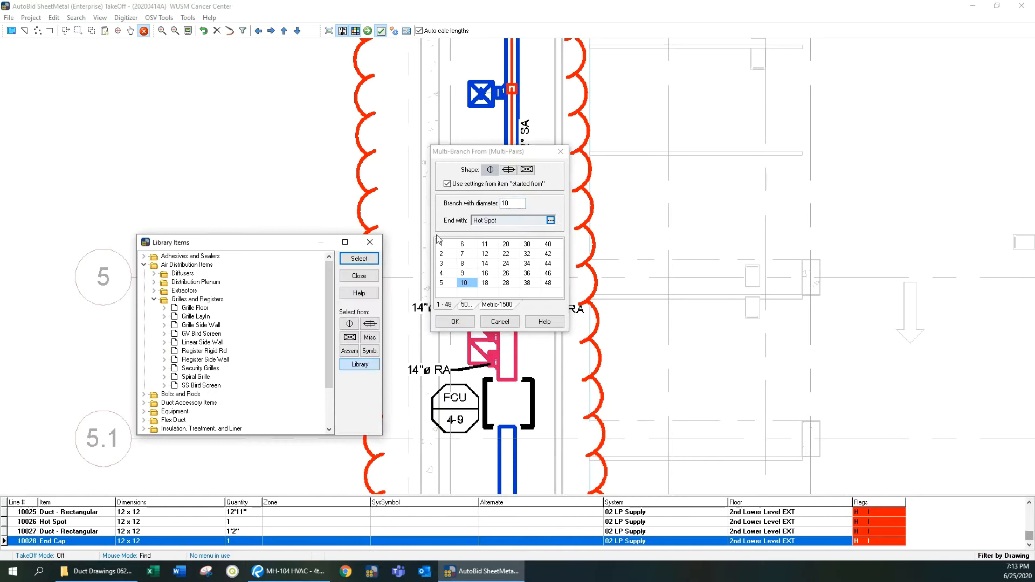
left_click(349, 350)
left_click(157, 263)
left_click(359, 259)
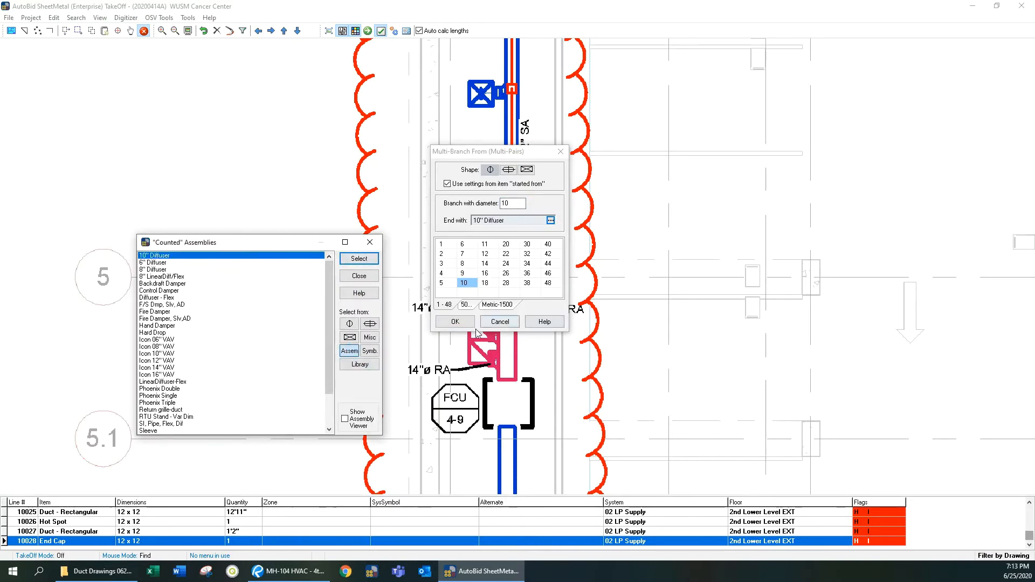
left_click(455, 321)
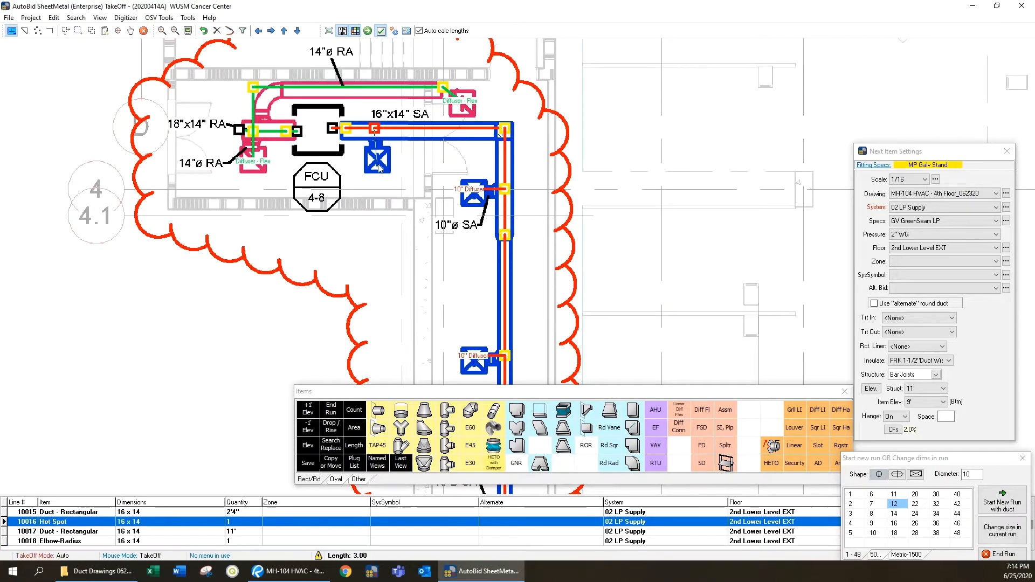
right_click(376, 263)
key("Escape")
Set the system to 01 MP Supply and count the added fan coil units FCU 4-8, 4-9 and 4-10
left_click(951, 207)
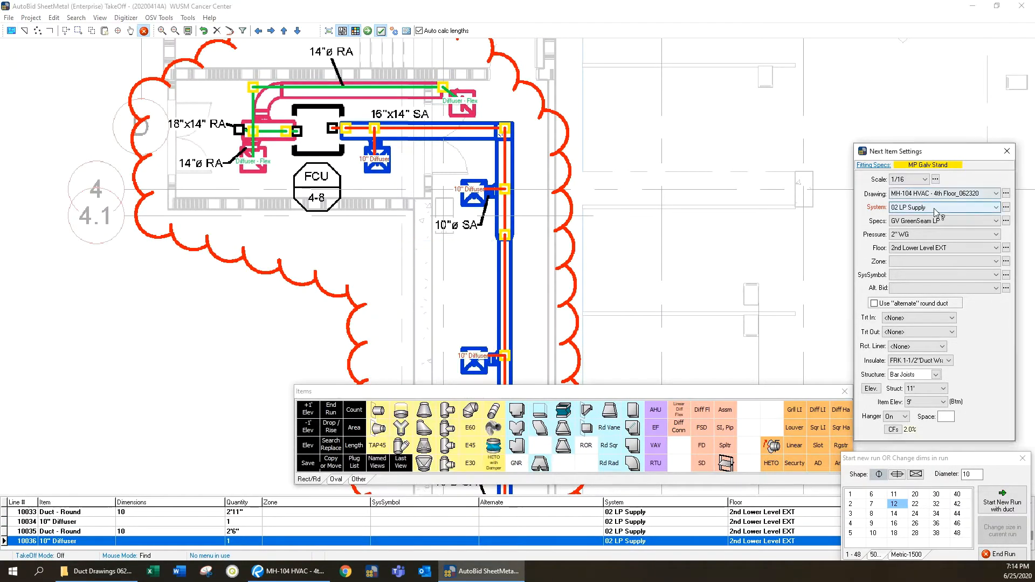
left_click(908, 216)
right_click(250, 191)
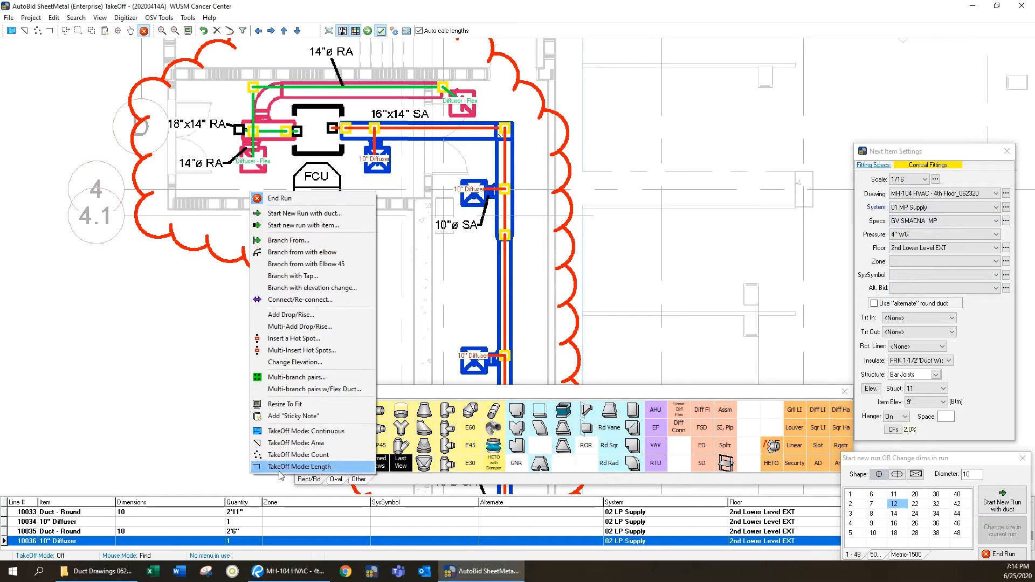
left_click(291, 456)
scroll(311, 213, "down", 5)
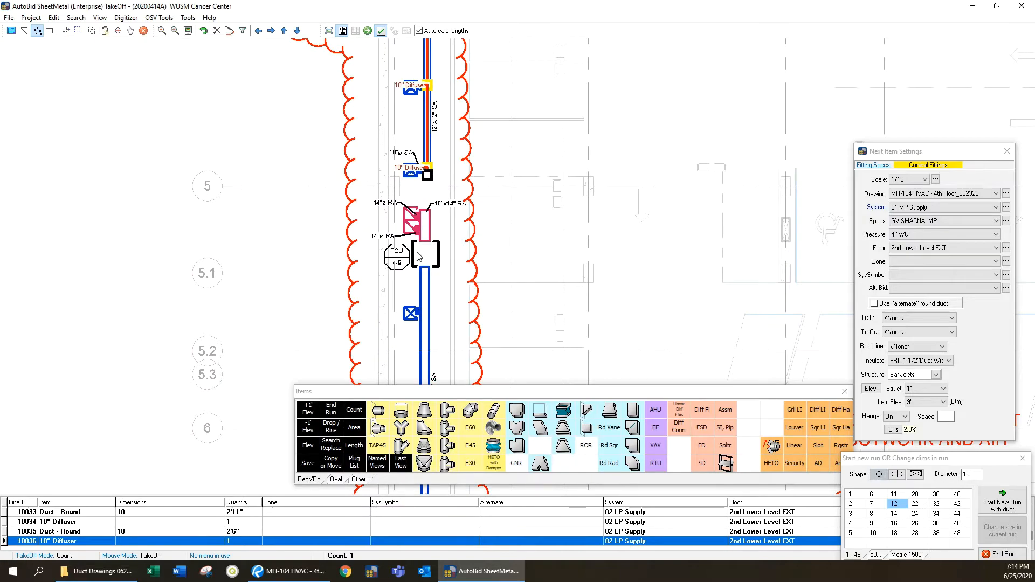
scroll(491, 298, "down", 5)
scroll(593, 269, "right", 5)
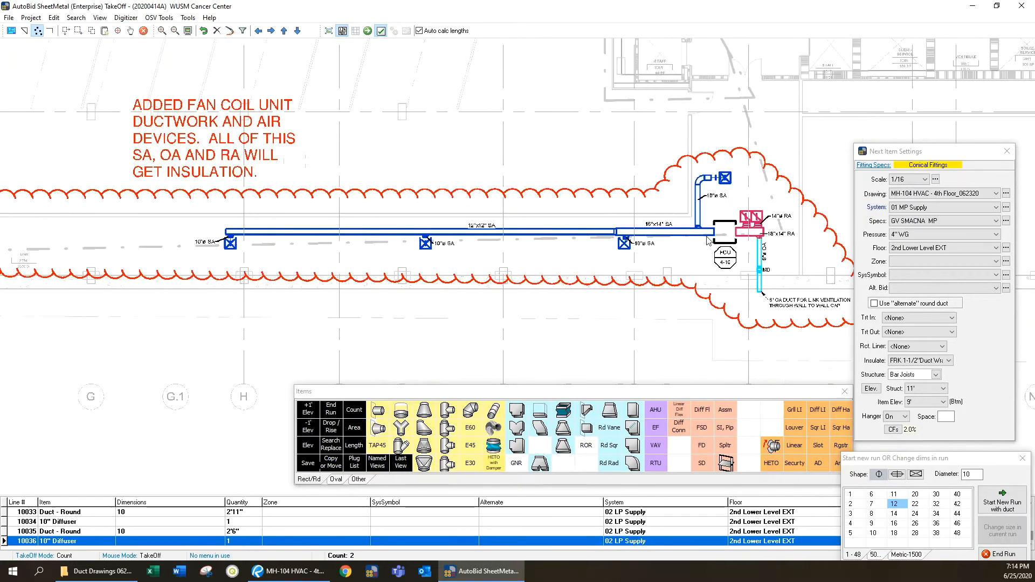
left_click(728, 236)
scroll(593, 216, "right", 5)
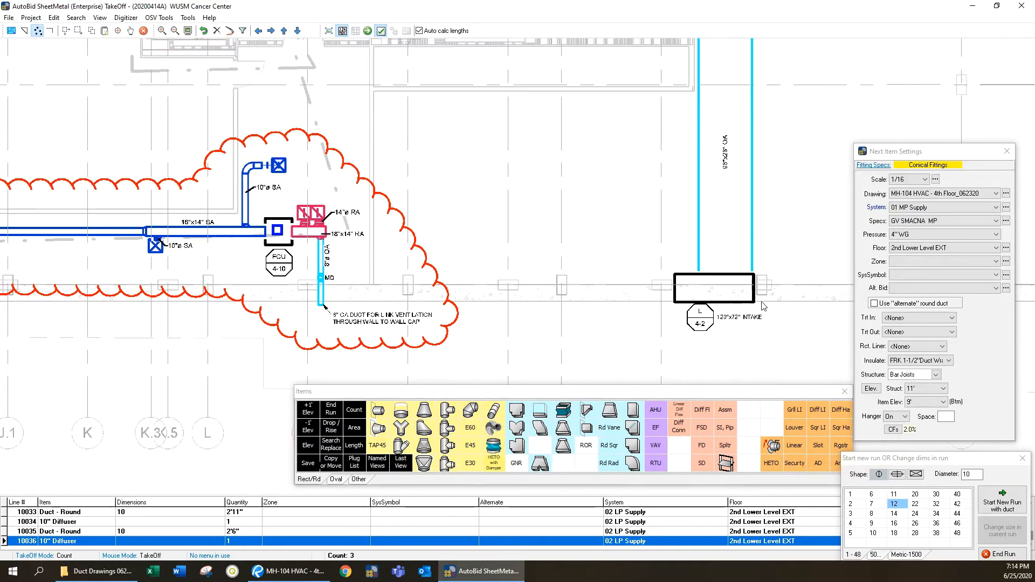
Examine the rest of the 4th floor HVAC plan for further fan coil units to count
scroll(476, 164, "up", 2)
scroll(476, 164, "up", 2)
scroll(441, 222, "down", 1)
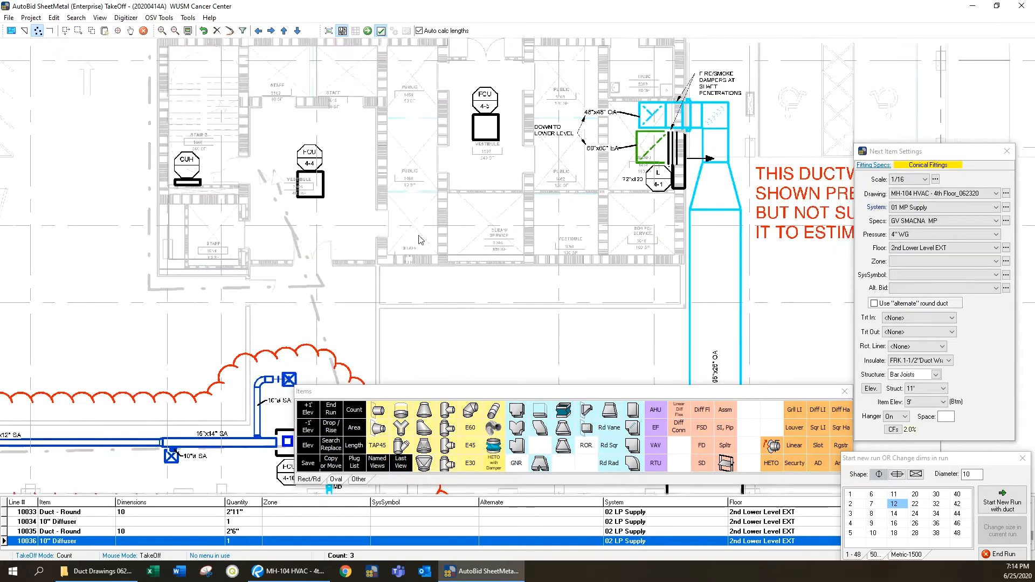
mouse_move(140, 134)
left_mouse_down()
mouse_move(252, 235)
mouse_move(460, 302)
left_mouse_up()
left_click_drag(259, 264, 447, 277)
scroll(447, 276, "down", 1)
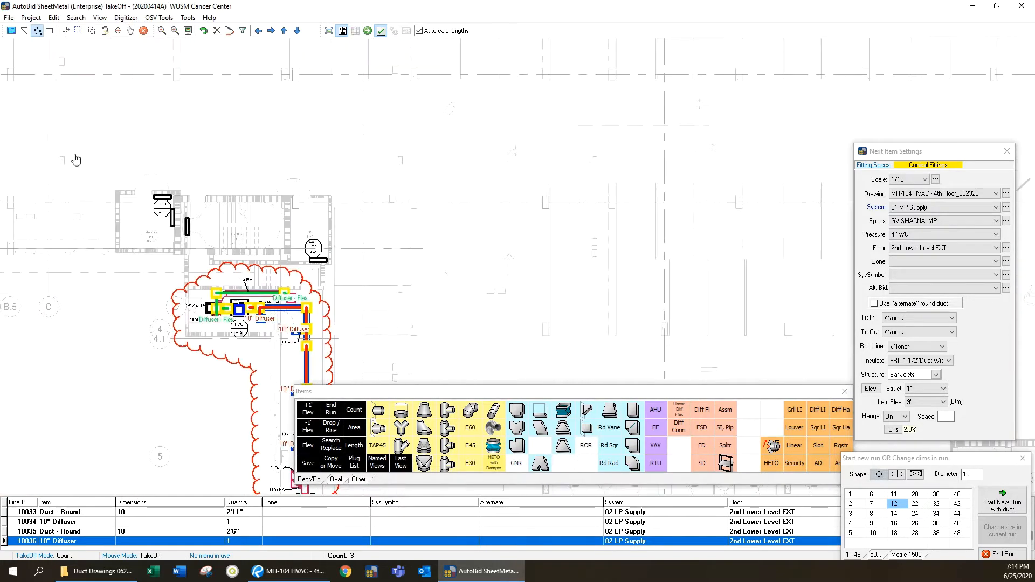
left_click_drag(76, 160, 558, 264)
left_click_drag(797, 232, 571, 215)
left_click_drag(755, 259, 299, 307)
scroll(301, 307, "down", 2)
left_click_drag(451, 372, 576, 229)
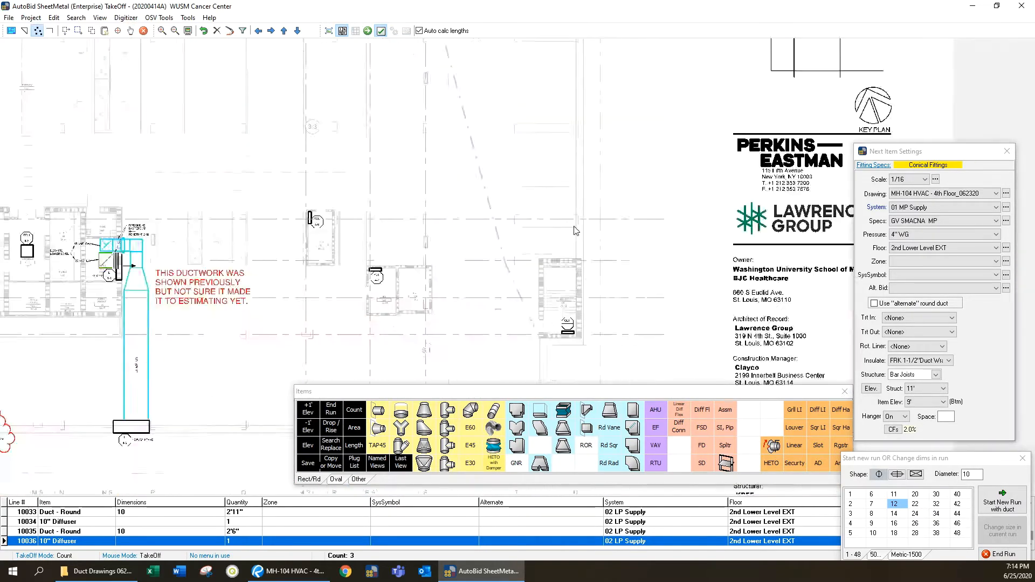
scroll(575, 229, "down", 2)
left_click_drag(492, 321, 701, 243)
scroll(340, 253, "up", 2)
left_click_drag(71, 143, 550, 192)
End the count and assign it the Susp Fan Coil 600 CFM item from the air handler equipment library
right_click(440, 131)
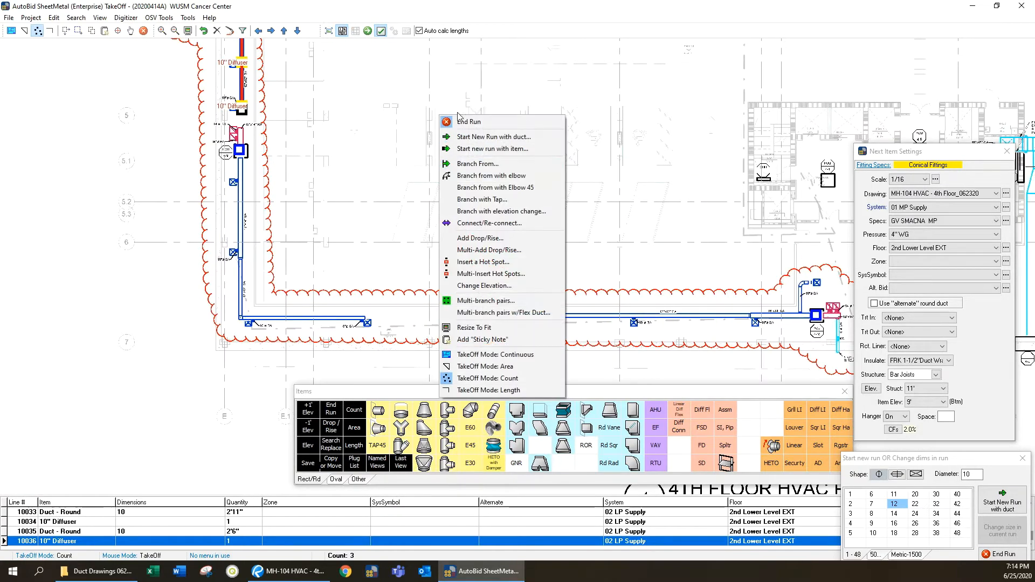
left_click(458, 118)
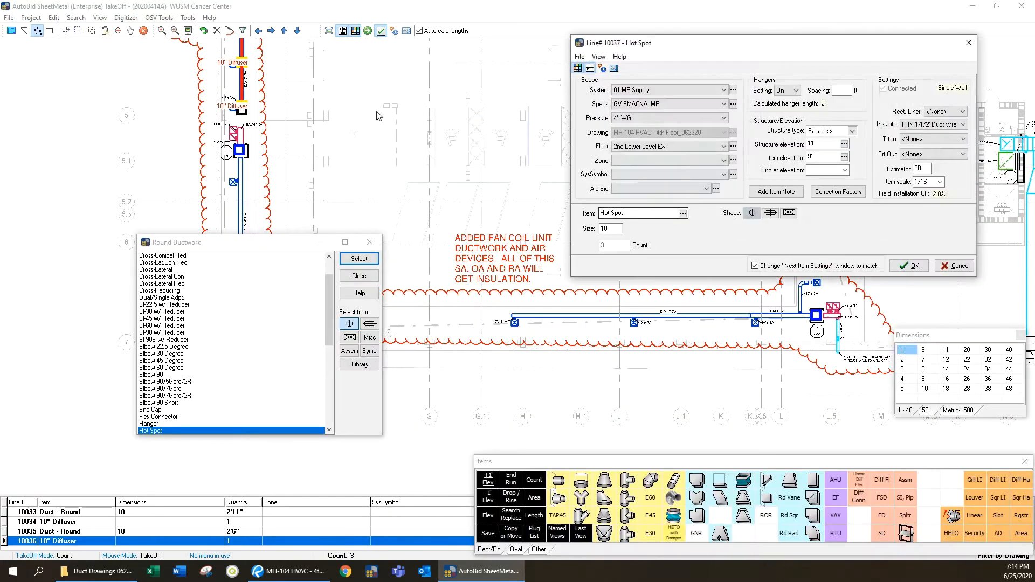
left_click(360, 365)
left_click(143, 265)
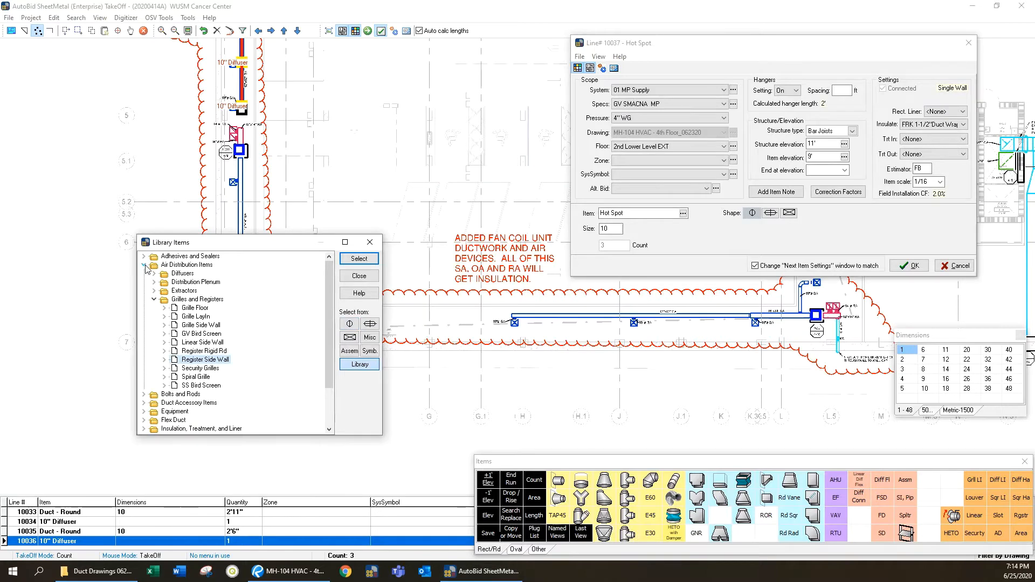
left_click(144, 265)
left_click(144, 291)
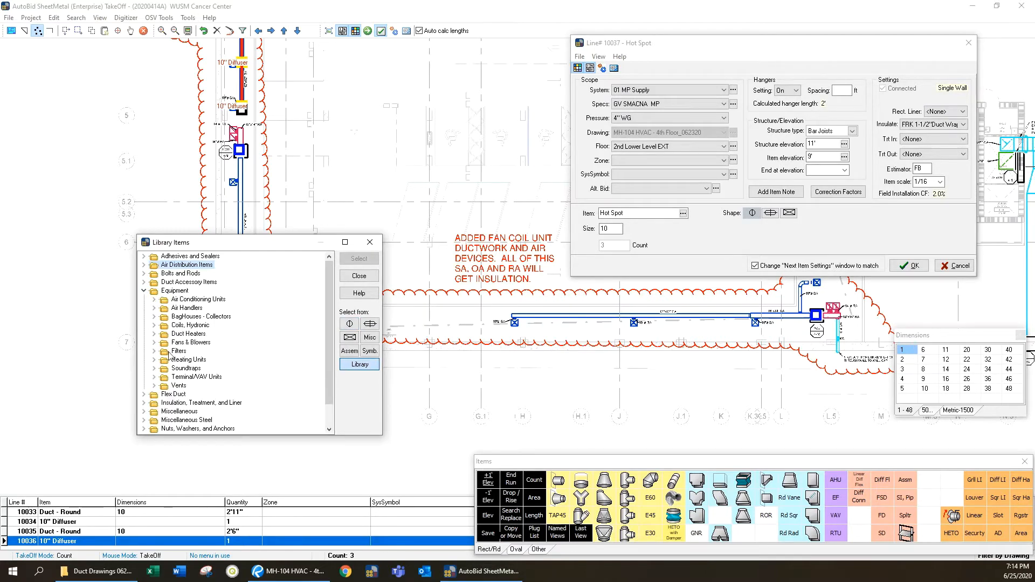
left_click(155, 308)
left_click(165, 334)
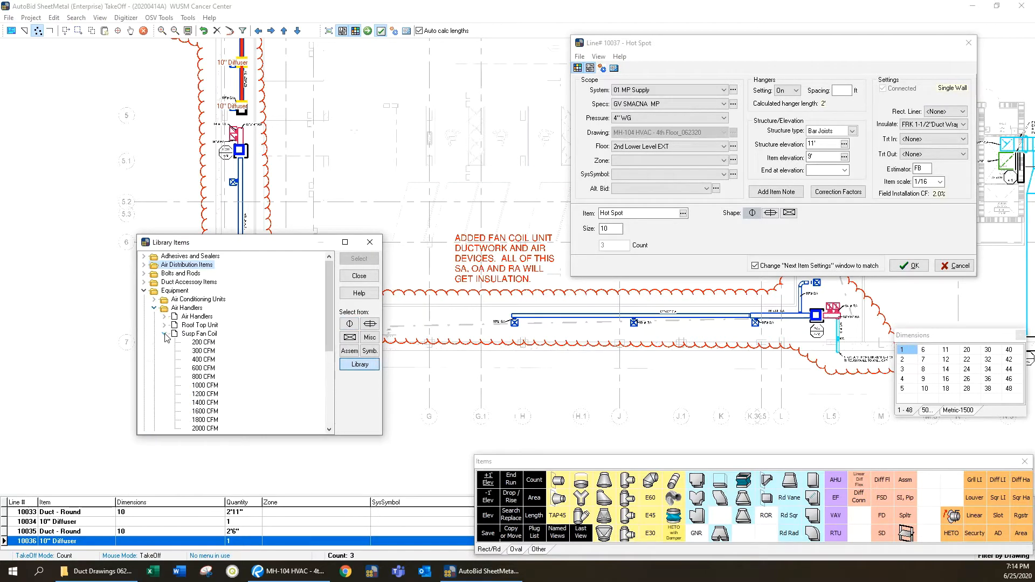
double_click(204, 368)
left_click(908, 266)
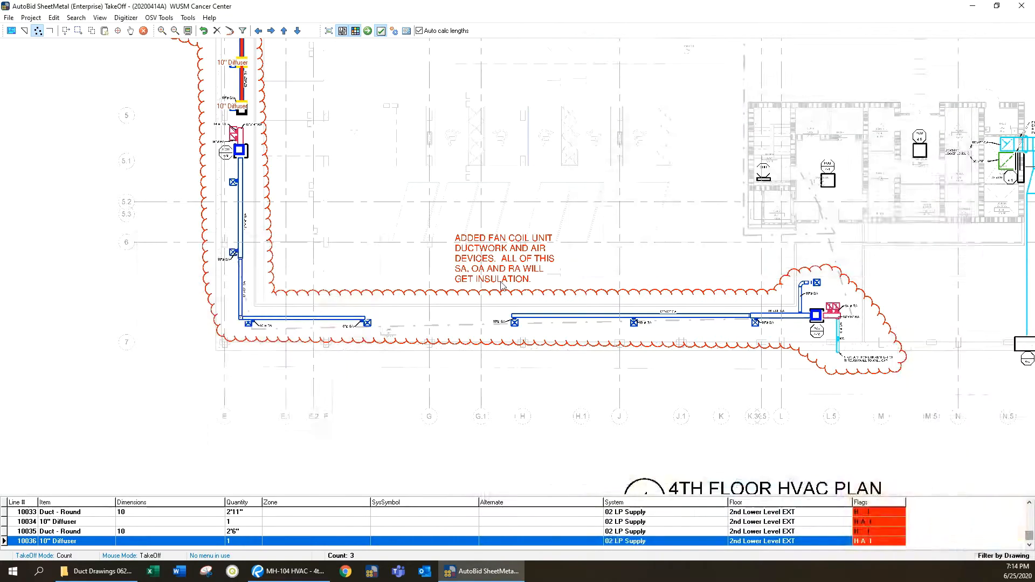
Start a new 03 Return run with a 26 x 12 flex connector at the return side of FCU 4-9
scroll(302, 194, "up", 4)
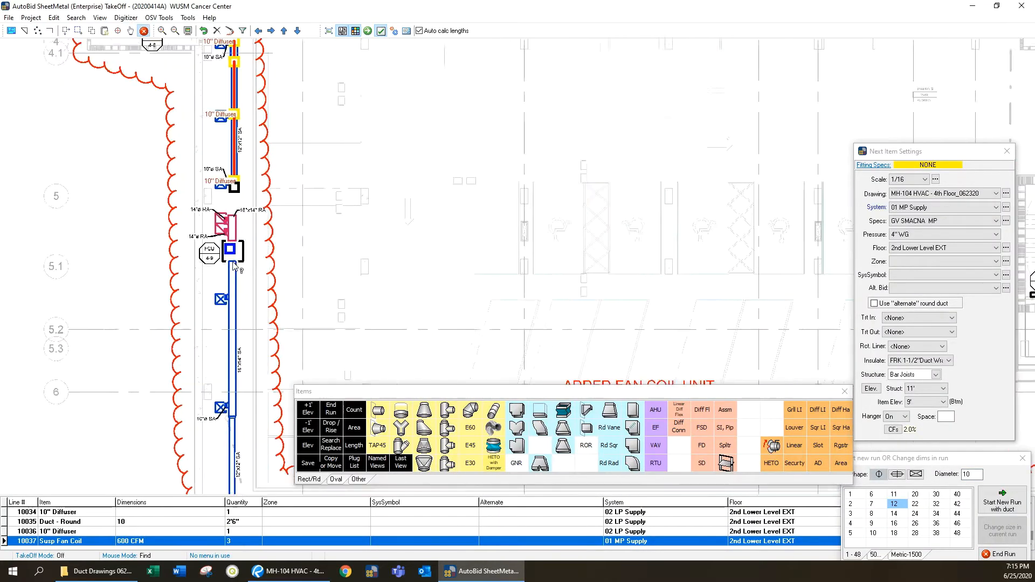
scroll(237, 253, "up", 3)
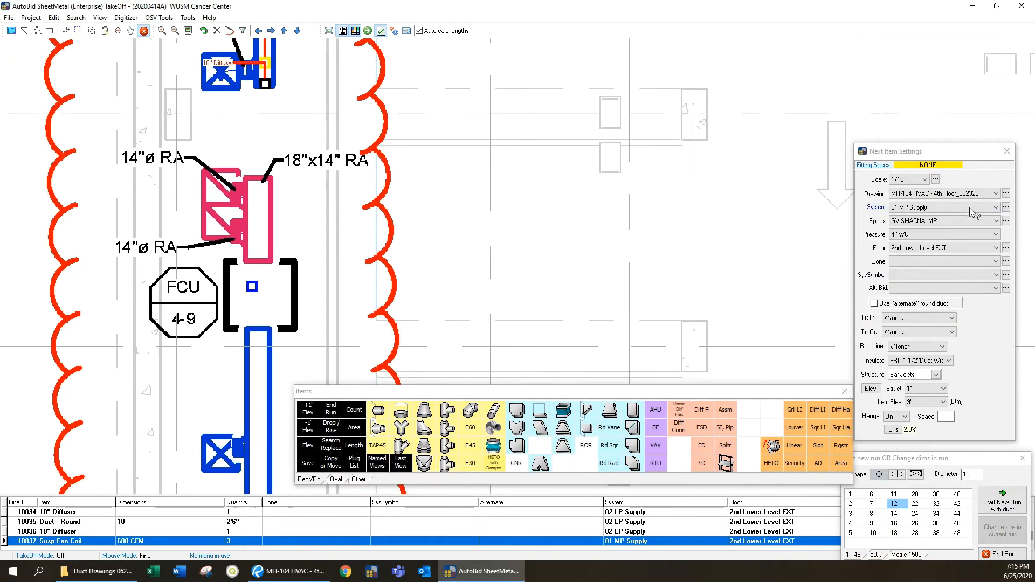
left_click(954, 208)
left_click(904, 232)
right_click(671, 221)
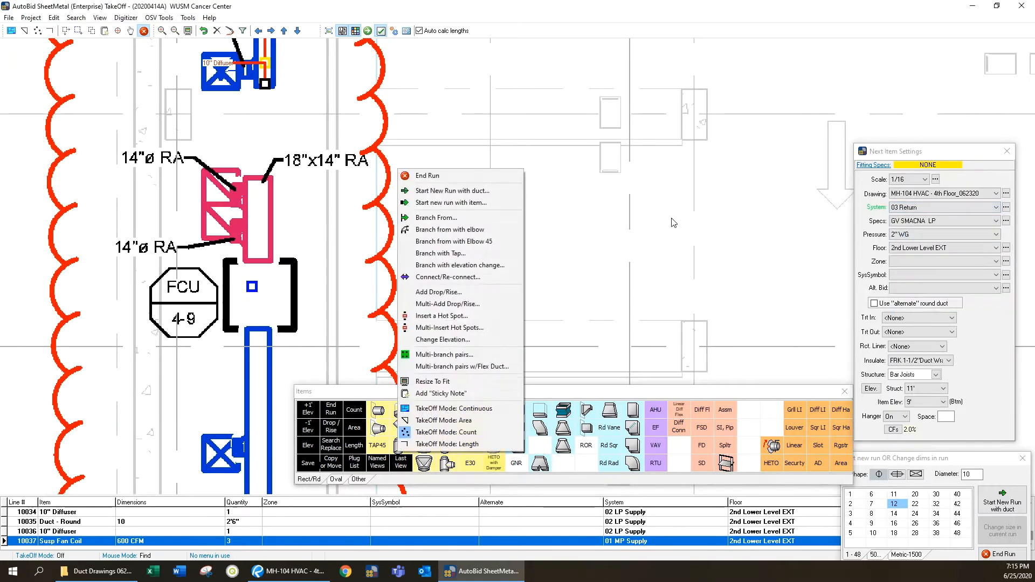
left_click(430, 204)
left_click(748, 486)
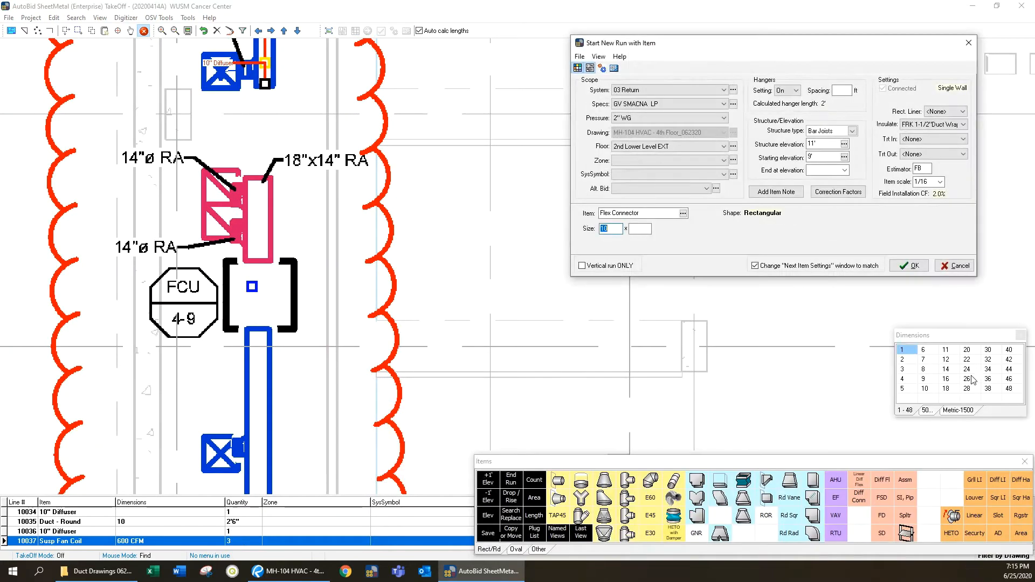
left_click(971, 376)
left_click(946, 359)
left_click(909, 266)
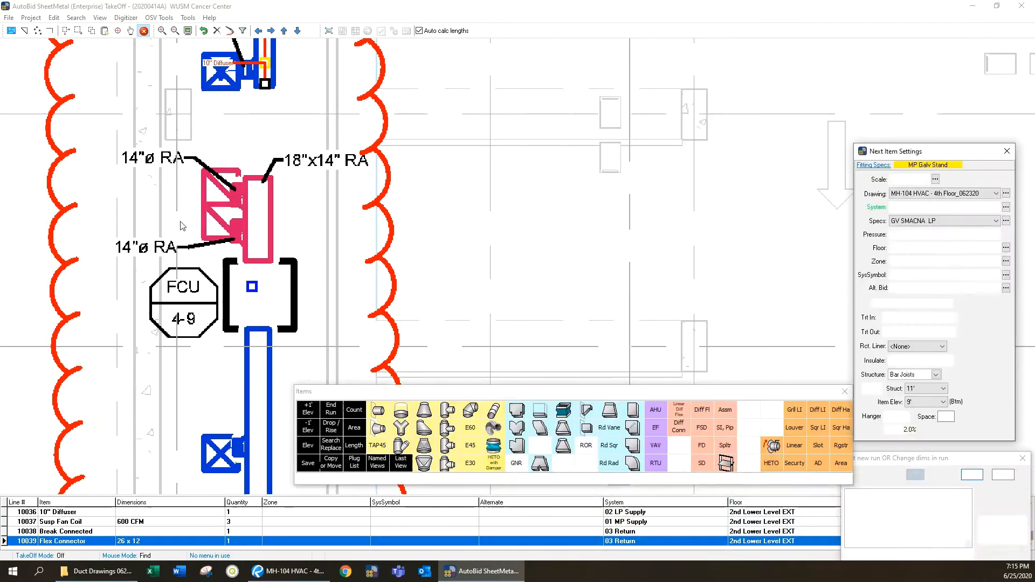
left_click(258, 252)
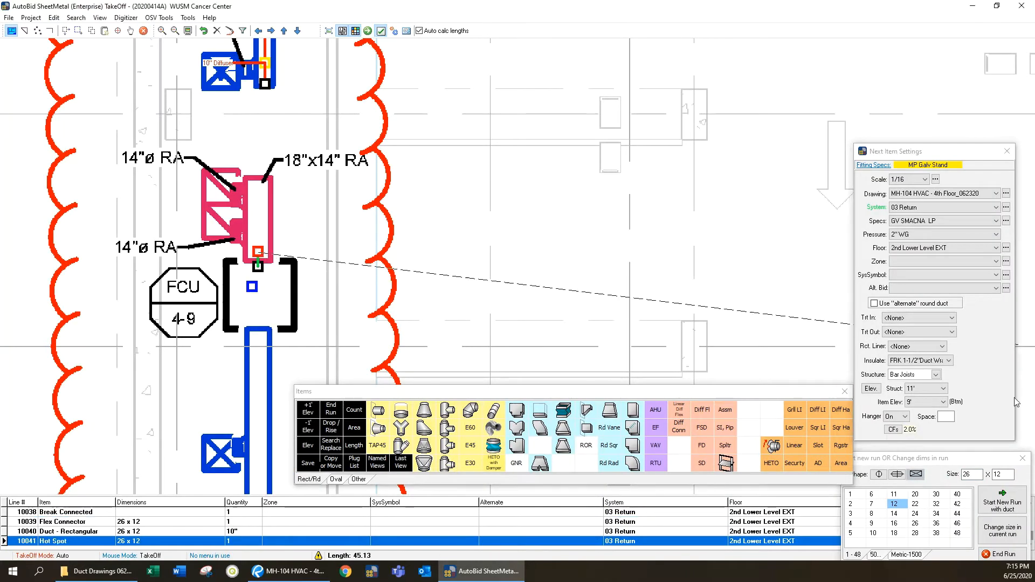
Transition the FCU 4-9 return run to 18 x 14, draw it past both branch points, and finish with an end cap
left_click(894, 532)
left_click(894, 513)
left_click(1002, 530)
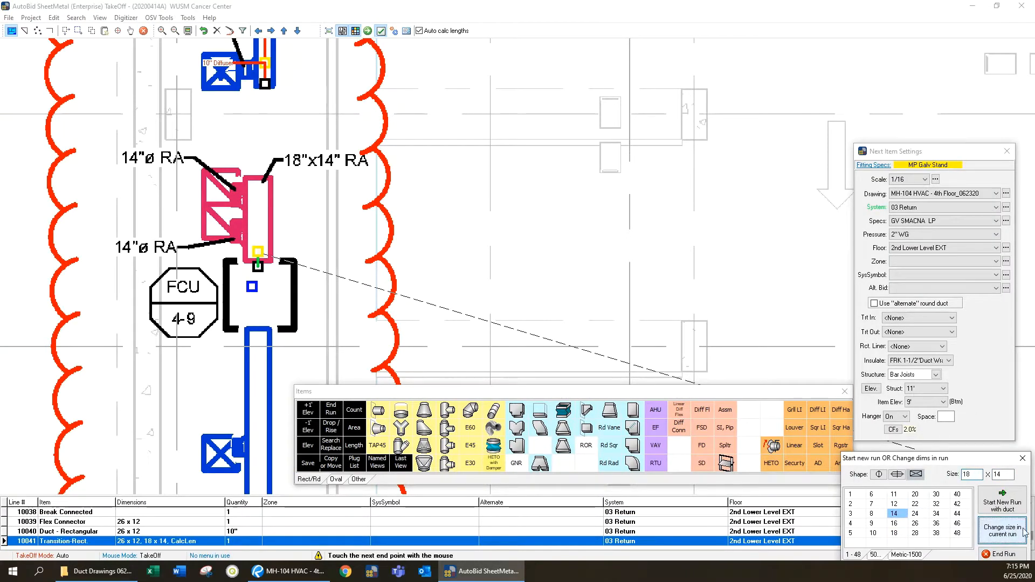
left_click(258, 226)
left_click(258, 197)
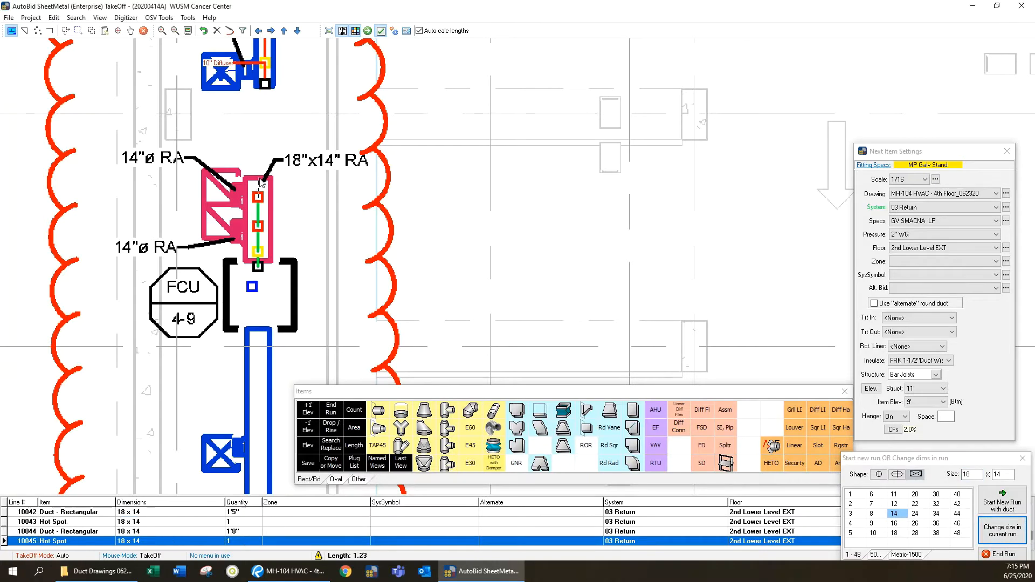
left_click(258, 176)
left_click(538, 412)
left_click(908, 136)
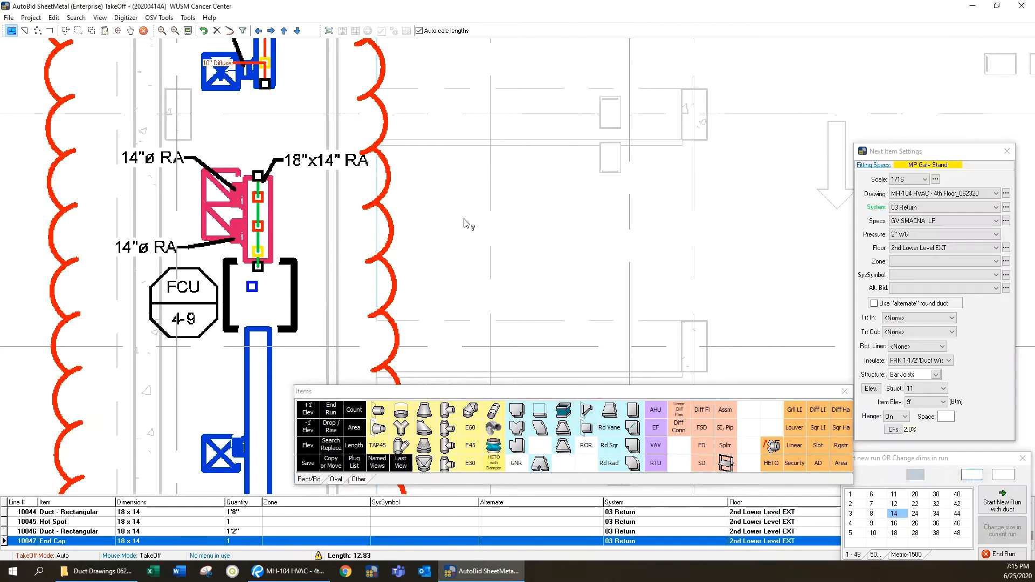
Branch a 14" round duct from the FCU 4-9 return run to the upper return diffuser, ending in a Diffuser - Flex
left_click_drag(452, 200, 559, 143)
right_click(560, 143)
left_click(588, 131)
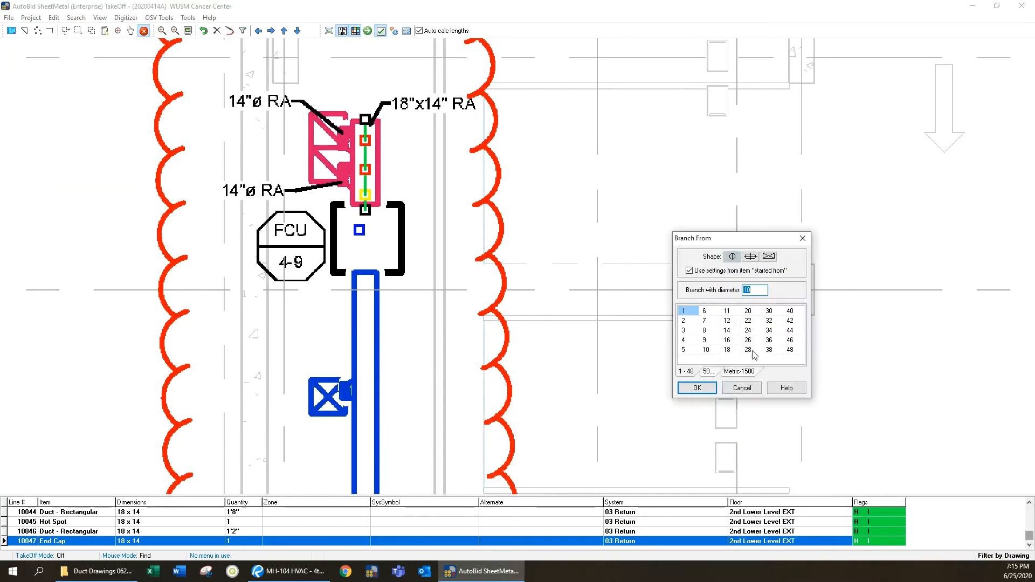
left_click(698, 386)
left_click(365, 141)
left_click(325, 132)
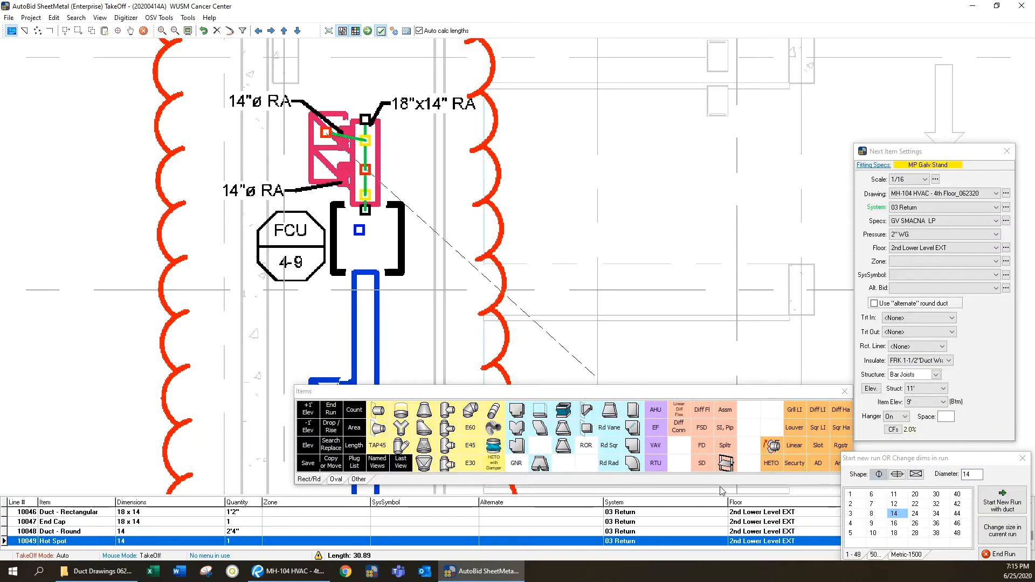
left_click(704, 414)
left_click(914, 137)
Branch a second 14" round duct from the same run to the lower return diffuser, ending in a Diffuser - Flex
right_click(612, 193)
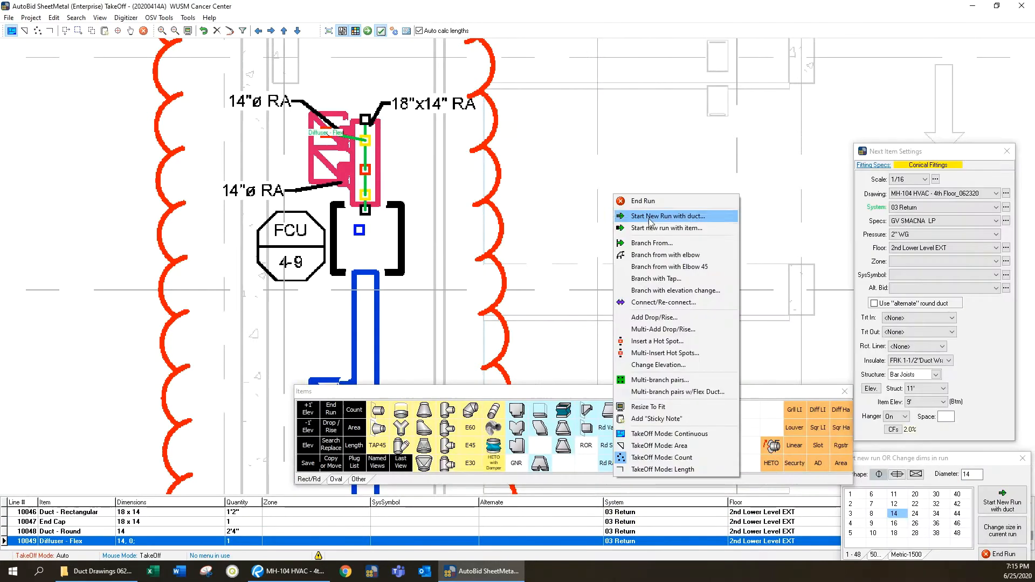
left_click(645, 243)
left_click(701, 386)
left_click(327, 169)
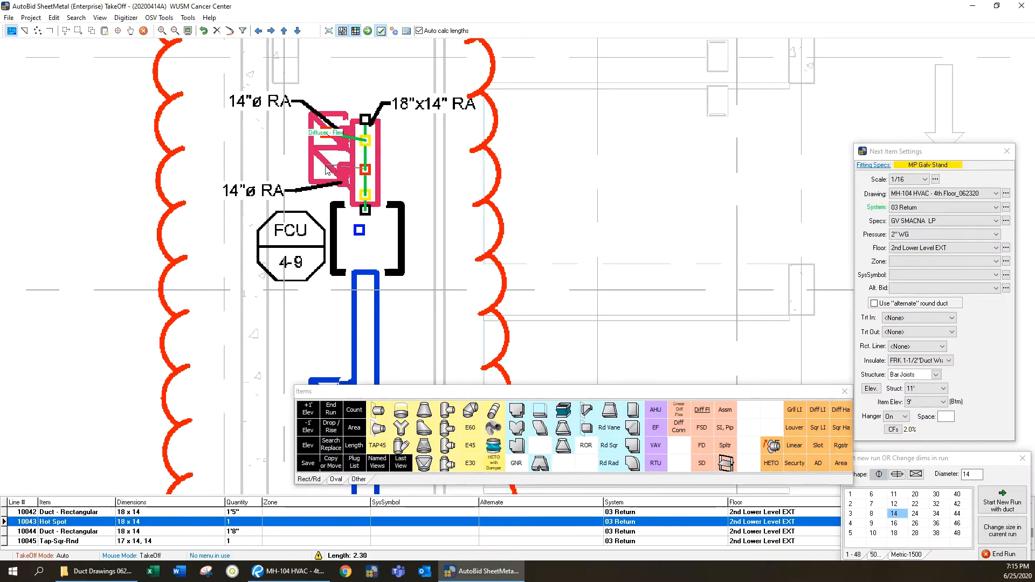
left_click(325, 164)
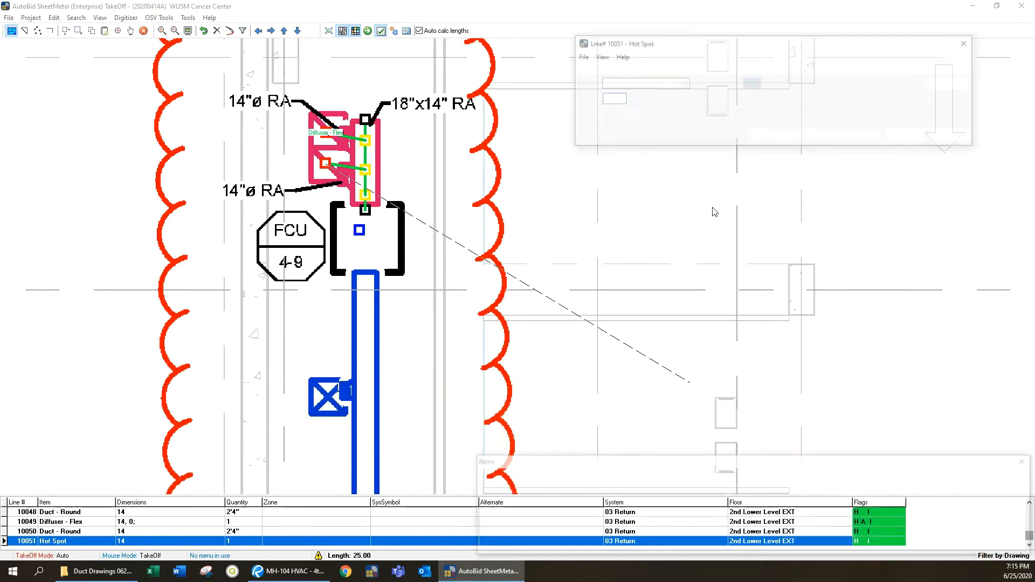
left_click(910, 136)
right_click(534, 182)
key("Escape")
Copy the boxed-in FCU 4-9 return ductwork in the same orientation to the open area above the added fan coil unit note
scroll(165, 189, "down", 2)
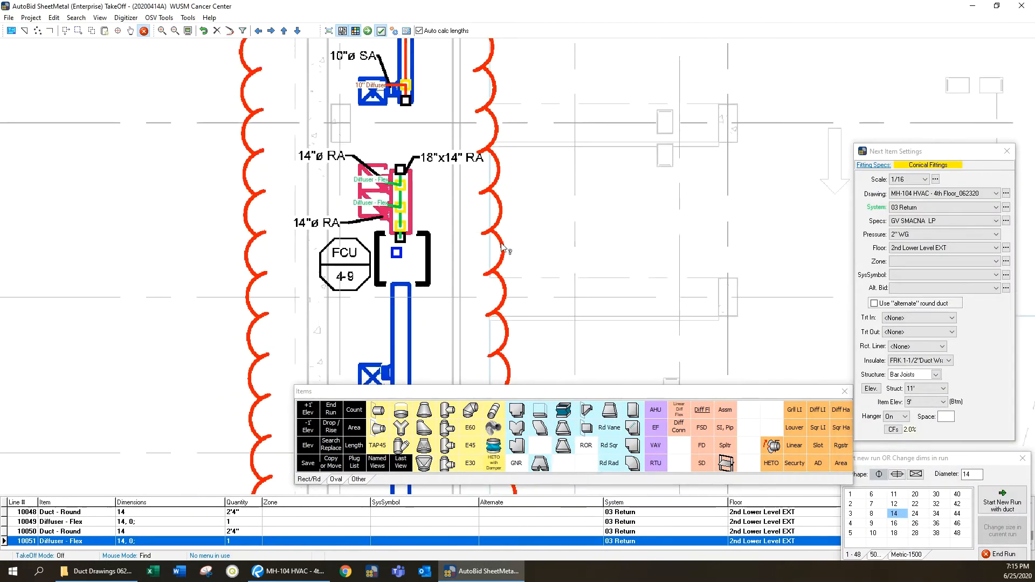
scroll(387, 210, "down", 2)
left_click(91, 31)
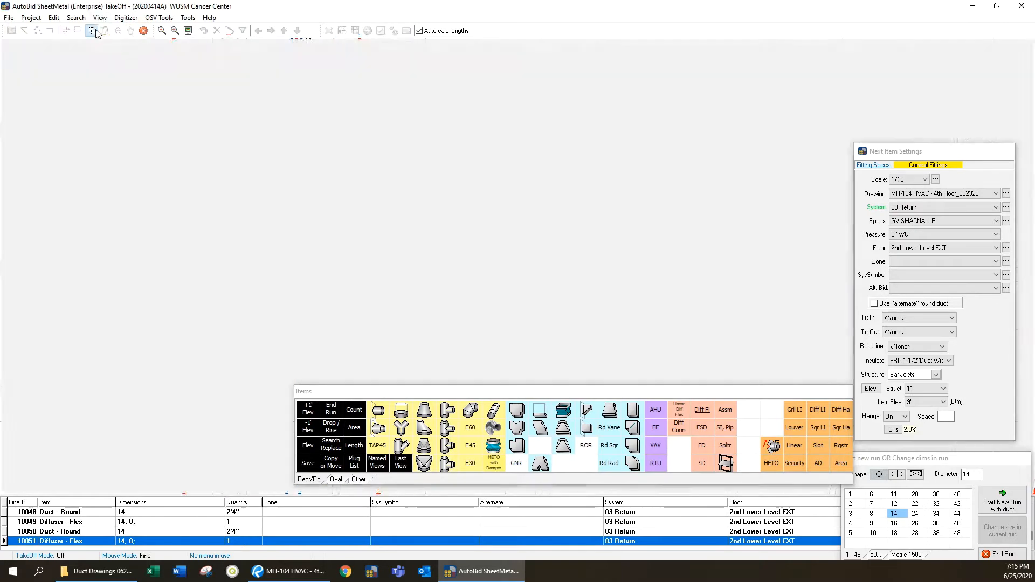
left_click_drag(241, 144, 241, 145)
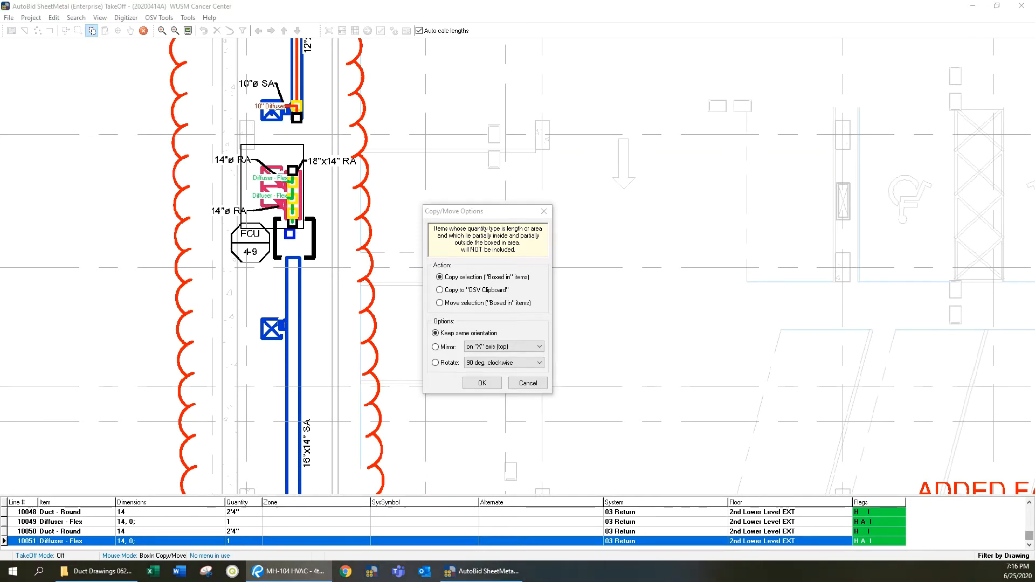
left_click(520, 362)
left_click(502, 371)
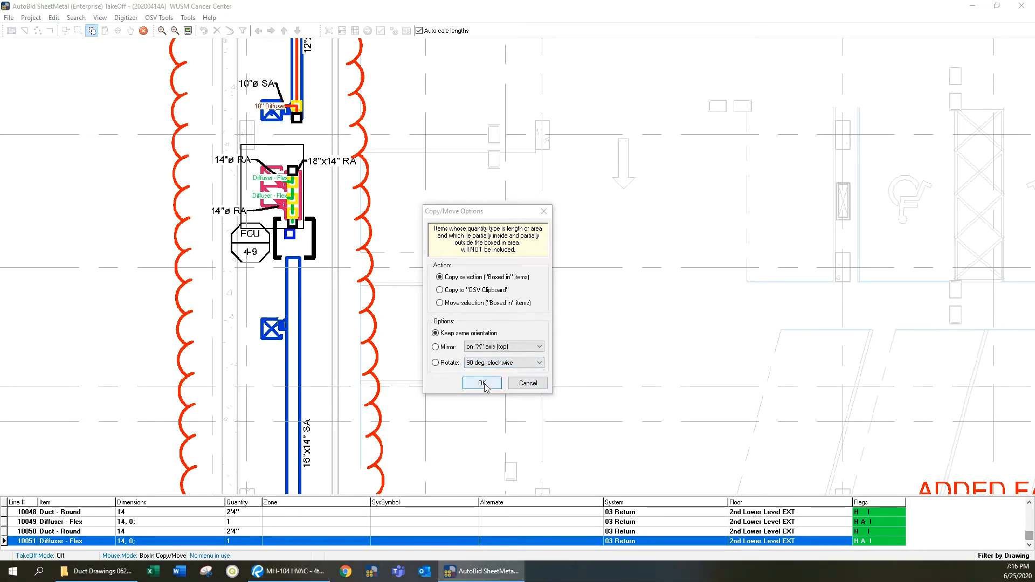
left_click(482, 383)
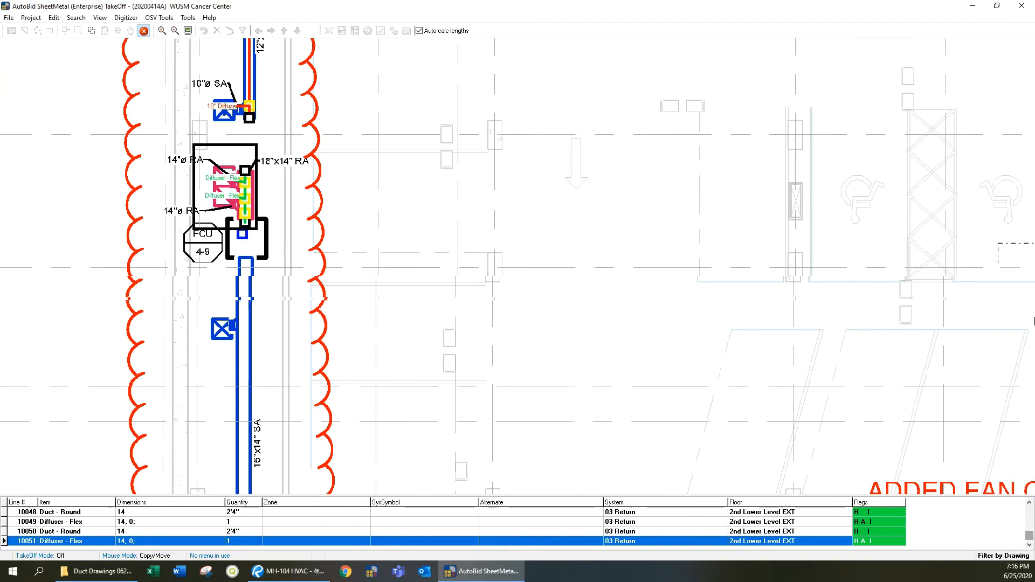
left_click(758, 363)
left_click(471, 319)
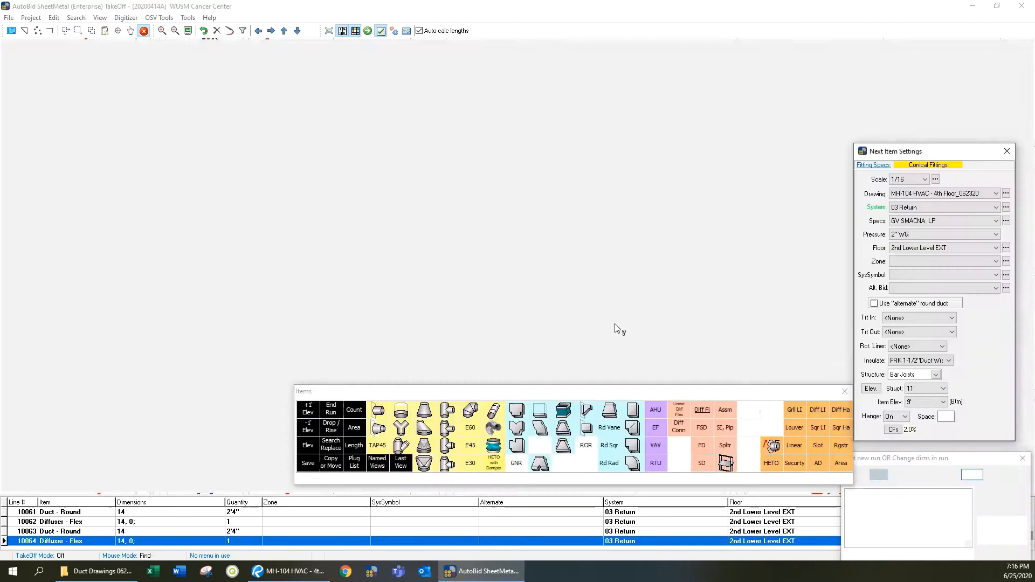
Move the copied return ductwork onto the FCU 4-10 return duct, rotated 90 deg. clockwise, and save the change
scroll(615, 341, "down", 1)
mouse_move(601, 342)
left_mouse_down()
mouse_move(496, 296)
mouse_move(80, 248)
mouse_move(78, 260)
left_mouse_up()
scroll(169, 265, "down", 1)
left_click_drag(169, 266, 214, 259)
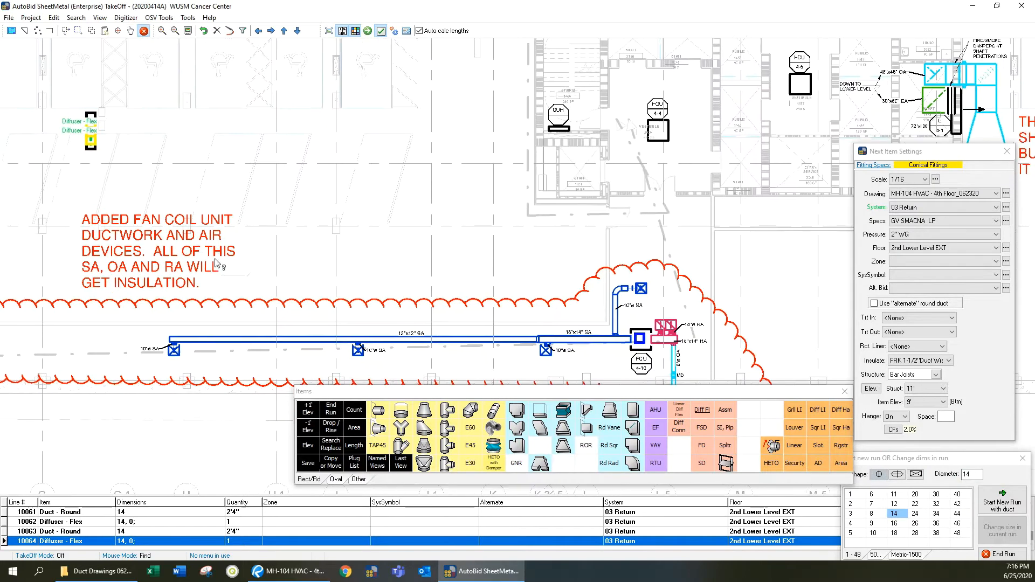
left_click(91, 30)
left_click_drag(132, 168, 131, 168)
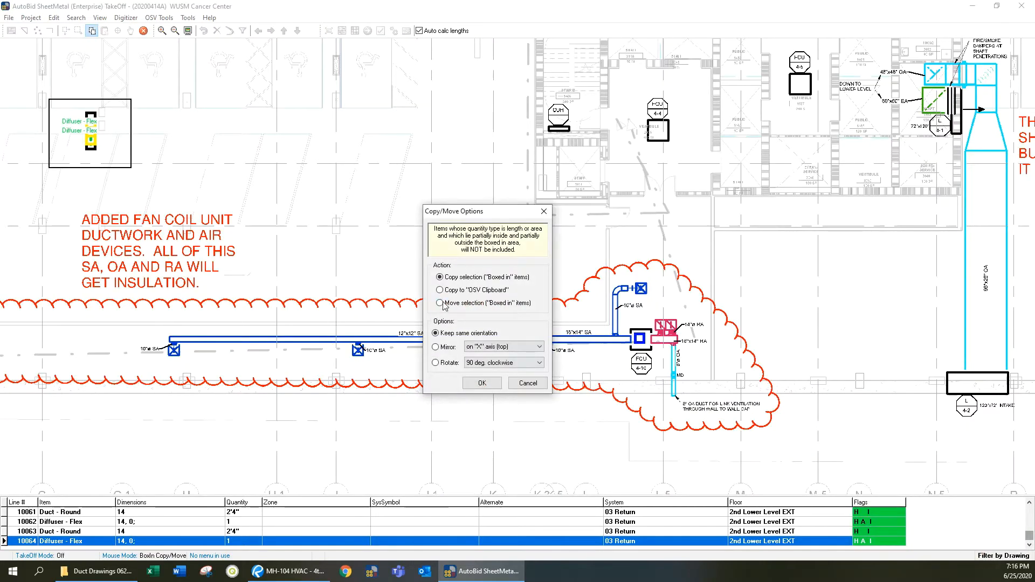
left_click(513, 363)
left_click(485, 377)
left_click(482, 383)
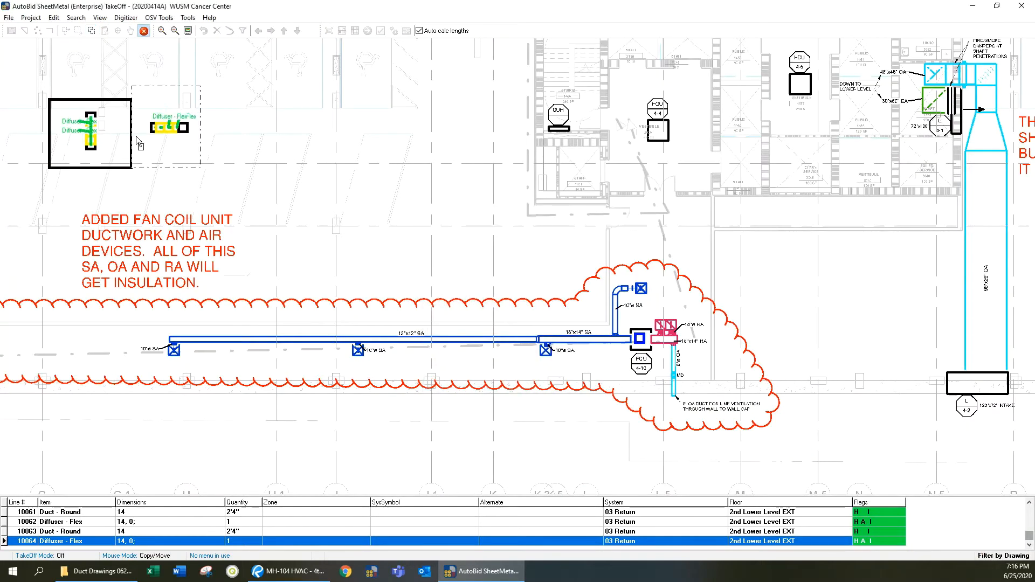
left_click(661, 337)
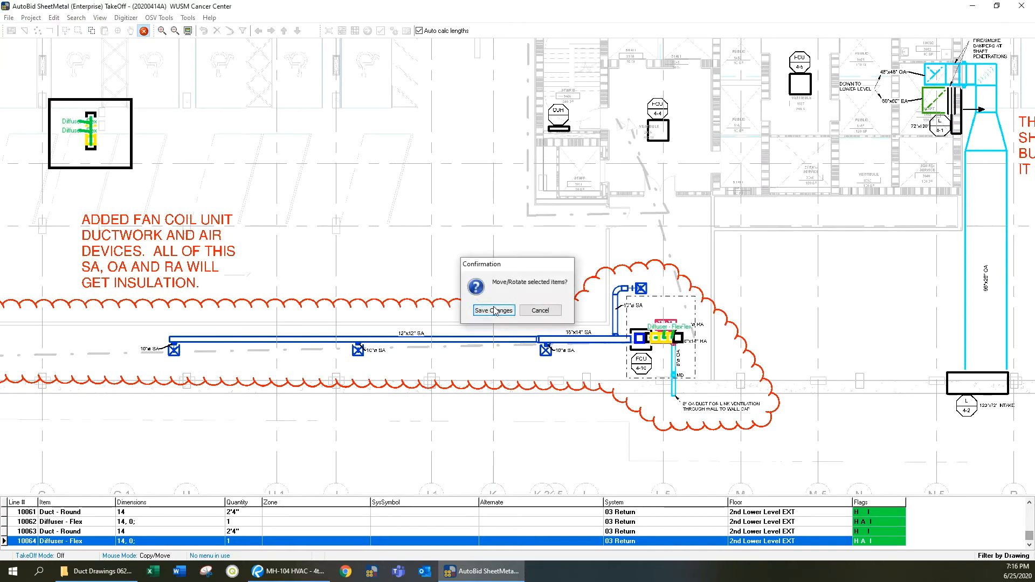
left_click(495, 309)
Set the system to 02 LP Supply and start a new run with a 26 x 12 flex connector at the supply side of FCU 4-10
scroll(615, 350, "up", 3)
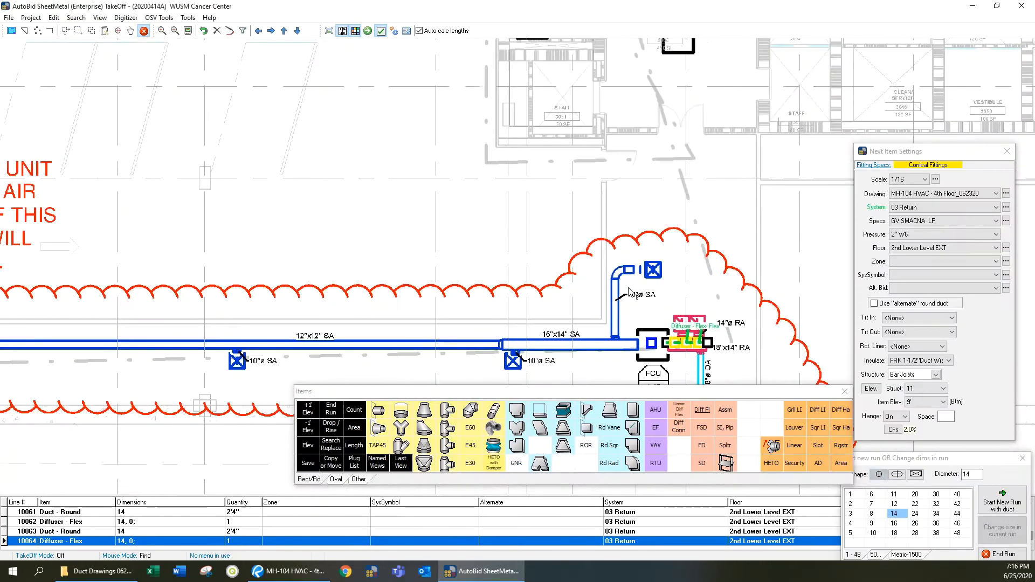
scroll(573, 151, "up", 2)
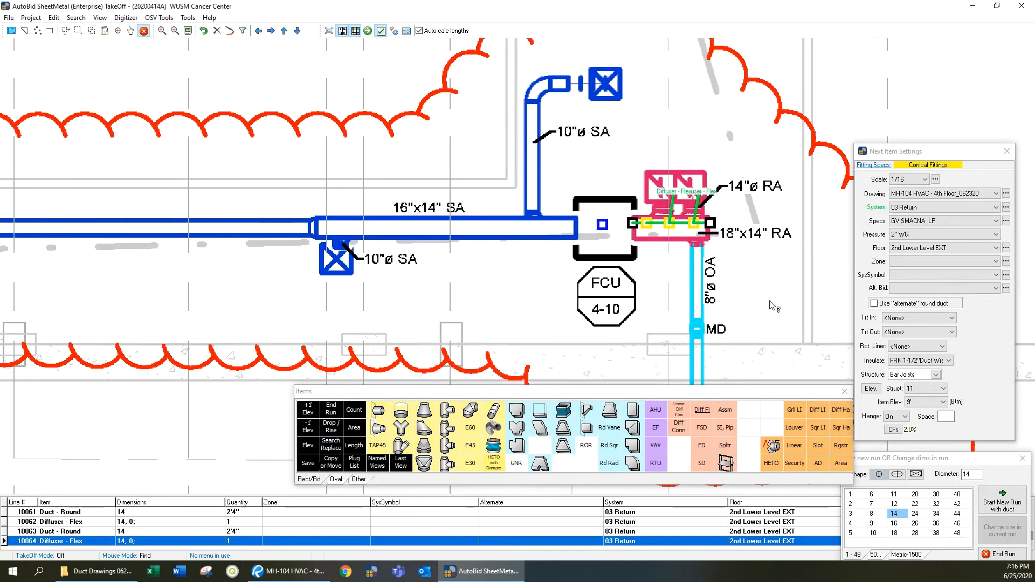
left_click(944, 207)
left_click(911, 223)
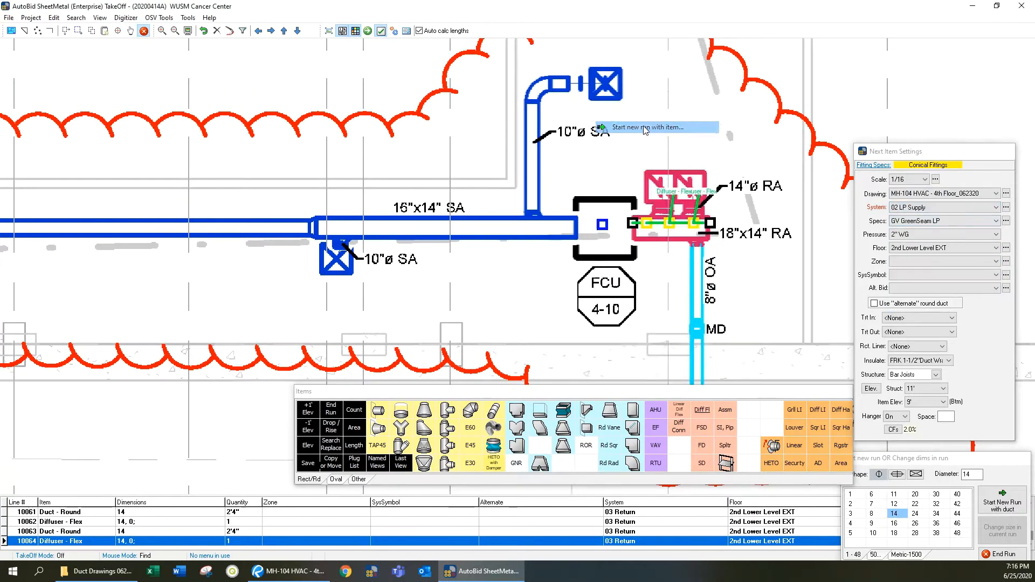
left_click(765, 497)
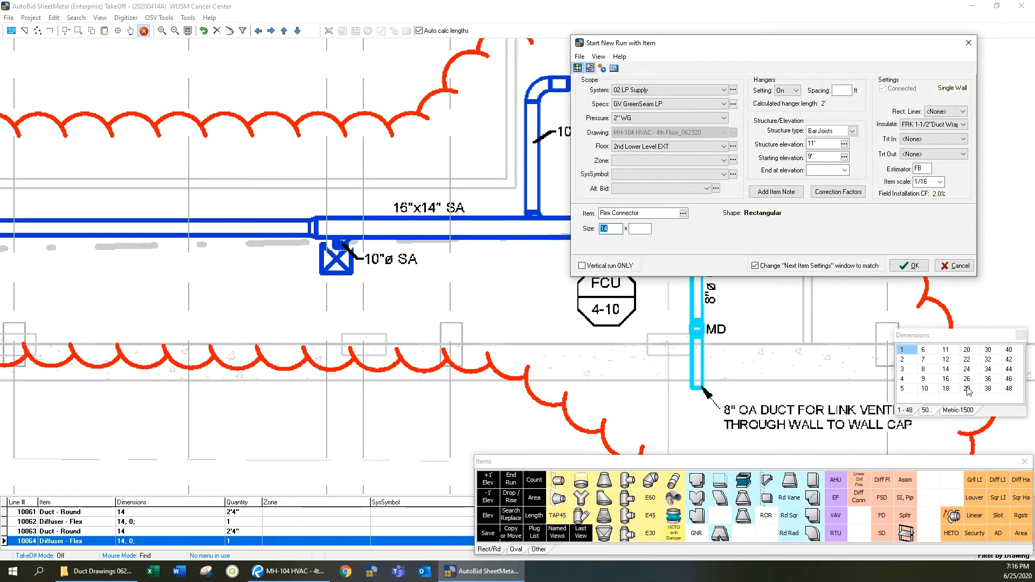
left_click(908, 266)
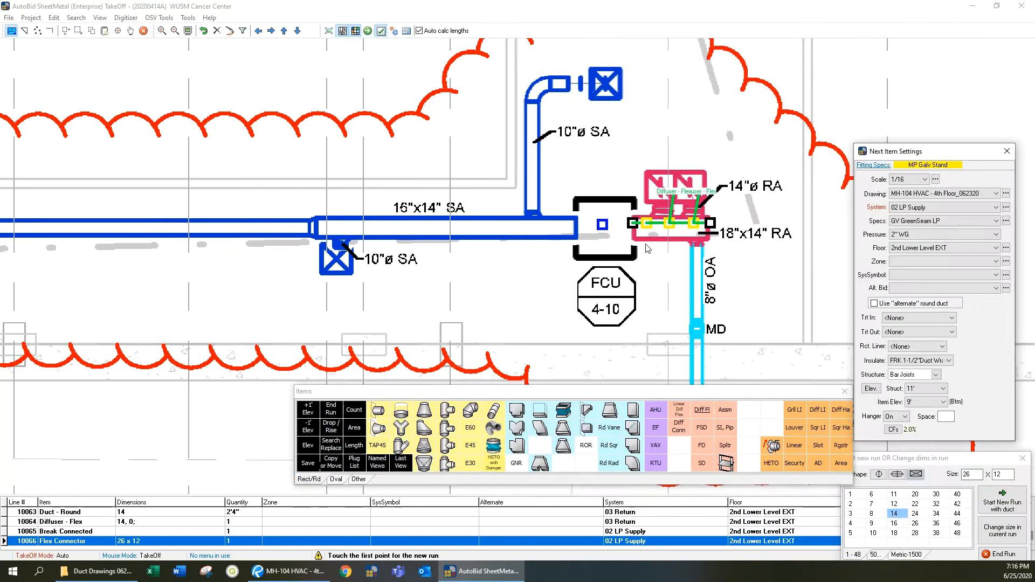
left_click(591, 233)
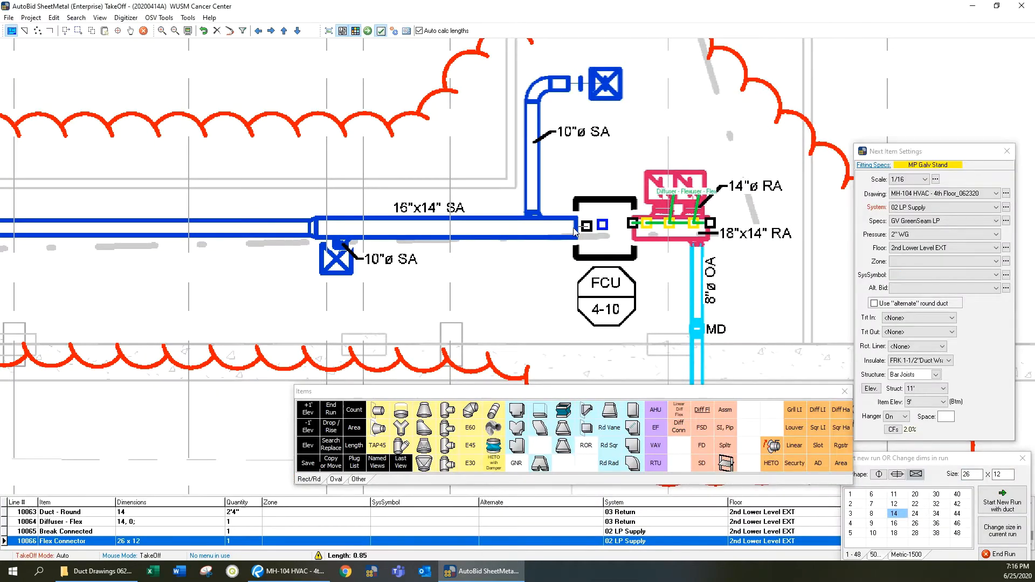
Transition the supply run to 16 x 14 and draw it past the first two branch points to the next size change
left_click(896, 524)
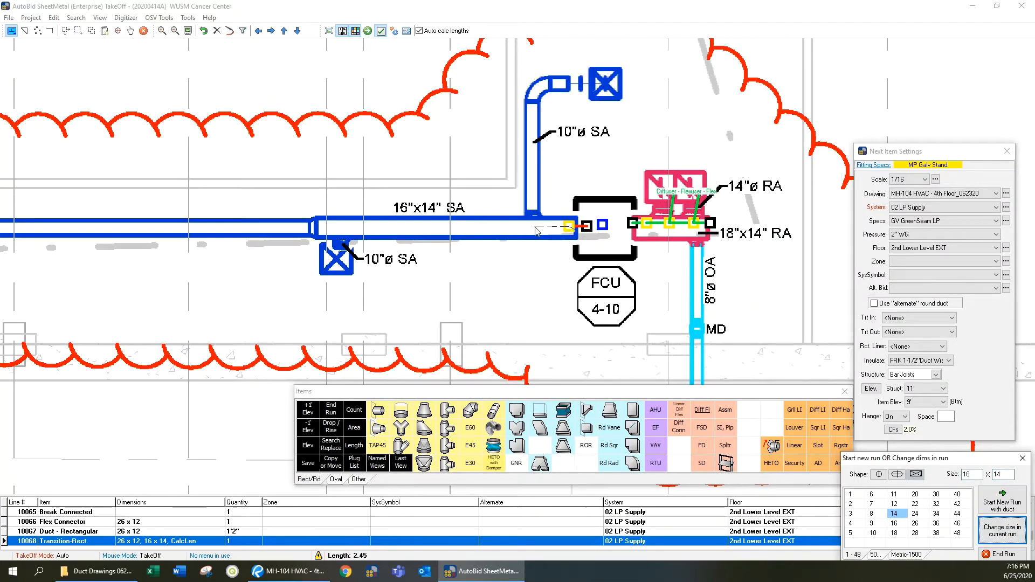
left_click(537, 231)
left_click(335, 226)
left_click(312, 226)
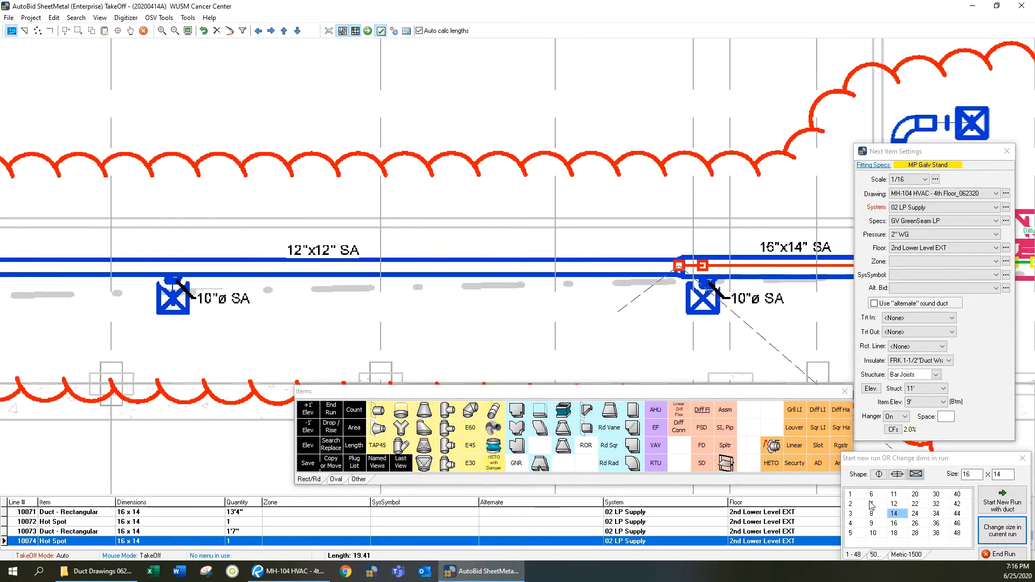
Transition the supply run to 12 x 12, draw it past the last two diffuser branch points, and finish with an end cap
left_click(894, 504)
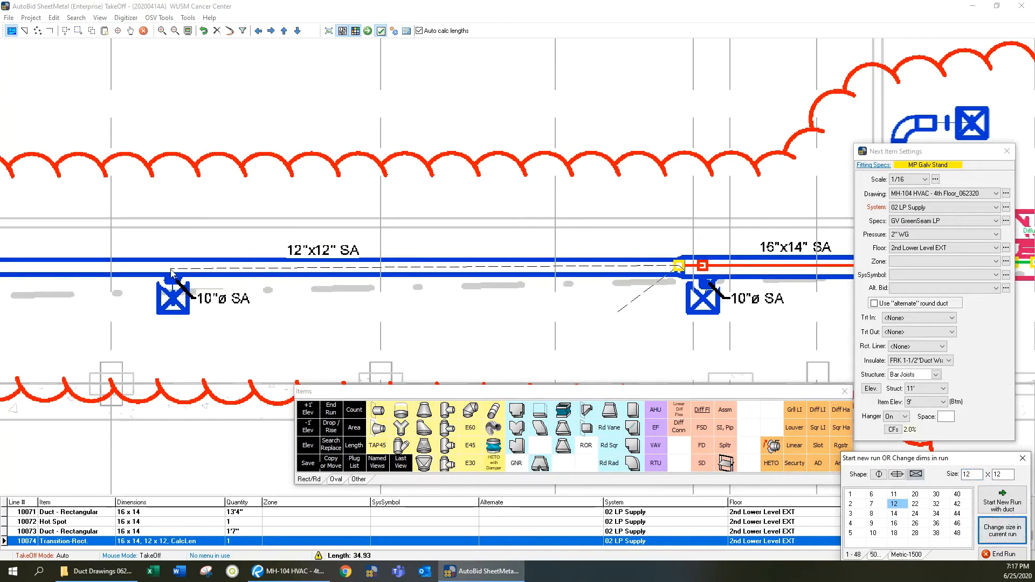
left_click(171, 272)
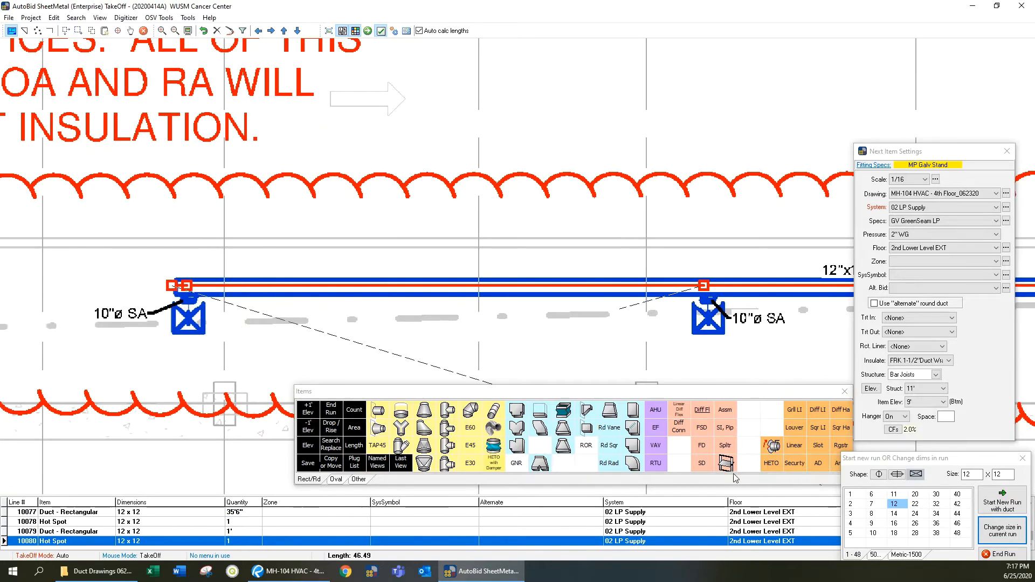
left_click(726, 463)
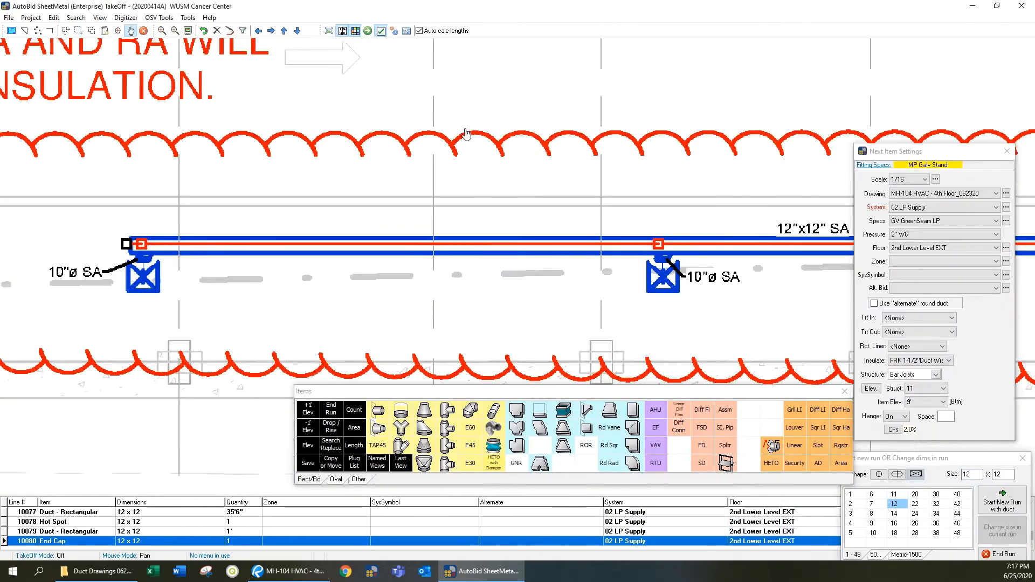
Use multi-branch pairs to run 10" round branches from the supply run to the three diffusers below it, each ending in a 10" Diffuser
left_click_drag(467, 134, 22, 59)
scroll(430, 210, "down", 2)
mouse_move(619, 229)
left_mouse_down()
mouse_move(624, 244)
mouse_move(862, 267)
left_mouse_up()
scroll(587, 264, "down", 4)
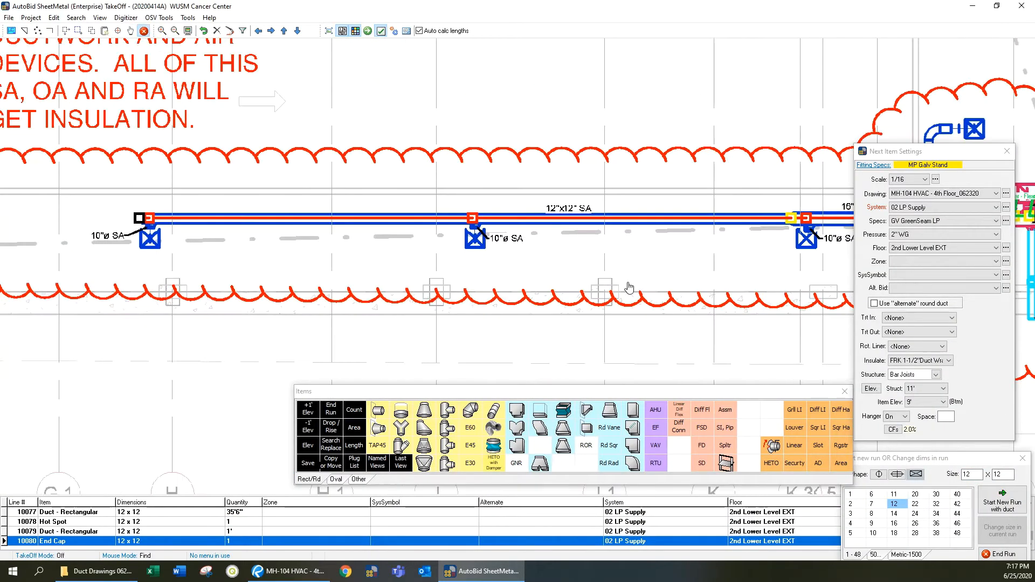
right_click(576, 241)
left_click(637, 435)
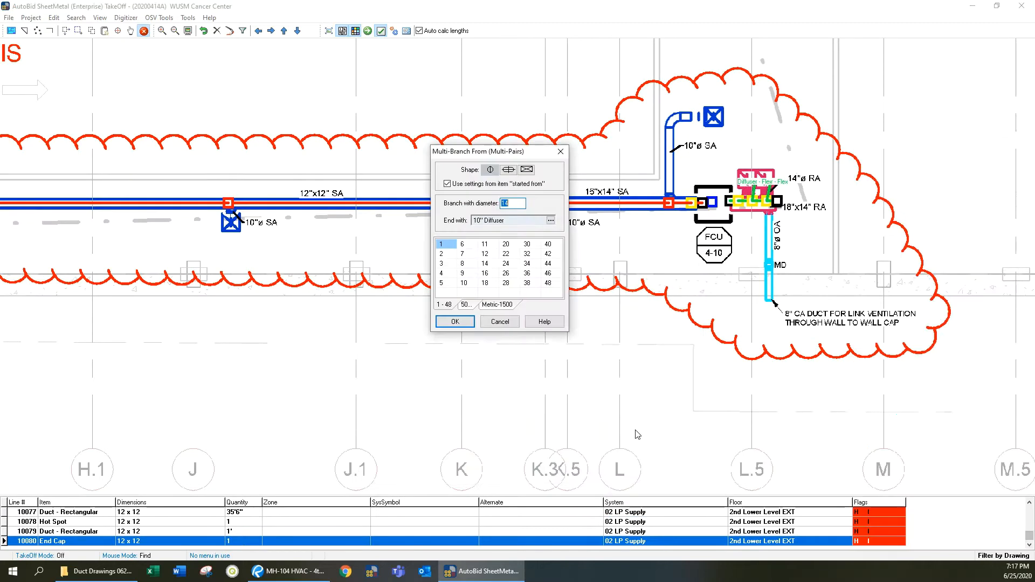
left_click(466, 326)
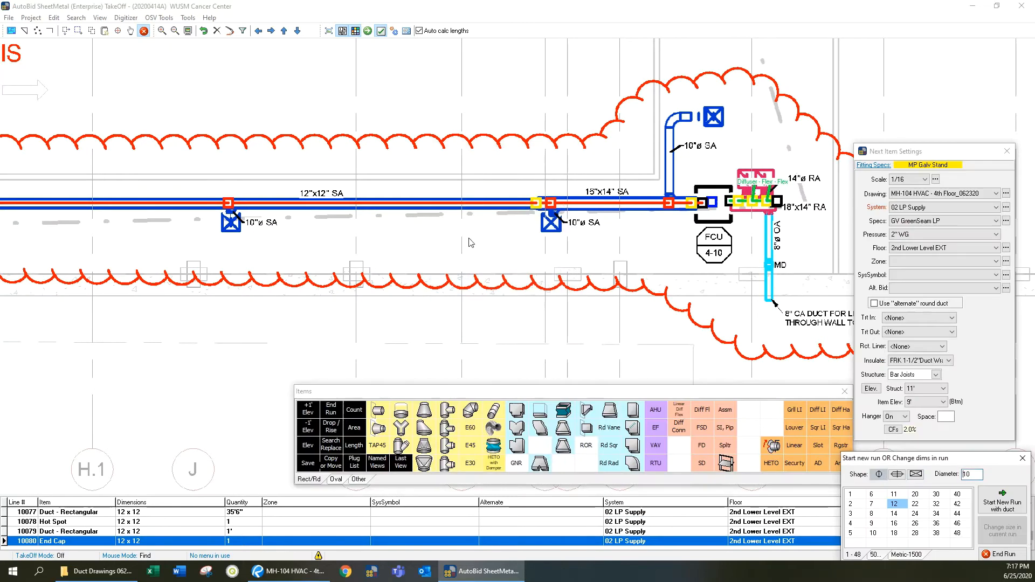
left_click(237, 226)
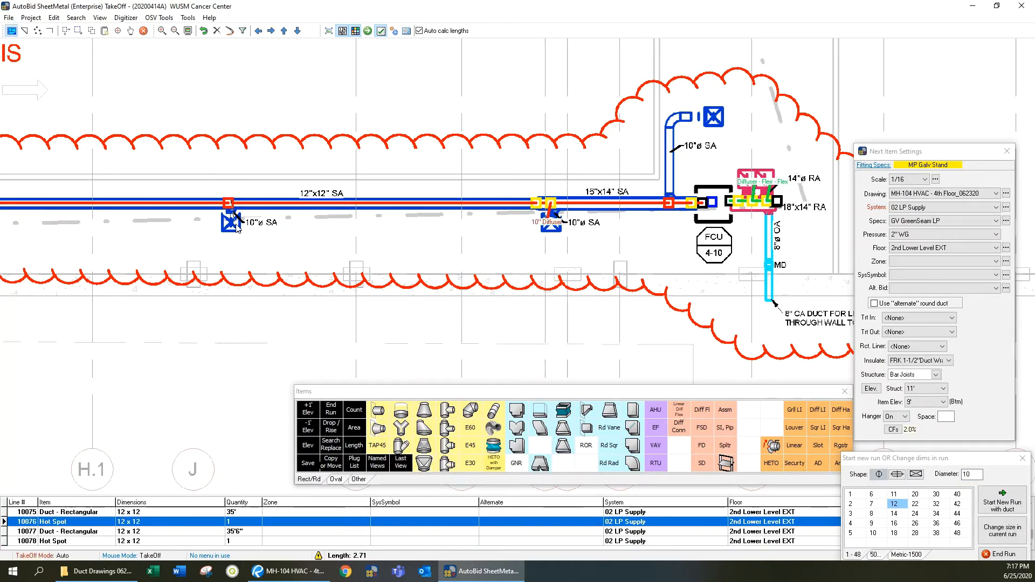
left_click_drag(146, 308, 387, 295)
left_click(155, 191)
left_click(156, 209)
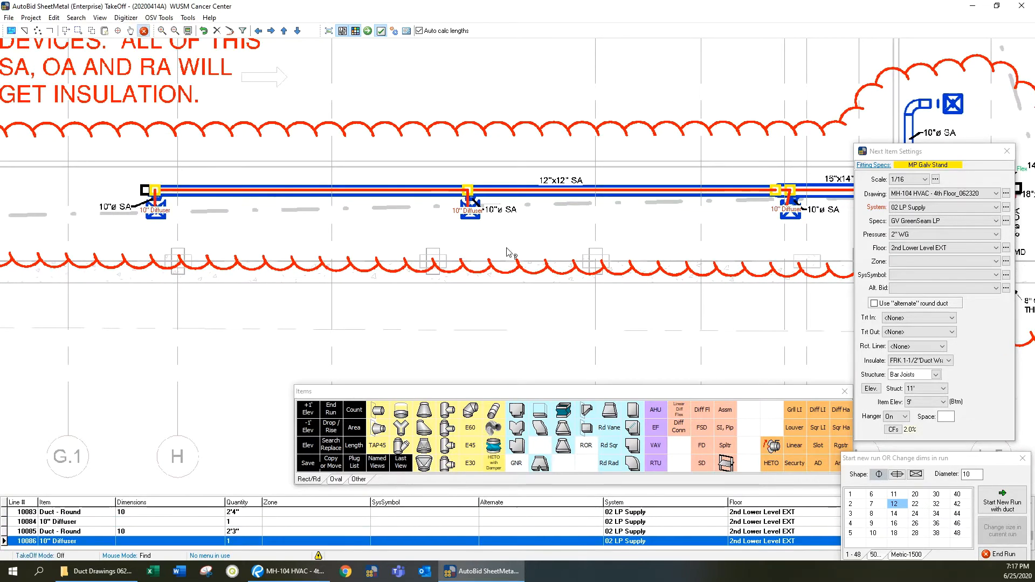
key("Escape")
Branch a 10" round duct from the supply run beside FCU 4-10, elbow it to the upper diffuser, and end it with Diffuser - Flex
left_click_drag(841, 231, 426, 291)
right_click(425, 265)
left_click(488, 315)
left_click(697, 388)
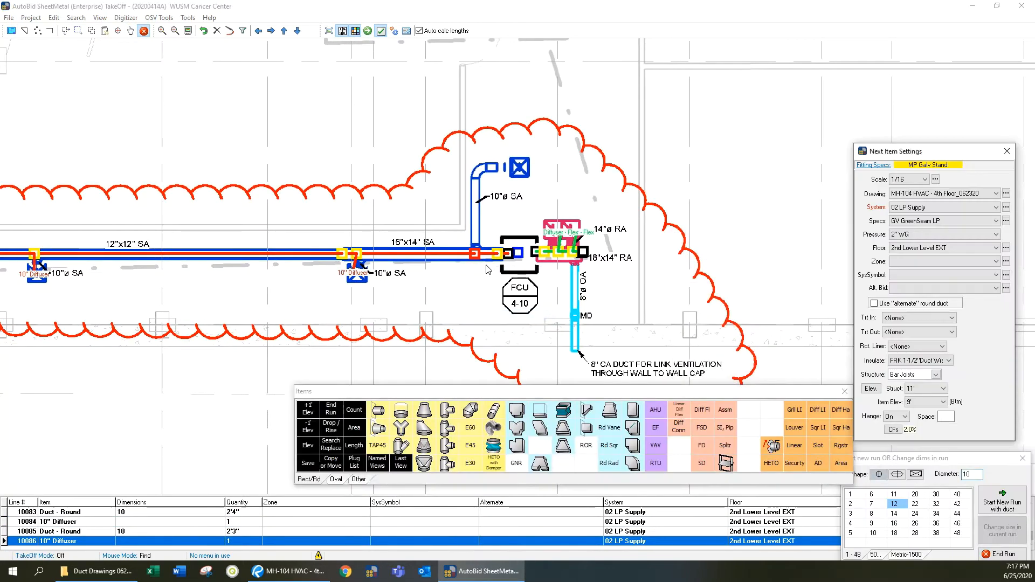
left_click(476, 255)
left_click(474, 166)
left_click(520, 166)
left_click(725, 410)
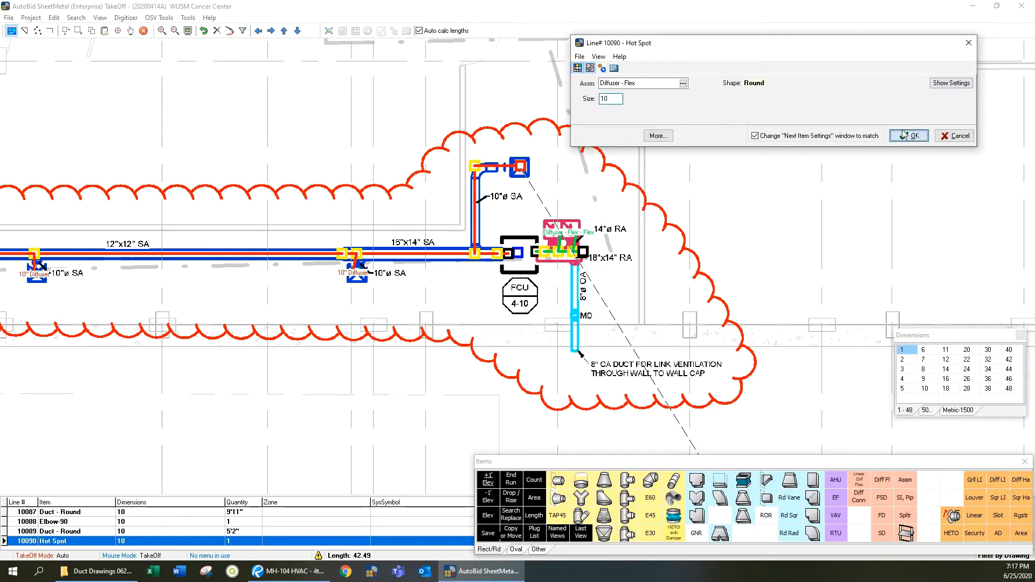
left_click(904, 135)
right_click(666, 146)
left_click(695, 154)
Set the system to 05 Fresh and start a new run with an 8" Hi-Eff takeoff with damper where the OA duct meets the return
scroll(661, 341, "up", 4)
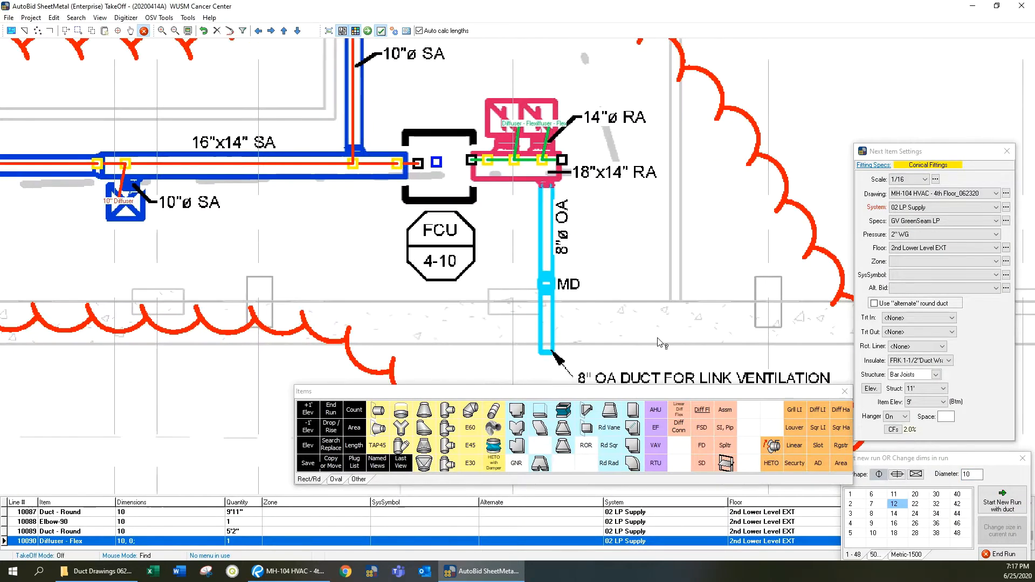
left_click_drag(658, 263, 406, 164)
left_click(919, 208)
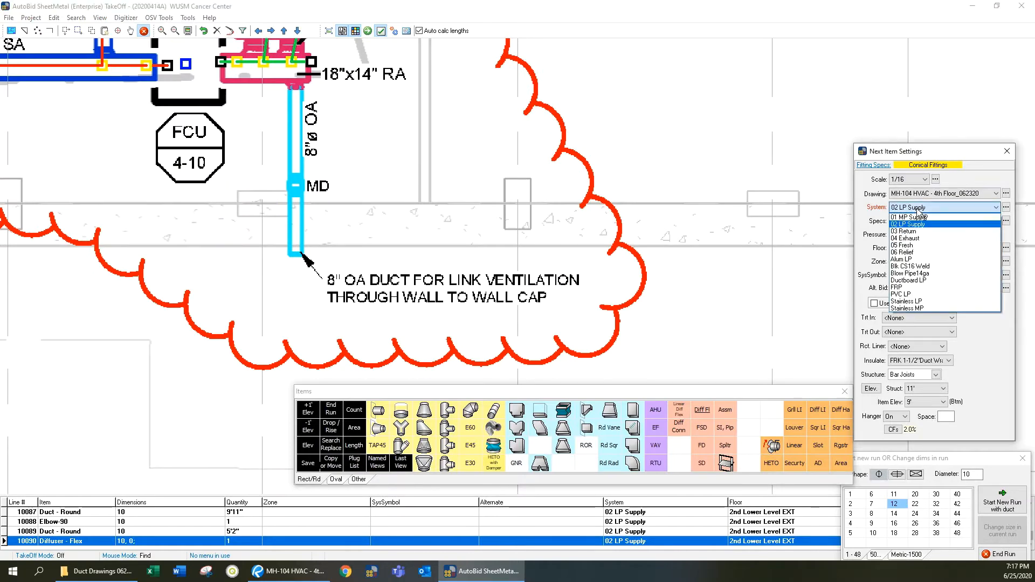
left_click(917, 246)
right_click(371, 112)
left_click(409, 131)
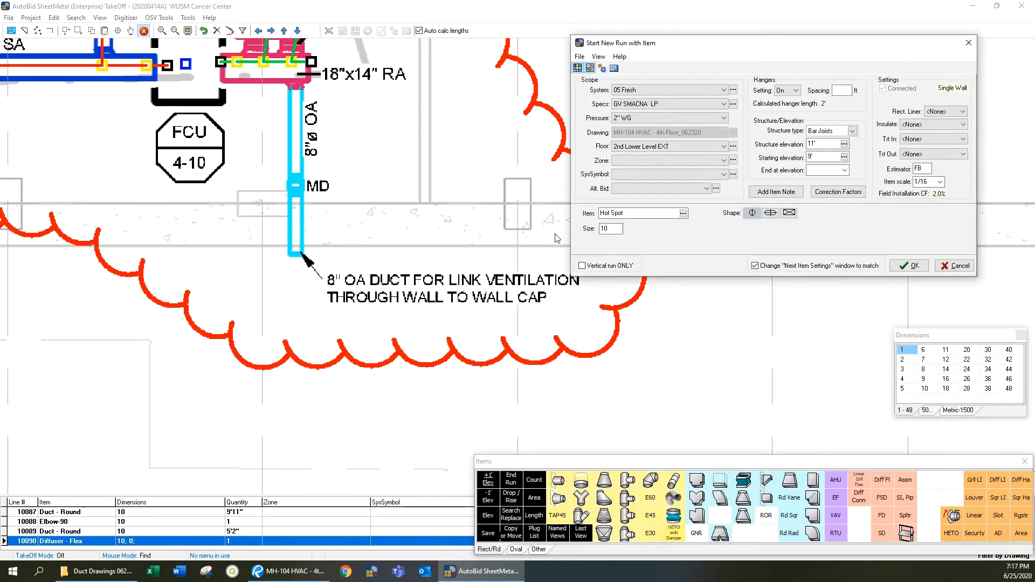
left_click(952, 533)
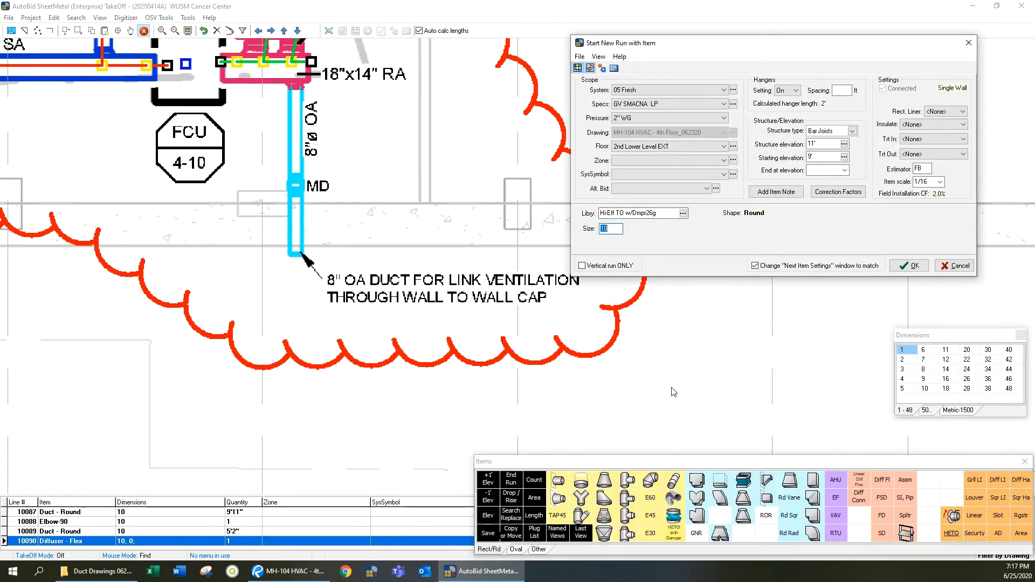
left_click(915, 266)
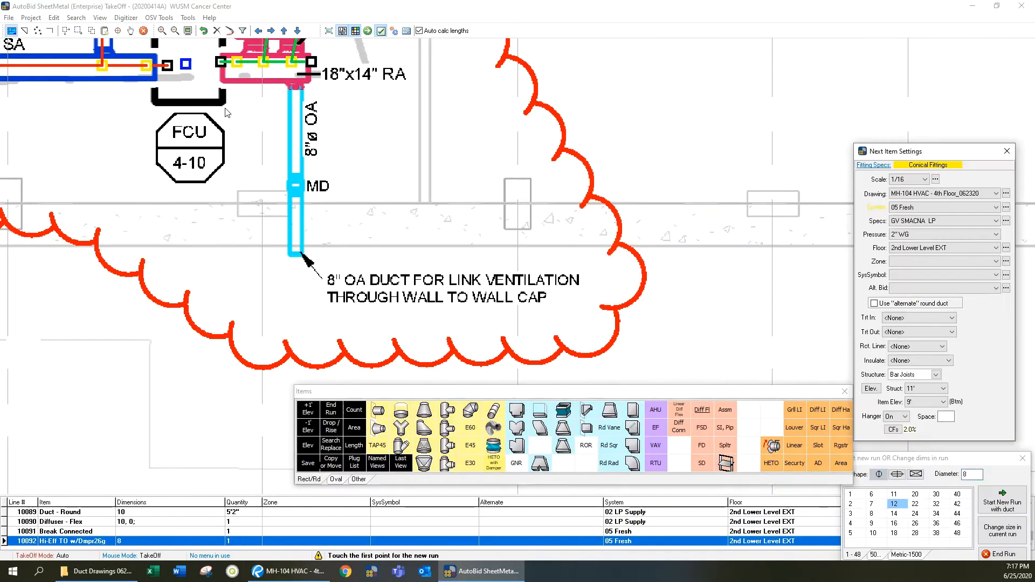
left_click(297, 85)
Draw the 8" round OA duct directly to the MD symbol, place a Control Damper assembly there, and end the run
left_click(296, 189)
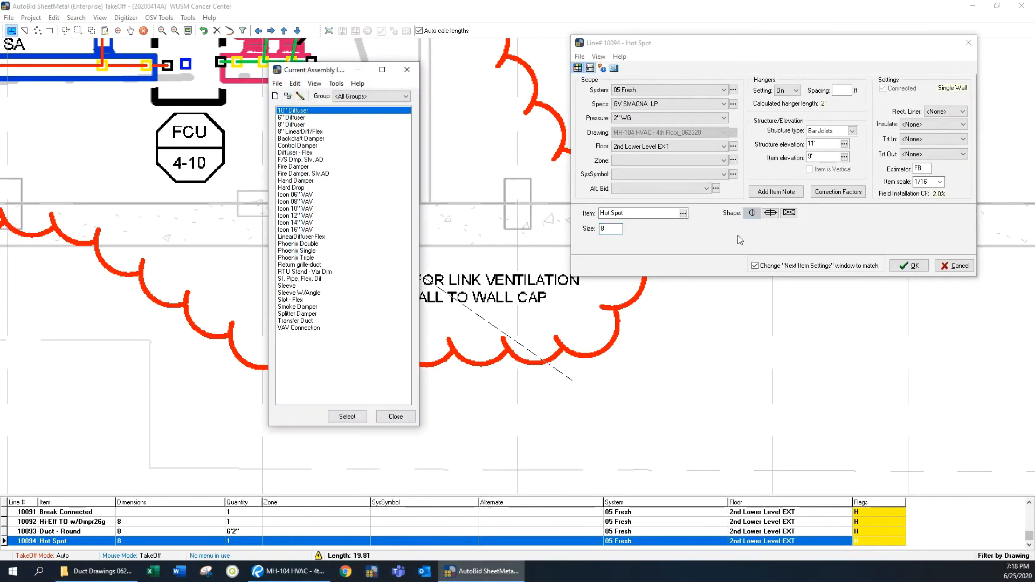
left_click(294, 146)
left_click(348, 417)
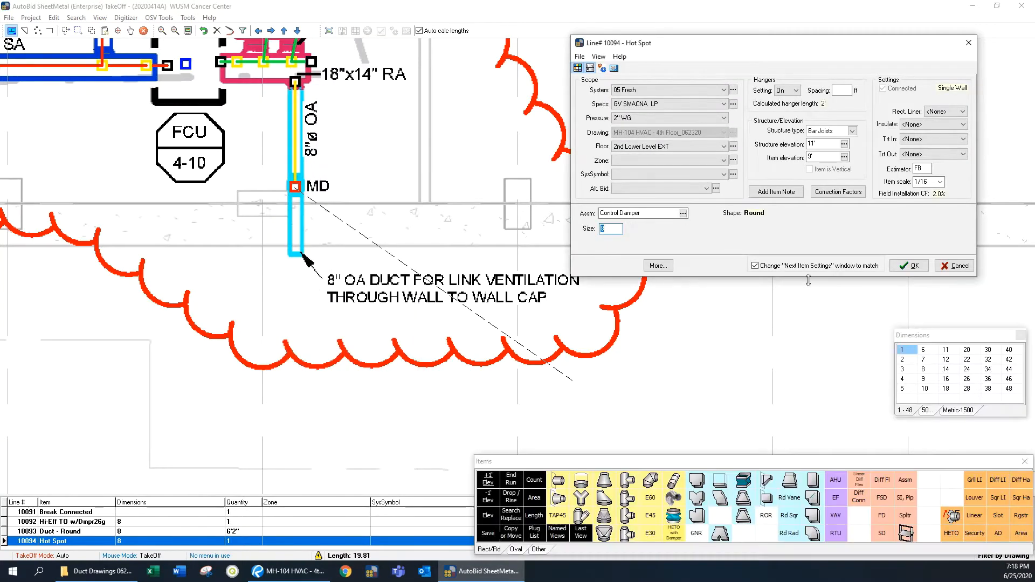
left_click(908, 268)
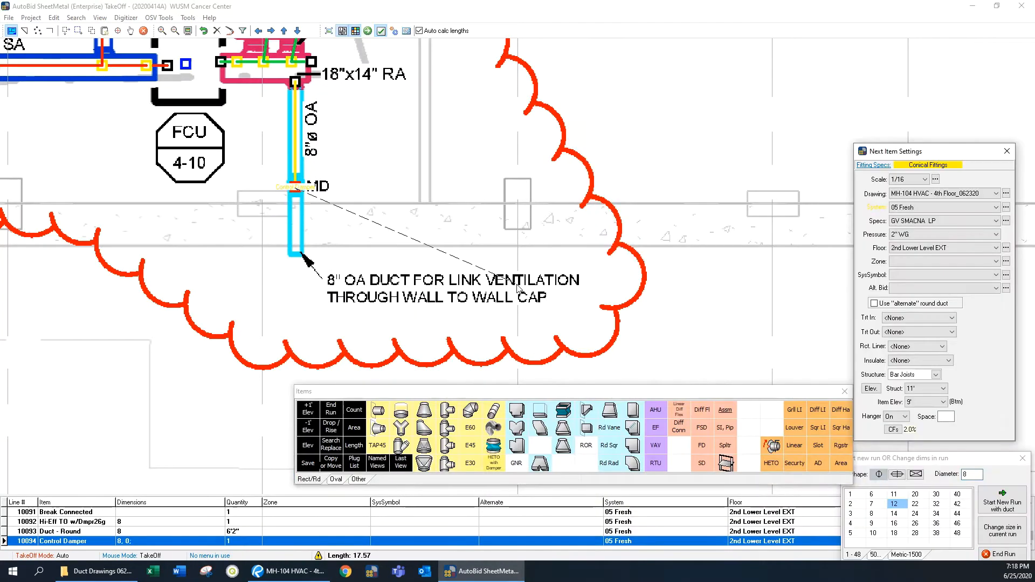
right_click(296, 257)
left_click(393, 239)
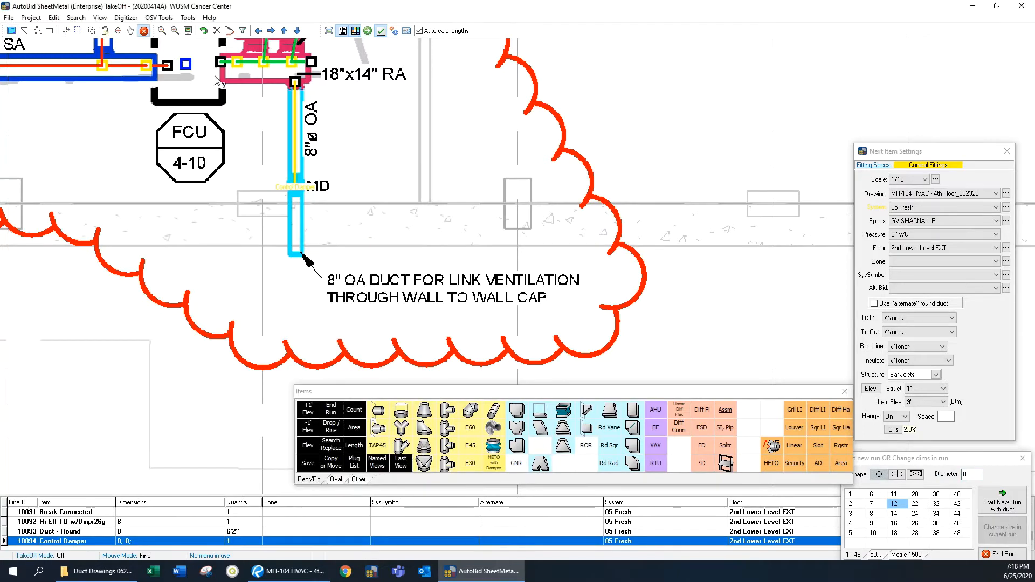
Box-select the round OA duct and its control damper and delete them, keeping the takeoff
left_click(78, 31)
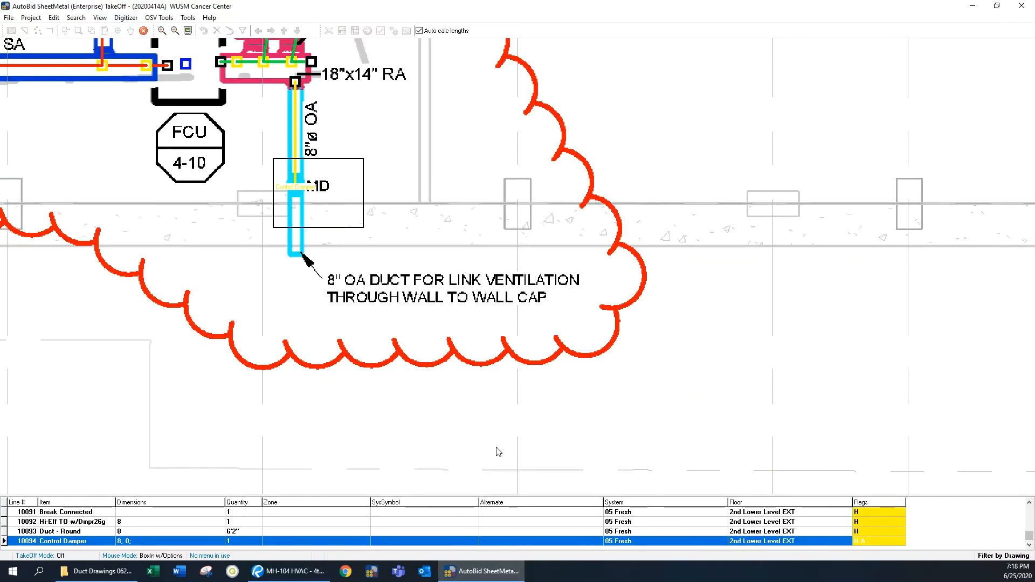
left_click_drag(498, 451, 468, 229)
left_click(531, 309)
left_click(777, 509)
left_click(621, 315)
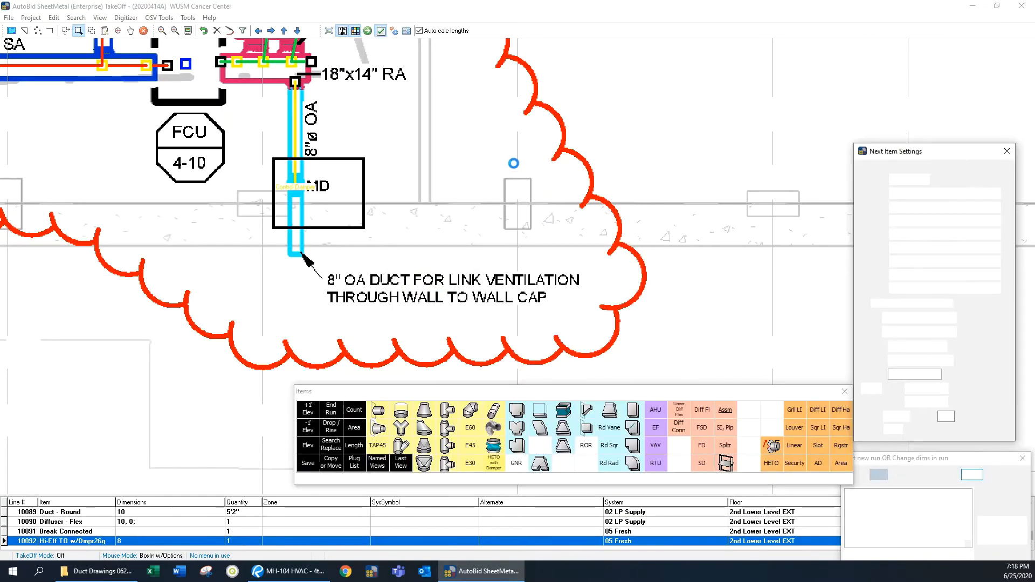
Branch an 8" round duct from the OA takeoff and draw it 4'6" to a point just before the MD symbol
right_click(509, 145)
left_click(539, 197)
left_click(707, 331)
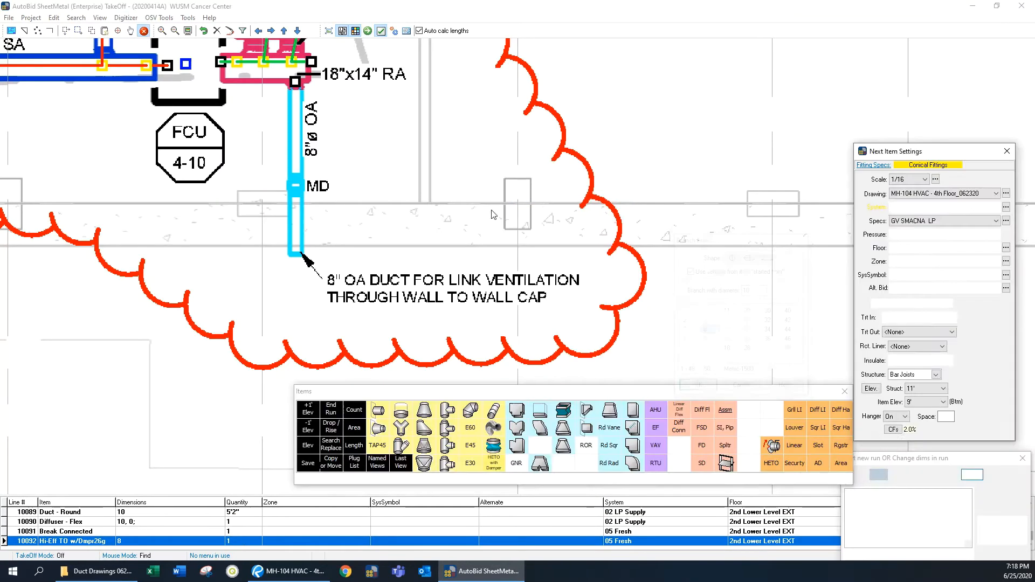
left_click(531, 313)
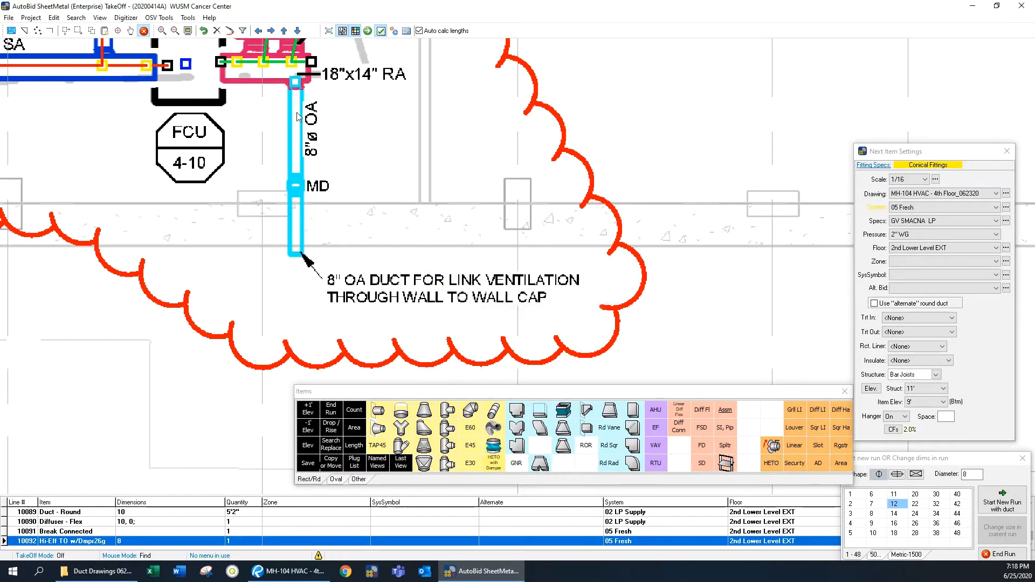
left_click(871, 513)
left_click(1001, 501)
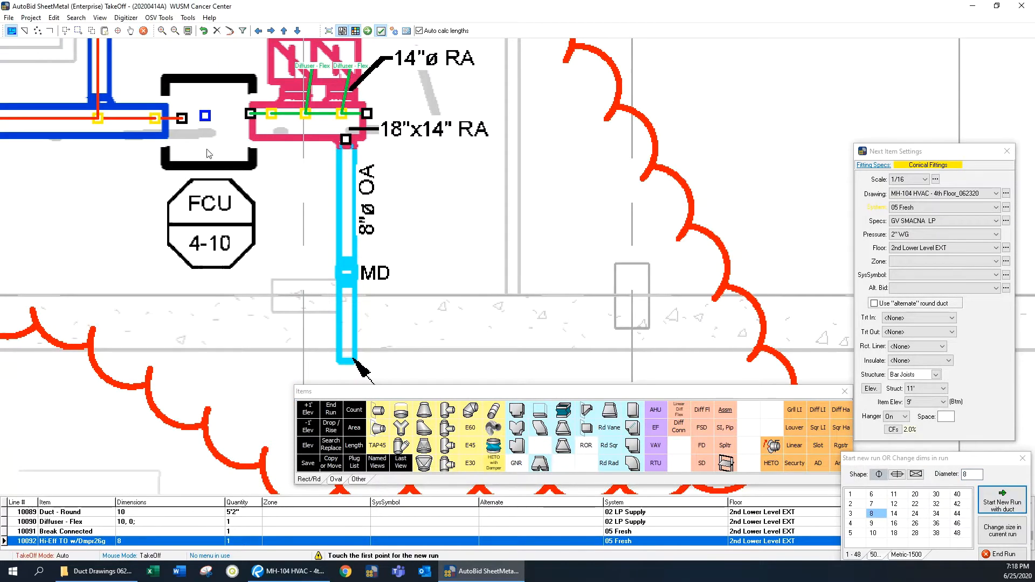
left_click(347, 243)
Transition the OA run to 8 x 8 rectangular and place a Control Damper assembly at the MD symbol
left_click(916, 474)
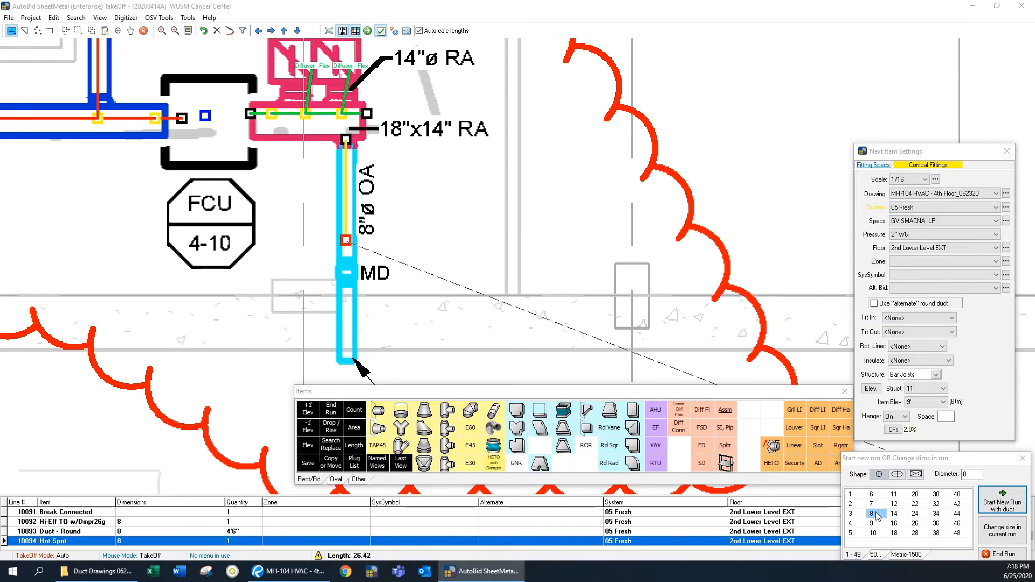
left_click(1002, 530)
left_click(725, 410)
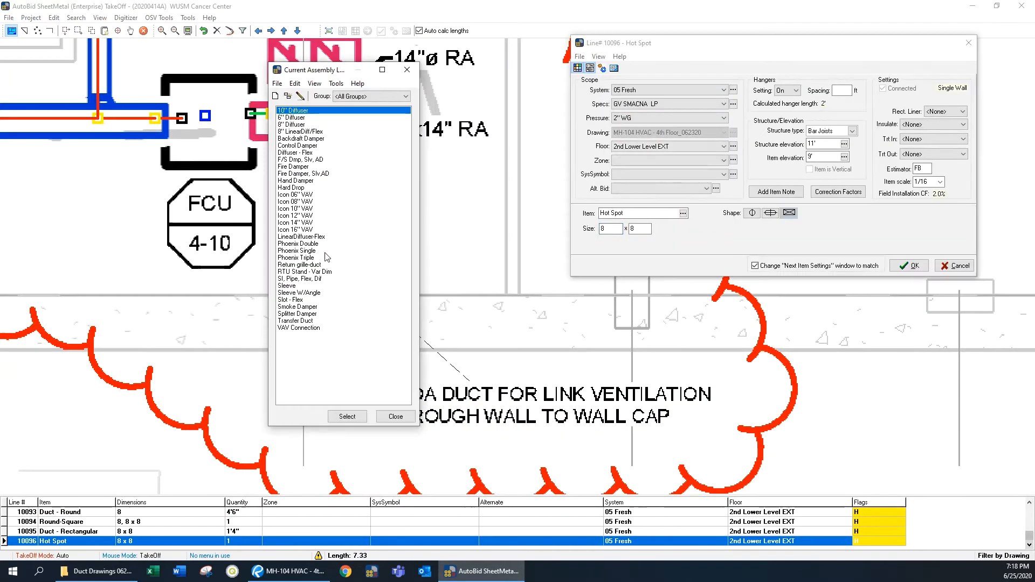
left_click(297, 145)
left_click(347, 416)
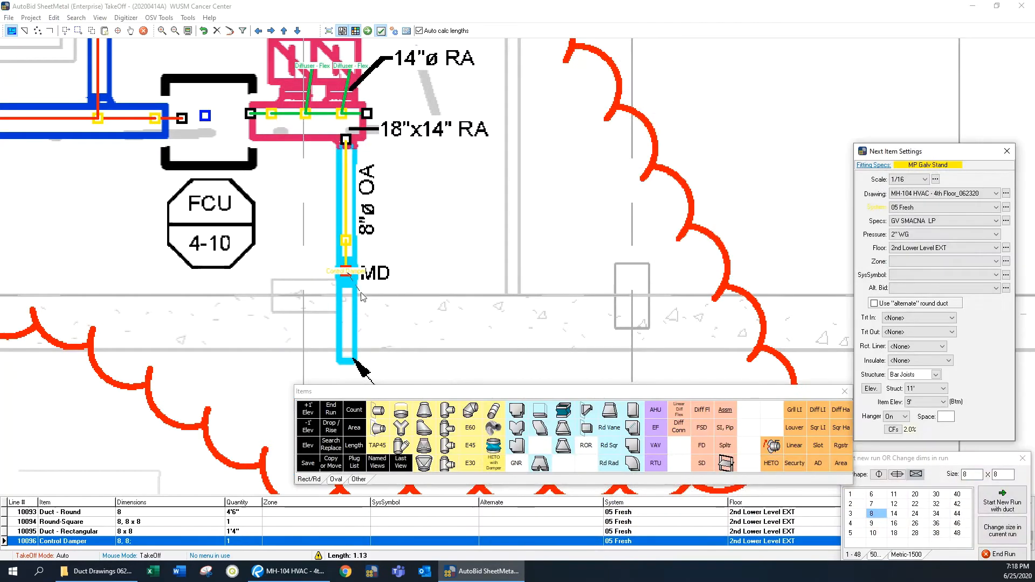
Transition the OA run back to 8" round, draw it through the wall, and end it with the Exhaust Wall Cap plug item
left_click(880, 477)
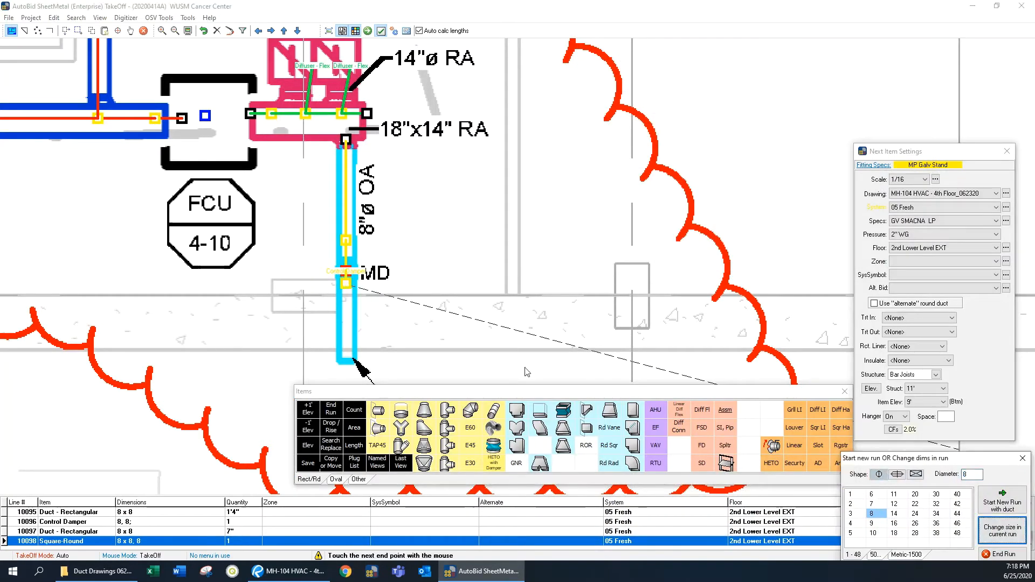
double_click(347, 361)
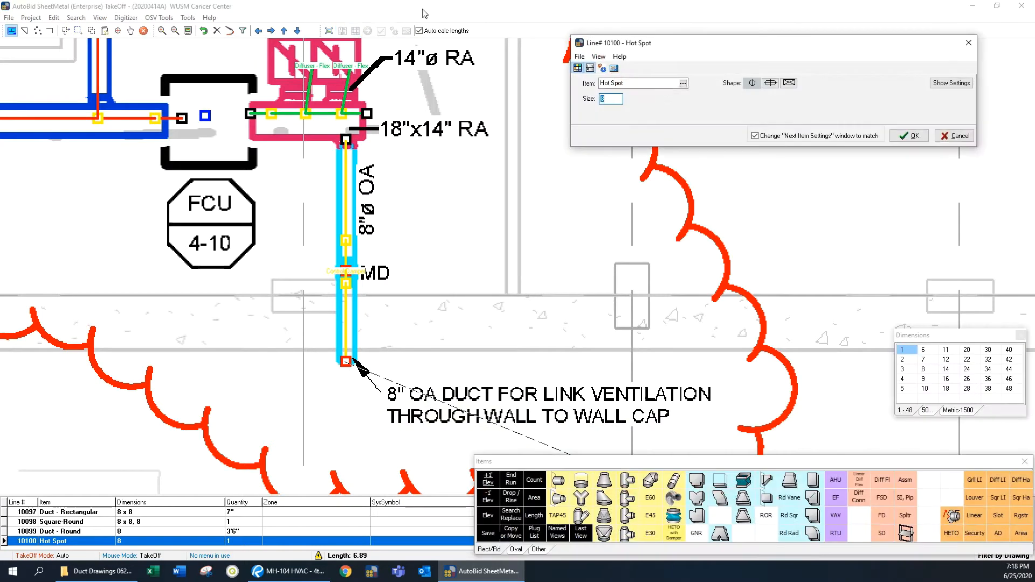
left_click(683, 83)
left_click(370, 337)
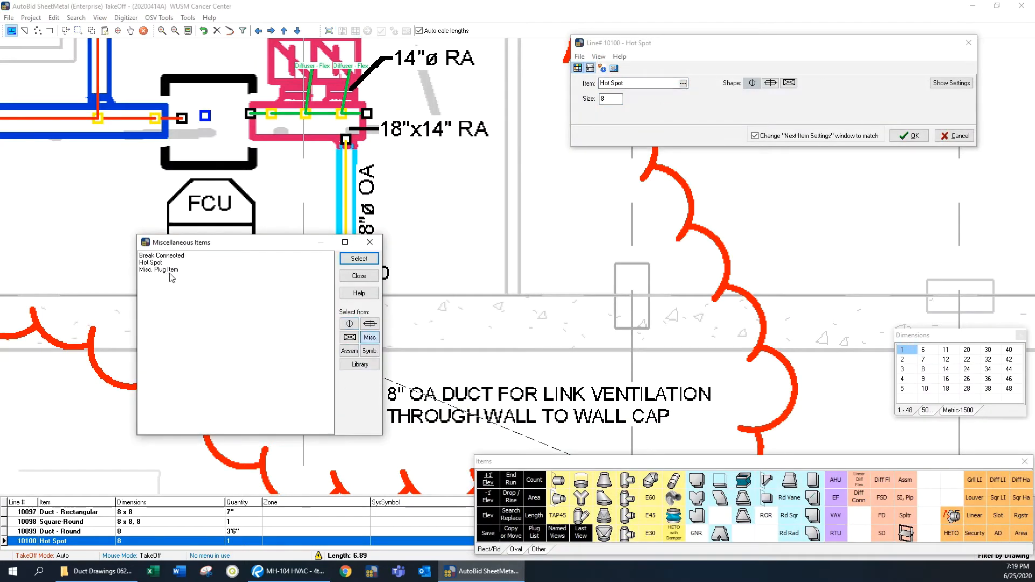
left_click(172, 270)
left_click(359, 258)
left_click(335, 360)
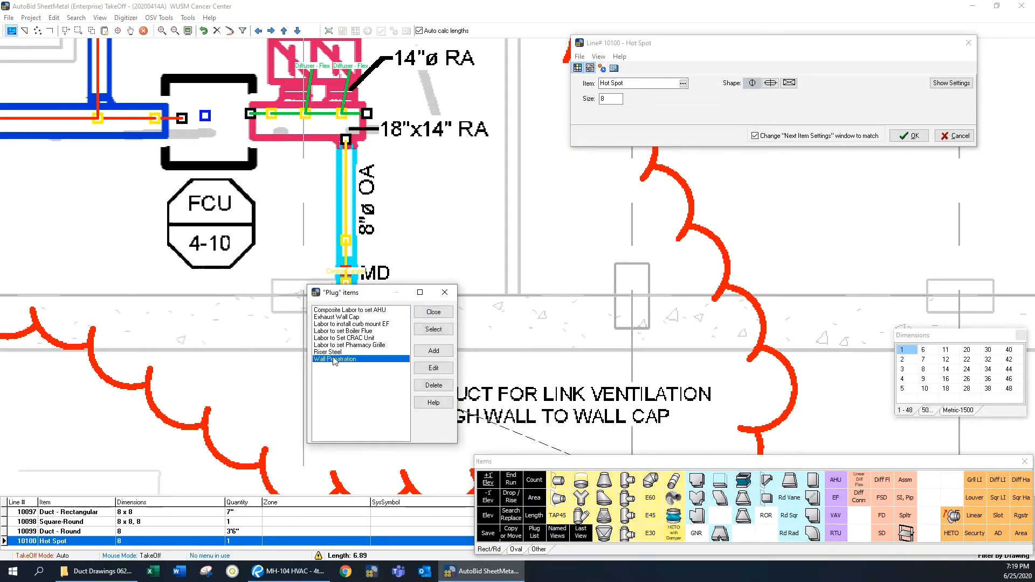
left_click(336, 317)
left_click(433, 329)
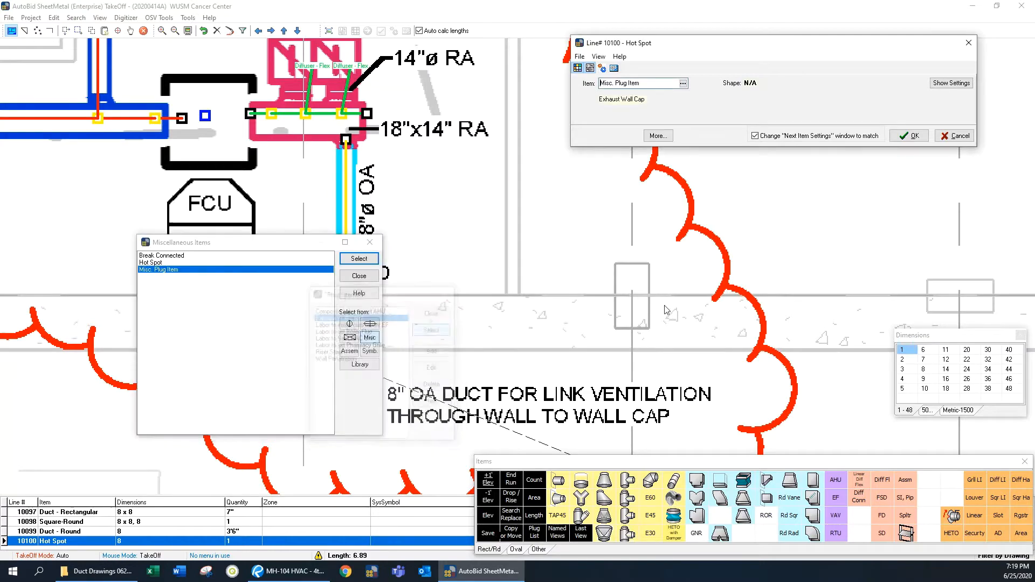
left_click(929, 137)
right_click(530, 227)
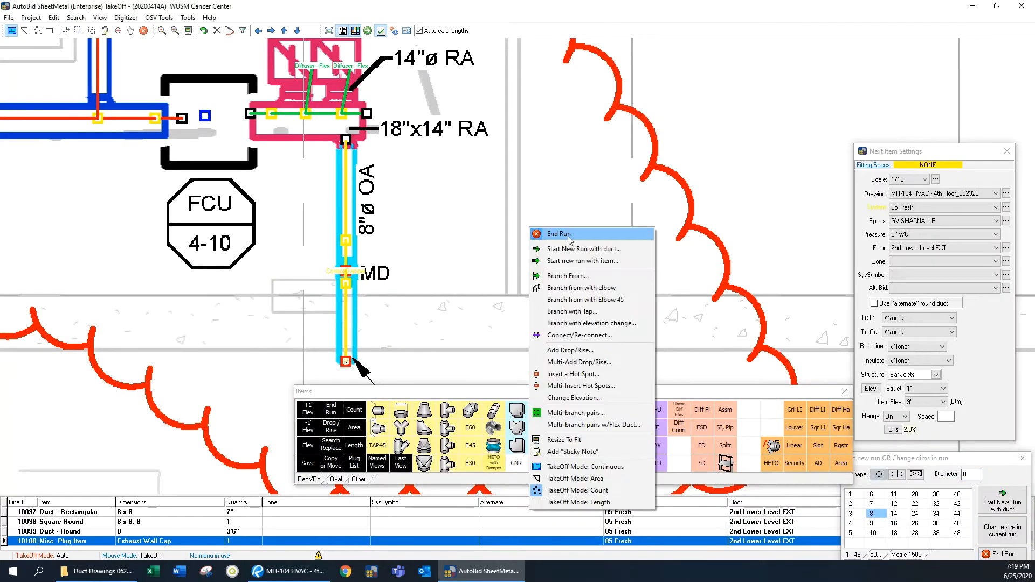
left_click(555, 233)
Set the system to 02 LP Supply and start a new run with a 26 x 12 flex connector at the supply side of FCU 4-9
scroll(411, 329, "down", 3)
left_click_drag(164, 294, 539, 275)
left_click_drag(180, 266, 701, 248)
left_click_drag(135, 237, 687, 266)
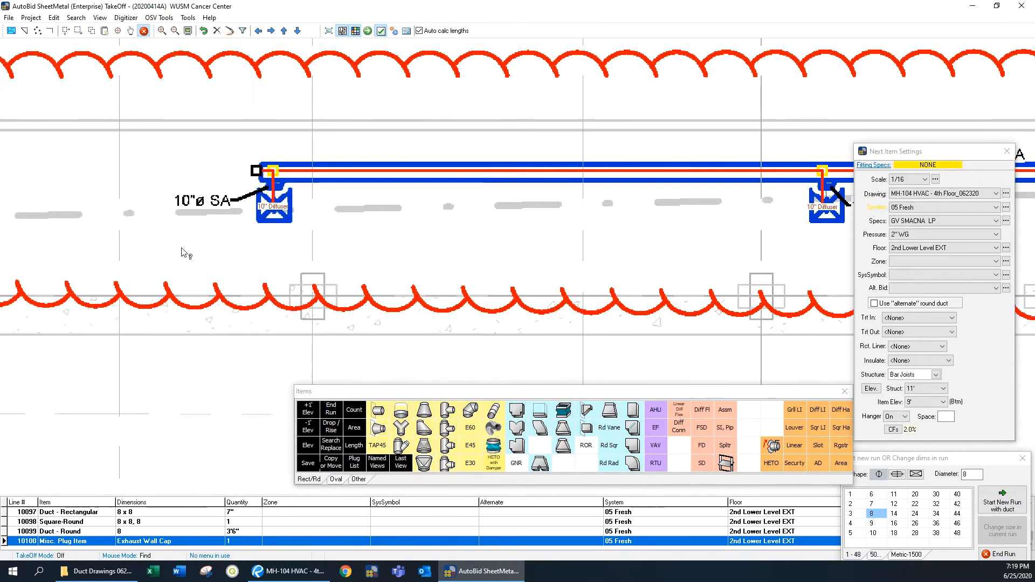
left_click_drag(185, 252, 608, 272)
left_click_drag(65, 280, 459, 256)
mouse_move(130, 235)
left_mouse_down()
mouse_move(655, 219)
mouse_move(273, 358)
mouse_move(278, 206)
left_mouse_up()
left_click_drag(390, 251, 346, 210)
left_click(943, 207)
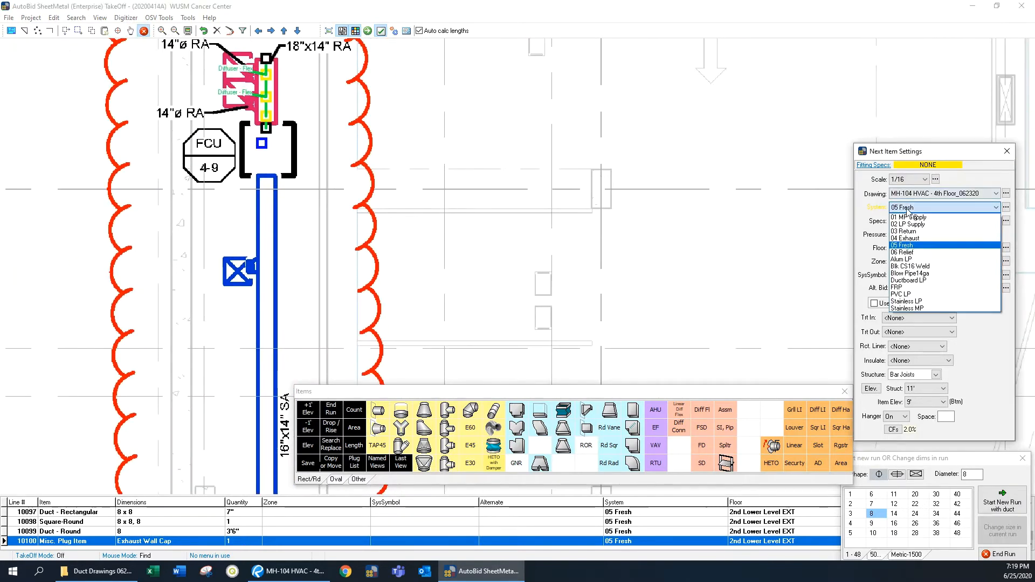
left_click(916, 248)
right_click(357, 110)
left_click(410, 143)
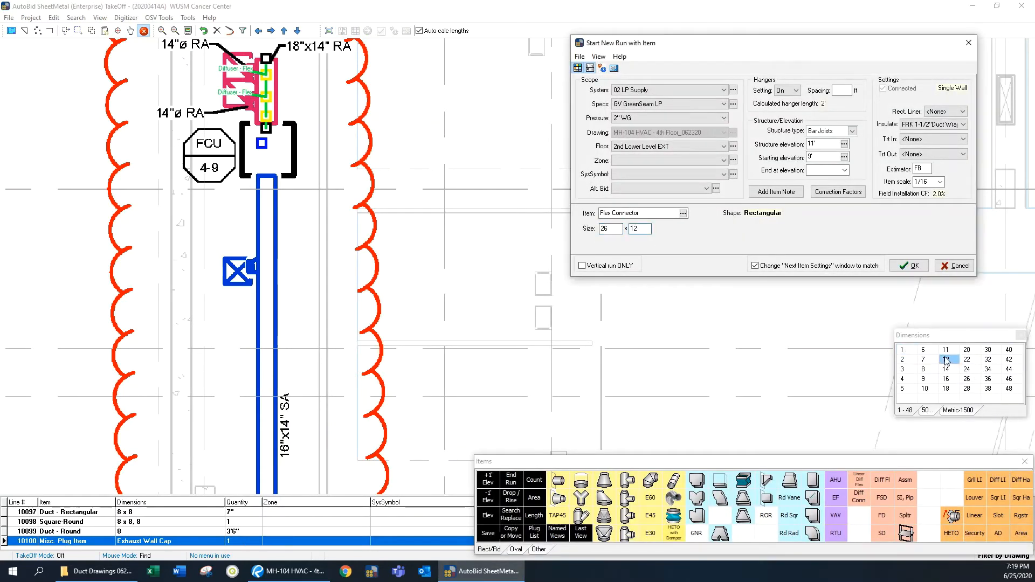
left_click(899, 267)
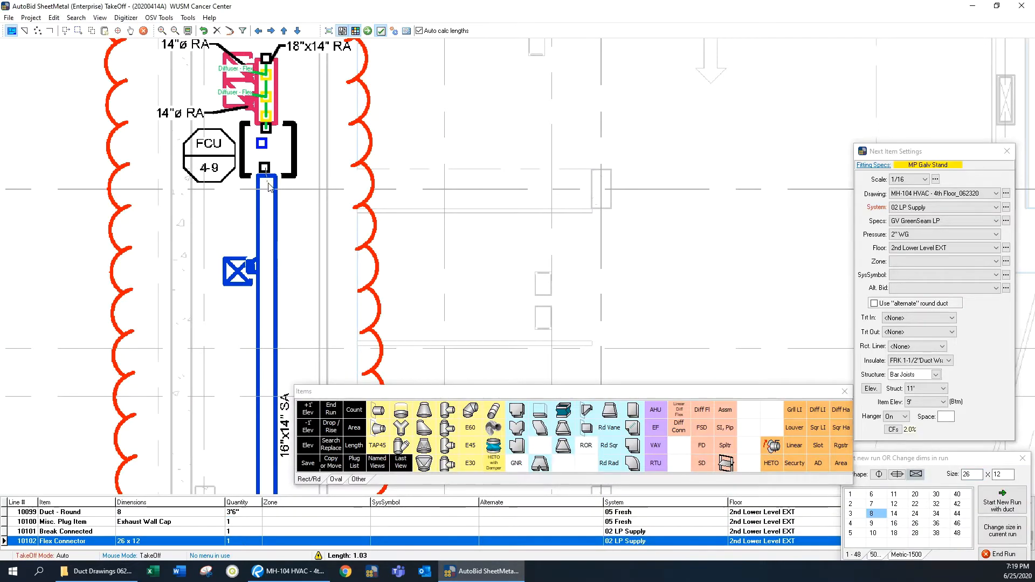
Draw a short 26 x 12 duct from FCU 4-9, transition to 16 x 14, and continue past two diffuser branch points to the size change
left_click(268, 187)
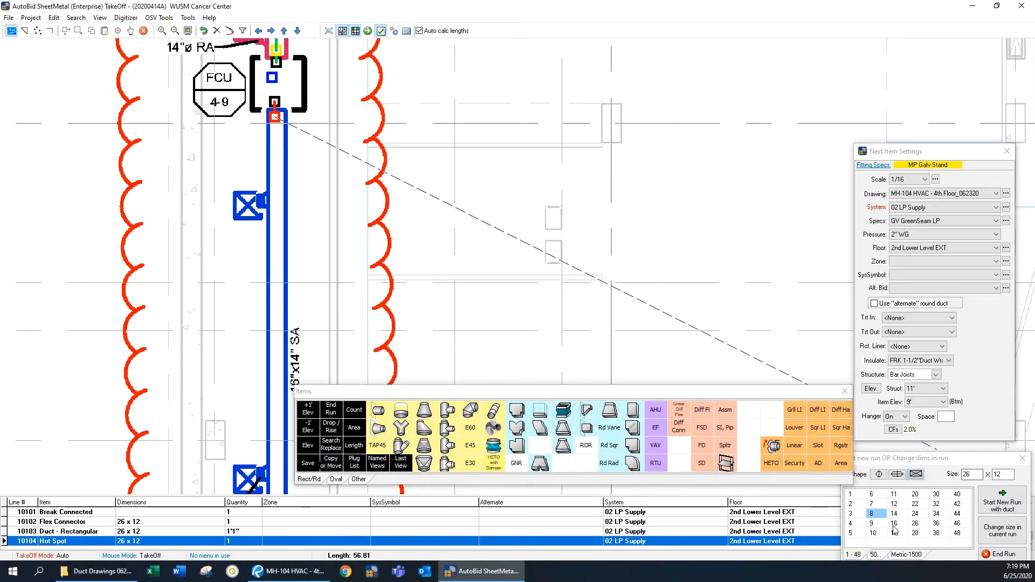
left_click(894, 525)
left_click(894, 513)
left_click(1003, 530)
left_click(276, 492)
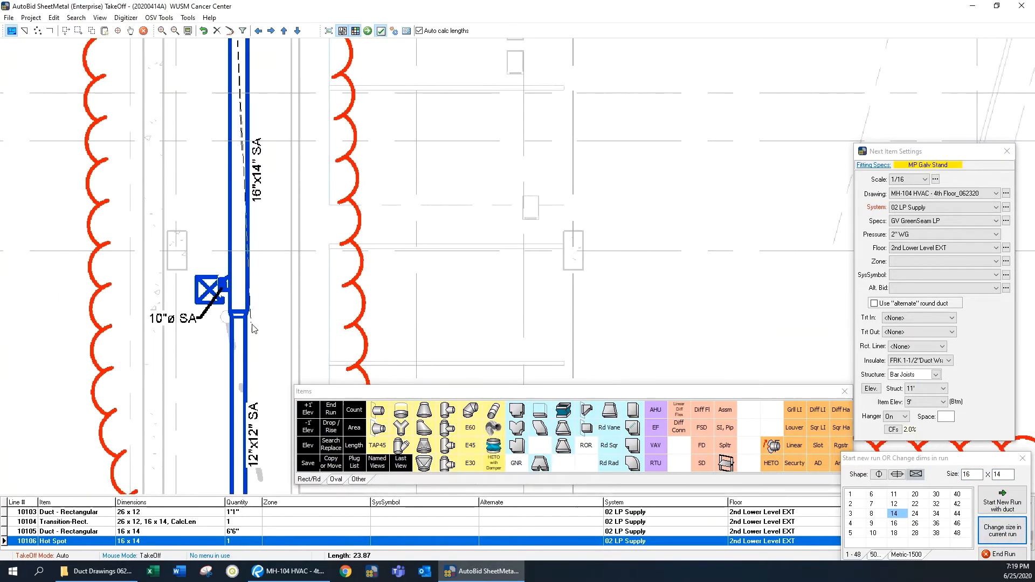
left_click(237, 285)
Transition the supply run to 12 x 12, draw it around the corner past two diffuser branch points, and finish with an End Cap
left_click(894, 504)
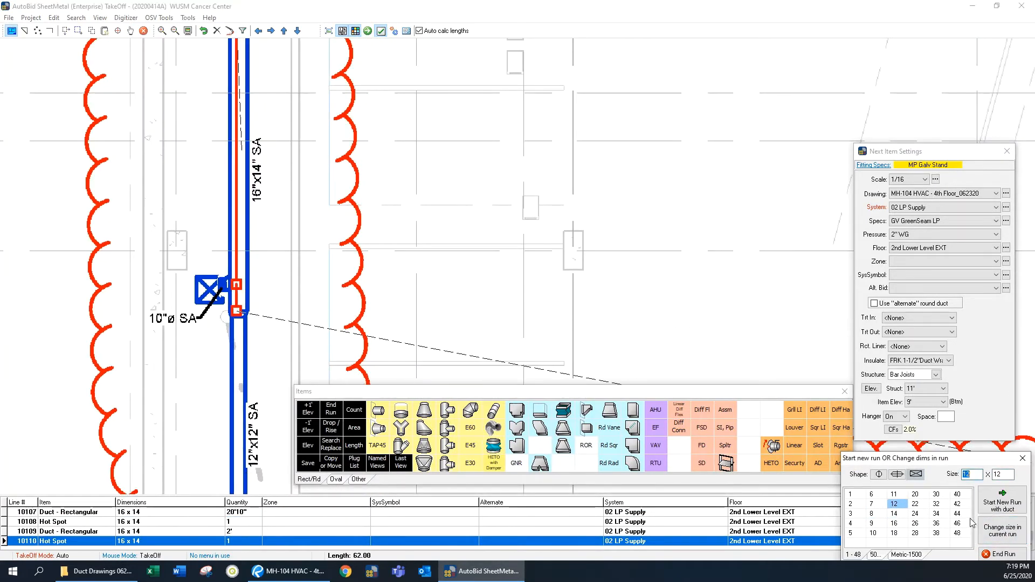
left_click(1002, 531)
left_click(304, 314)
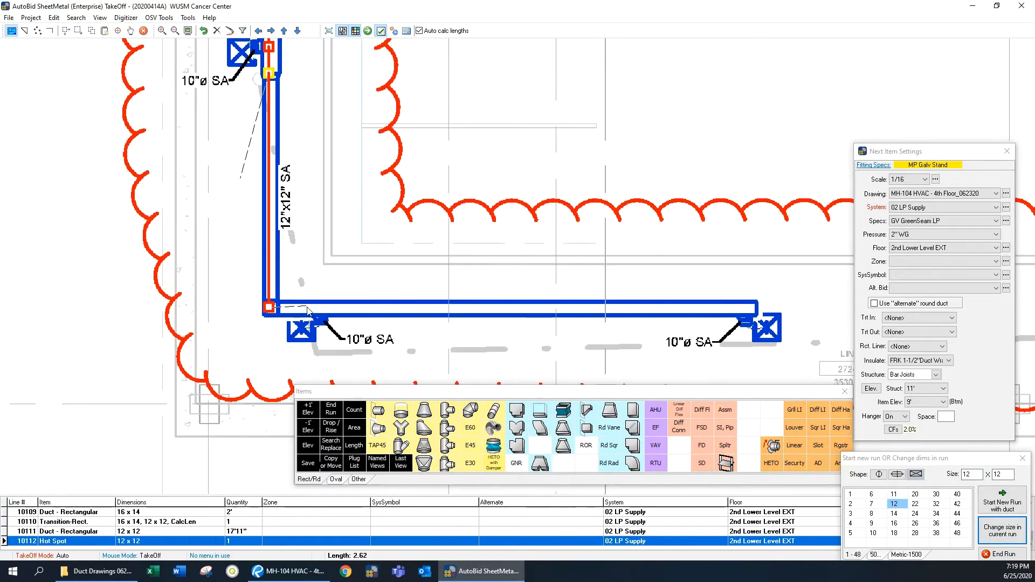
left_click(749, 310)
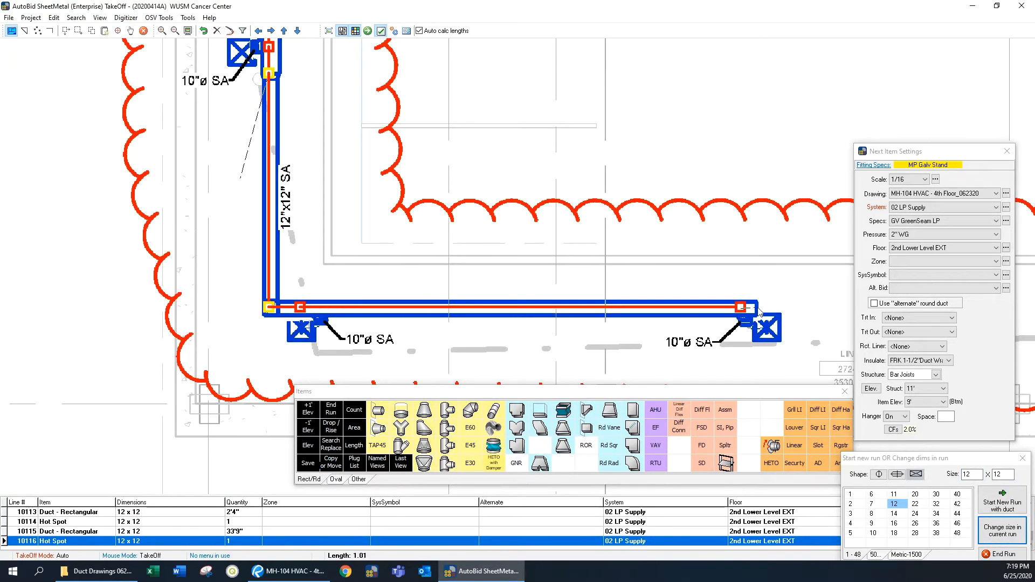
left_click(541, 411)
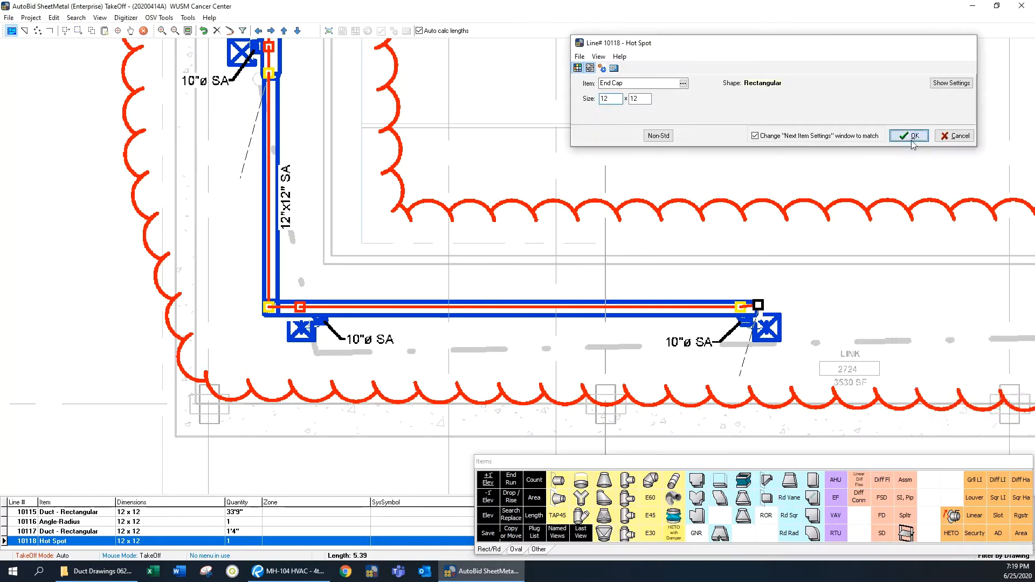
left_click(911, 139)
scroll(448, 233, "down", 1)
Set up multi-branch pairs with 10" round branches that end with a Hot Spot
right_click(473, 94)
left_click(537, 230)
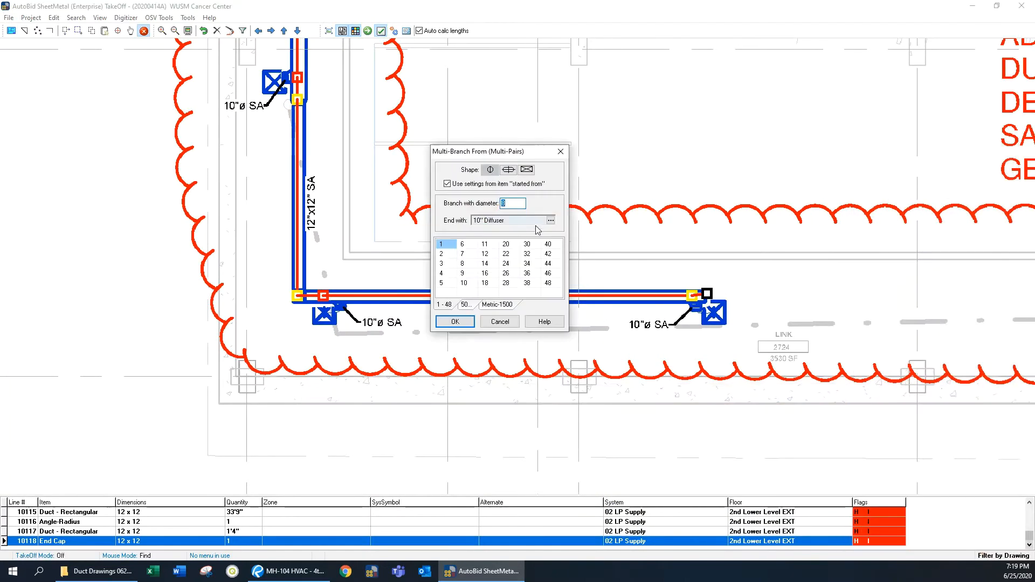
left_click(464, 283)
left_click(550, 220)
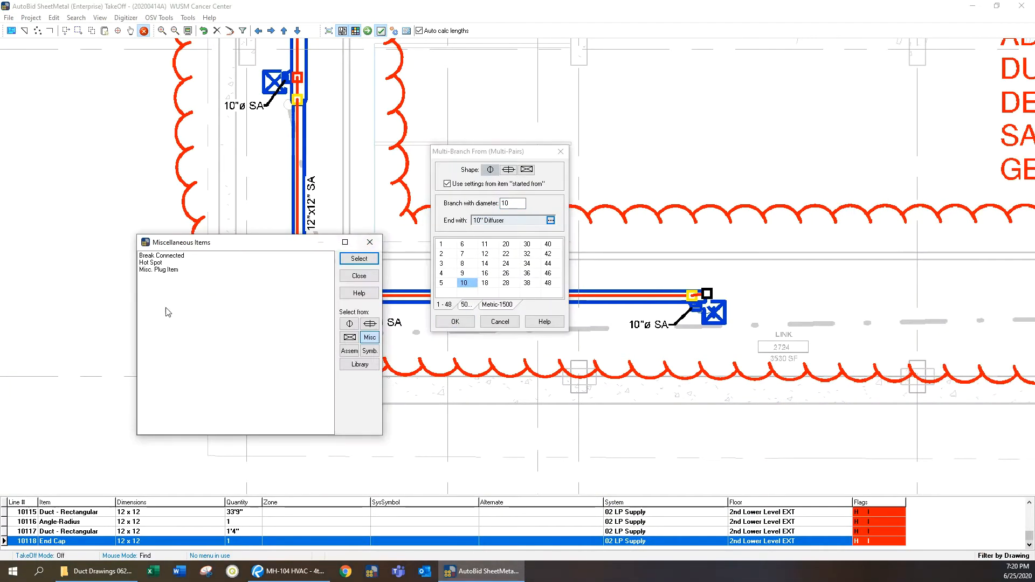
left_click(156, 262)
left_click(455, 322)
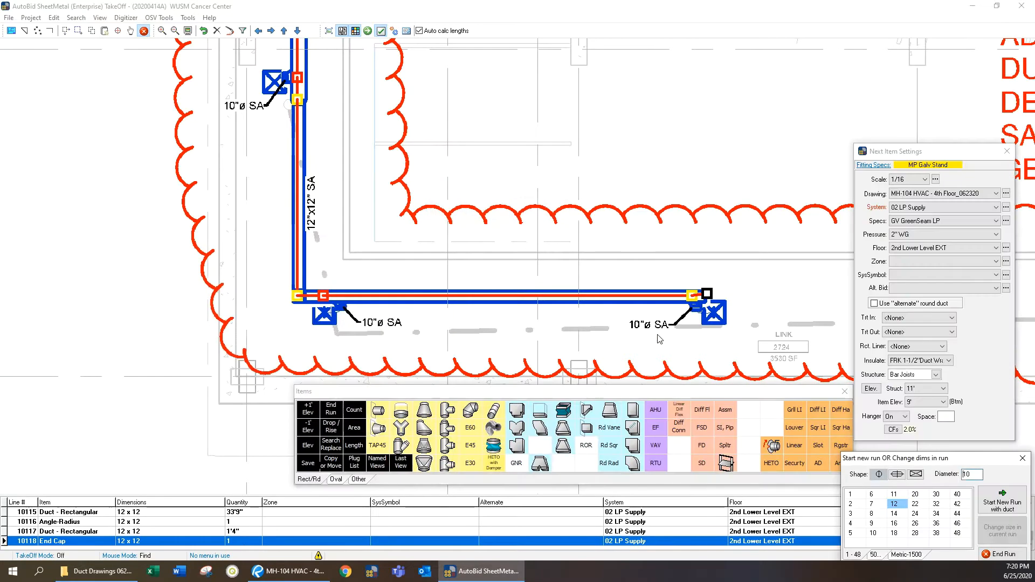
Draw round branches from the FCU 4-9 supply run's branch points to its four diffusers, and end the branching
double_click(714, 311)
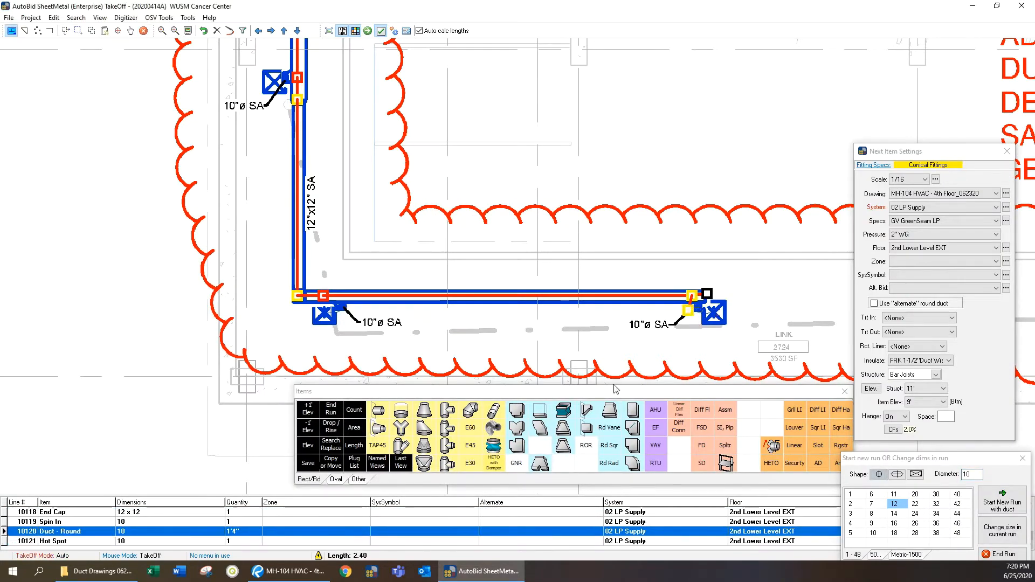
left_click(323, 296)
left_click(322, 312)
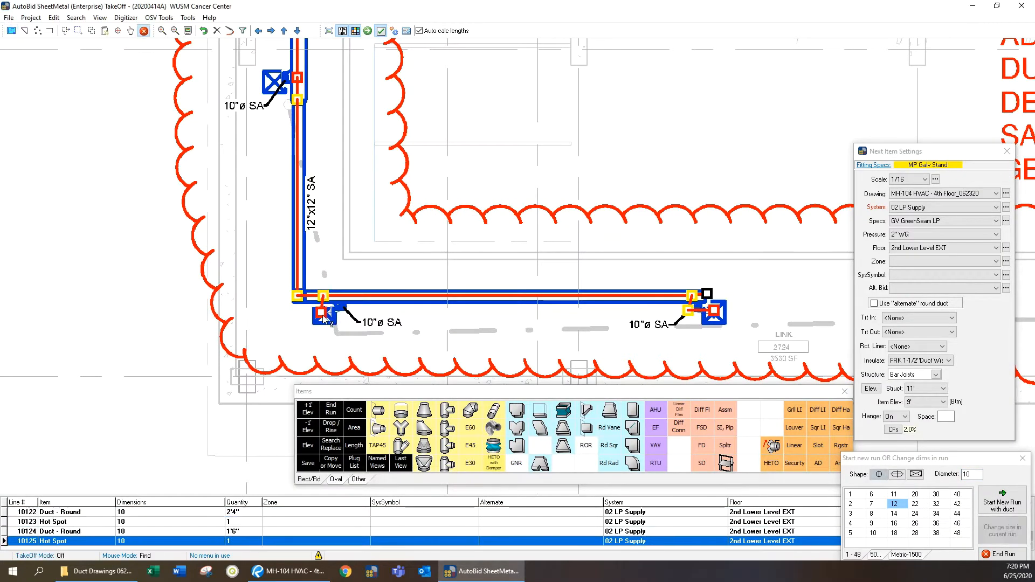
double_click(344, 312)
left_click(297, 79)
double_click(275, 78)
left_click_drag(397, 57, 411, 385)
left_click(311, 178)
double_click(287, 182)
right_click(439, 150)
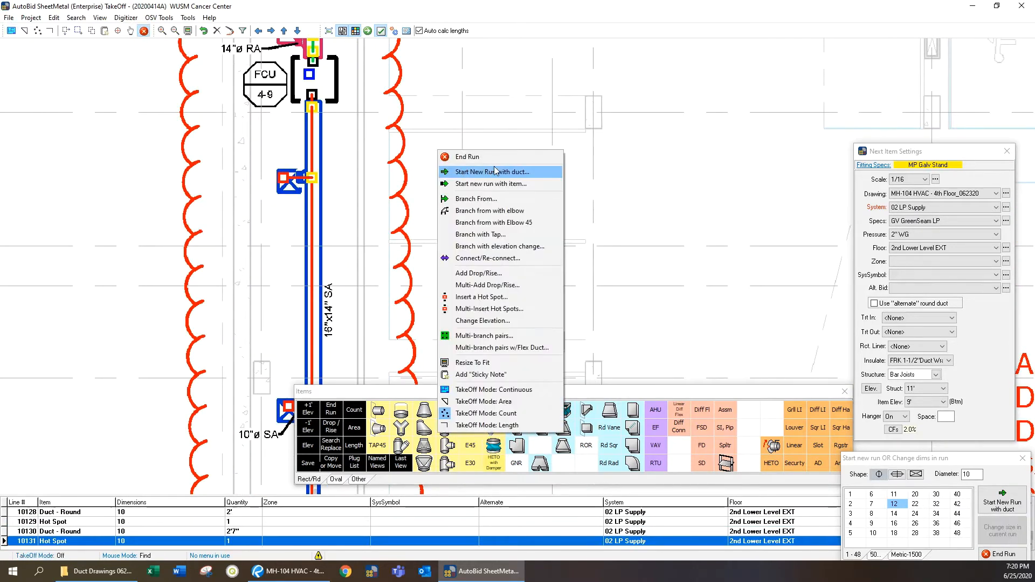
left_click(475, 158)
Box in the FCU 4-9 supply run and convert its hot spots to the 10" Diffuser assembly
scroll(465, 254, "down", 3)
left_click_drag(496, 328, 424, 178)
scroll(432, 213, "down", 2)
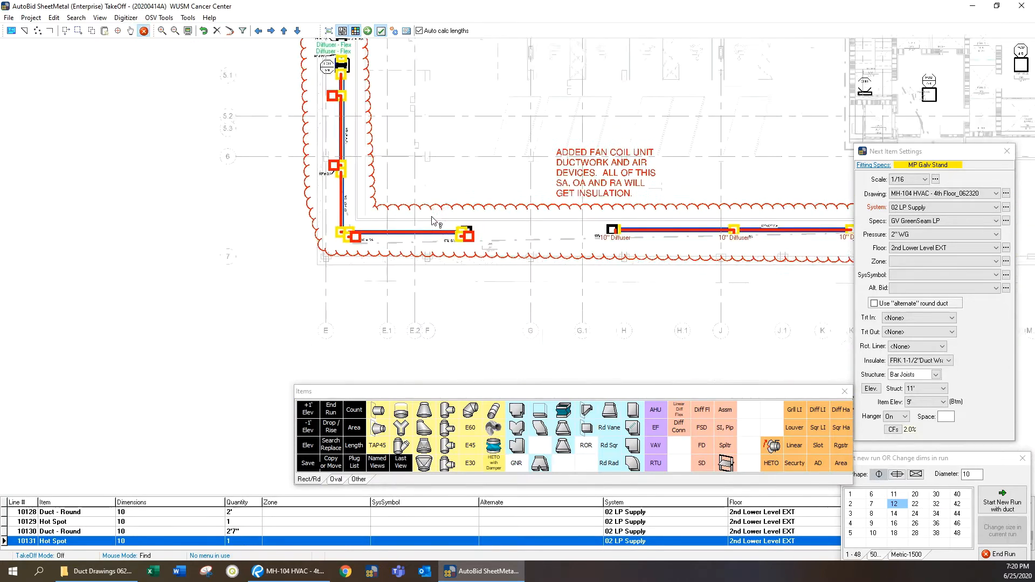
left_click_drag(435, 221, 429, 242)
left_click(78, 31)
left_click_drag(280, 94, 538, 287)
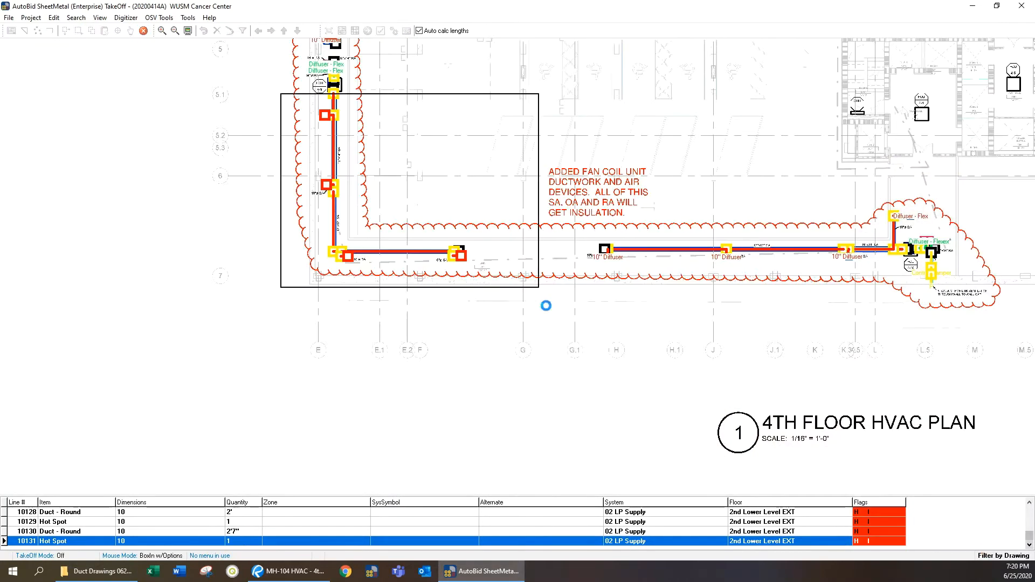
left_click(639, 308)
left_click(588, 430)
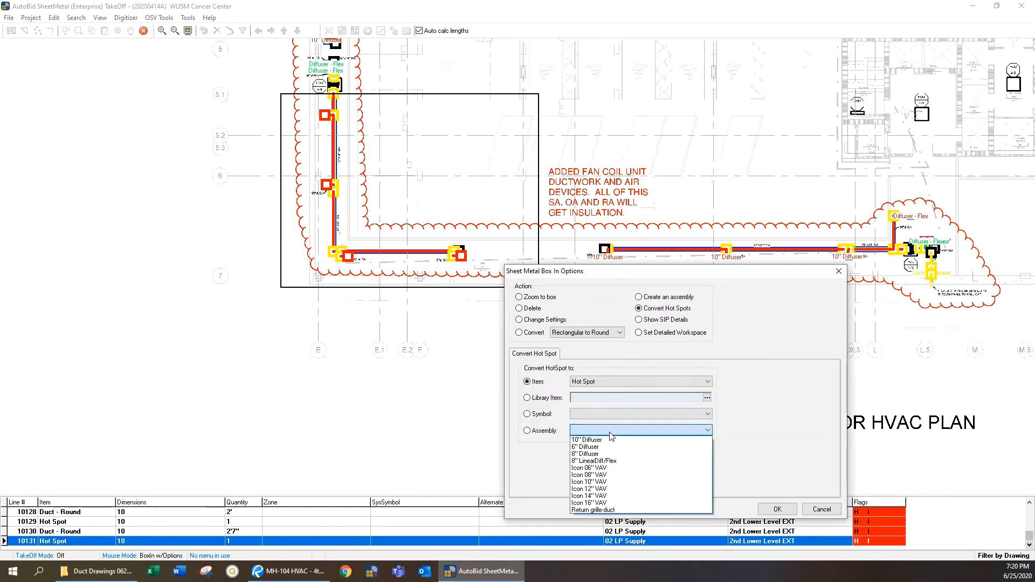
left_click(589, 441)
left_click(776, 509)
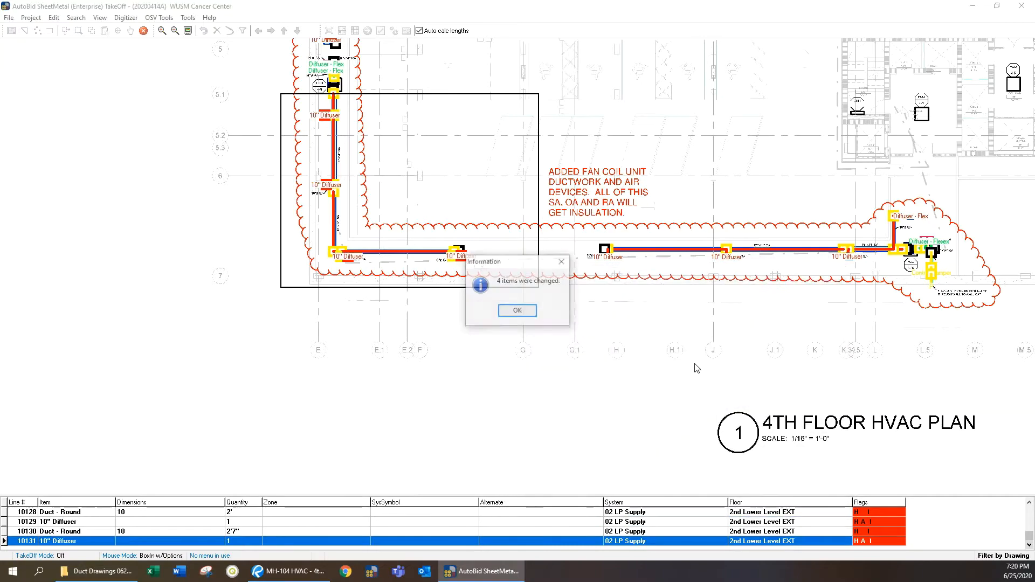
Box in all the added fan coil unit ductwork in the clouded area and change its insulation setting per the drawing note
left_click_drag(465, 408, 496, 442)
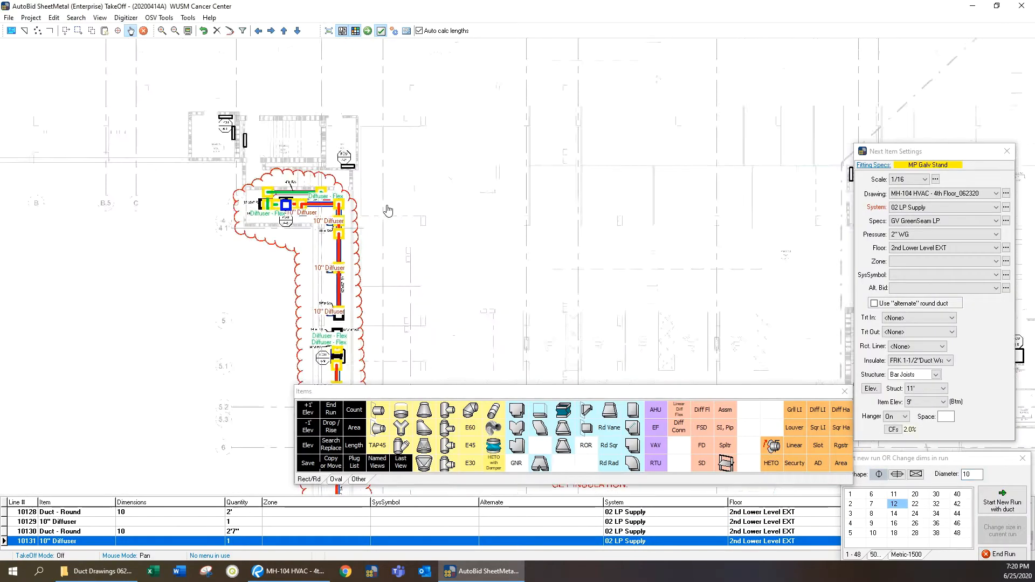
scroll(389, 211, "up", 6)
left_click_drag(192, 262, 275, 304)
scroll(275, 303, "down", 6)
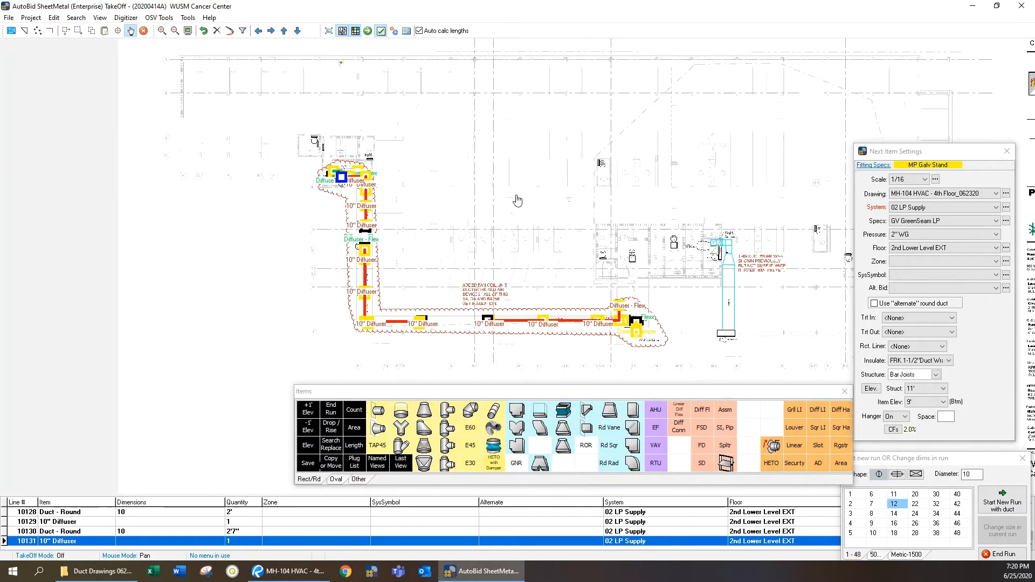
scroll(717, 335, "up", 3)
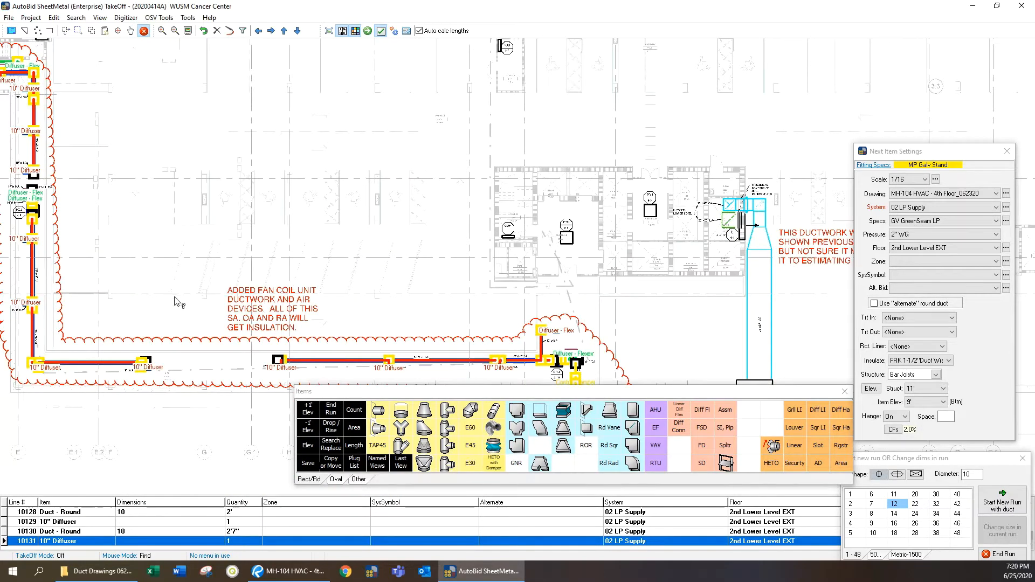
scroll(178, 302, "up", 1)
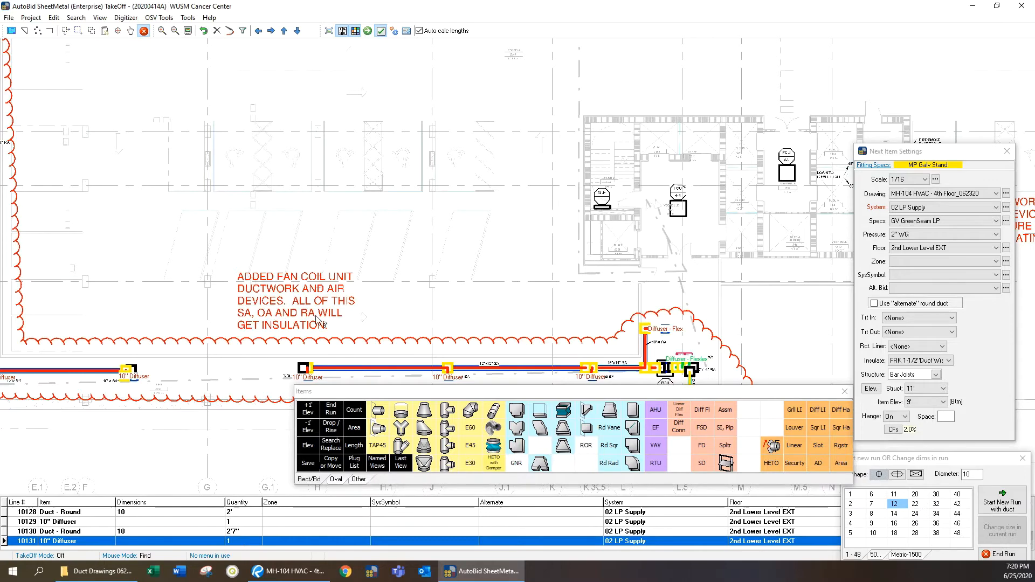
scroll(318, 322, "down", 4)
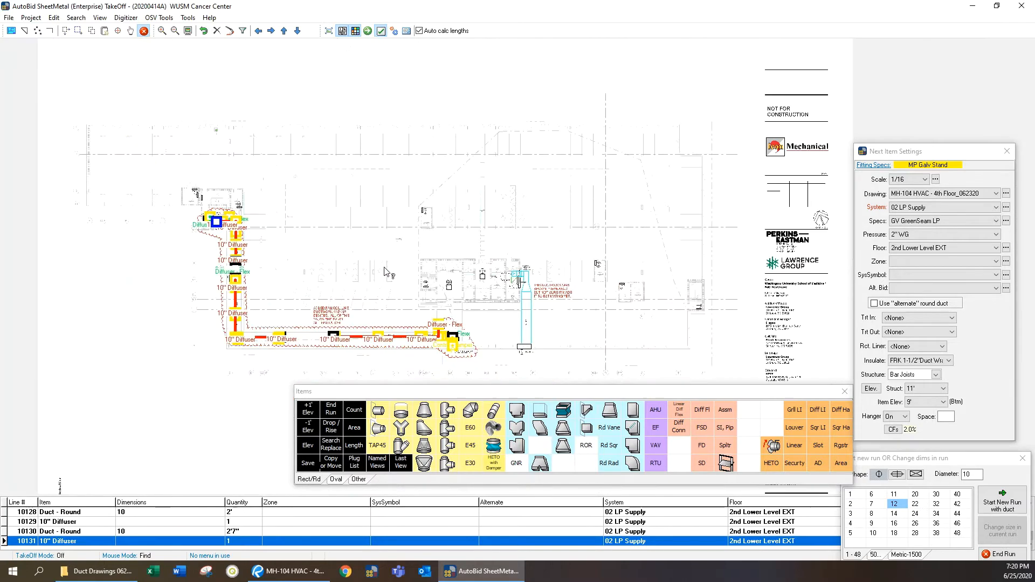
left_click(78, 31)
mouse_move(154, 188)
left_mouse_down()
mouse_move(526, 381)
mouse_move(514, 385)
left_mouse_up()
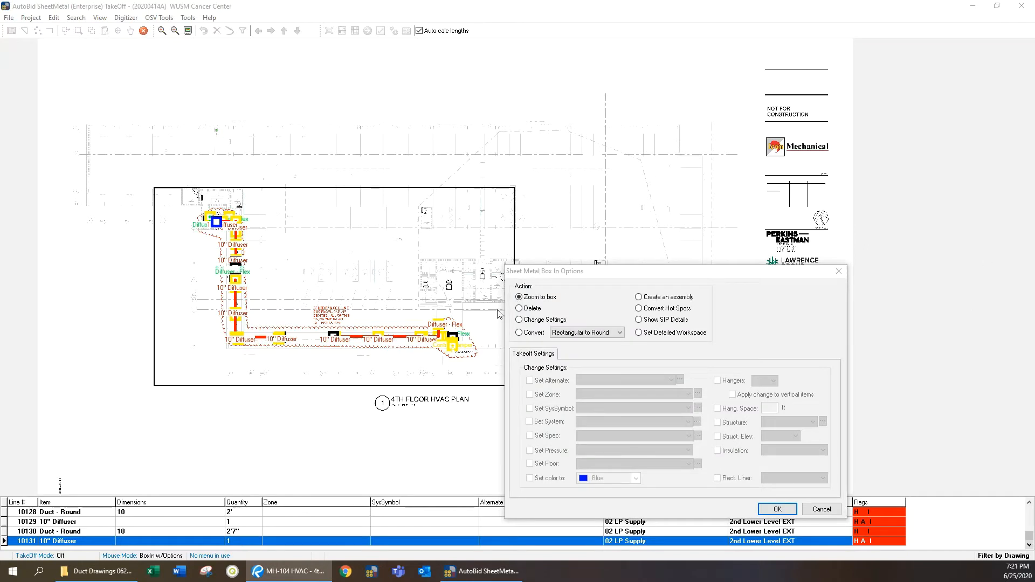
left_click(521, 319)
left_click(521, 321)
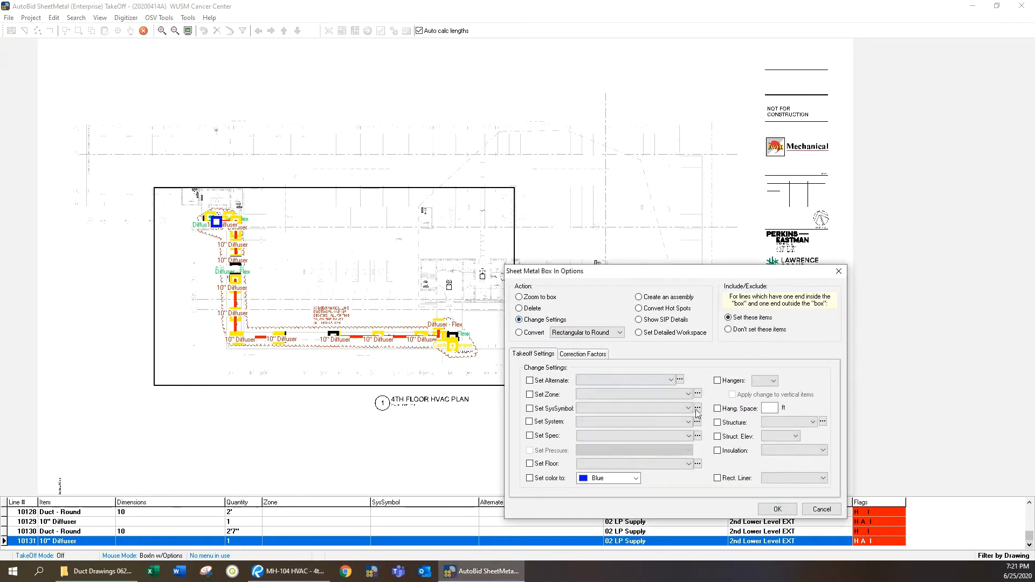
left_click(770, 452)
left_click(779, 501)
left_click(777, 509)
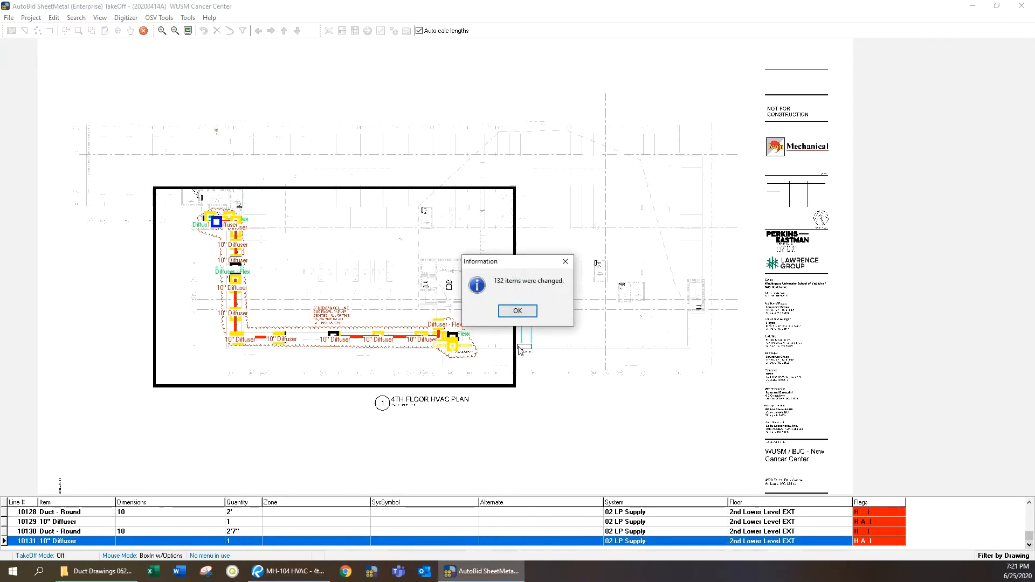
left_click(524, 309)
Set the system to 05 Fresh and start a new run with a 48 x 48 Tap-Increased Area item at the OA shaft
scroll(618, 340, "up", 6)
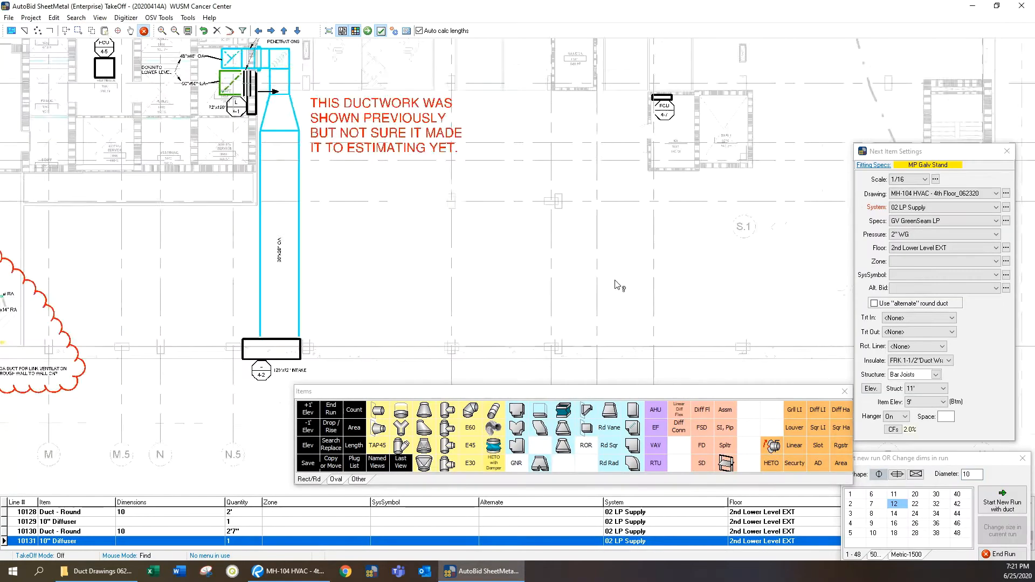
left_click_drag(413, 215, 399, 318)
scroll(404, 318, "up", 1)
scroll(408, 322, "up", 4)
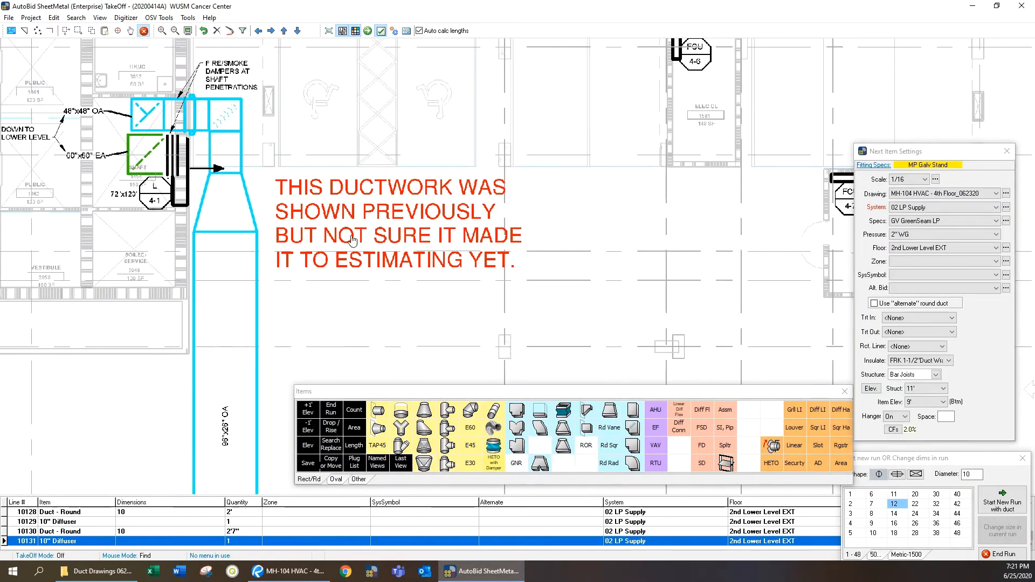
scroll(388, 258, "up", 1)
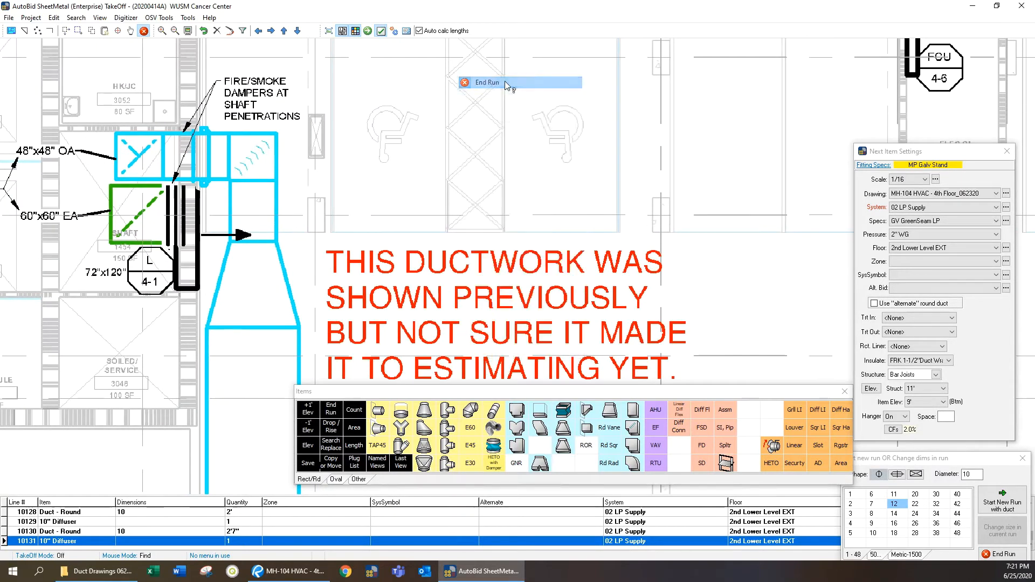
left_click(949, 207)
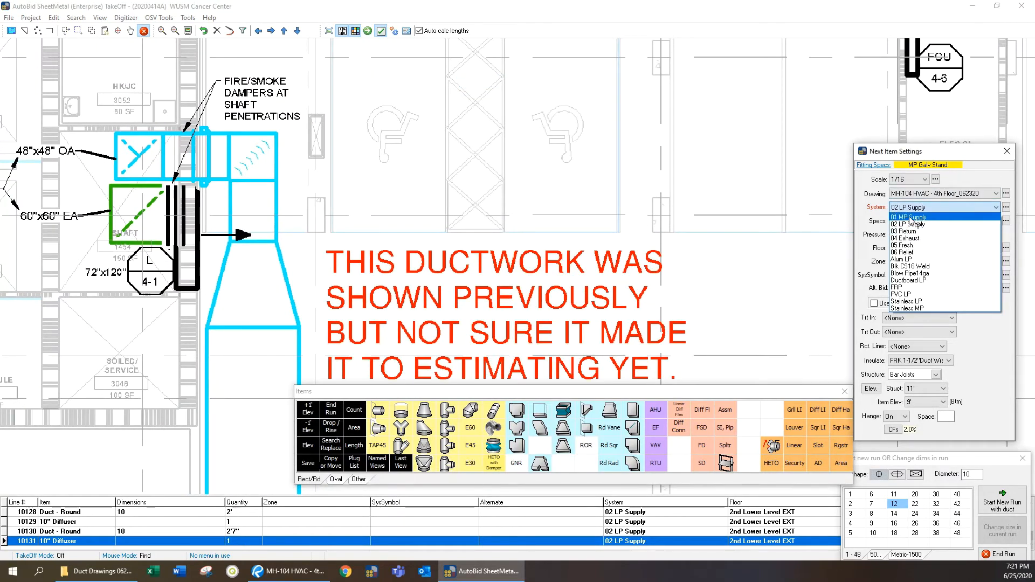
left_click(902, 245)
right_click(468, 121)
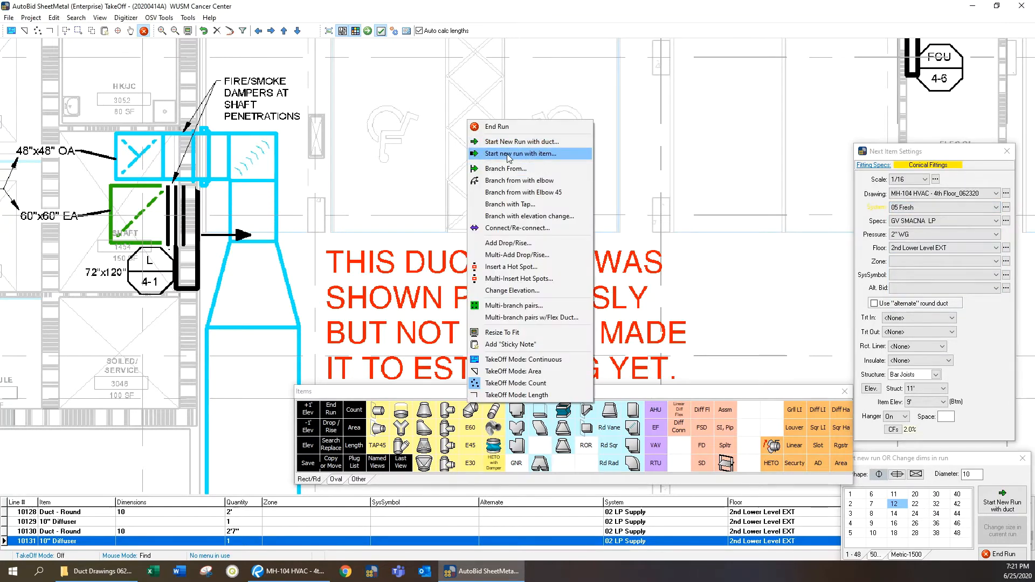
left_click(508, 154)
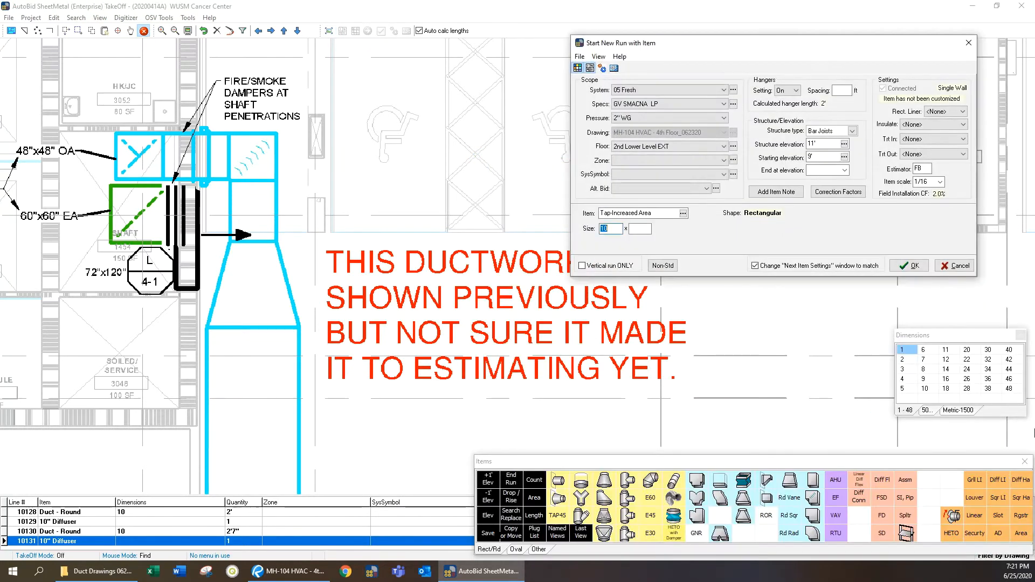
left_click(1009, 388)
left_click(911, 265)
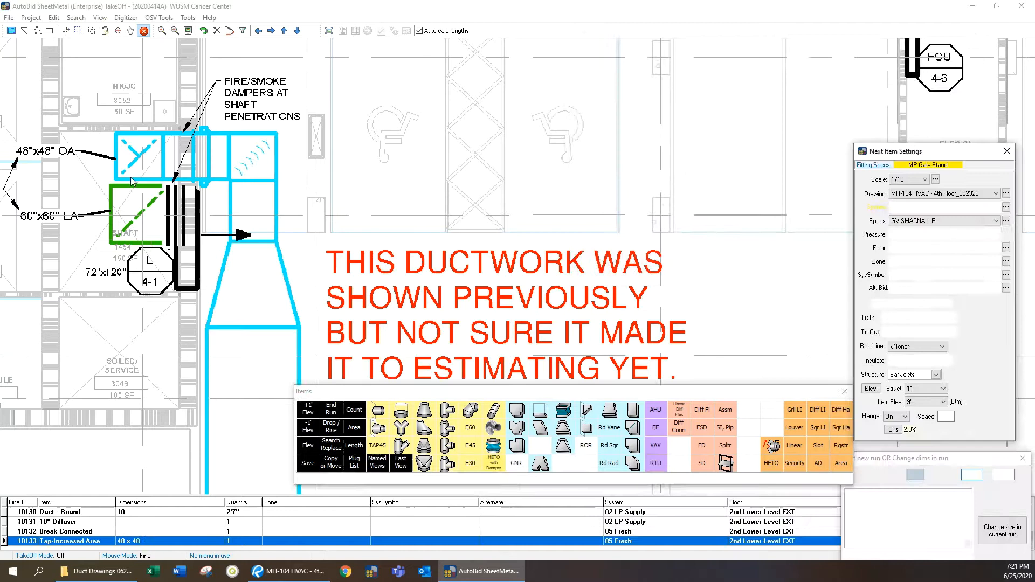
left_click(162, 156)
Place a 48 x 48 F/S Dmp, Slv, AD assembly at the shaft wall and draw the OA duct around the corner to the transition
left_click(198, 155)
left_click(702, 429)
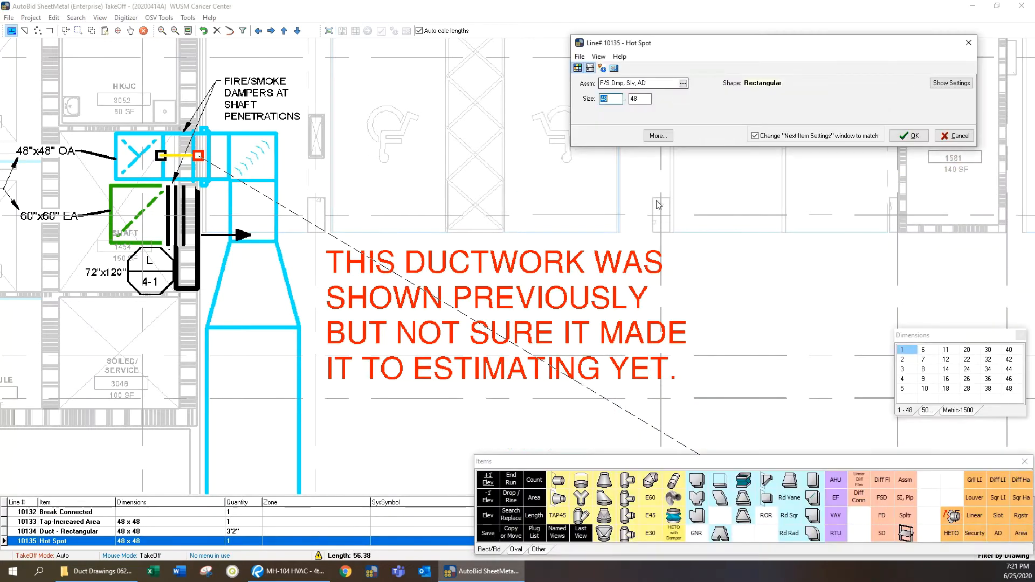
left_click(911, 135)
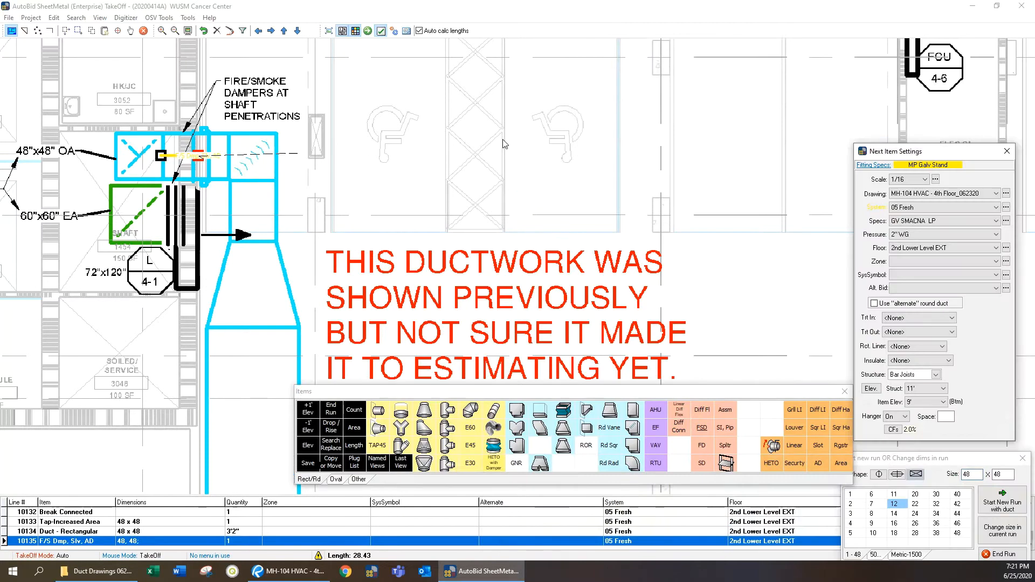
left_click(252, 154)
left_click(250, 238)
Transition the OA run to 99 x 26 and draw the duct to intake louver L 4-2
left_click_drag(241, 351, 257, 185)
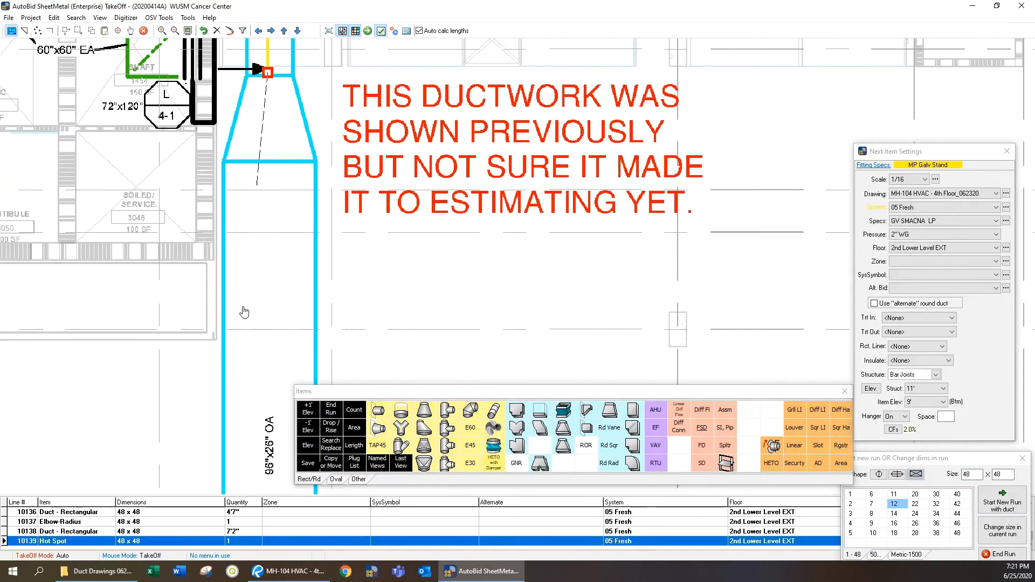
left_click_drag(244, 312, 238, 275)
left_click(963, 475)
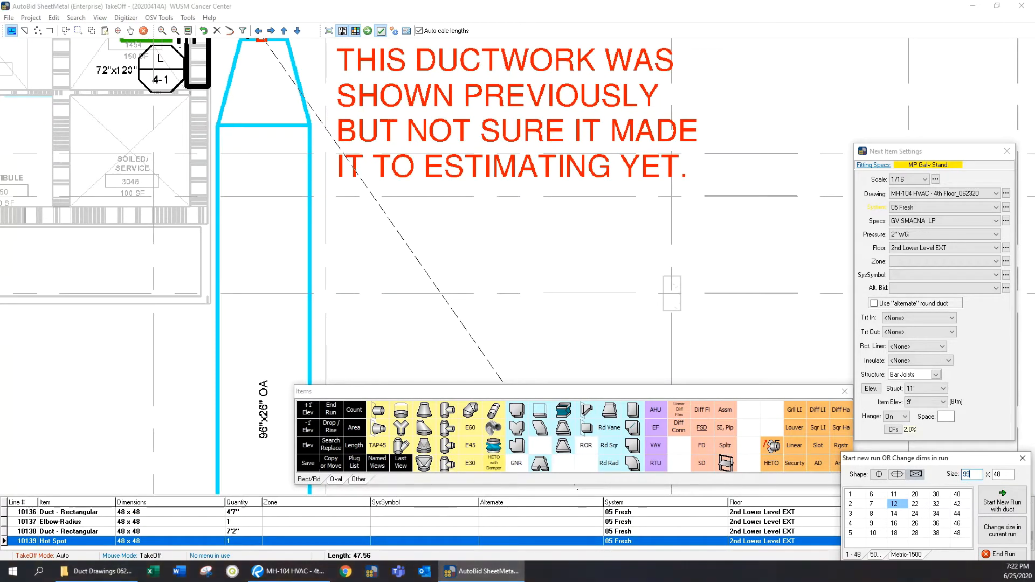
type("96")
key("Tab")
type("26")
left_click(1001, 531)
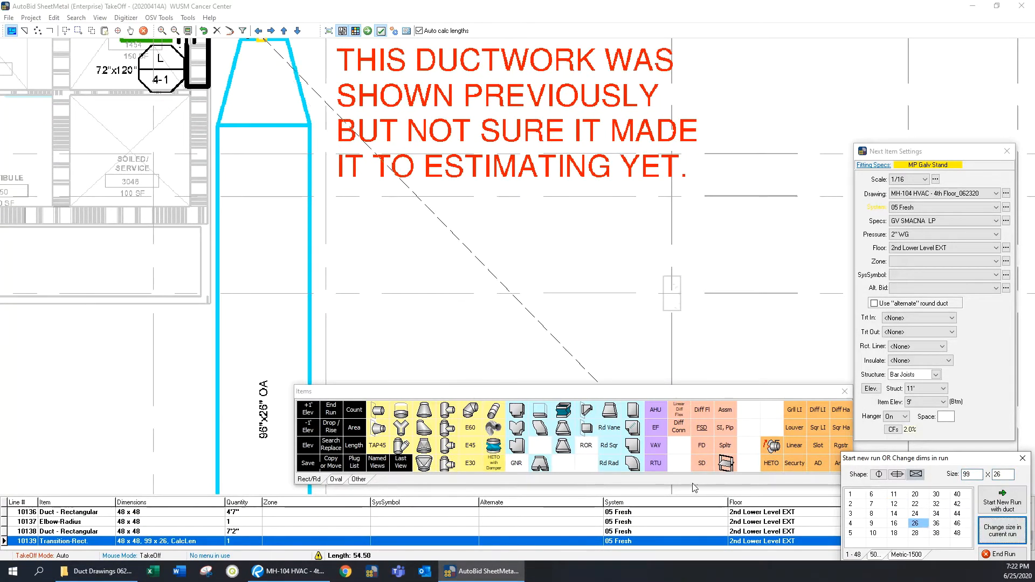
left_click_drag(248, 342, 256, 189)
left_click_drag(291, 333, 278, 171)
left_click(252, 302)
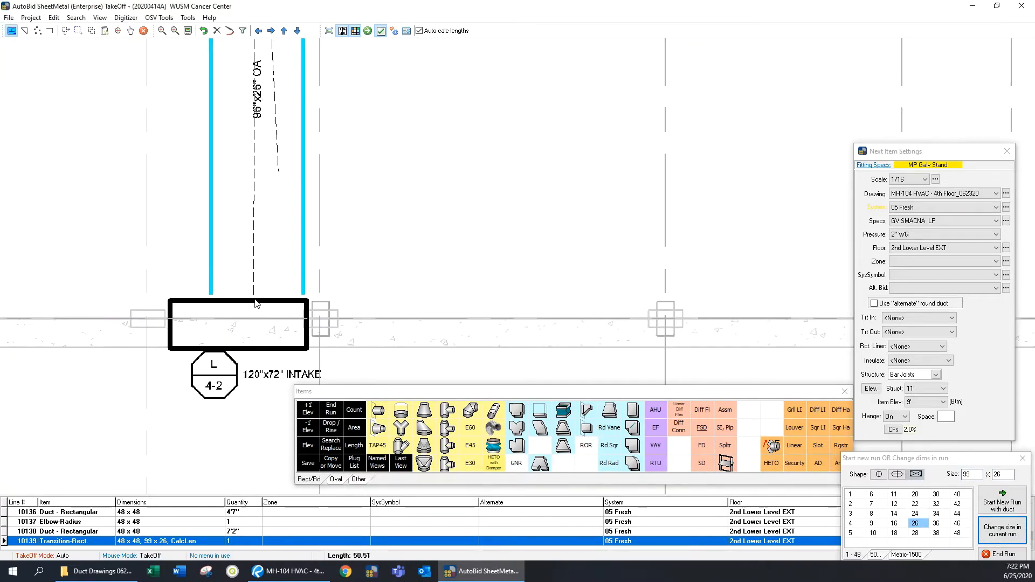
End the 99 x 26 OA run at the intake plenum with a Tap-Increased Area item
left_click(592, 410)
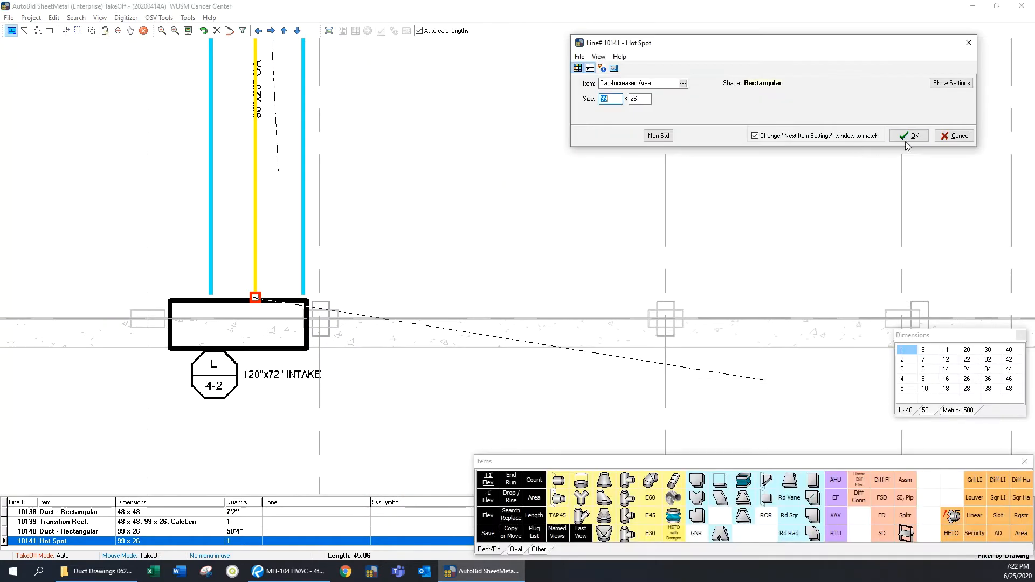
left_click(907, 139)
right_click(478, 212)
left_click(539, 219)
scroll(529, 249, "down", 1)
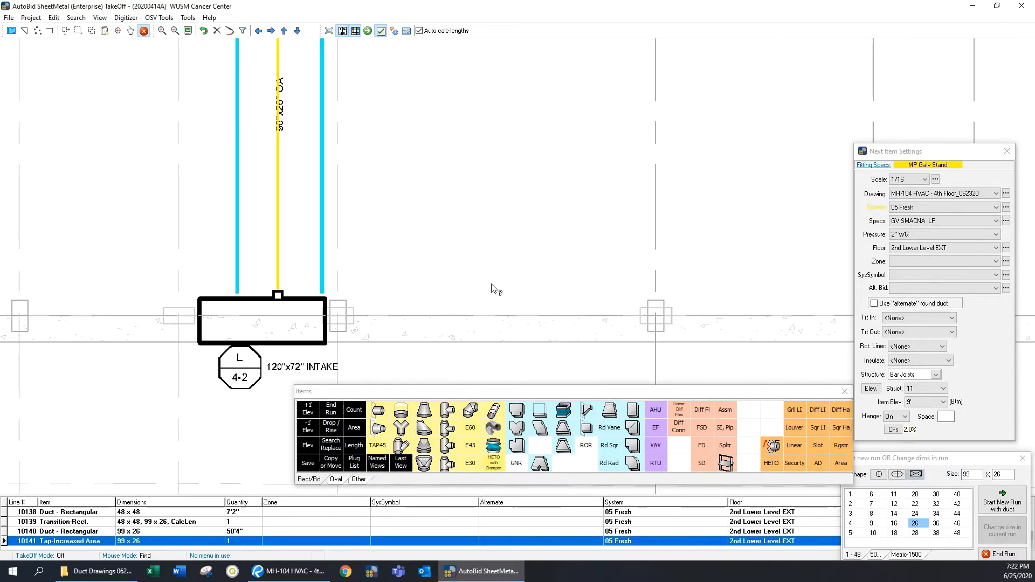
Start a 120 x 72 Galv Louver run at intake L 4-2 and draw the plenum duct across the intake box, closing it with an End Cap
left_click_drag(492, 284, 497, 243)
right_click(498, 248)
left_click(497, 227)
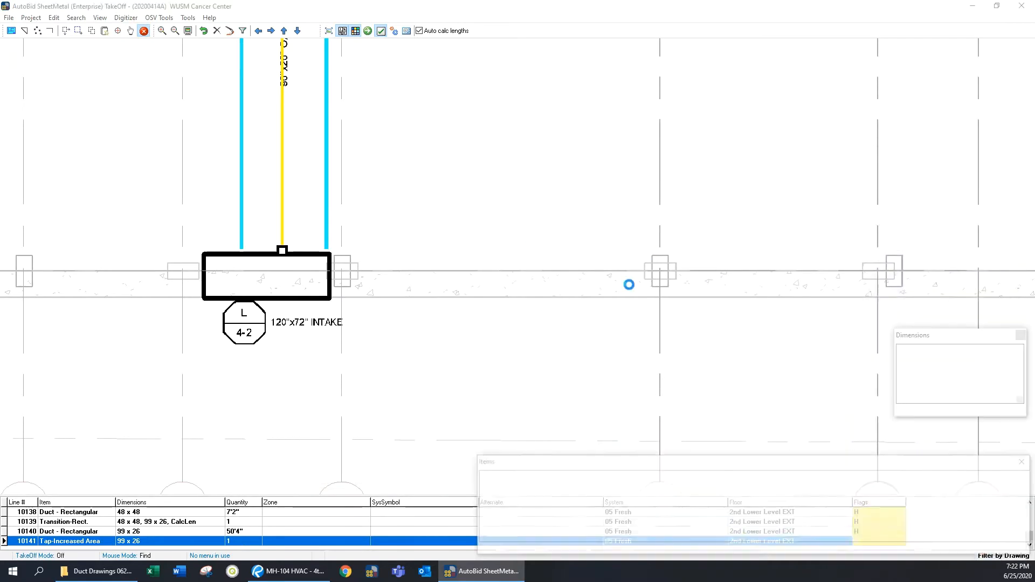
left_click(983, 499)
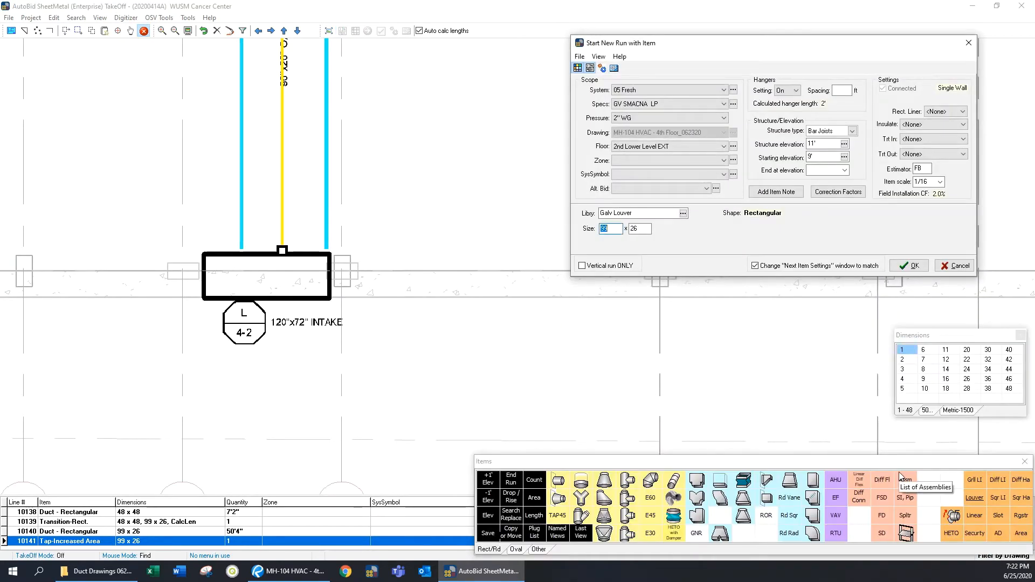
type("120")
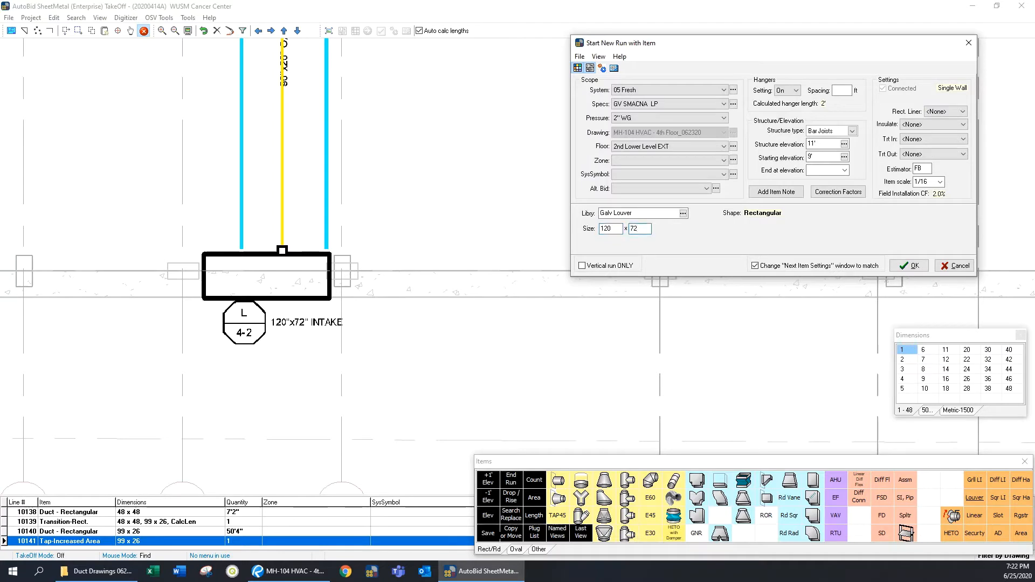
key("Return")
left_click(264, 301)
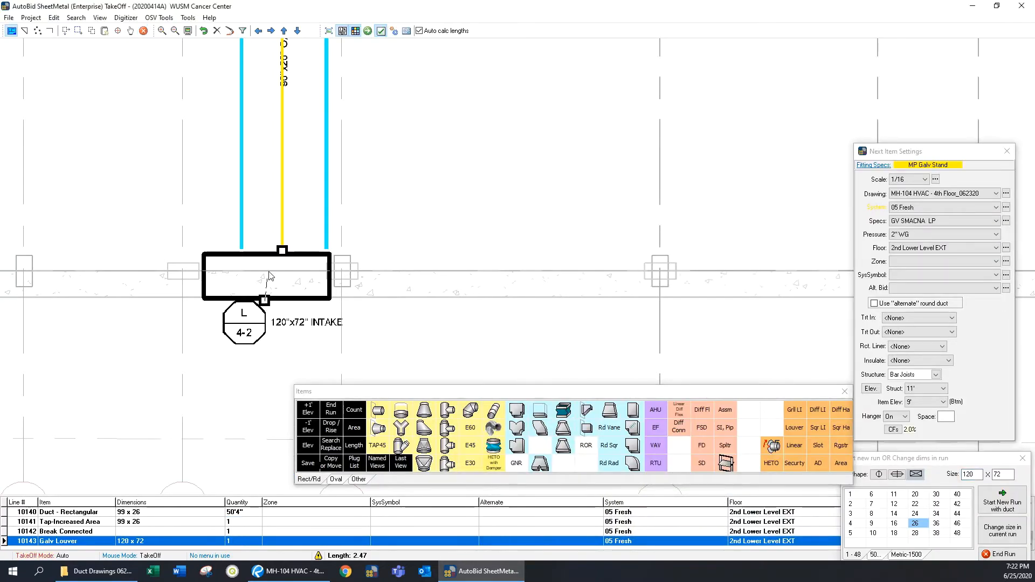
left_click(265, 254)
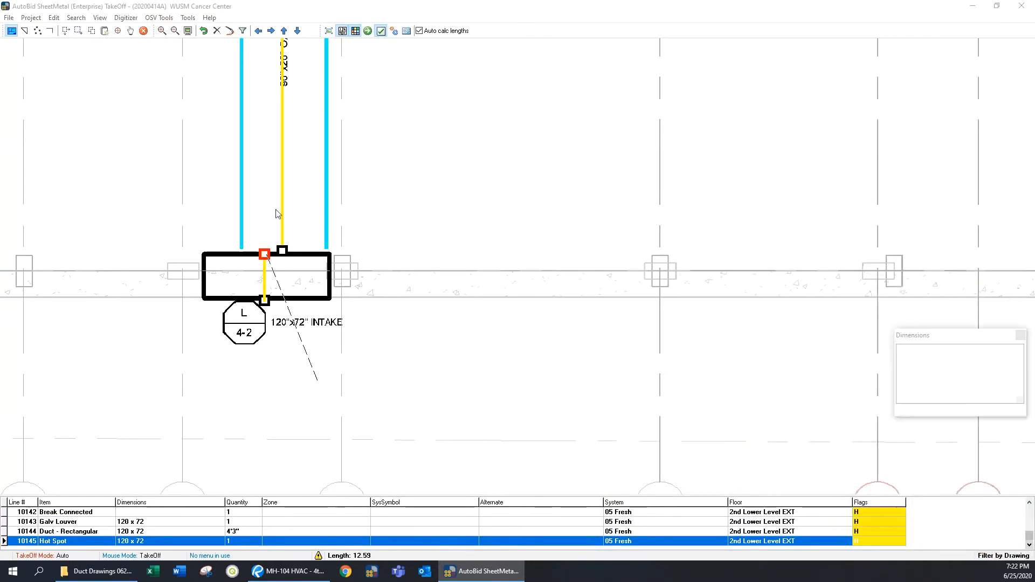
left_click(910, 135)
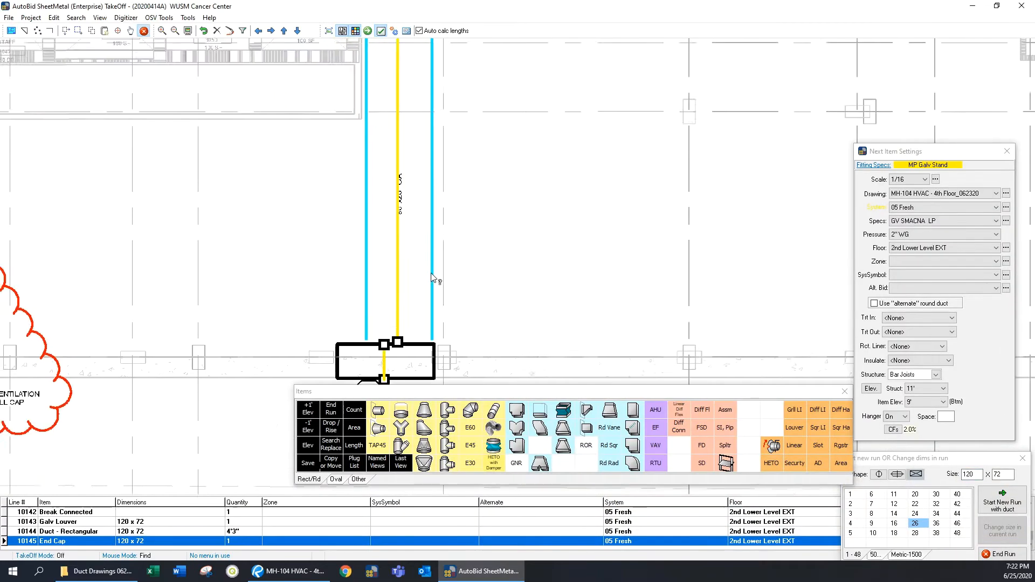
Set the system to 04 Exhaust and start a run with a 120 x 72 Galv Louver at louver L 4-1 beside the EA shaft
scroll(269, 232, "up", 6)
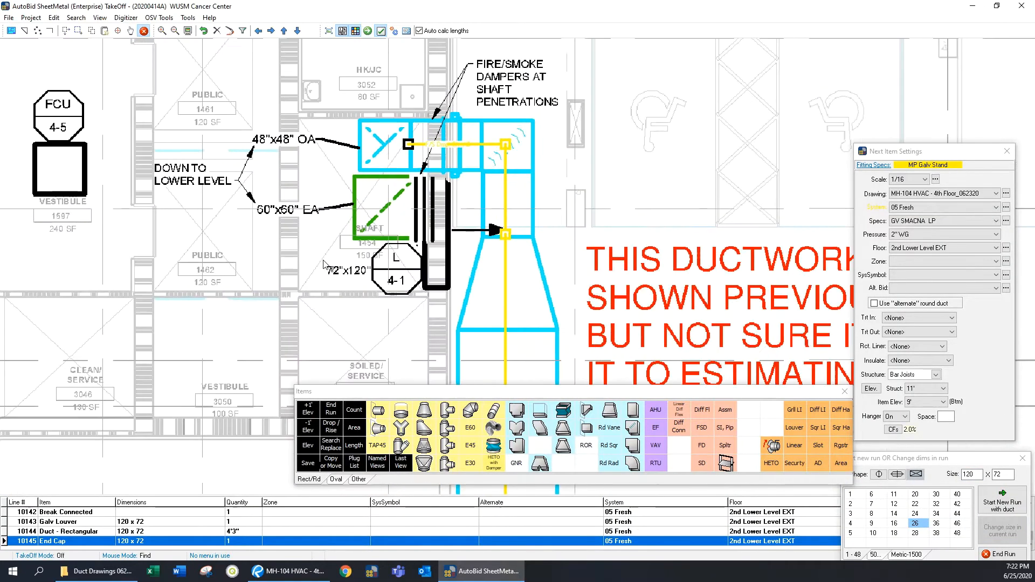
left_click_drag(456, 251, 407, 299)
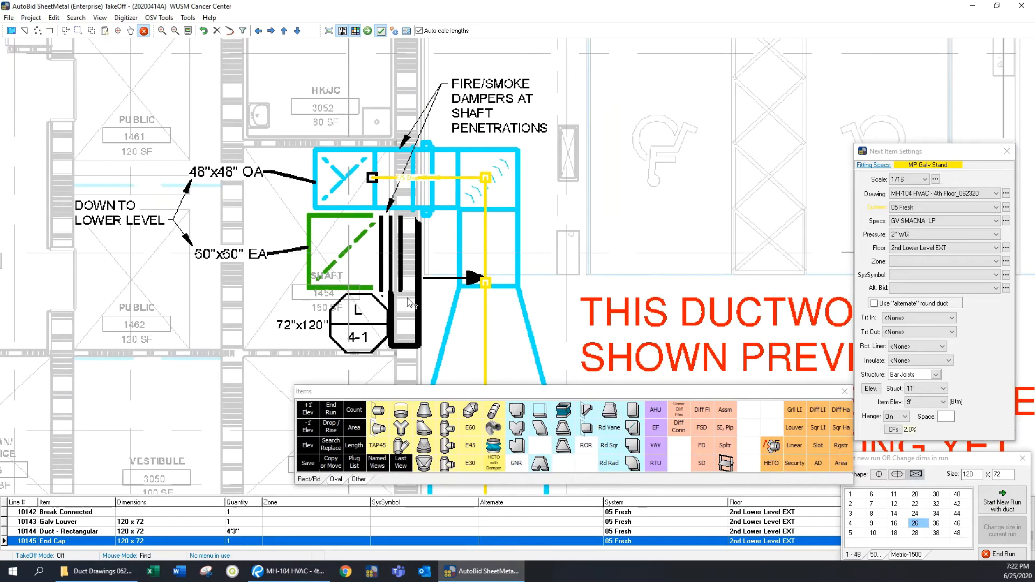
left_click(919, 208)
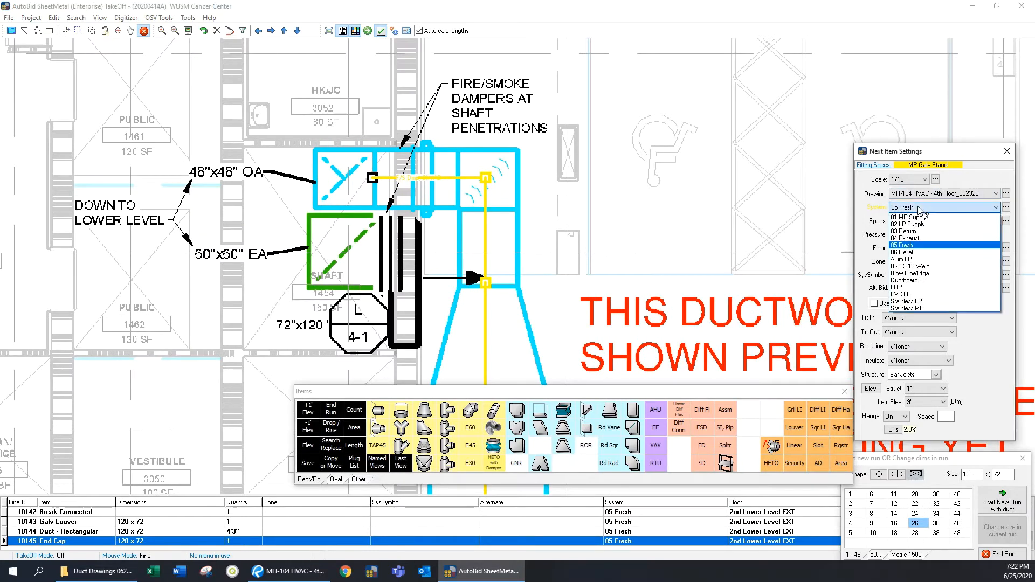
left_click(909, 238)
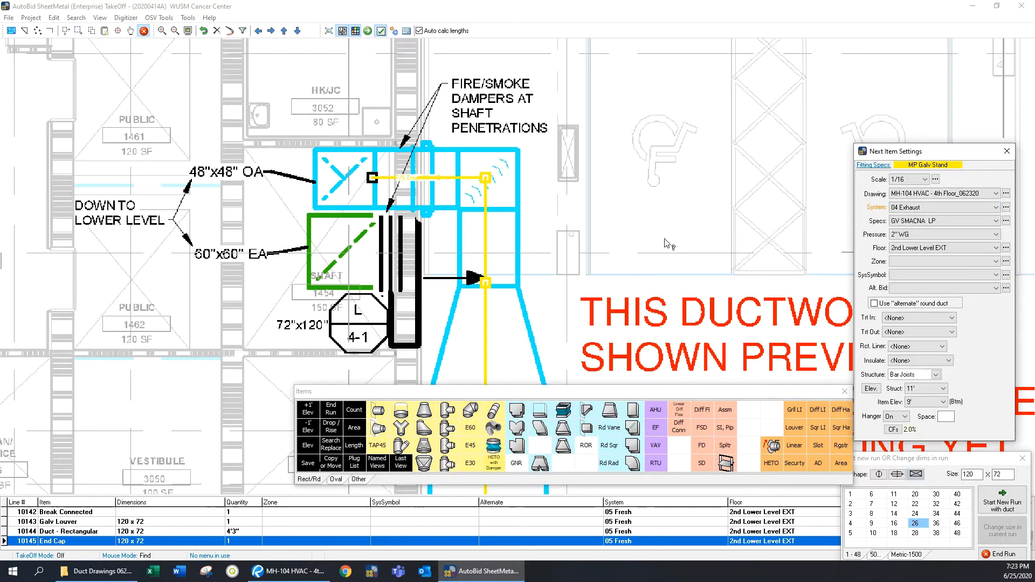
right_click(681, 189)
left_click(726, 221)
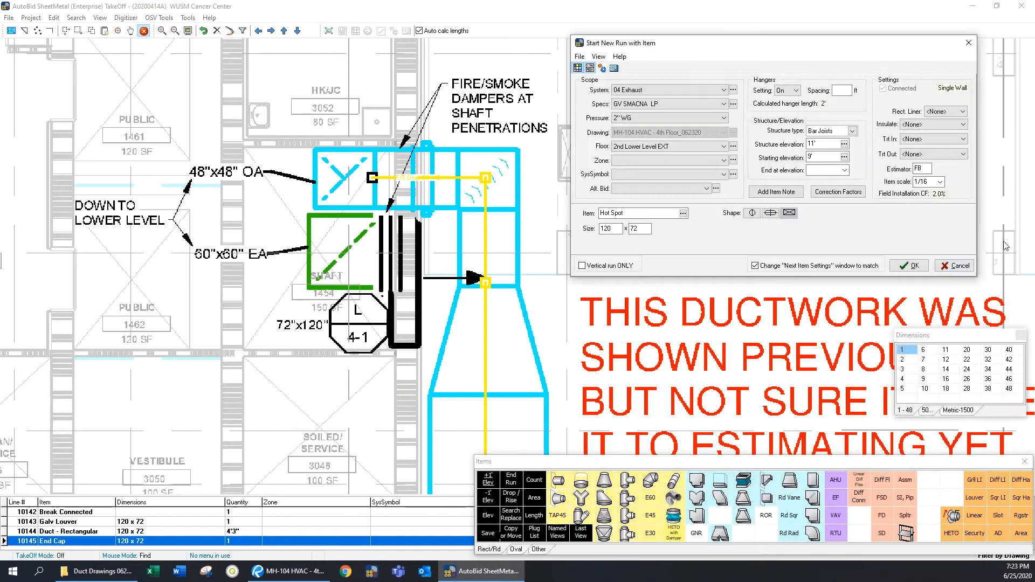
left_click(974, 497)
left_click(909, 266)
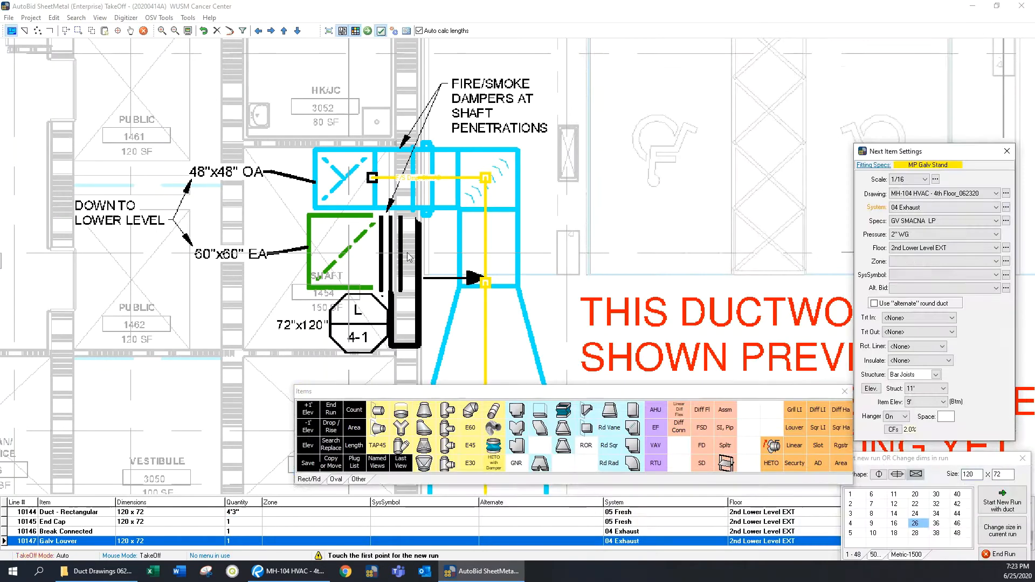
left_click(425, 243)
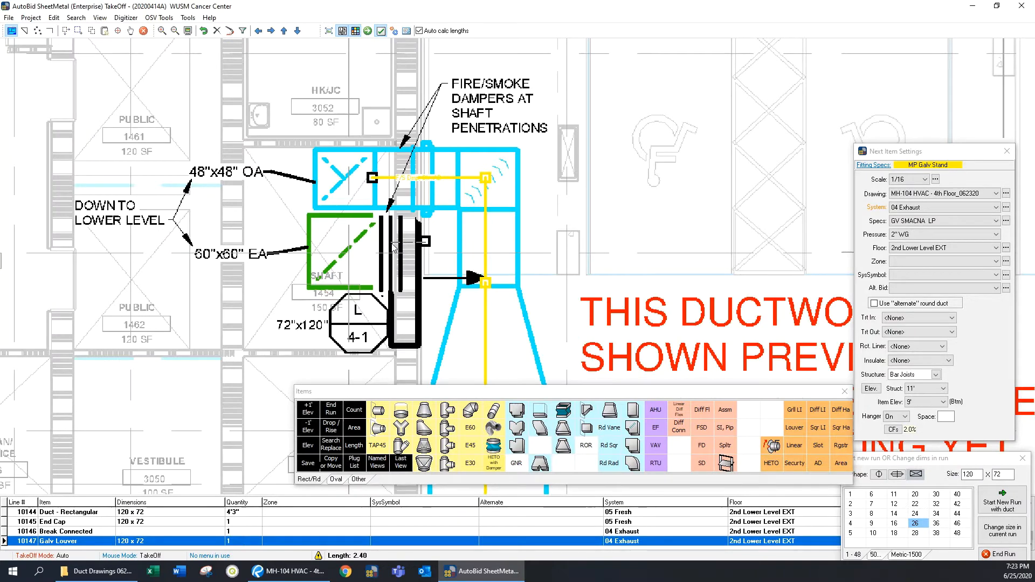
Draw the short exhaust plenum duct from the louver through the wall and close it with an End Cap
left_click(391, 242)
left_click(541, 413)
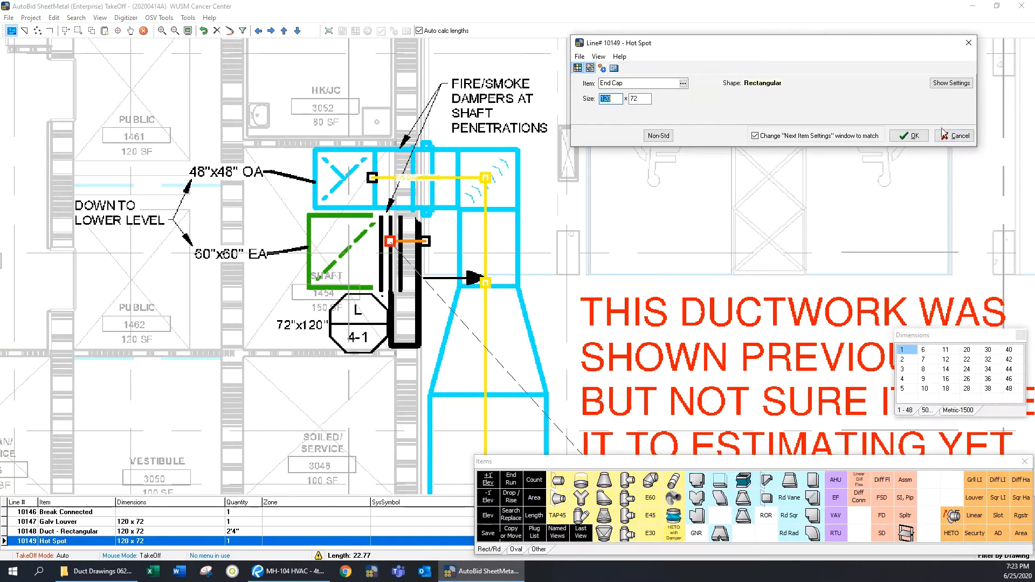
left_click(910, 136)
Start a new exhaust run with a 60 x 60 Tap-Increased Area item at the louver L 4-1 plenum
right_click(635, 192)
left_click(659, 199)
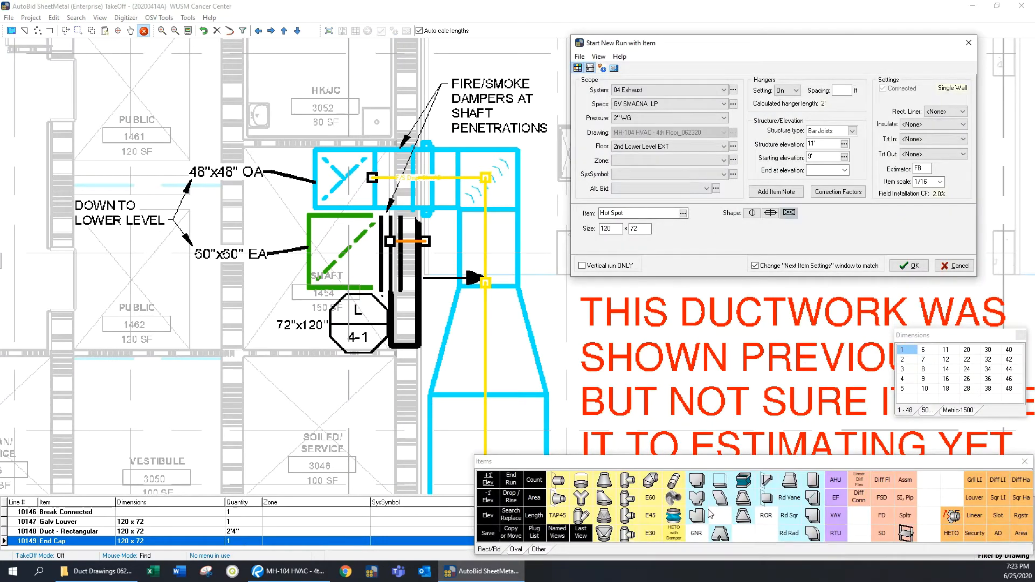
left_click(765, 480)
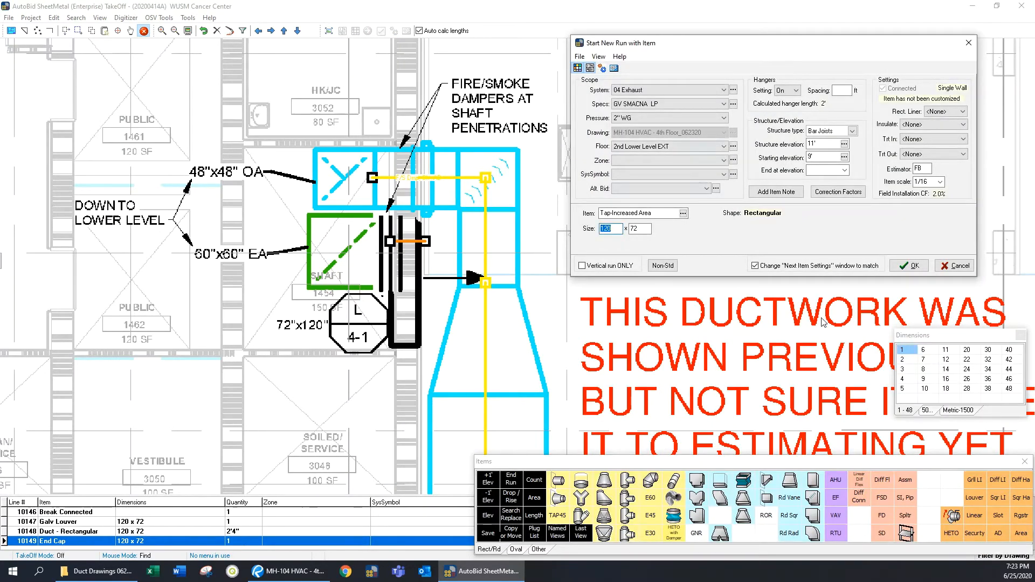
left_click(928, 411)
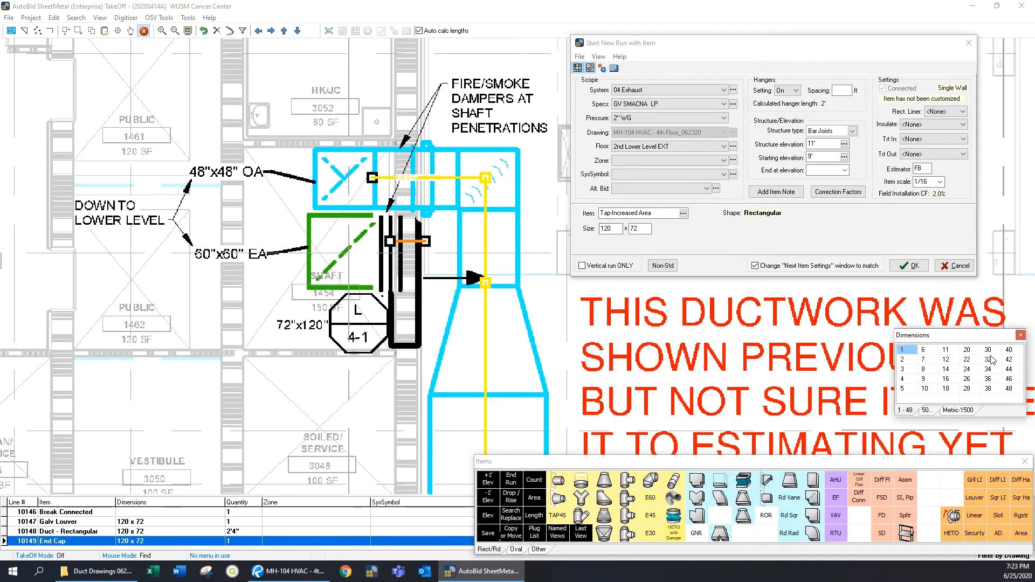
left_click(925, 351)
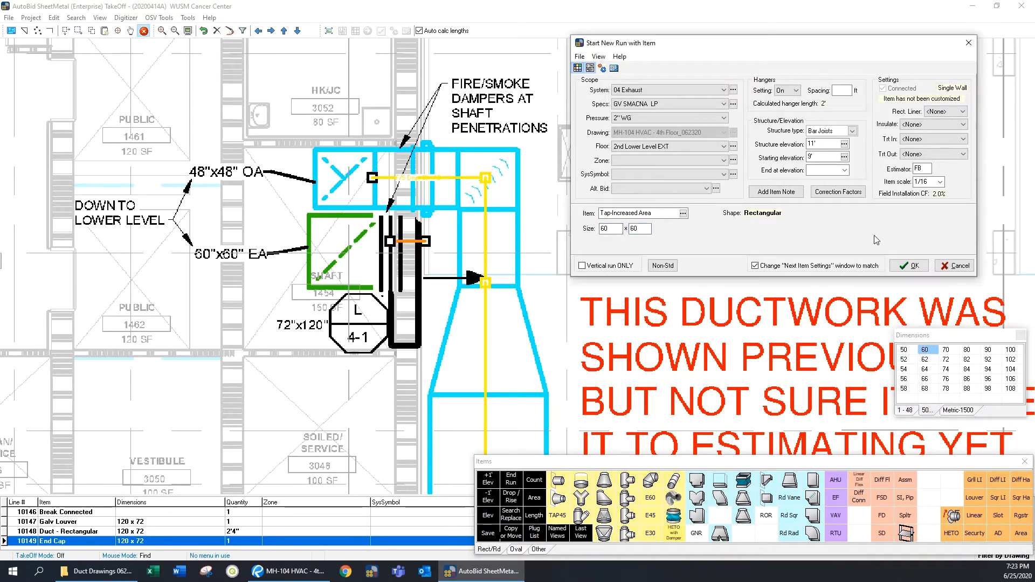
left_click(909, 265)
left_click(394, 258)
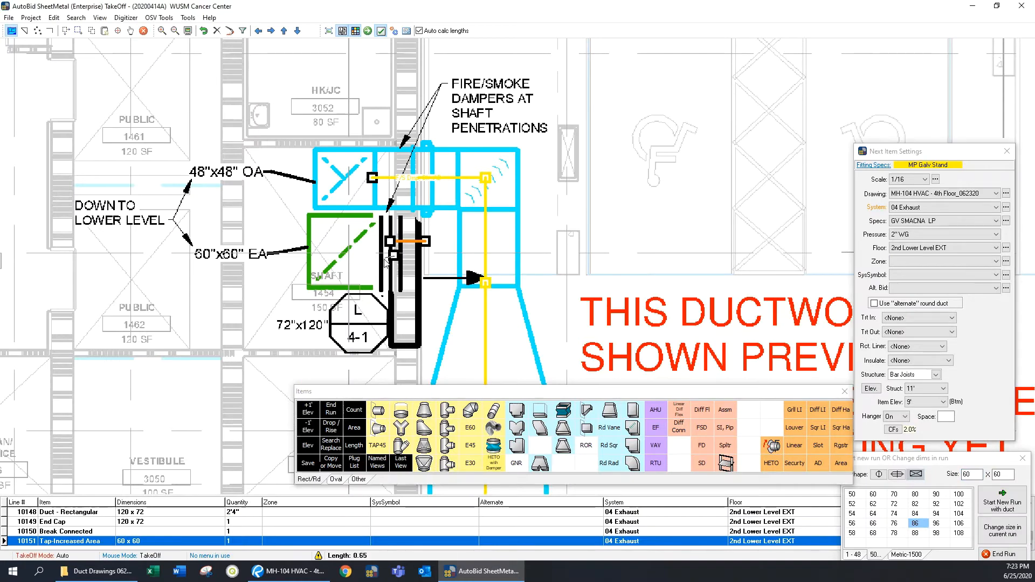
Place a 60 x 60 F/S Dmp, Slv, AD assembly at the shaft wall and end the duct in the EA shaft with a Tap-Increased Area item
left_click(381, 256)
left_click(703, 431)
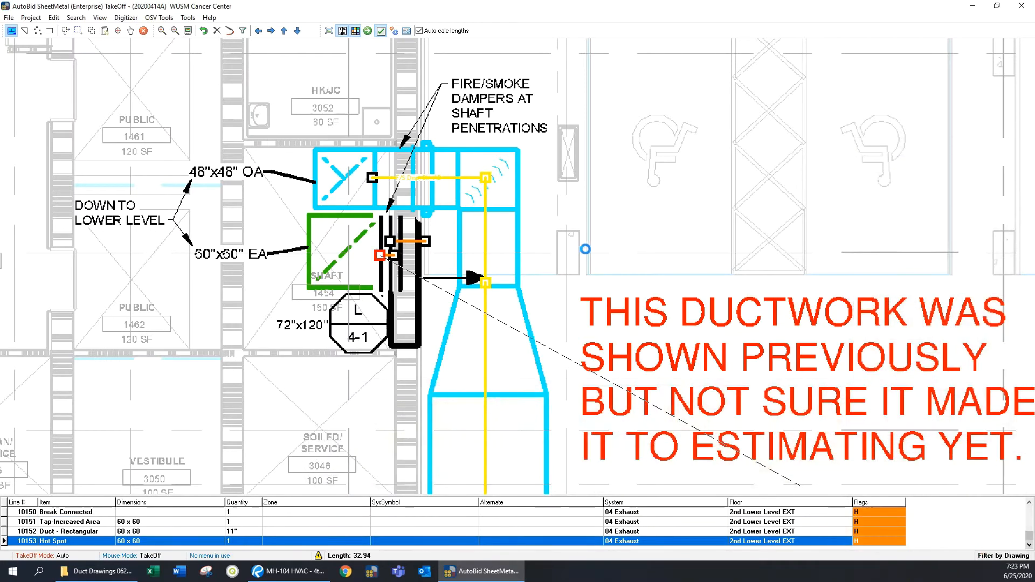
left_click(910, 137)
left_click(364, 259)
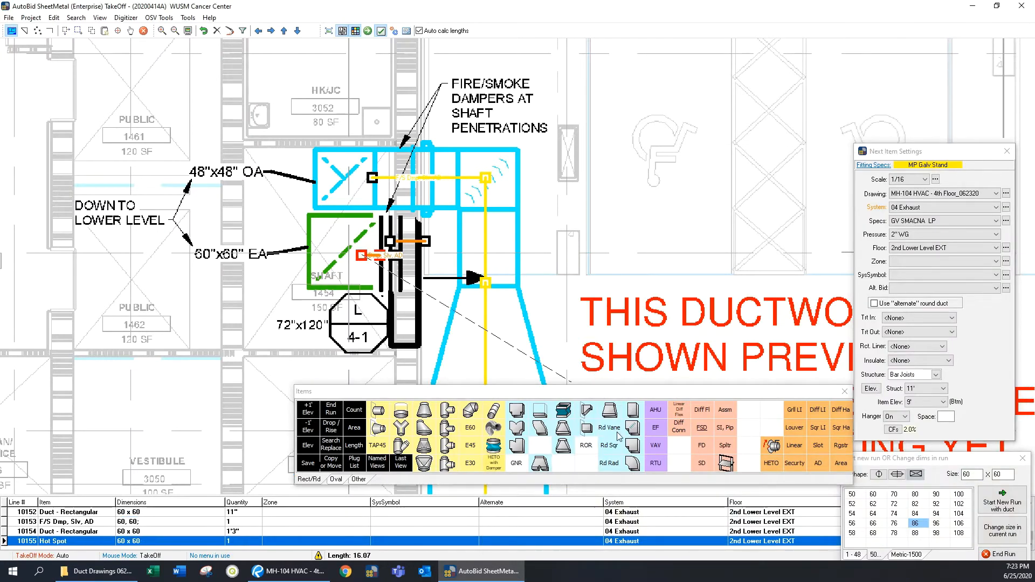
right_click(702, 193)
left_click(726, 197)
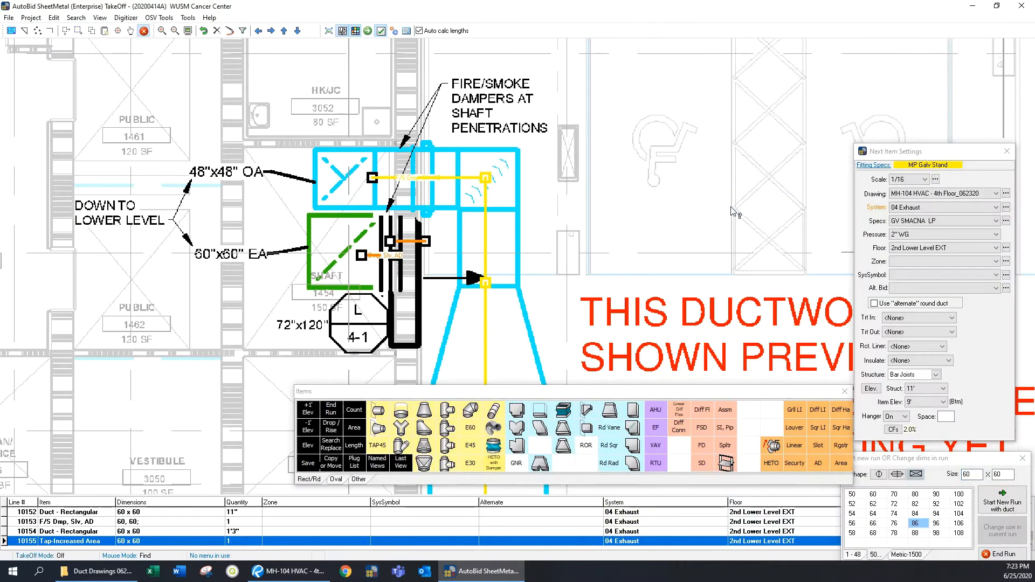
Filter the 4th floor drawing's takeoff to show only the 05 Fresh system
scroll(593, 236, "down", 2)
left_click(511, 198)
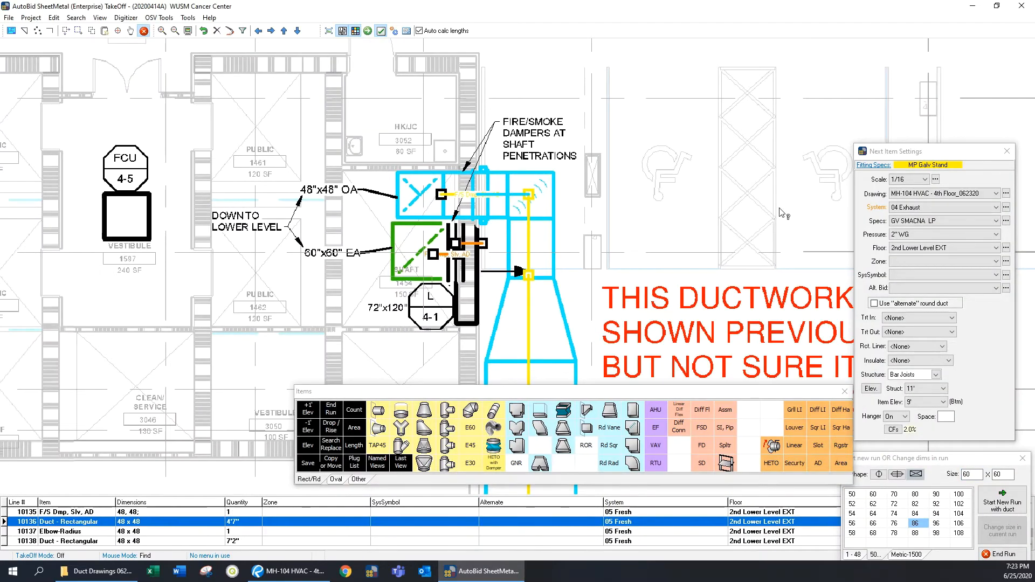
scroll(600, 342, "down", 4)
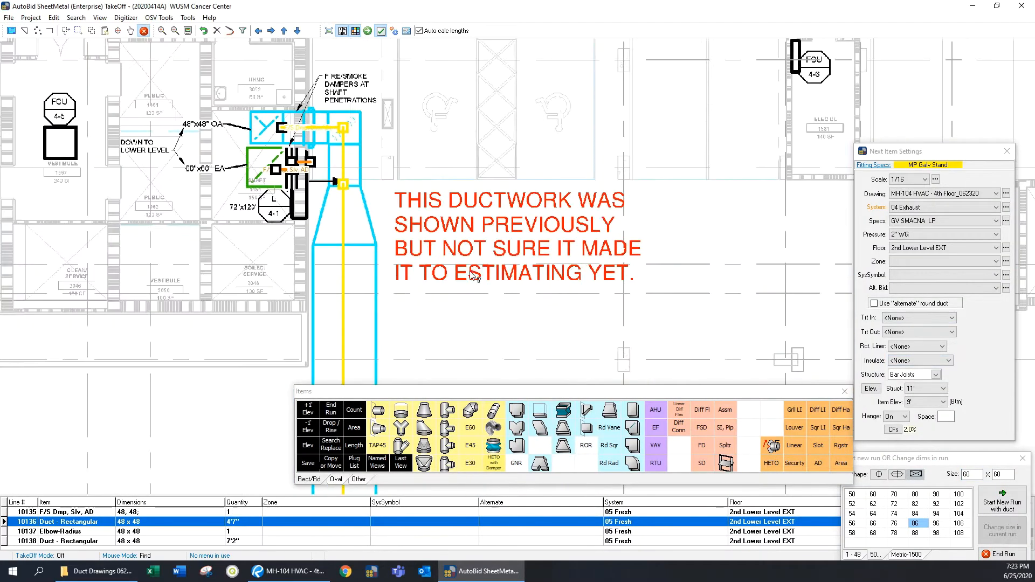
scroll(599, 343, "down", 2)
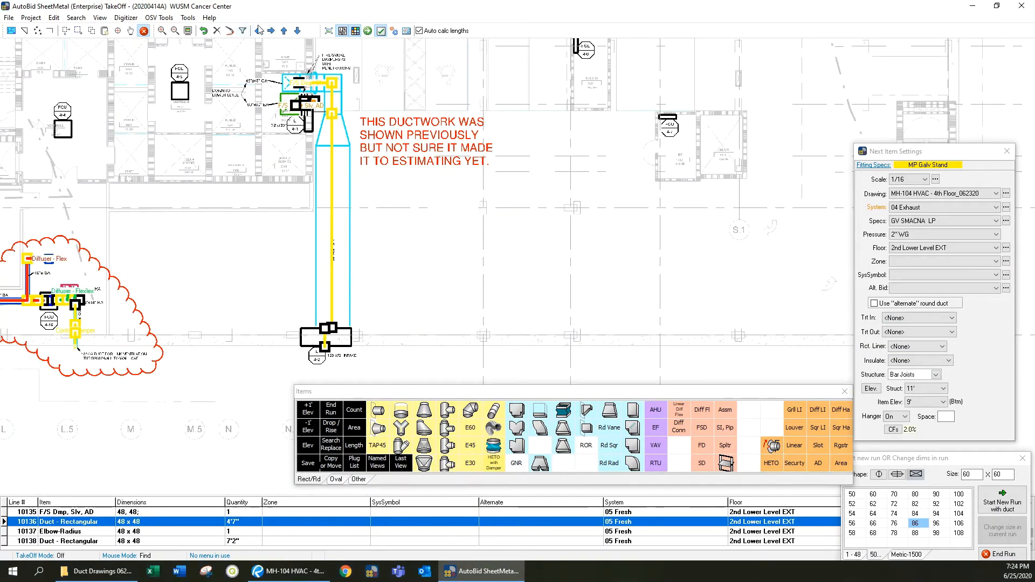
left_click(243, 30)
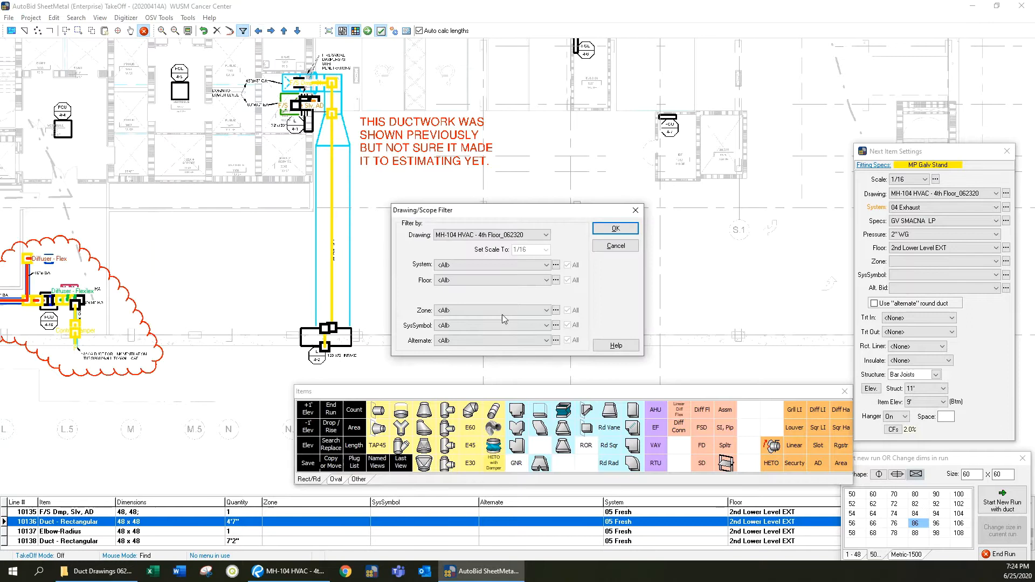
left_click(502, 265)
left_click(458, 311)
key("Return")
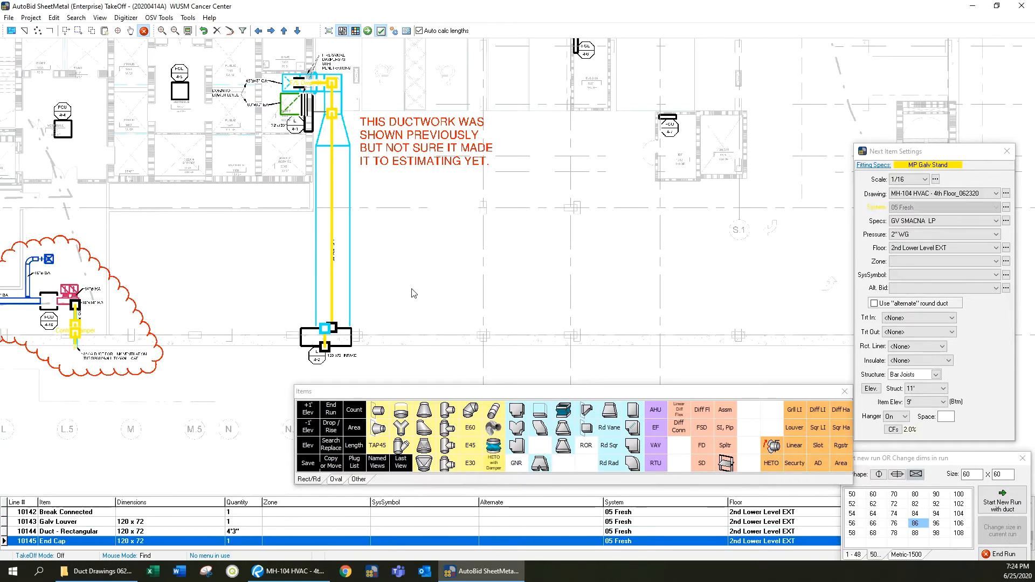
Box in the OA intake ductwork, set its insulation to the FRK 1-1/2" duct wrap, and return the system filter to all systems
left_click(79, 31)
left_click_drag(235, 57, 420, 433)
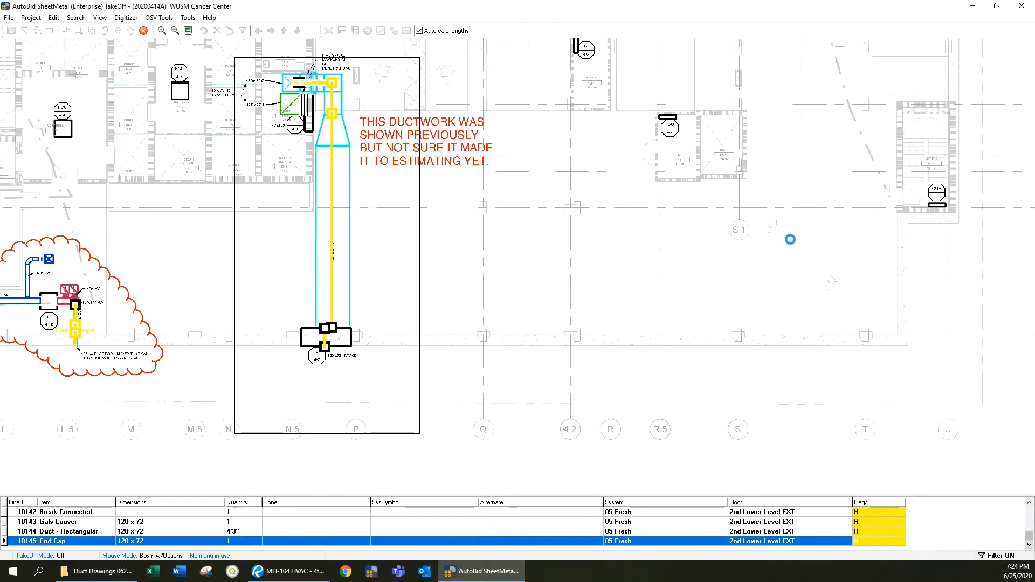
left_click(544, 320)
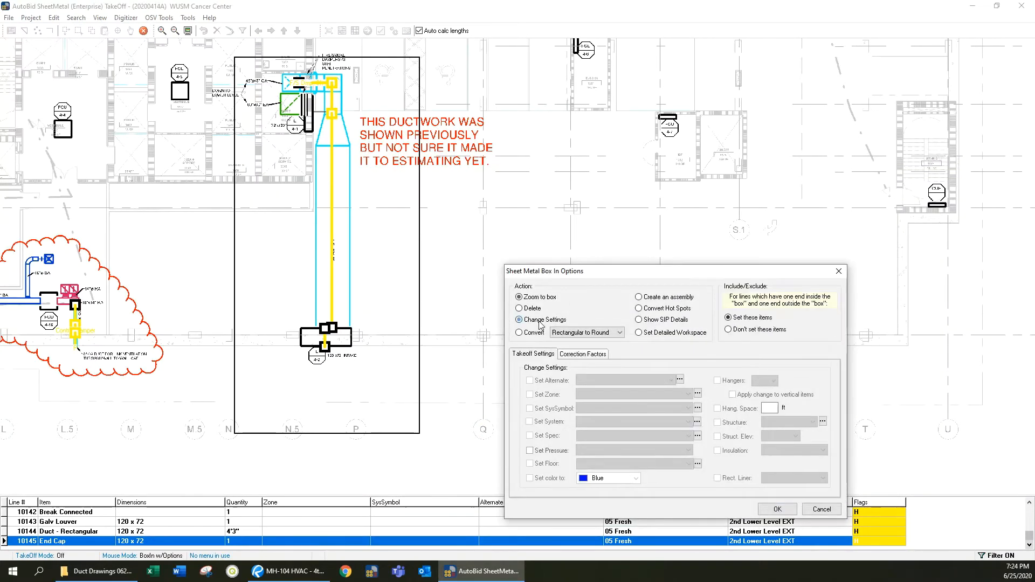
left_click(768, 450)
left_click(789, 503)
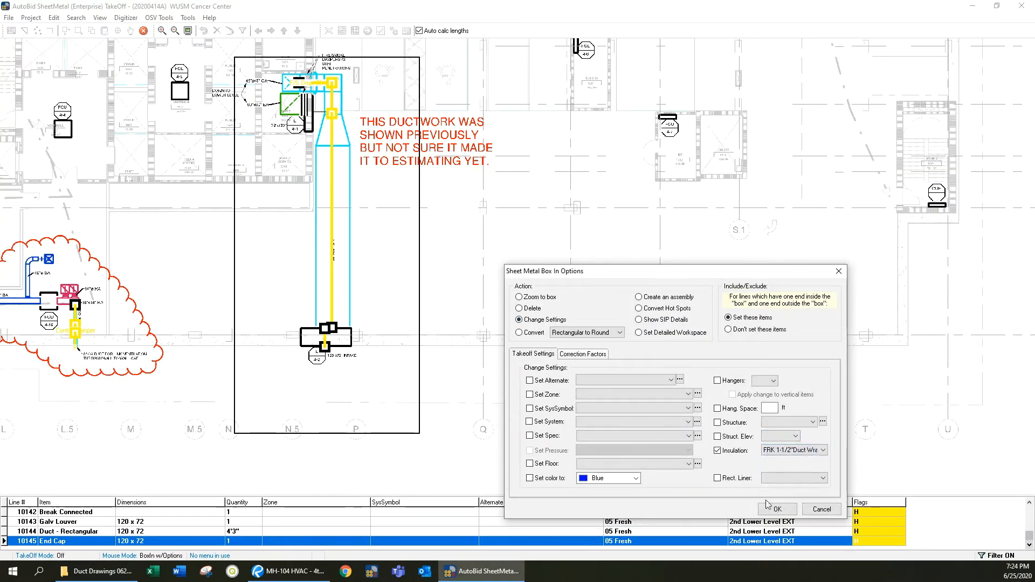
left_click(776, 510)
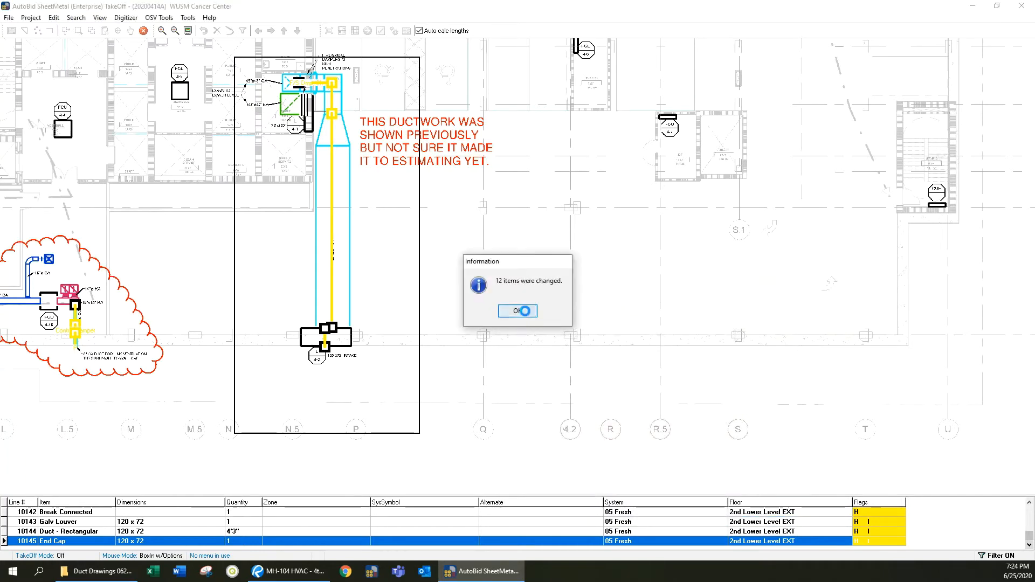
left_click(517, 310)
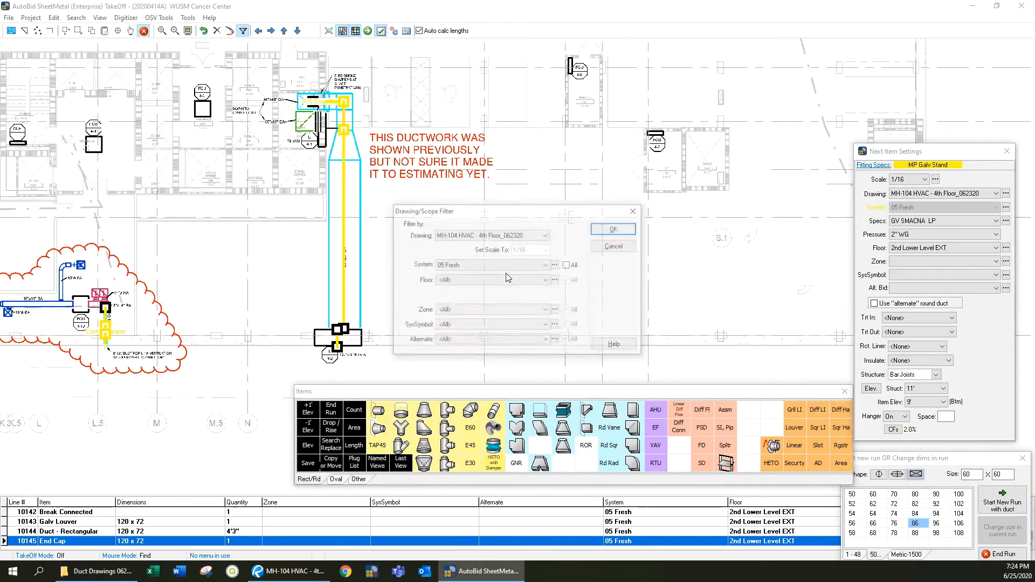
left_click(571, 266)
left_click(614, 229)
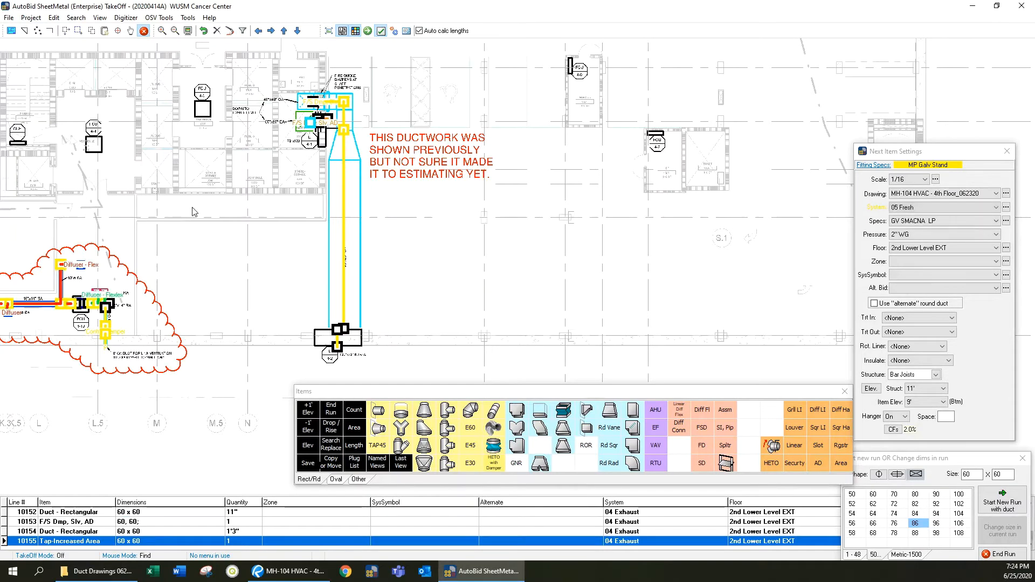
Replace the floor with 4th on all takeoff lines of the MH-104 HVAC - 4th Floor_062320 drawing using Search and Replace
mouse_move(279, 283)
left_mouse_down()
mouse_move(428, 216)
mouse_move(496, 351)
left_mouse_up()
scroll(496, 345, "down", 1)
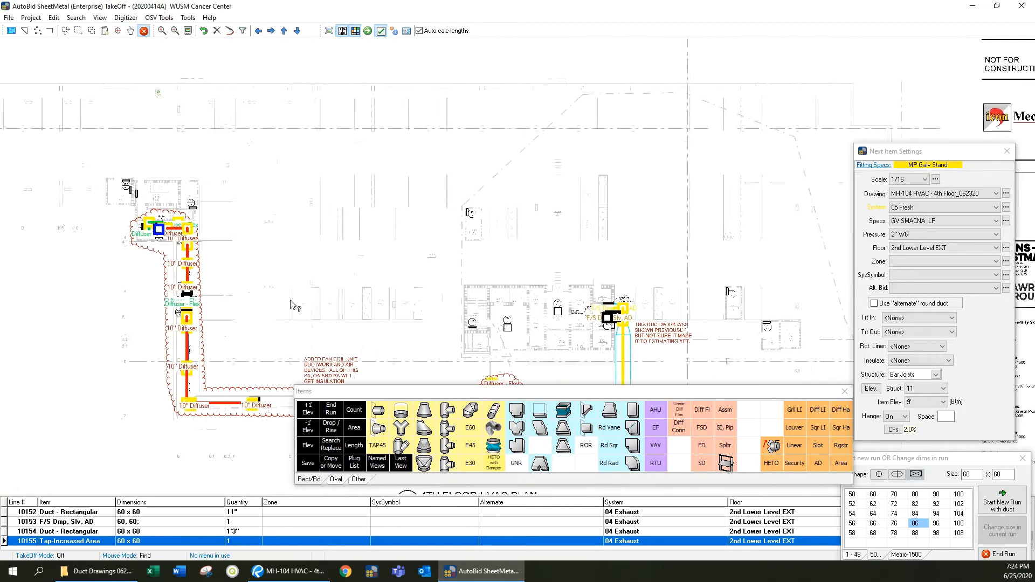
scroll(443, 234, "down", 1)
mouse_move(442, 234)
left_mouse_down()
mouse_move(276, 218)
mouse_move(371, 204)
left_mouse_up()
left_click(76, 18)
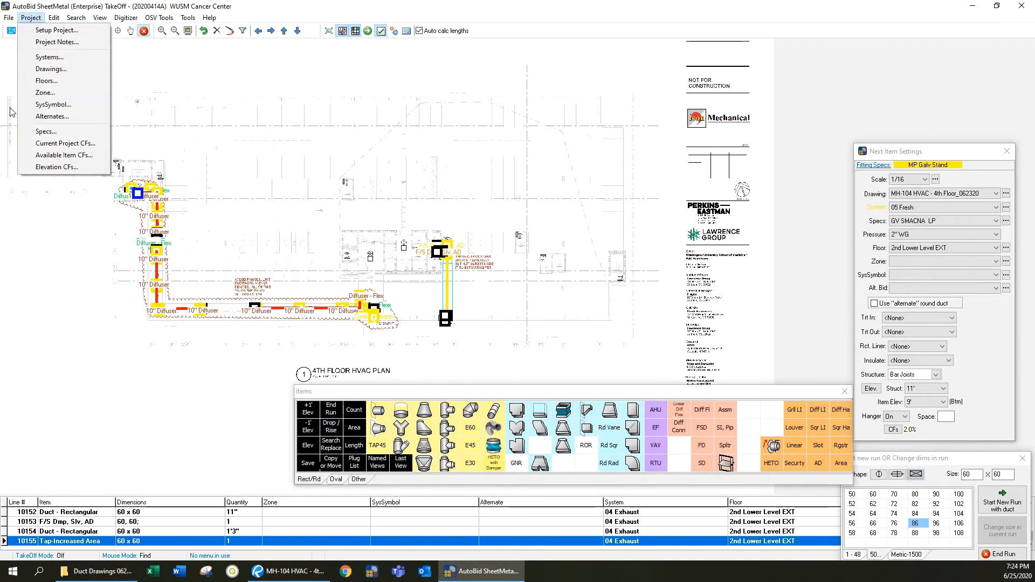
left_click(89, 67)
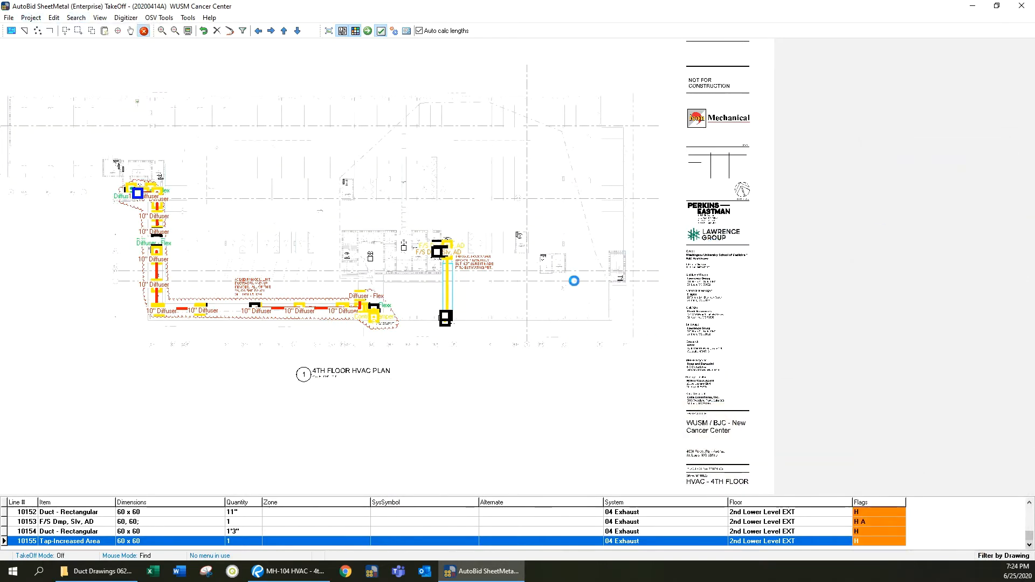
left_click(606, 288)
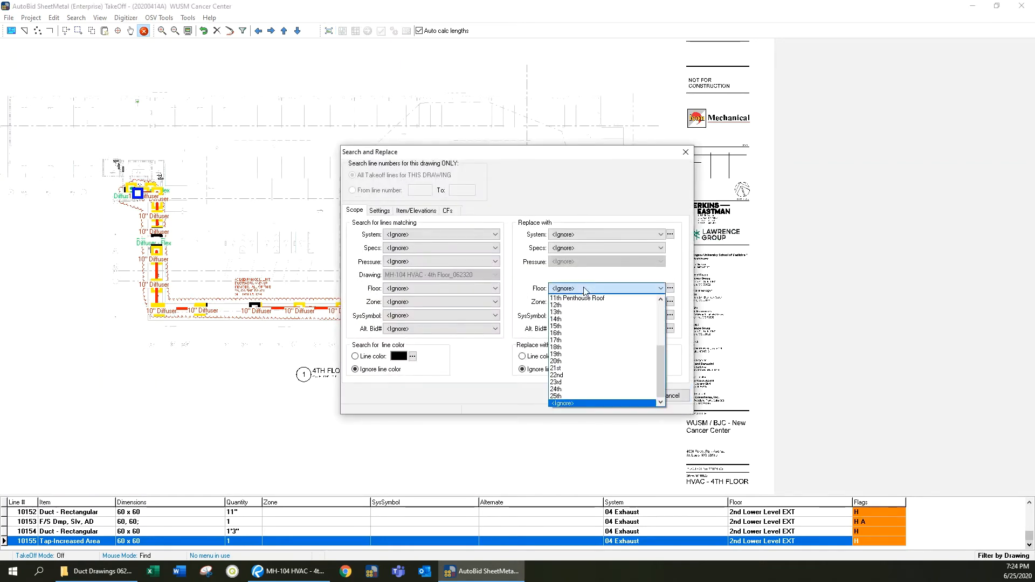
left_click(570, 315)
left_click(627, 397)
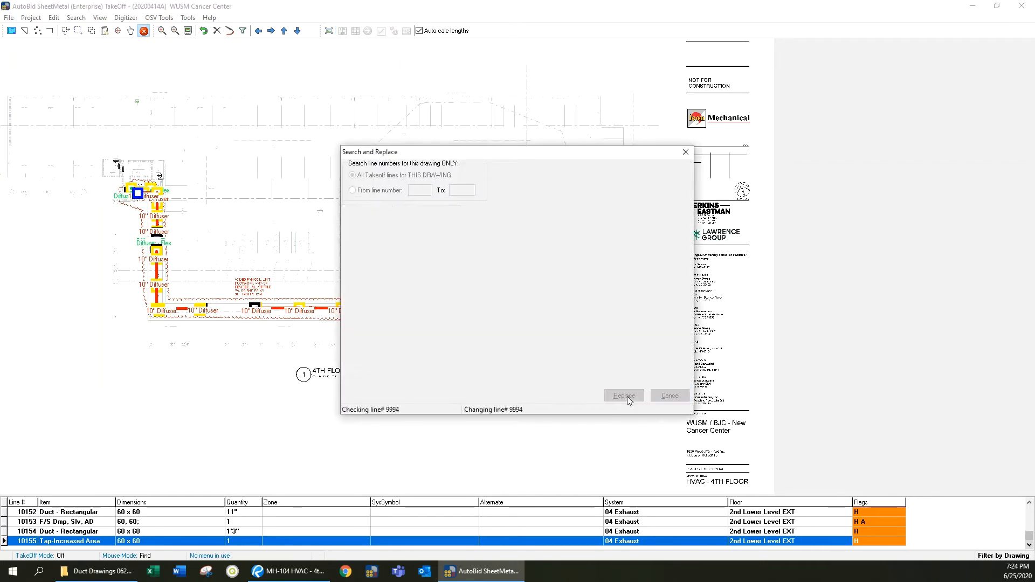
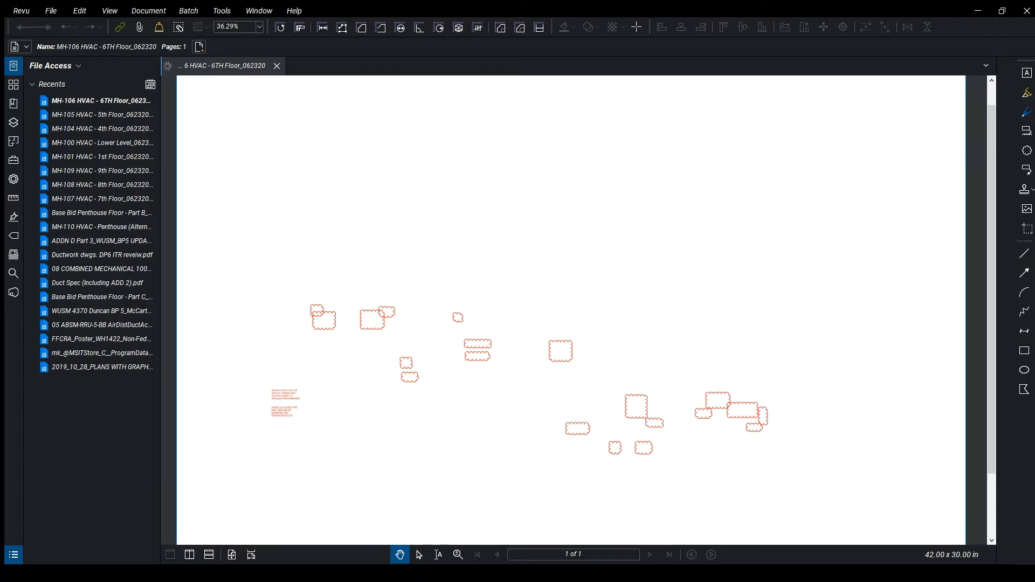
Open the MH-105 HVAC - 5th Floor_062320 PDF in Revu, and load the same drawing as the takeoff drawing in AutoBid SheetMetal
left_click(102, 116)
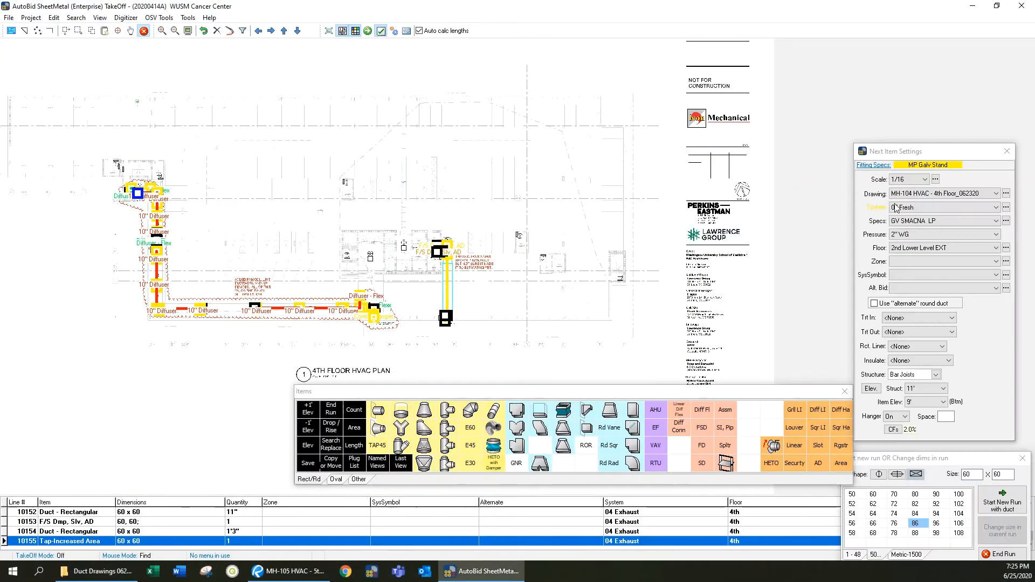
left_click(917, 194)
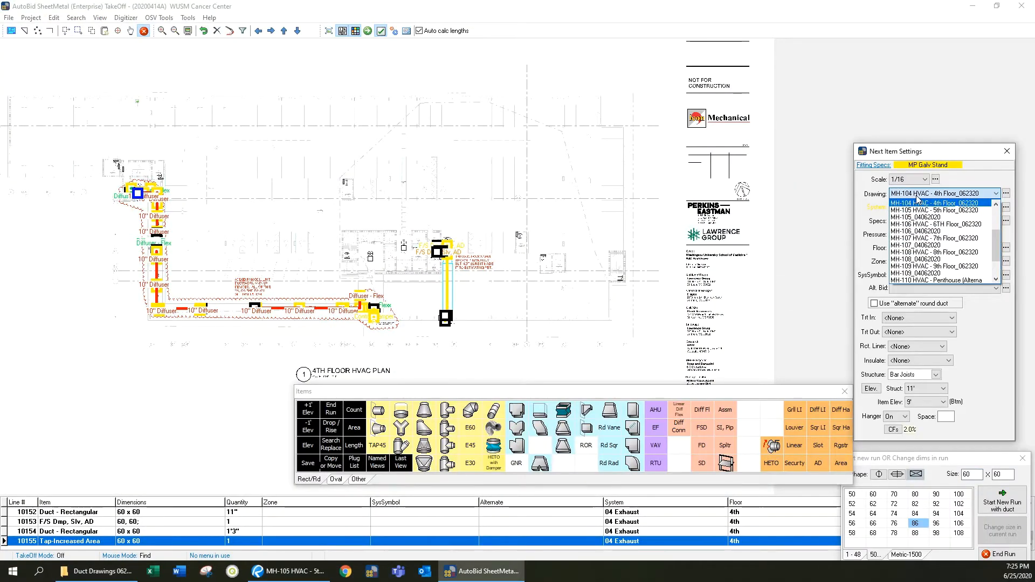
left_click(928, 210)
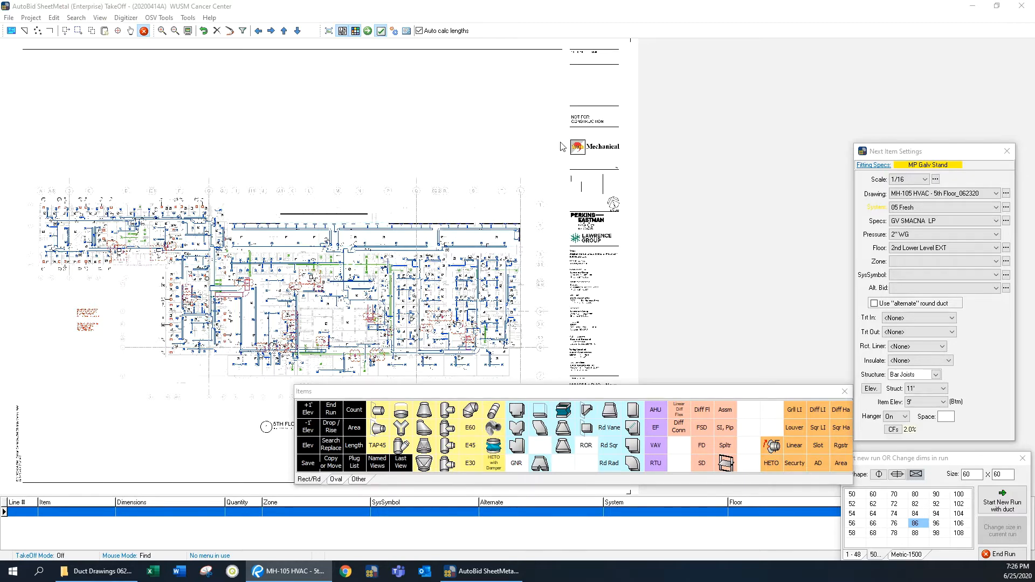
Load the earlier MH-105_04062020 takeoff drawing and compare the area around FCU 5-1 with the revised 5th floor PDF in Revu
left_click(916, 193)
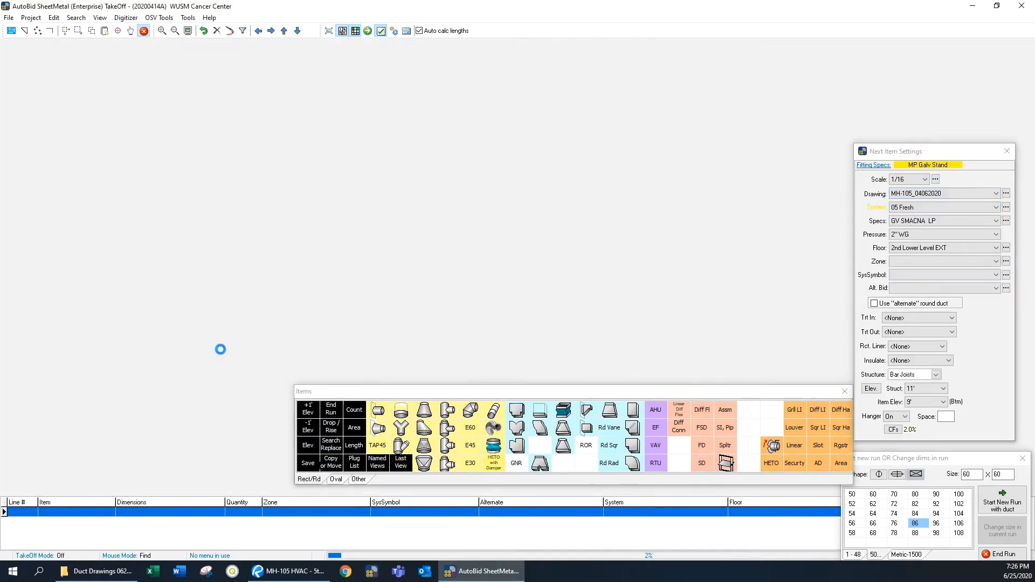
left_click(938, 213)
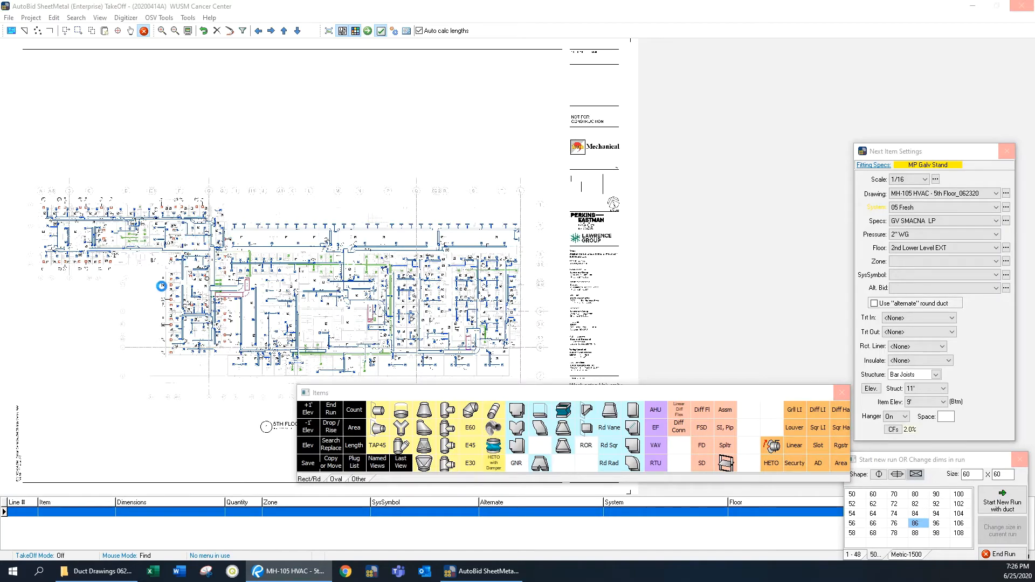
scroll(275, 286, "up", 7)
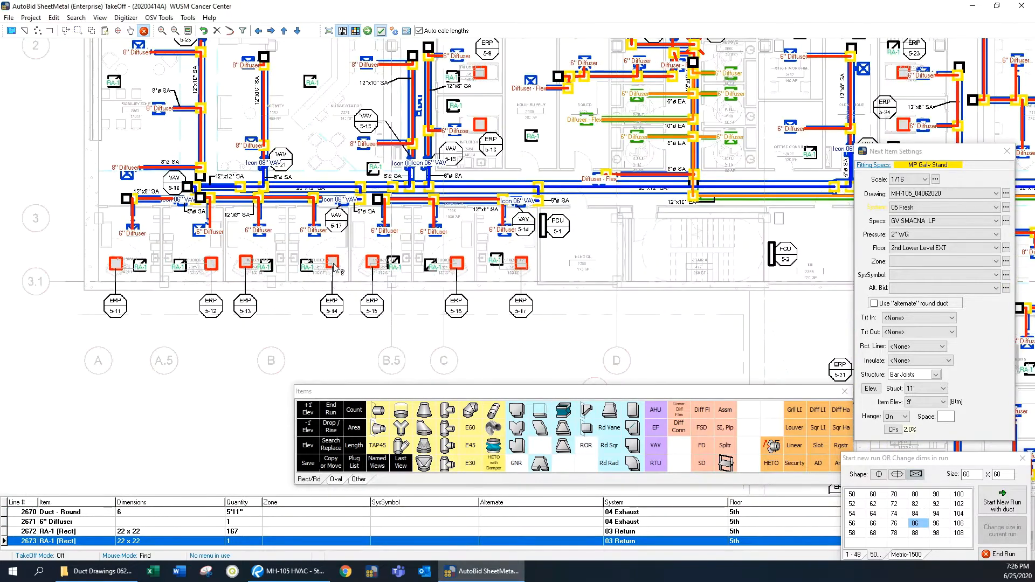
scroll(370, 249, "up", 2)
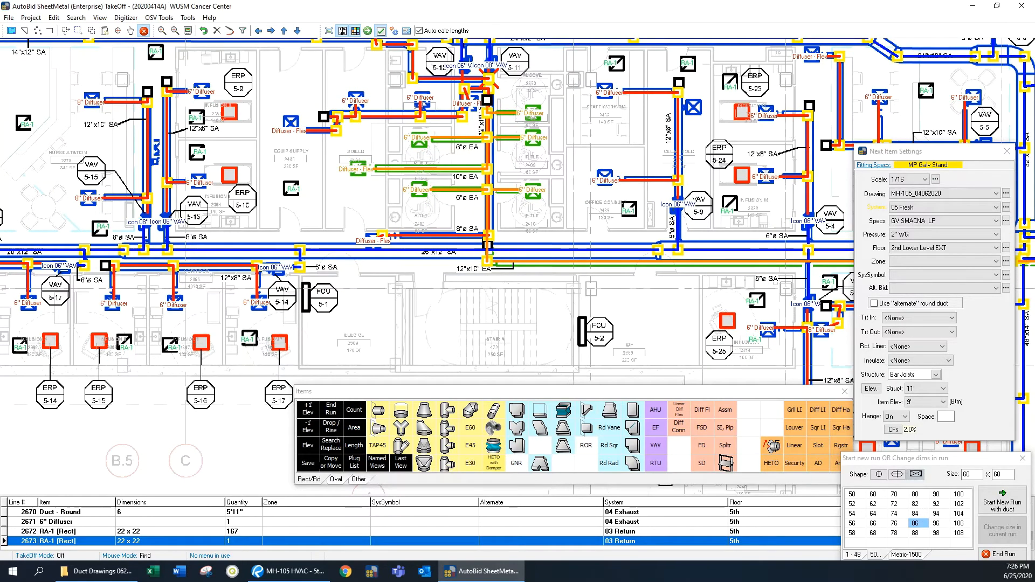
scroll(300, 269, "up", 4)
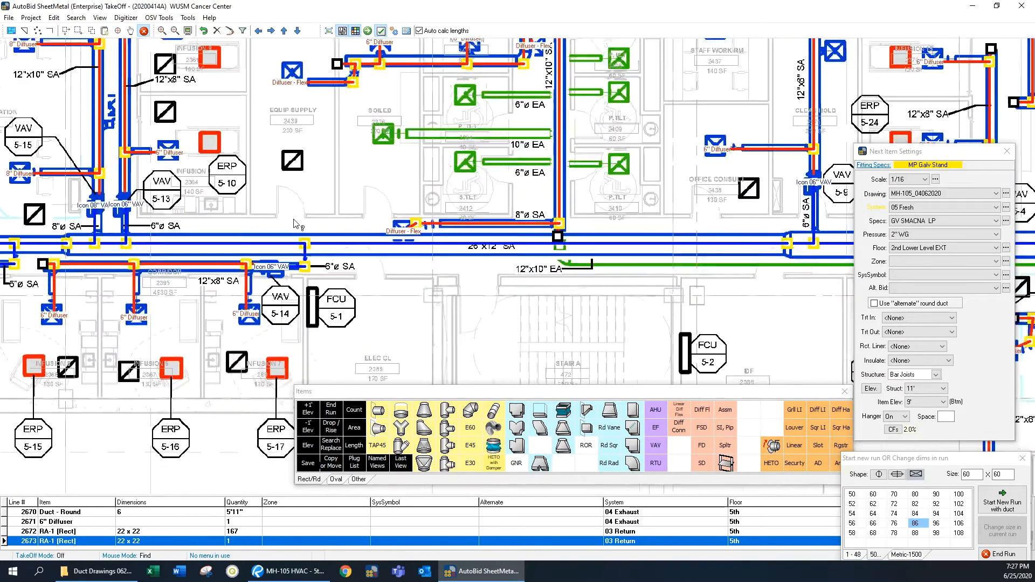
key("alt+Tab")
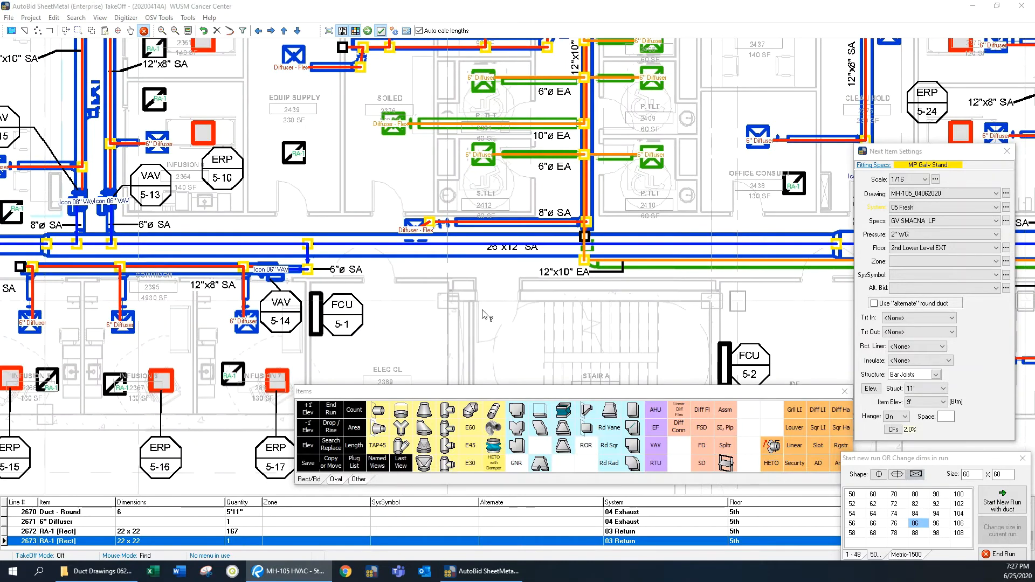
scroll(338, 269, "down", 2)
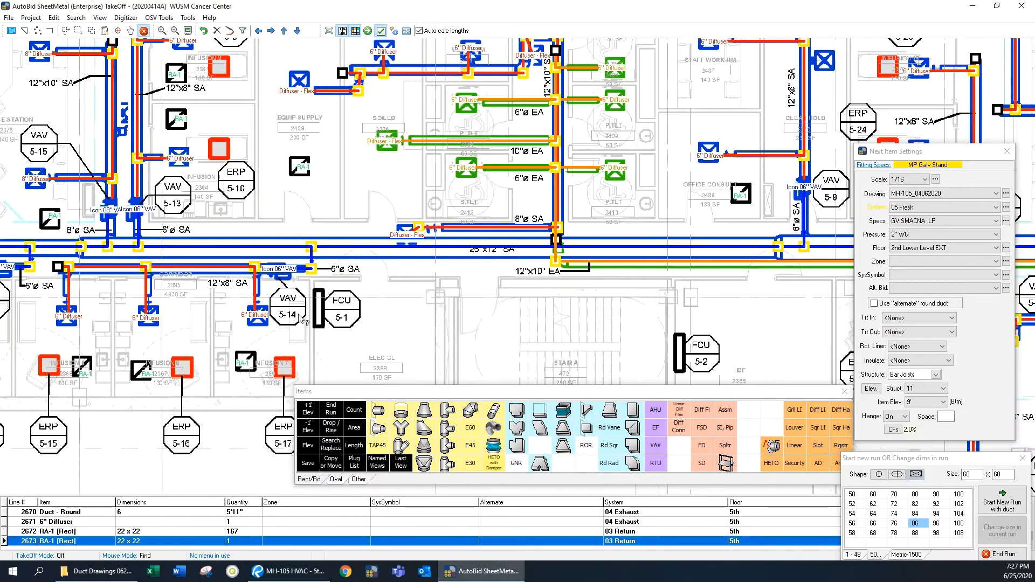
key("alt+Tab")
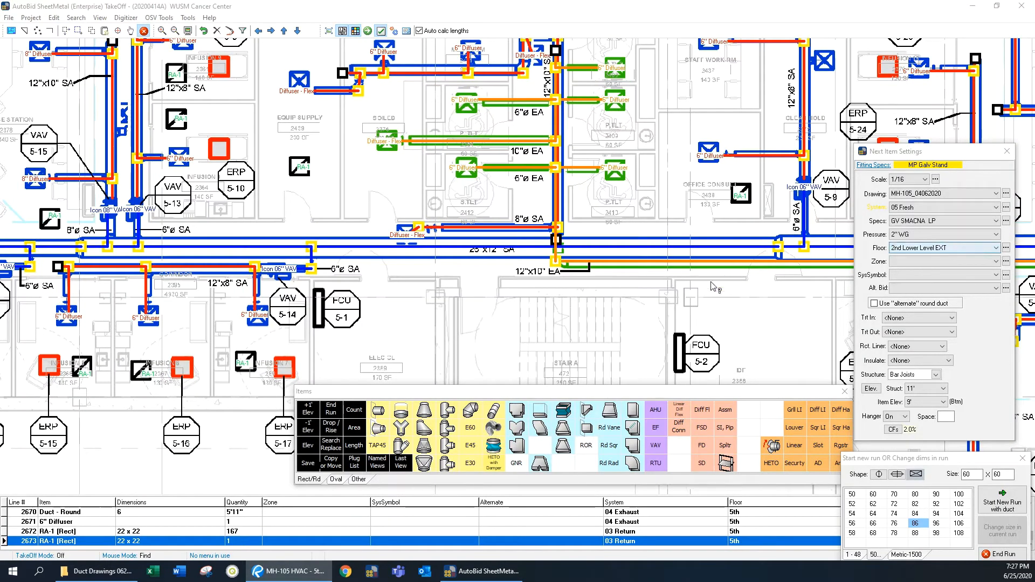
Compare the existing takeoff around FCU 5-2 and the infusion rooms near VAV 5-22 and VAV 5-32 with the revised PDF
left_click_drag(675, 288, 501, 298)
scroll(631, 237, "down", 1)
scroll(631, 237, "down", 1)
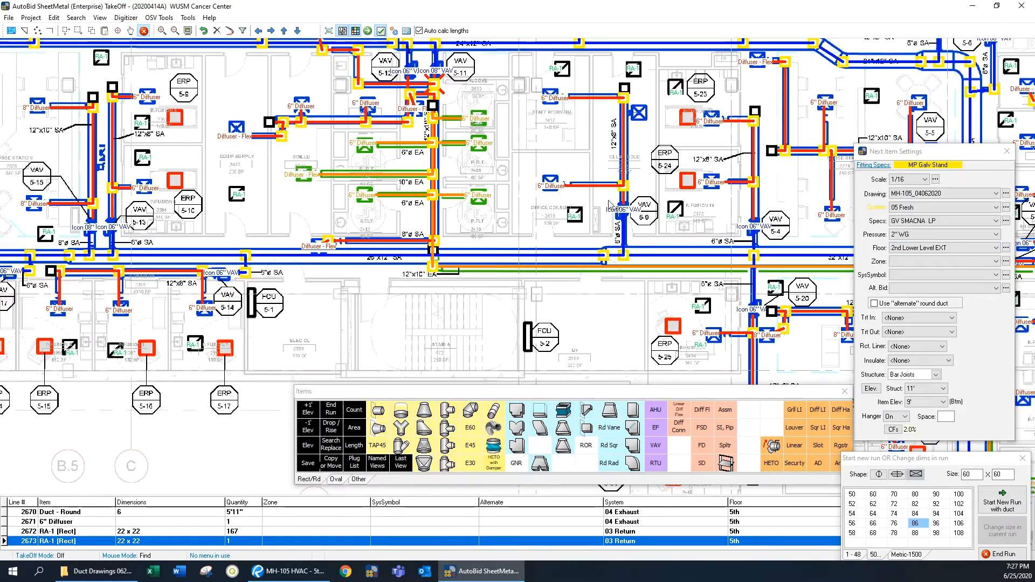
left_click_drag(577, 157, 550, 358)
mouse_move(551, 182)
left_mouse_down()
mouse_move(553, 289)
mouse_move(308, 189)
mouse_move(258, 151)
left_mouse_up()
left_click_drag(286, 351, 386, 91)
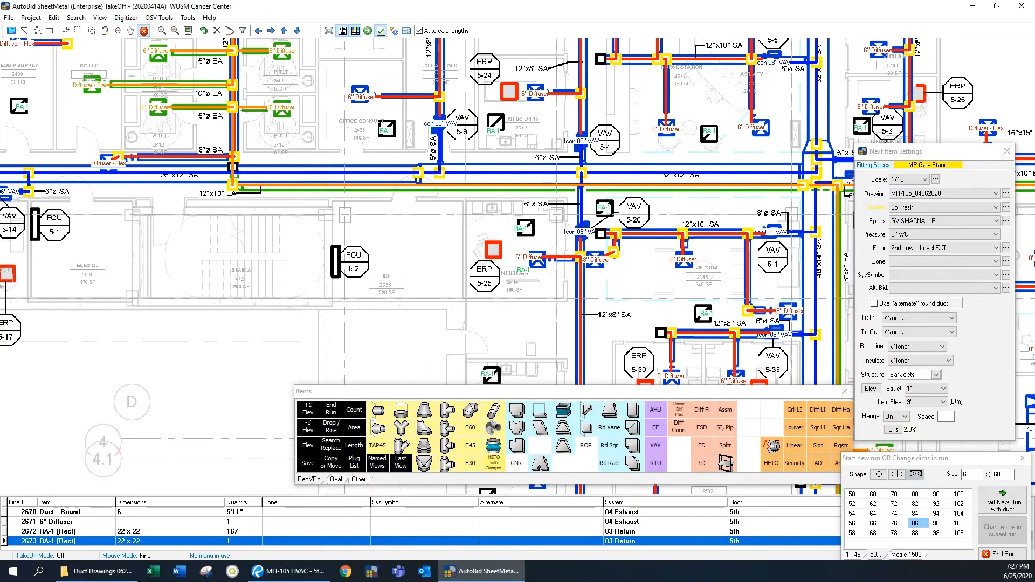
left_click_drag(415, 198, 407, 272)
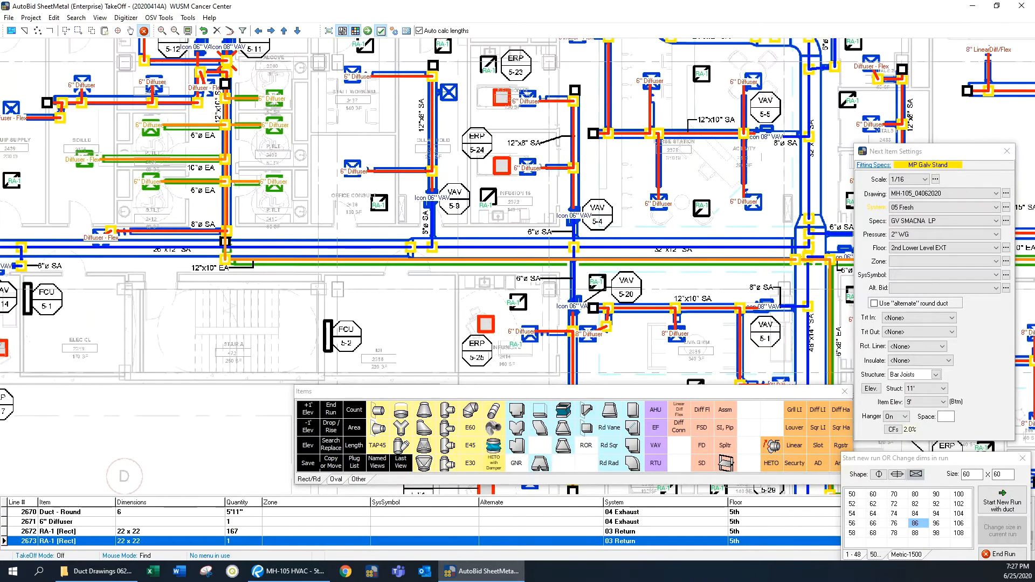
scroll(412, 297, "up", 1)
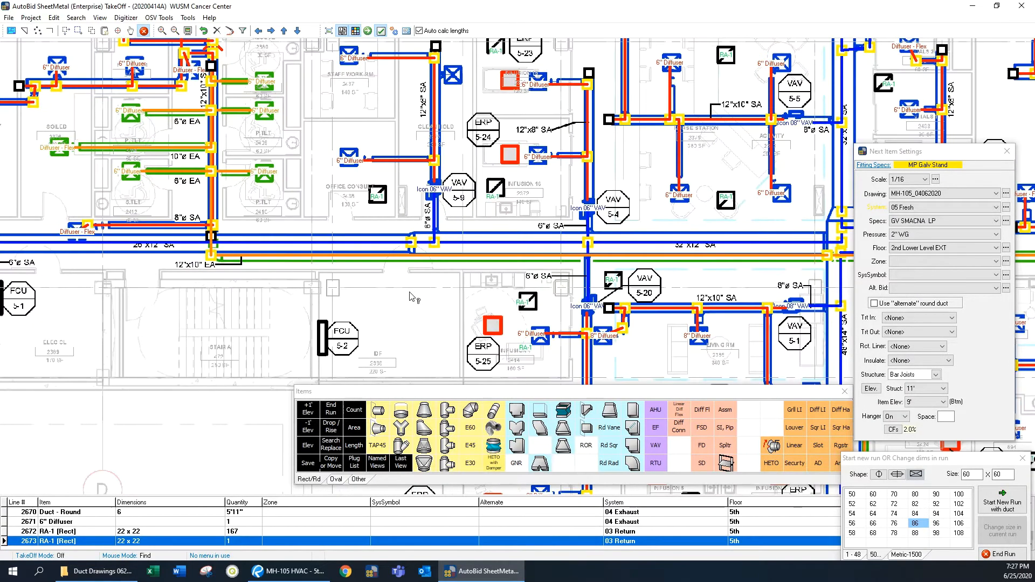
key("alt+Tab")
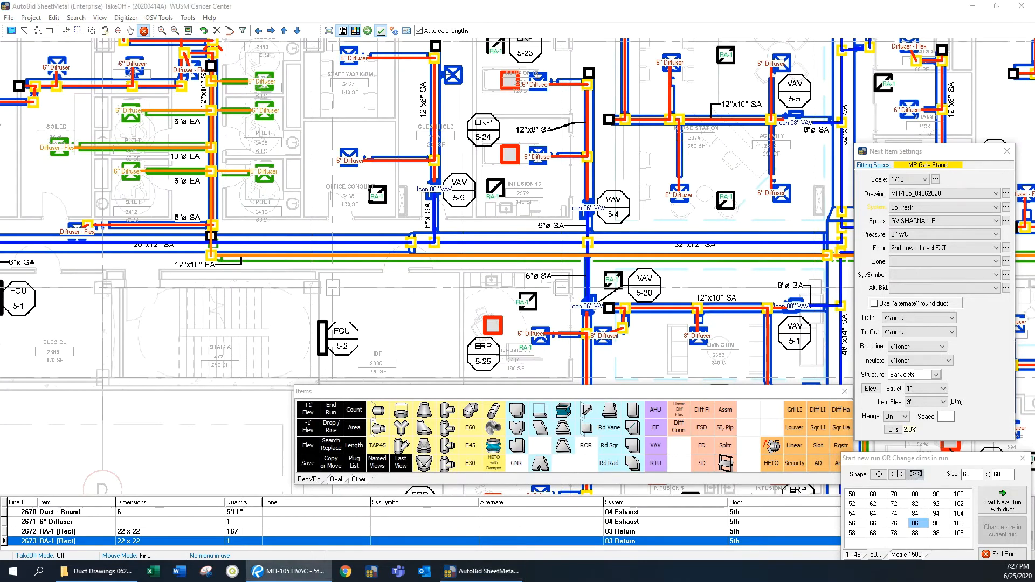
left_click_drag(569, 211, 446, 44)
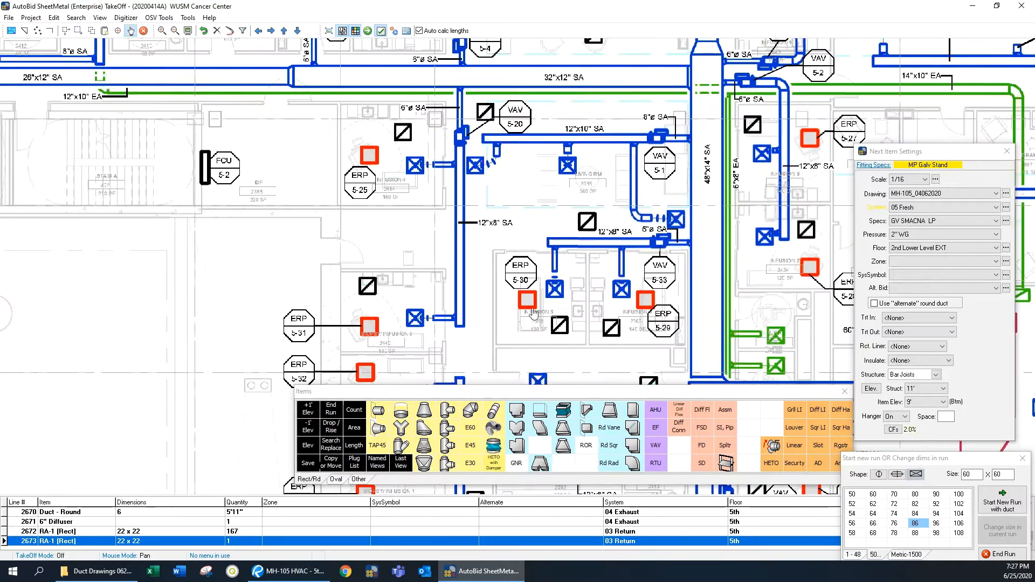
mouse_move(574, 380)
left_mouse_down()
mouse_move(539, 285)
mouse_move(523, 175)
left_mouse_up()
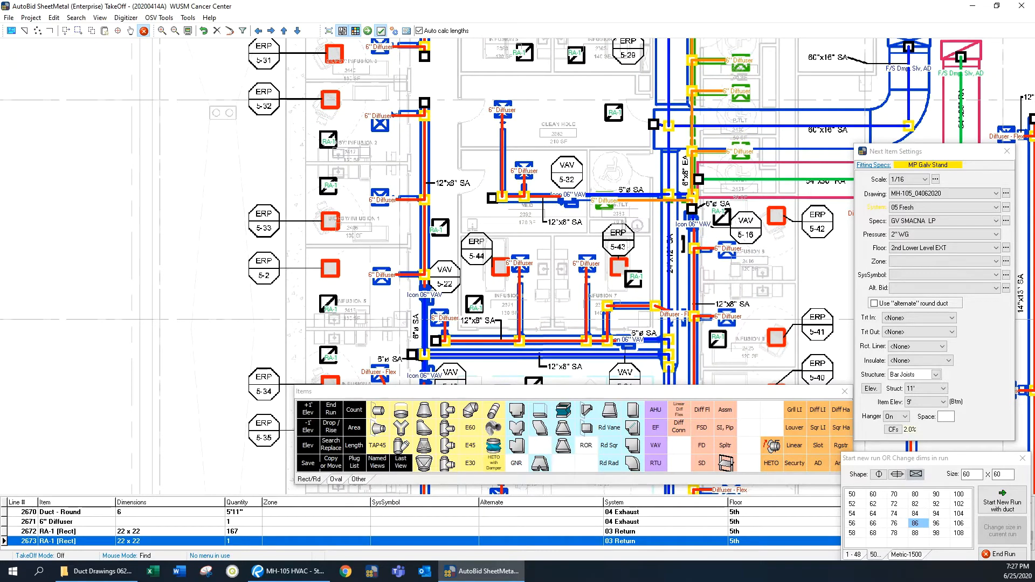
scroll(431, 121, "up", 1)
key("alt+Tab")
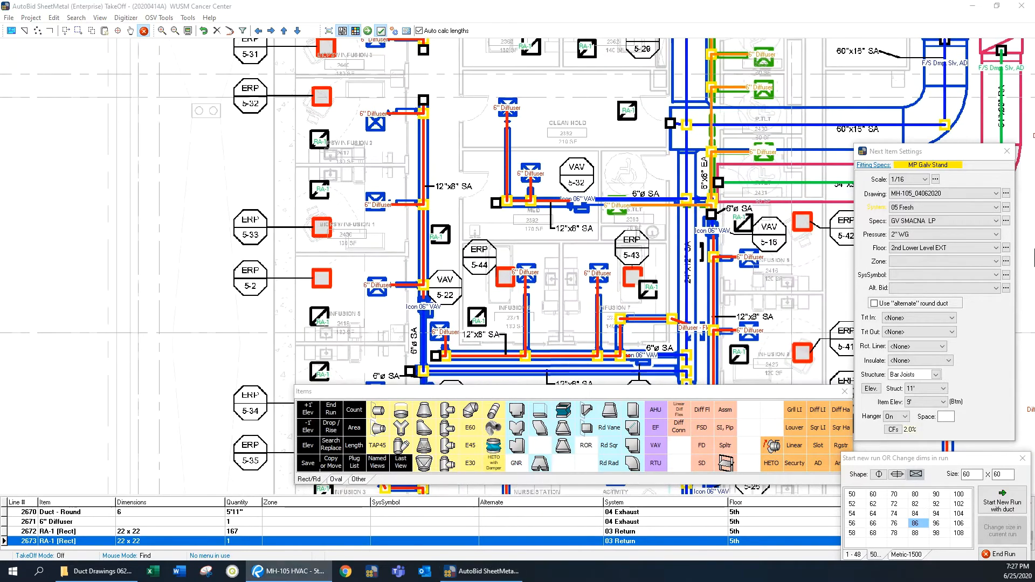
Examine the existing 5th floor takeoff along the 42"x14" SA main and around the 8"x10" EA run near FCU 5-3
scroll(793, 363, "down", 1)
mouse_move(793, 363)
left_mouse_down()
mouse_move(608, 272)
mouse_move(595, 194)
left_mouse_up()
scroll(655, 257, "down", 1)
left_click_drag(658, 260, 457, 102)
mouse_move(703, 280)
left_mouse_down()
mouse_move(537, 273)
mouse_move(431, 285)
left_mouse_up()
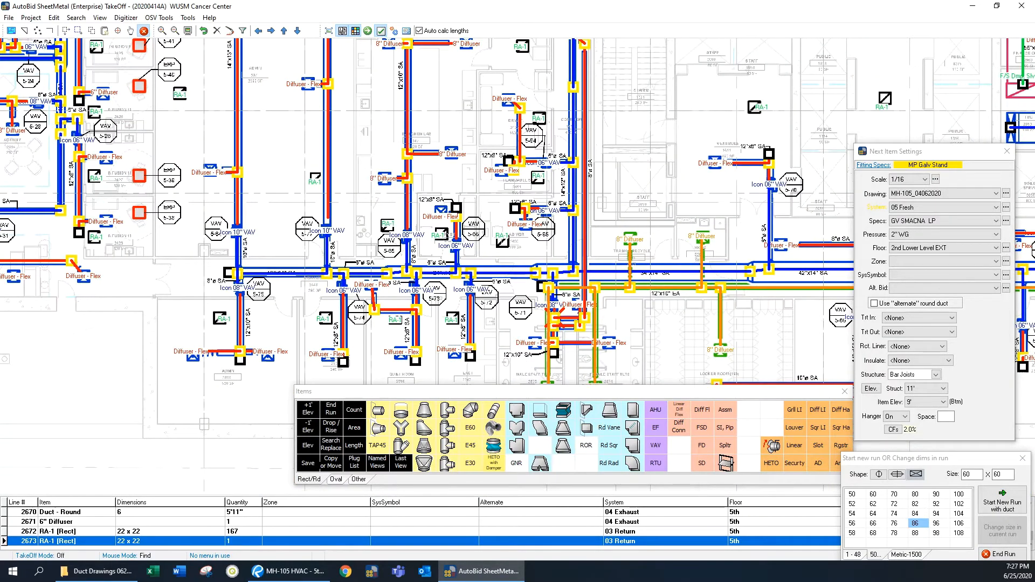
left_click_drag(599, 262, 364, 256)
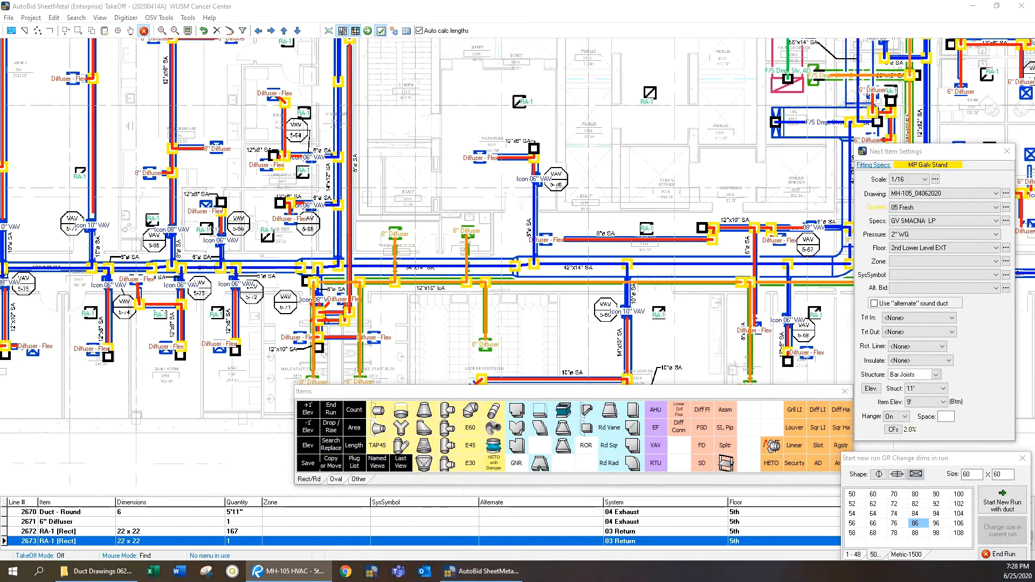
mouse_move(619, 271)
left_mouse_down()
mouse_move(583, 317)
mouse_move(628, 507)
left_mouse_up()
left_click_drag(590, 122, 597, 249)
scroll(597, 249, "down", 2)
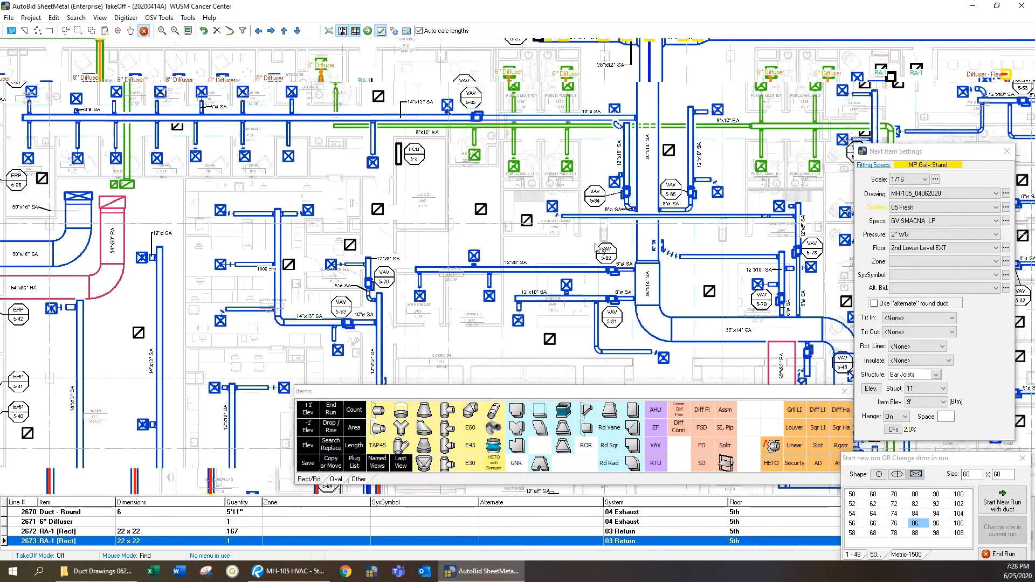
left_click_drag(740, 289, 540, 319)
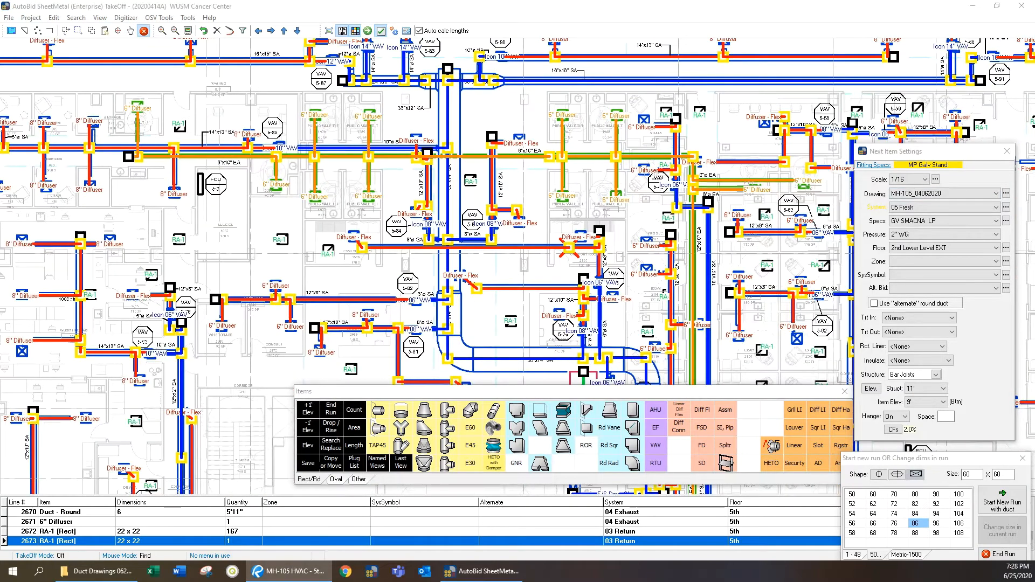
Examine the existing 5th floor takeoff around the central shafts, including the 62"x16" SA and 20"x12" EA ducts, against the revised PDF
scroll(761, 254, "down", 1)
scroll(631, 310, "up", 1)
scroll(599, 334, "down", 1)
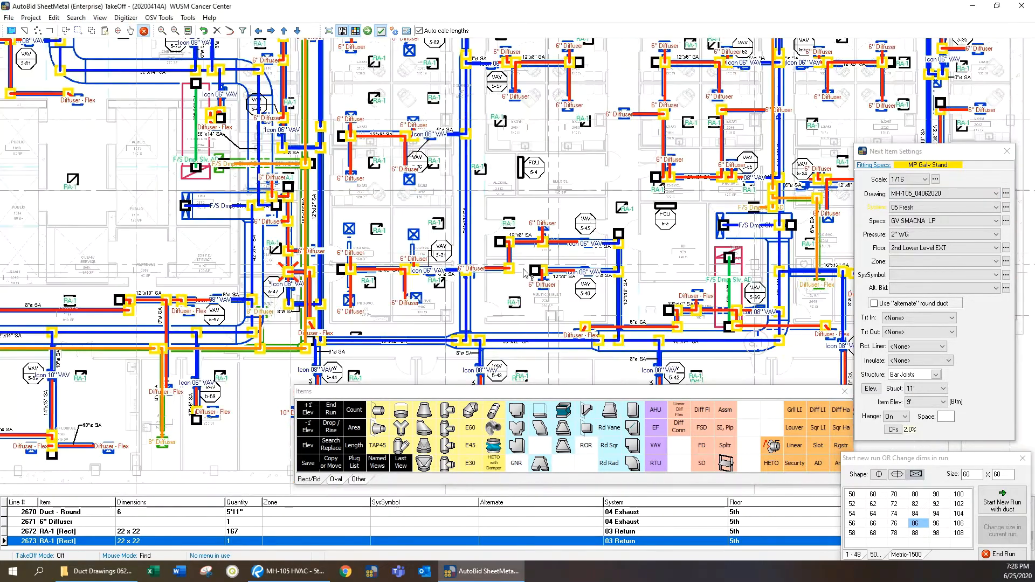
scroll(435, 221, "up", 1)
scroll(434, 221, "down", 1)
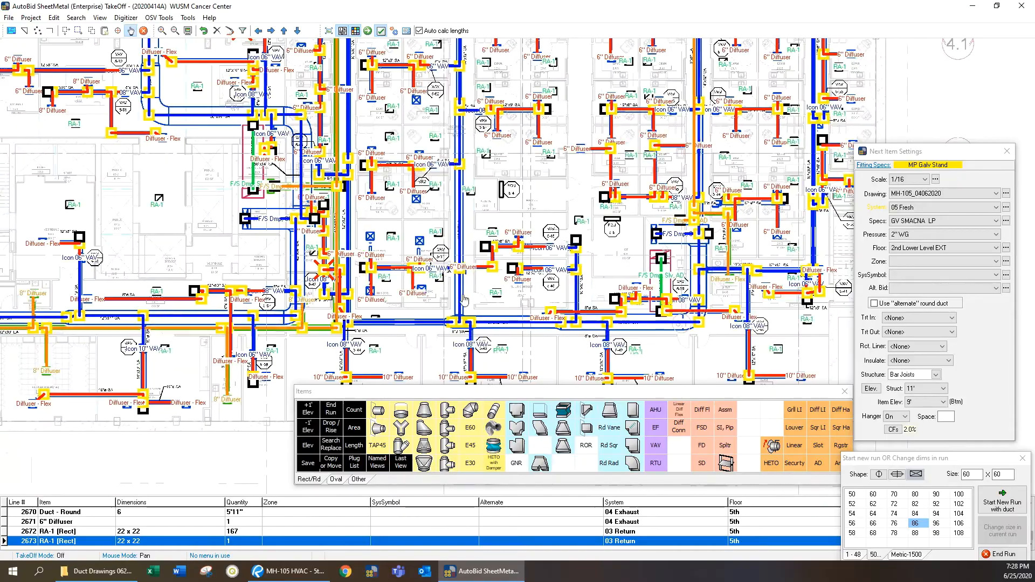
left_click_drag(187, 42, 365, 205)
scroll(362, 243, "down", 2)
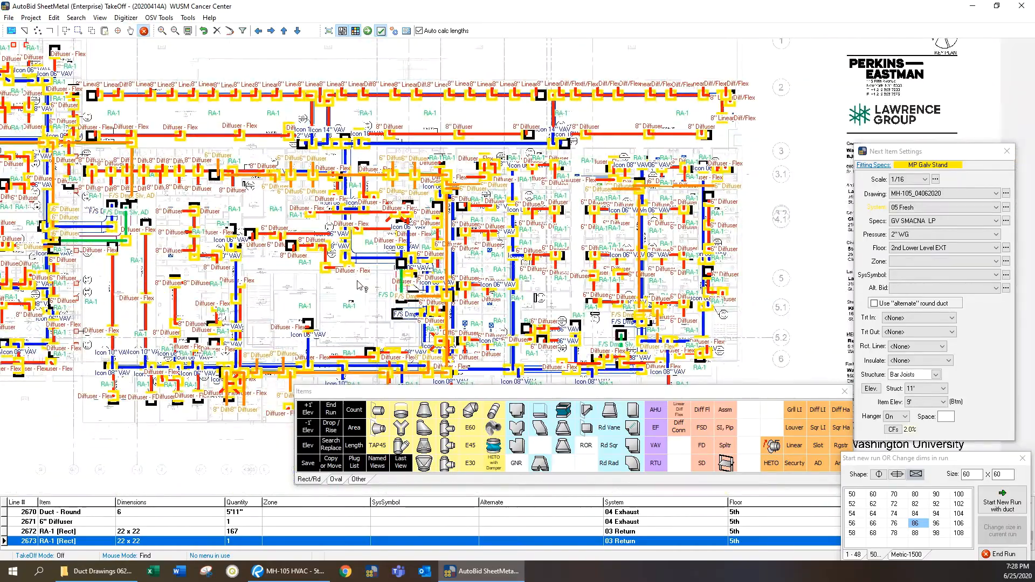
scroll(358, 286, "up", 5)
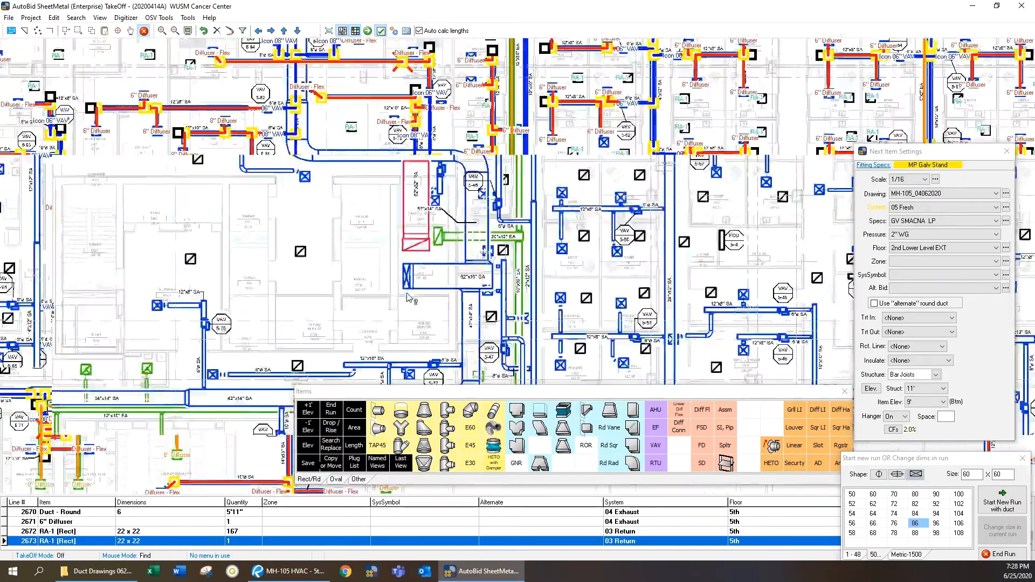
scroll(410, 299, "up", 5)
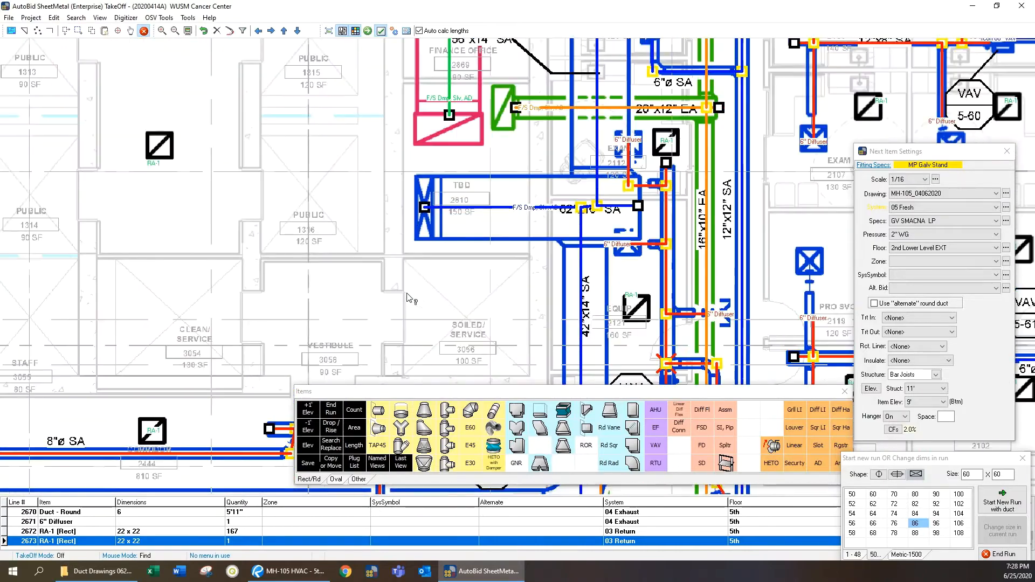
mouse_move(633, 134)
left_mouse_down()
mouse_move(548, 221)
mouse_move(534, 253)
left_mouse_up()
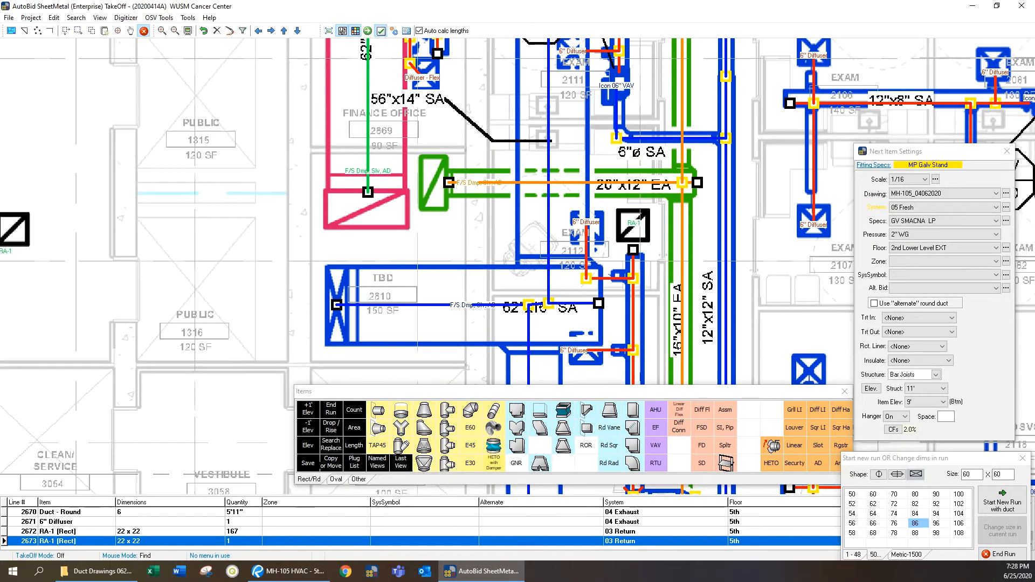
key("alt+Tab")
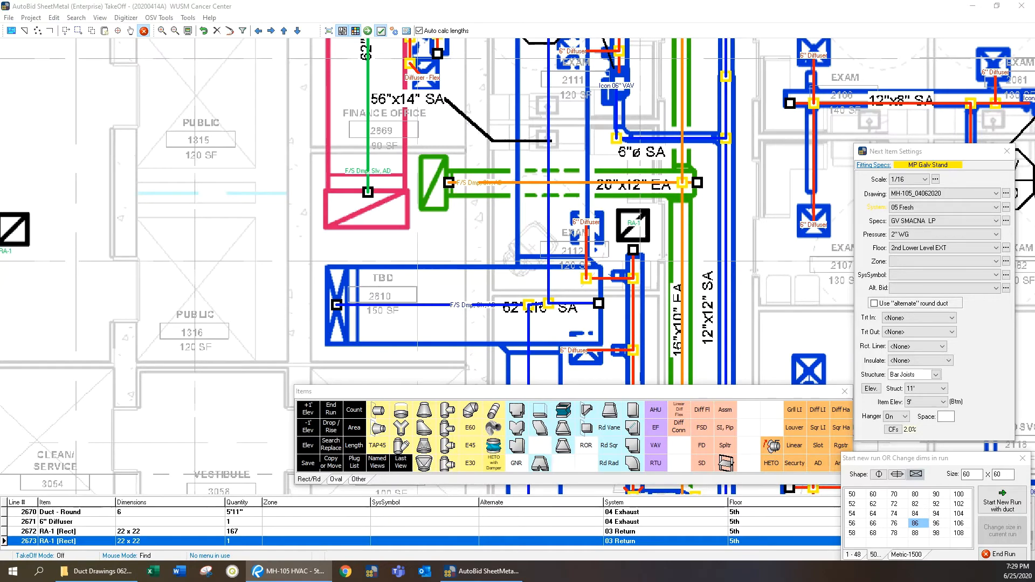
Compare the existing takeoff from VAV 5-60 across to FCU 5-4, FCU 5-5 and VAV 5-39 with the revised PDF
scroll(785, 215, "down", 1)
left_click_drag(786, 302, 428, 219)
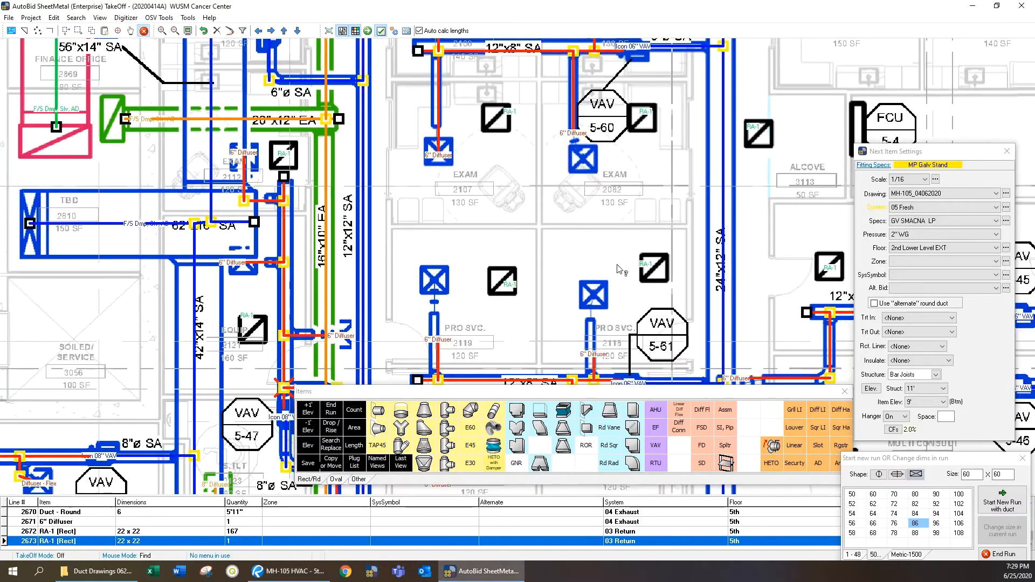
left_click_drag(809, 335, 339, 212)
scroll(597, 245, "down", 2)
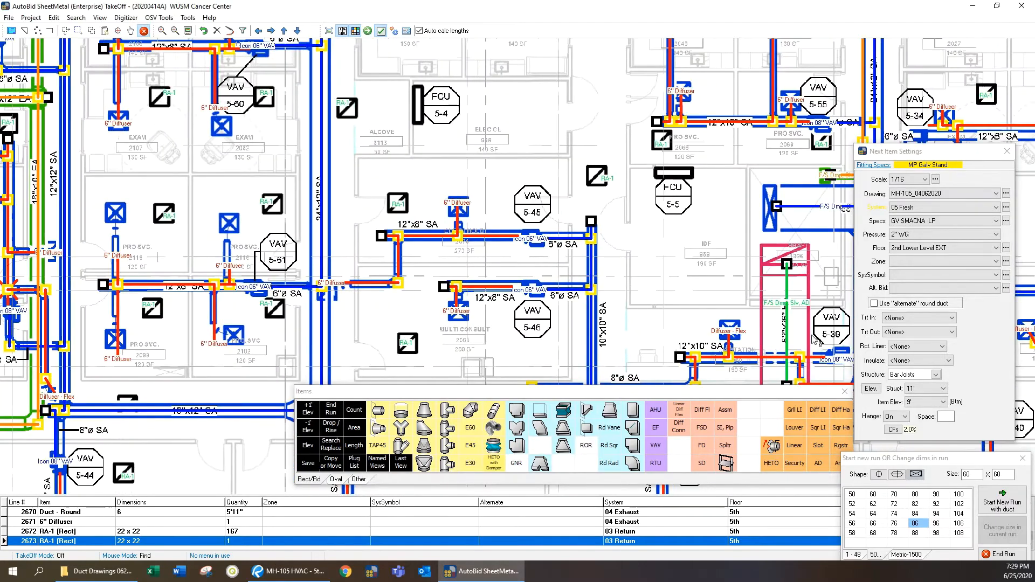
left_click_drag(803, 301, 528, 315)
key("alt+Tab")
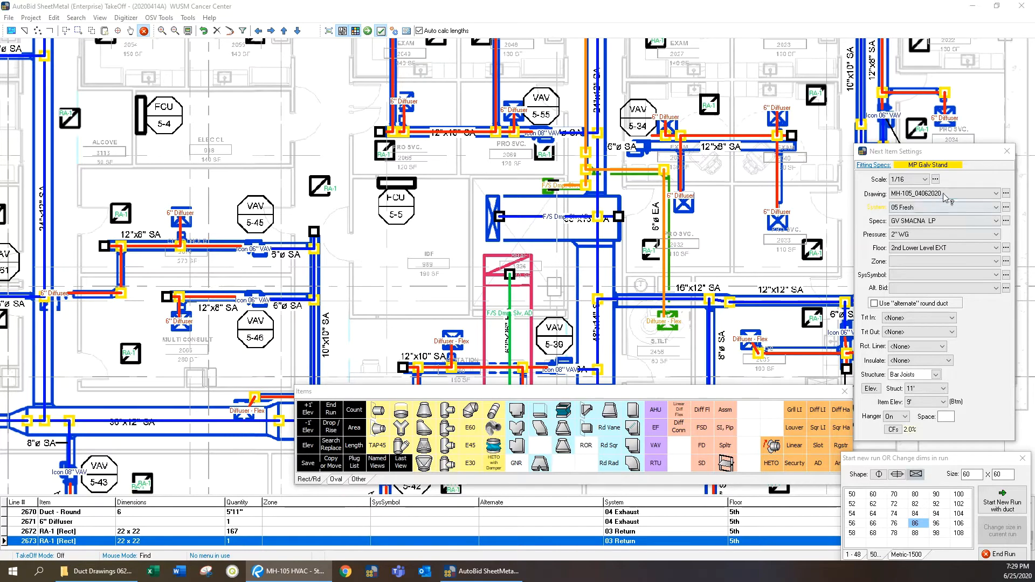
Load the MH-105 HVAC - 5th Floor_062320 takeoff drawing and locate the clouded 18"x12" RA transfer duct near VAV 5-65
left_click(996, 194)
left_click(994, 202)
left_click(995, 198)
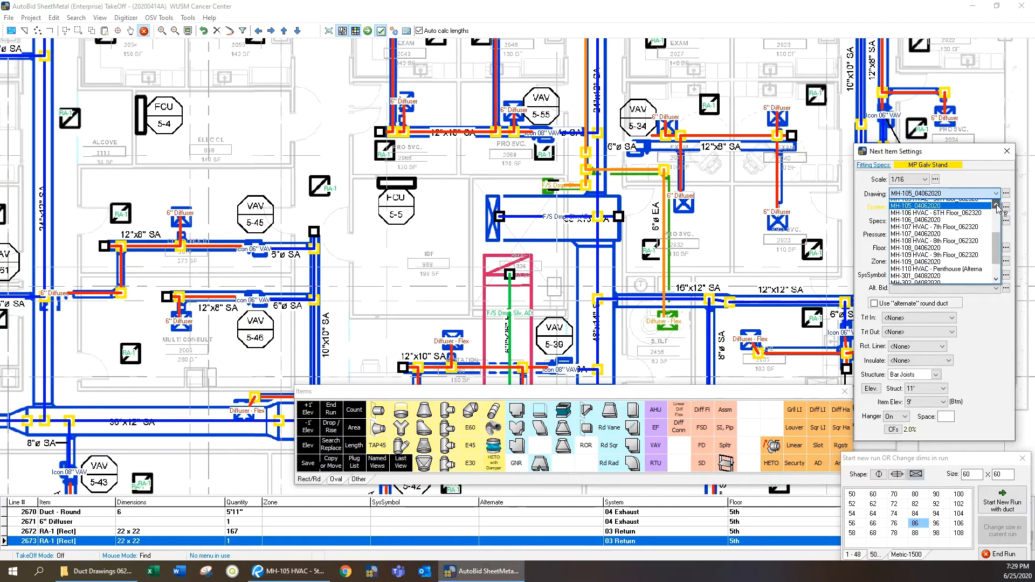
left_click(995, 228)
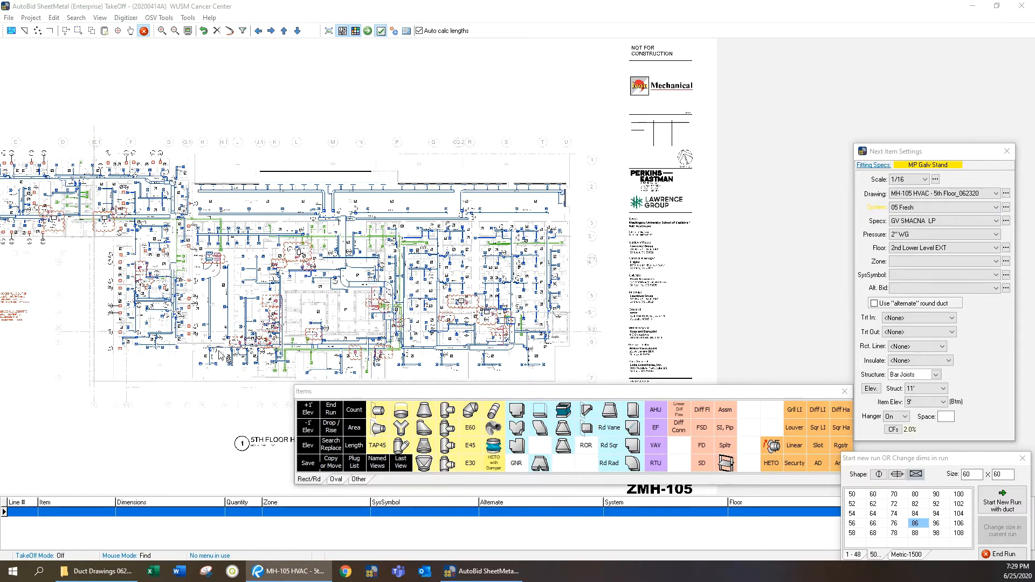
scroll(220, 355, "up", 6)
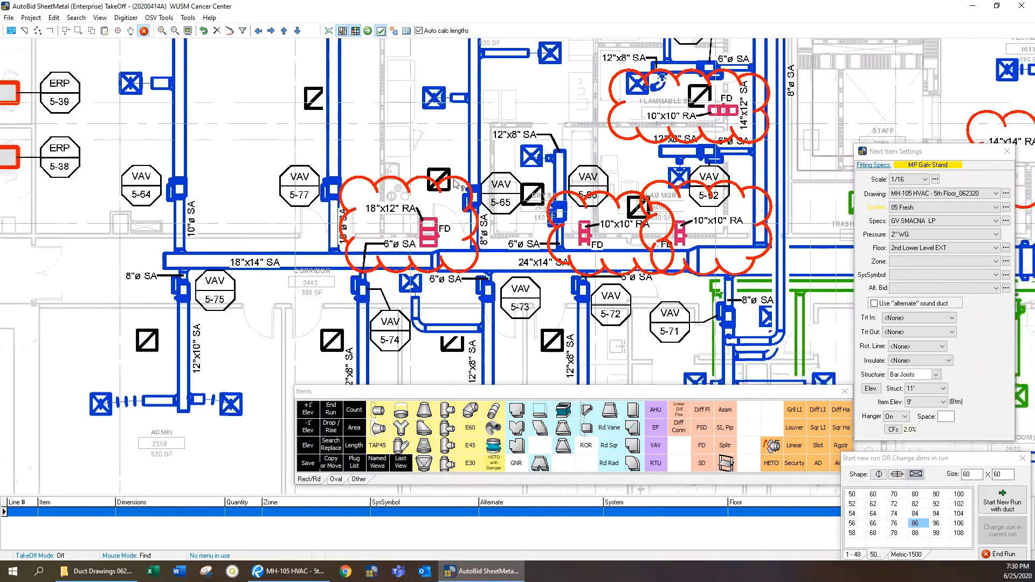
scroll(455, 182, "up", 3)
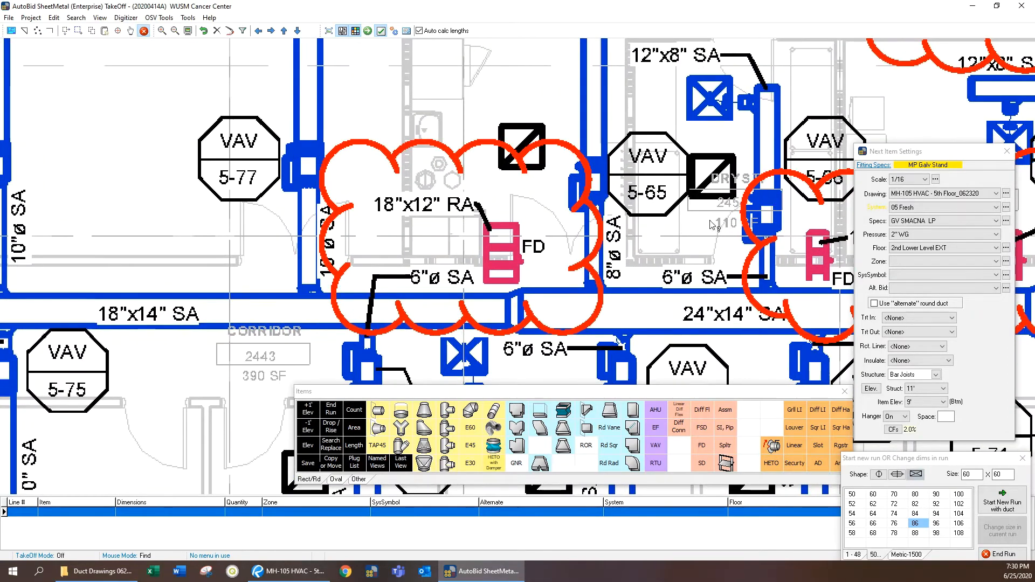
left_click_drag(500, 275, 399, 268)
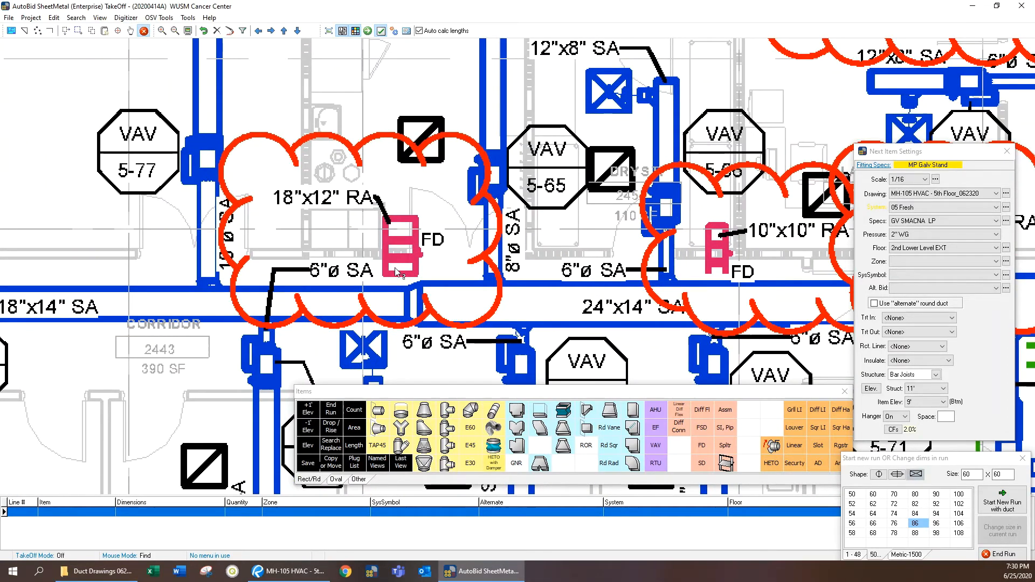
Take off the first section of the clouded RA transfer duct as an 18 x 12 rectangular run on the 03 Return system
left_click(913, 211)
left_click(928, 235)
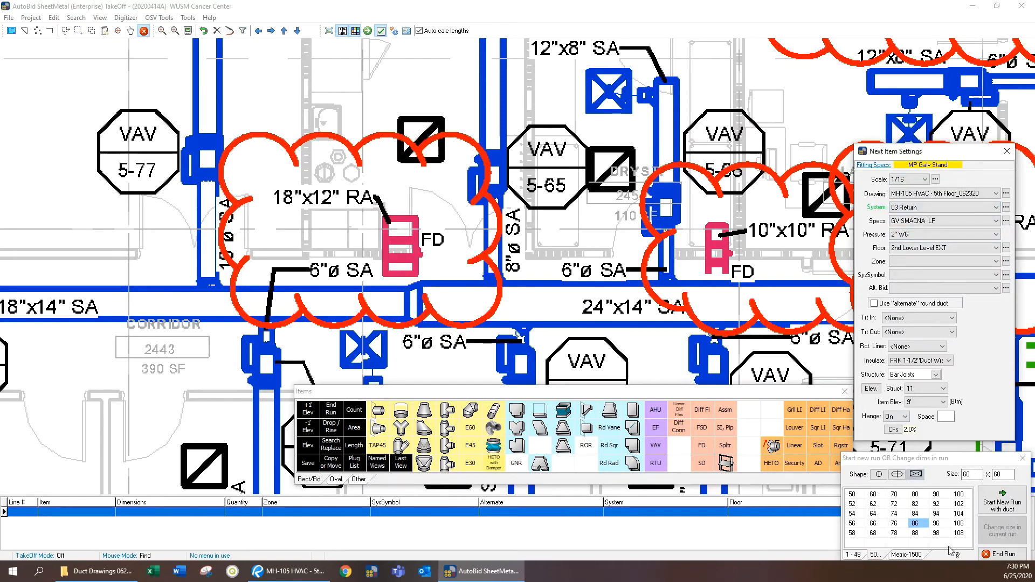
left_click(853, 555)
left_click(894, 533)
left_click(894, 503)
left_click(1002, 505)
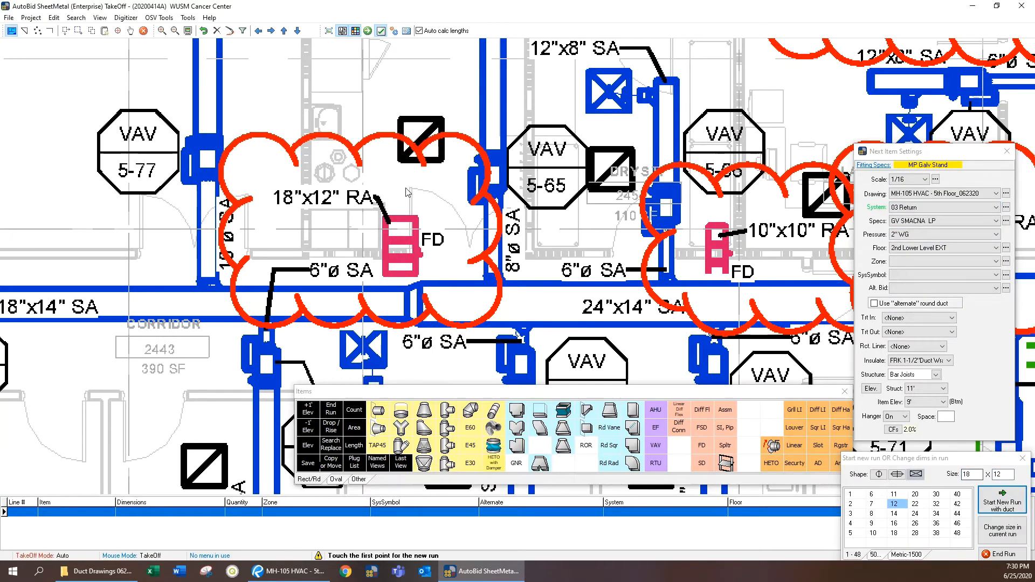
left_click(403, 224)
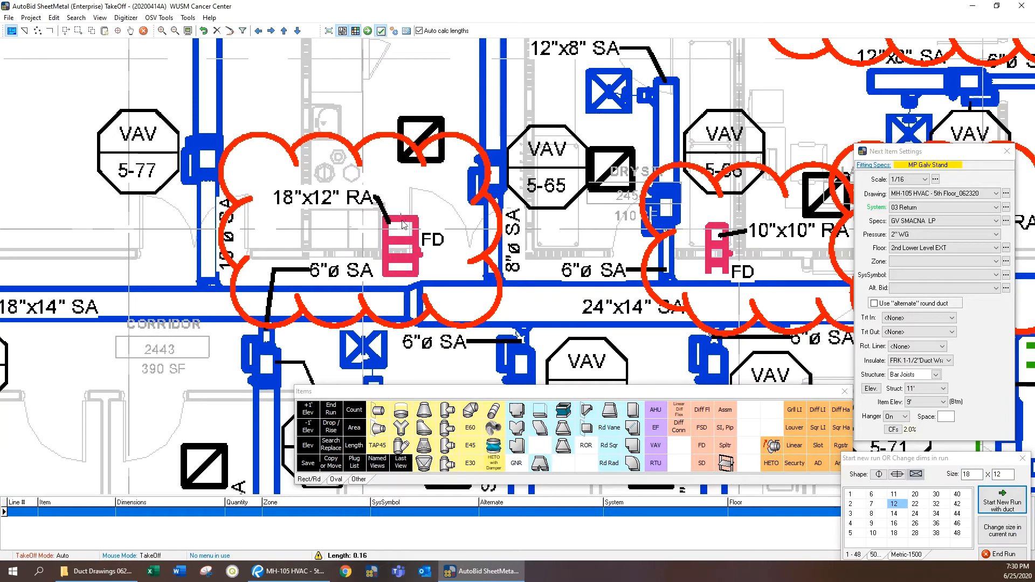
left_click(403, 249)
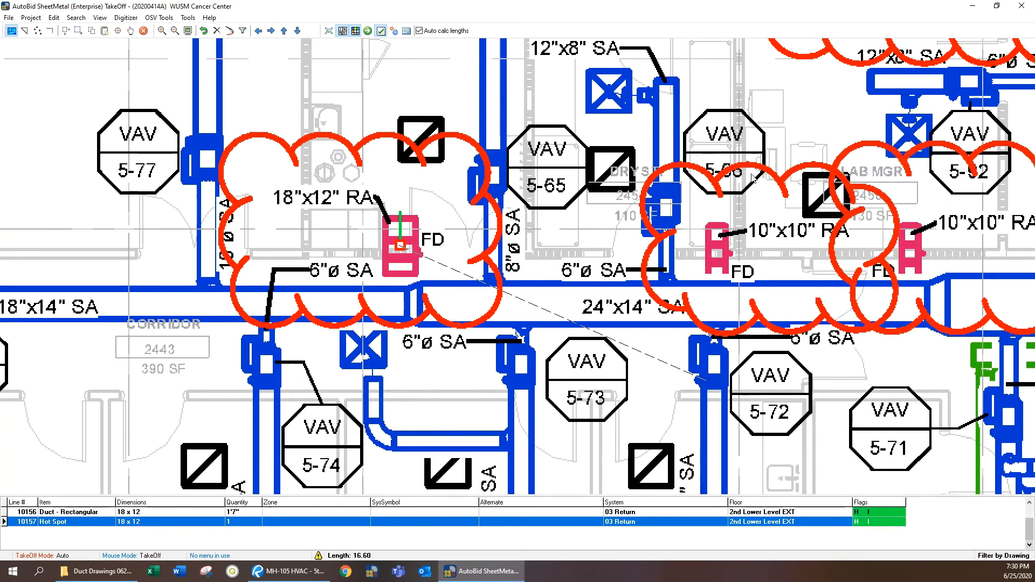
Add a fire damper to the 18 x 12 run, continue the duct to its far end, and end the run
left_click(910, 136)
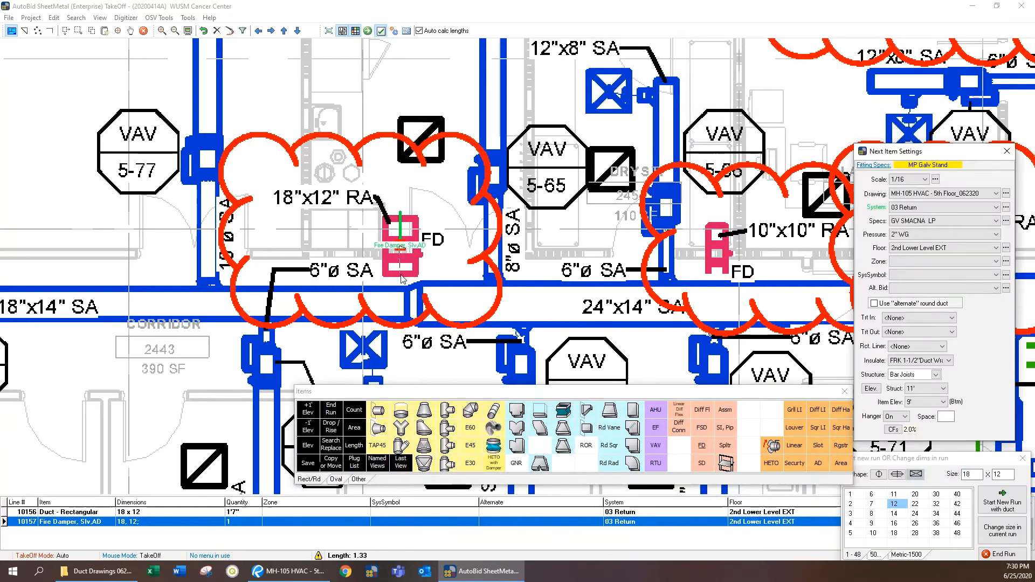
left_click(401, 275)
right_click(555, 276)
left_click(590, 284)
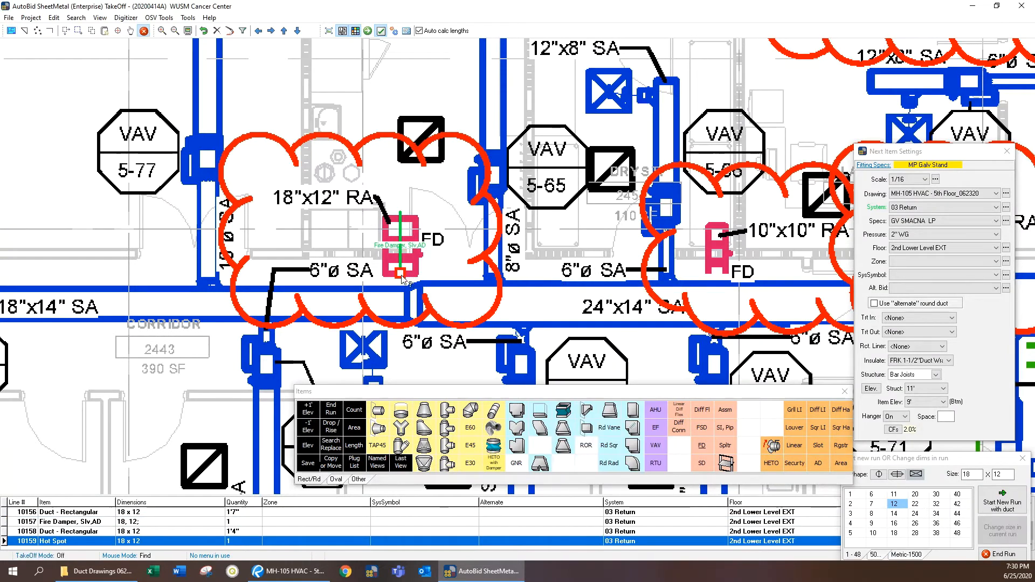
Delete the hot spot line at the end of the 18 x 12 return run
right_click(71, 539)
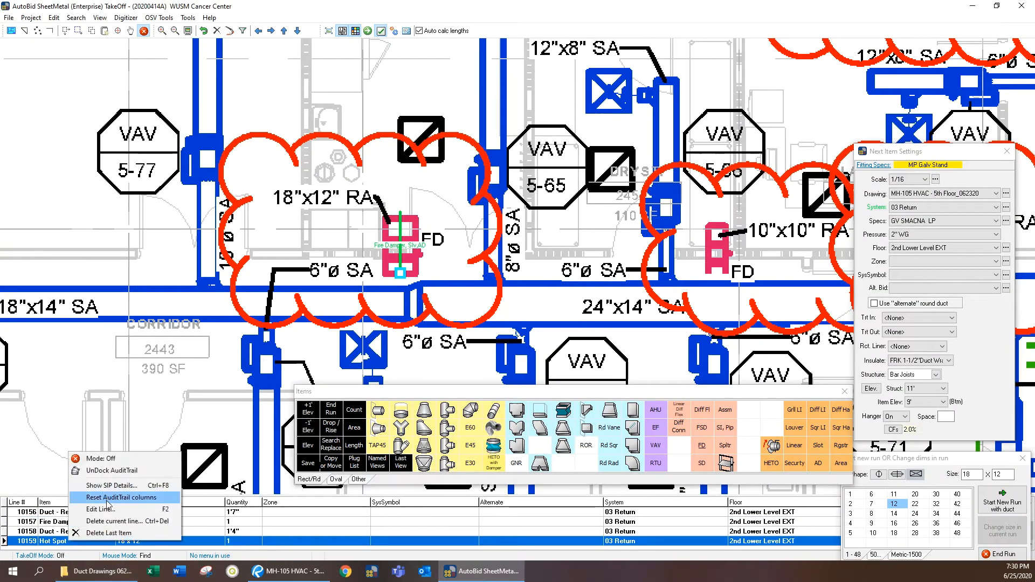
left_click(113, 521)
left_click(483, 312)
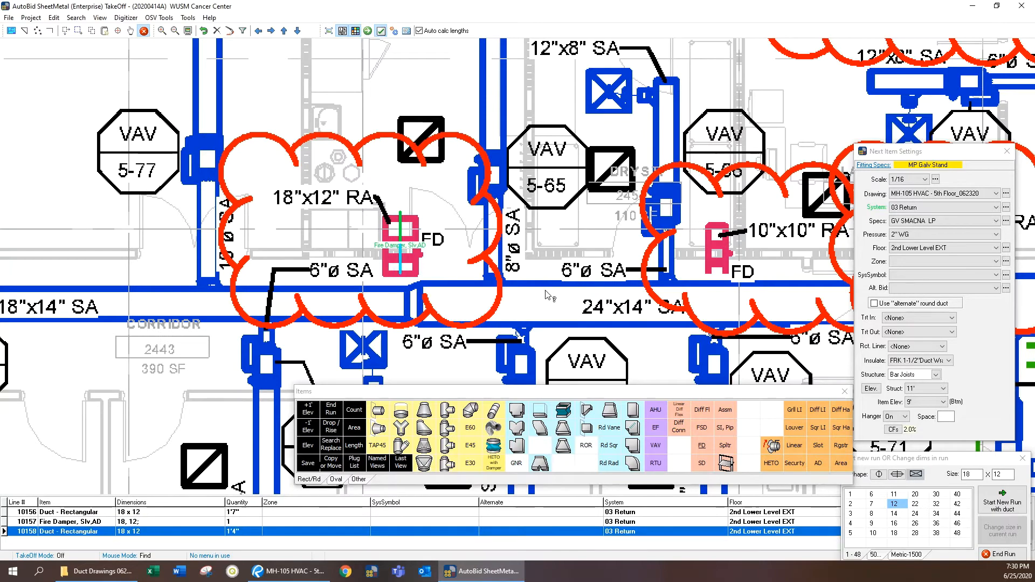
Create an assembly named "transfer duct w/FD" from the 18 x 12 duct and fire damper, copying the system, spec and pressure settings
left_click(78, 31)
left_click_drag(358, 202, 446, 280)
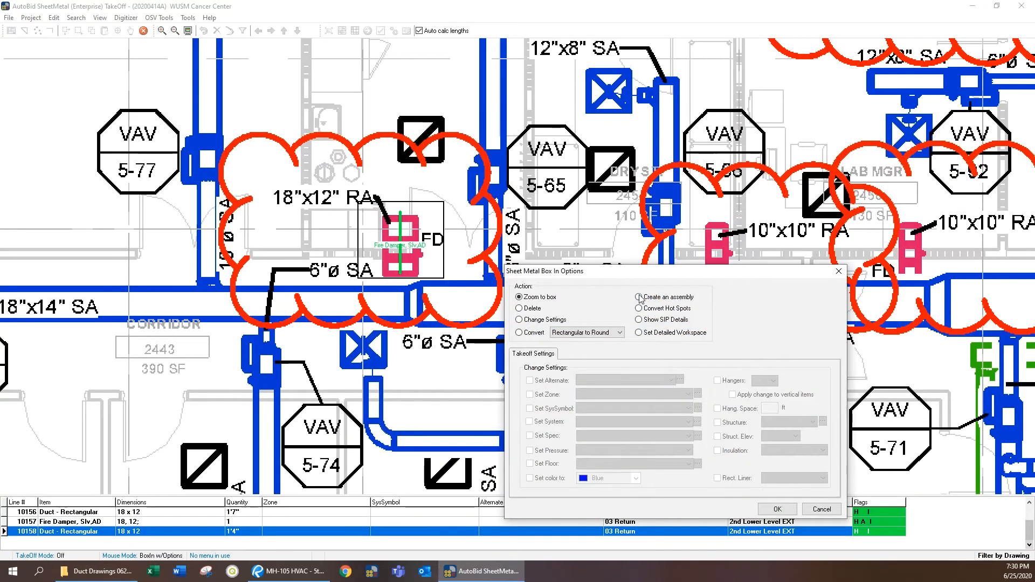
left_click(639, 298)
left_click(772, 510)
type("tra")
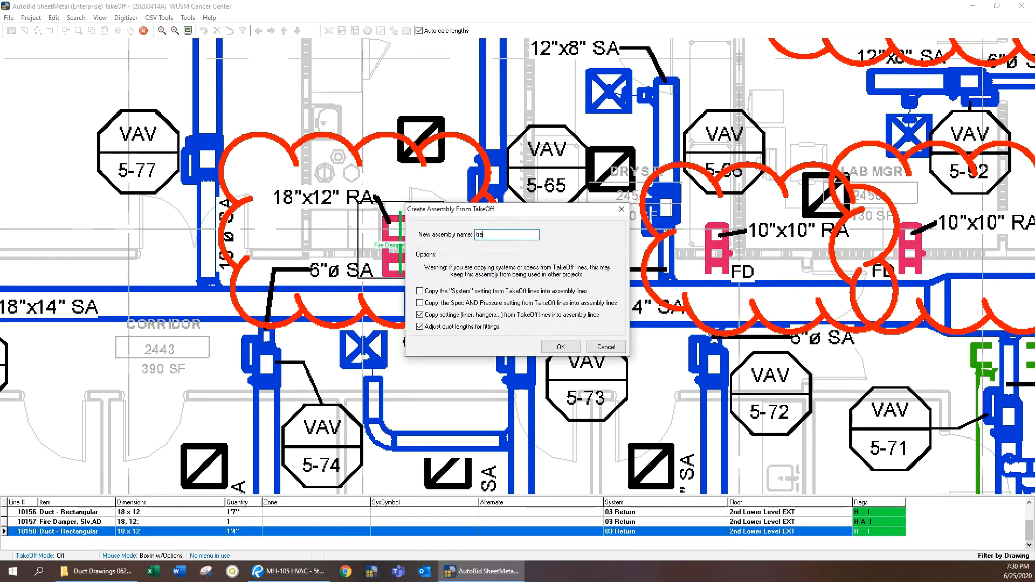
type("nsfer duct w/FD")
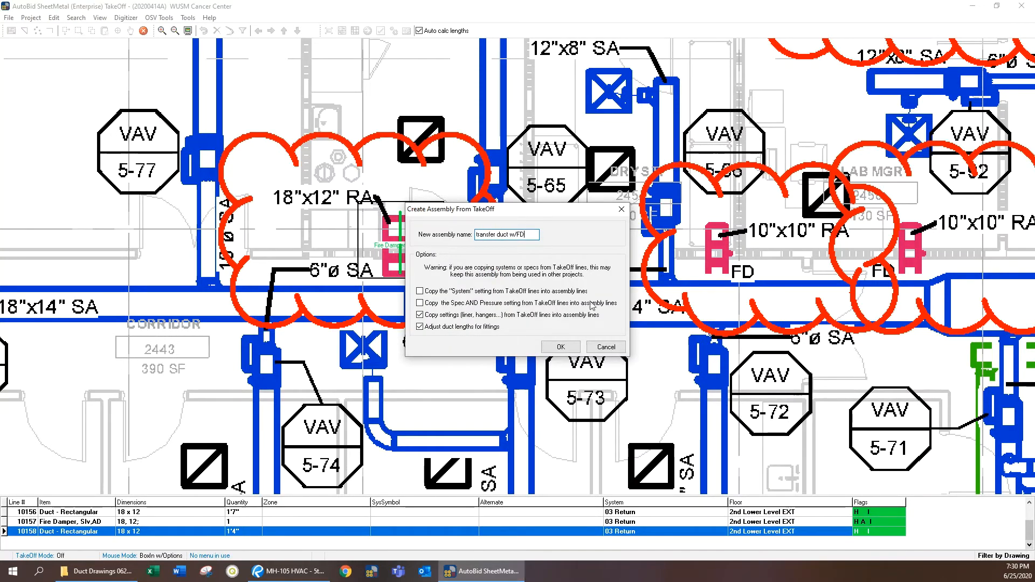
left_click(420, 291)
left_click(421, 303)
left_click(564, 348)
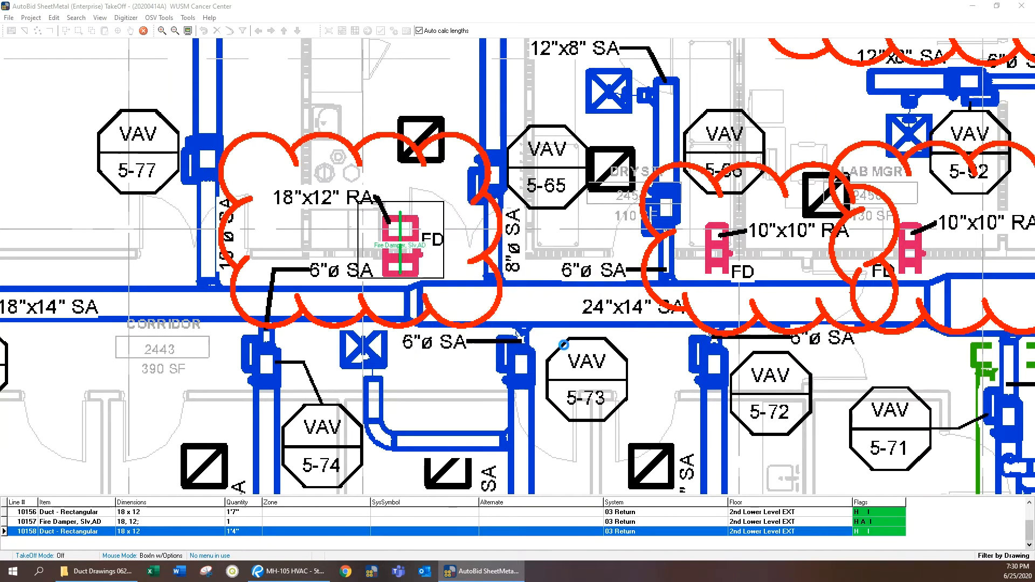
left_click(524, 309)
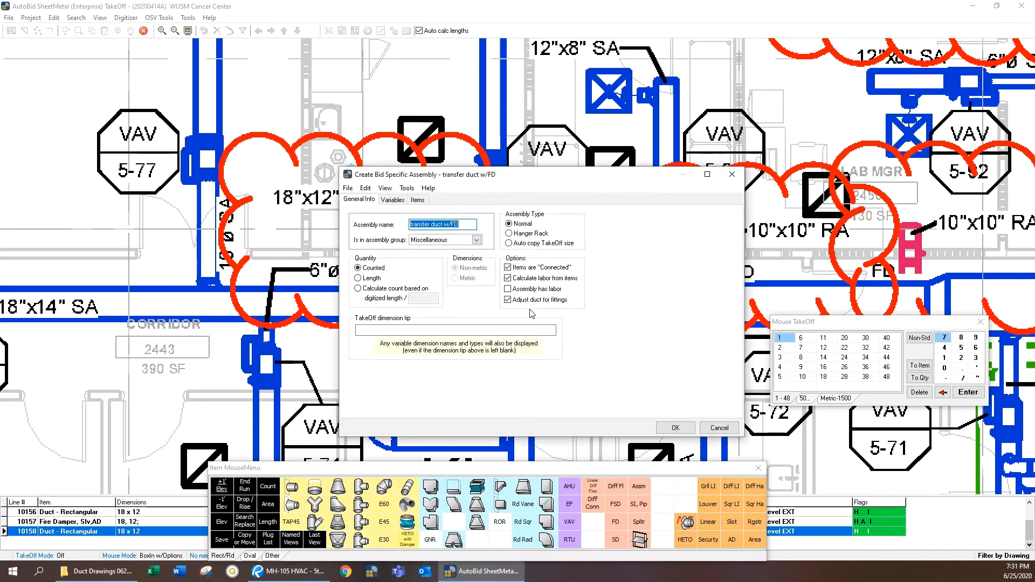
Switch the assembly type to Auto copy TakeOff size, to Hanger Rack, and back to Normal
left_click(511, 243)
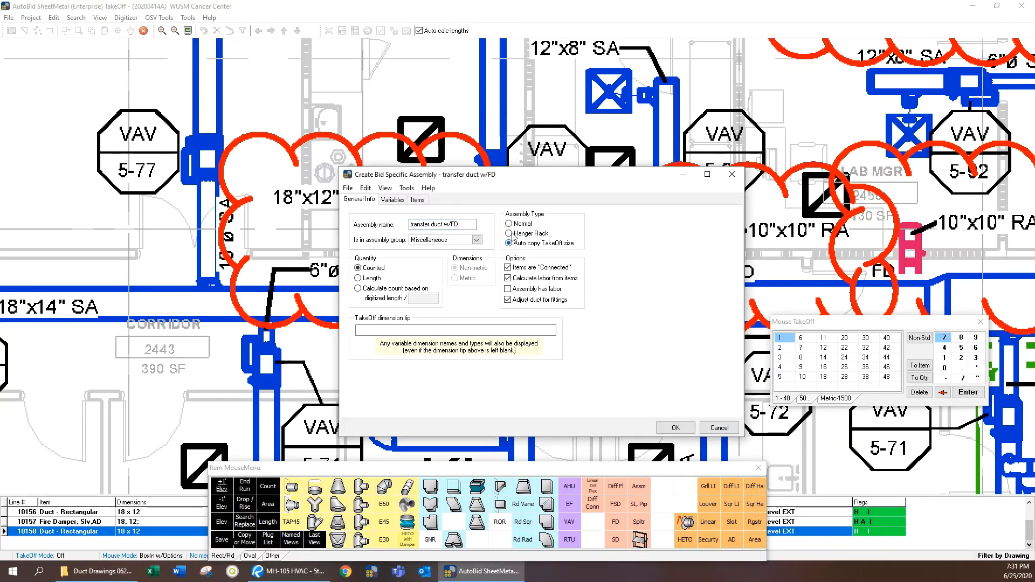
left_click(511, 234)
left_click(513, 223)
Rename the assembly's Space variable to D1 and set its type to Inches
left_click(394, 200)
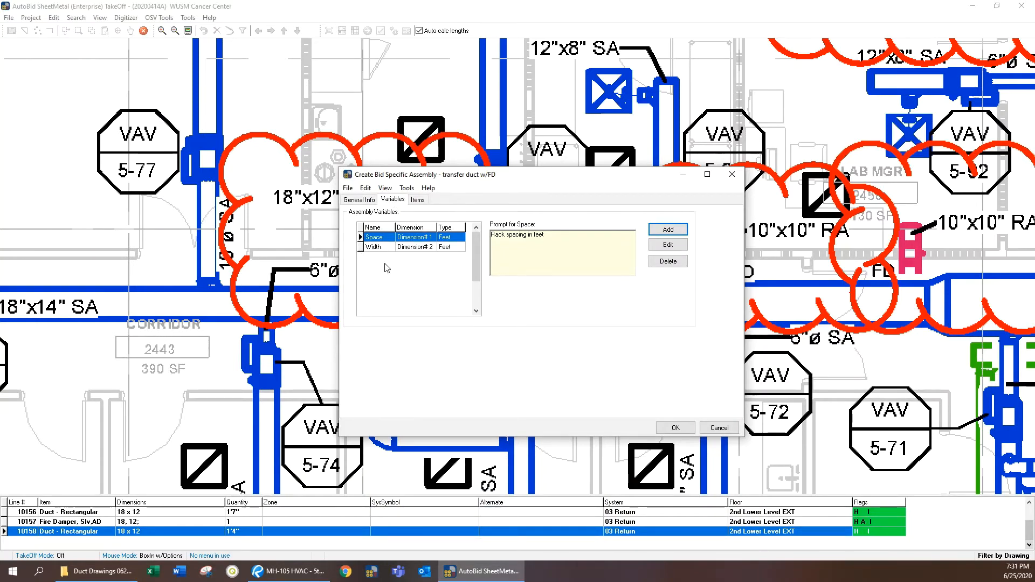
left_click(449, 240)
left_click(668, 244)
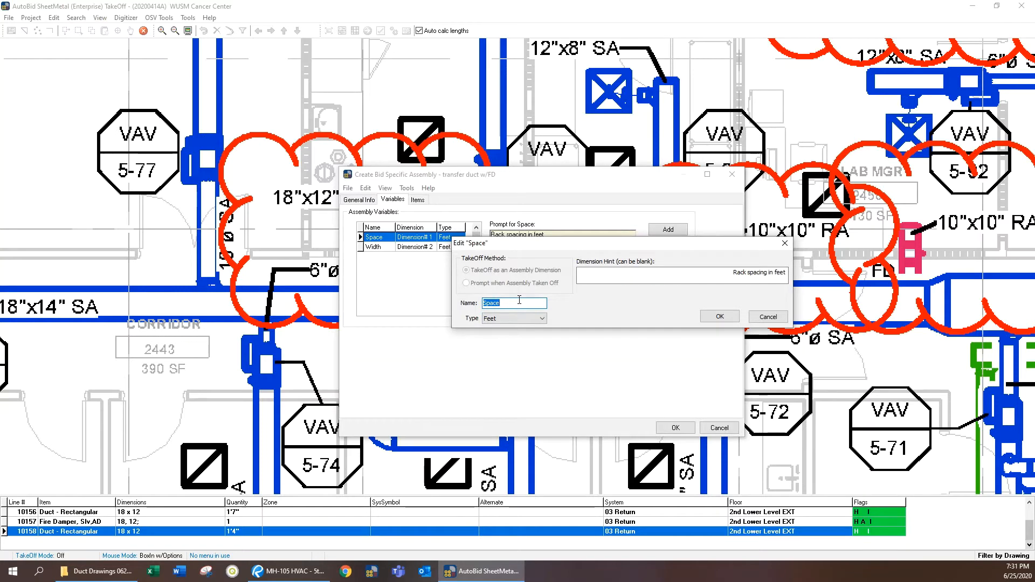
type("W")
left_click(512, 318)
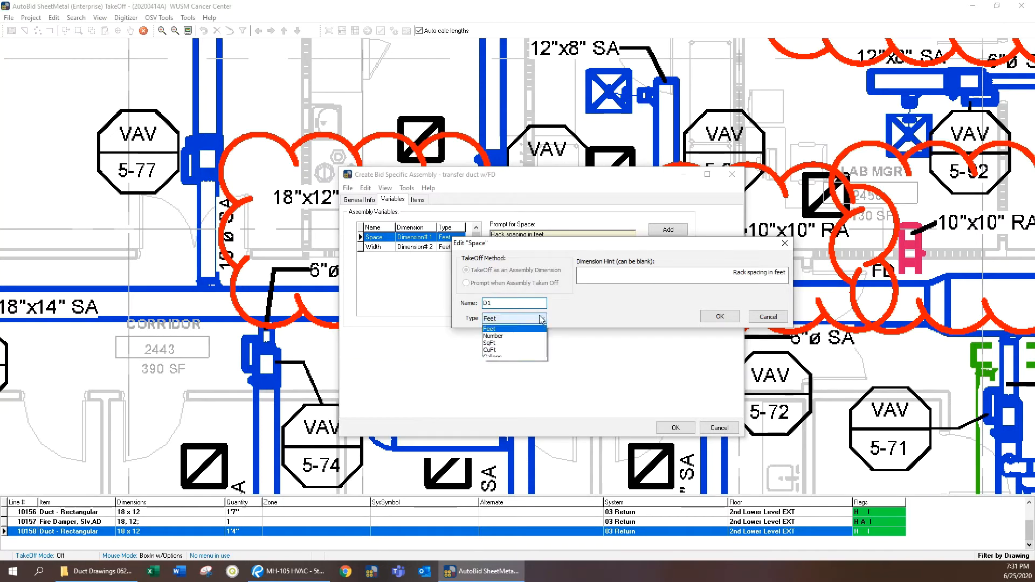
left_click(497, 330)
key("Tab")
key("Tab")
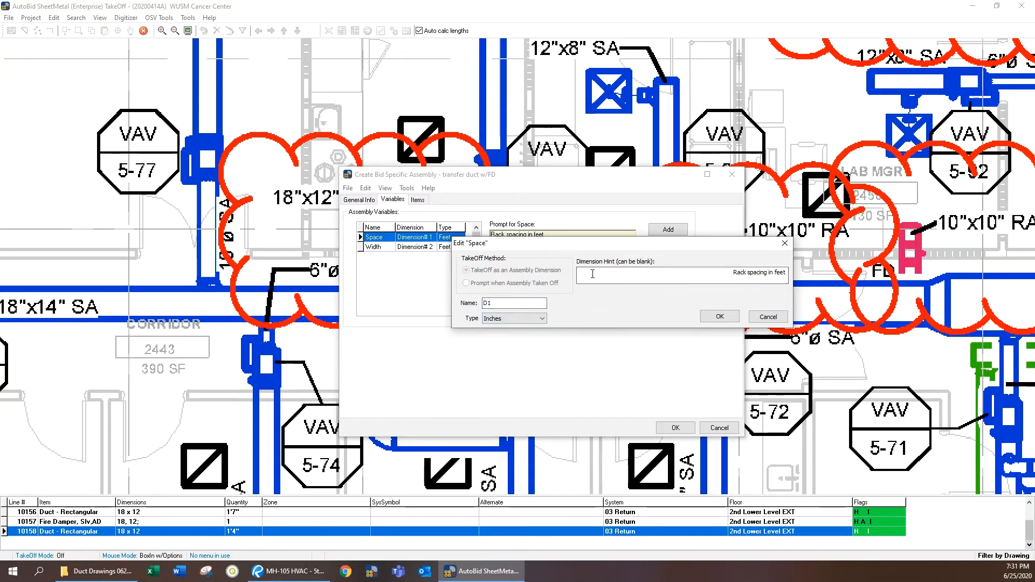
Replace the dimension hint of variable D1 with "Width of duct" and accept the edit
left_click_drag(734, 274, 789, 276)
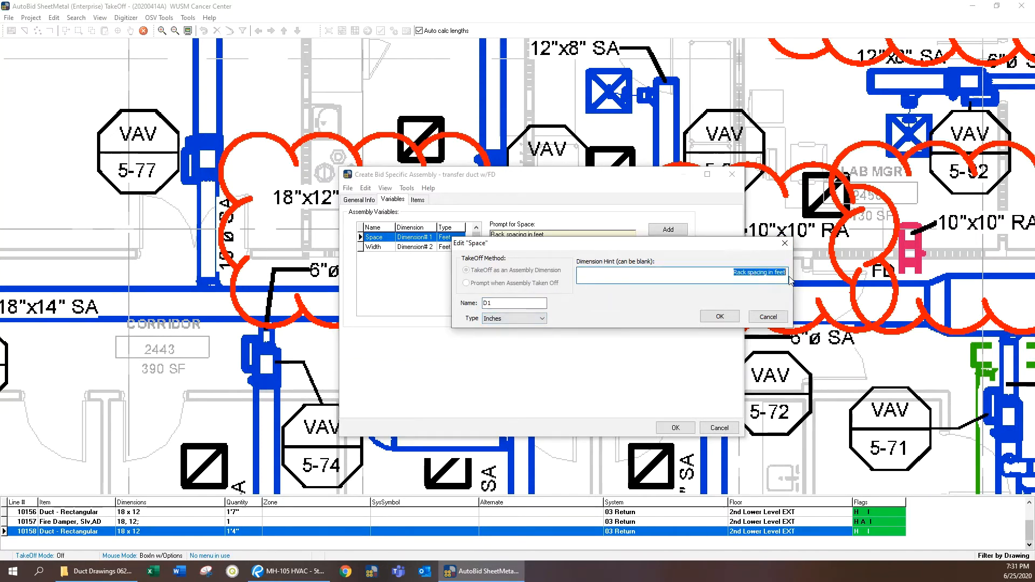
type("w")
key("BackSpace")
key("BackSpace")
key("BackSpace")
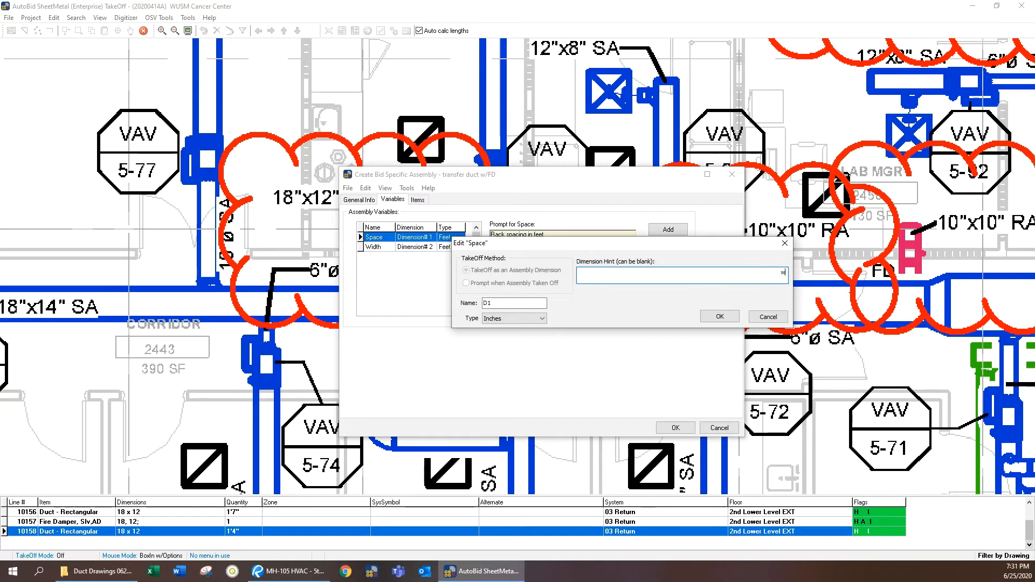
type("idth of duct")
left_click(718, 317)
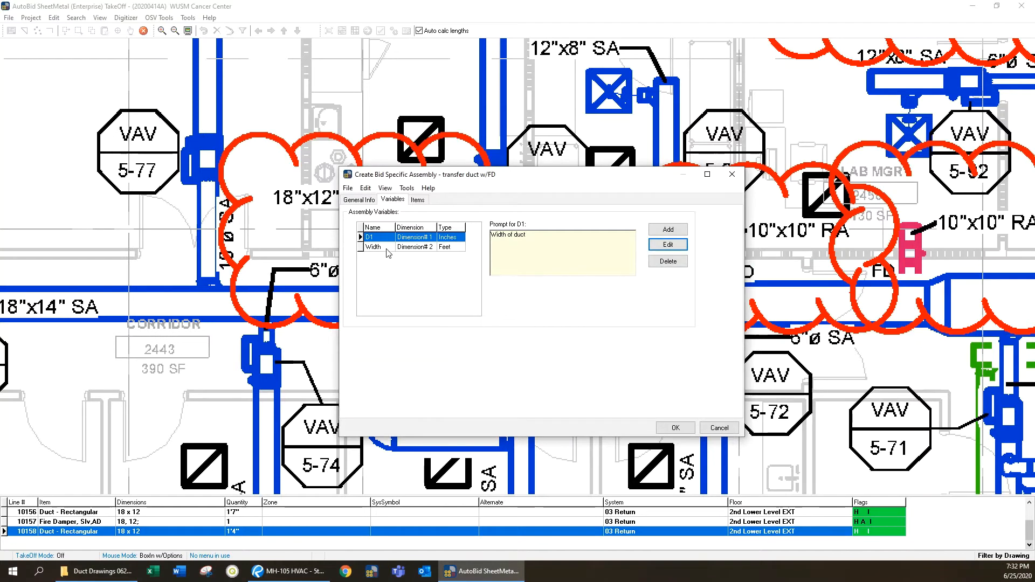
Rename the Width variable to D2, set its type to Inches, and enter the hint "Height of duct in inches"
left_click(404, 248)
left_click(668, 244)
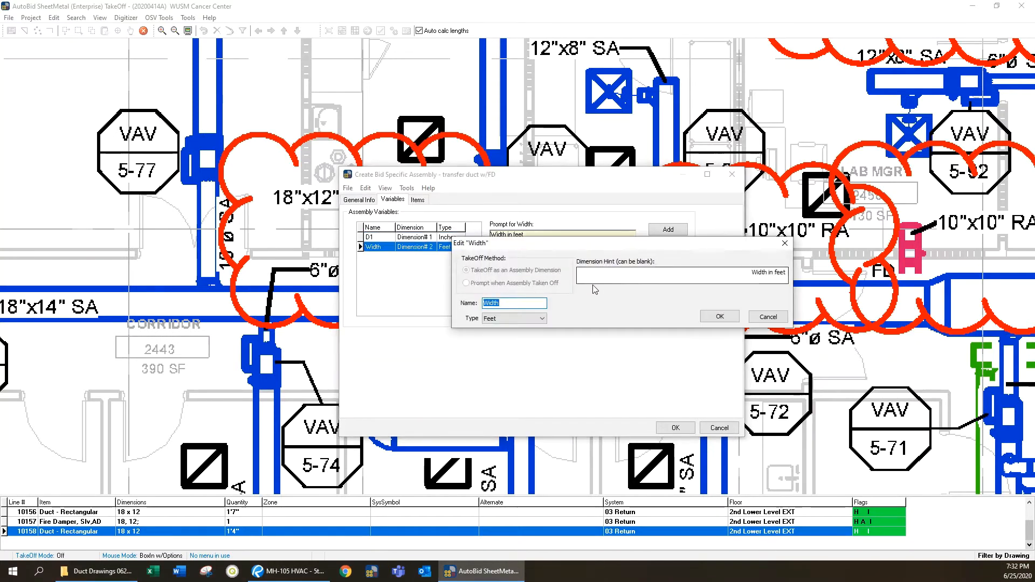
left_click(540, 317)
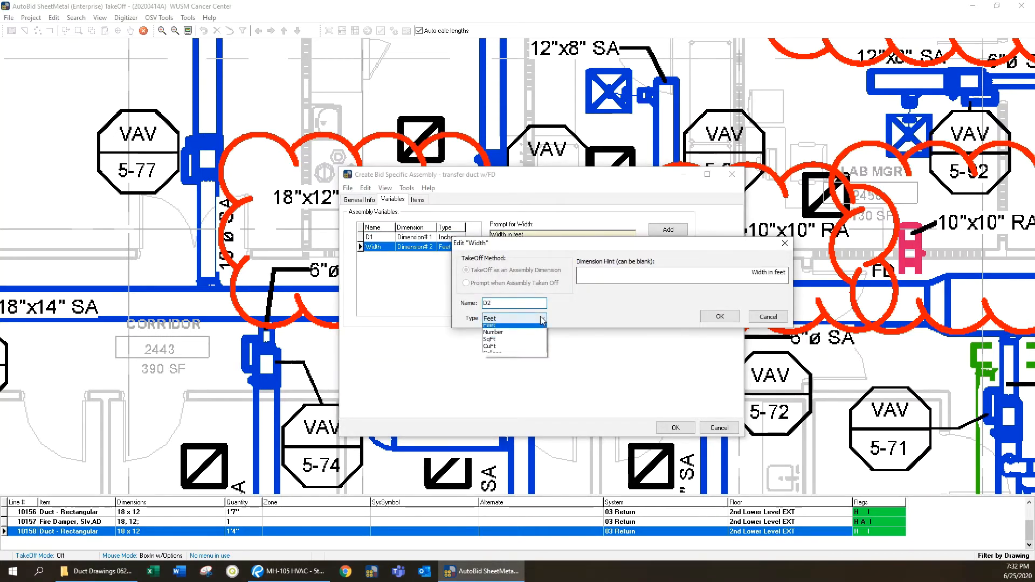
left_click(508, 332)
left_click_drag(751, 274, 784, 279)
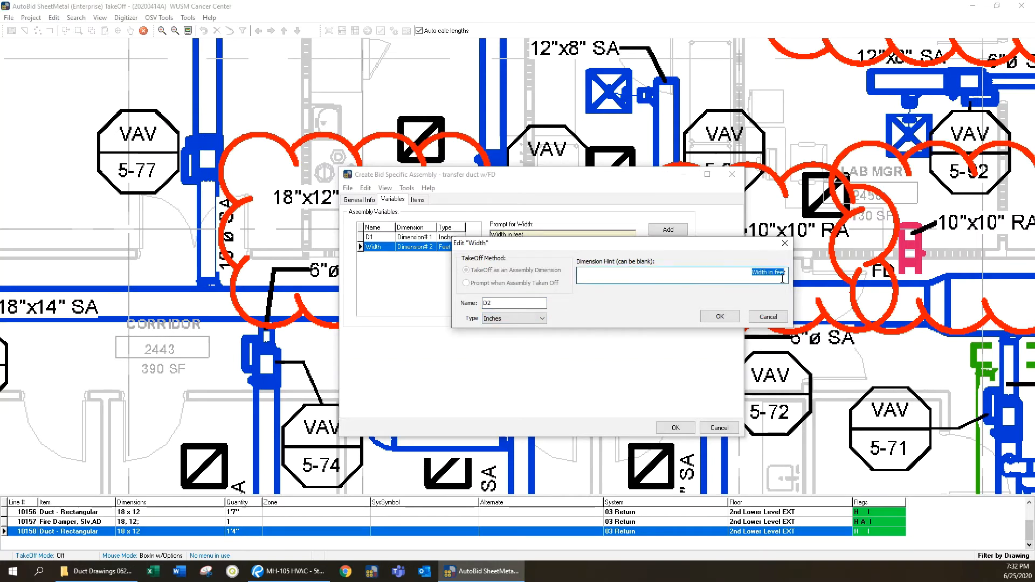
type("Height of duct in inchest")
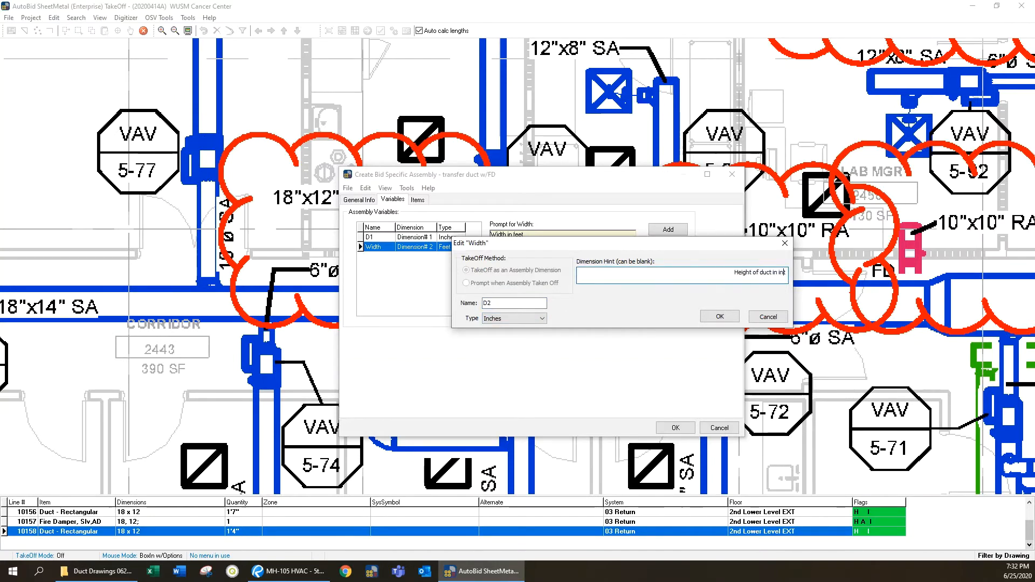
left_click(720, 316)
Extend the D1 dimension hint to "Width of duct in inches" and try to save the assembly
left_click(372, 237)
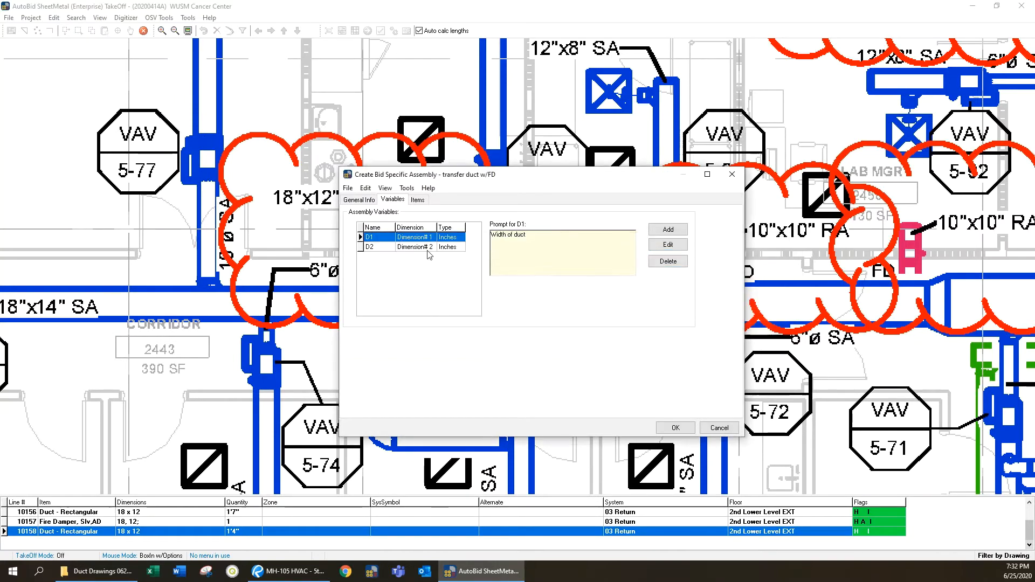
left_click(667, 244)
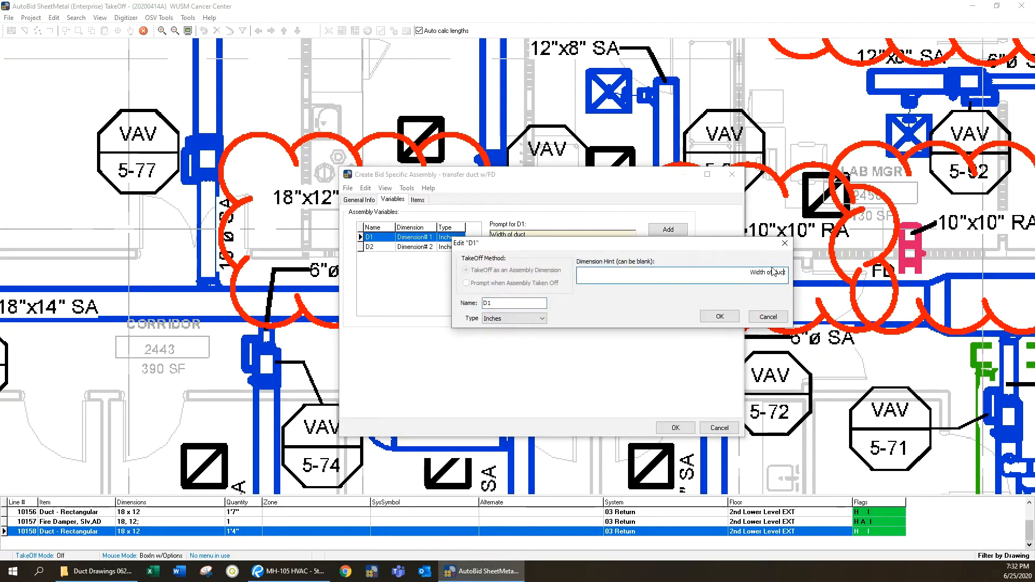
type("in inches")
left_click(721, 316)
left_click(675, 429)
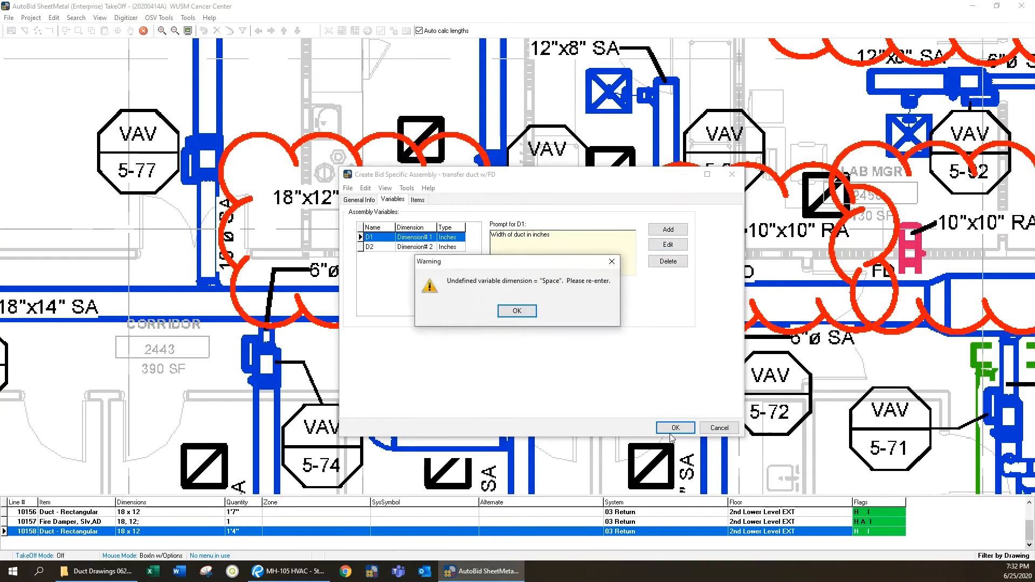
left_click(517, 312)
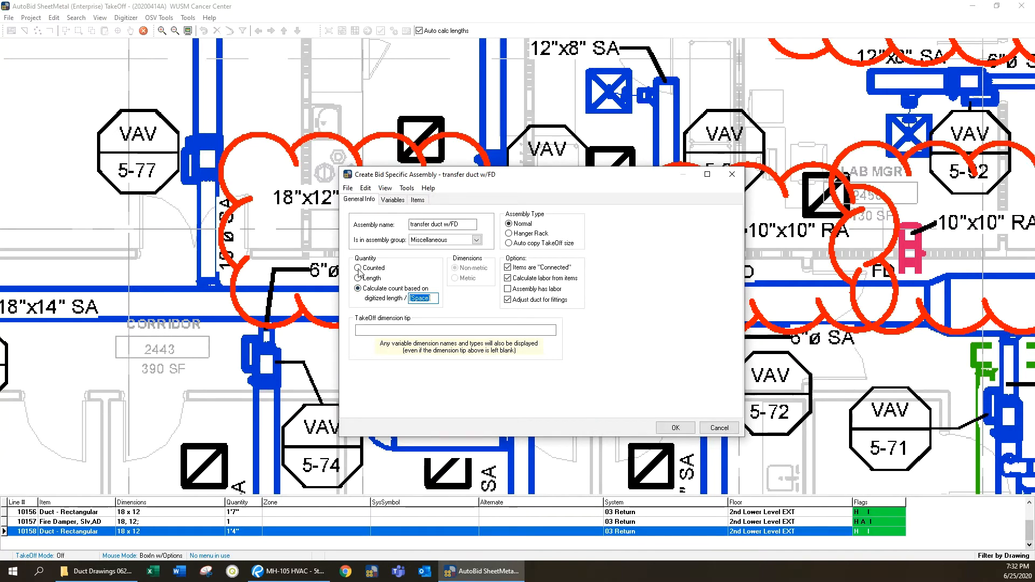
Assign variables [D1] and [D2] as the dimensions of both rectangular duct items and the fire damper in the assembly
left_click(393, 199)
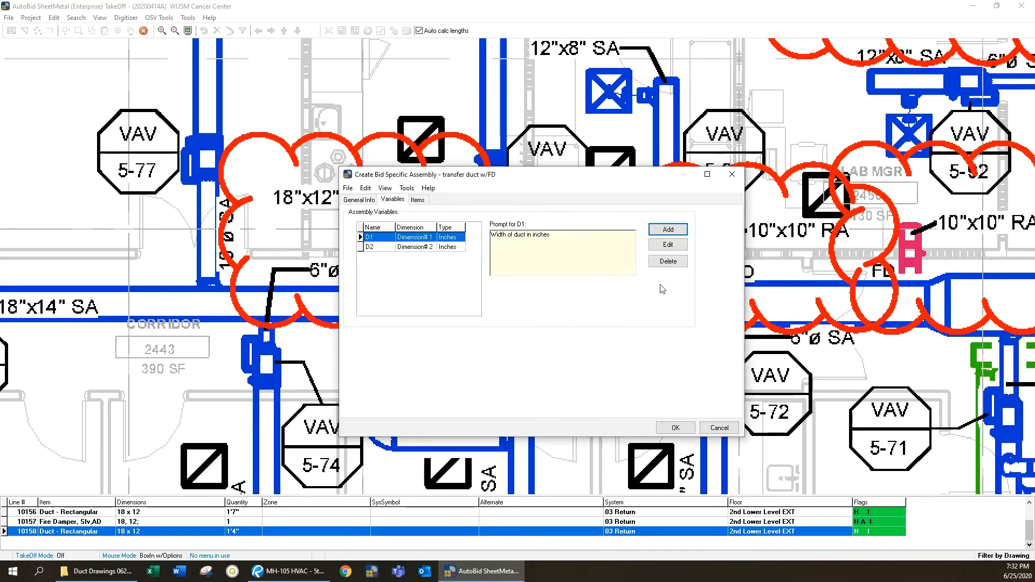
left_click(417, 200)
left_click(394, 222)
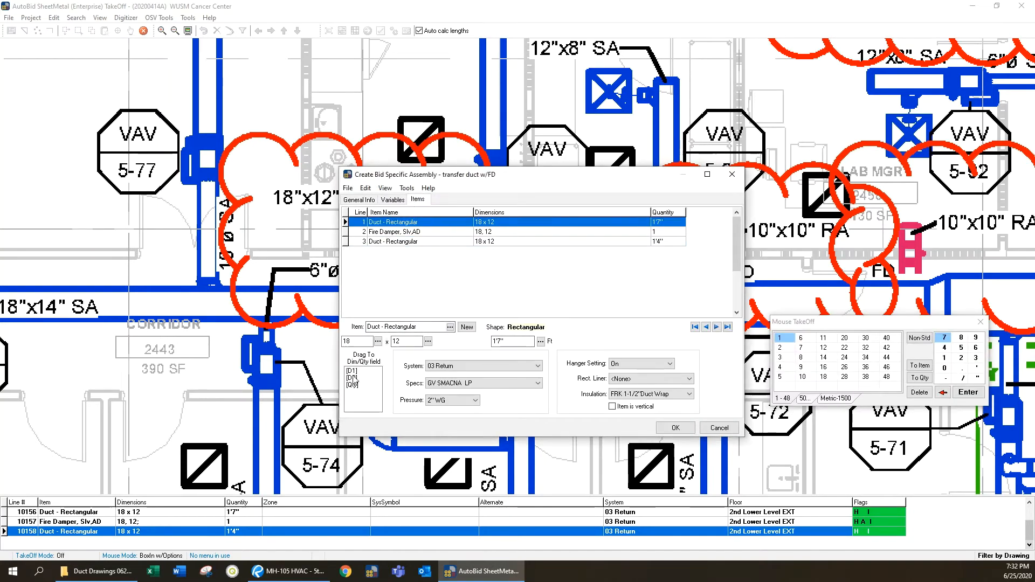
left_click_drag(352, 371, 396, 338)
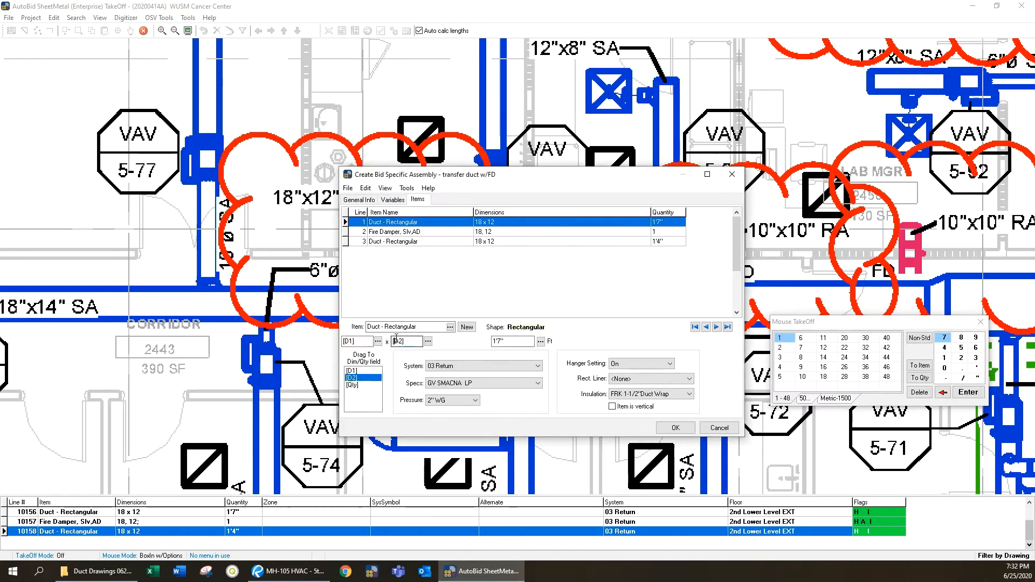
left_click(387, 232)
left_click_drag(352, 371, 407, 341)
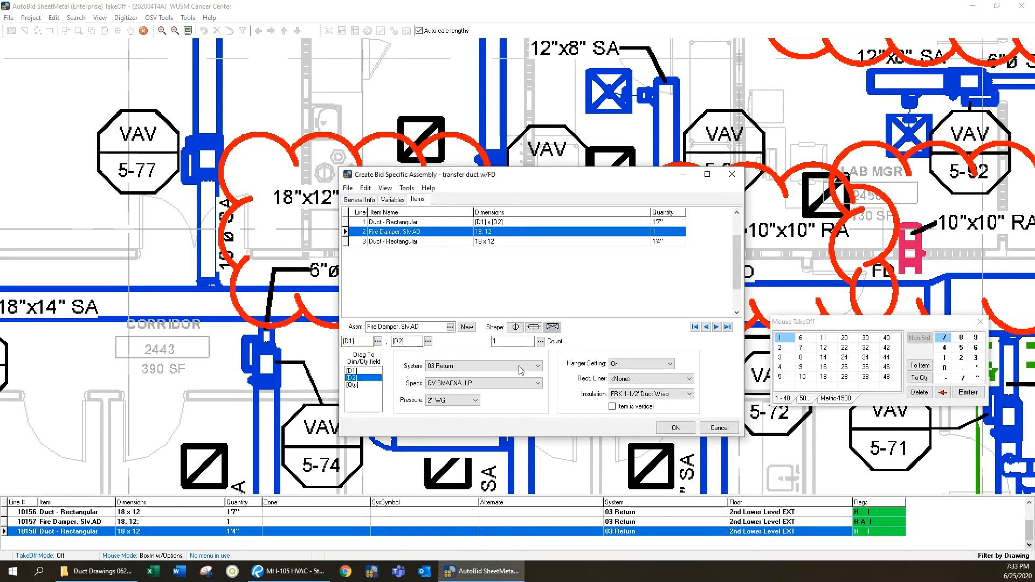
left_click(402, 243)
left_click_drag(352, 370, 407, 341)
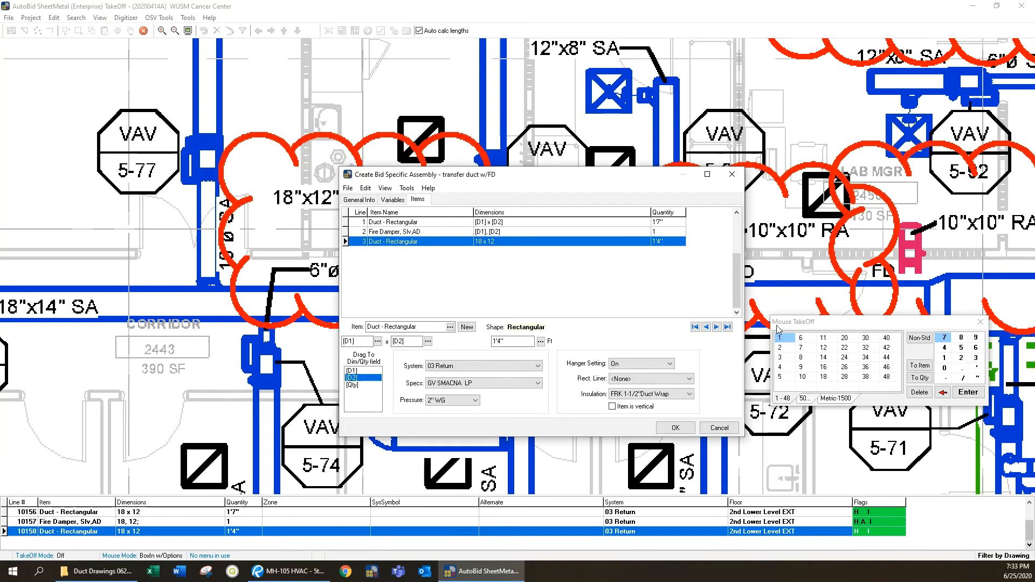
Test the formulas of the bid-specific assembly "transfer duct w/FD" and save the assembly
left_click(407, 188)
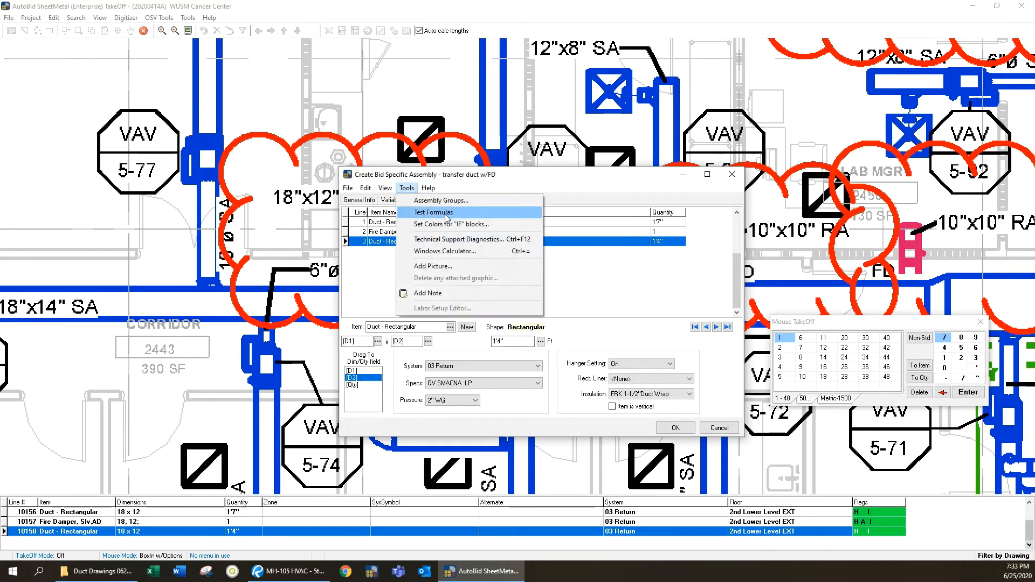
left_click(432, 209)
left_click(518, 312)
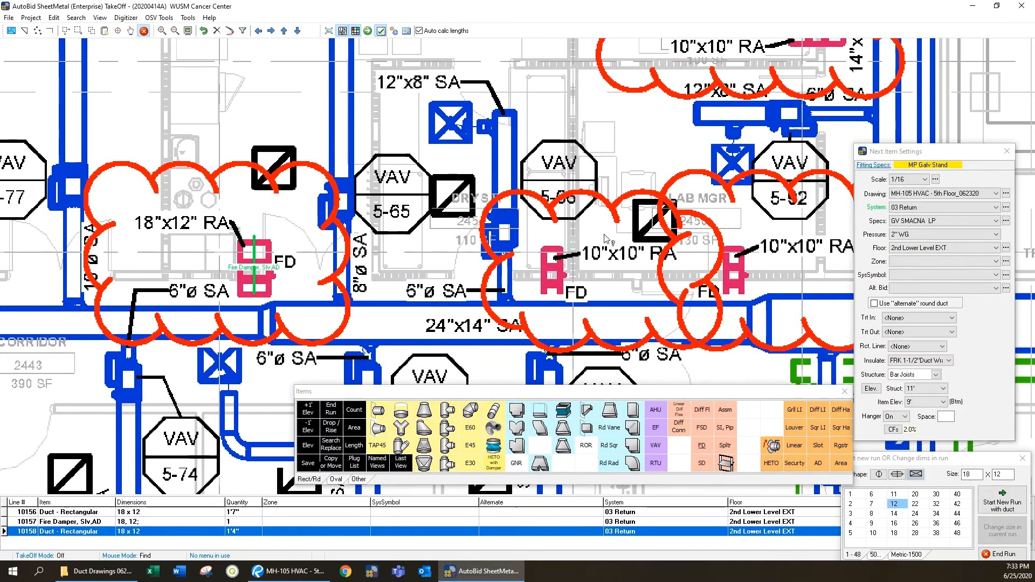
right_click(659, 223)
left_click(659, 223)
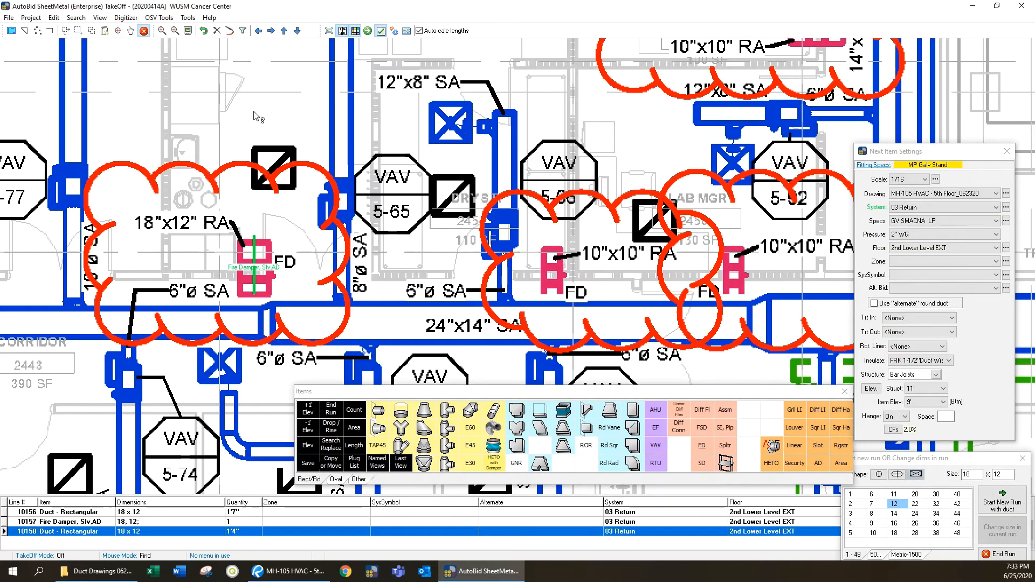
Look up the transfer duct w/FD entry in the current assembly list and close the list
left_click(186, 18)
left_click(212, 30)
left_click_drag(344, 70, 106, 62)
left_click_drag(104, 416, 109, 336)
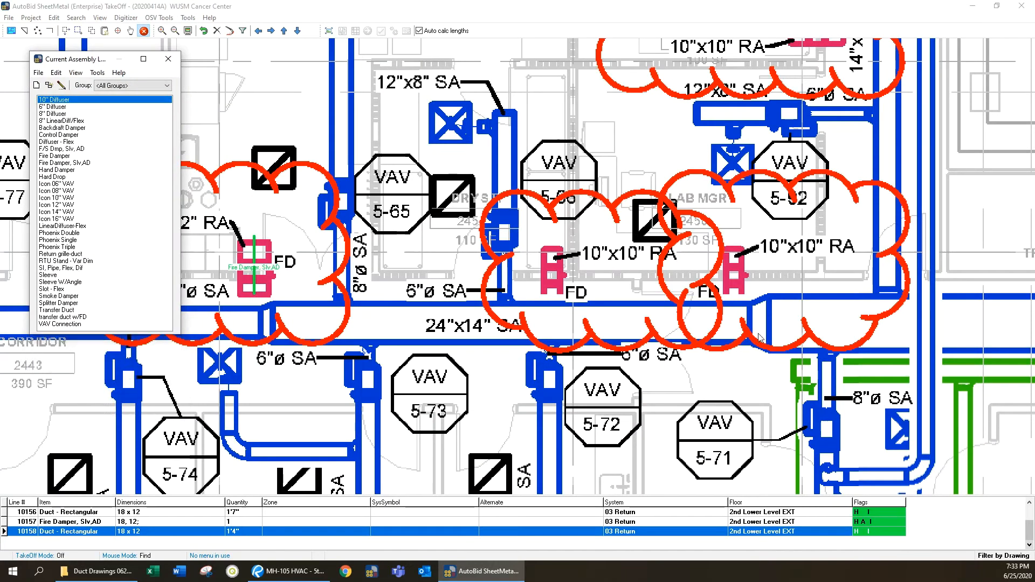
left_click(59, 318)
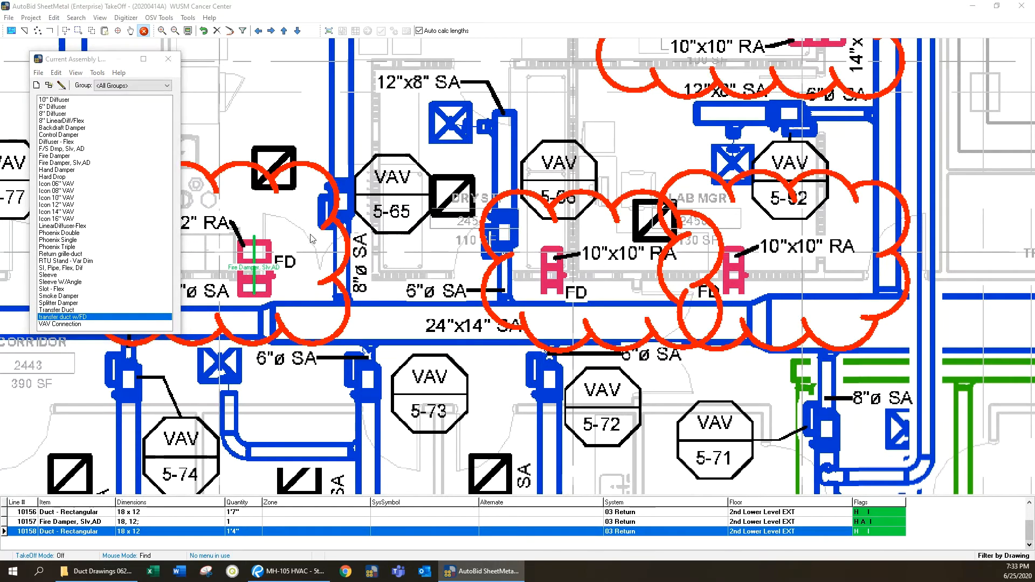
left_click(168, 60)
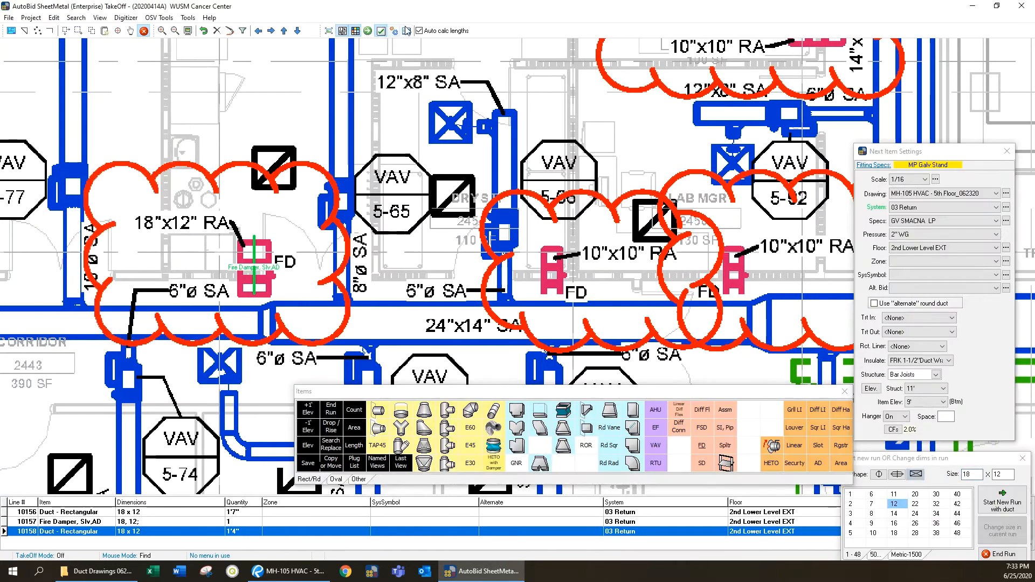
Place a 10 x 10 transfer duct w/FD assembly from the Assemblies list on the 10"x10" RA duct below VAV 5-66
left_click(389, 32)
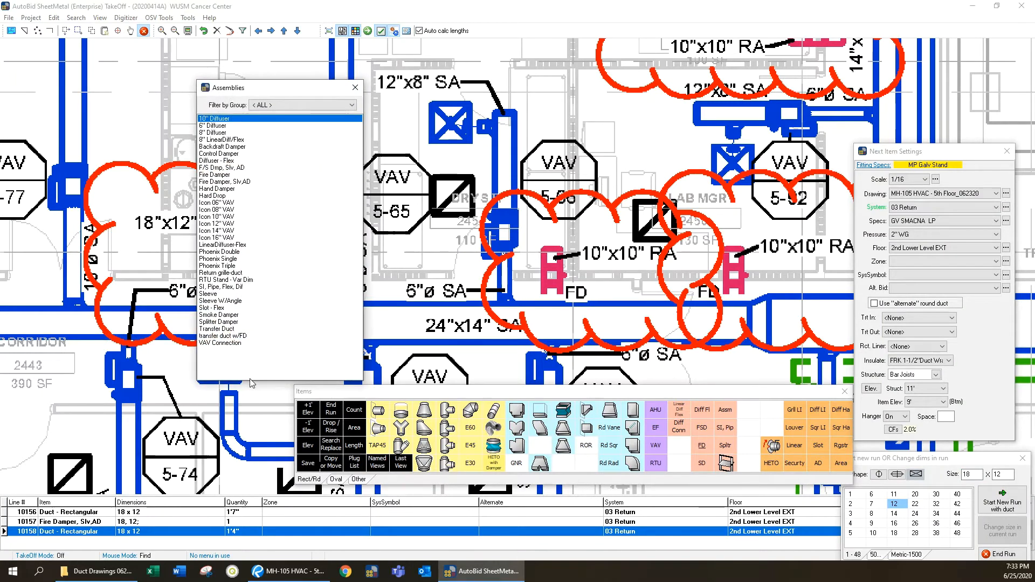
left_click_drag(250, 380, 264, 348)
left_click_drag(360, 210, 302, 219)
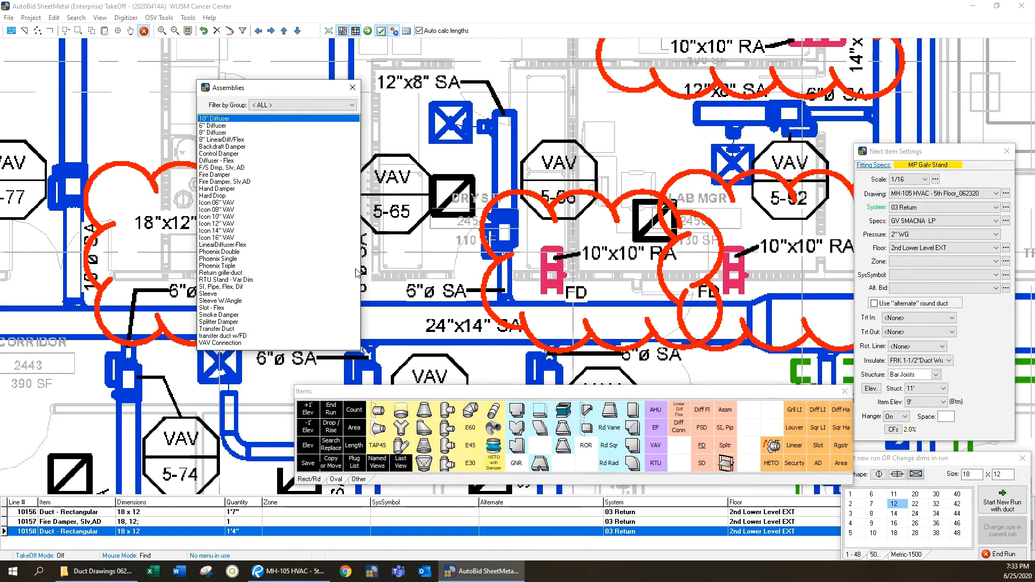
left_click_drag(317, 289, 241, 279)
double_click(148, 343)
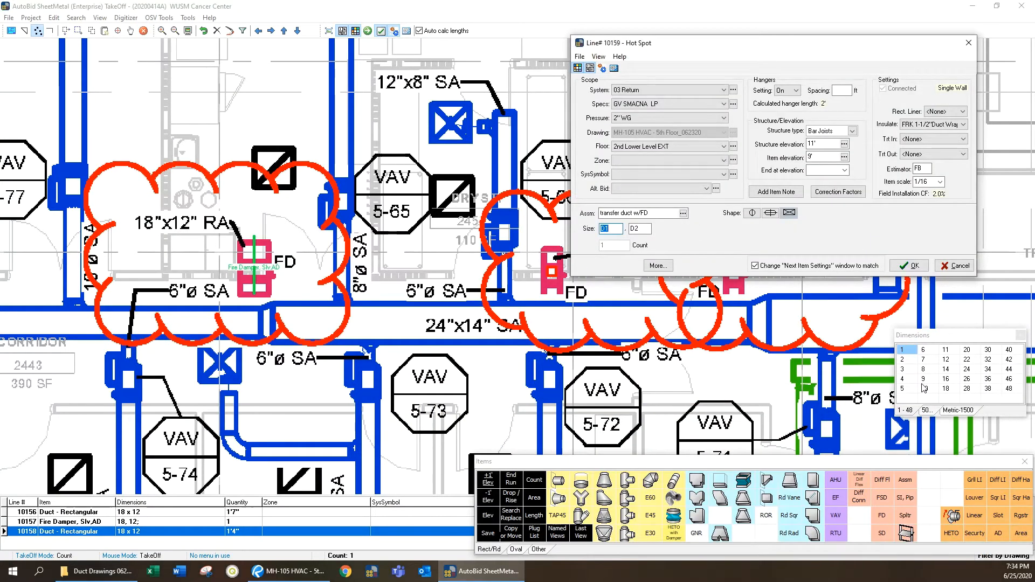
left_click(911, 266)
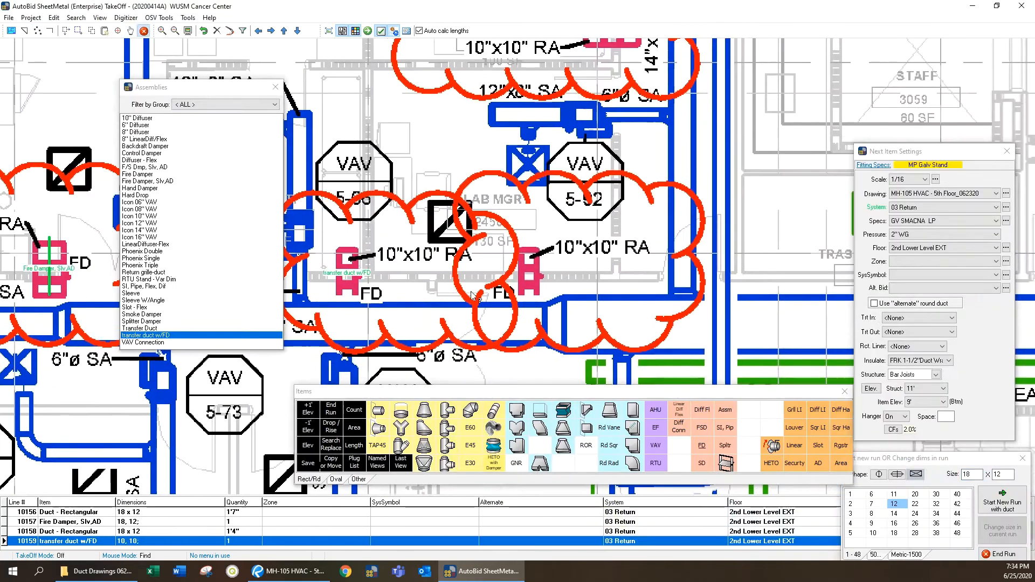
Copy the 10 x 10 transfer duct w/FD in the same orientation onto the 10"x10" RA duct below VAV 5-92 and save it
left_click(92, 31)
left_click_drag(380, 292, 381, 292)
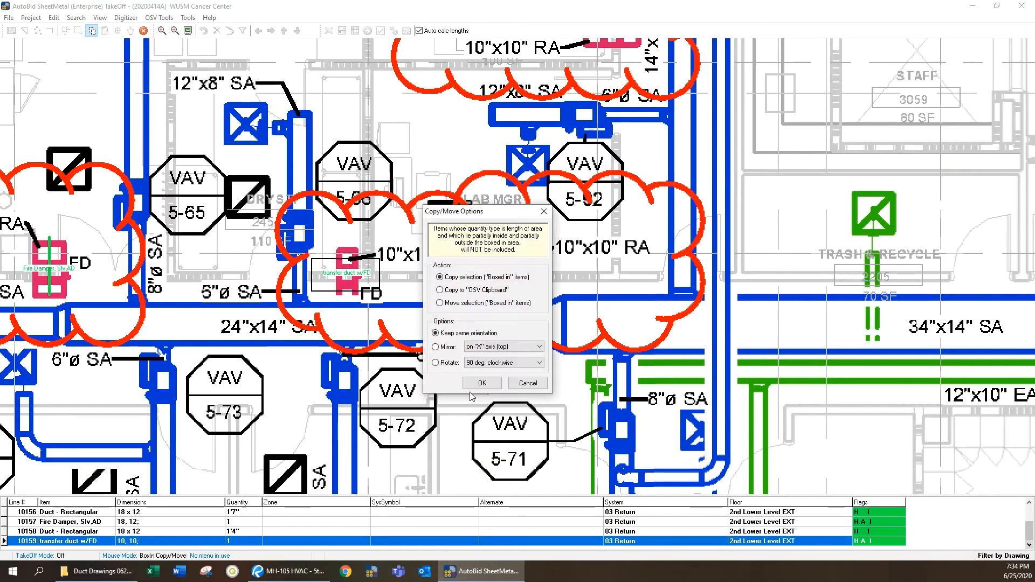
left_click(482, 383)
left_click(527, 278)
left_click(472, 320)
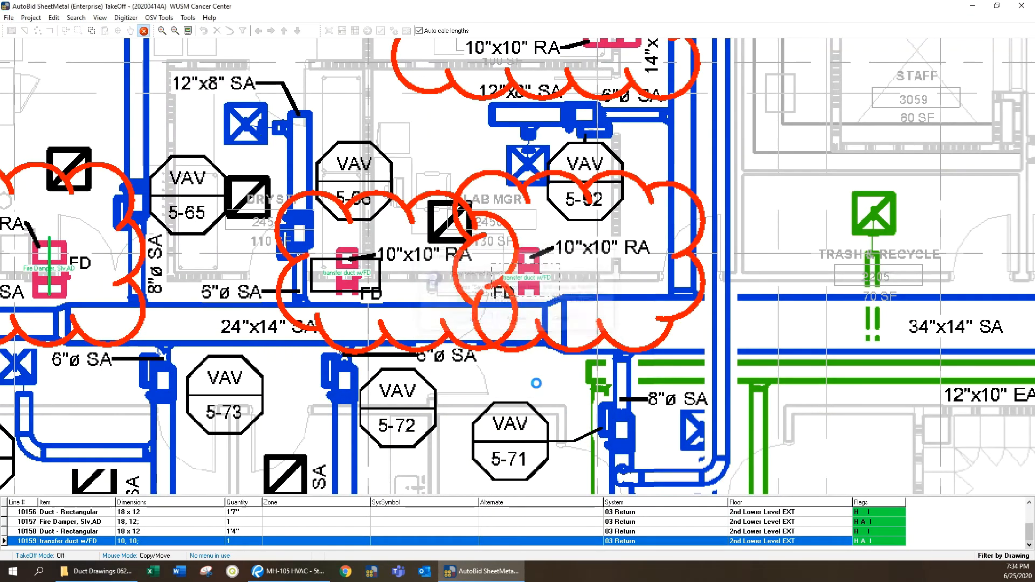
Place a 14 x 14 Transfer Duct assembly on the 14"x14" RA duct with FSD near VAV 5-70
scroll(559, 417, "down", 2)
left_click_drag(213, 89, 124, 71)
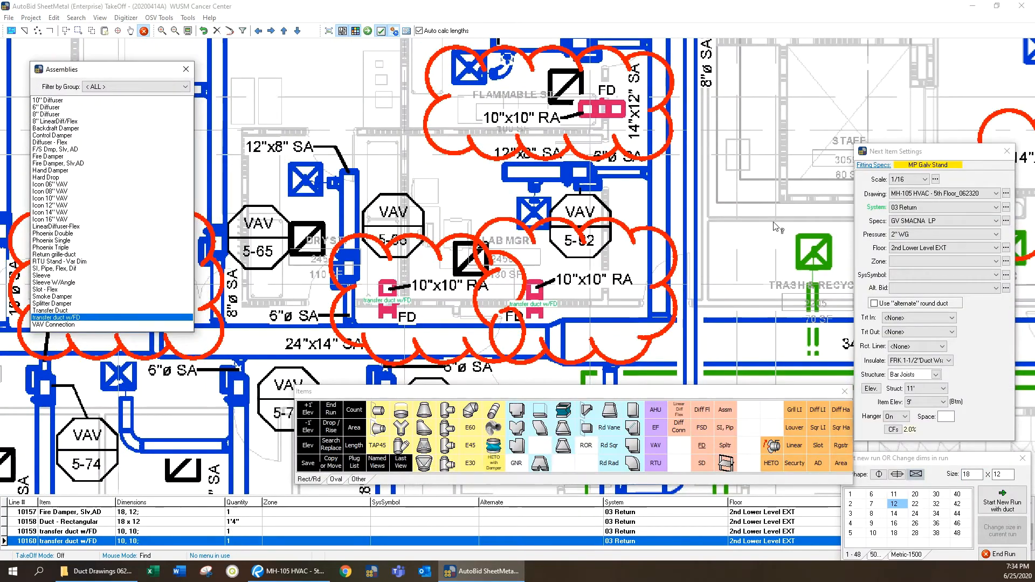
left_click_drag(828, 303, 496, 281)
mouse_move(792, 252)
left_mouse_down()
mouse_move(531, 291)
mouse_move(481, 343)
left_mouse_up()
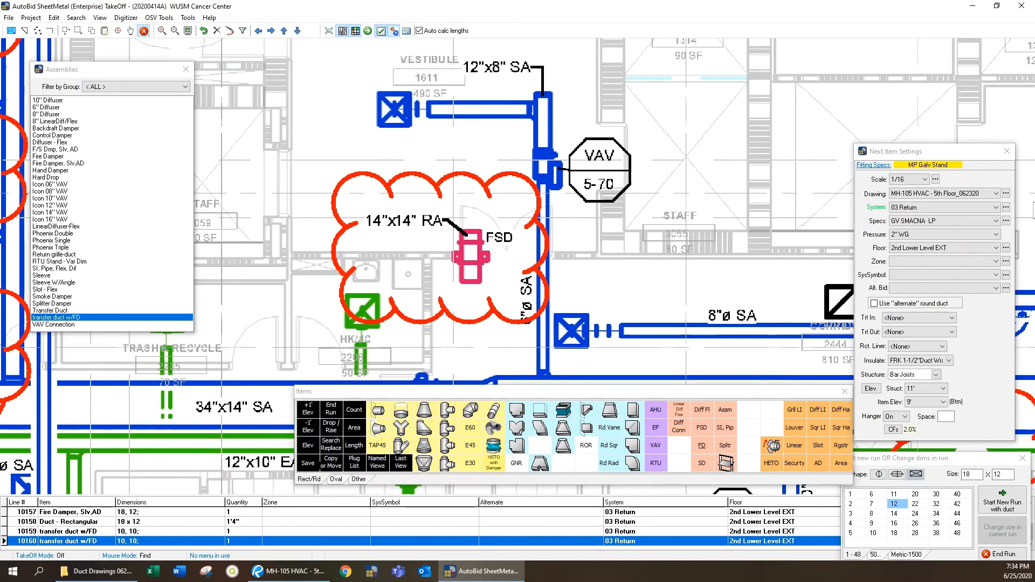
left_click(57, 316)
left_click(472, 252)
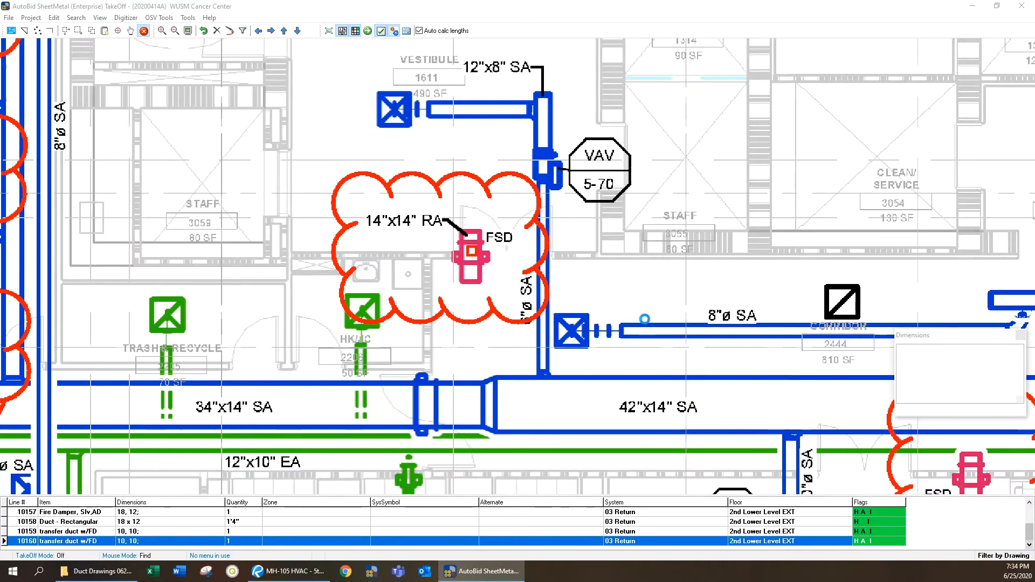
left_click(946, 369)
left_click(909, 265)
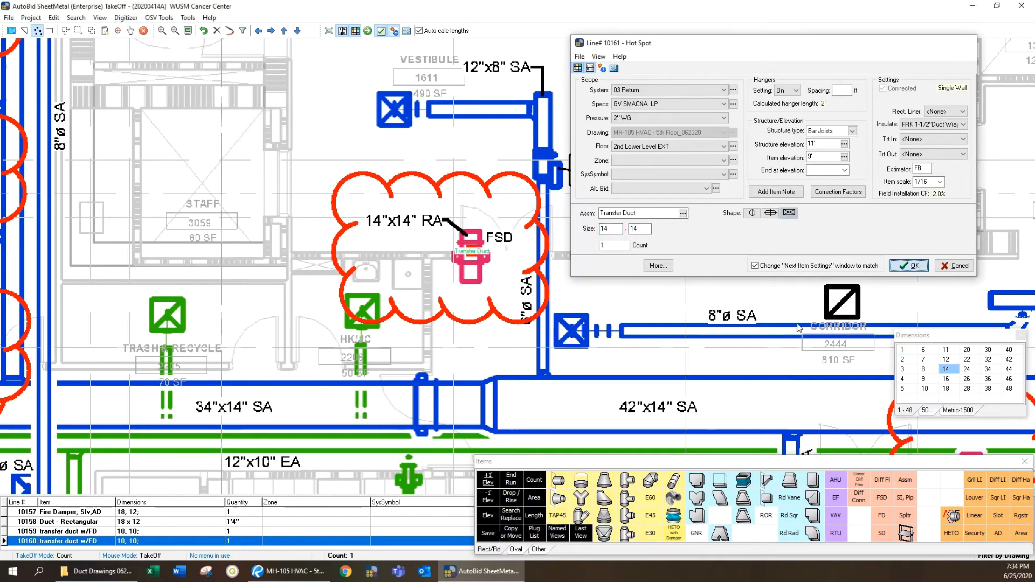
Copy the 14 x 14 Transfer Duct in the same orientation onto the two other 14"x14" RA ducts below the 42"x14" SA main and save
left_click_drag(621, 276, 656, 291)
scroll(656, 291, "down", 1)
mouse_move(634, 372)
left_mouse_down()
mouse_move(599, 225)
mouse_move(631, 221)
mouse_move(574, 249)
left_mouse_up()
scroll(601, 216, "down", 1)
scroll(631, 222, "down", 2)
left_click(90, 31)
left_click_drag(268, 138, 327, 177)
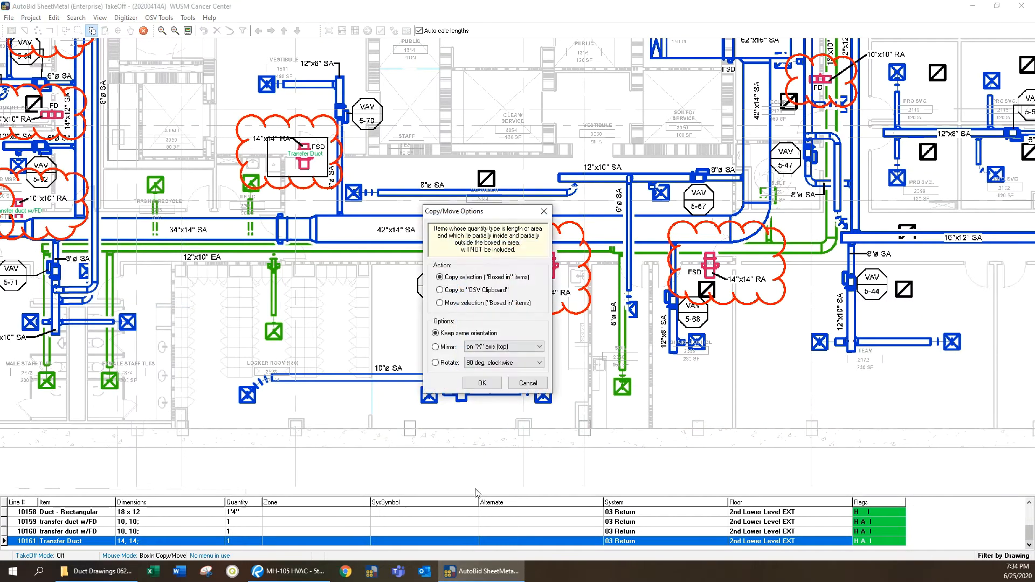
left_click(482, 382)
left_click(552, 271)
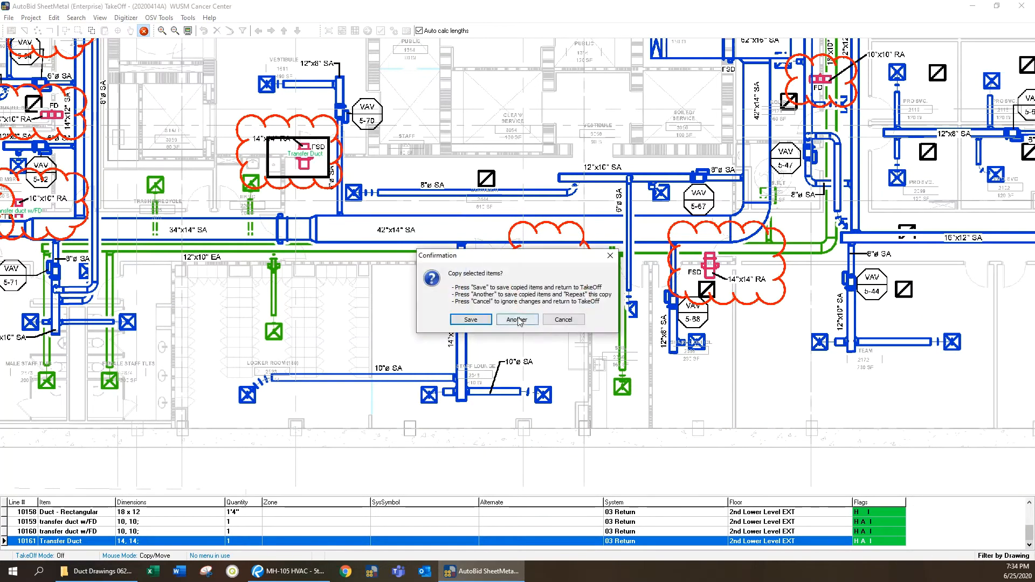
key("Return")
left_click(714, 268)
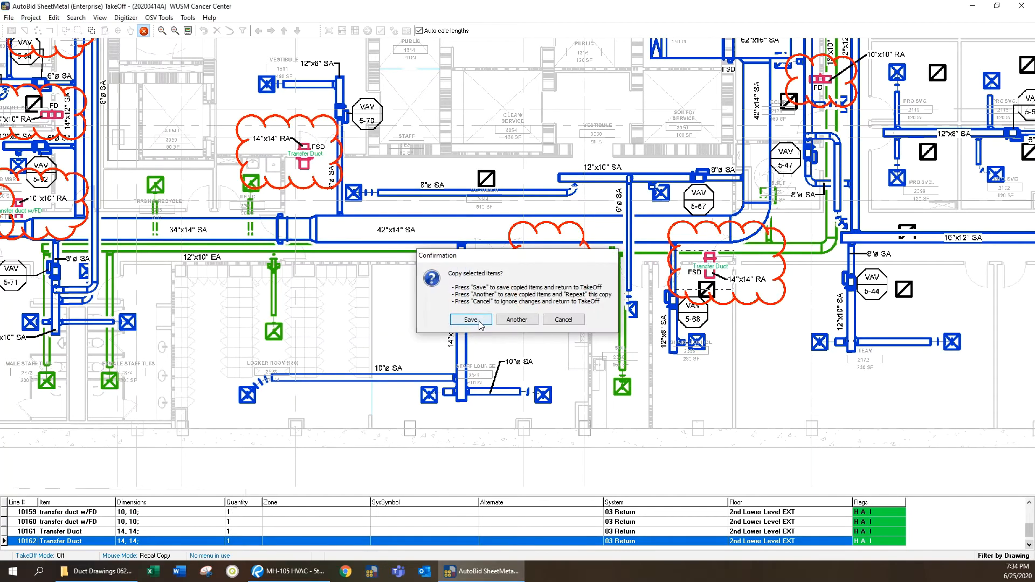
left_click(472, 320)
Start a count takeoff and mark the 10"x10" RA ducts with fire dampers near VAV 5-47 and above VAV 5-45
scroll(216, 293, "down", 3)
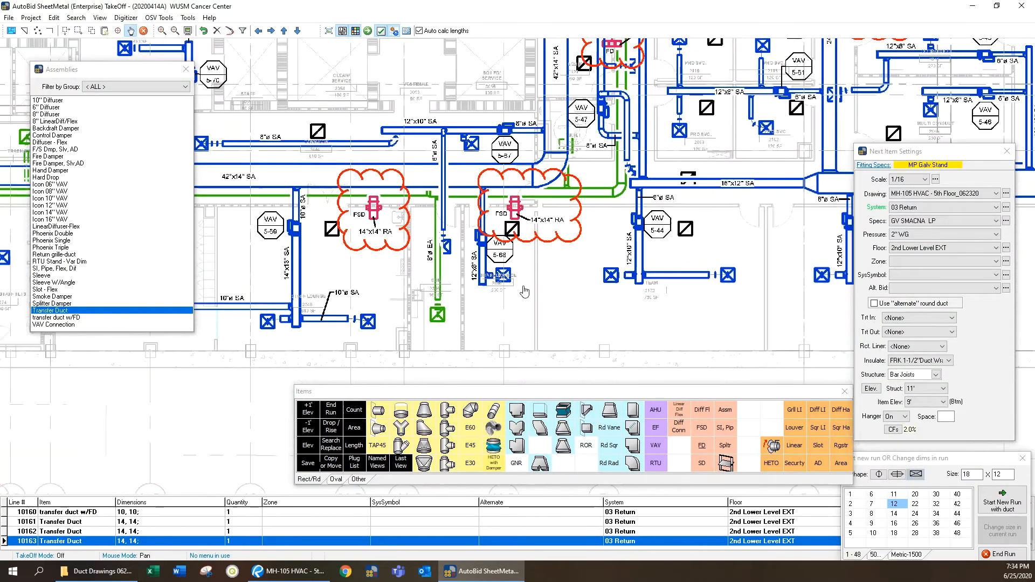
scroll(604, 261, "up", 3)
left_click_drag(609, 290, 551, 295)
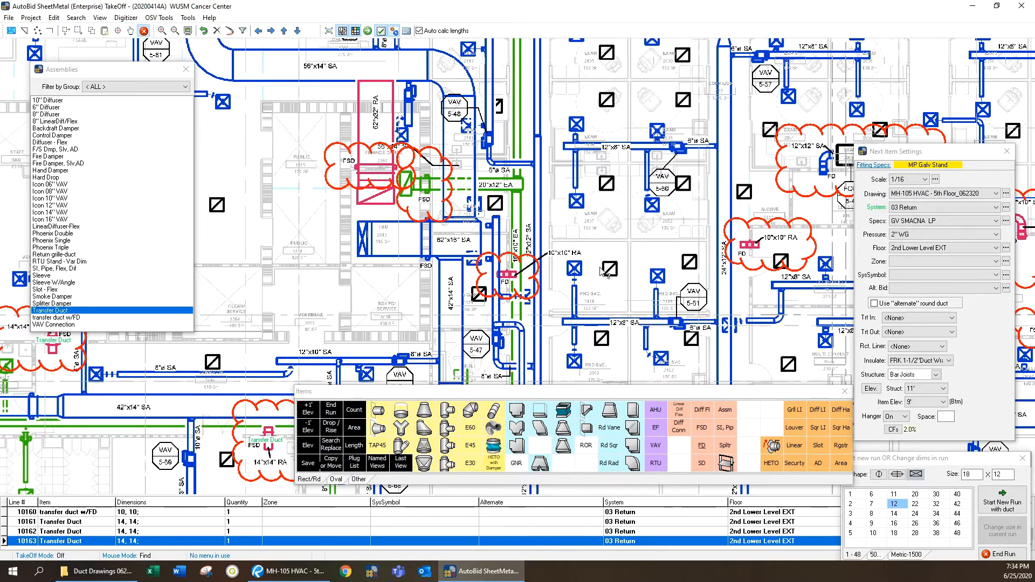
left_click_drag(602, 270, 526, 214)
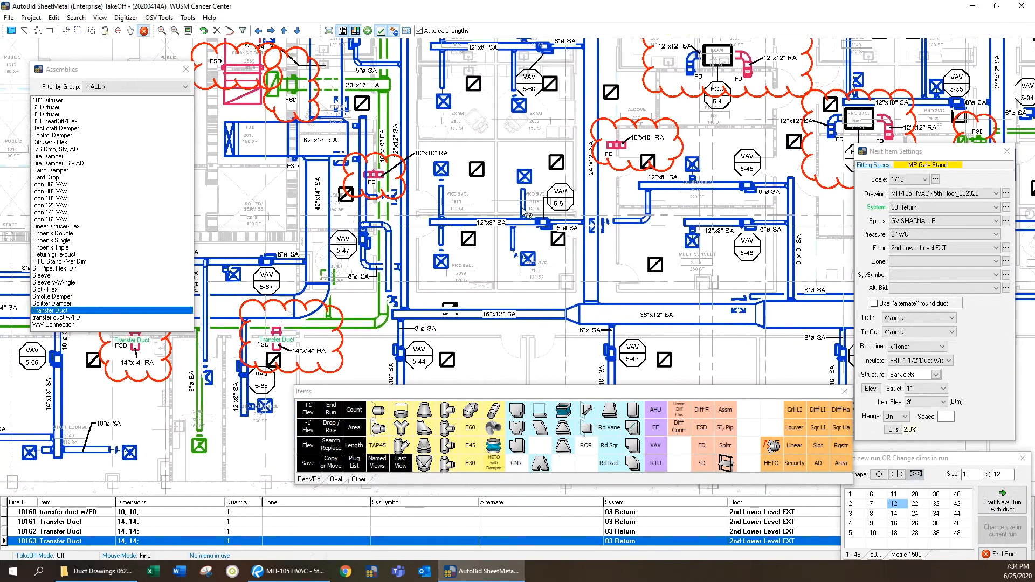
scroll(526, 215, "down", 2)
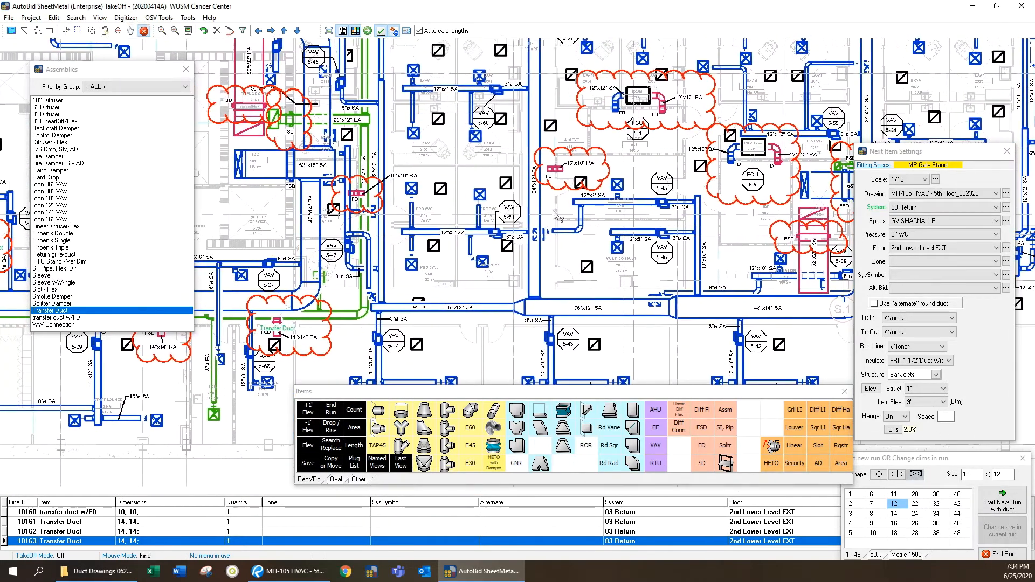
right_click(552, 191)
left_click(587, 459)
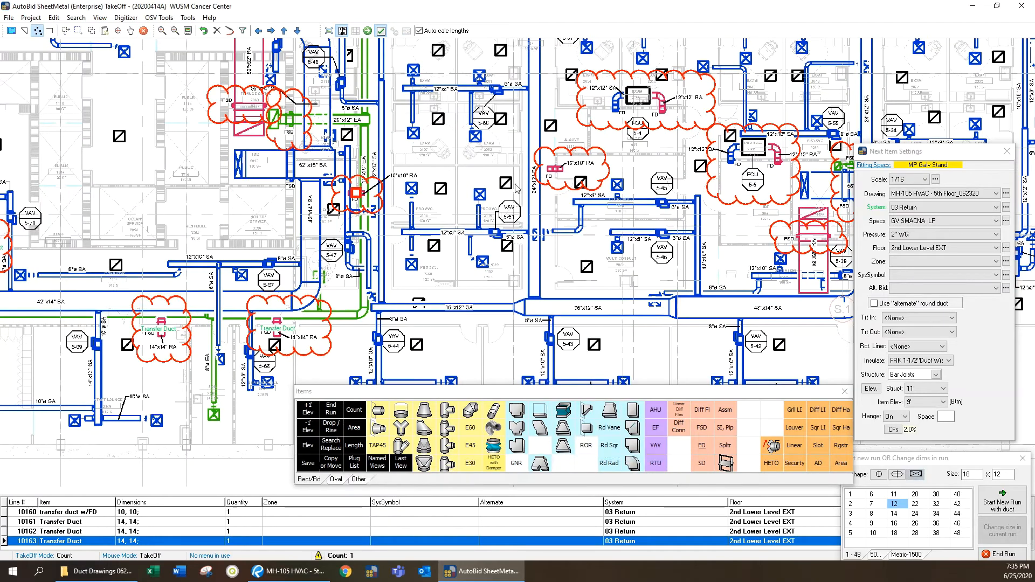
scroll(620, 211, "down", 2)
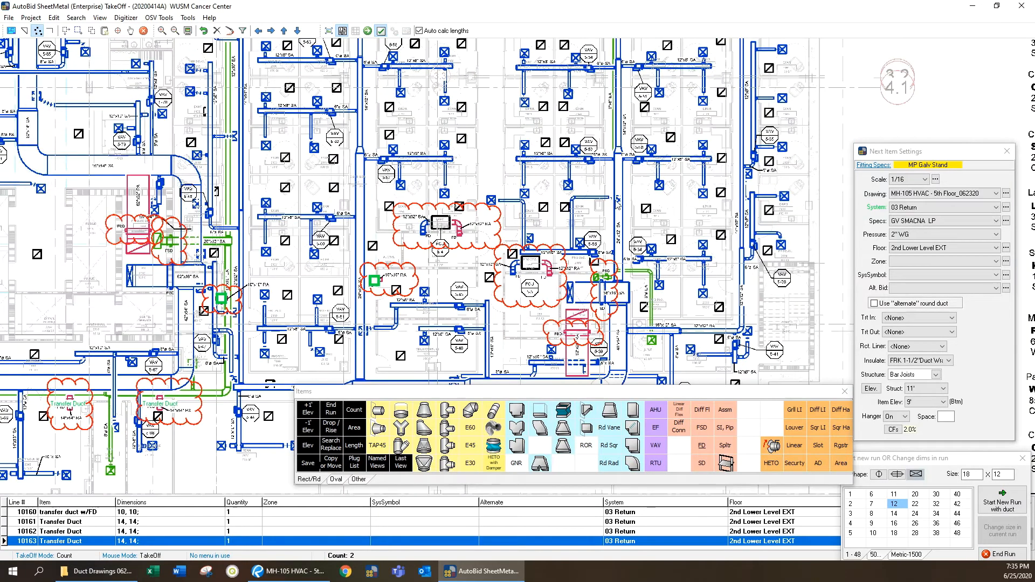
Add the two clouded 10"x10" RA ducts with fire dampers near VAV 5-32 and VAV 5-22 to the count
left_click_drag(558, 141, 630, 254)
left_click_drag(534, 199, 589, 278)
mouse_move(420, 123)
left_mouse_down()
mouse_move(426, 270)
mouse_move(346, 216)
mouse_move(293, 207)
mouse_move(593, 202)
left_mouse_up()
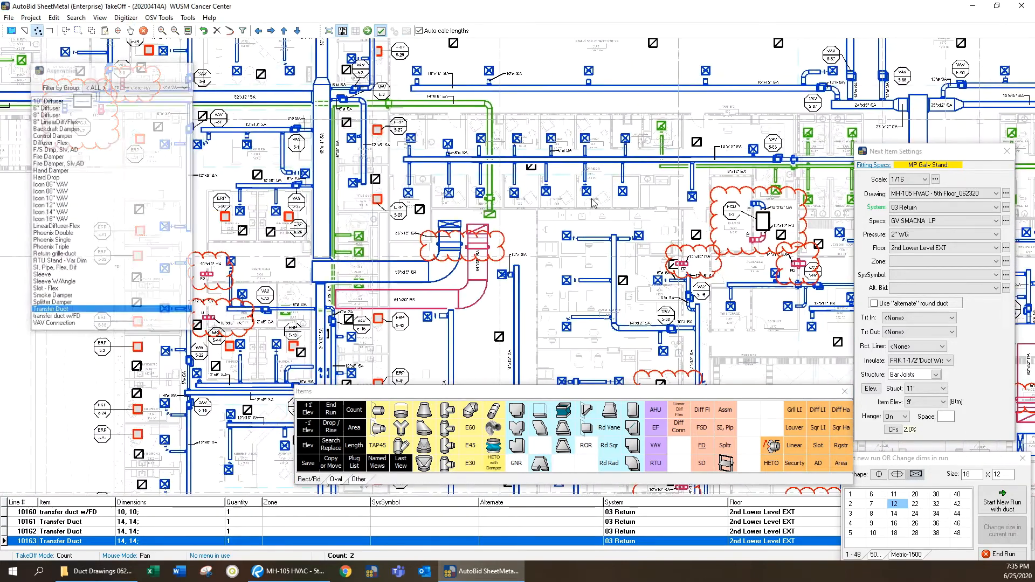
scroll(278, 292, "up", 2)
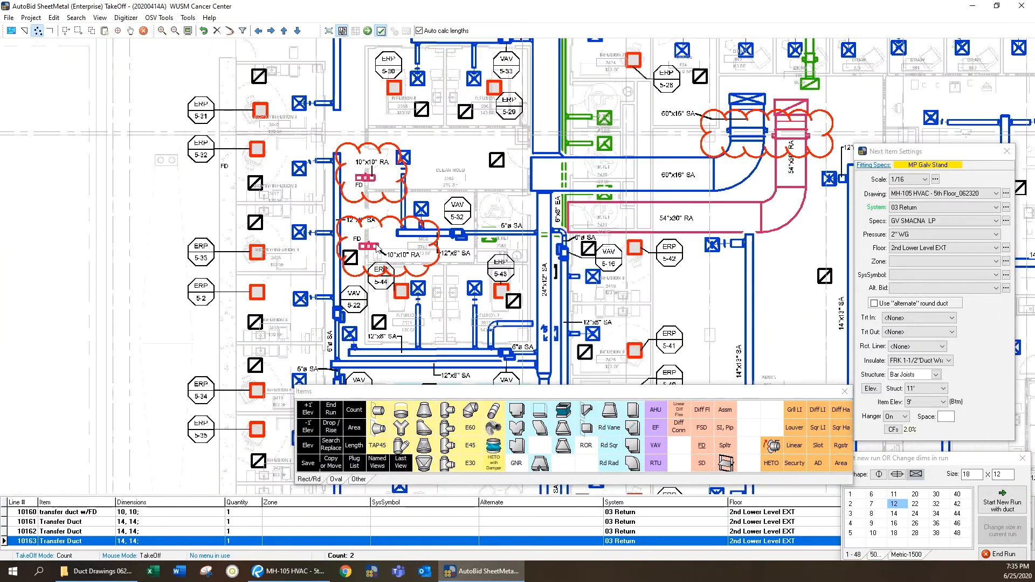
scroll(422, 228, "down", 1)
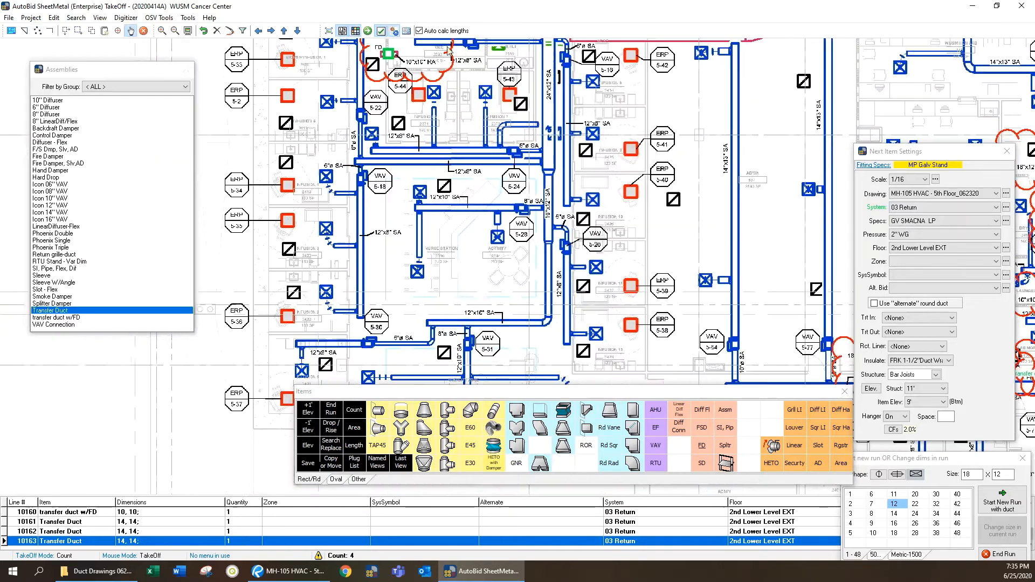
Add the 10"x10" RA ducts with fire dampers beside FCU 5-2 and FCU 5-1 to the count
left_click_drag(431, 270, 446, 178)
mouse_move(459, 65)
left_mouse_down()
mouse_move(470, 159)
mouse_move(455, 206)
left_mouse_up()
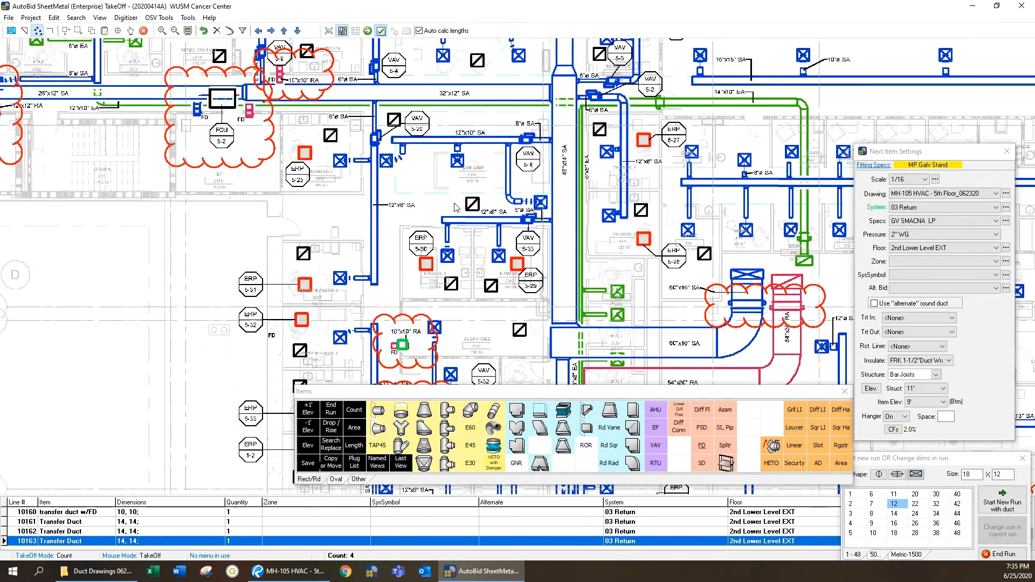
mouse_move(469, 134)
left_mouse_down()
mouse_move(446, 215)
mouse_move(574, 229)
left_mouse_up()
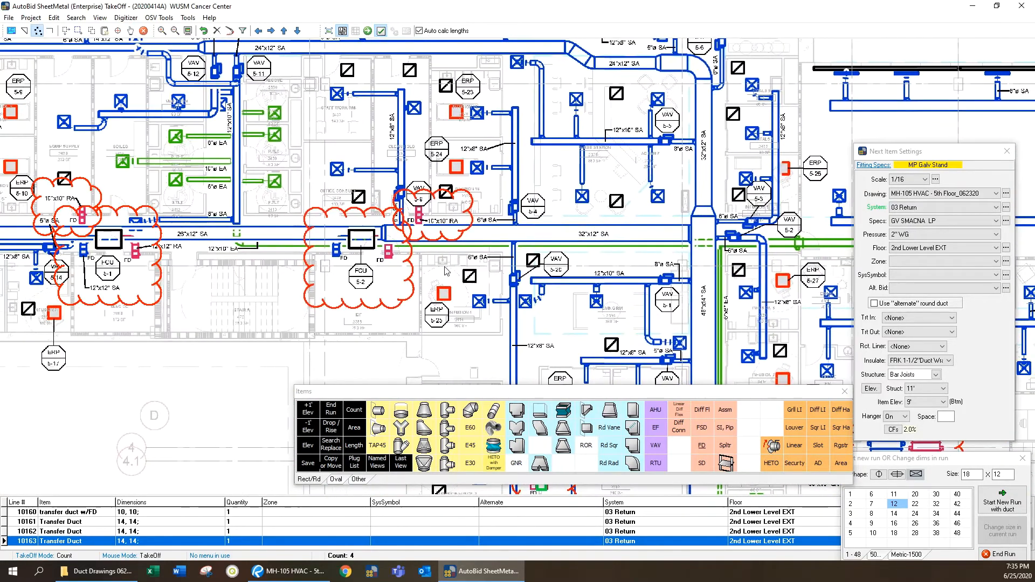
scroll(378, 258, "up", 1)
scroll(414, 214, "up", 2)
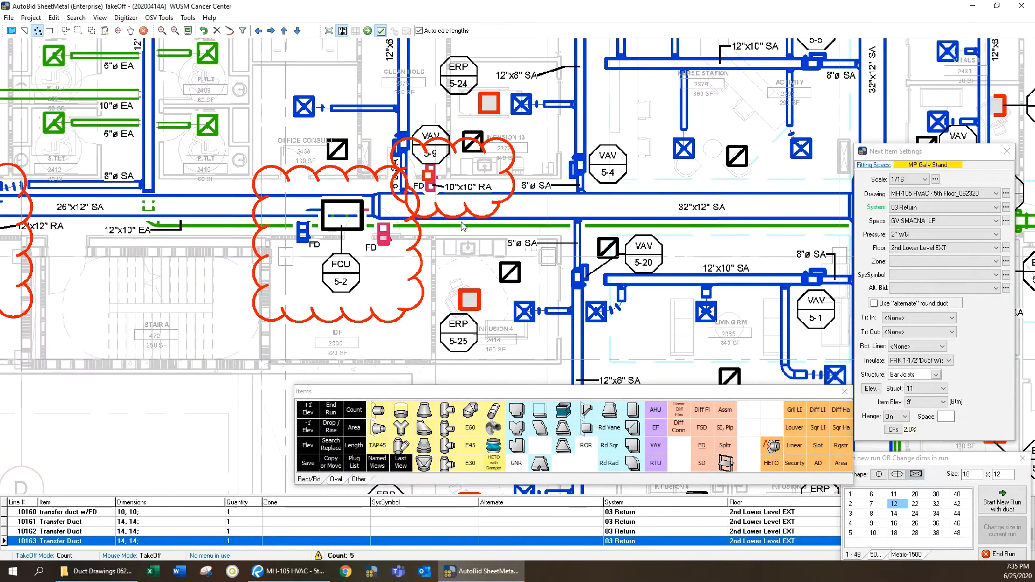
scroll(463, 226, "down", 5)
left_click_drag(181, 278, 465, 303)
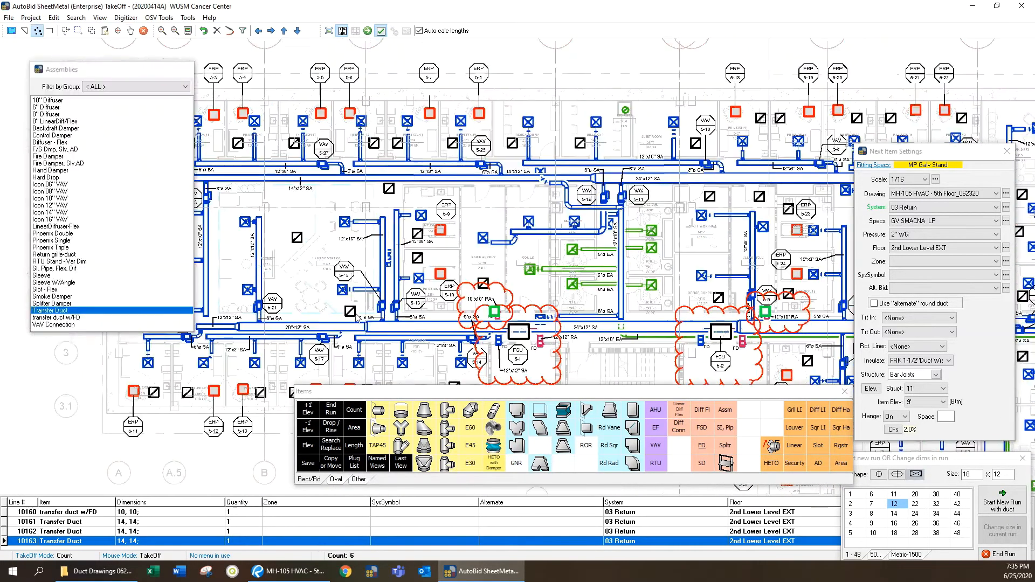
Add the clouded 10"x10" RA duct with fire damper near VAV 5-76 to the count
scroll(336, 311, "down", 2)
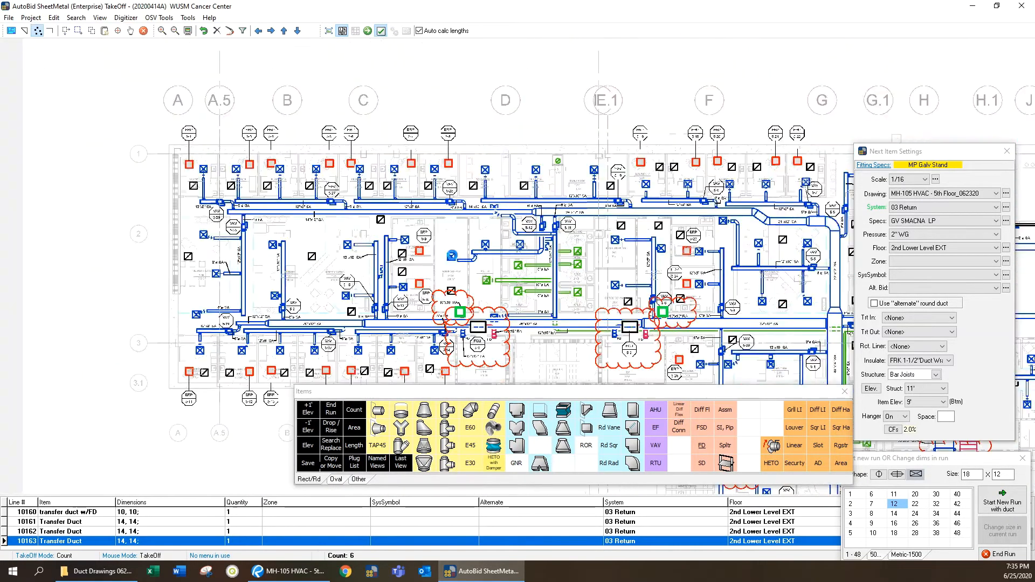
mouse_move(773, 379)
left_mouse_down()
mouse_move(629, 355)
mouse_move(530, 280)
left_mouse_up()
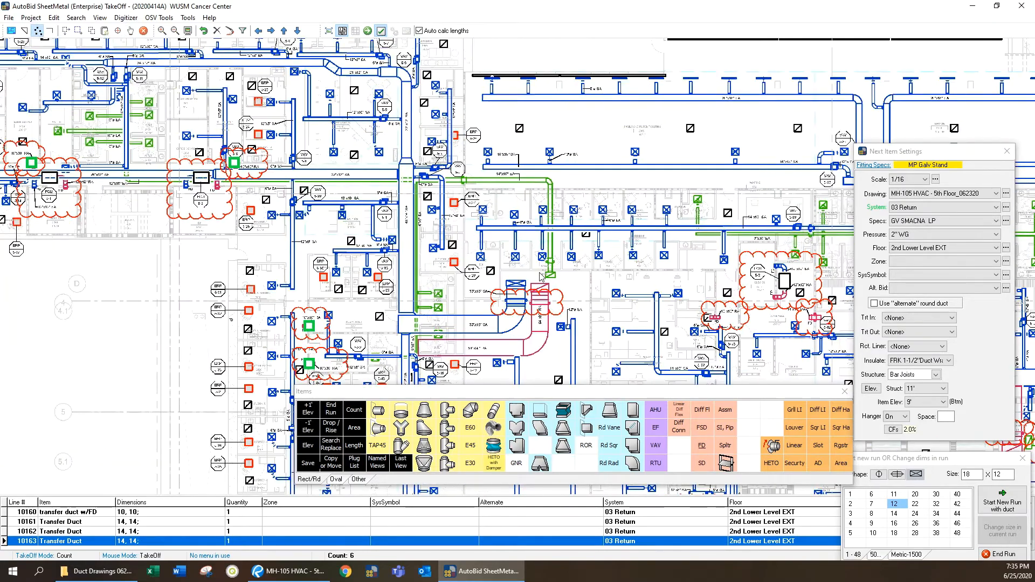
left_click_drag(725, 380, 564, 318)
scroll(564, 284, "up", 4)
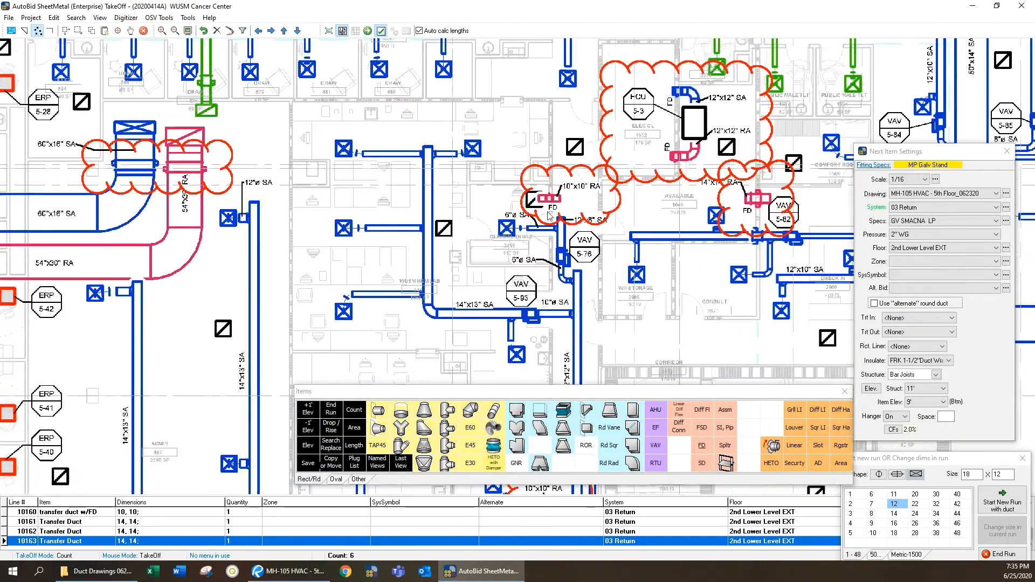
scroll(664, 246, "down", 2)
Add the two clouded 10"x10" RA ducts with fire dampers below the 18"x12" RA duct, near VAV 5-94, to the count
left_click_drag(578, 380, 532, 254)
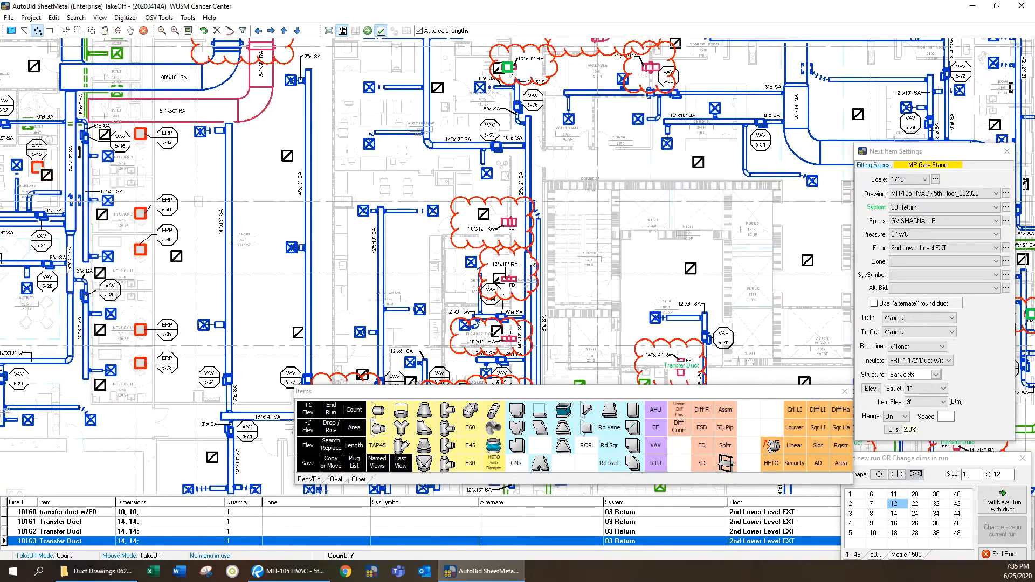
scroll(532, 259, "up", 2)
left_click_drag(563, 361, 533, 143)
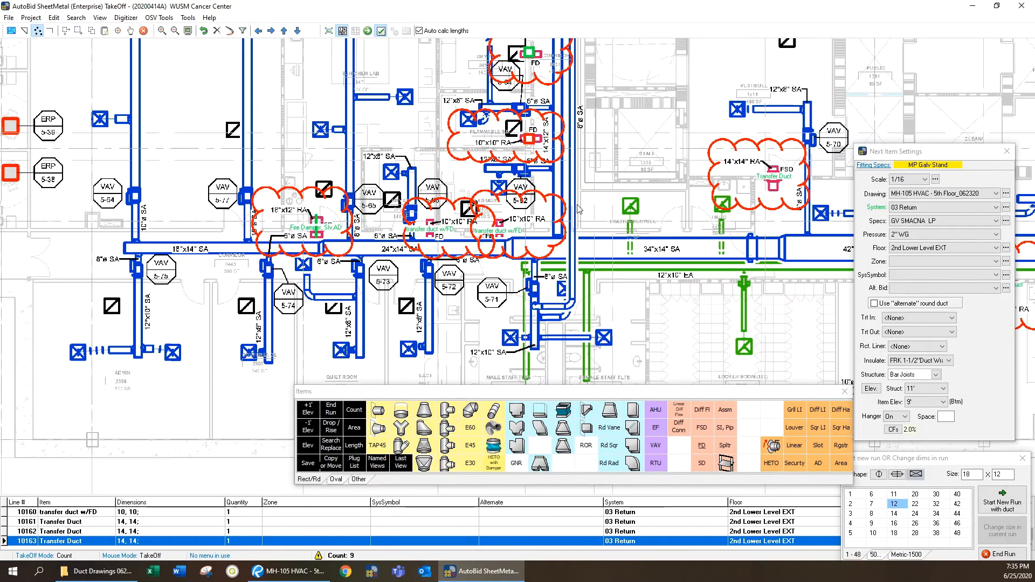
scroll(577, 206, "down", 2)
left_click_drag(634, 141, 625, 275)
Assign the transfer duct w/FD assembly at 10 x 10 to the counted locations
right_click(623, 138)
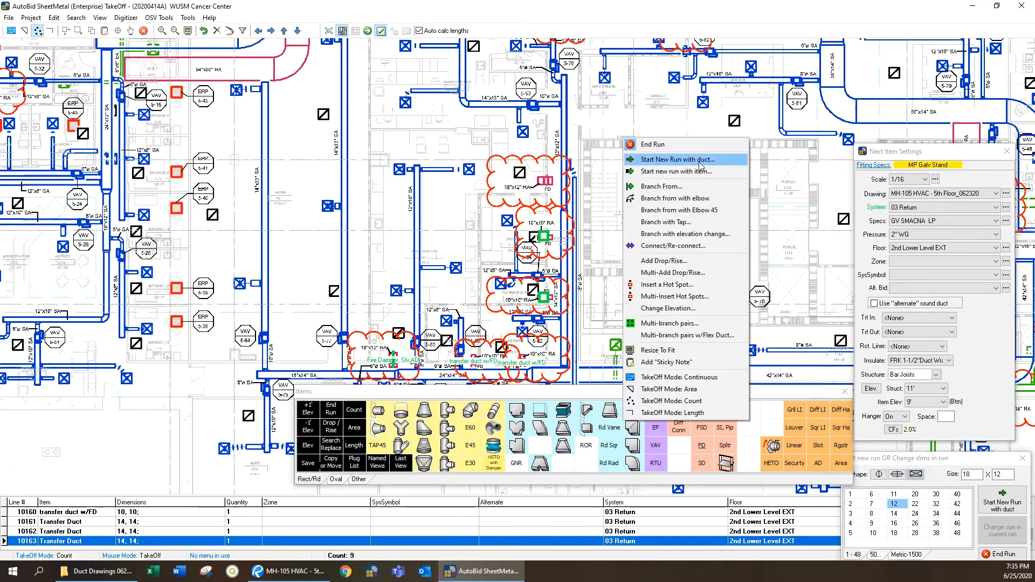
left_click(700, 160)
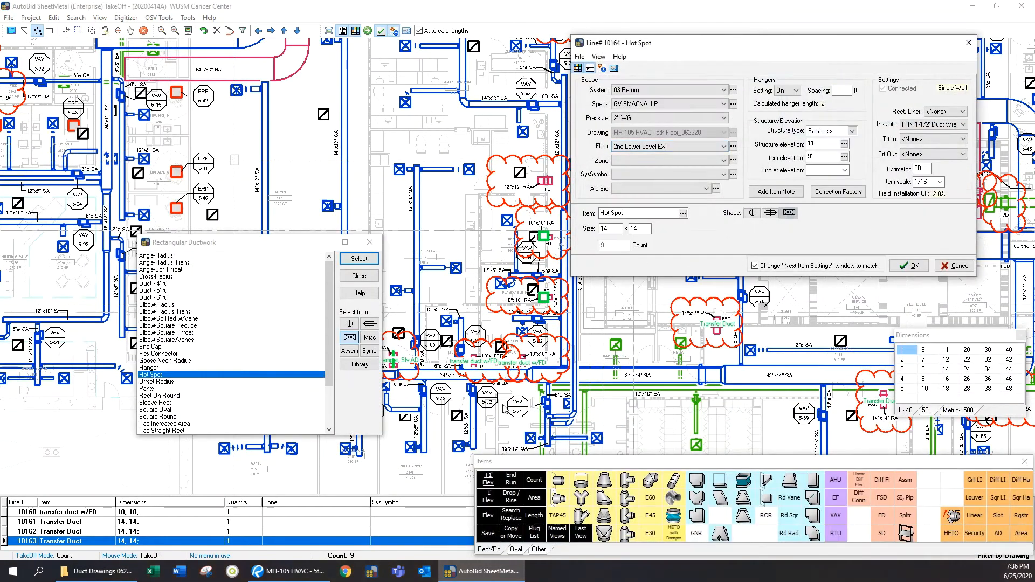
left_click(913, 492)
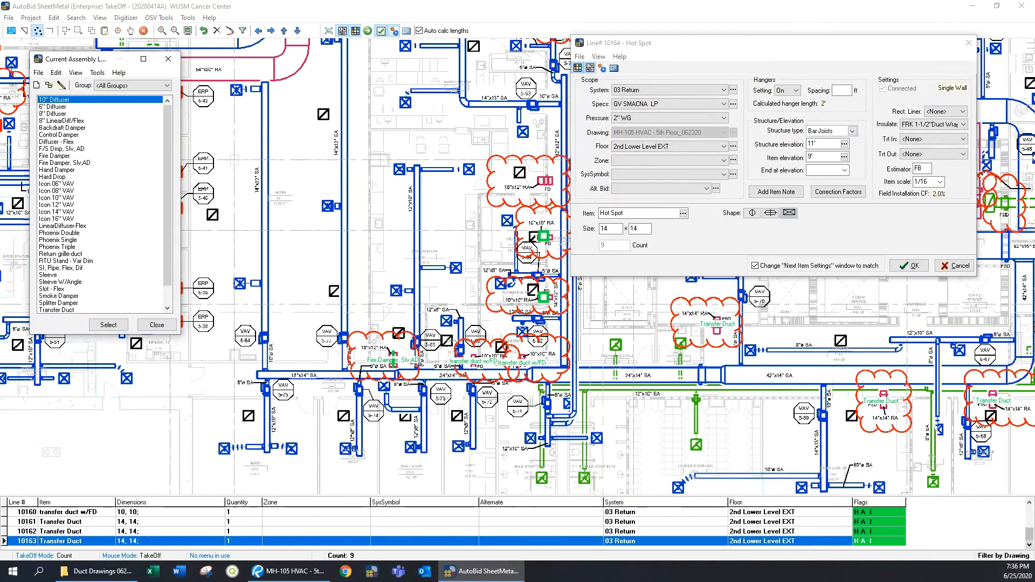
left_click(64, 296)
left_click(109, 324)
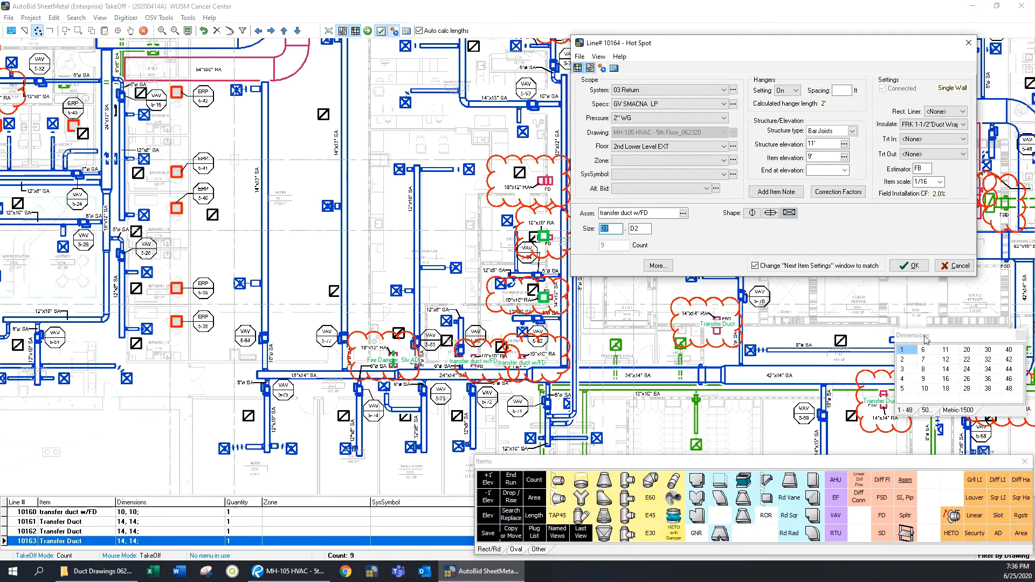
left_click(907, 267)
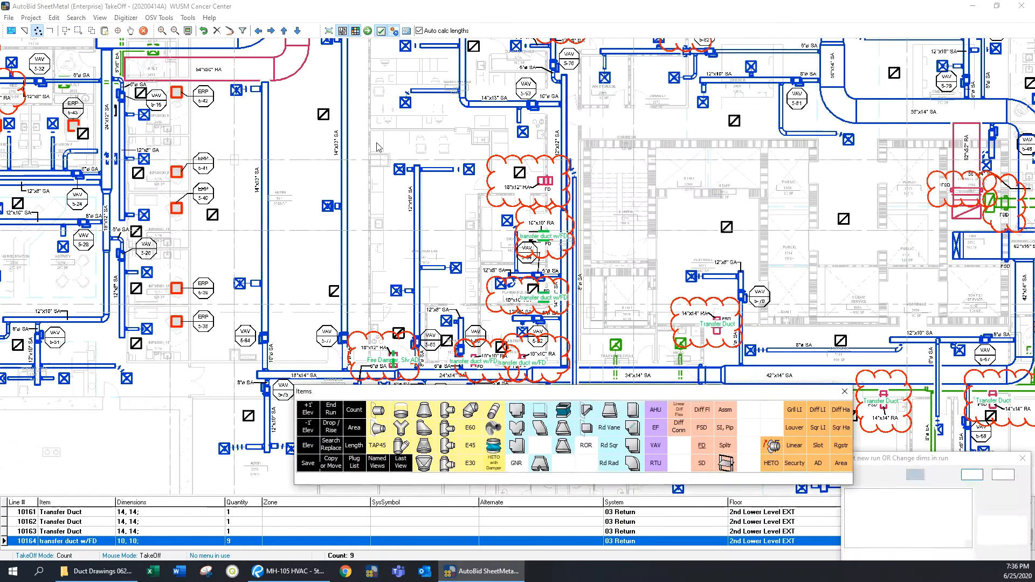
Place an 18 x 12 Transfer Duct assembly on the clouded 18"x12" RA duct above VAV 5-94
scroll(547, 163, "up", 2)
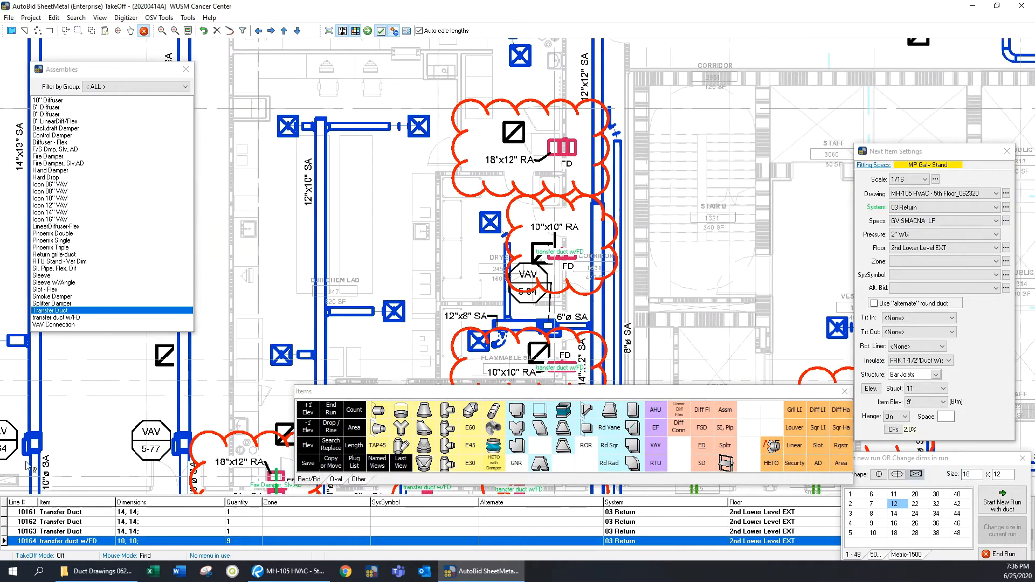
left_click(65, 312)
left_click(560, 147)
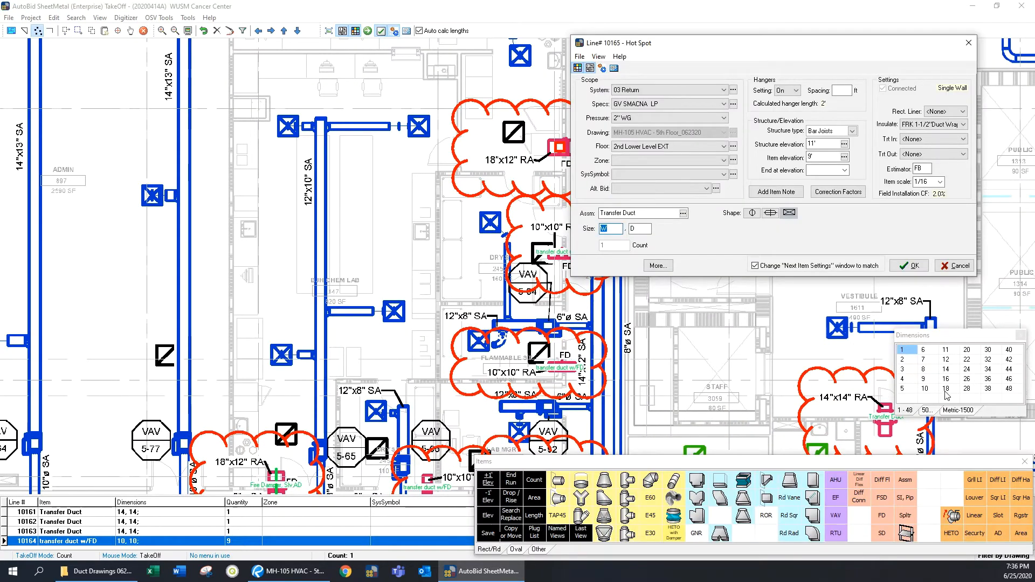
left_click(947, 391)
left_click(947, 360)
left_click(911, 266)
Place a 14 x 14 Transfer Duct assembly on the clouded 14"x14" RA duct beside VAV 5-82
scroll(749, 297, "down", 1)
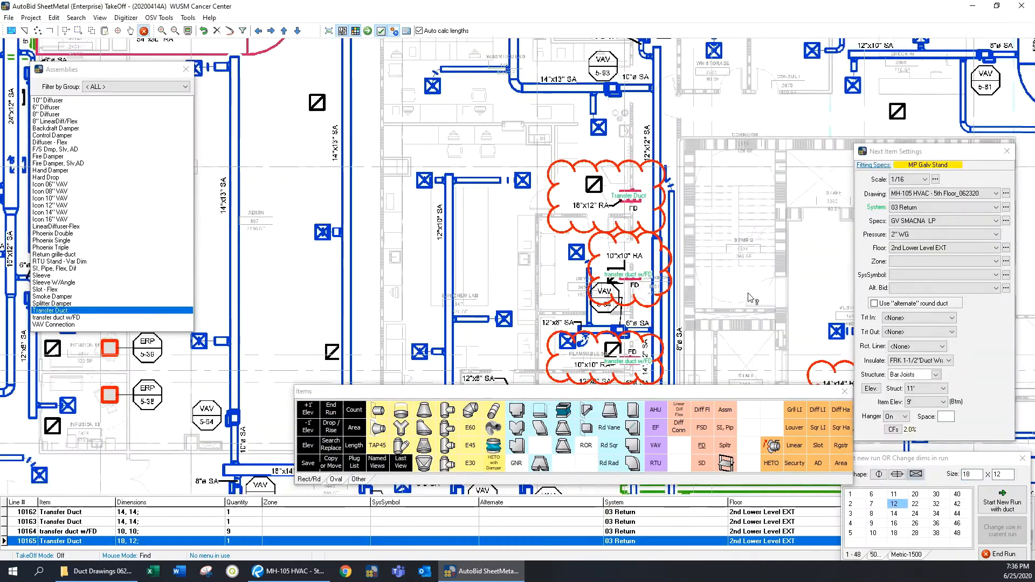
left_click_drag(750, 298, 720, 461)
scroll(708, 173, "down", 1)
mouse_move(707, 173)
left_mouse_down()
mouse_move(634, 194)
mouse_move(468, 212)
left_mouse_up()
scroll(468, 212, "up", 2)
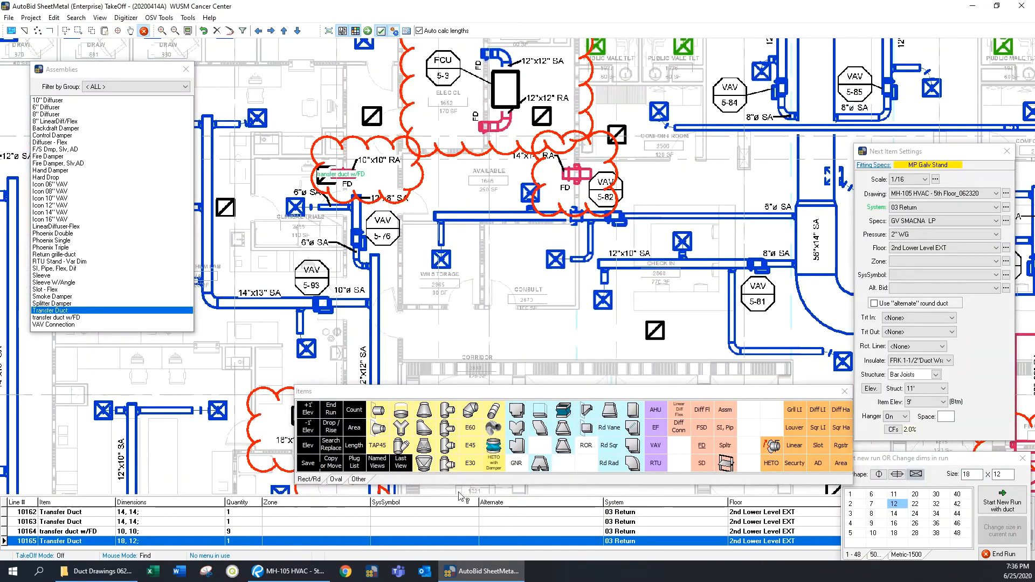
double_click(61, 311)
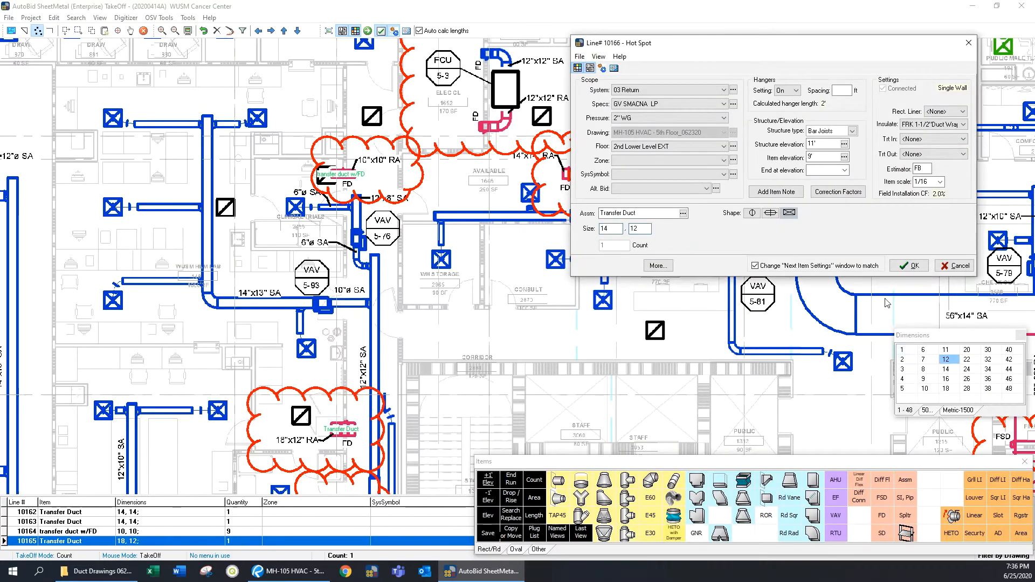
left_click(946, 369)
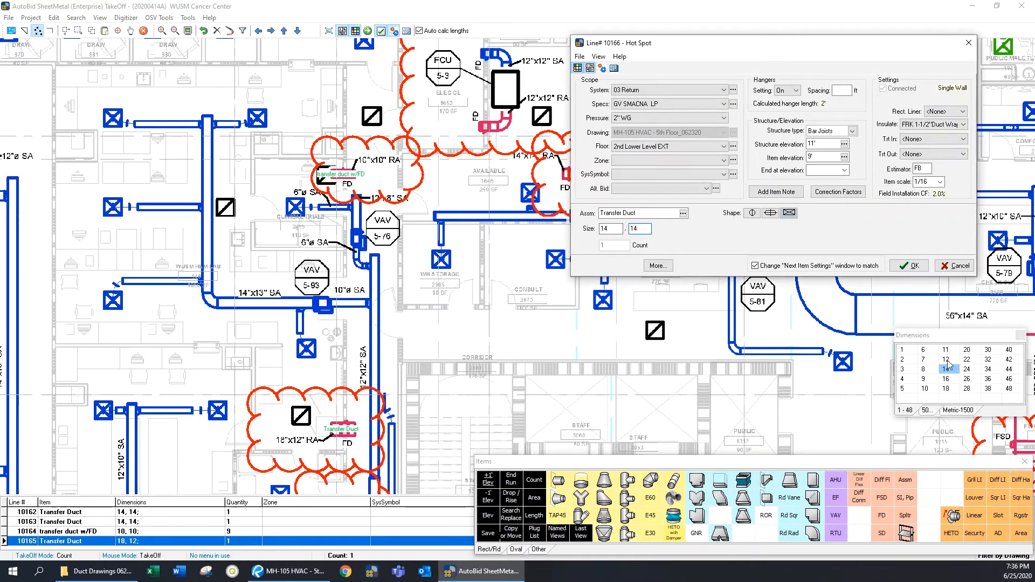
Examine the whole floor plan for clouded return ducts still missing from the takeoff and close the Assemblies list
scroll(580, 259, "down", 4)
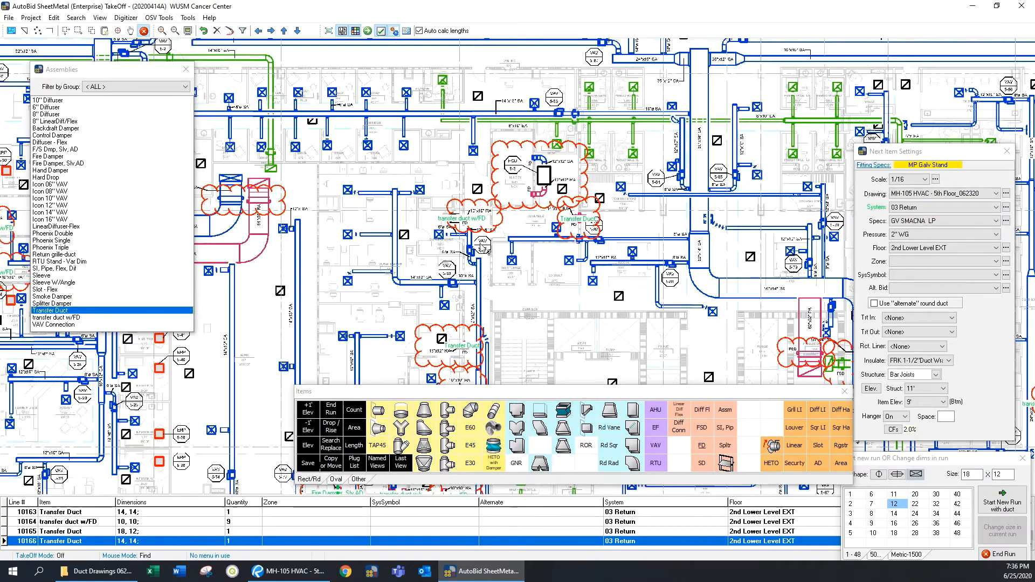
mouse_move(317, 238)
left_mouse_down()
mouse_move(419, 314)
mouse_move(536, 309)
left_mouse_up()
left_click_drag(384, 231, 459, 320)
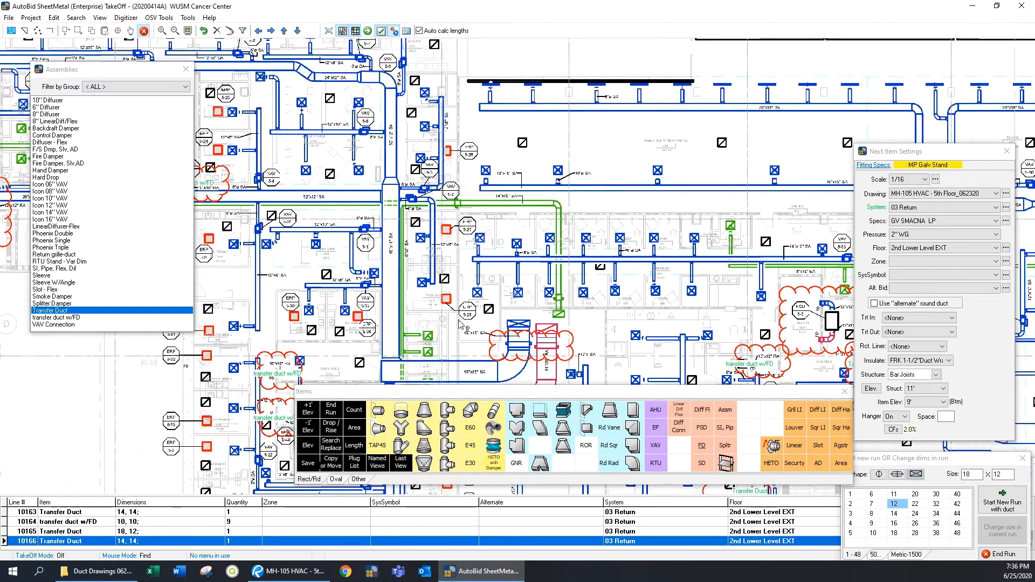
mouse_move(250, 215)
left_mouse_down()
mouse_move(472, 260)
mouse_move(627, 308)
mouse_move(732, 296)
mouse_move(357, 178)
left_mouse_up()
scroll(548, 240, "down", 3)
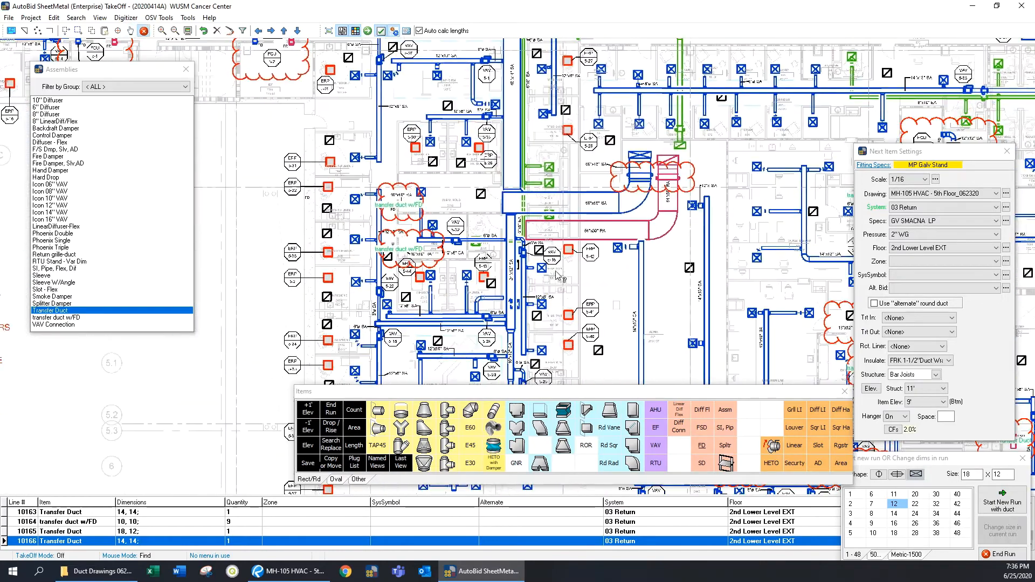
scroll(544, 307, "down", 3)
mouse_move(848, 354)
left_mouse_down()
mouse_move(838, 299)
mouse_move(517, 270)
mouse_move(486, 295)
left_mouse_up()
scroll(617, 264, "up", 1)
left_click_drag(766, 355, 561, 284)
left_click_drag(569, 361, 561, 196)
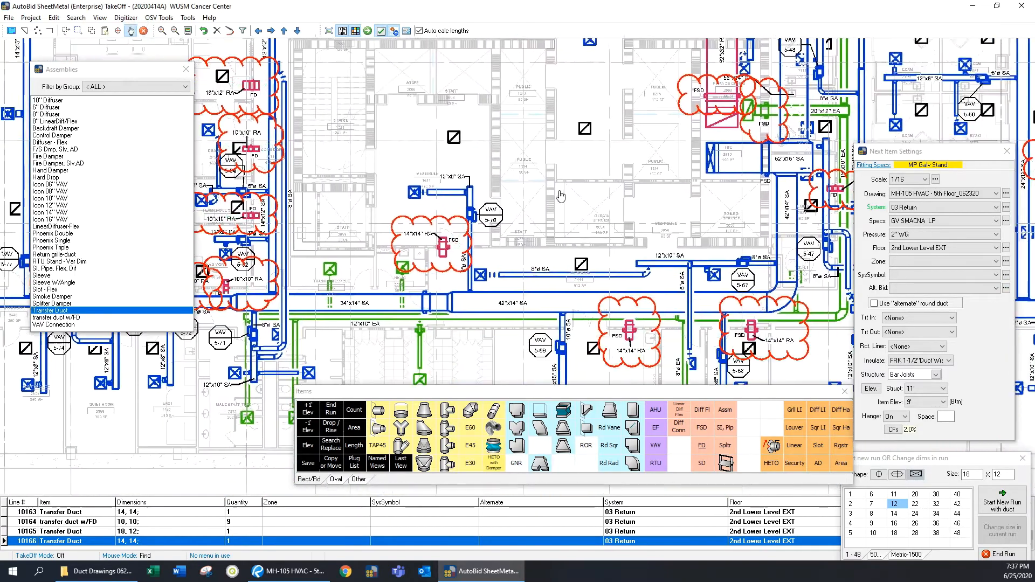
mouse_move(692, 360)
left_mouse_down()
mouse_move(635, 276)
mouse_move(388, 276)
left_mouse_up()
scroll(755, 108, "down", 1)
mouse_move(755, 108)
left_mouse_down()
mouse_move(714, 198)
mouse_move(583, 261)
left_mouse_up()
mouse_move(590, 178)
left_mouse_down()
mouse_move(624, 294)
mouse_move(542, 301)
mouse_move(351, 169)
left_mouse_up()
mouse_move(677, 372)
left_mouse_down()
mouse_move(651, 243)
mouse_move(654, 359)
mouse_move(650, 260)
left_mouse_up()
scroll(649, 260, "up", 2)
left_click_drag(714, 59, 610, 346)
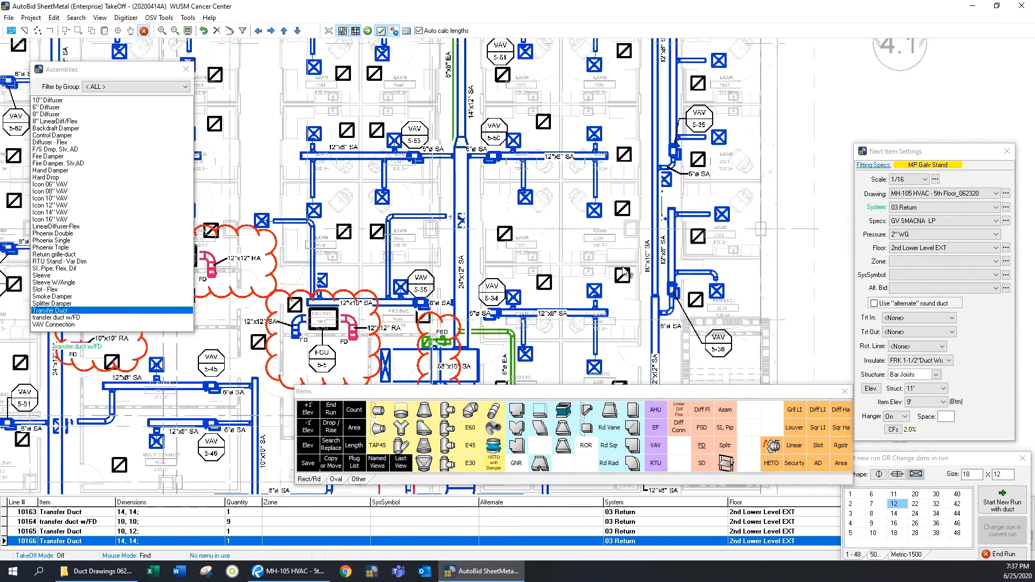
left_click_drag(603, 161, 633, 272)
scroll(633, 272, "down", 2)
left_click_drag(603, 226, 593, 319)
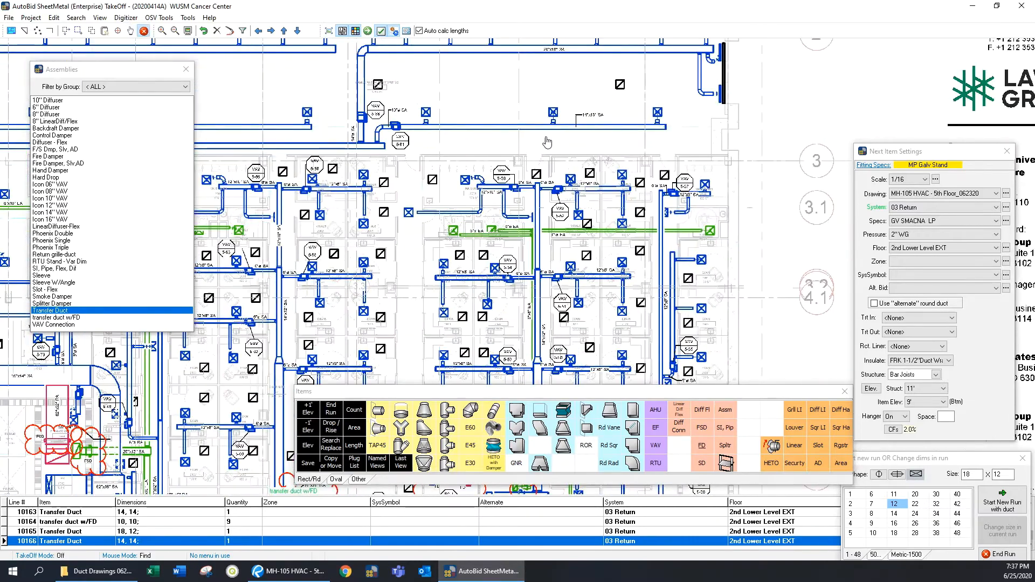
left_click_drag(547, 142, 584, 285)
left_click(185, 70)
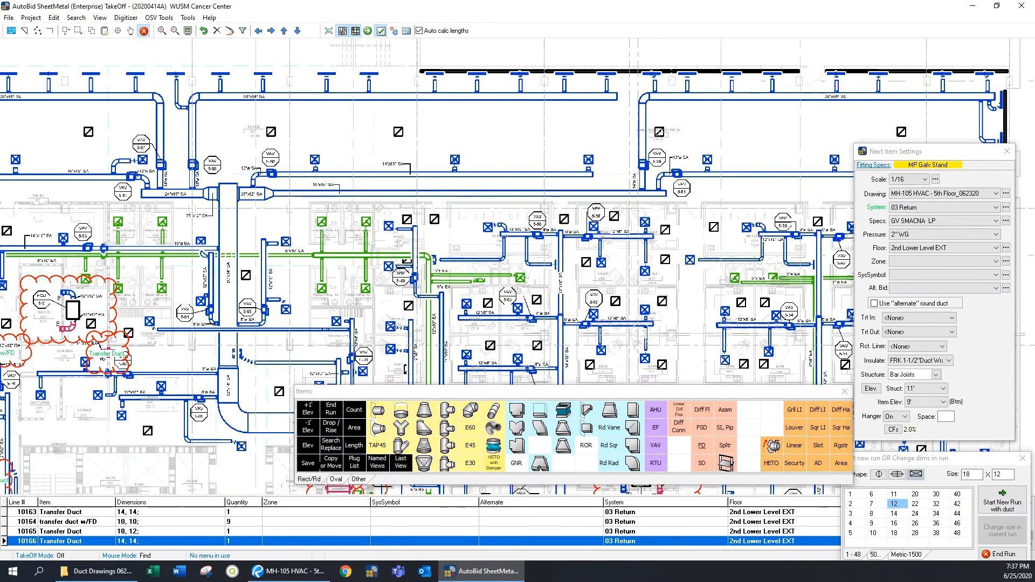
Start a new return run with a 14 x 14 Flex Connector at the RA outlet of FCU 5-3
left_click_drag(379, 295, 518, 263)
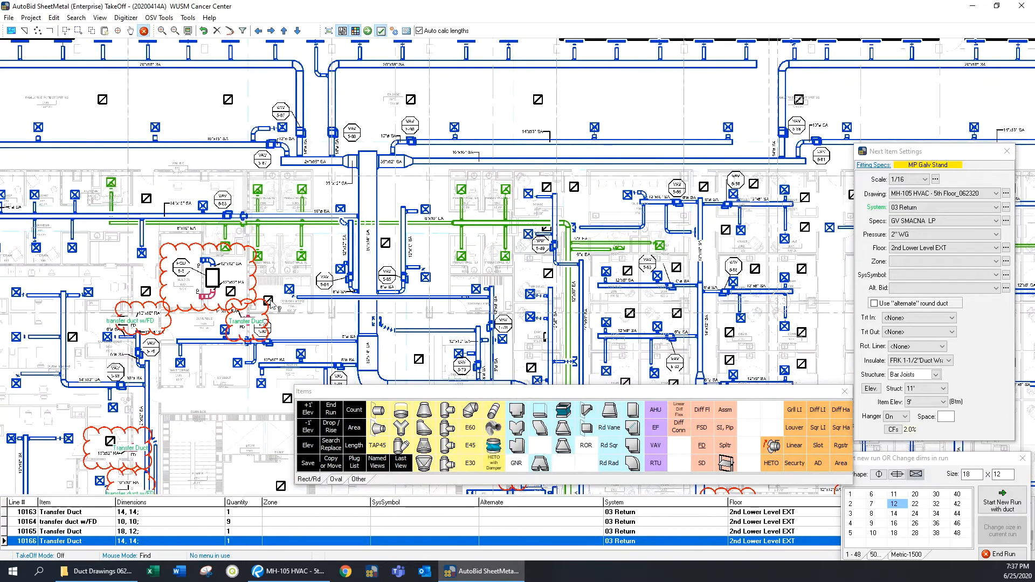
scroll(271, 306, "up", 5)
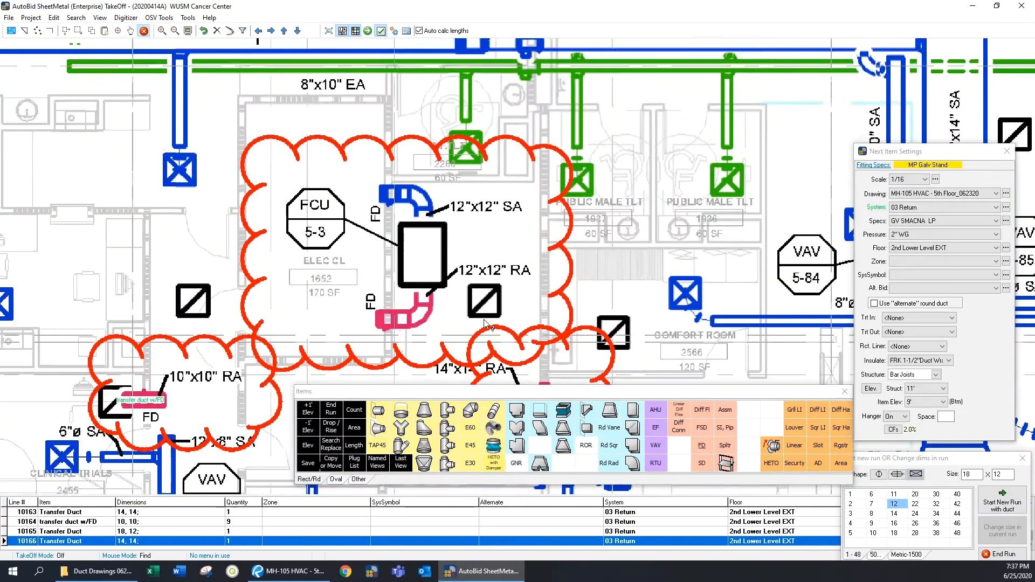
scroll(484, 319, "up", 1)
left_click_drag(600, 292, 570, 227)
right_click(605, 160)
left_click(635, 197)
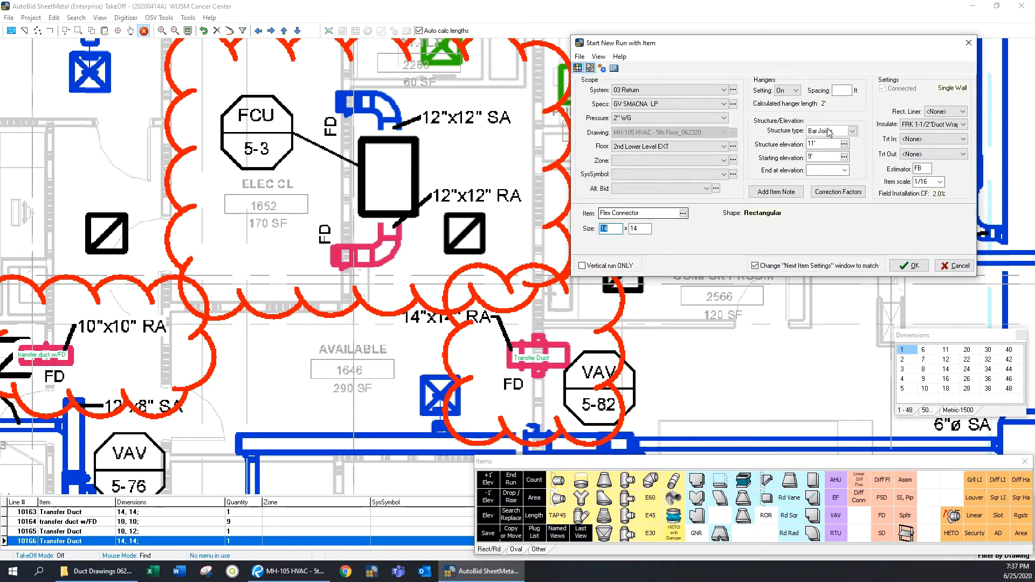
left_click(913, 266)
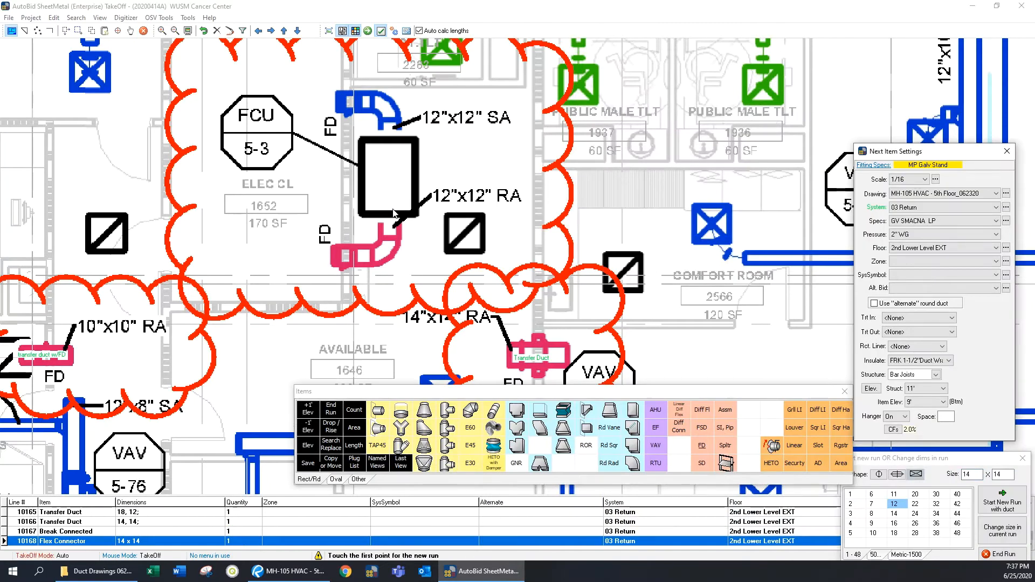
left_click(393, 212)
left_click(392, 220)
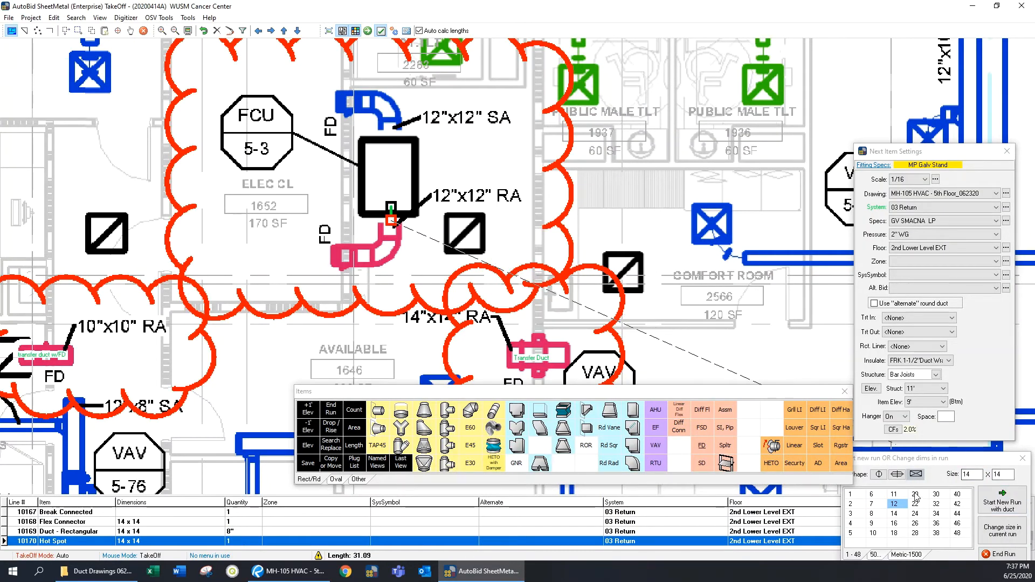
Change the run size to 12 x 12 and route it along the FCU 5-3 RA duct to a Fire Damper, Slv,AD
double_click(895, 504)
left_click(1012, 531)
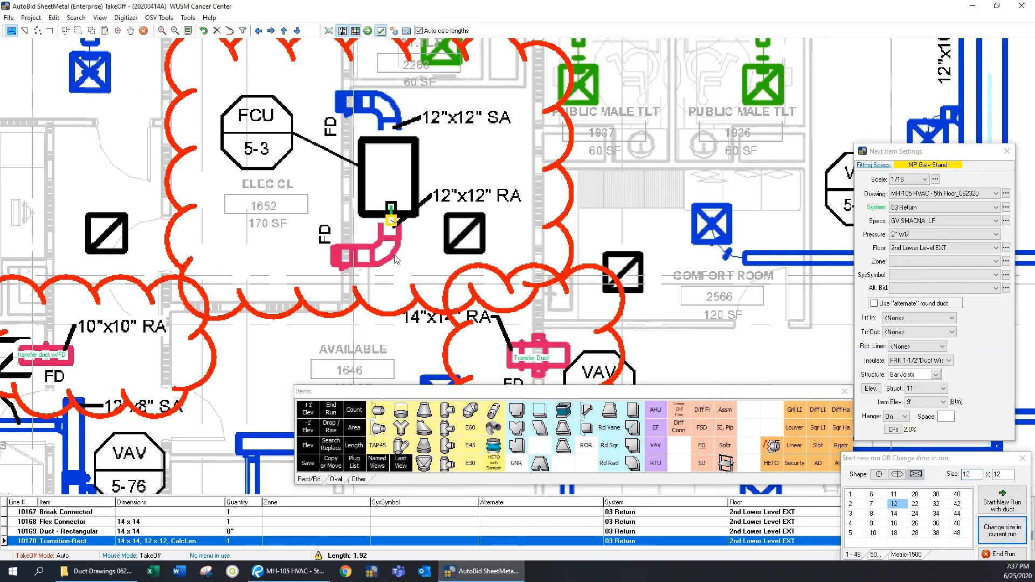
left_click(391, 253)
left_click(352, 257)
left_click(701, 444)
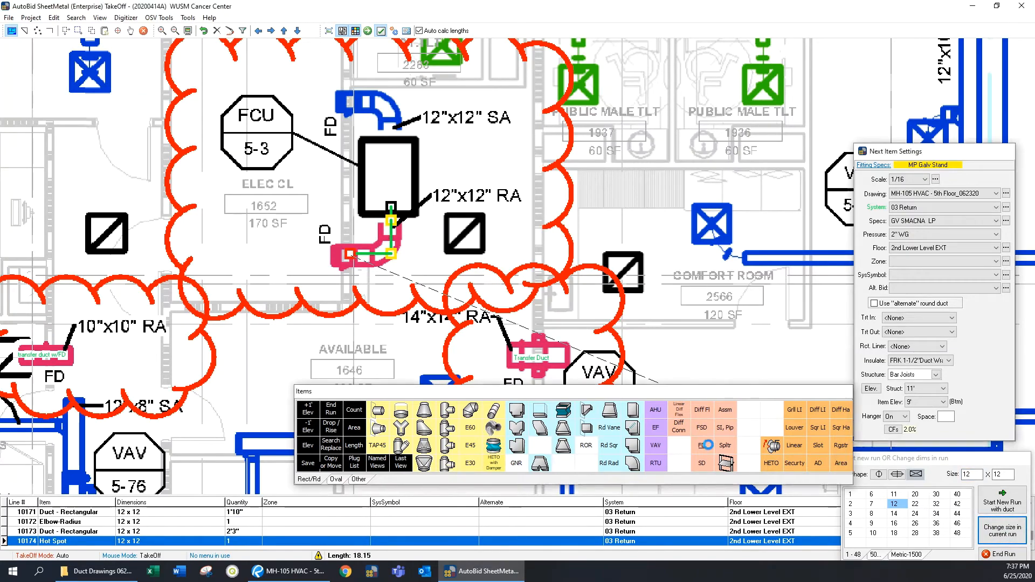
left_click(913, 137)
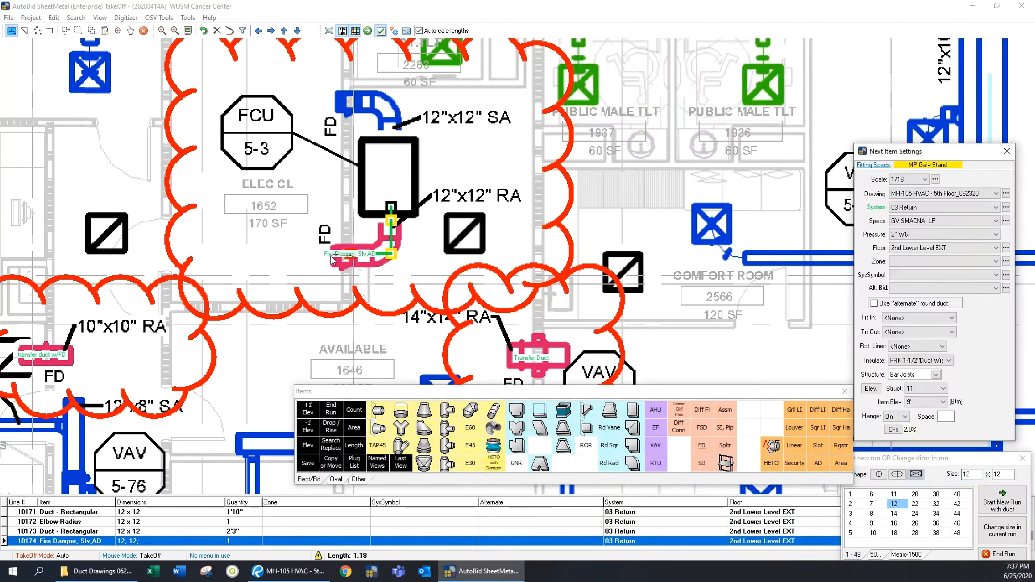
Extend the return run past the fire damper and end it with a 12 x 12 Register Side Wall
left_click(331, 258)
left_click(841, 446)
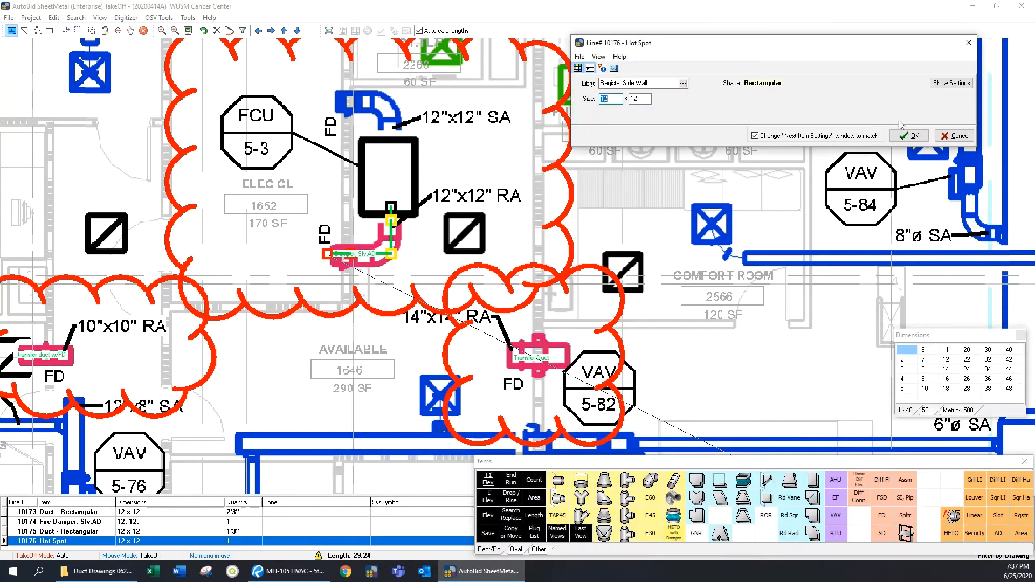
left_click(913, 137)
right_click(482, 189)
left_click(506, 193)
Copy the FCU 5-3 return run, mirrored on the X axis, onto the unit's SA duct
left_click(91, 31)
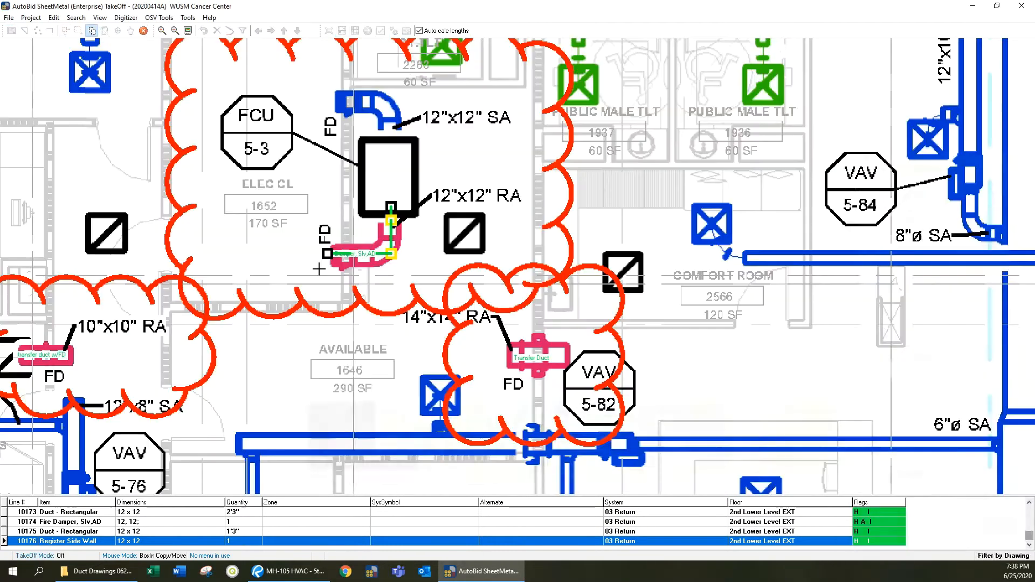
left_click_drag(423, 179, 308, 266)
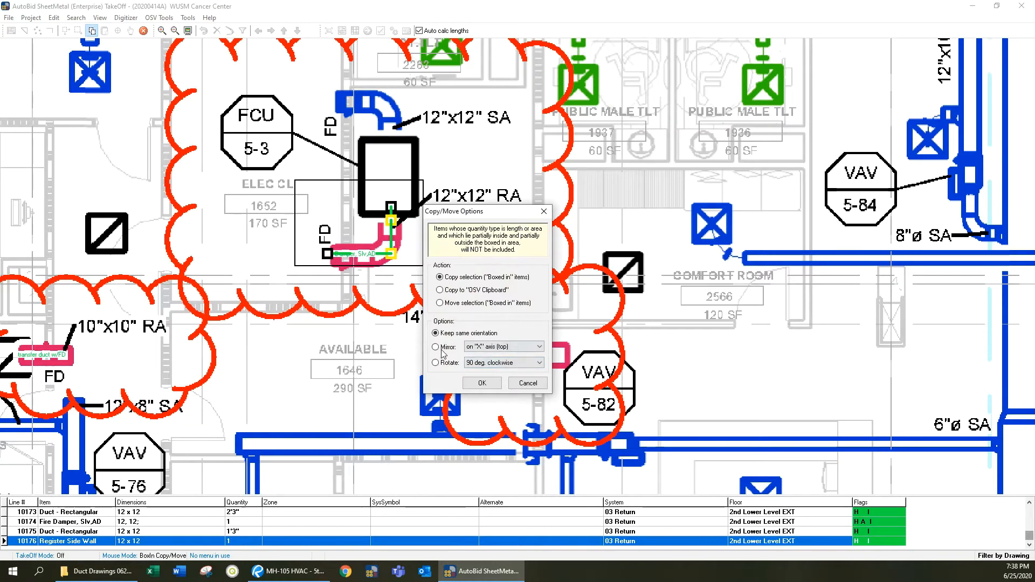
left_click(481, 383)
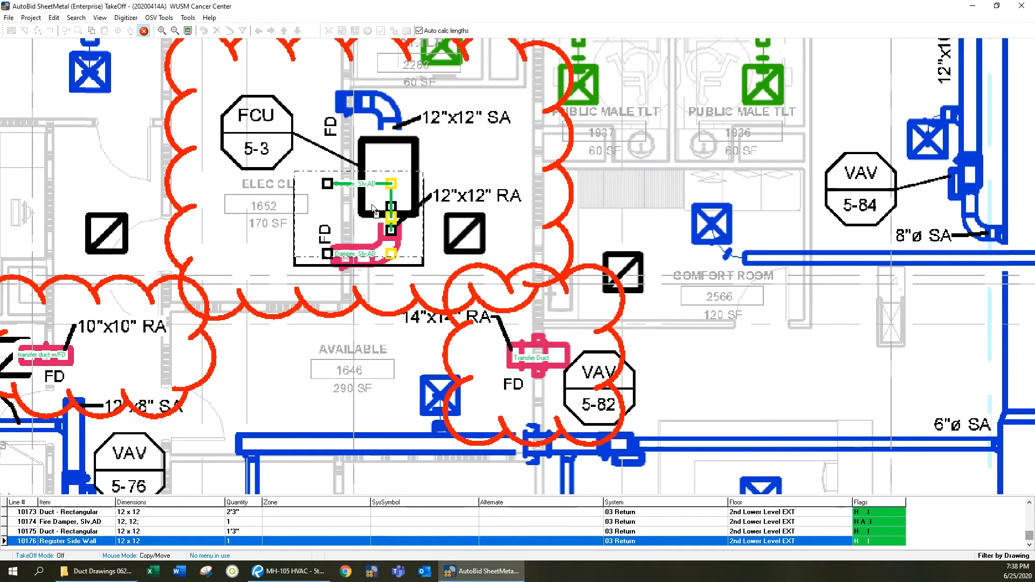
left_click(374, 105)
key("Return")
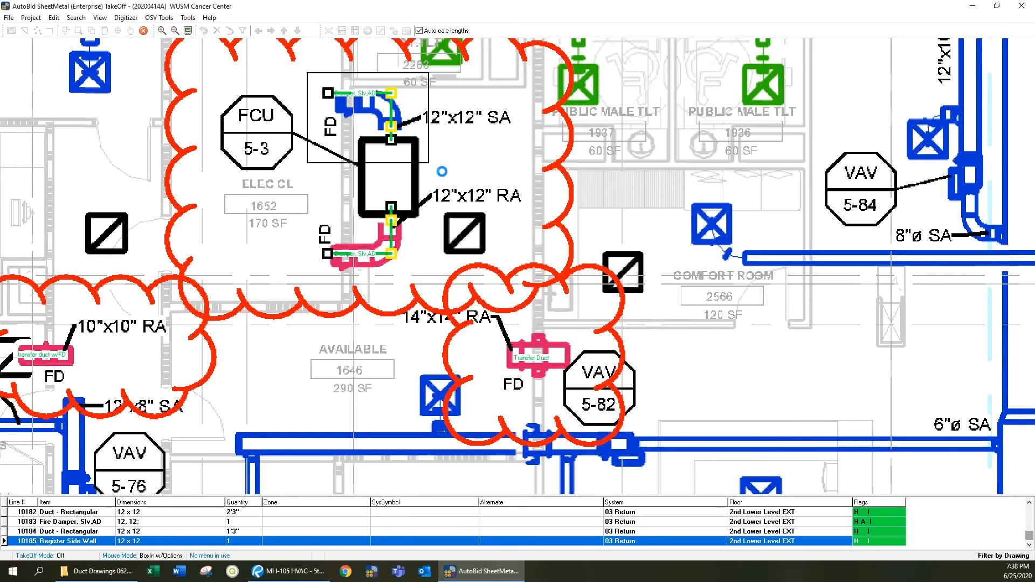
Change the system of the copied run on the FCU 5-3 SA duct to 02 LP Supply
left_click(604, 421)
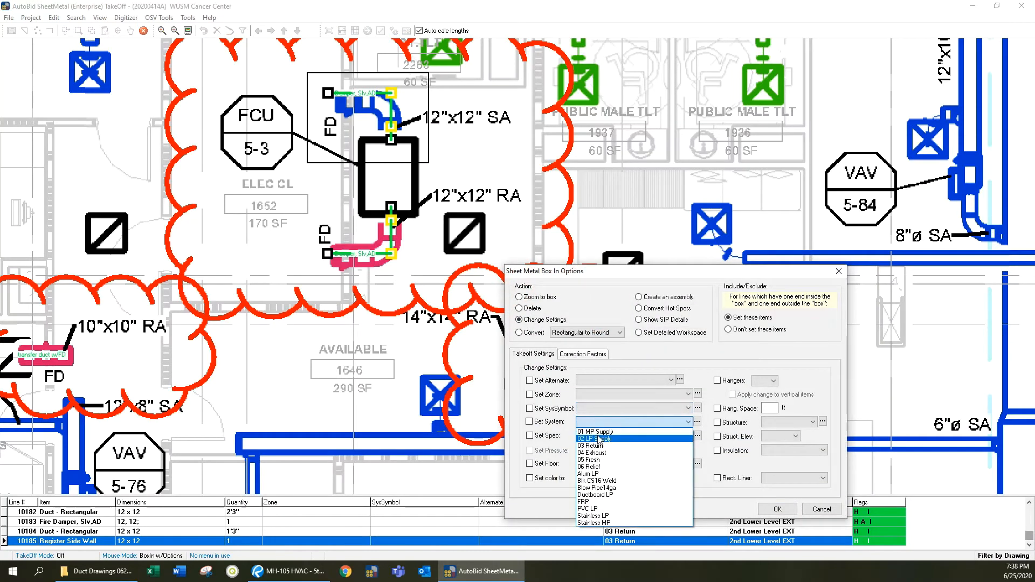
left_click(598, 439)
left_click(495, 313)
left_click(777, 509)
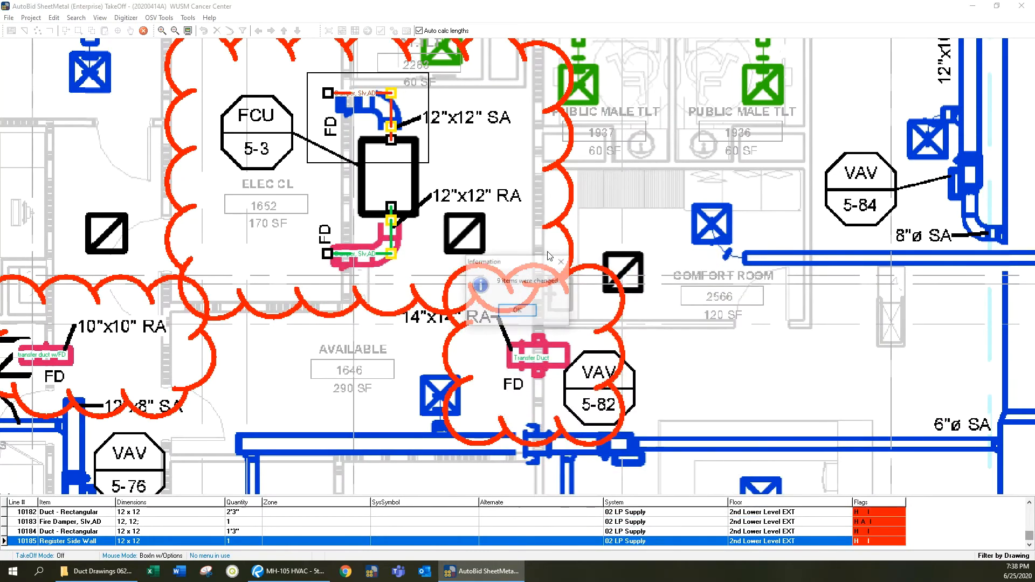
left_click(517, 311)
Copy the FCU 5-3 supply and return runs to FCU 5-1, rotated to put supply on the left and registers below the unit
scroll(558, 232, "down", 3)
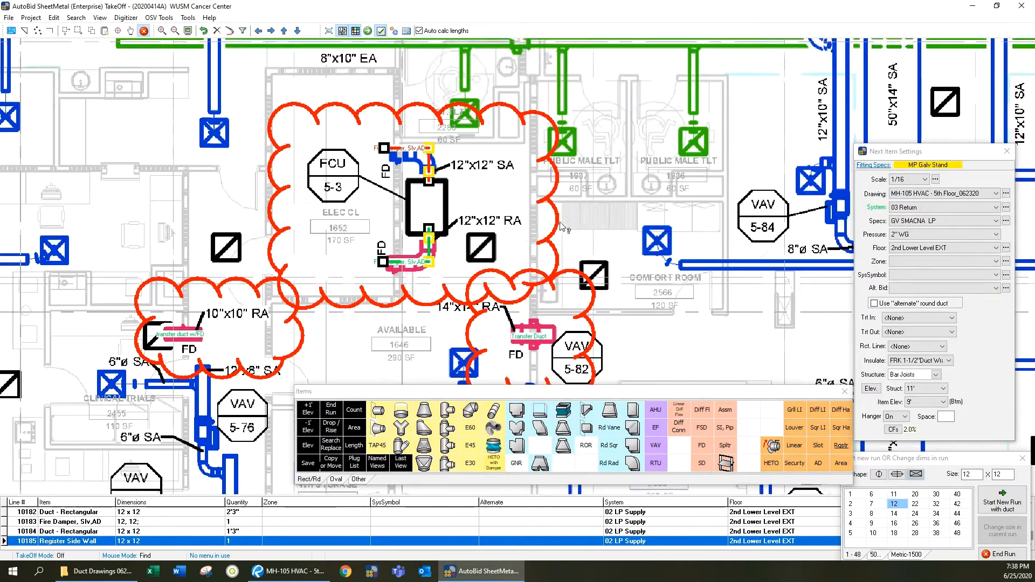
scroll(566, 232, "down", 2)
left_click_drag(605, 252, 432, 247)
scroll(501, 269, "down", 4)
mouse_move(534, 270)
left_mouse_down()
mouse_move(297, 212)
mouse_move(667, 190)
left_mouse_up()
mouse_move(353, 225)
left_mouse_down()
mouse_move(440, 237)
mouse_move(475, 324)
mouse_move(496, 336)
mouse_move(456, 258)
left_mouse_up()
scroll(456, 258, "down", 2)
mouse_move(282, 196)
left_mouse_down()
mouse_move(351, 269)
mouse_move(524, 185)
left_mouse_up()
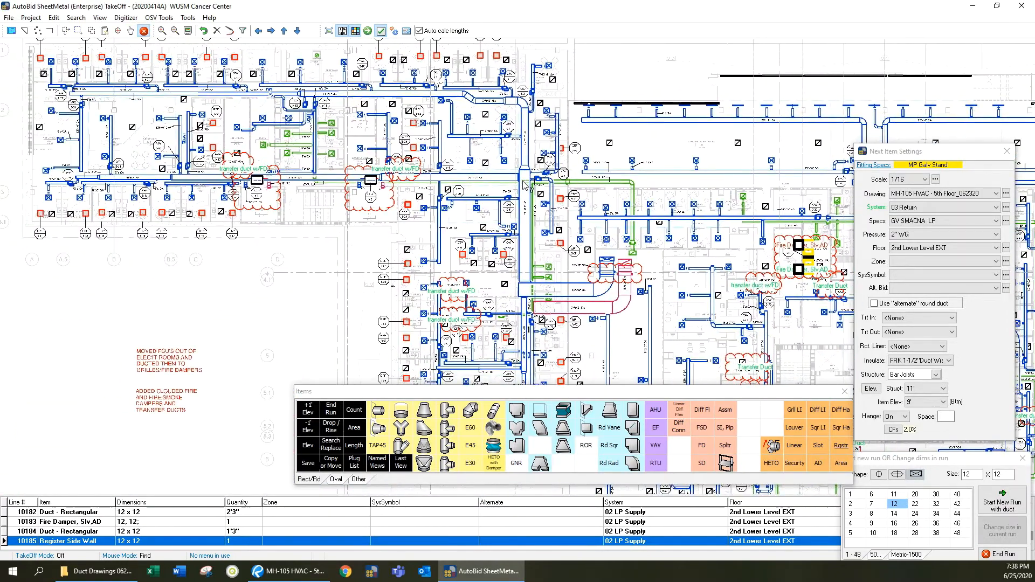
scroll(255, 179, "up", 3)
left_click_drag(390, 50, 220, 54)
scroll(220, 54, "down", 1)
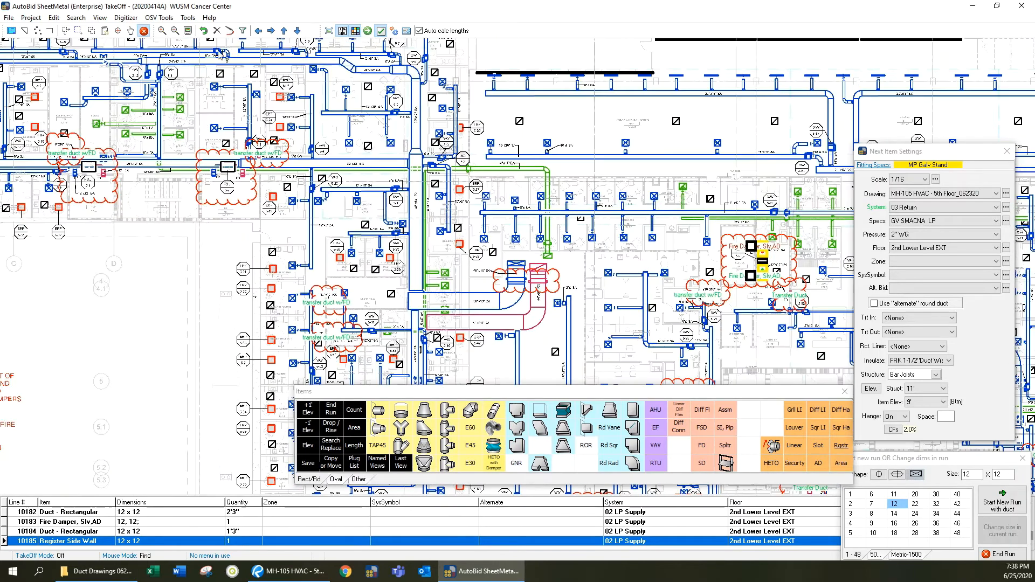
left_click(91, 30)
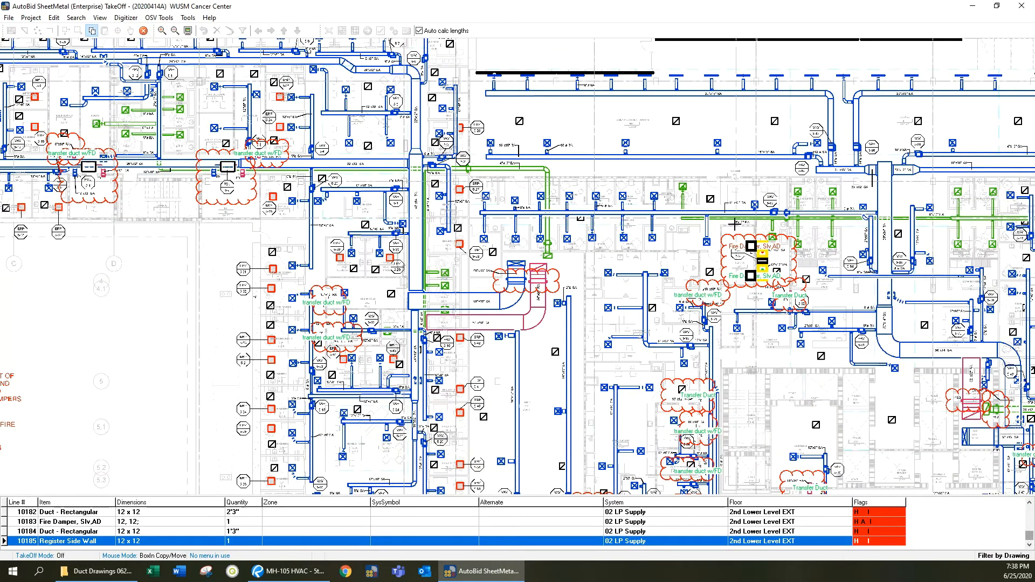
left_click_drag(733, 230, 778, 286)
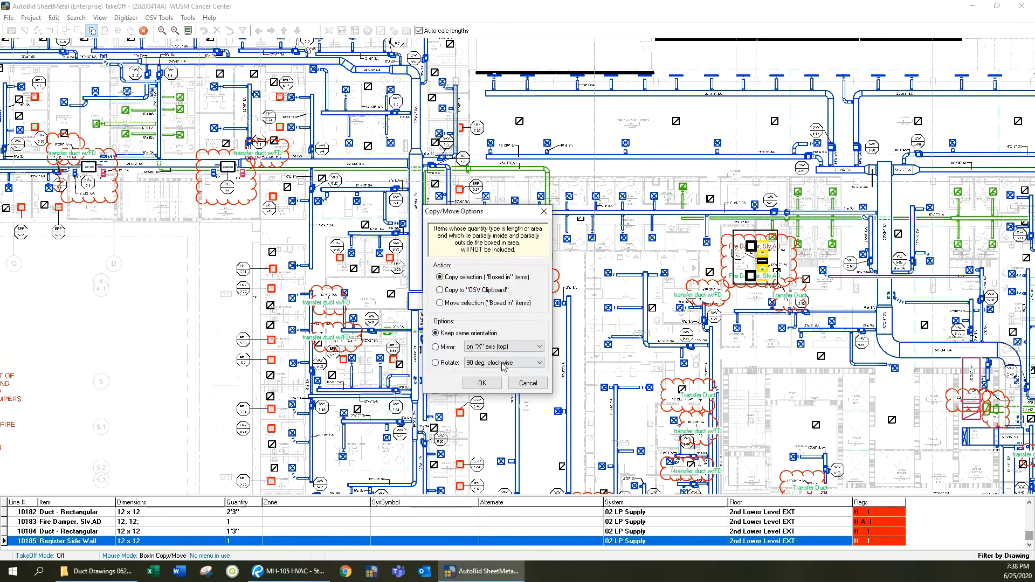
left_click(489, 385)
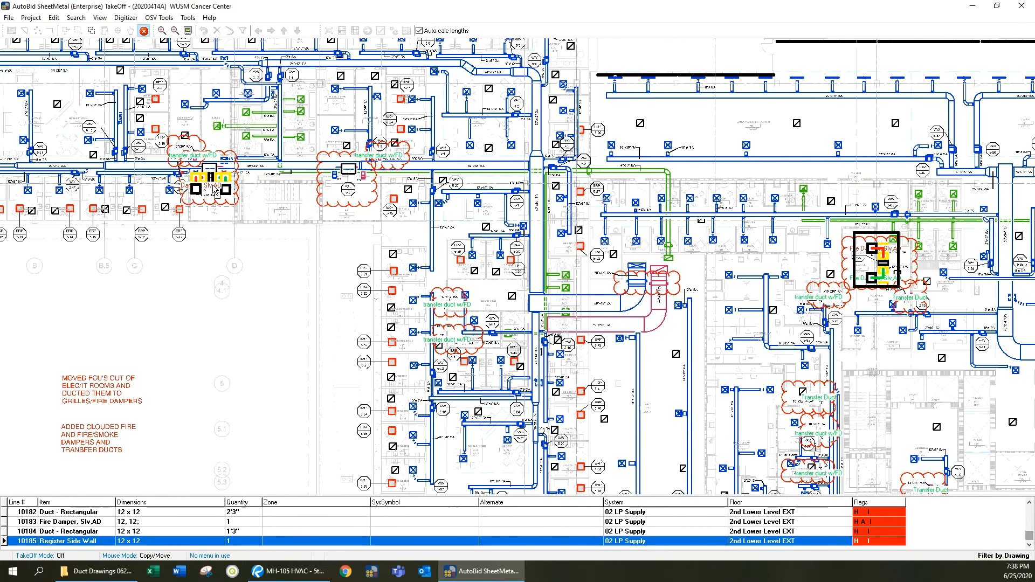
left_click(470, 321)
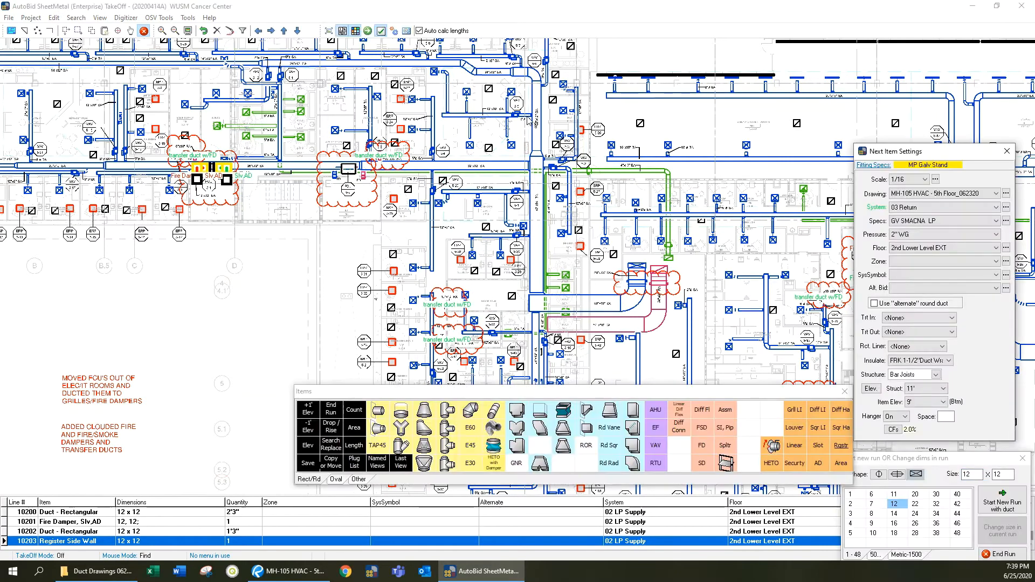
Set the system to 01 MP Supply and count one item each at FCU 5-1 and FCU 5-3
left_click(928, 208)
left_click(918, 217)
right_click(730, 242)
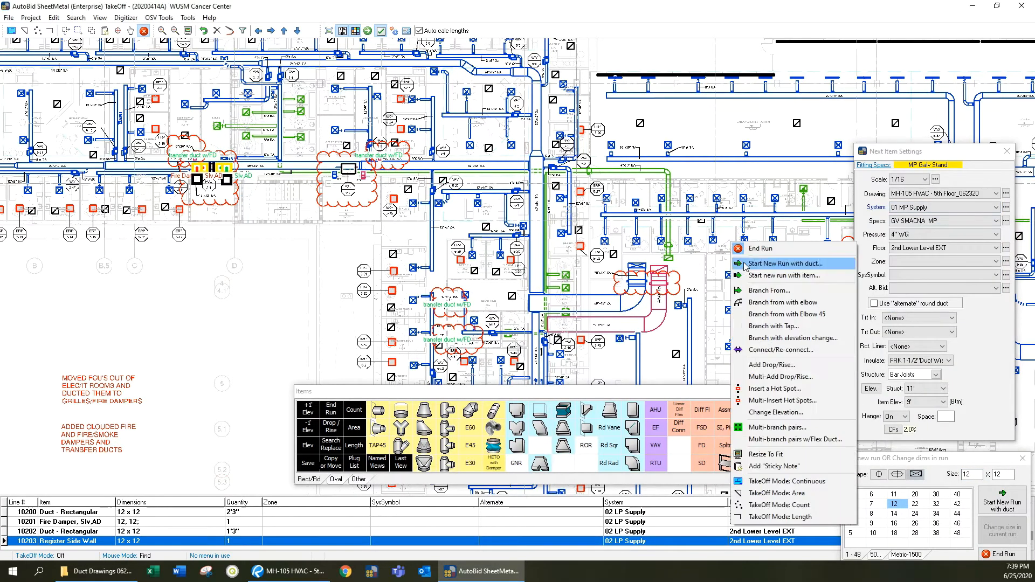
left_click(769, 506)
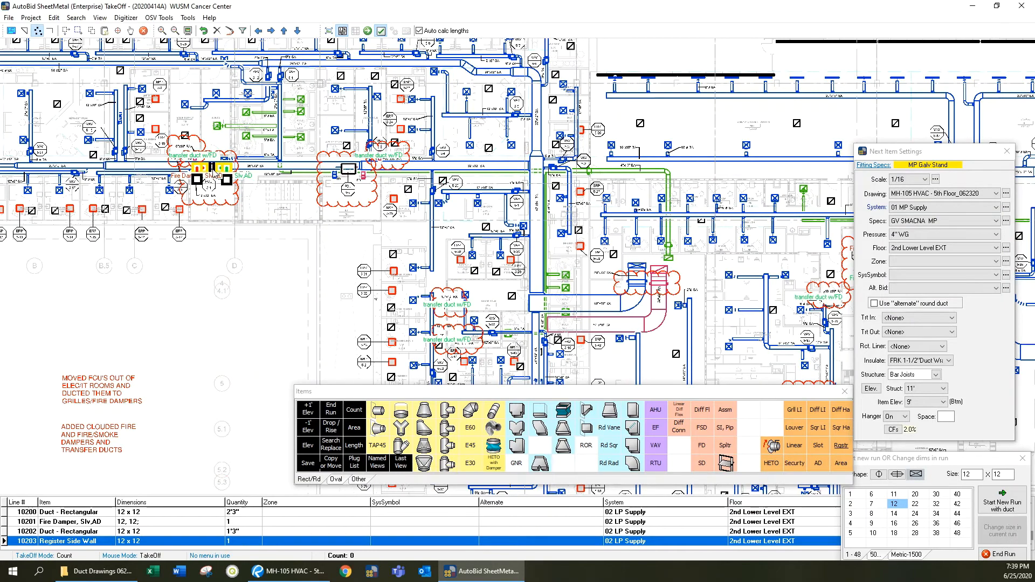
left_click_drag(524, 292, 377, 284)
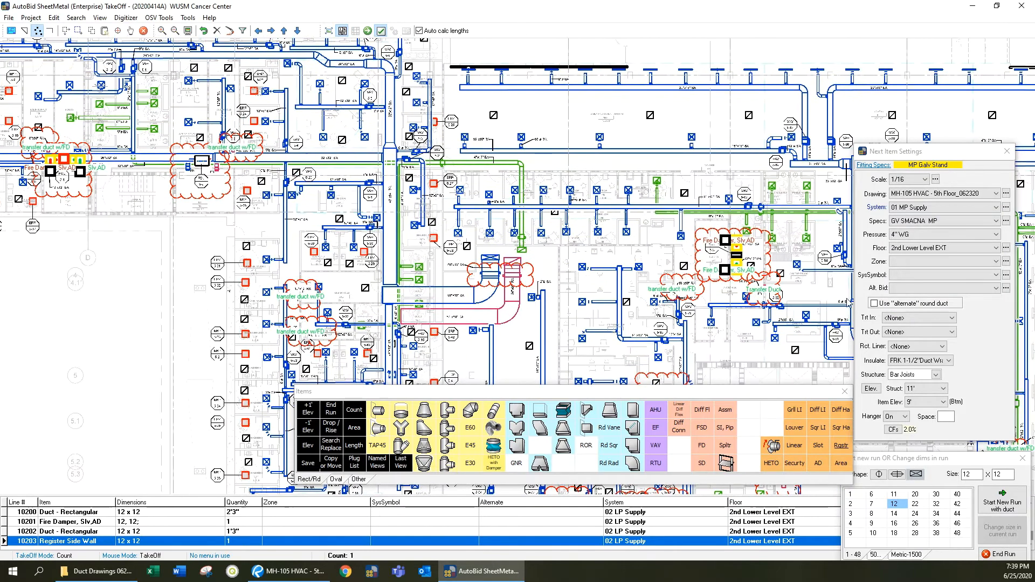
left_click(739, 256)
right_click(499, 198)
left_click(523, 204)
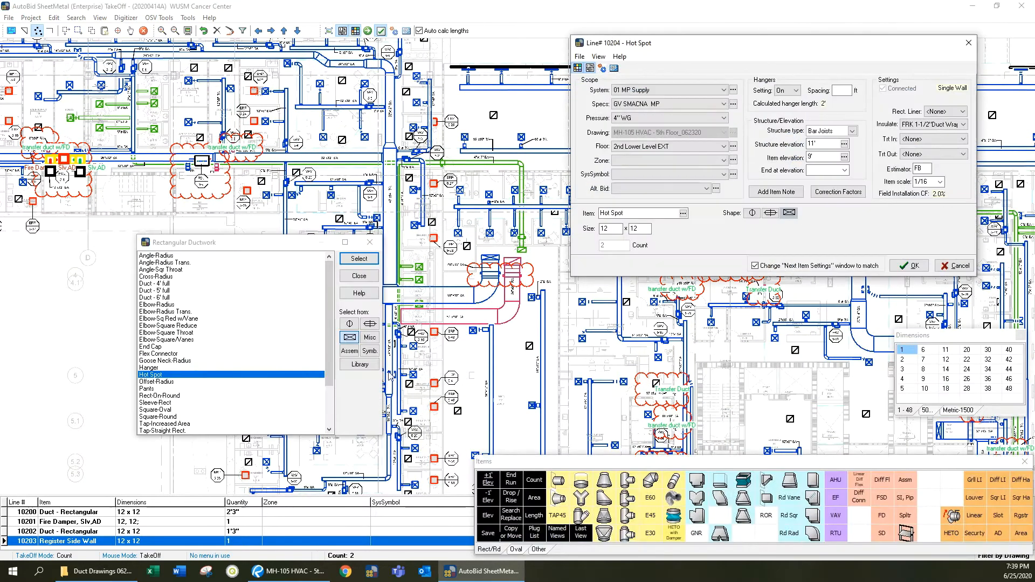
Assign the 600 CFM Susp Fan Coil from the Air Handlers equipment library to the two counted units
left_click(359, 364)
left_click(144, 266)
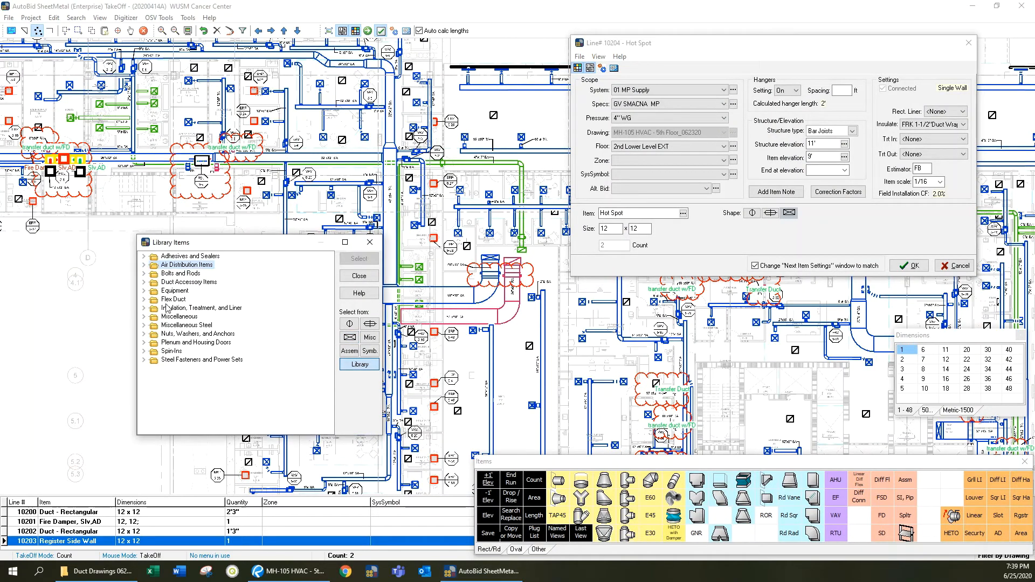
left_click(144, 291)
left_click(155, 308)
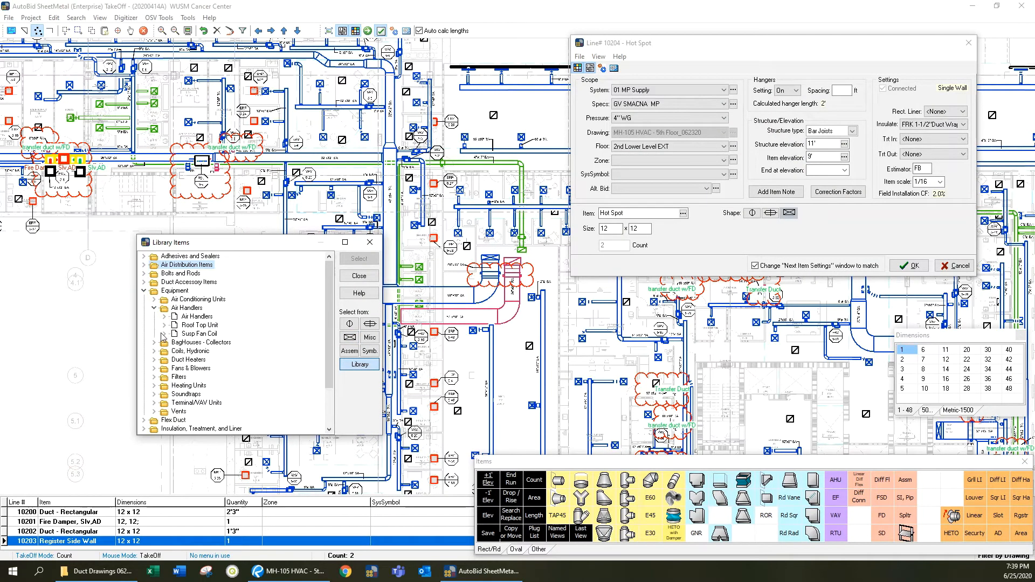
left_click(163, 335)
left_click(201, 369)
left_click(360, 260)
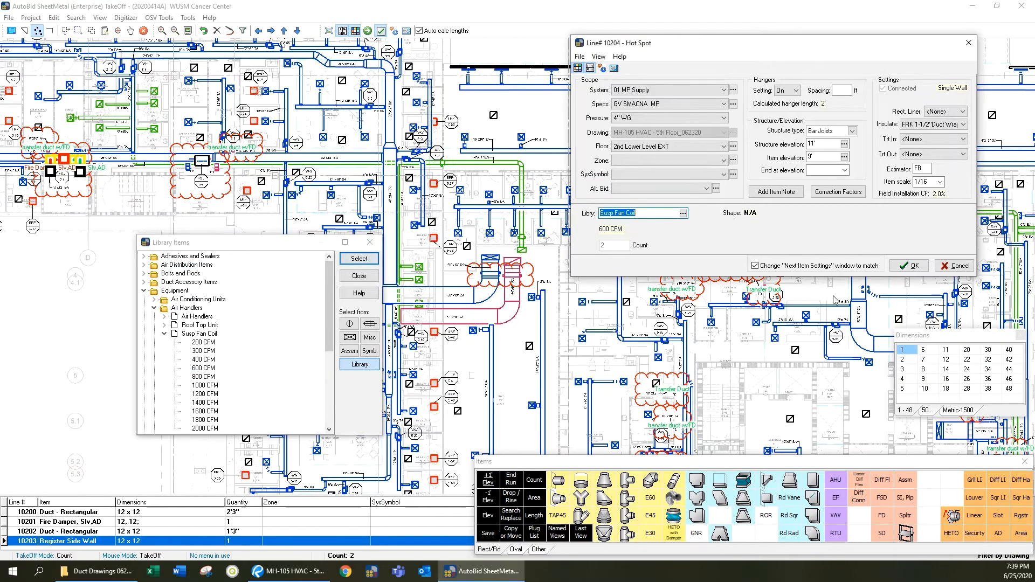
left_click(909, 266)
Copy the fan coil with its supply and return runs from FCU 5-1 to FCU 5-2 in the same orientation
scroll(133, 253, "up", 5)
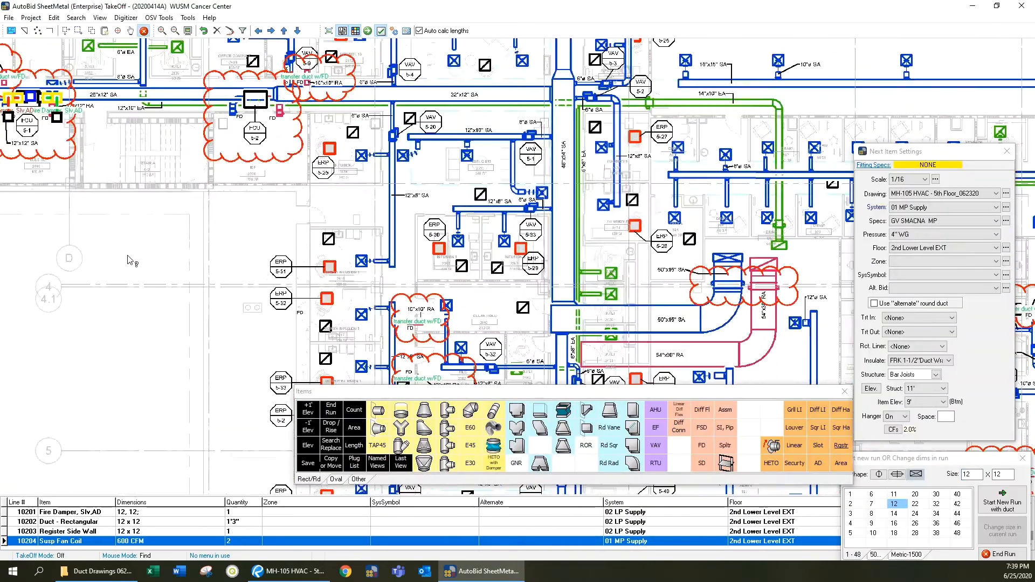
left_click_drag(129, 172, 377, 381)
scroll(378, 381, "up", 1)
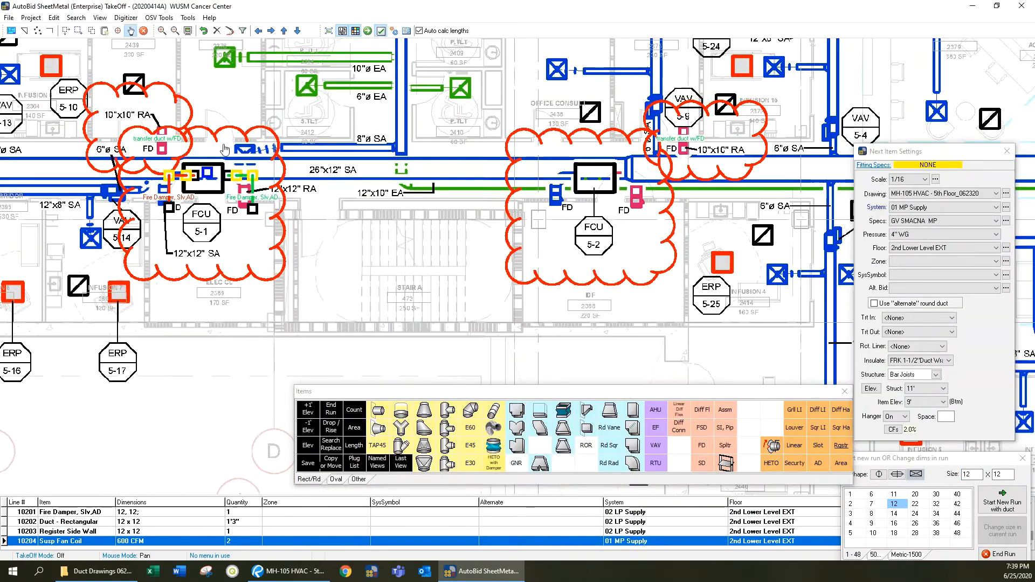
left_click(91, 30)
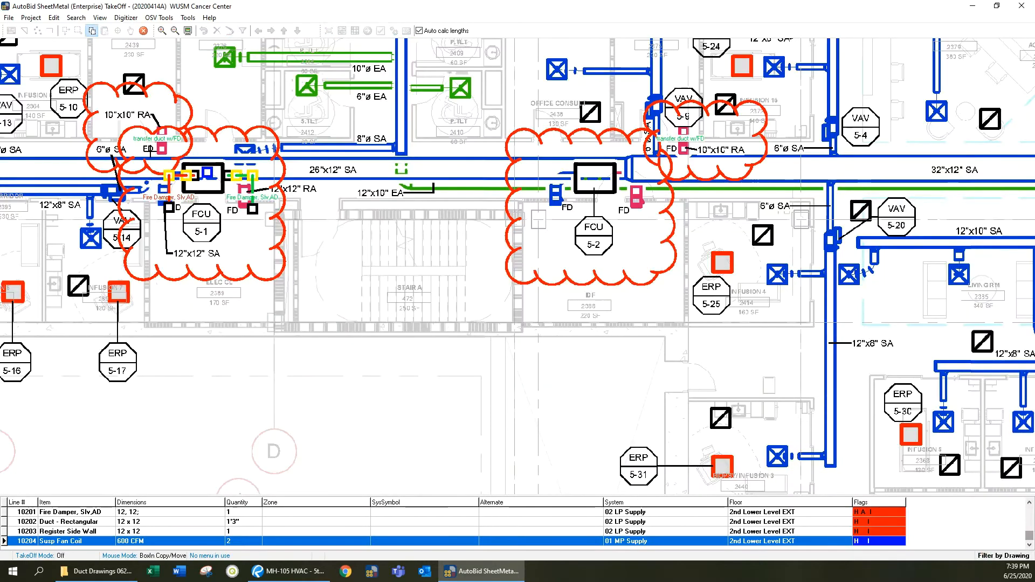
left_click_drag(150, 155, 287, 222)
left_click(482, 382)
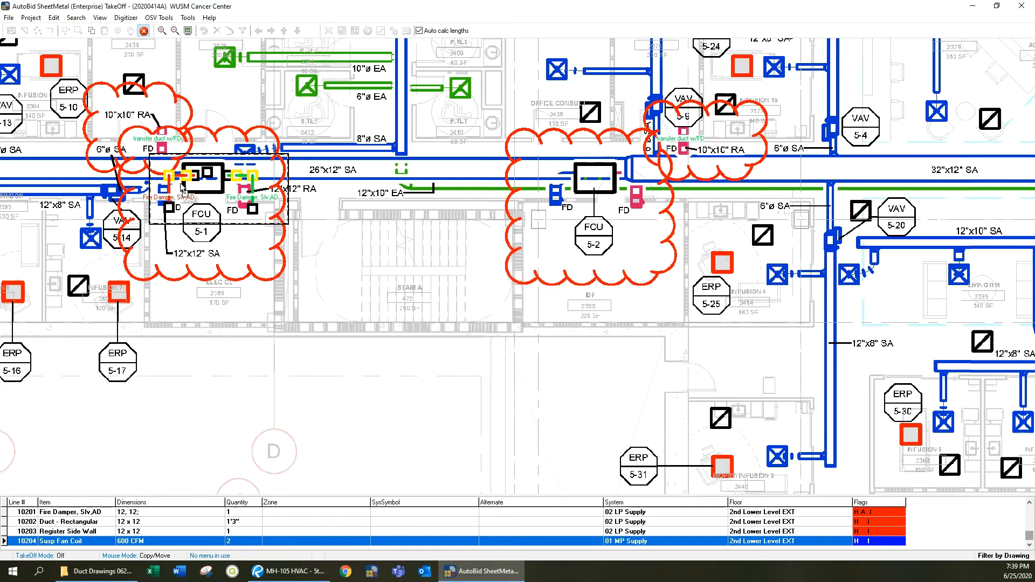
left_click(629, 221)
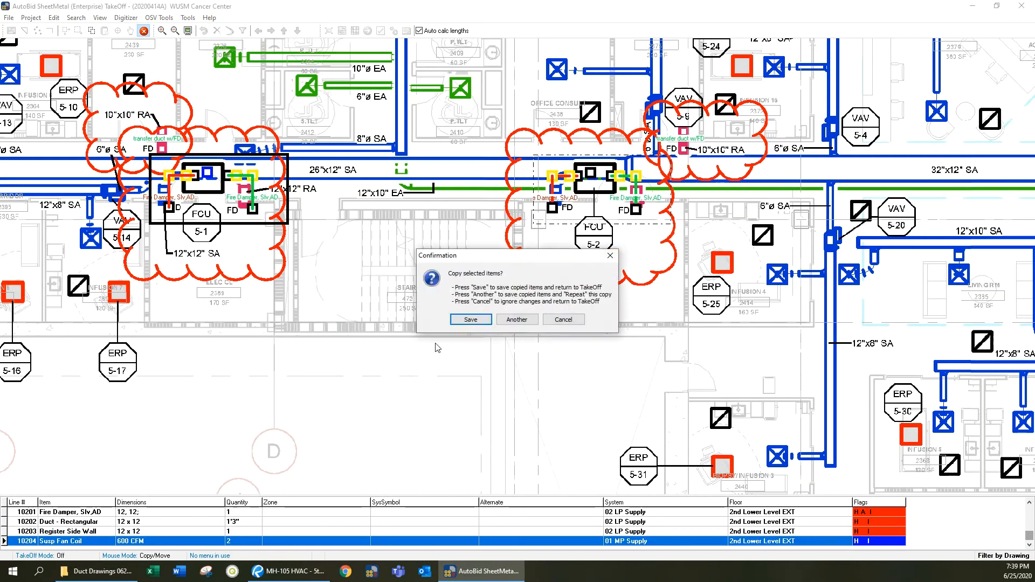
left_click(471, 320)
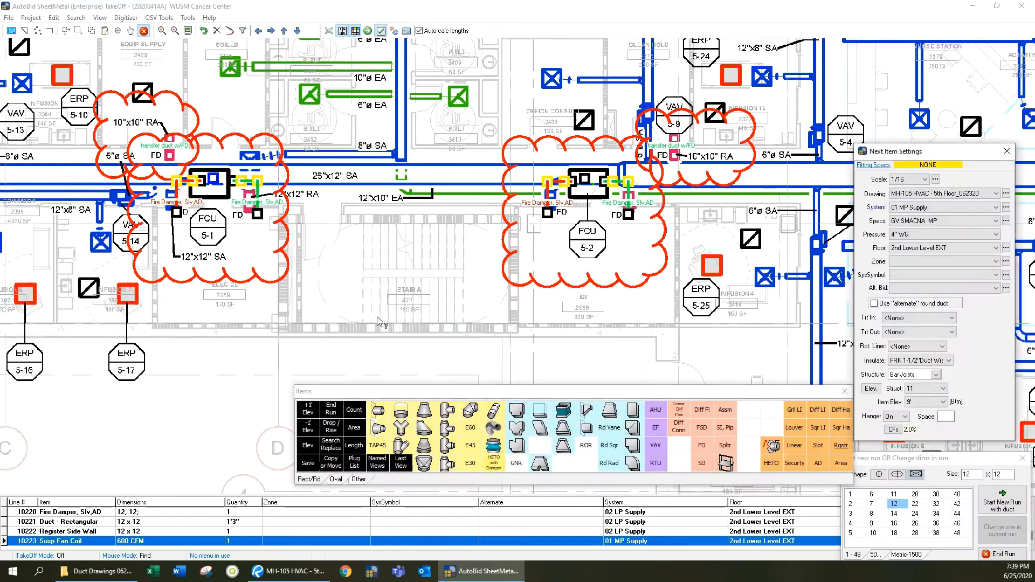
Examine the rest of the floor plan for clouded fan coil units still missing from the takeoff
scroll(457, 355, "down", 3)
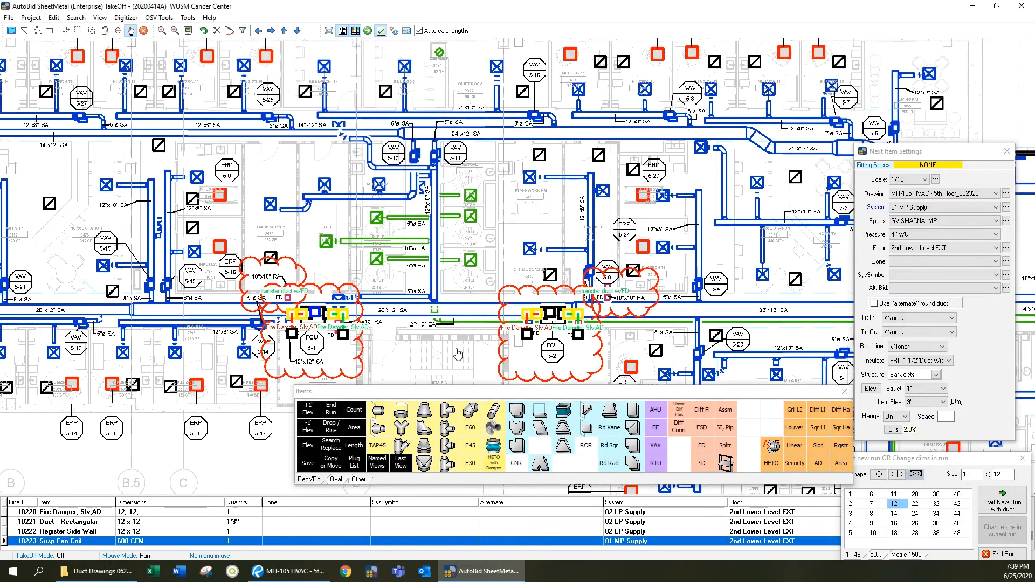
left_click_drag(457, 354, 299, 127)
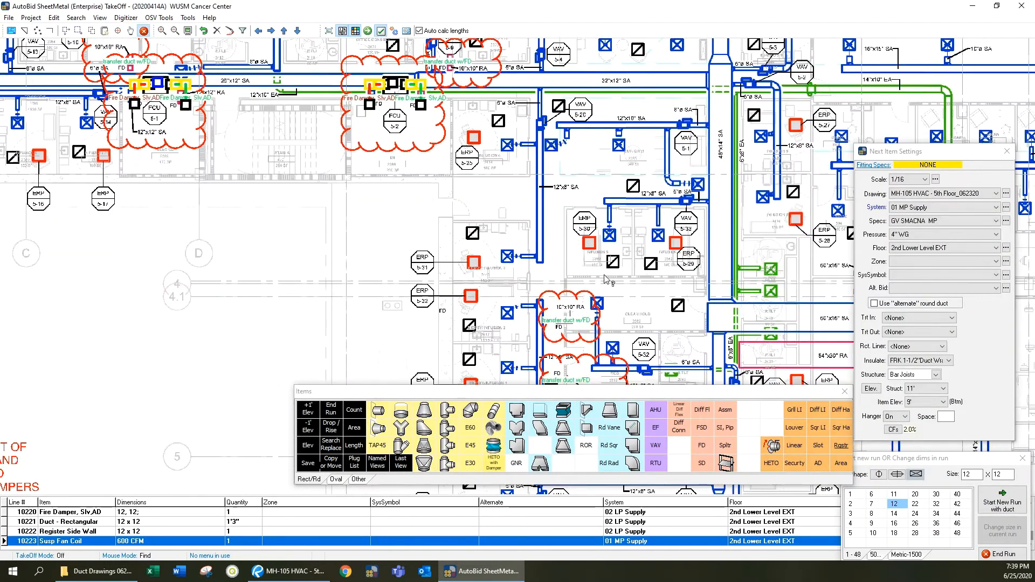
left_click_drag(650, 322, 612, 247)
mouse_move(720, 258)
left_mouse_down()
mouse_move(631, 293)
mouse_move(604, 439)
mouse_move(474, 146)
left_mouse_up()
scroll(630, 294, "down", 1)
left_click_drag(577, 378, 605, 199)
left_click_drag(809, 253, 561, 266)
scroll(561, 267, "down", 1)
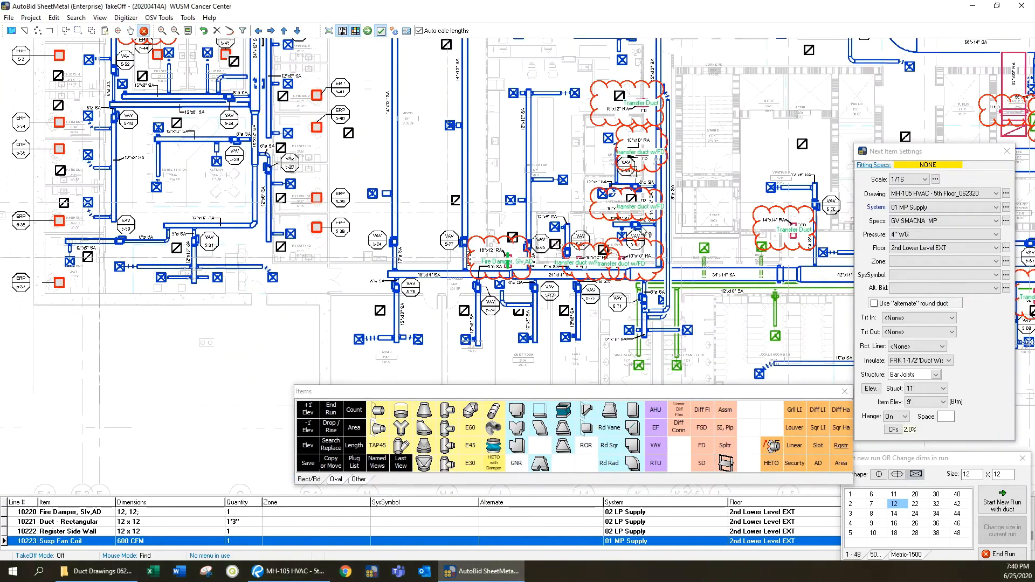
scroll(776, 253, "down", 1)
left_click_drag(782, 256, 485, 256)
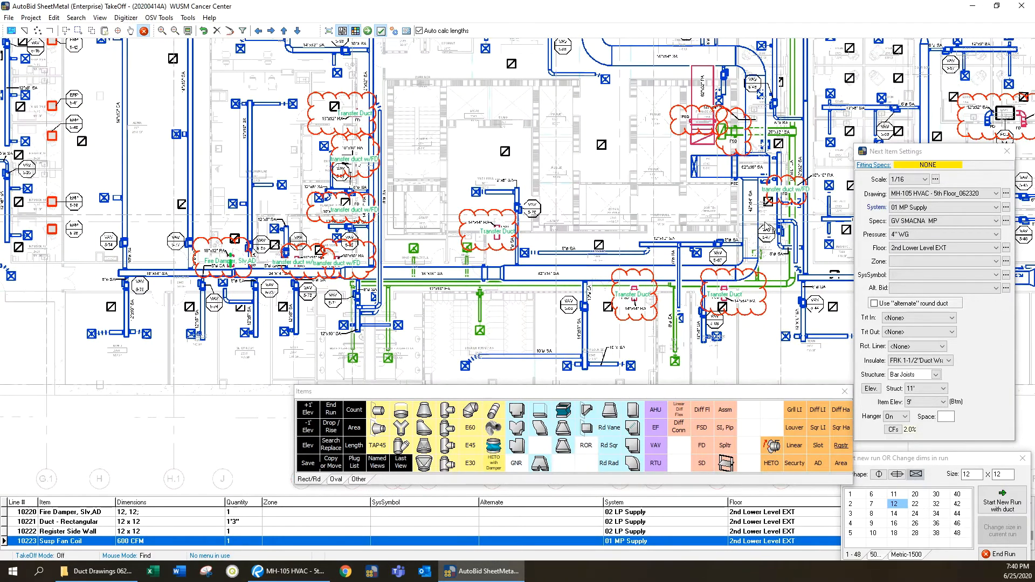
left_click_drag(767, 227, 474, 237)
scroll(625, 224, "down", 2)
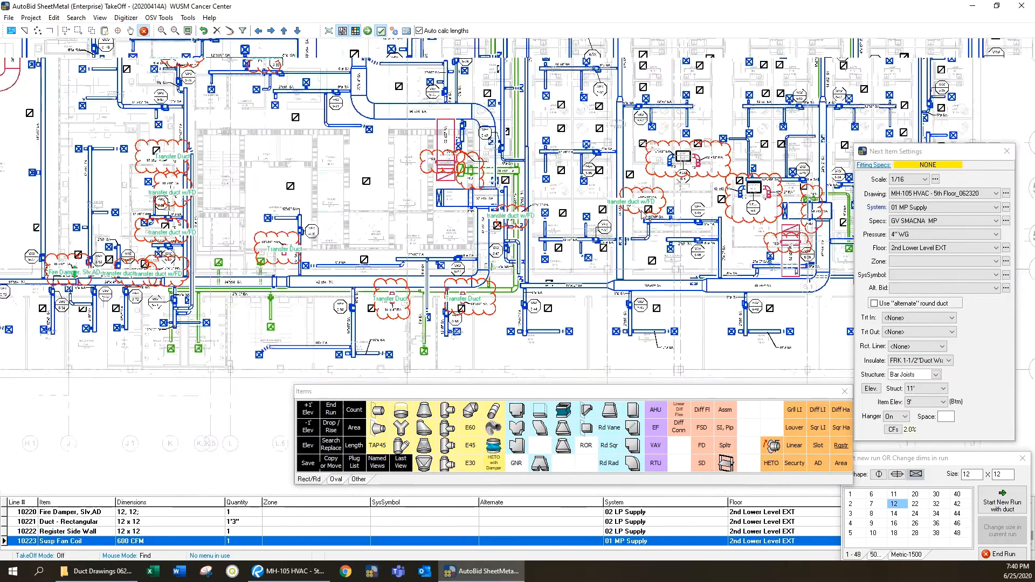
Copy the fan coil with its supply and return runs from FCU 5-3 to FCU 5-5, rotated to match the horizontal layout
scroll(431, 162, "up", 1)
mouse_move(416, 150)
left_mouse_down()
mouse_move(412, 316)
mouse_move(481, 321)
left_mouse_up()
scroll(482, 321, "up", 3)
left_click(92, 31)
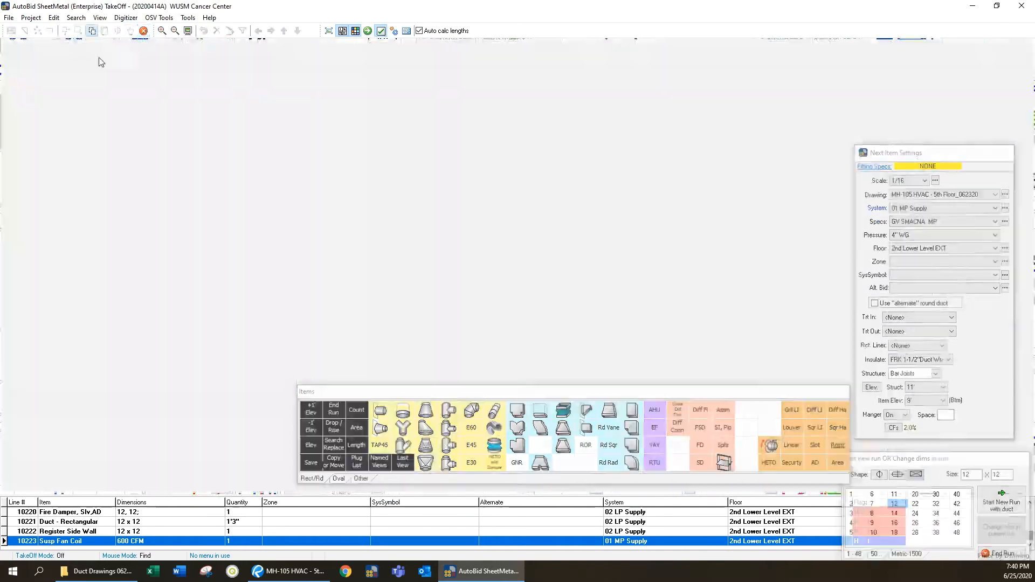
left_click_drag(326, 128, 385, 213)
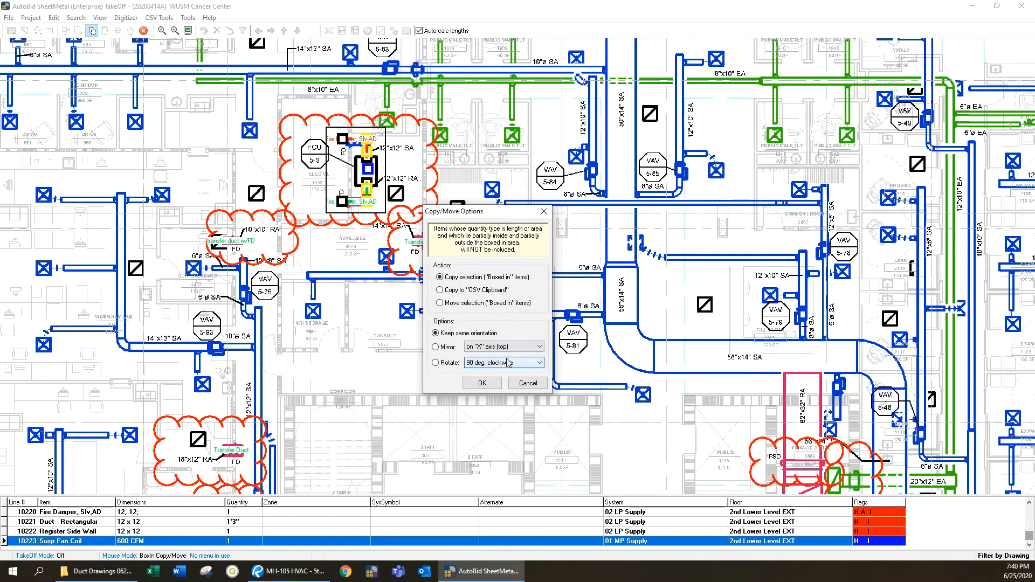
left_click(482, 383)
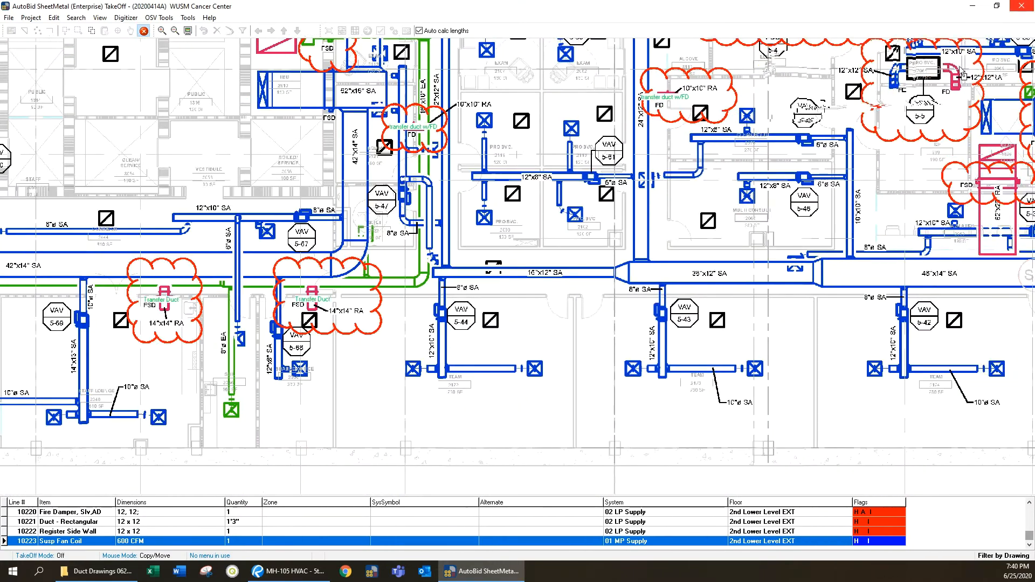
left_click(919, 73)
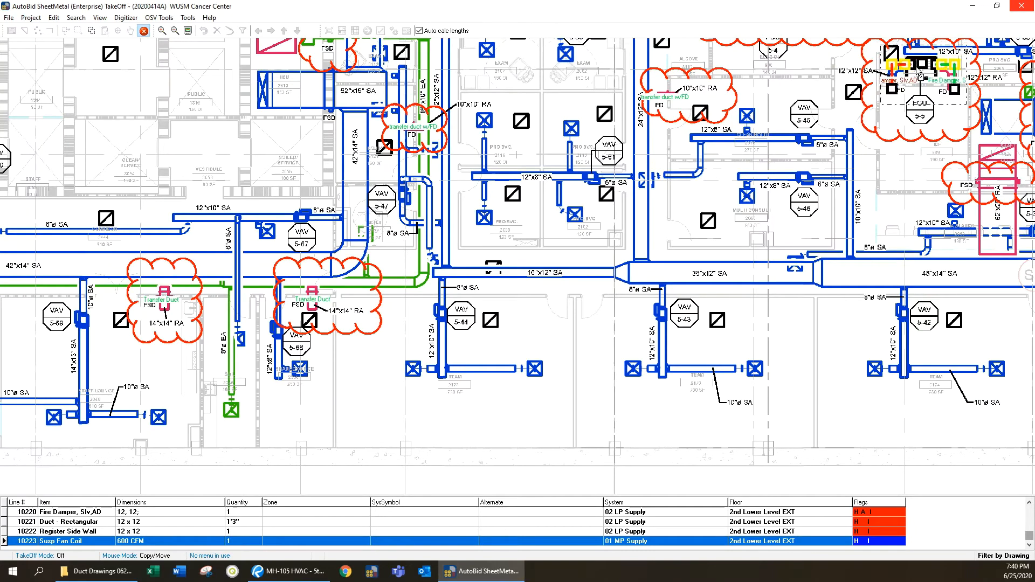
left_click(471, 320)
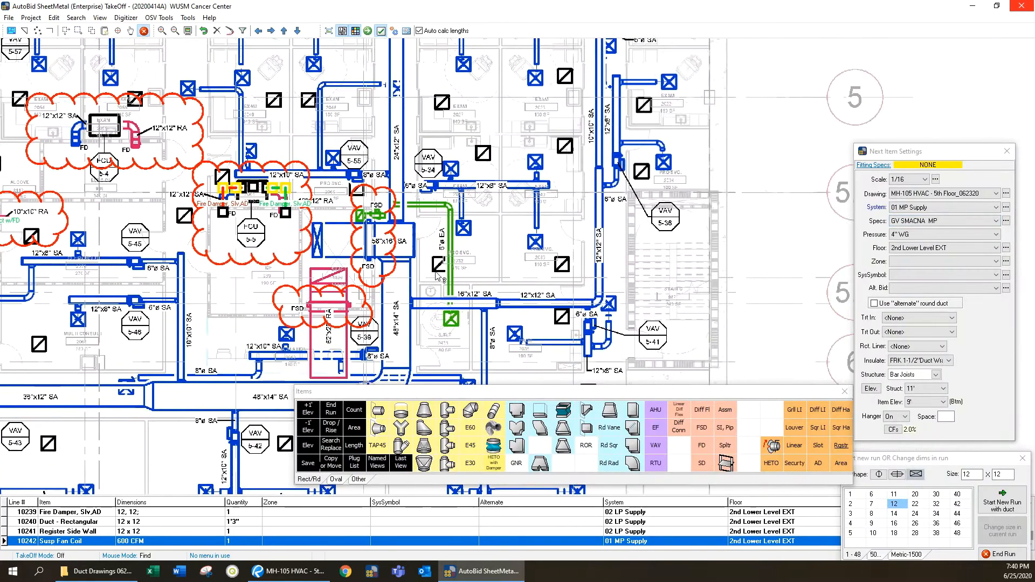
Copy the fan coil with its supply and return runs from FCU 5-5 to FCU 5-4
scroll(415, 261, "down", 2)
scroll(415, 261, "up", 4)
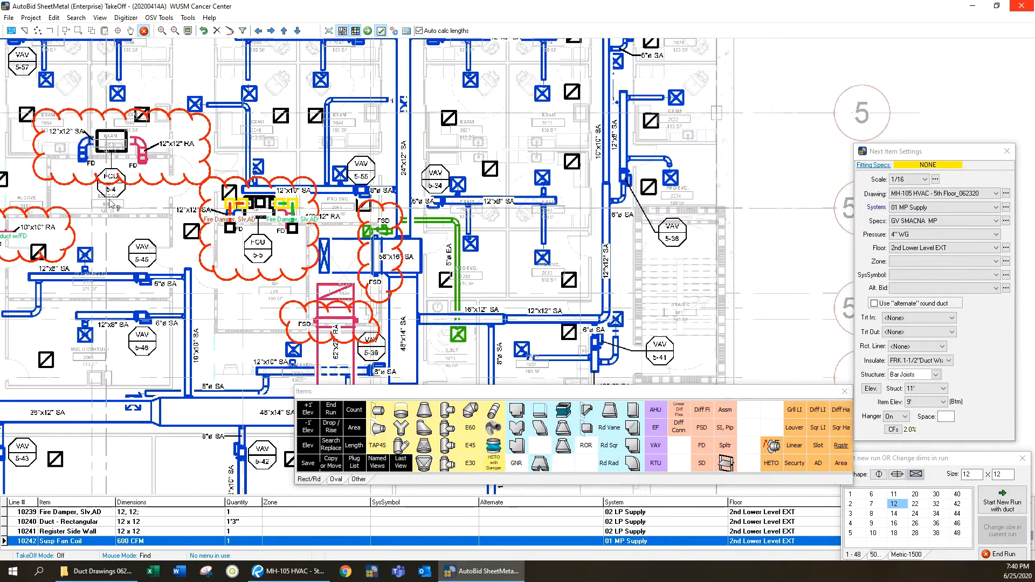
left_click(91, 31)
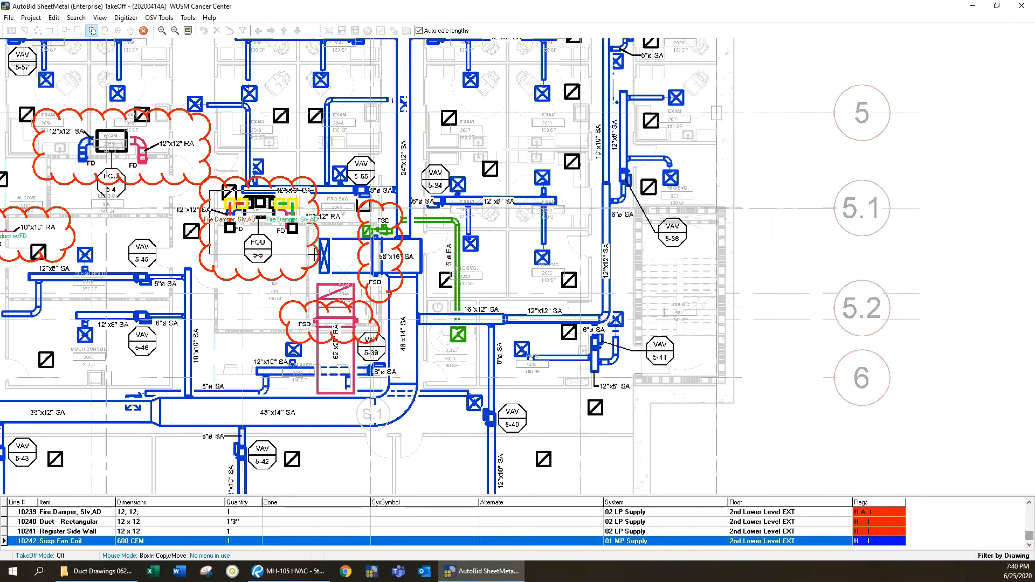
left_click_drag(210, 190, 315, 254)
left_click(480, 384)
left_click_drag(260, 201, 115, 143)
key("Return")
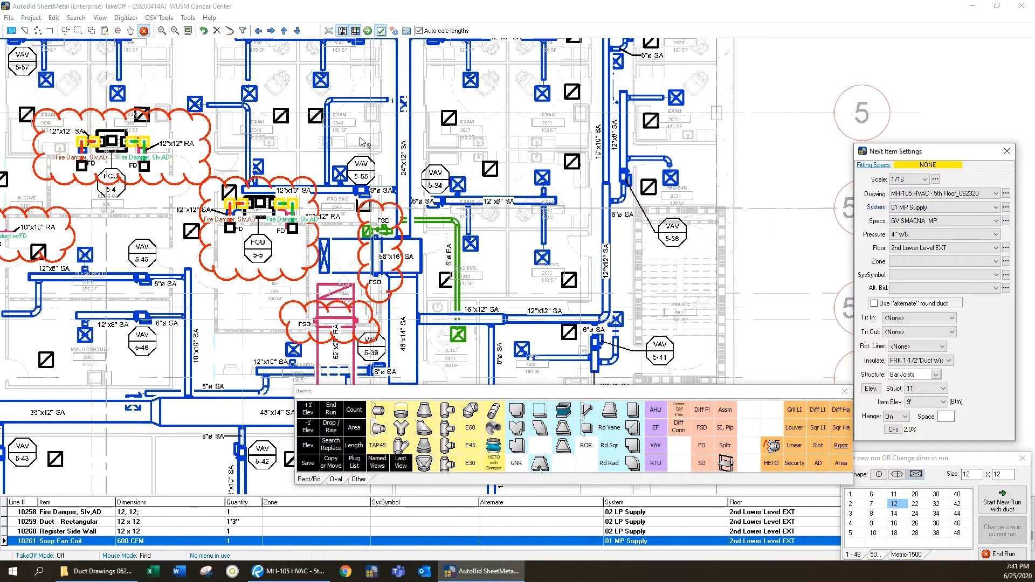
Add a sticky note reading "done" over the clouded fire smoke dampers on the 62"x22" return and 20"x12" exhaust ducts
mouse_move(346, 123)
left_mouse_down()
mouse_move(475, 444)
mouse_move(363, 243)
mouse_move(361, 388)
mouse_move(526, 192)
left_mouse_up()
scroll(372, 357, "down", 1)
left_click_drag(299, 446, 375, 286)
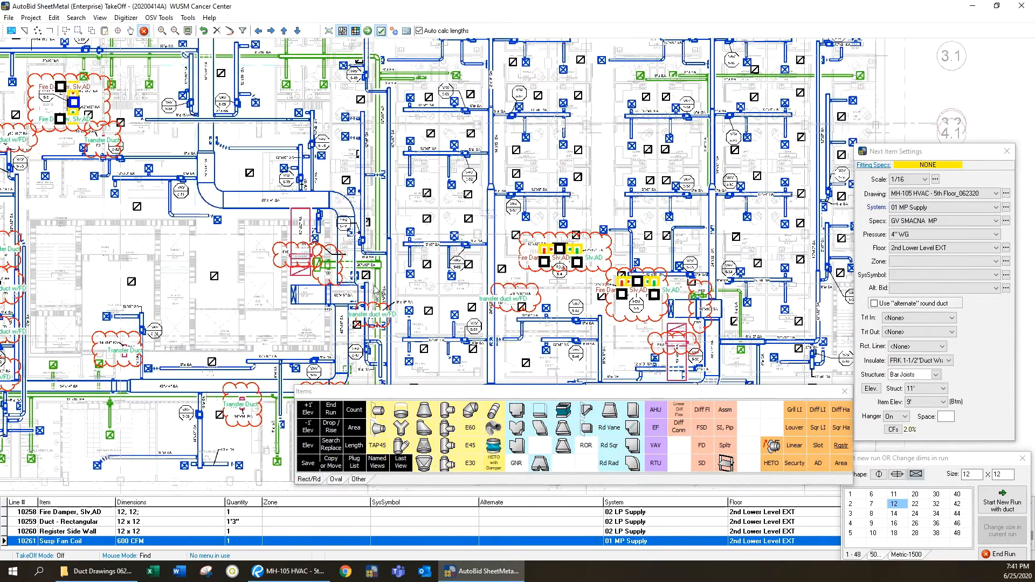
scroll(253, 296, "up", 1)
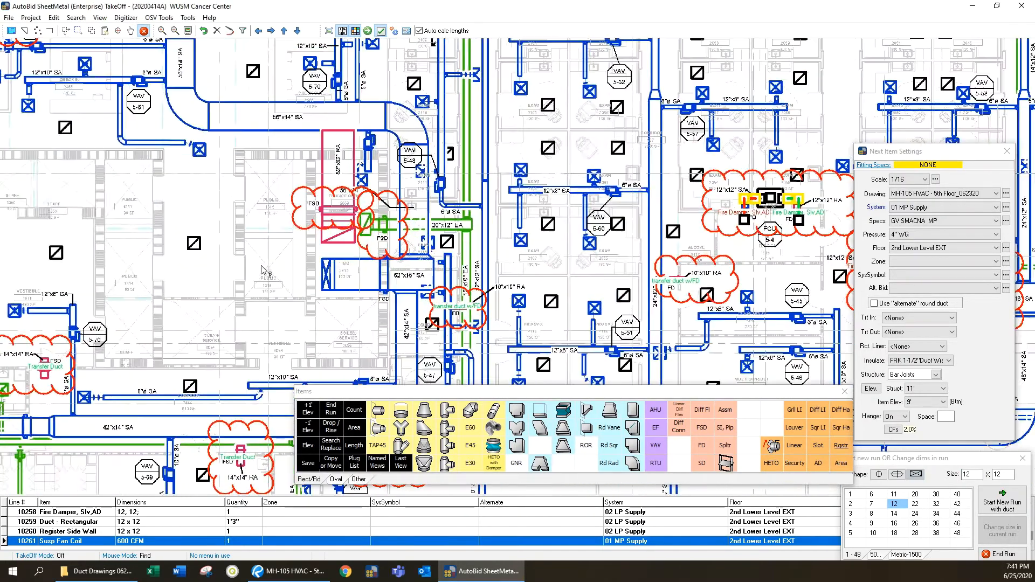
left_click_drag(418, 333, 392, 264)
scroll(343, 206, "up", 3)
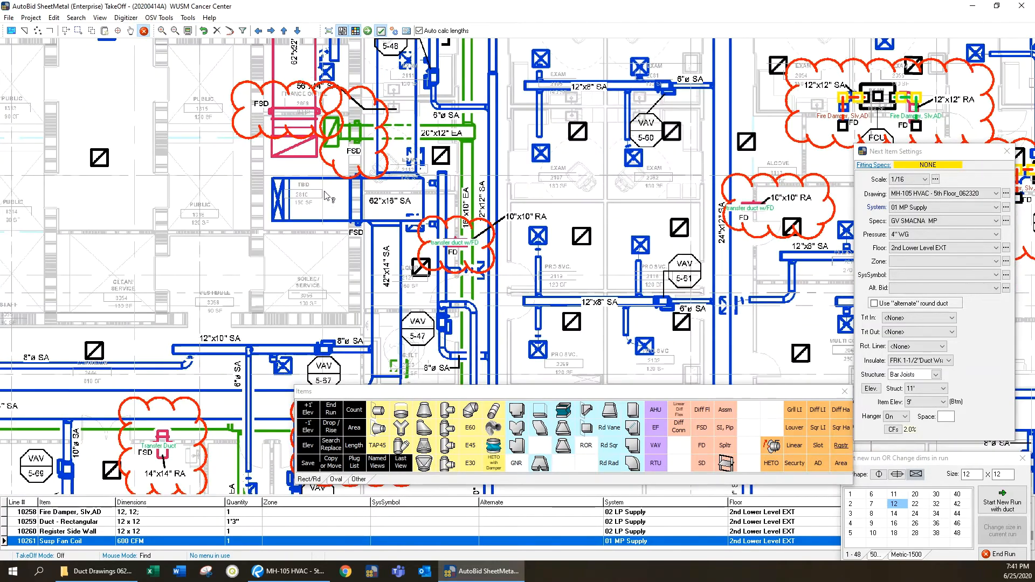
left_click_drag(334, 175, 297, 224)
left_click(92, 30)
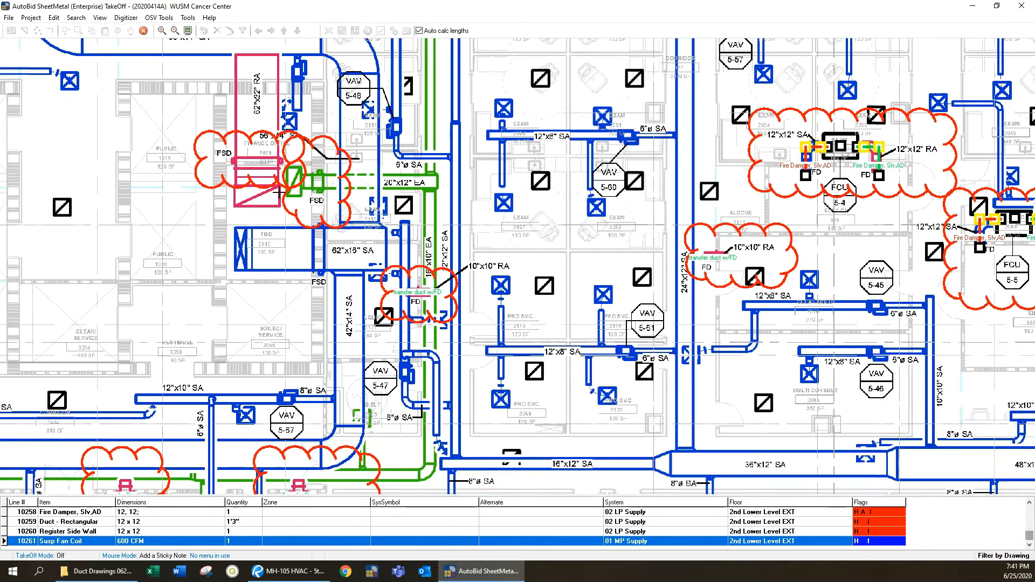
left_click(214, 144)
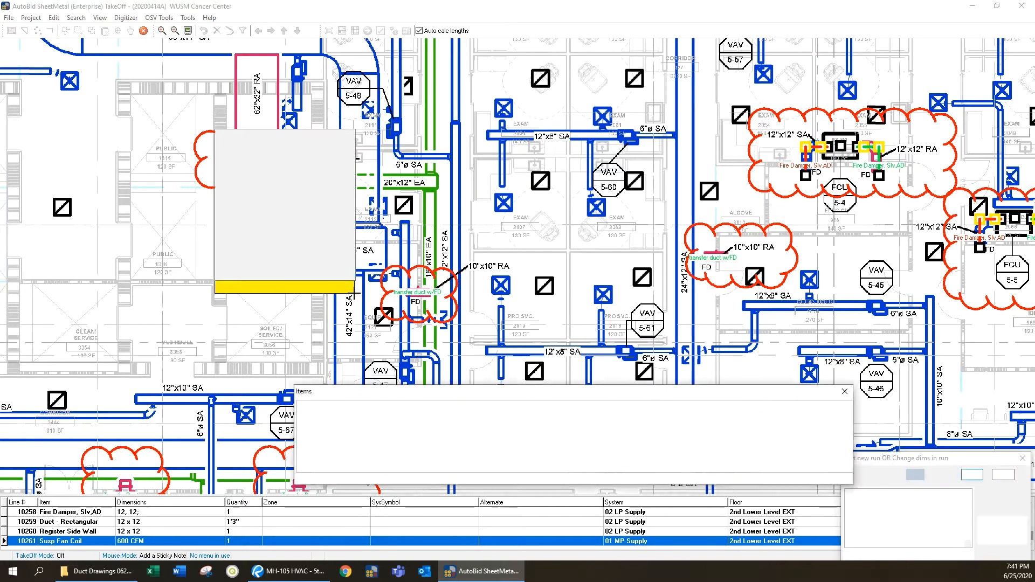
type("done")
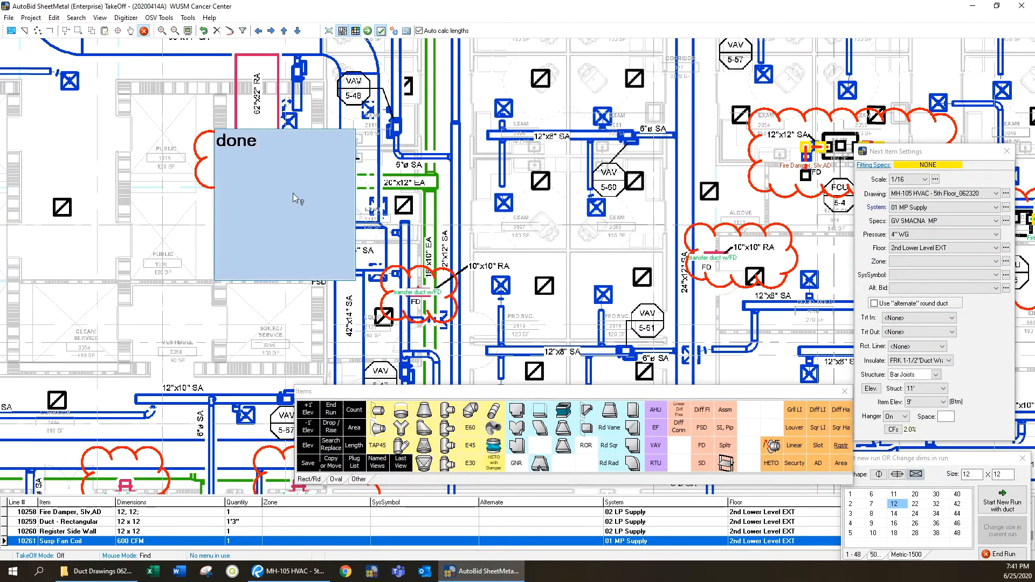
right_click(470, 140)
left_click(512, 147)
Add a sticky note reading "Done" over the clouded ends of the 60"x16" supply and 54"x30" return ducts
scroll(563, 281, "down", 4)
left_click_drag(314, 217, 360, 256)
scroll(264, 283, "up", 2)
left_click_drag(264, 283, 398, 324)
left_click_drag(225, 260, 369, 336)
scroll(317, 283, "up", 2)
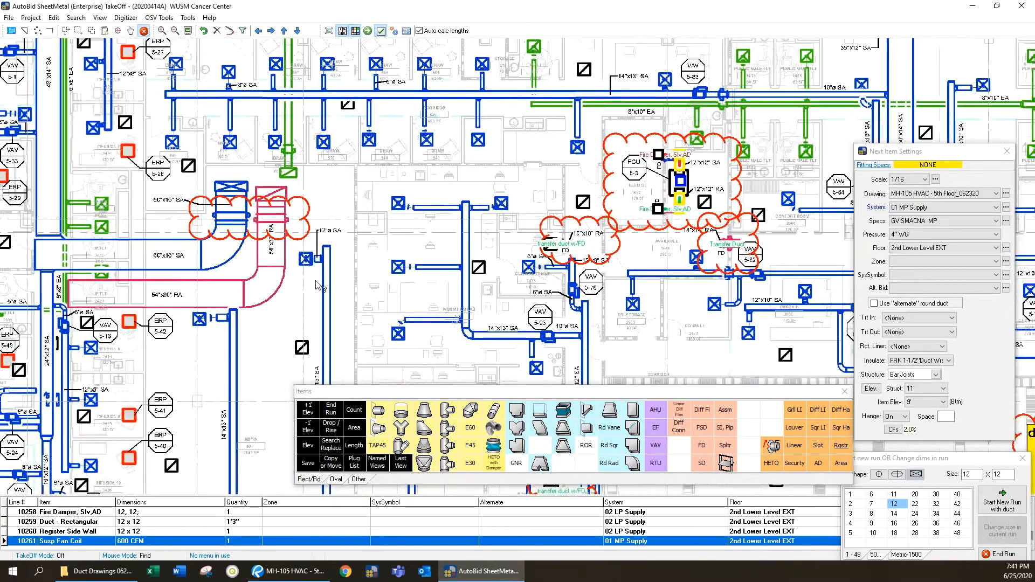
scroll(318, 284, "up", 2)
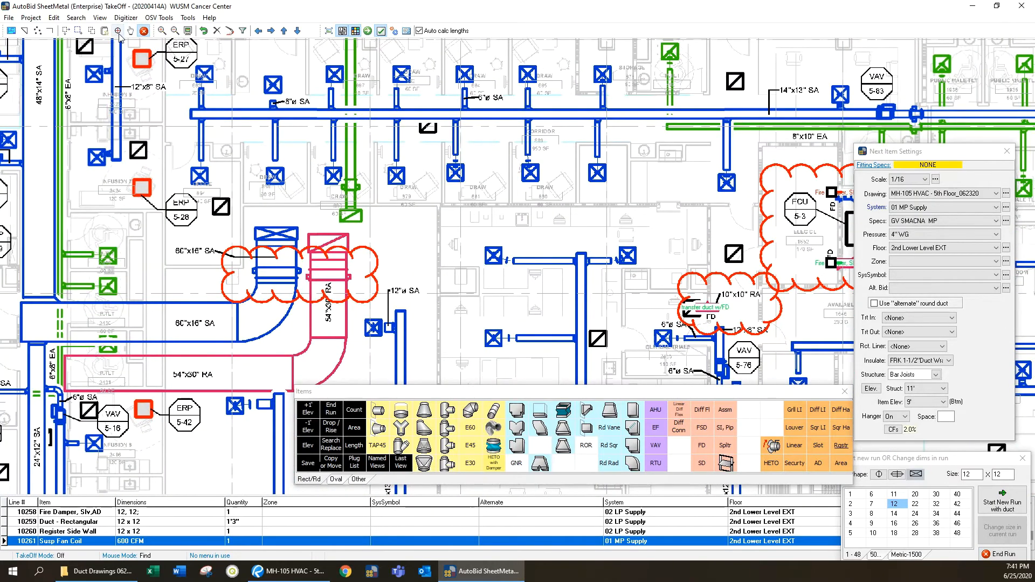
left_click(106, 31)
left_click_drag(205, 210, 356, 306)
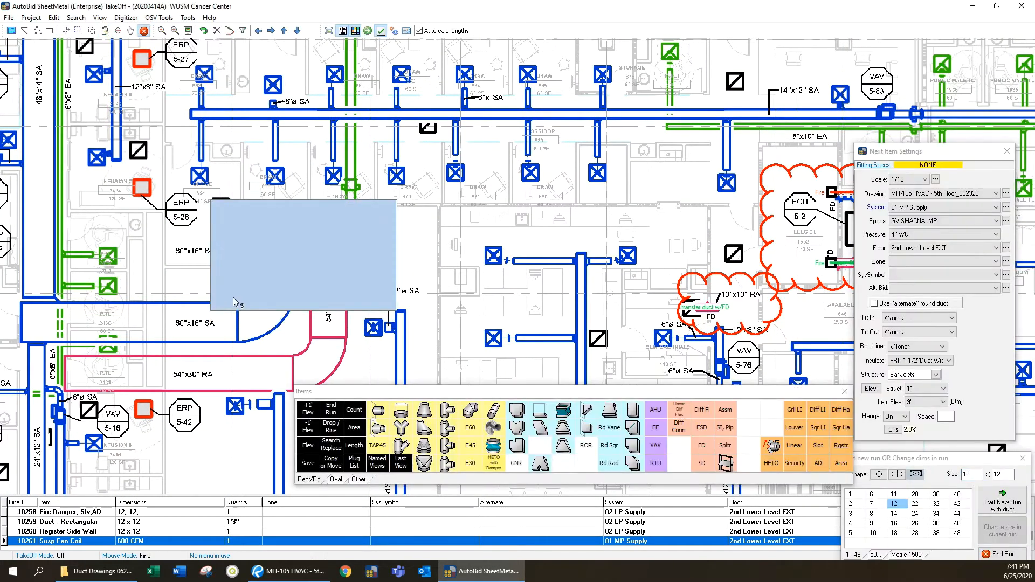
type("Done")
right_click(679, 308)
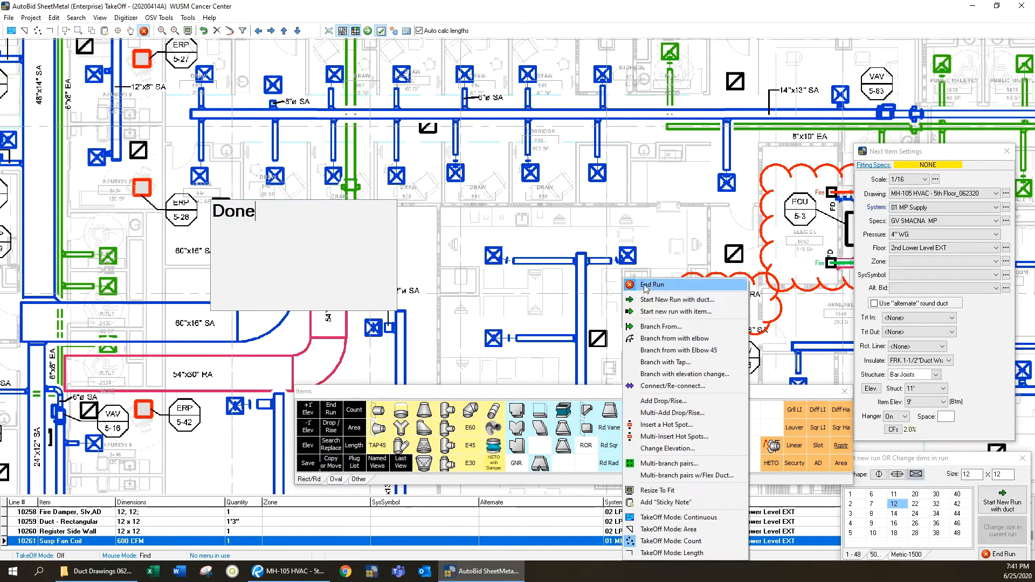
left_click(645, 284)
Add a sticky note reading "Done" over the clouded fire smoke dampers beside FCU 5-5
scroll(645, 289, "down", 3)
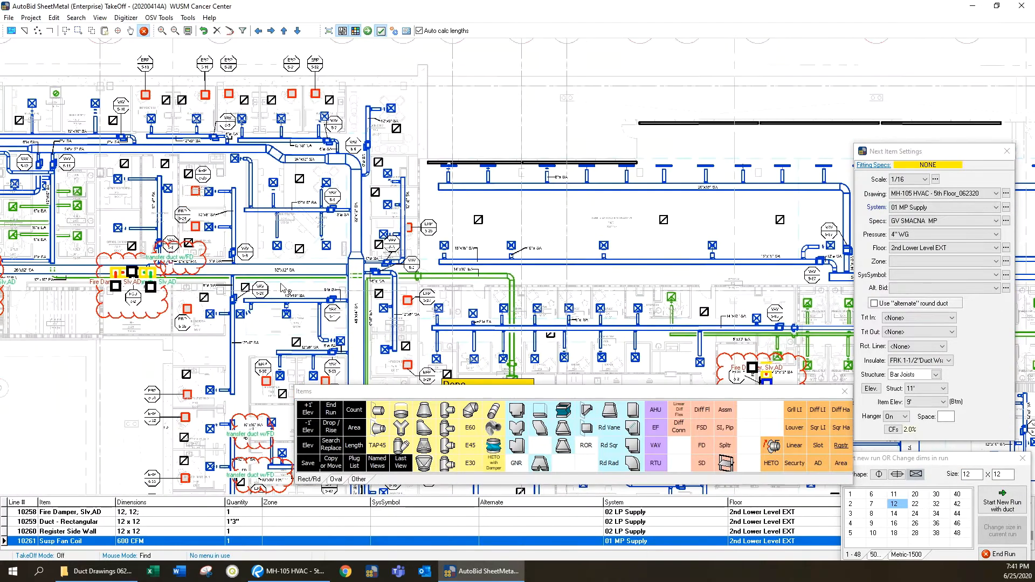
mouse_move(240, 227)
left_mouse_down()
mouse_move(314, 285)
mouse_move(628, 238)
mouse_move(635, 132)
mouse_move(418, 51)
mouse_move(391, 28)
left_mouse_up()
left_click_drag(580, 362, 487, 222)
mouse_move(521, 267)
left_mouse_down()
mouse_move(436, 162)
mouse_move(338, 154)
left_mouse_up()
mouse_move(639, 127)
left_mouse_down()
mouse_move(602, 176)
mouse_move(512, 240)
mouse_move(337, 183)
left_mouse_up()
mouse_move(728, 221)
left_mouse_down()
mouse_move(703, 191)
mouse_move(317, 247)
left_mouse_up()
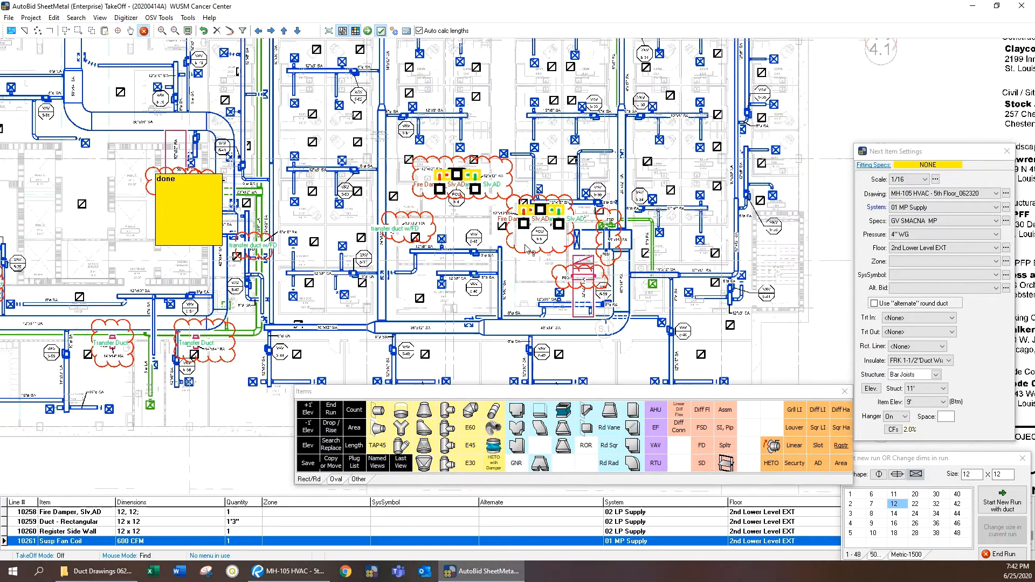
scroll(570, 282, "up", 4)
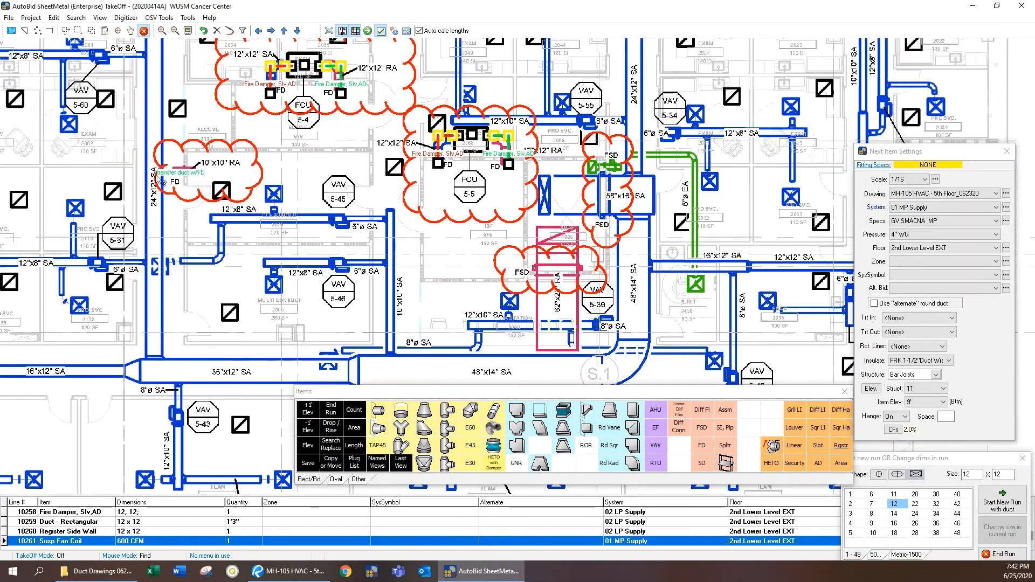
left_click(104, 31)
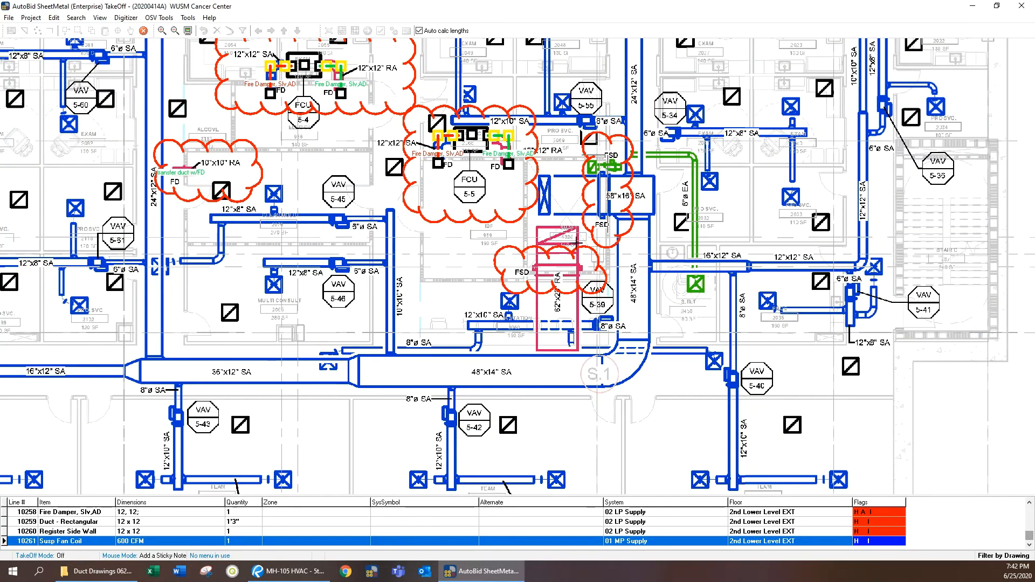
left_click_drag(527, 140, 610, 270)
type("D")
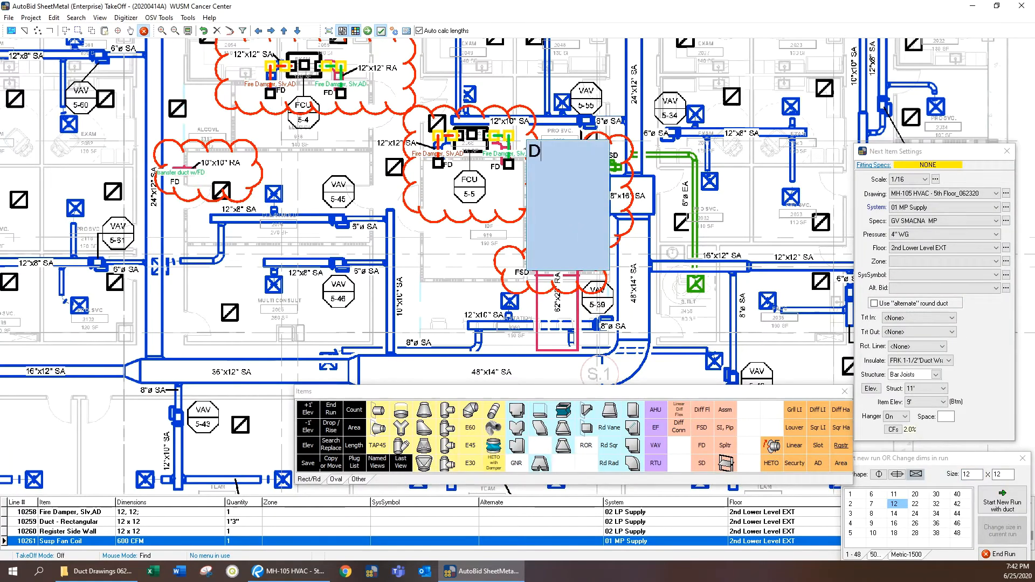
type("one")
left_click(691, 190)
right_click(692, 190)
left_click(746, 193)
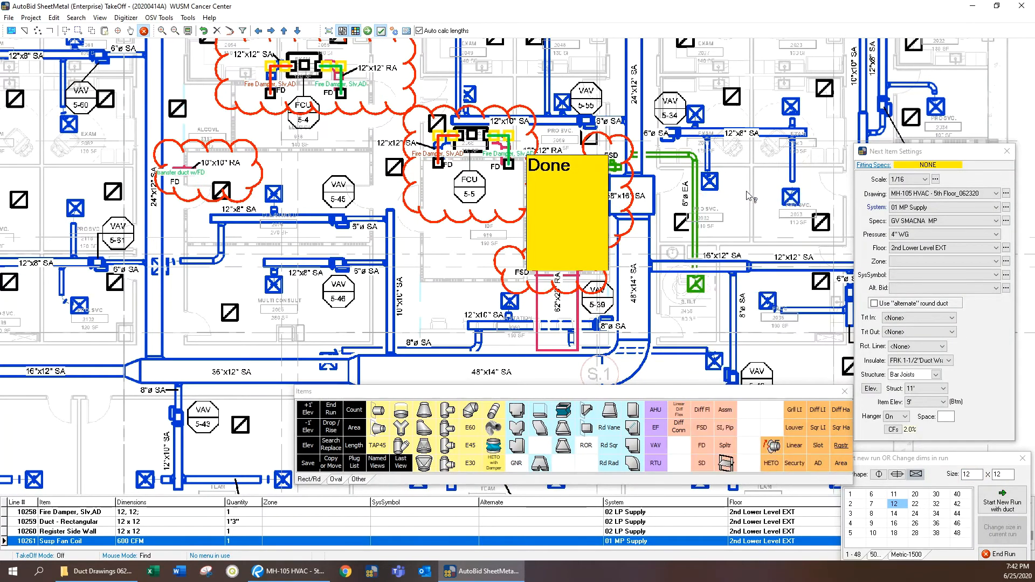
Examine the whole 5th-floor plan for clouded items still missing from the takeoff
scroll(746, 193, "down", 6)
scroll(372, 253, "up", 3)
left_click_drag(498, 110, 469, 269)
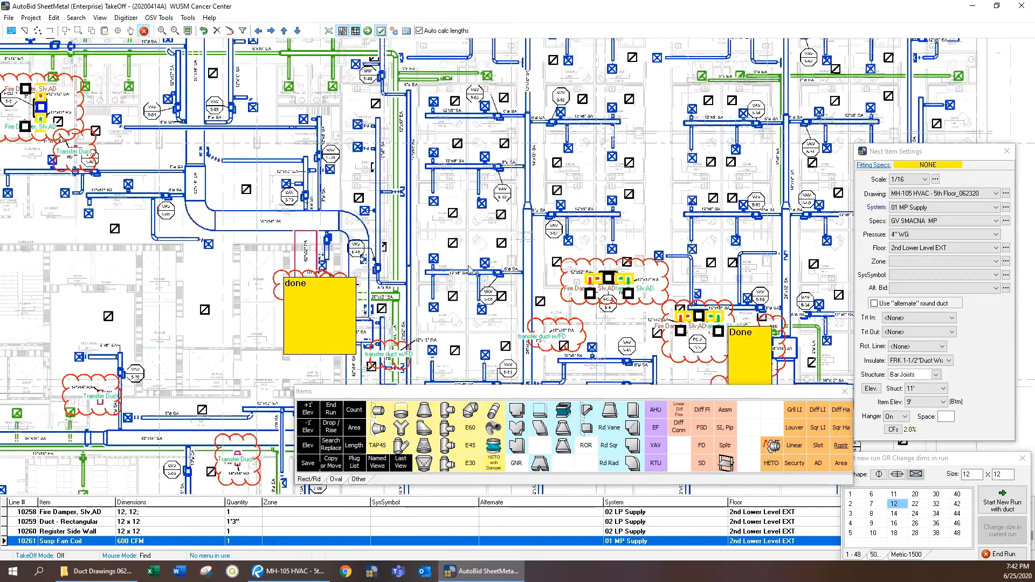
scroll(469, 269, "down", 3)
scroll(544, 246, "up", 3)
left_click_drag(357, 272, 668, 71)
left_click_drag(390, 249, 452, 173)
left_click_drag(415, 271, 437, 143)
left_click_drag(502, 300, 531, 165)
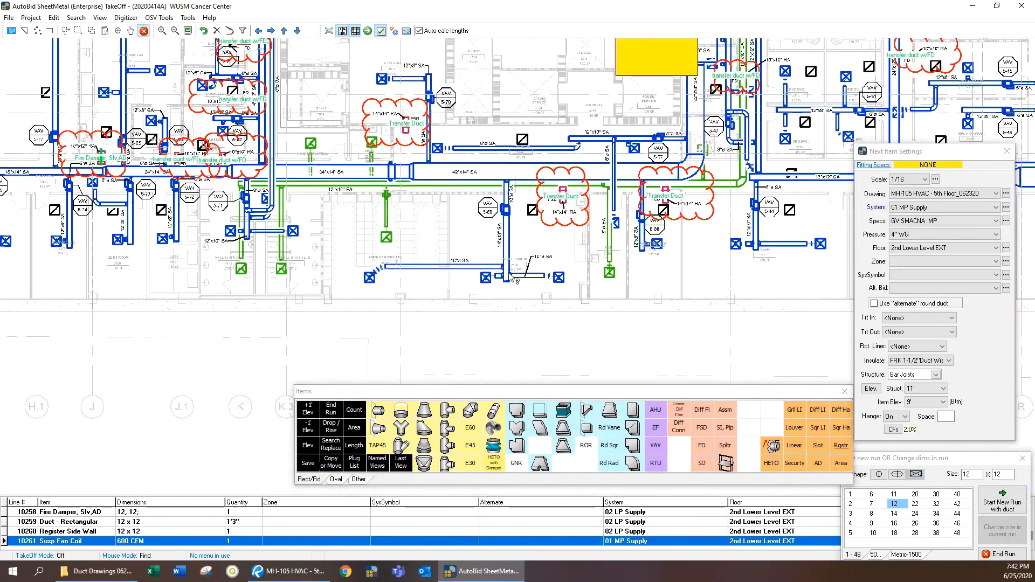
left_click_drag(261, 210, 406, 301)
left_click_drag(246, 299, 453, 302)
scroll(235, 278, "down", 1)
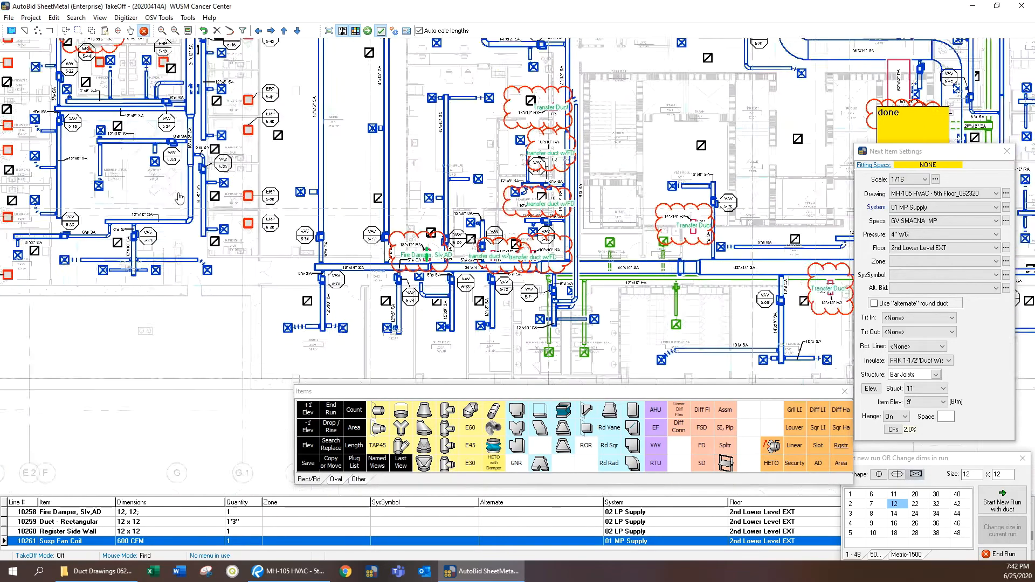
left_click_drag(179, 198, 494, 318)
left_click_drag(448, 230, 433, 448)
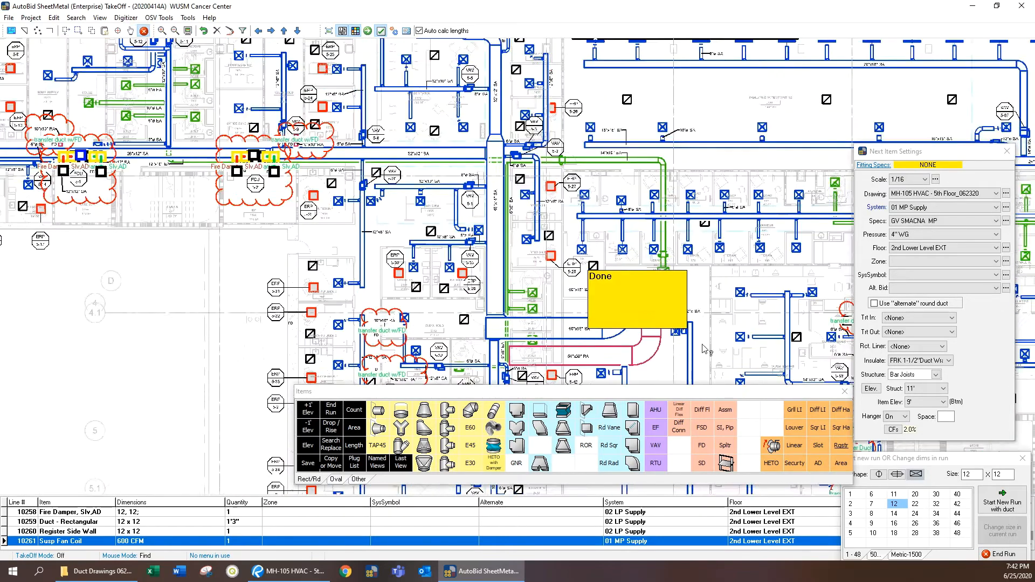
Open drawing MH-105_04062020 and inspect its existing duct and damper takeoff
left_click(928, 200)
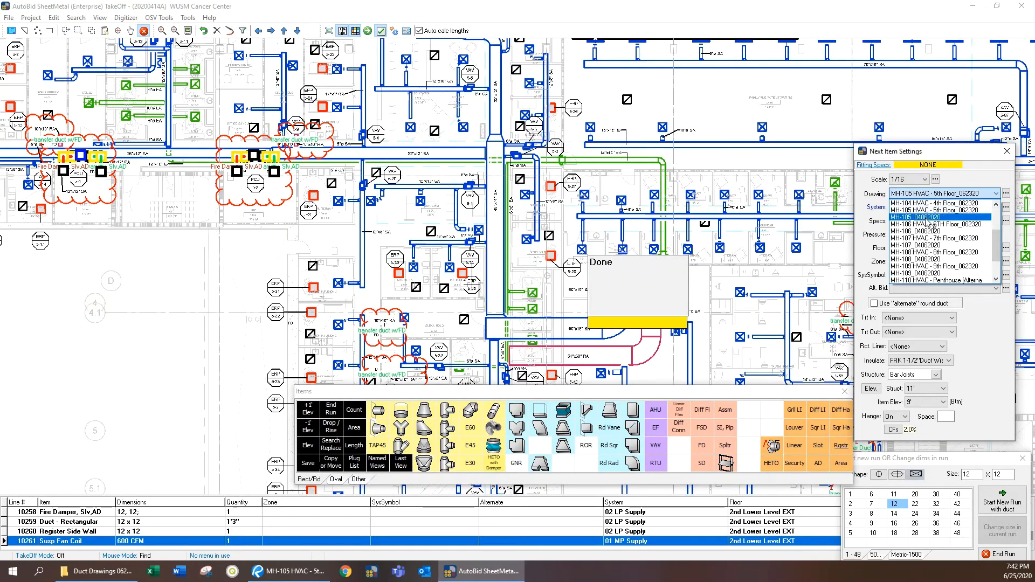
left_click(927, 217)
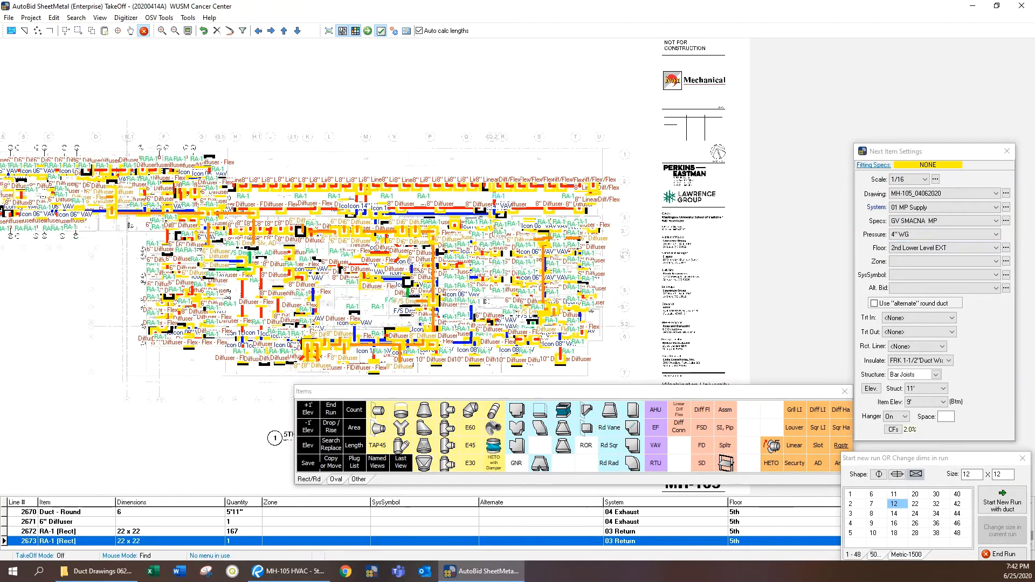
scroll(357, 286, "up", 5)
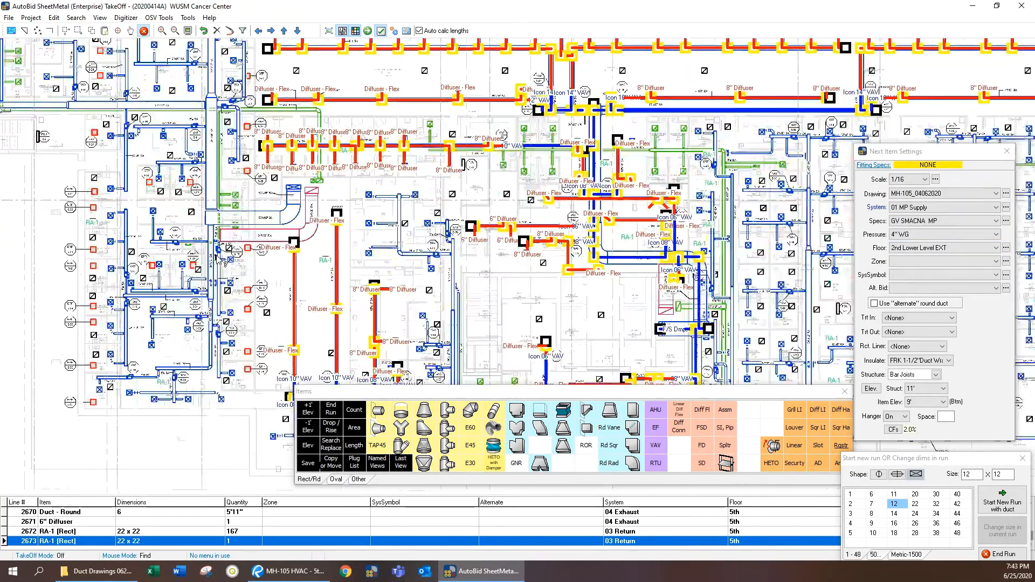
scroll(520, 246, "up", 4)
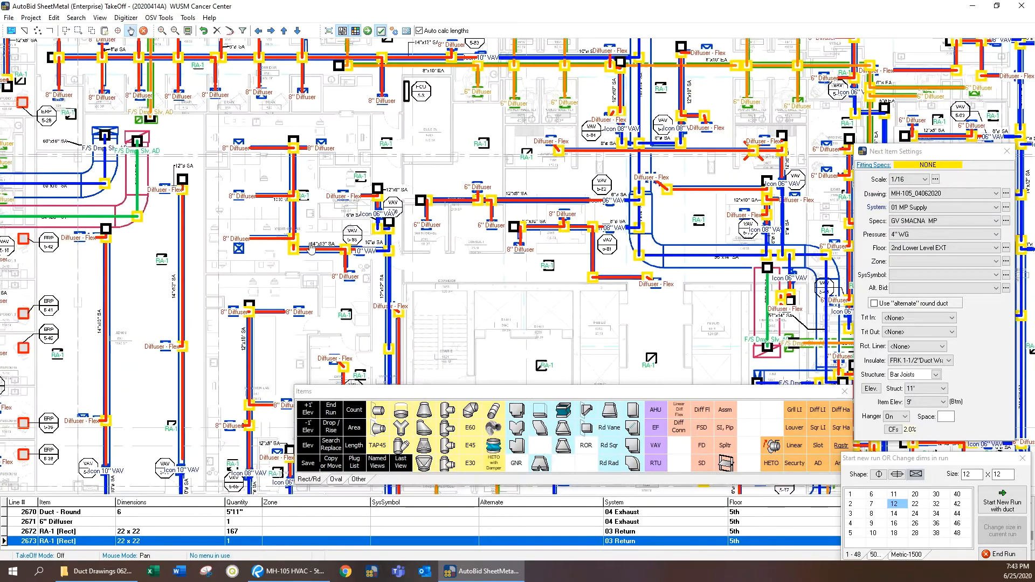
left_click_drag(311, 248, 530, 341)
Switch the takeoff to drawing MH-106 HVAC - 6TH Floor_062320 and bring the clouded FCU 6-1 area into view
left_click(943, 194)
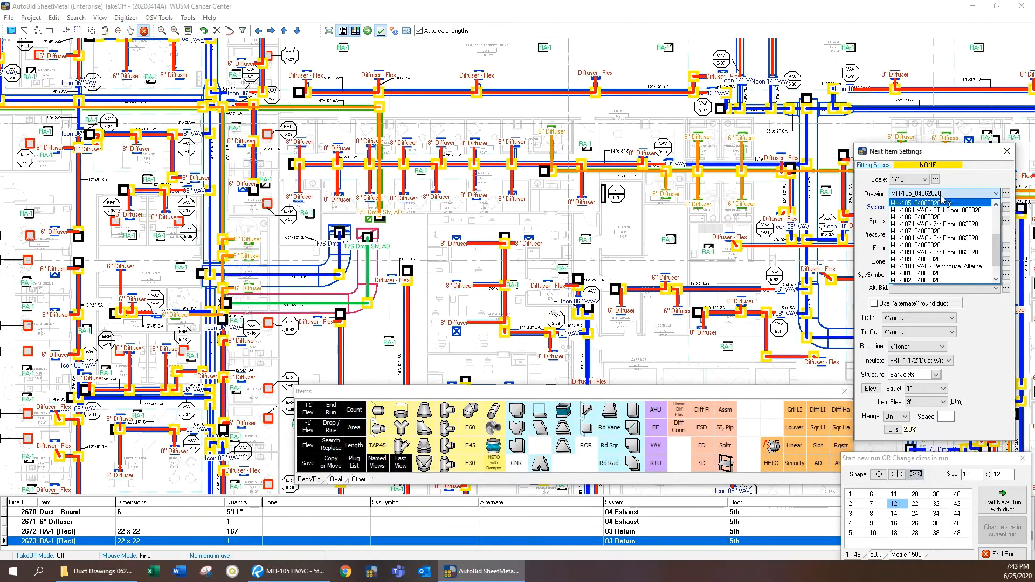
left_click(938, 210)
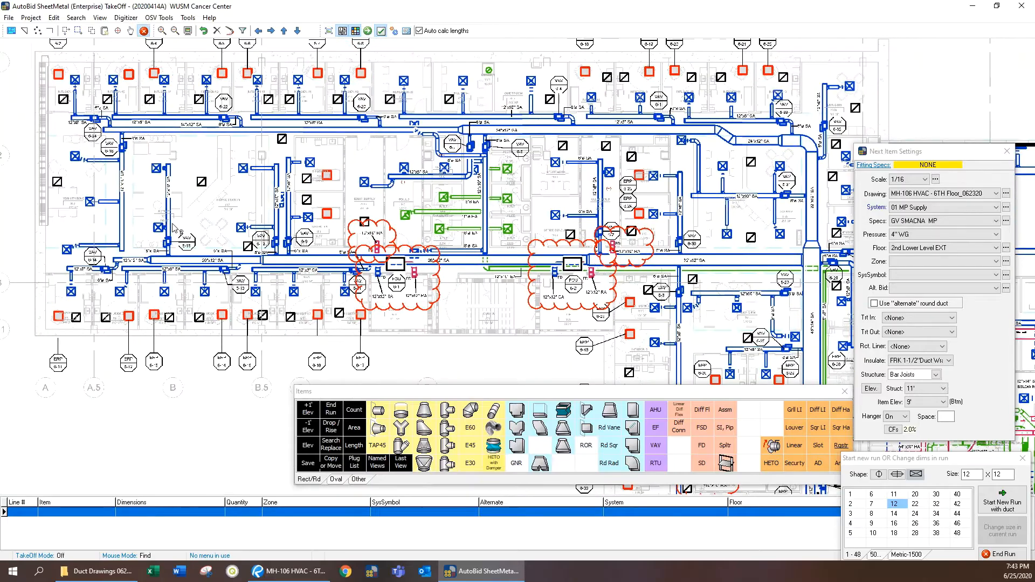
scroll(295, 282, "up", 3)
left_click_drag(295, 282, 284, 277)
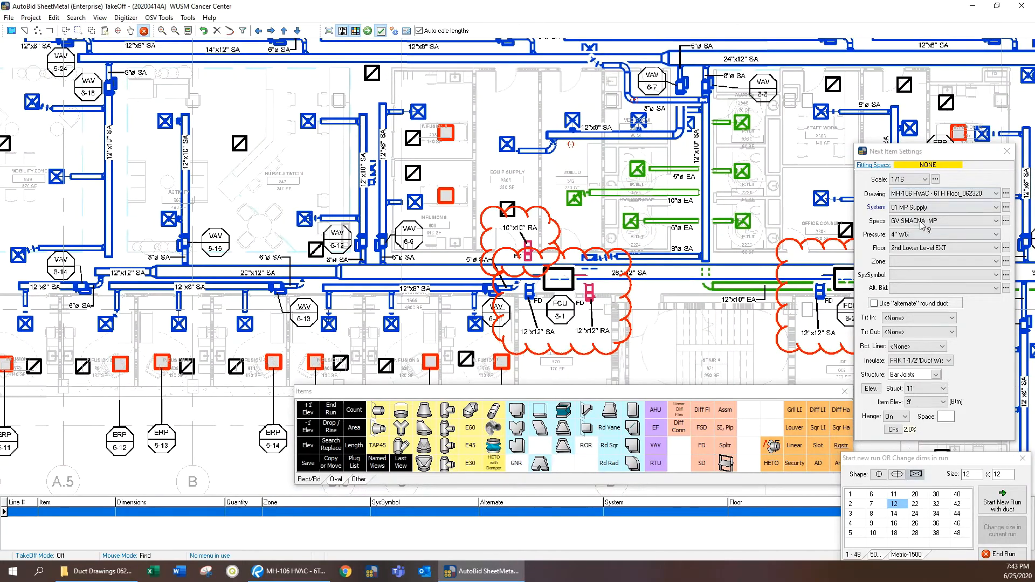
Set the system for the next takeoff items to 03 Return
left_click(925, 208)
left_click(923, 231)
Examine the whole 6th-floor plan for clouded fan coil units, transfer ducts and dampers
scroll(523, 368, "up", 2)
scroll(548, 306, "down", 5)
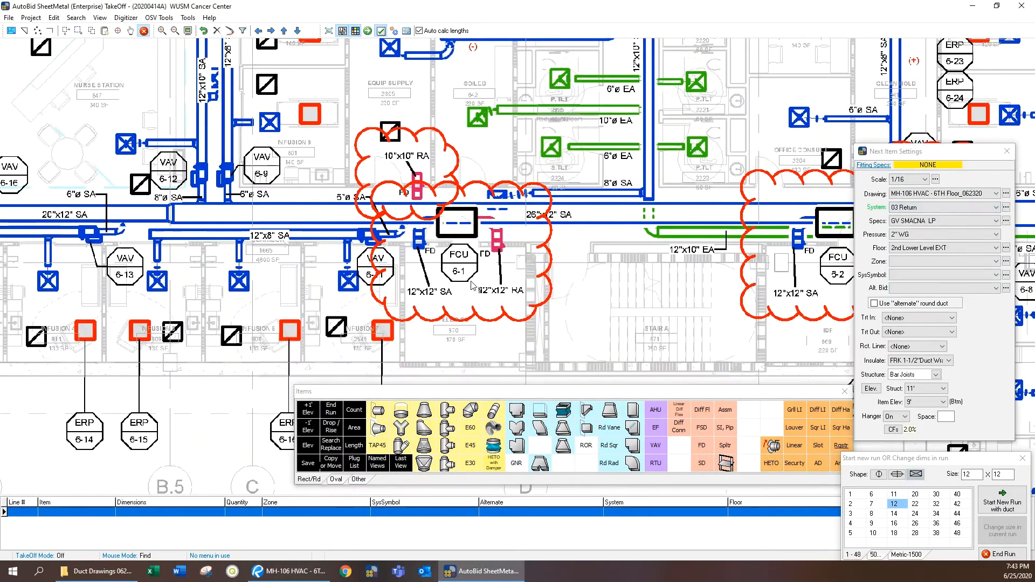
scroll(612, 241, "up", 2)
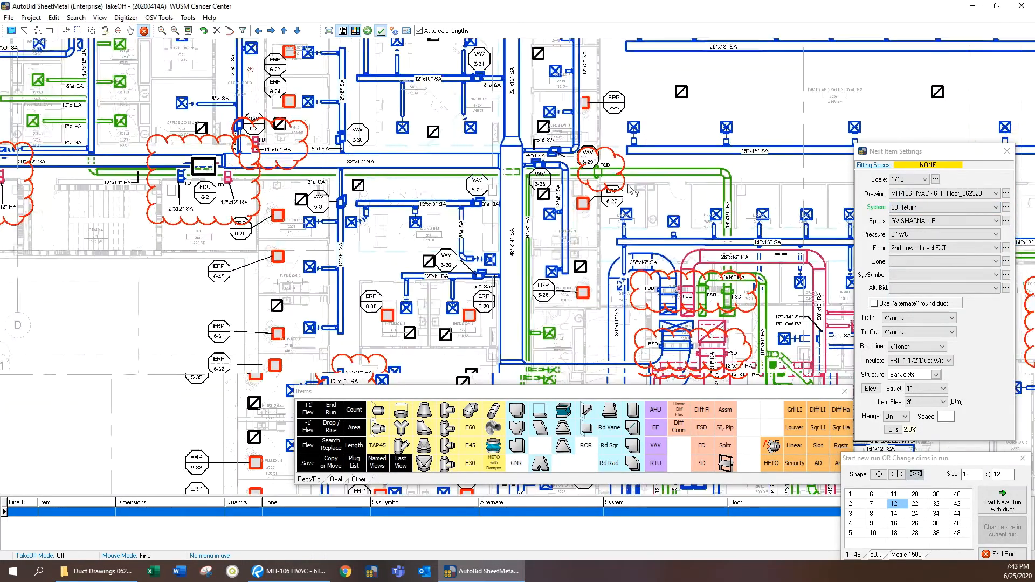
mouse_move(460, 299)
left_mouse_down()
mouse_move(506, 193)
mouse_move(453, 242)
mouse_move(455, 151)
left_mouse_up()
scroll(455, 151, "down", 1)
left_click_drag(758, 104, 555, 110)
mouse_move(485, 350)
left_mouse_down()
mouse_move(475, 221)
mouse_move(325, 110)
left_mouse_up()
left_click_drag(742, 163, 470, 221)
scroll(470, 221, "down", 1)
left_click_drag(580, 208, 507, 231)
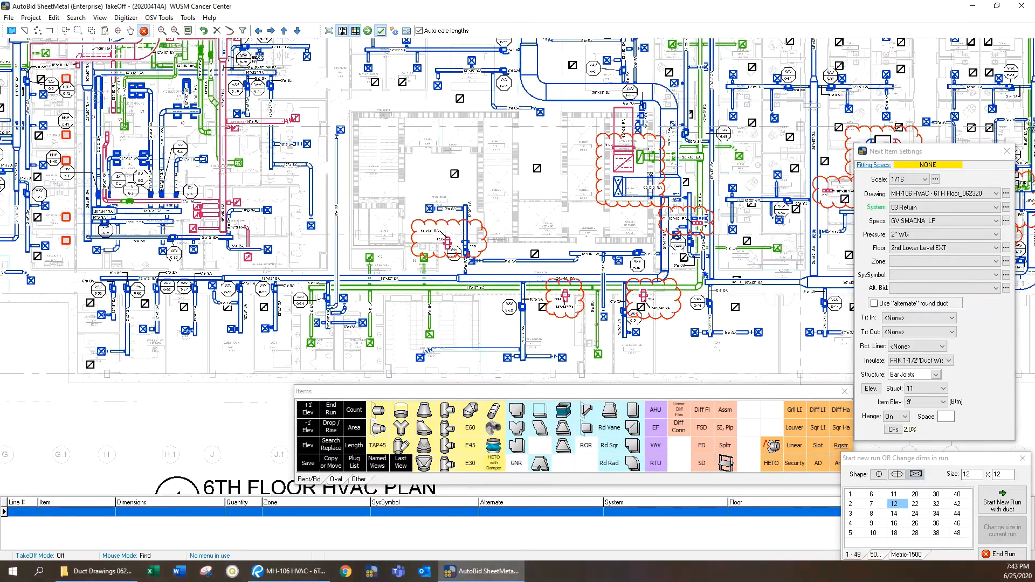
Switch the takeoff to drawing MH-105 HVAC - 5th Floor_062320
left_click(940, 194)
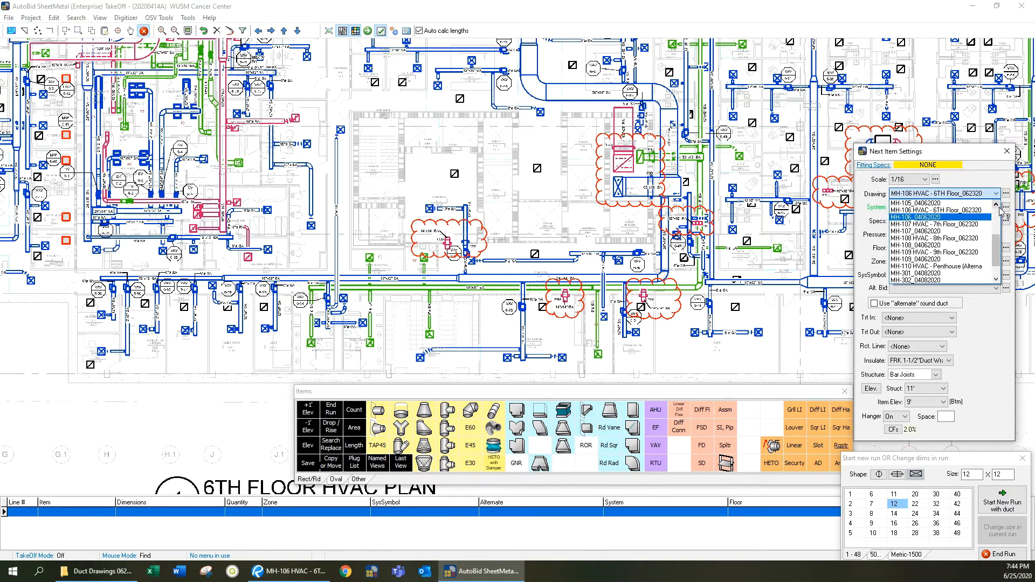
left_click(927, 207)
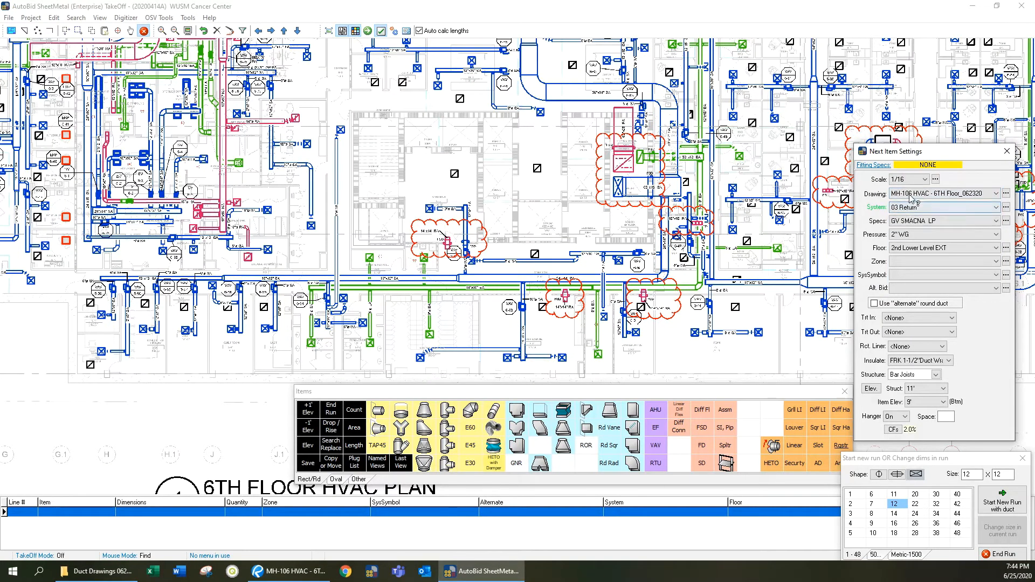
left_click(962, 194)
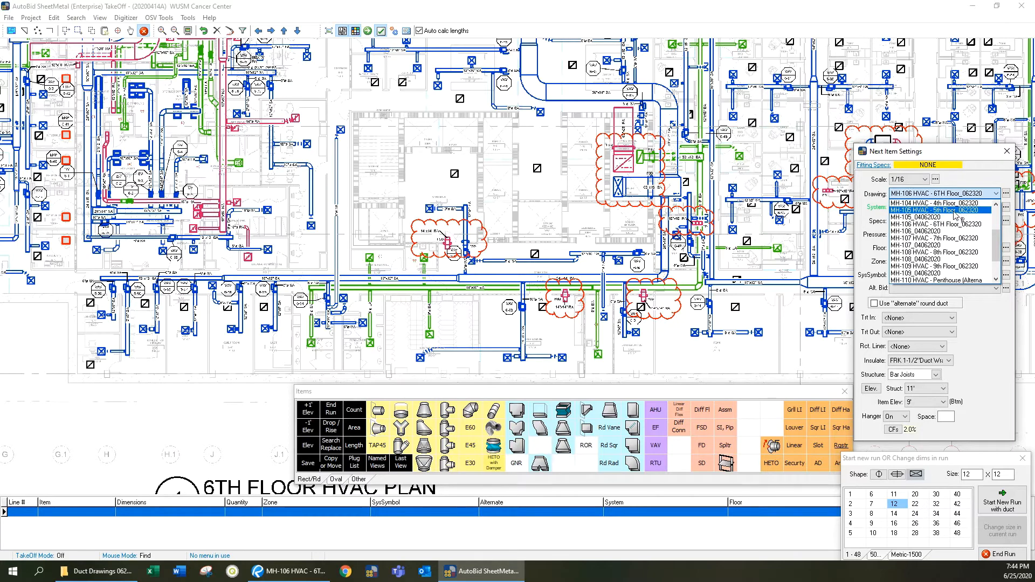
left_click(955, 211)
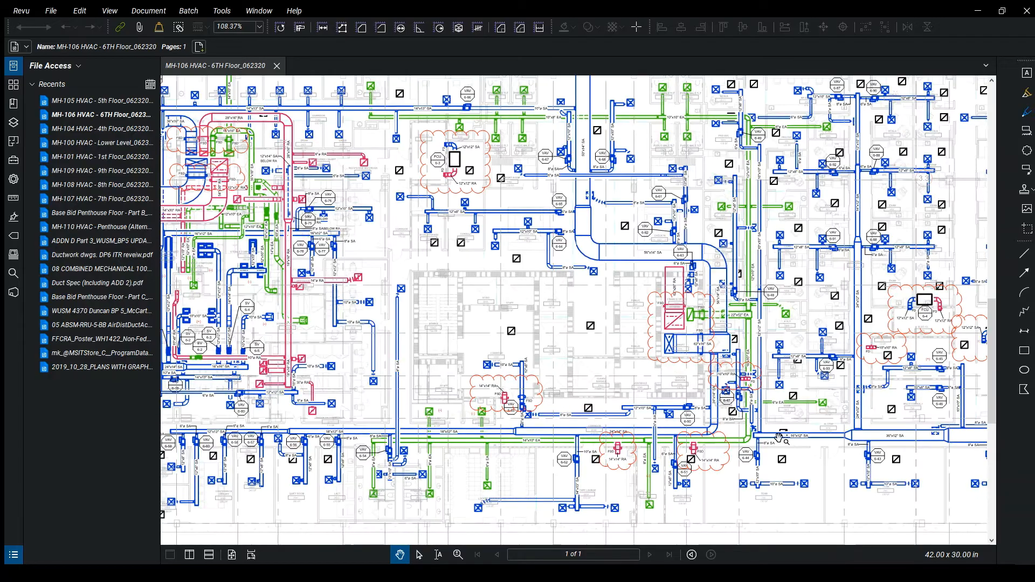
Compare the clouded transfer ducts and fan coil units on the 5th-floor takeoff with the 6th-floor PDF in Revu
left_click_drag(637, 427, 584, 416)
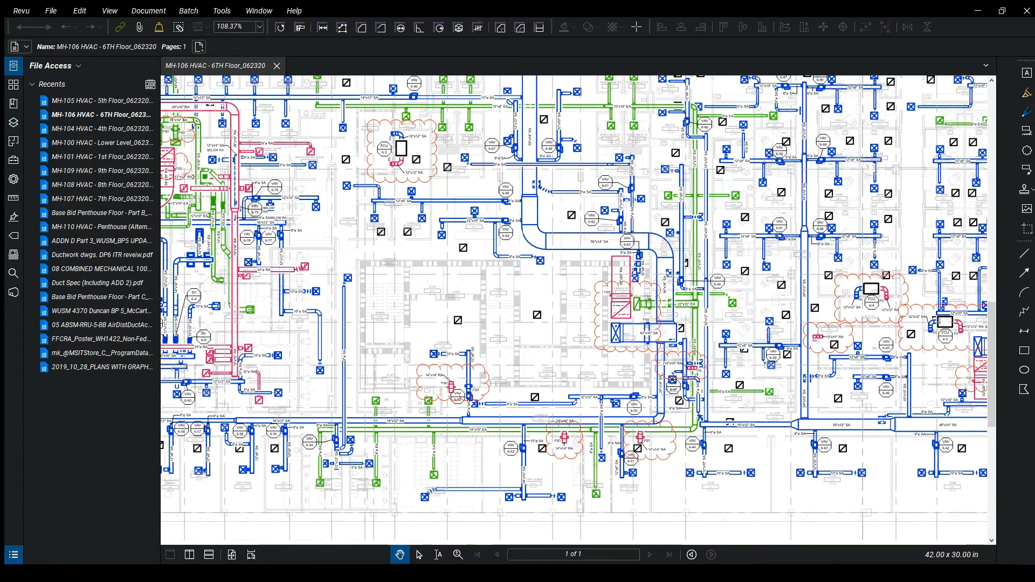
scroll(683, 451, "up", 3)
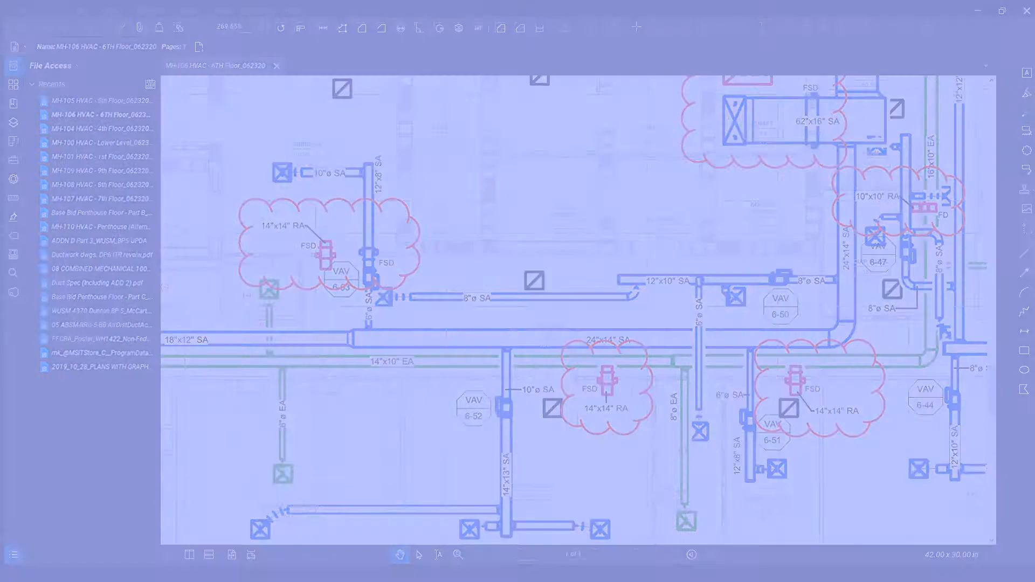
scroll(382, 272, "up", 3)
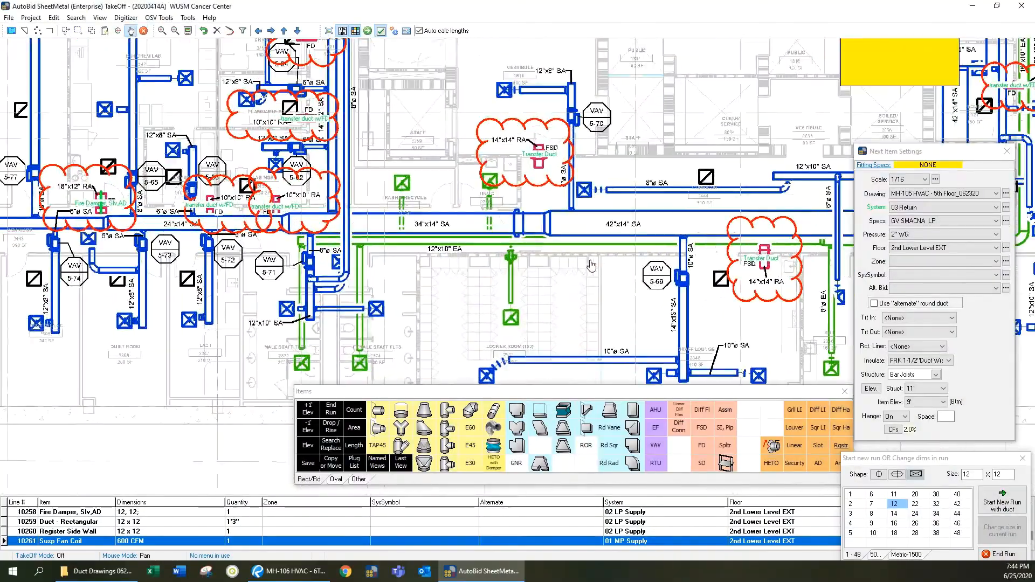
left_click_drag(46, 227, 379, 230)
left_click_drag(202, 202, 278, 196)
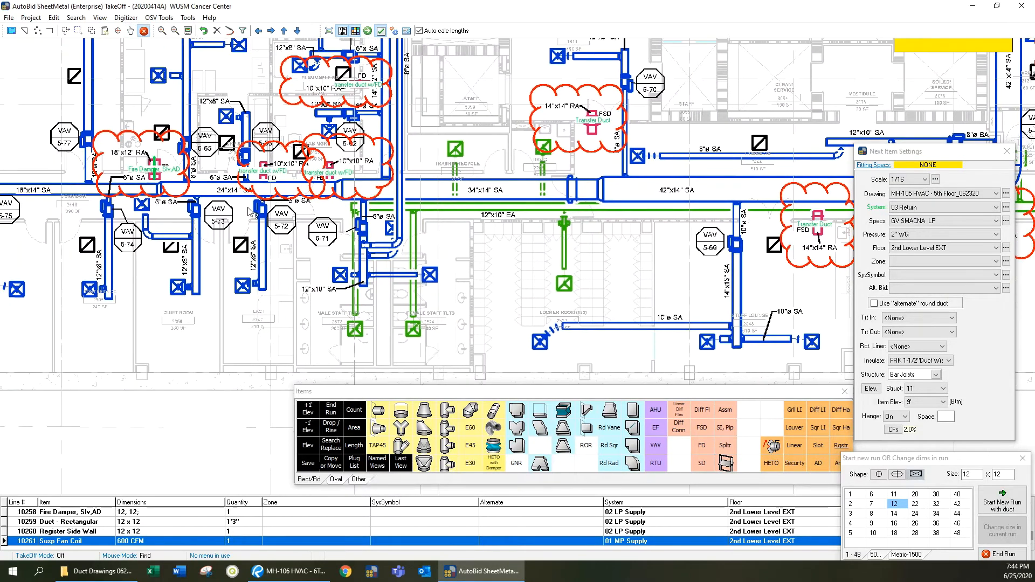
scroll(237, 196, "up", 2)
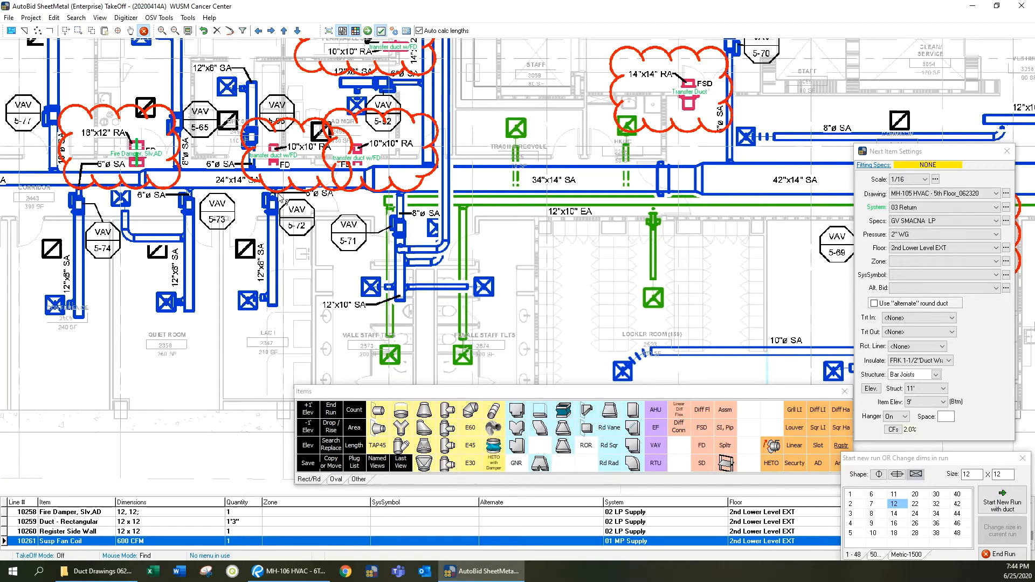
scroll(280, 198, "down", 4)
left_click_drag(468, 226, 271, 229)
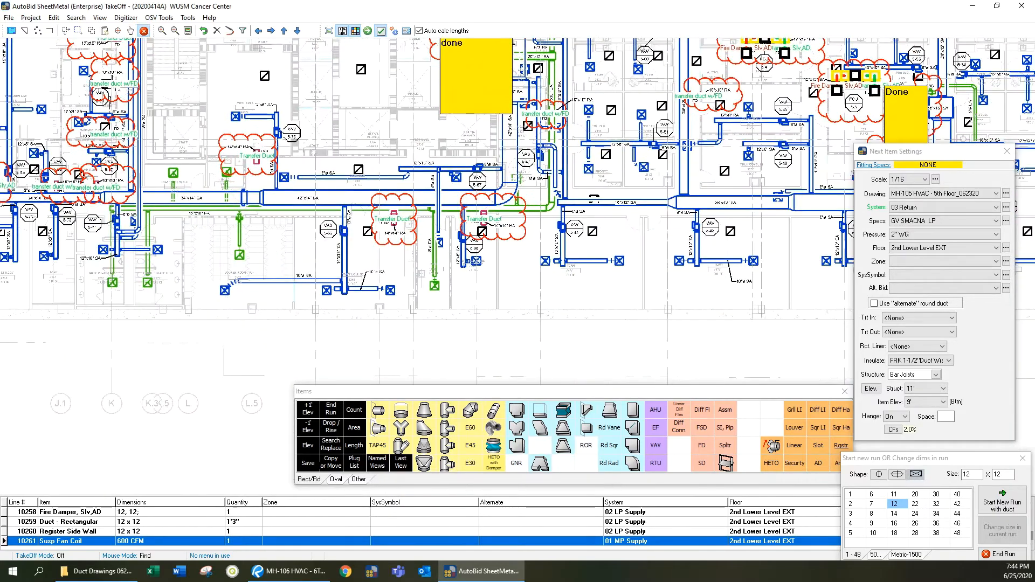
left_click(289, 571)
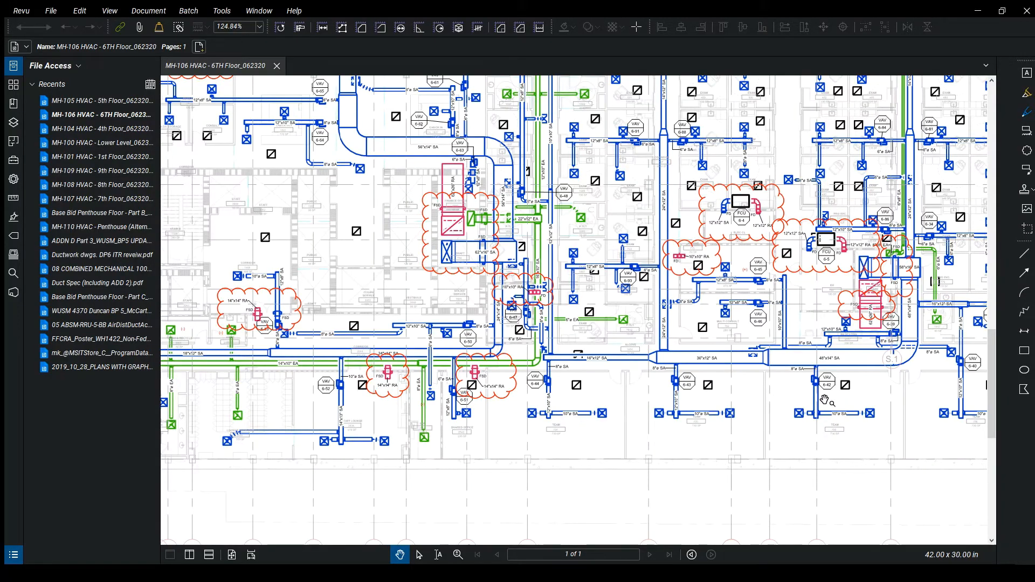
key("alt+Tab")
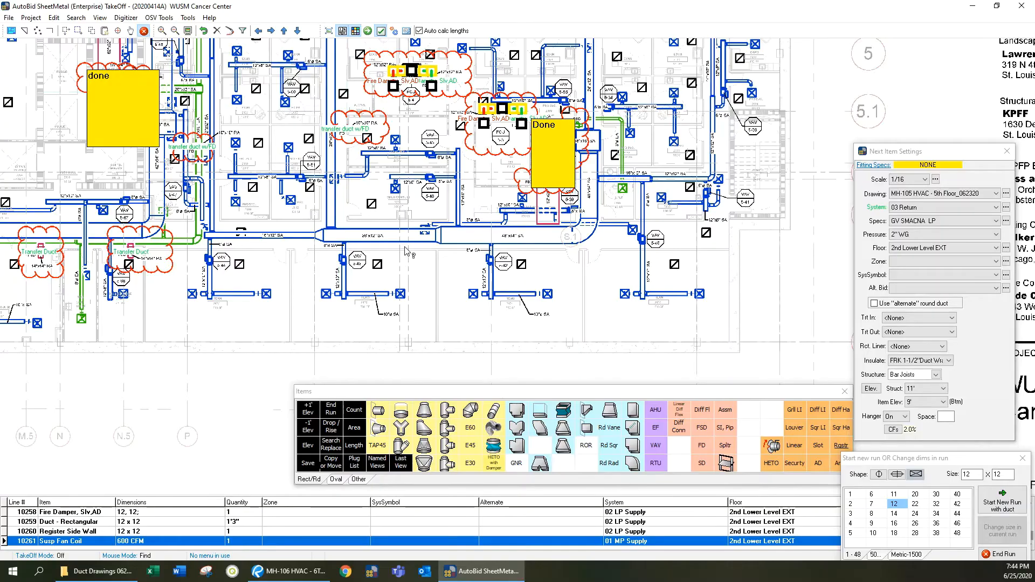
scroll(413, 202, "up", 1)
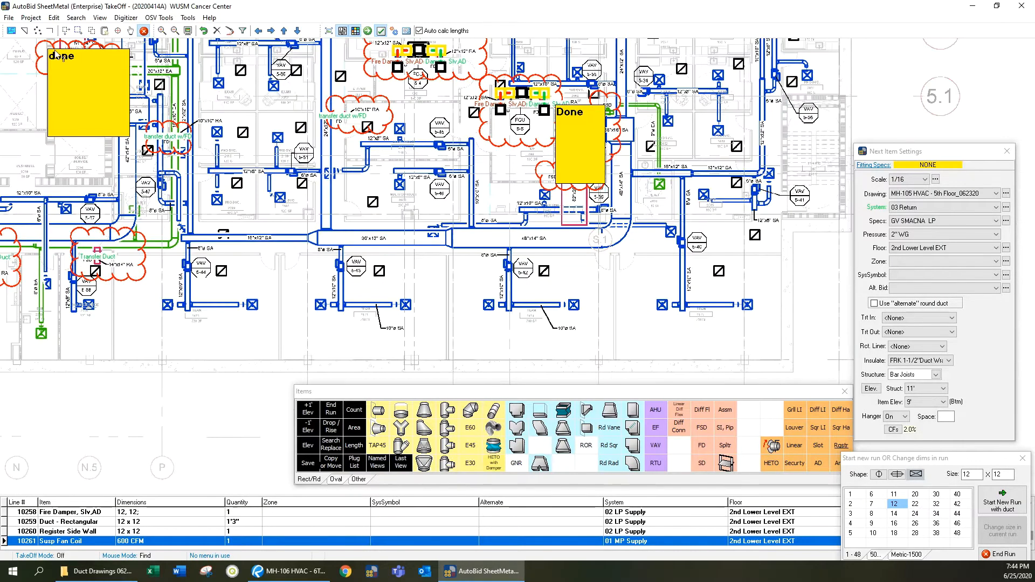
Repeat the 5th-floor takeoff lines once onto the existing drawing MH-106 HVAC - 6TH Floor_062320, changing their floor to 6th
left_click(76, 17)
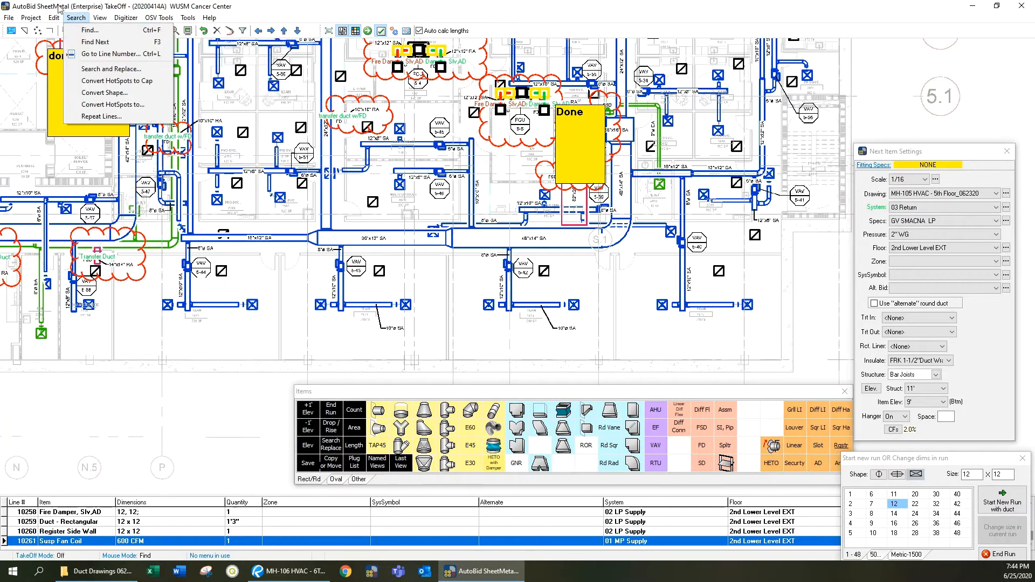
left_click(101, 117)
left_click(574, 222)
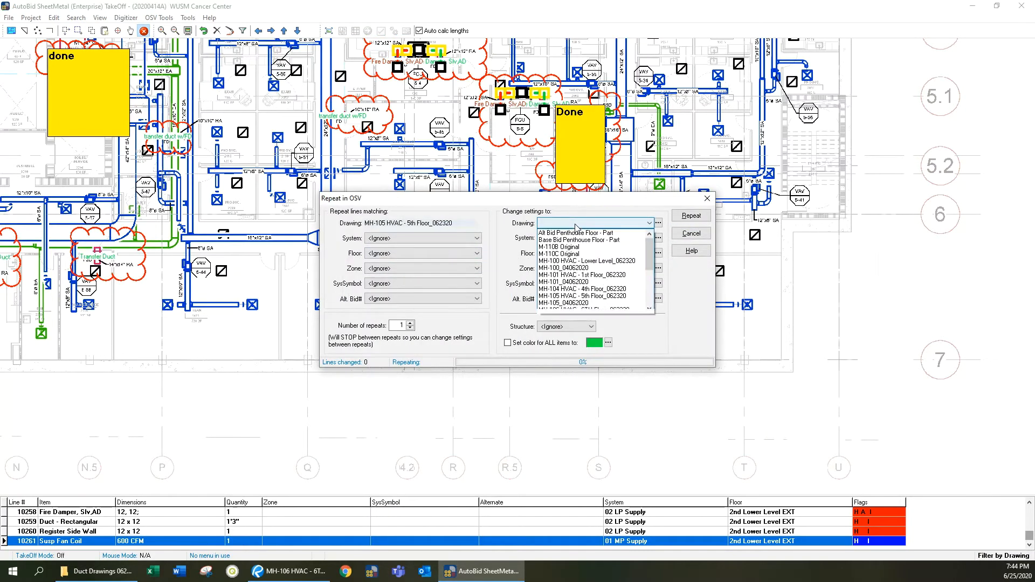
left_click(604, 312)
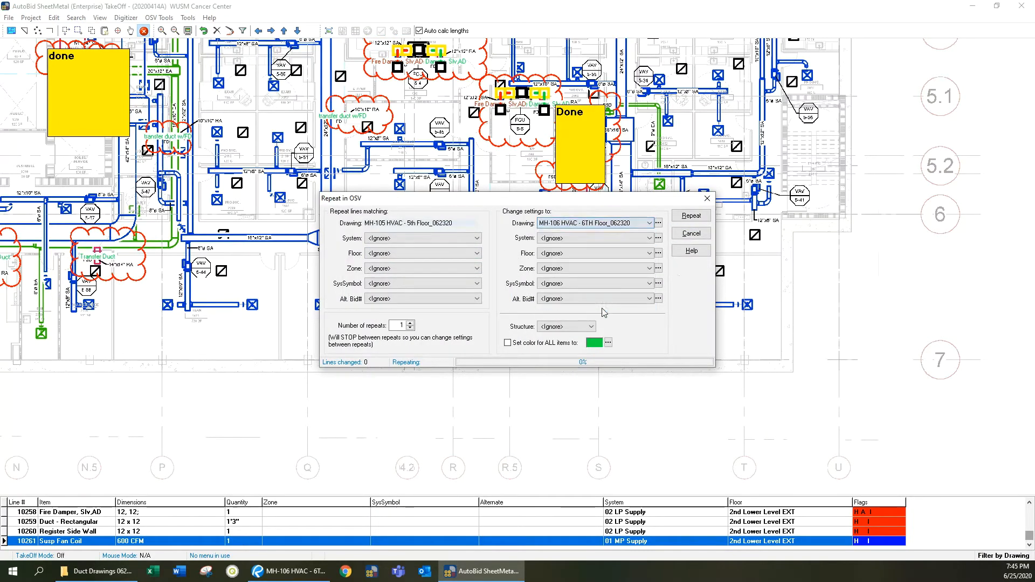
left_click(586, 251)
scroll(563, 291, "up", 3)
left_click(561, 284)
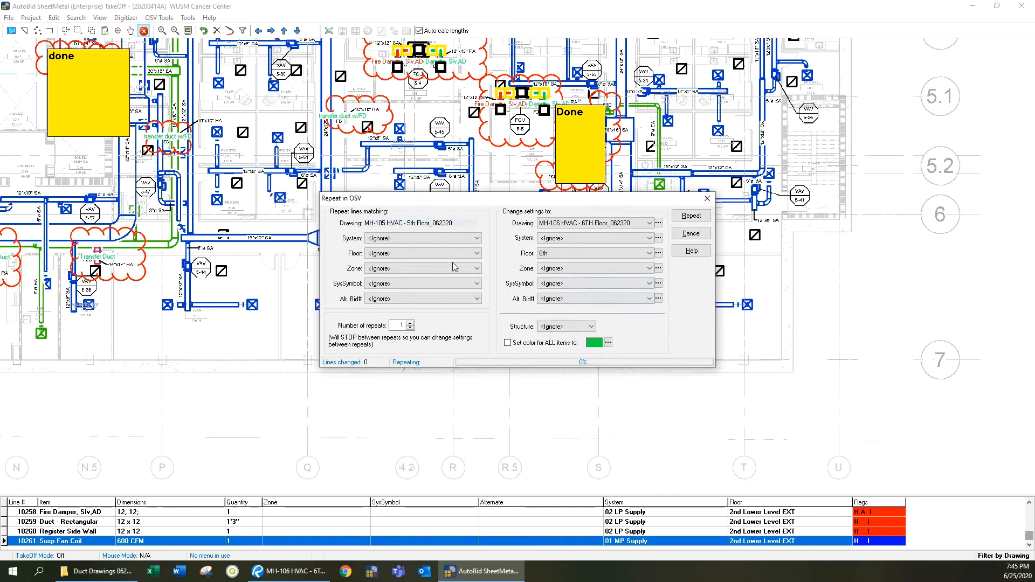
left_click(692, 215)
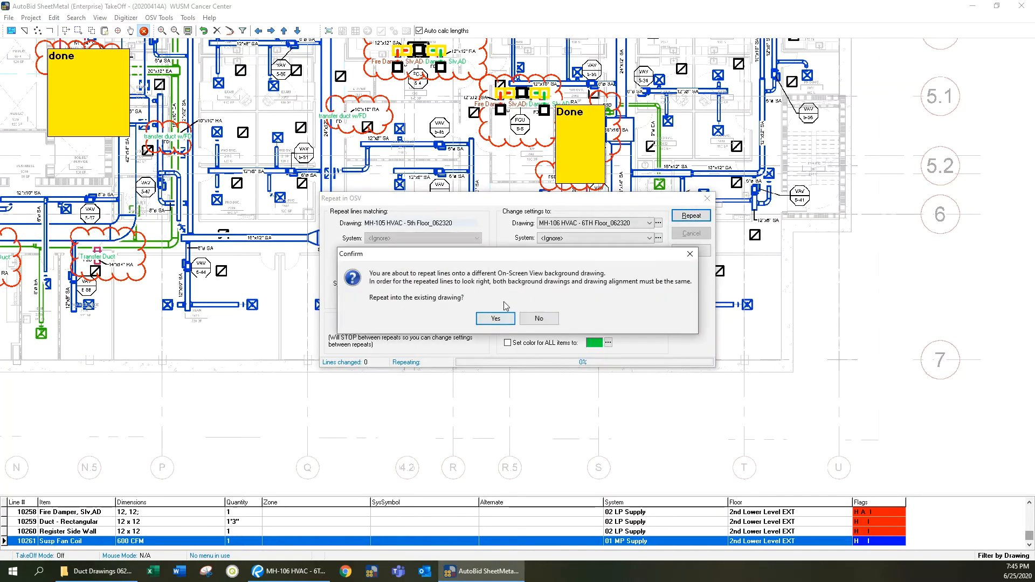
left_click(496, 318)
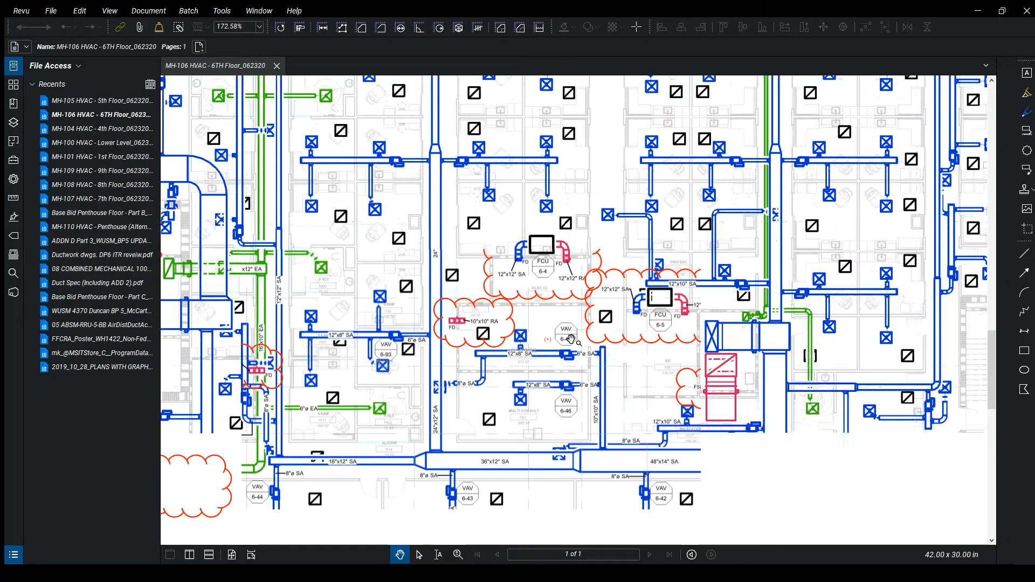
In Revu, draw a green-filled rectangle over the clouded FSD ductwork beside the 28"x16" RA duct on the 6th-floor plan
mouse_move(570, 338)
left_mouse_down()
mouse_move(397, 363)
mouse_move(348, 386)
left_mouse_up()
left_click_drag(640, 136, 706, 445)
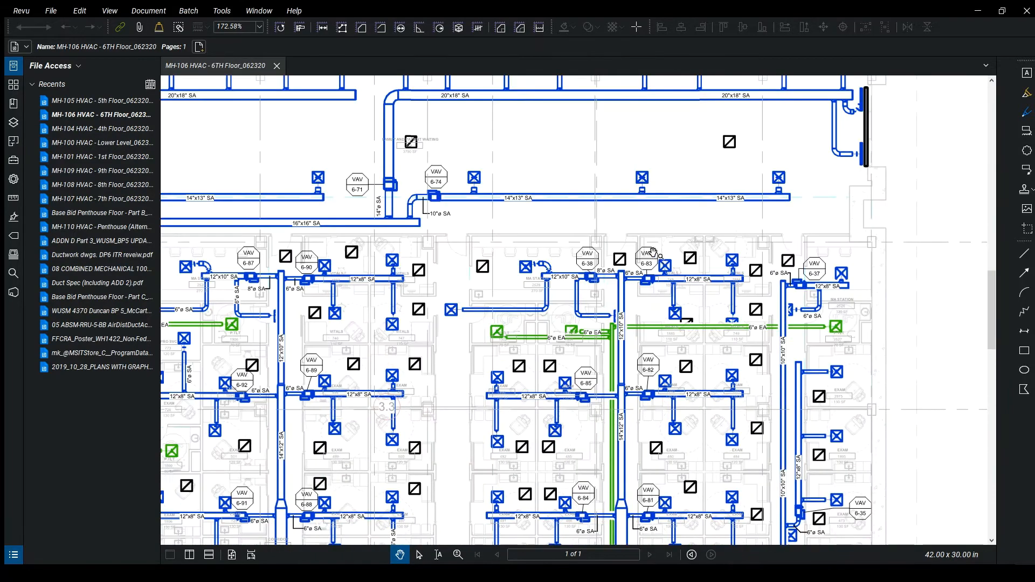
left_click_drag(649, 134, 697, 381)
left_click_drag(367, 542, 744, 334)
left_click_drag(367, 422, 729, 357)
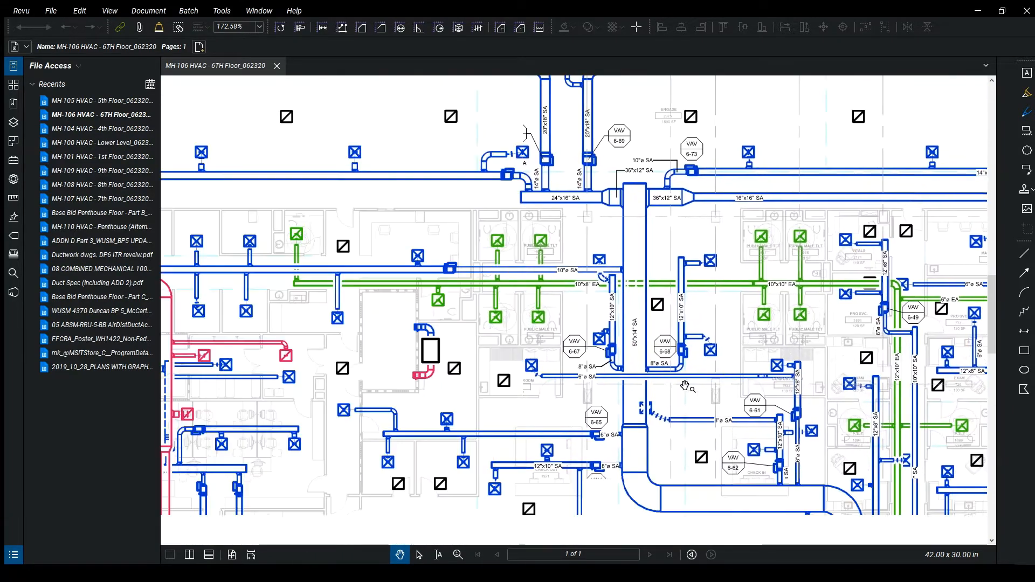
left_click_drag(299, 411, 632, 356)
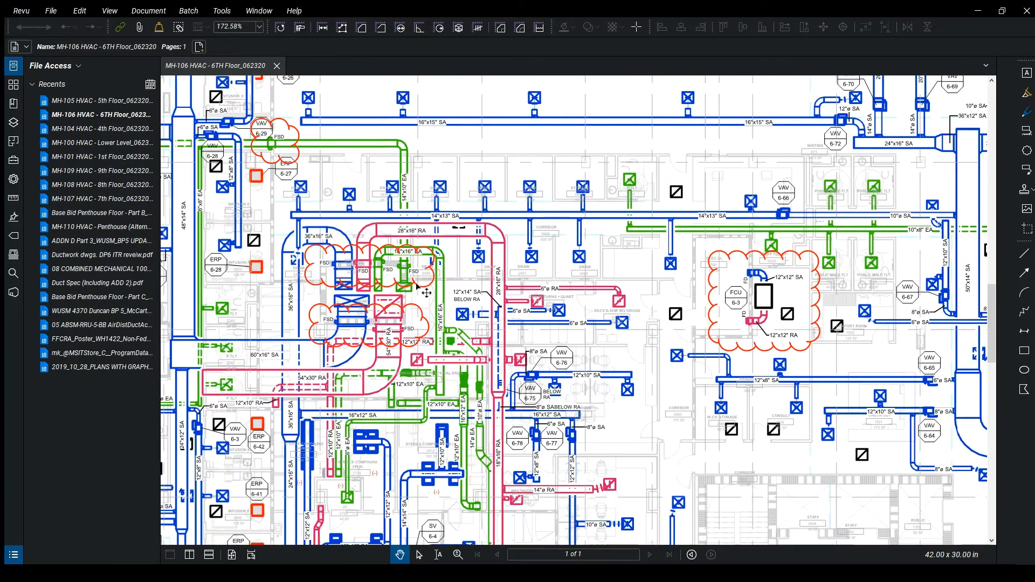
left_click_drag(396, 441, 455, 432)
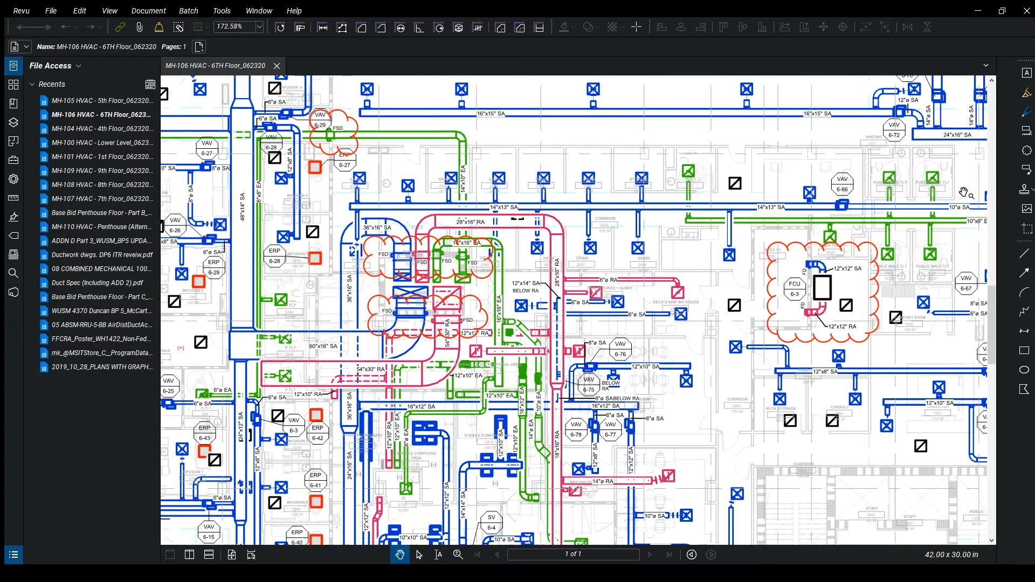
left_click(1024, 350)
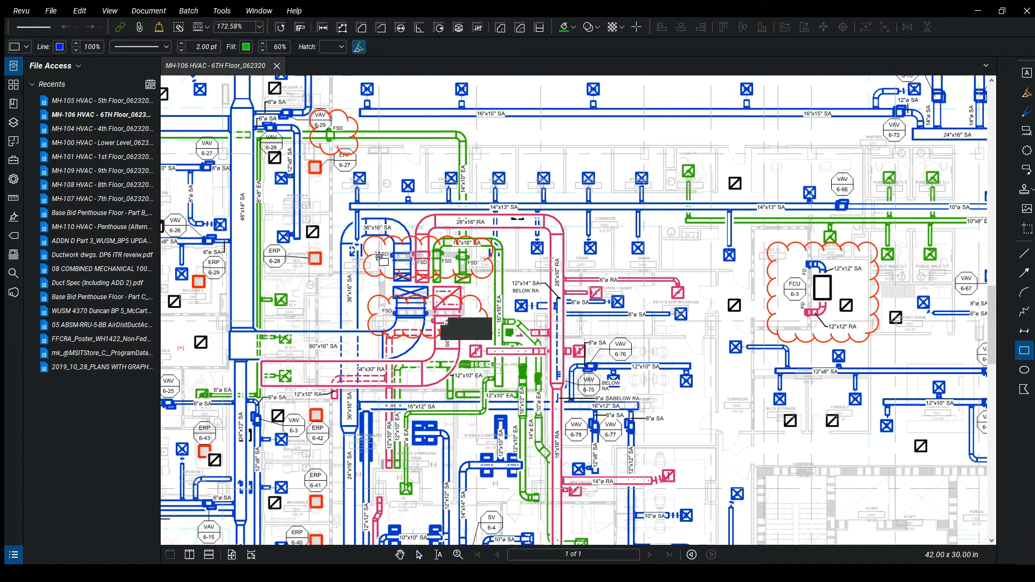
left_click_drag(380, 255, 474, 325)
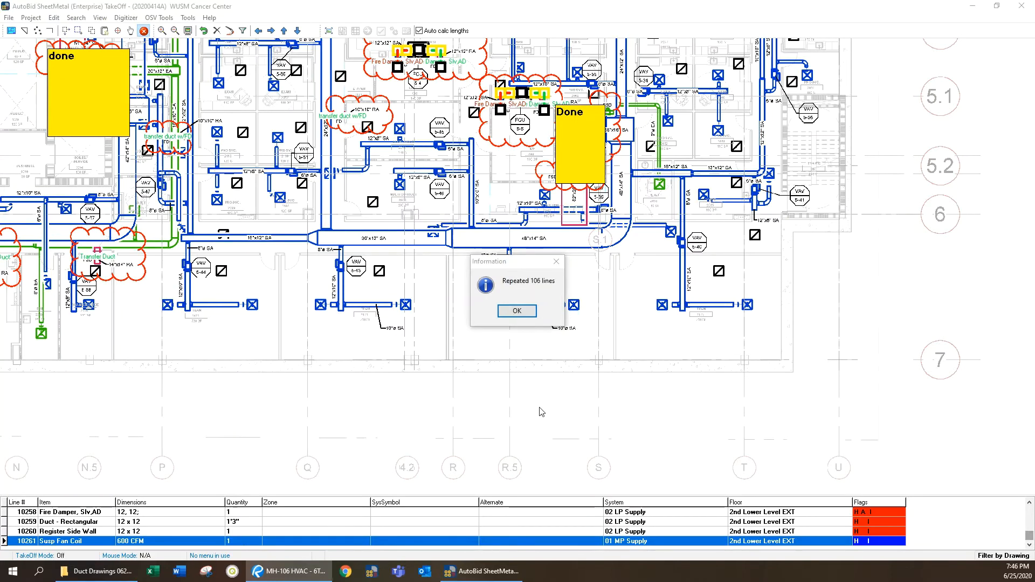
Back in AutoBid, close the repeat notice and switch the takeoff to drawing MH-106 HVAC - 6TH Floor_062320
left_click(517, 312)
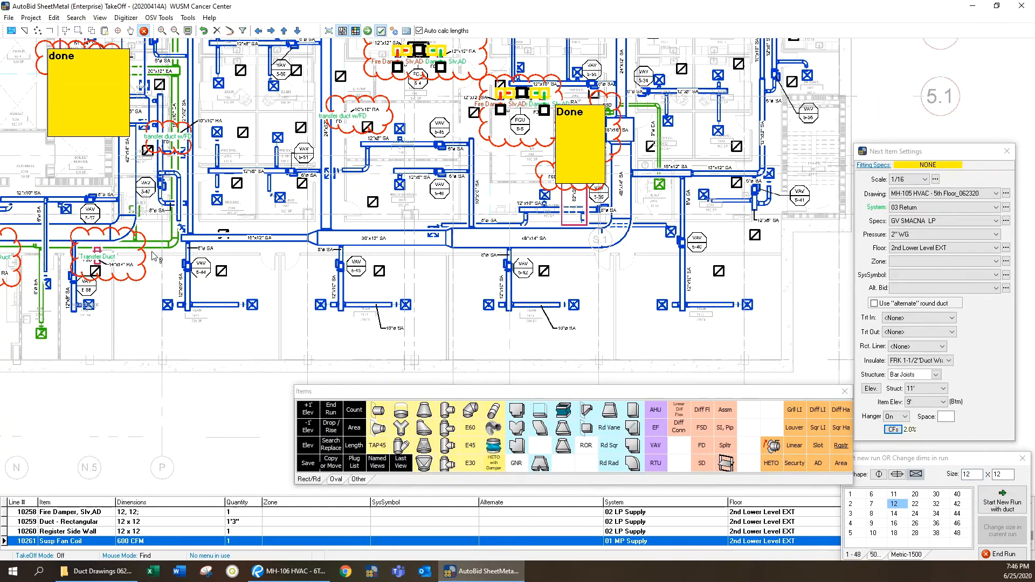
left_click(960, 193)
left_click(938, 223)
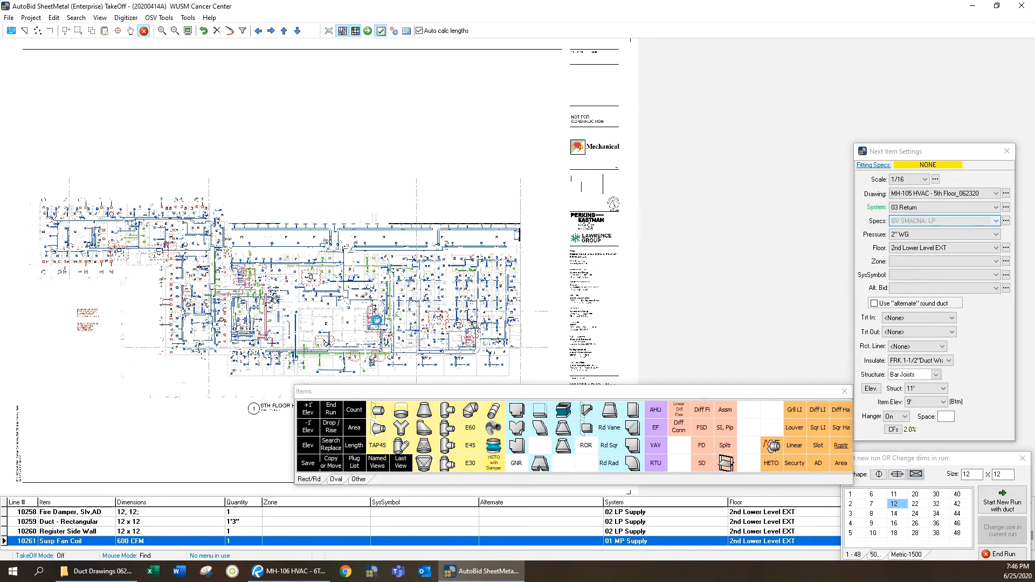
Move the stray transfer duct w/FD takeoff item onto the clouded 10"x10" RA duct beside VAV 6-47, keeping the same orientation
scroll(344, 350, "up", 5)
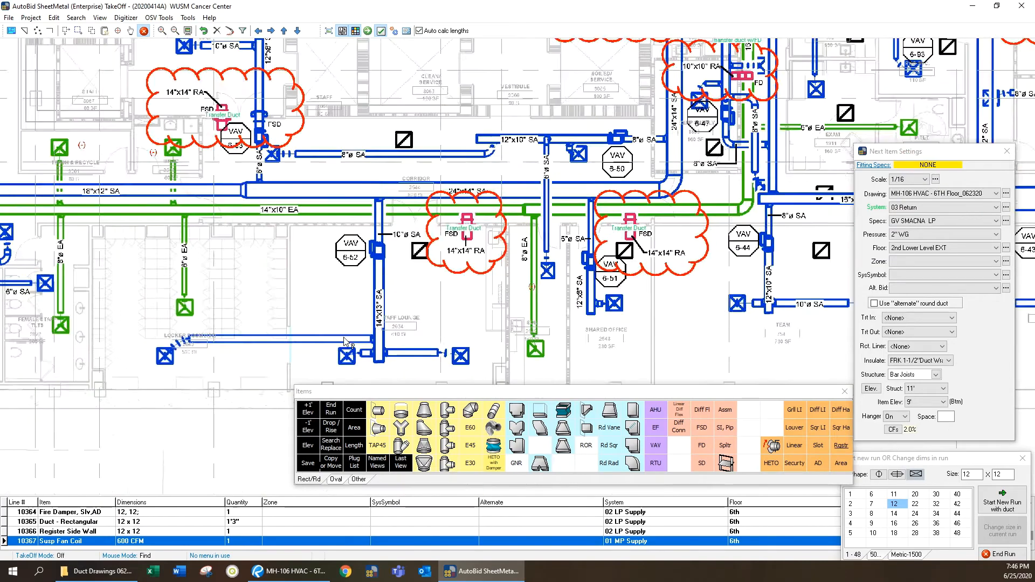
scroll(344, 342, "up", 2)
left_click_drag(819, 76, 503, 283)
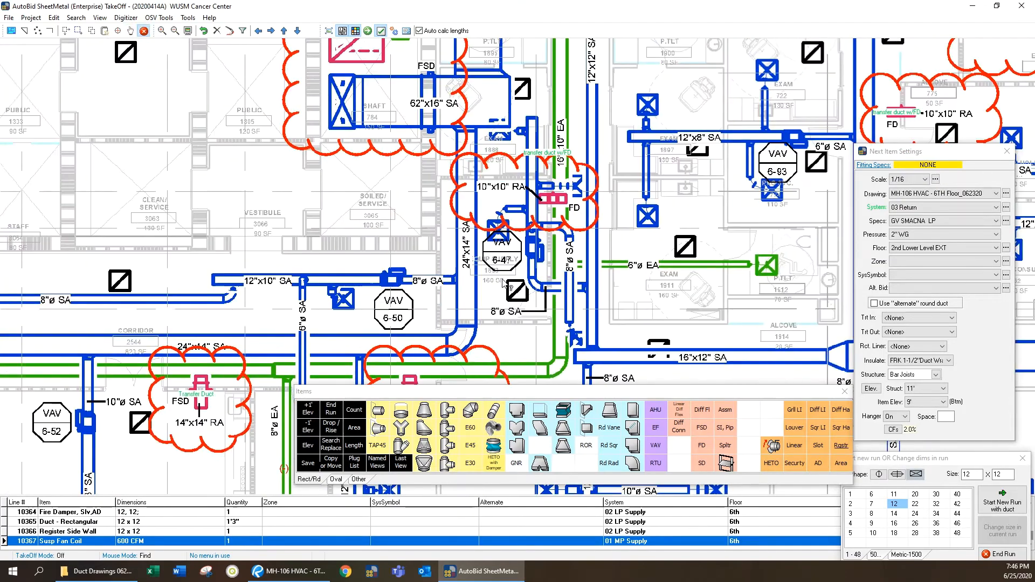
left_click_drag(593, 266, 517, 300)
left_click(476, 191)
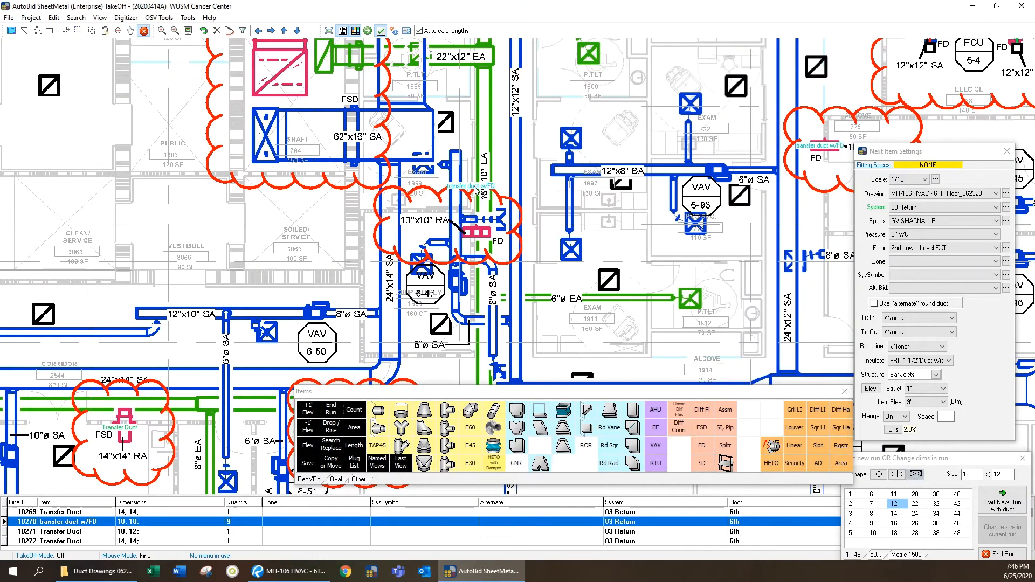
left_click(92, 31)
left_click_drag(437, 176, 507, 201)
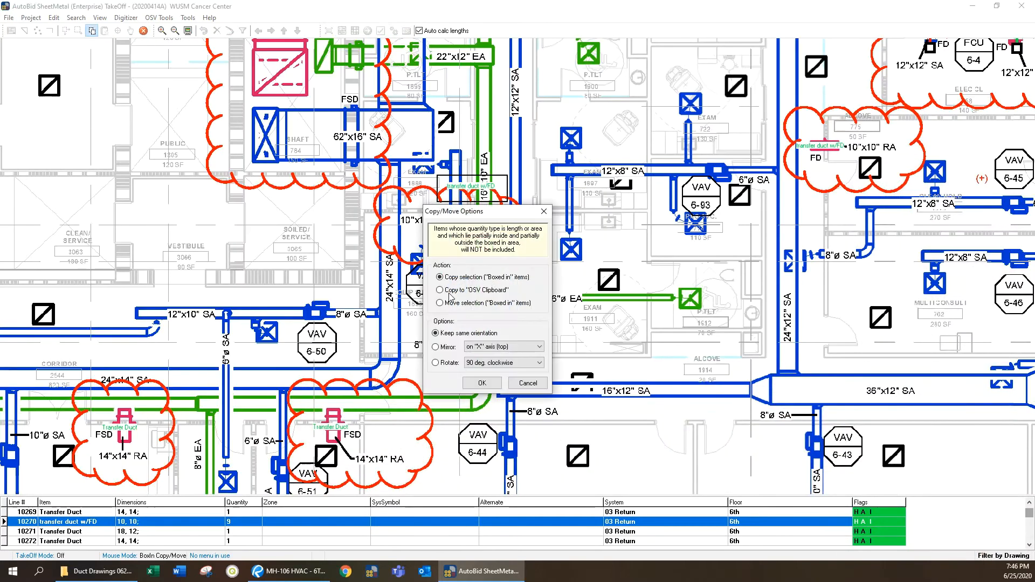
left_click(481, 383)
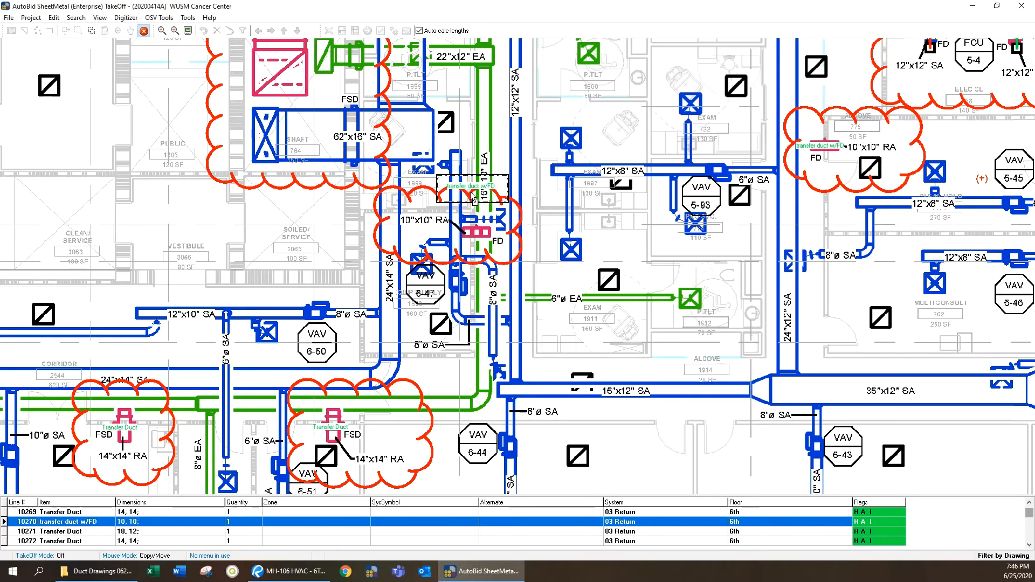
left_click(476, 247)
left_click(488, 315)
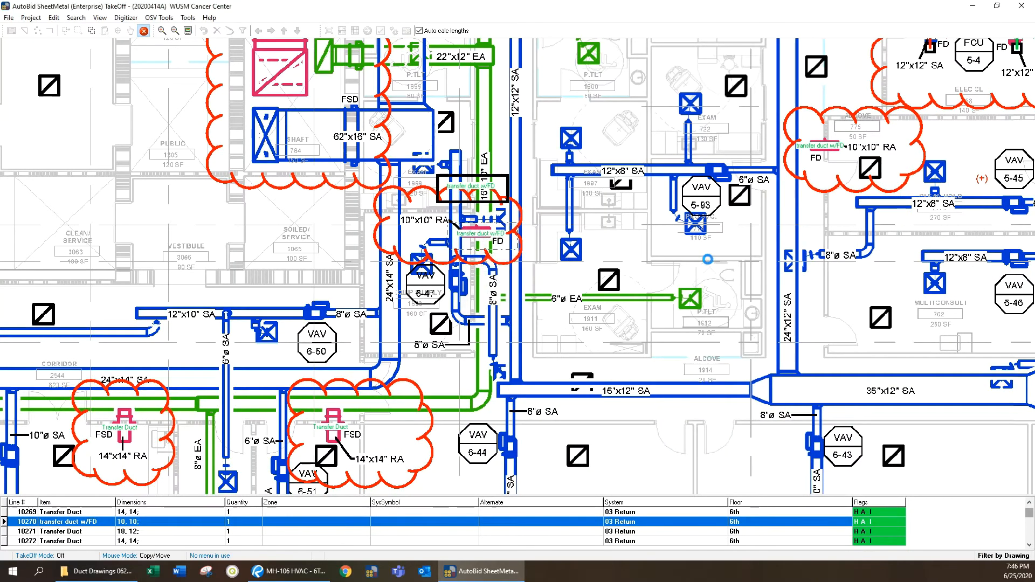
Check the repeated takeoff items against the clouds around FCU 6-4 and FCU 6-5 and through the nearby exam rooms
left_click_drag(626, 345, 313, 232)
left_click_drag(587, 314, 460, 270)
left_click_drag(548, 102, 431, 259)
scroll(441, 205, "down", 1)
left_click_drag(590, 332, 480, 293)
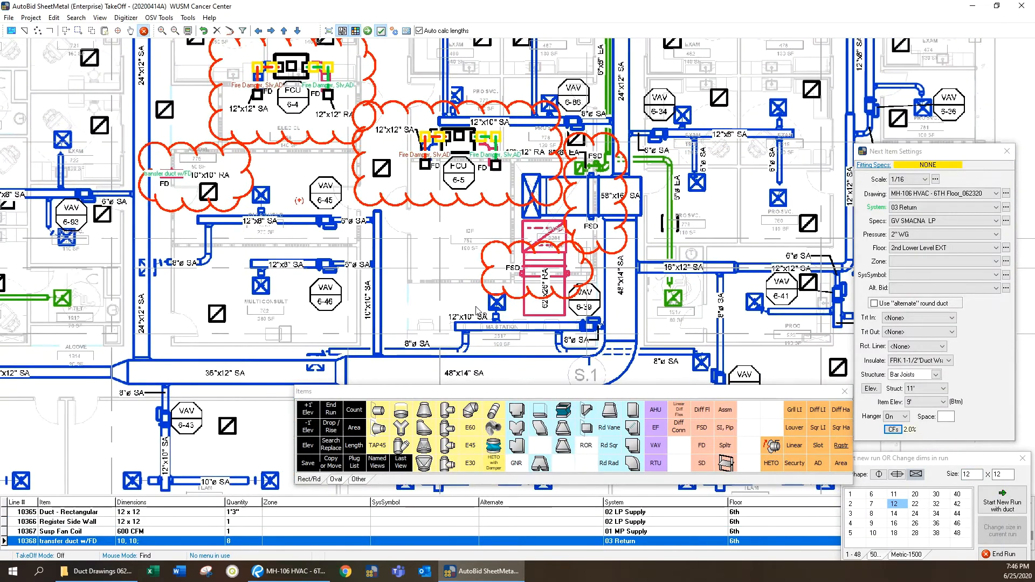
left_click_drag(553, 378, 446, 305)
left_click_drag(609, 97, 593, 378)
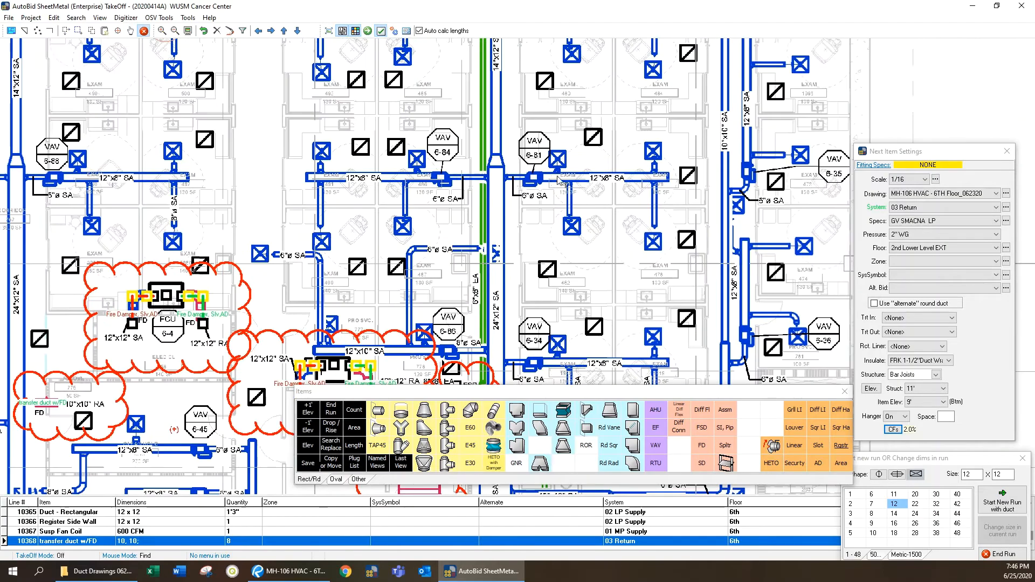
left_click_drag(528, 140, 532, 356)
scroll(531, 193, "down", 1)
left_click_drag(547, 200, 522, 375)
left_click_drag(478, 145, 478, 294)
left_click_drag(183, 339, 528, 189)
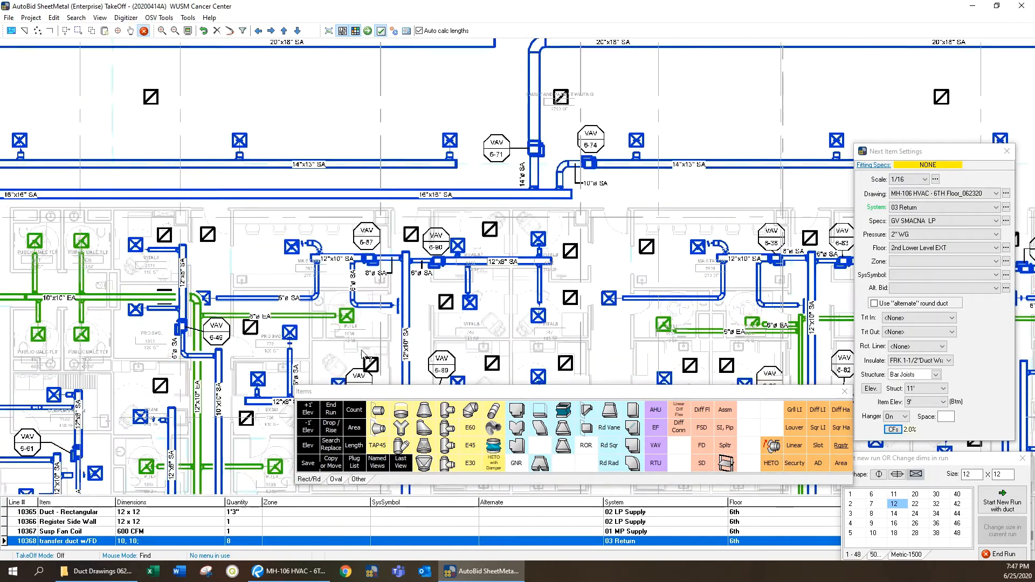
left_click_drag(372, 377, 528, 191)
left_click_drag(398, 312, 501, 78)
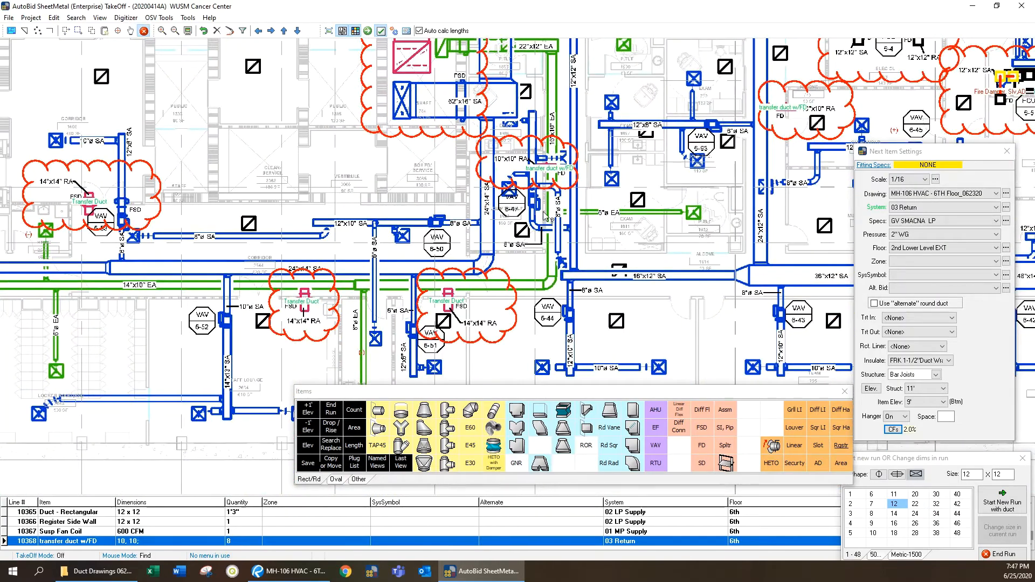
Check the takeoff against the FCU 6-3 cloud, the FSD shaft clouds and the 10"x10" RA transfer duct clouds near VAV 6-25
left_click_drag(174, 314, 611, 308)
left_click_drag(442, 229, 438, 408)
left_click_drag(430, 115, 445, 344)
left_click_drag(486, 193, 517, 364)
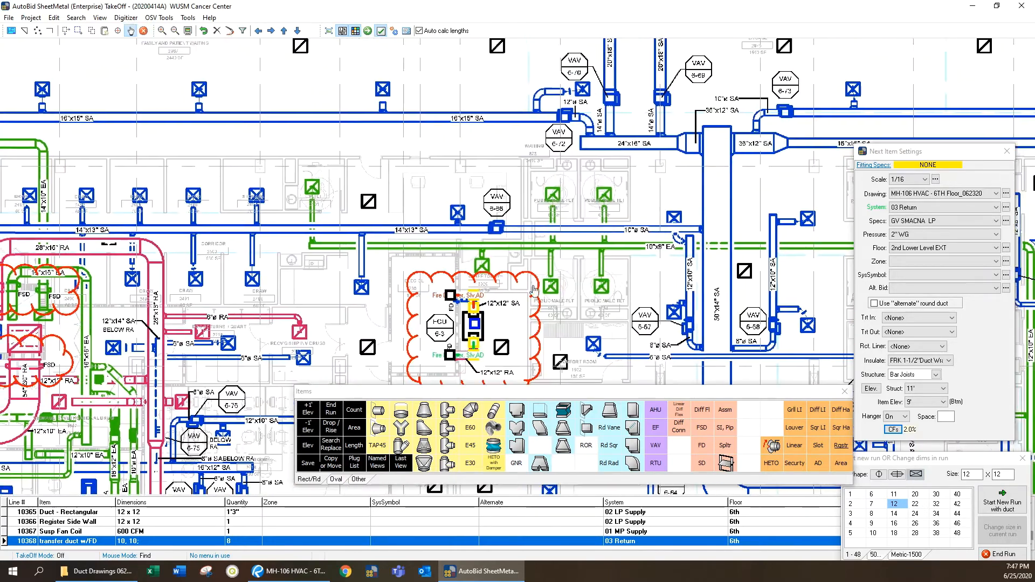
left_click_drag(420, 164, 778, 133)
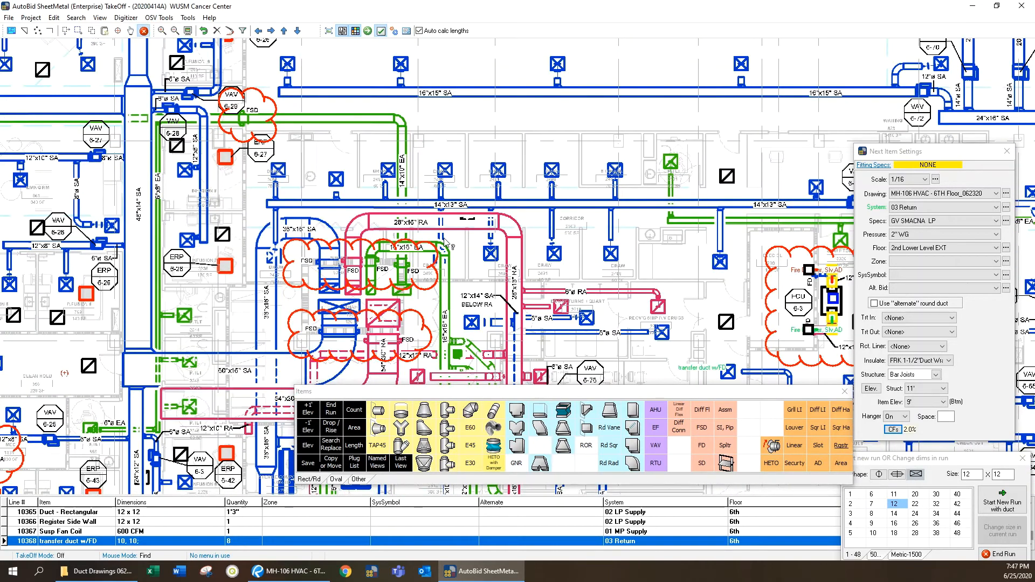
scroll(231, 221, "up", 1)
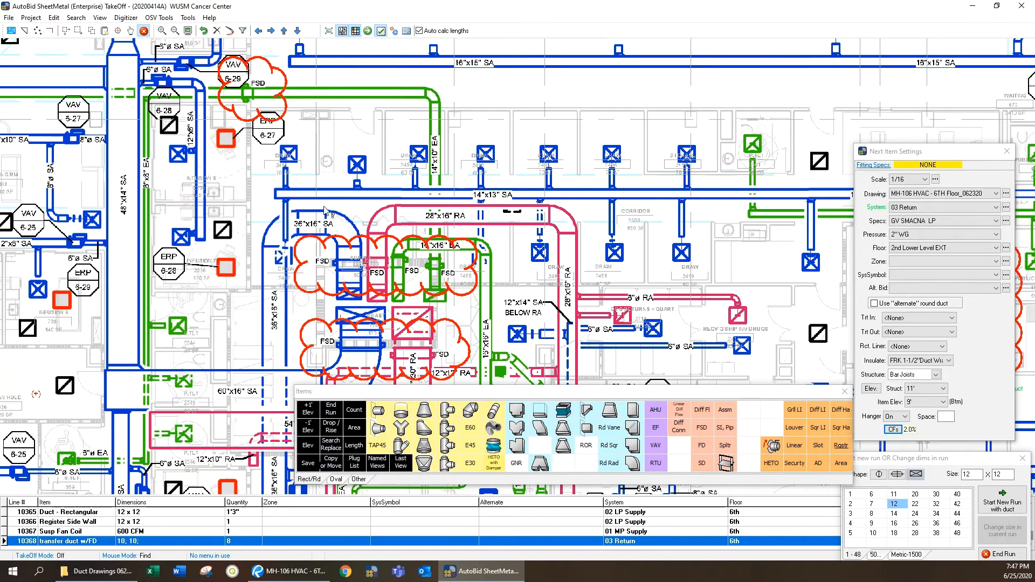
left_click_drag(326, 233, 362, 81)
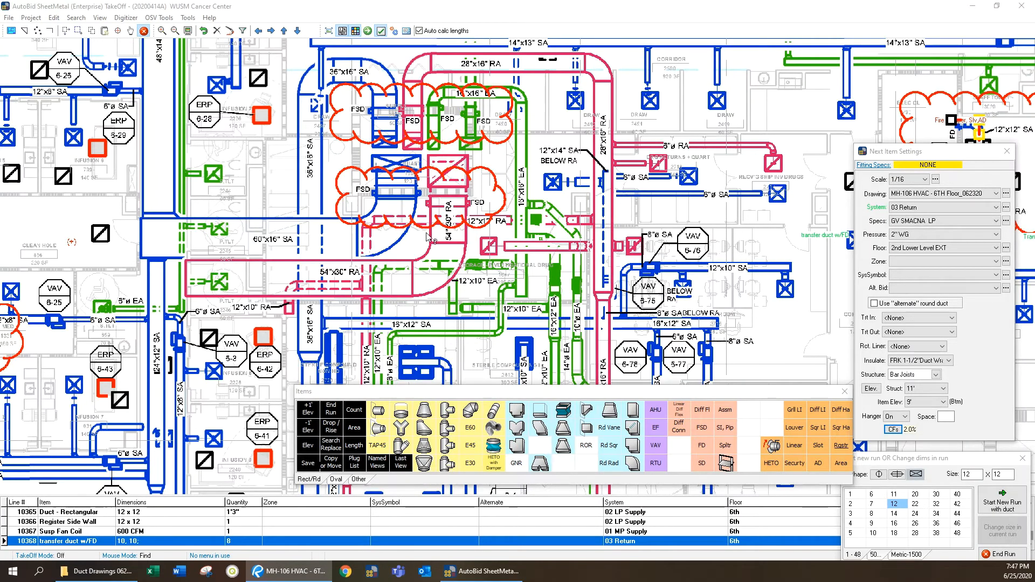
left_click_drag(418, 297, 423, 167)
left_click_drag(429, 319, 530, 194)
mouse_move(501, 318)
left_mouse_down()
mouse_move(505, 183)
mouse_move(523, 219)
mouse_move(524, 192)
left_mouse_up()
left_click_drag(462, 361, 444, 178)
left_click_drag(377, 167, 759, 267)
left_click_drag(458, 86, 458, 302)
left_click_drag(456, 129, 466, 336)
left_click_drag(482, 94, 495, 227)
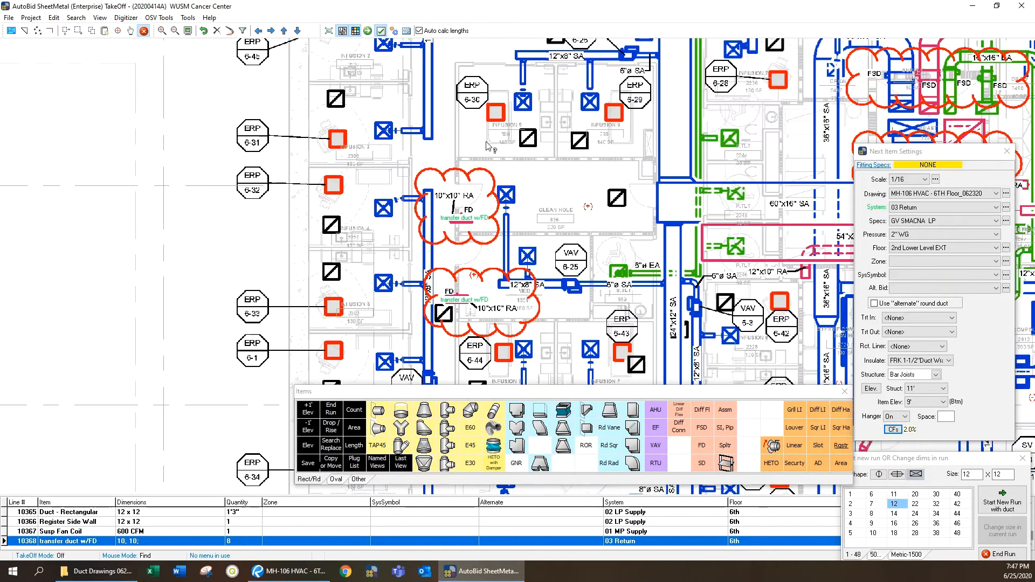
mouse_move(498, 120)
left_mouse_down()
mouse_move(503, 236)
mouse_move(519, 256)
left_mouse_up()
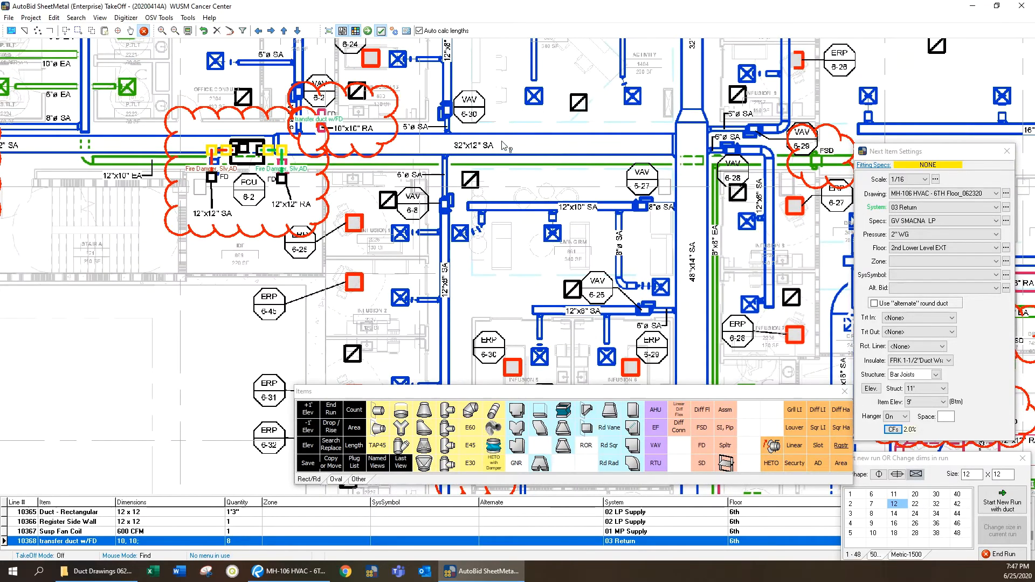
Check the takeoff items at the FCU 6-1 and FCU 6-2 clouds, and look for items left outside any cloud
left_click_drag(505, 145, 502, 286)
mouse_move(490, 204)
left_mouse_down()
mouse_move(501, 310)
mouse_move(576, 310)
left_mouse_up()
scroll(531, 308, "down", 1)
left_click_drag(333, 317, 484, 233)
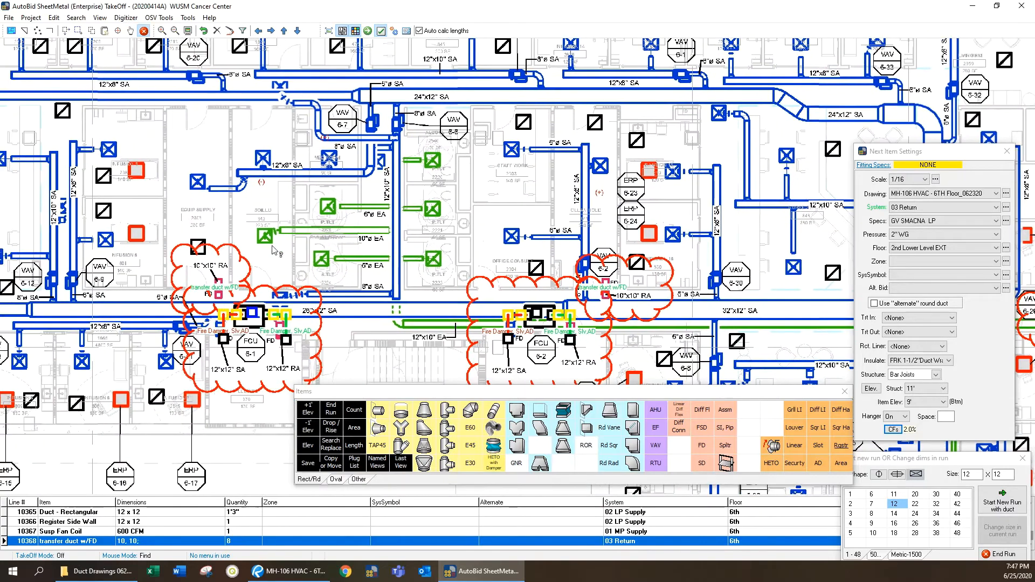
left_click_drag(275, 246, 429, 218)
left_click_drag(243, 236, 388, 235)
left_click_drag(170, 239, 493, 275)
scroll(494, 259, "down", 1)
left_click_drag(497, 232, 129, 194)
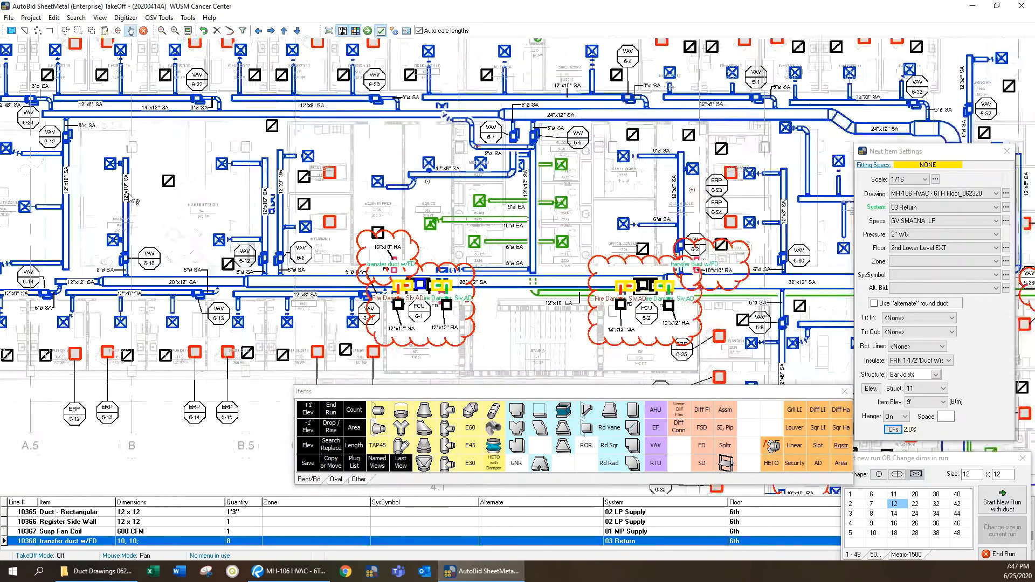
scroll(593, 270, "down", 1)
left_click_drag(599, 276, 240, 236)
left_click_drag(530, 173, 419, 80)
scroll(510, 290, "down", 1)
scroll(422, 243, "up", 1)
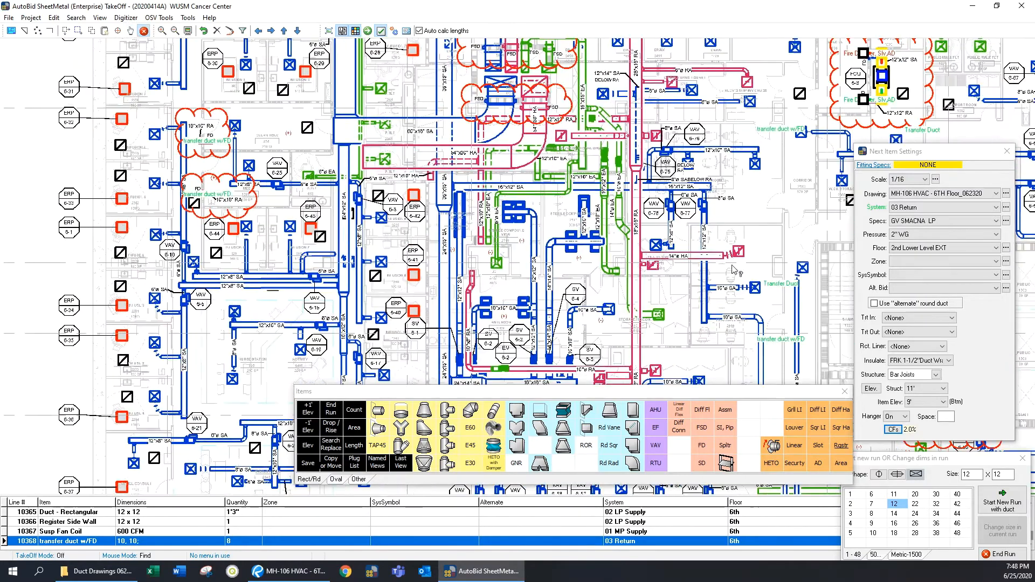
Box in and delete the unclouded fire damper and two transfer duct w/FD items along the 18"x12" SA duct near VAV 6-55 to 6-57
scroll(537, 264, "down", 3)
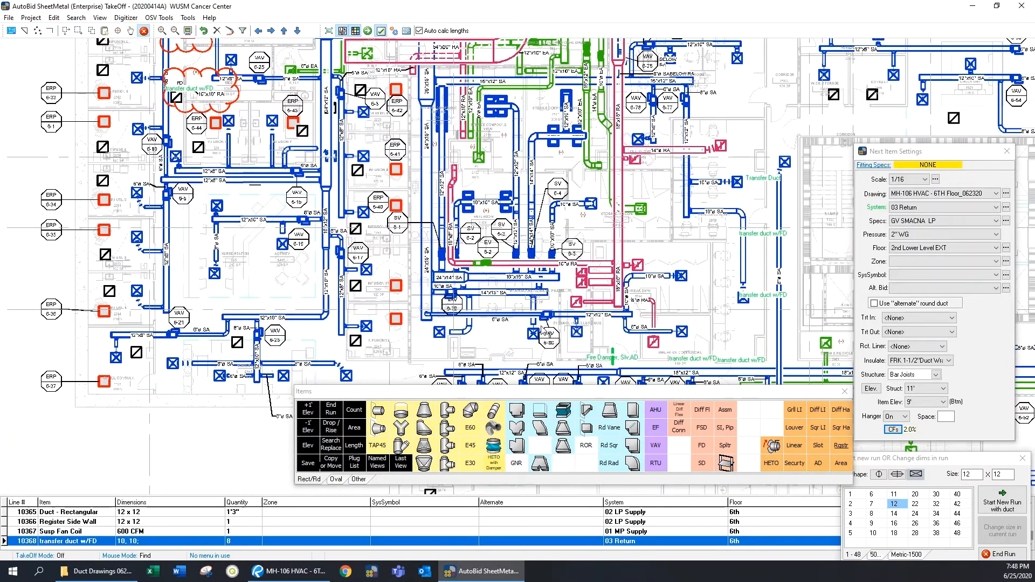
scroll(580, 231, "down", 3)
left_click_drag(723, 238, 488, 257)
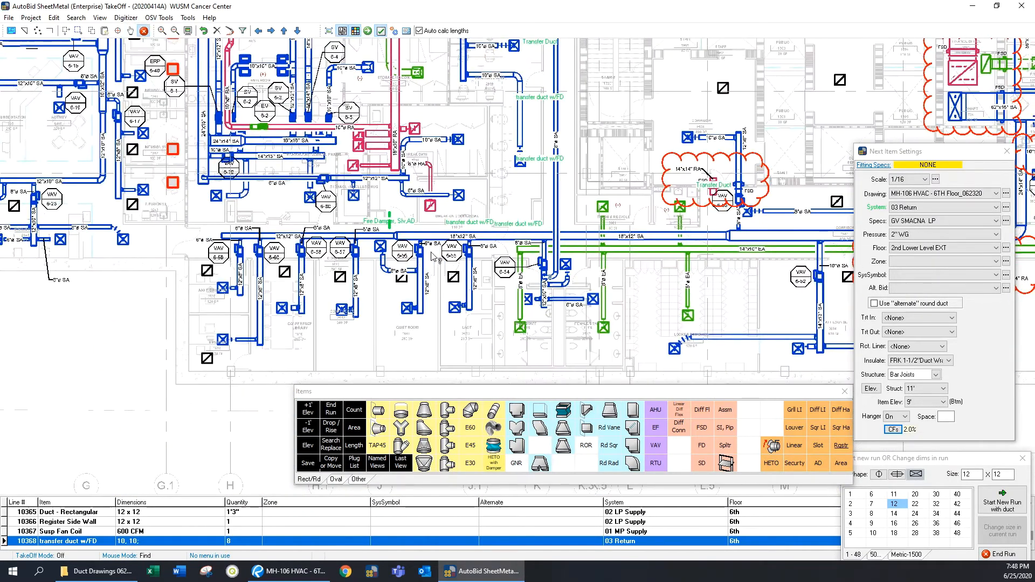
scroll(434, 252, "up", 3)
left_click_drag(539, 209, 516, 205)
left_click(79, 31)
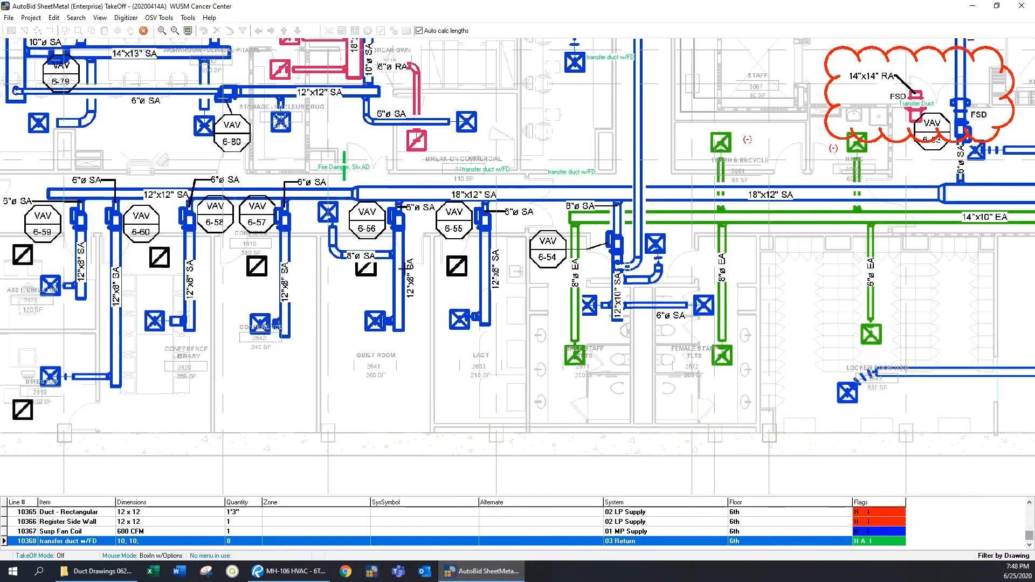
mouse_move(228, 143)
left_mouse_down()
mouse_move(634, 216)
mouse_move(637, 208)
left_mouse_up()
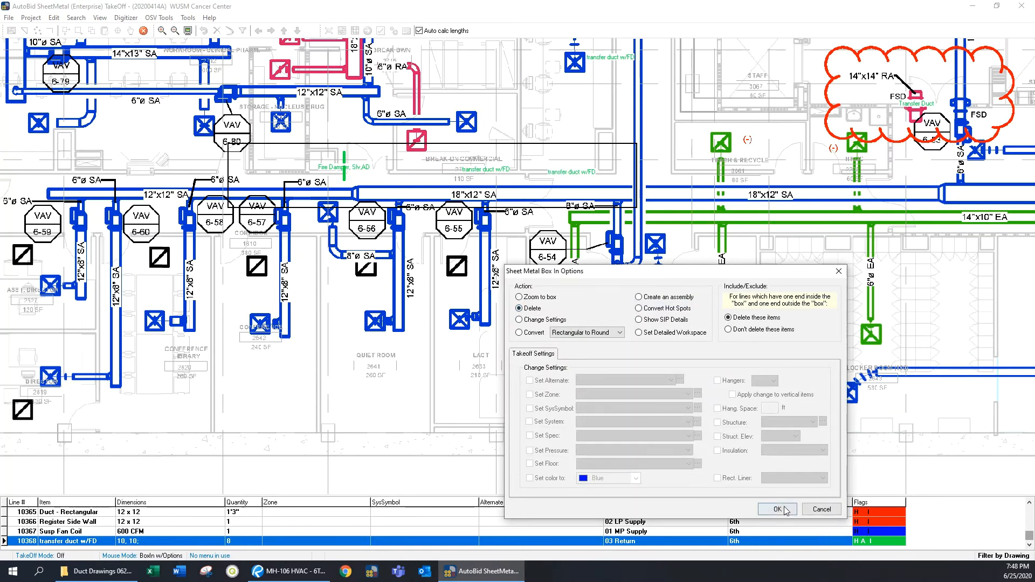
left_click(779, 508)
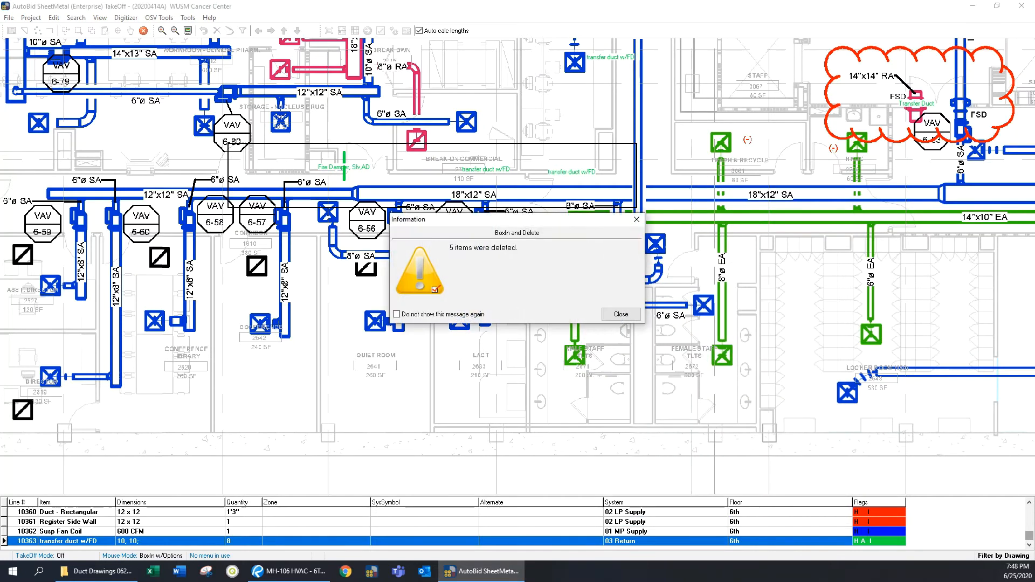
key("alt+Tab")
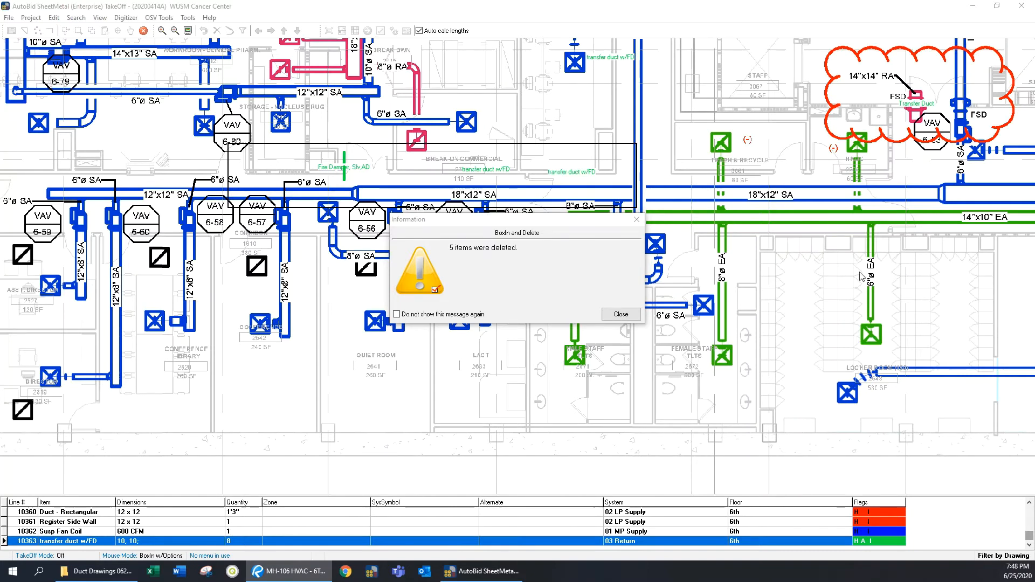
left_click(620, 315)
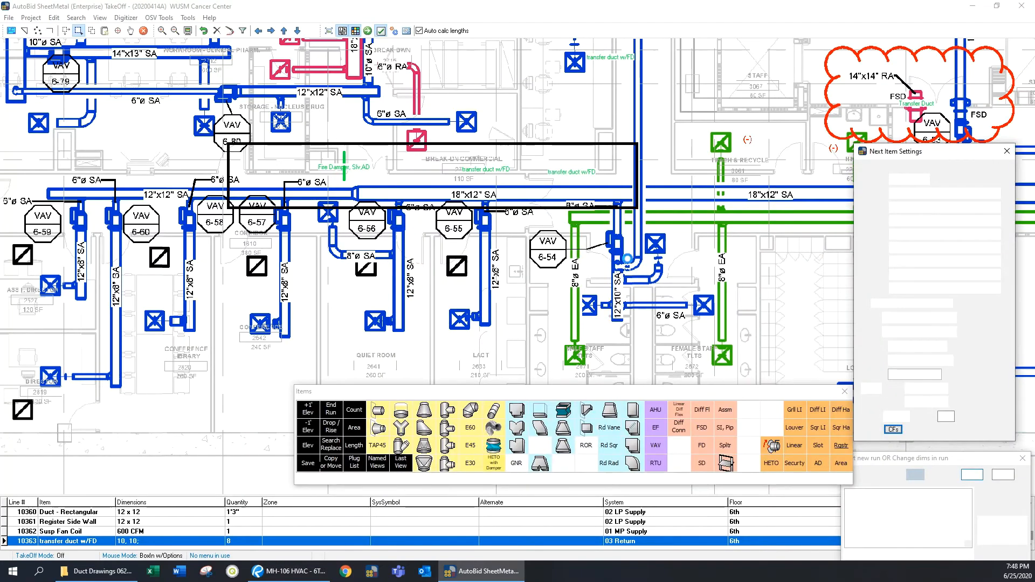
Box in and delete the unclouded Transfer Duct and two transfer duct w/FD items in the corridor area beside VAV 6-77
scroll(627, 265, "down", 2)
scroll(627, 264, "down", 3)
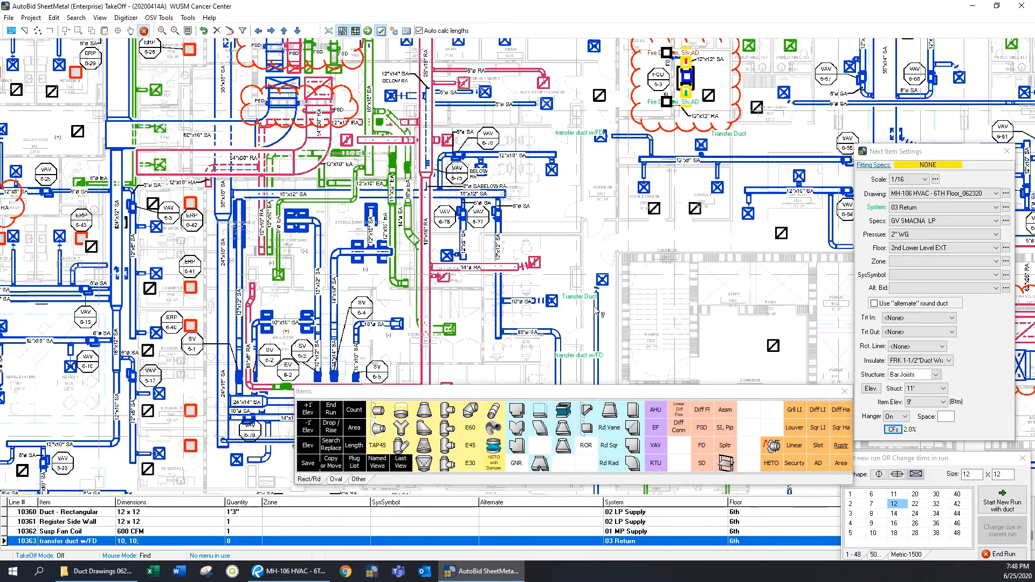
scroll(594, 308, "down", 1)
left_click_drag(595, 308, 574, 171)
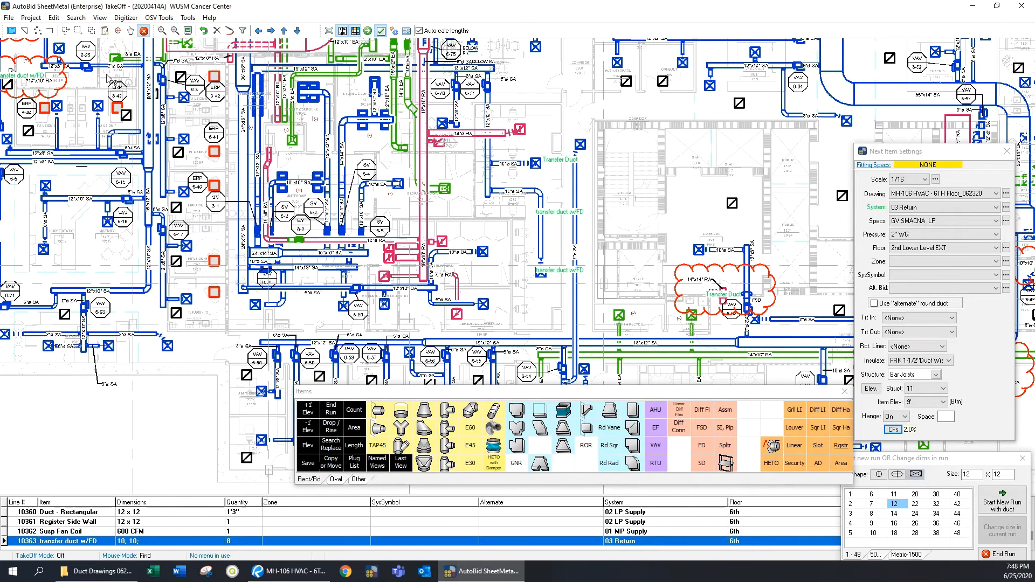
left_click(78, 31)
left_click_drag(459, 90, 638, 345)
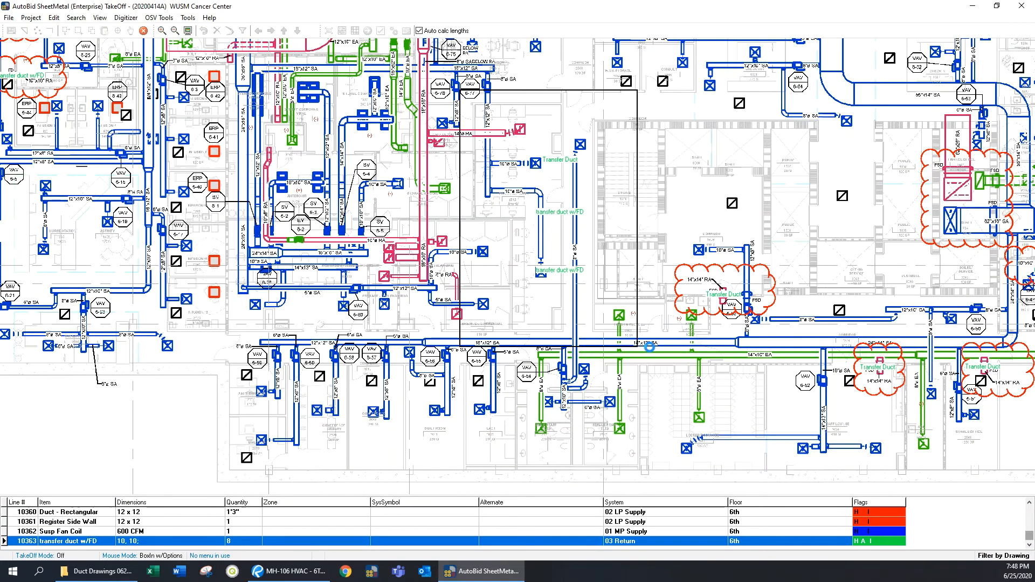
left_click(519, 308)
left_click(775, 507)
left_click(615, 314)
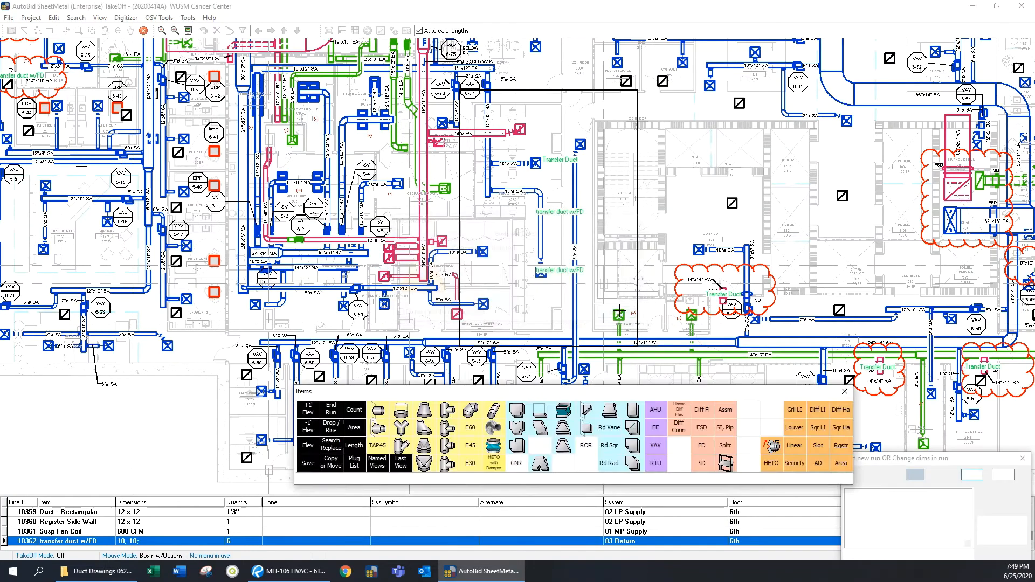
Box in and delete the unclouded transfer duct w/FD and Transfer Duct items just below the FCU 6-3 cloud
scroll(587, 320, "down", 1)
mouse_move(588, 193)
left_mouse_down()
mouse_move(595, 243)
mouse_move(573, 252)
left_mouse_up()
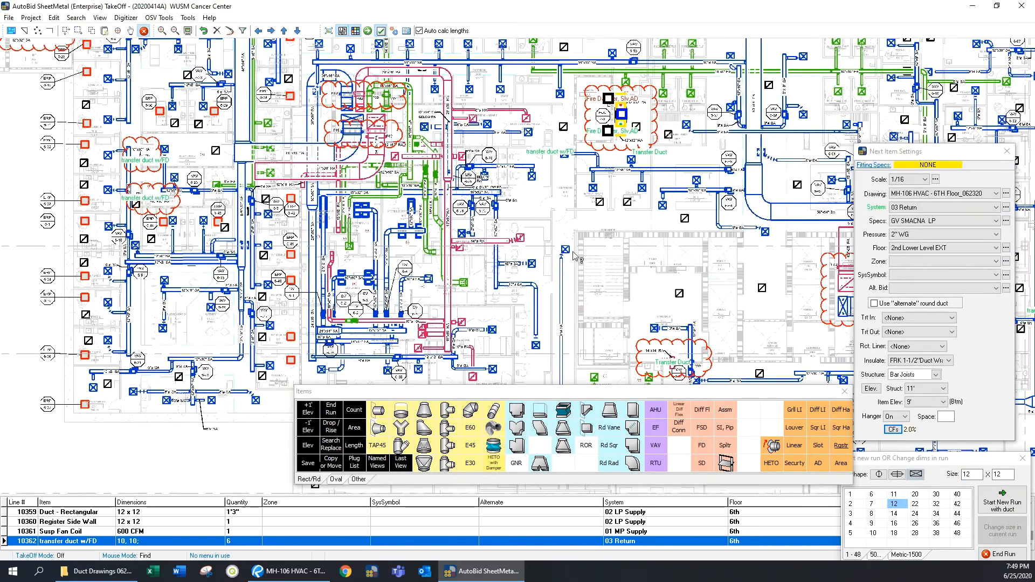
scroll(658, 227, "up", 3)
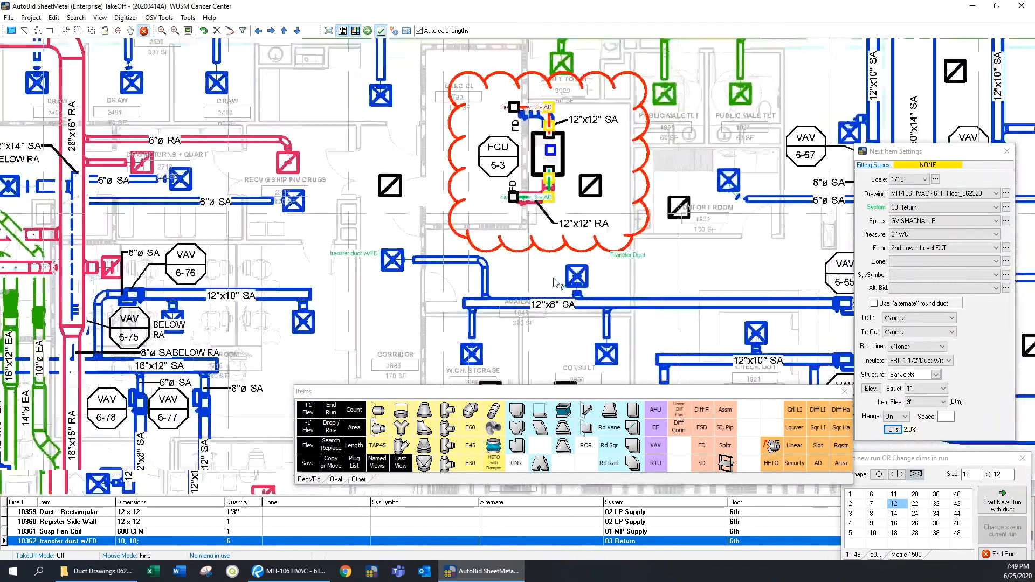
scroll(633, 344, "down", 2)
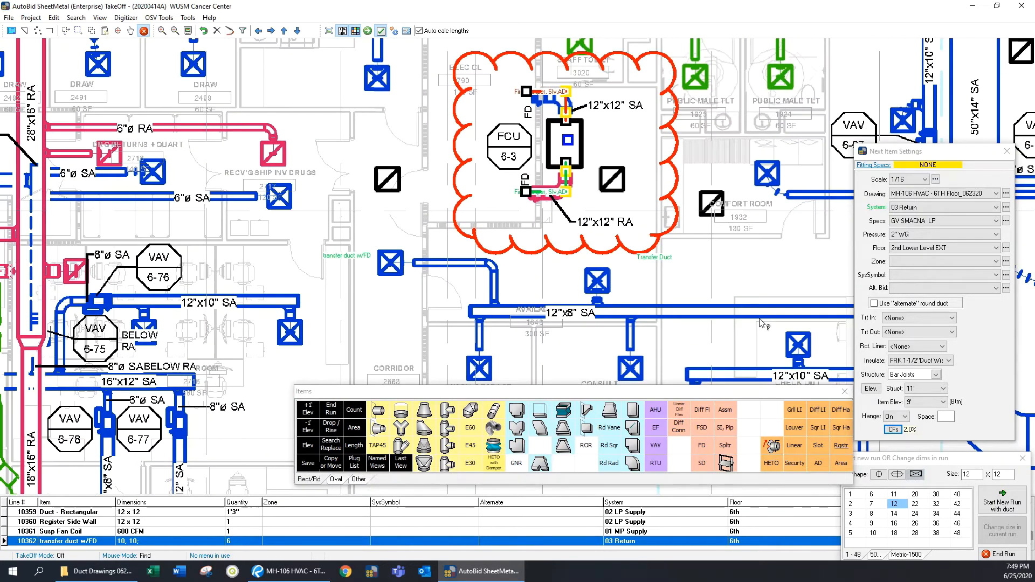
left_click(66, 30)
left_click_drag(308, 246, 761, 306)
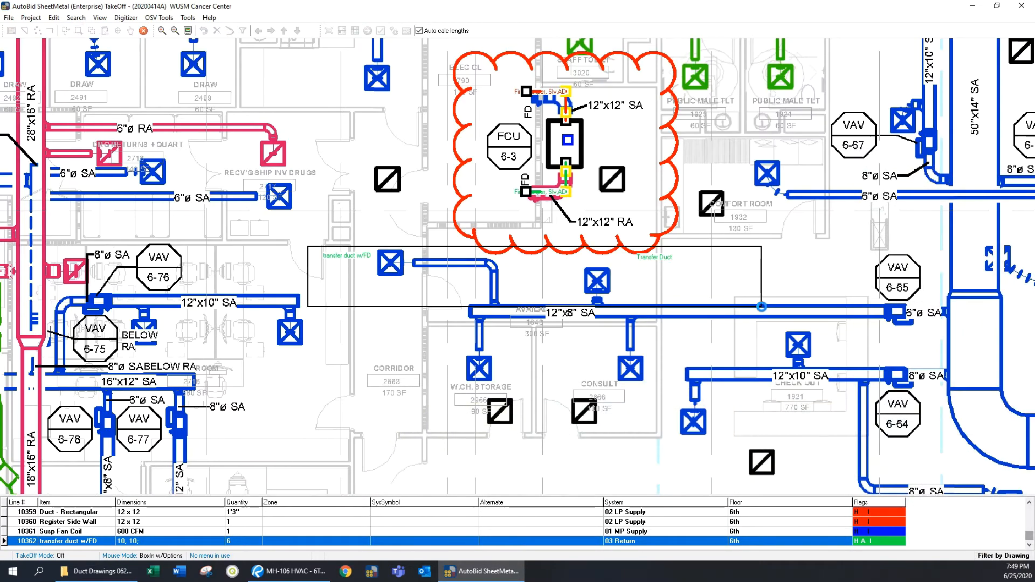
left_click(507, 305)
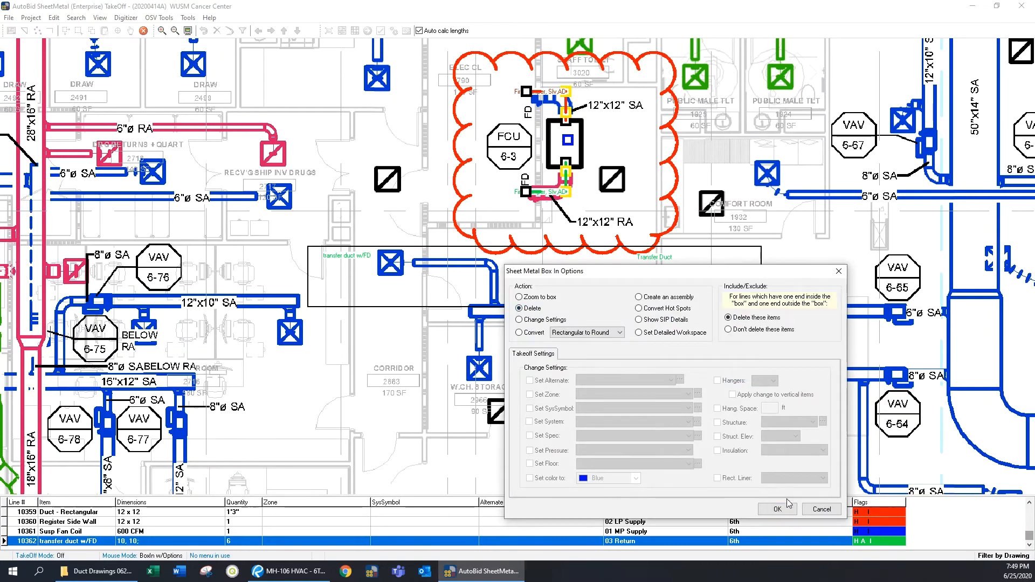
left_click(785, 505)
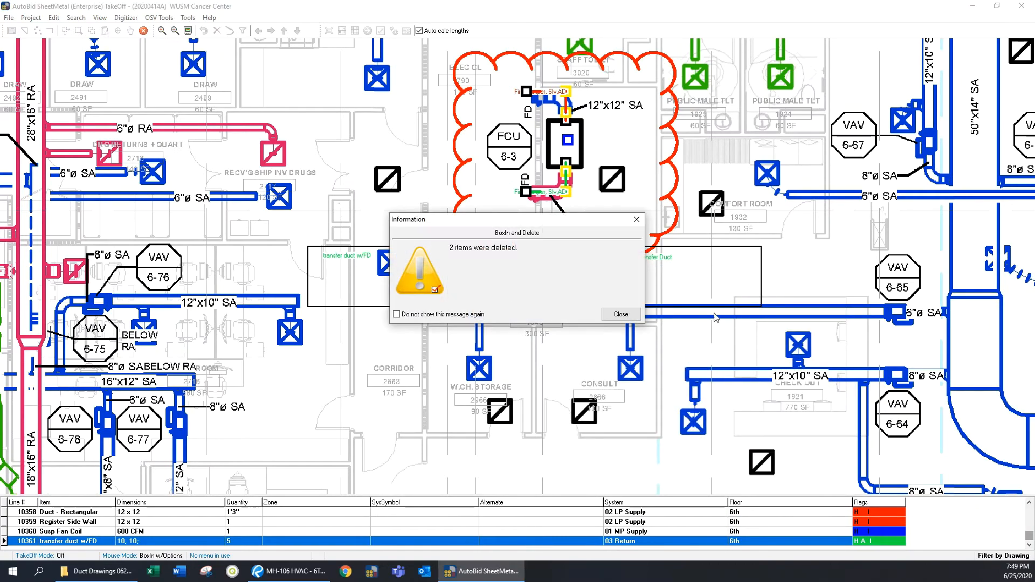
left_click(630, 316)
Check the 6th floor plan around FCU 6-3, the central shaft and the lower Transfer Duct clouds for items left outside any cloud
scroll(609, 338, "down", 2)
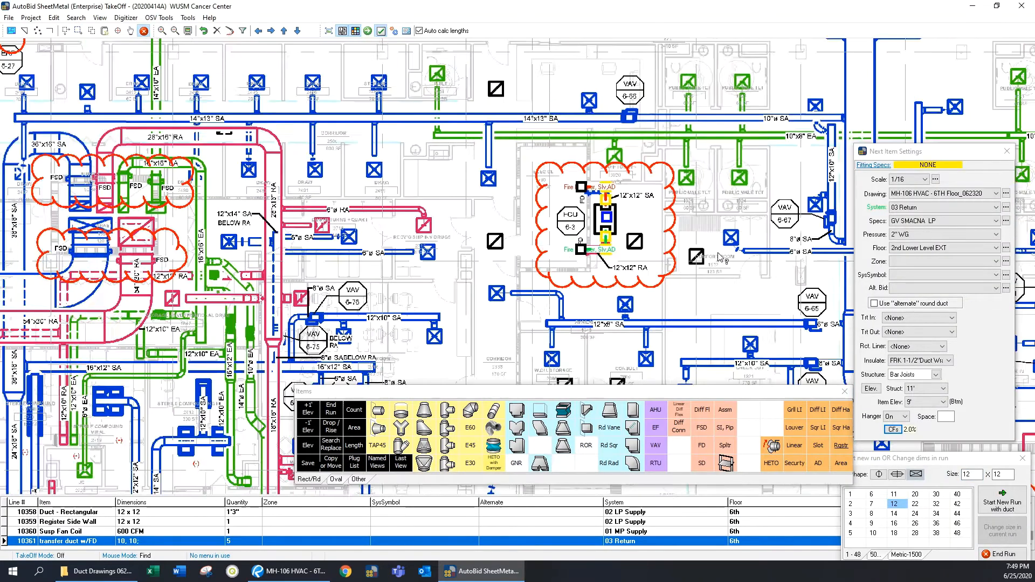
left_click_drag(665, 256, 358, 196)
scroll(432, 204, "down", 2)
left_click_drag(412, 71, 474, 312)
scroll(476, 275, "down", 2)
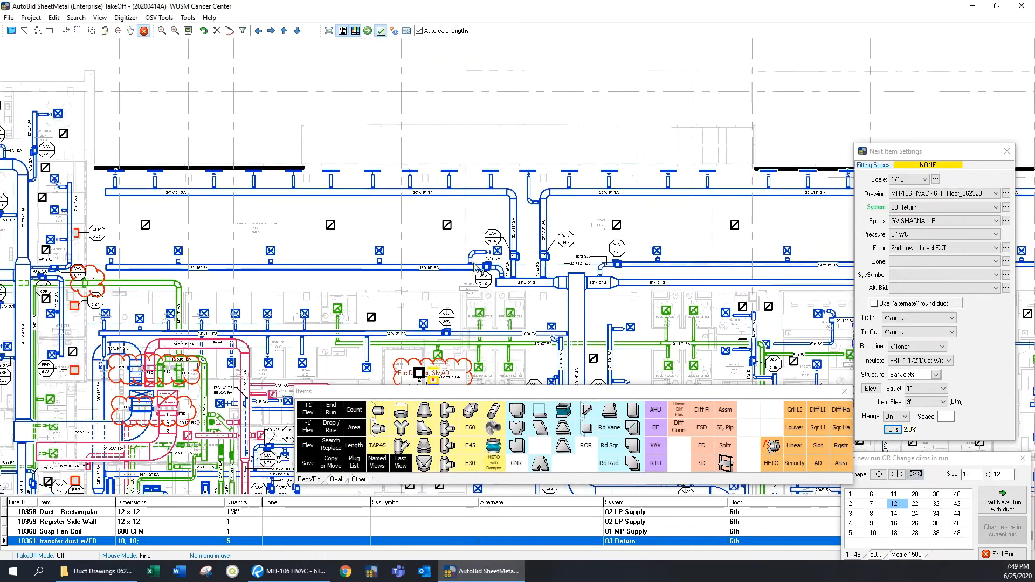
mouse_move(477, 268)
left_mouse_down()
mouse_move(479, 337)
mouse_move(606, 218)
left_mouse_up()
left_click_drag(578, 371, 569, 219)
left_click_drag(569, 328, 568, 254)
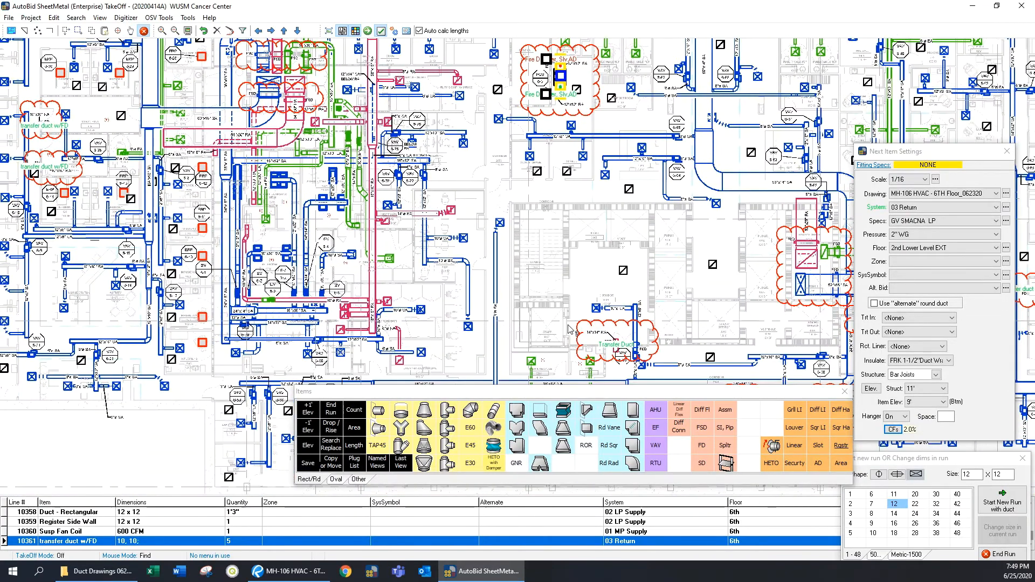
left_click_drag(570, 326, 595, 184)
left_click_drag(808, 185, 591, 147)
left_click_drag(551, 218, 474, 231)
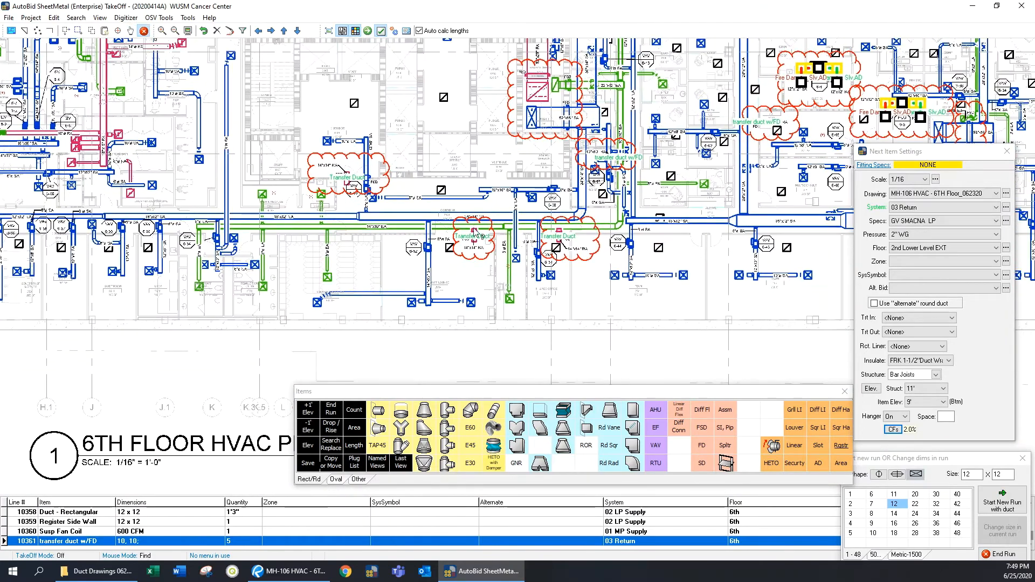
Scan the whole 6th floor HVAC plan from wing to wing for remaining takeoff items without a cloud
scroll(474, 236, "down", 2)
left_click_drag(689, 227, 671, 324)
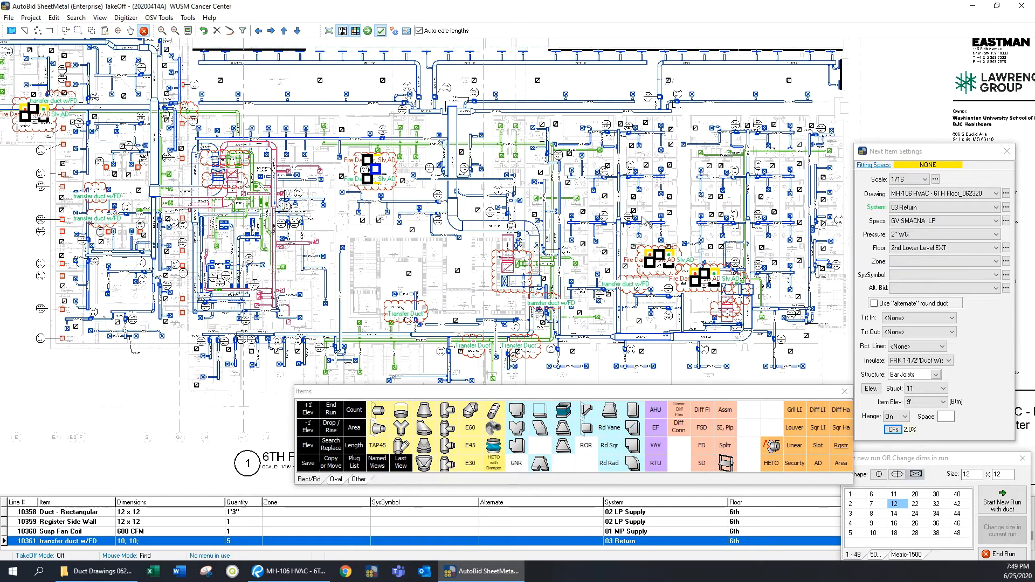
left_click_drag(642, 219, 640, 246)
left_click_drag(475, 242, 532, 227)
left_click_drag(463, 298, 472, 274)
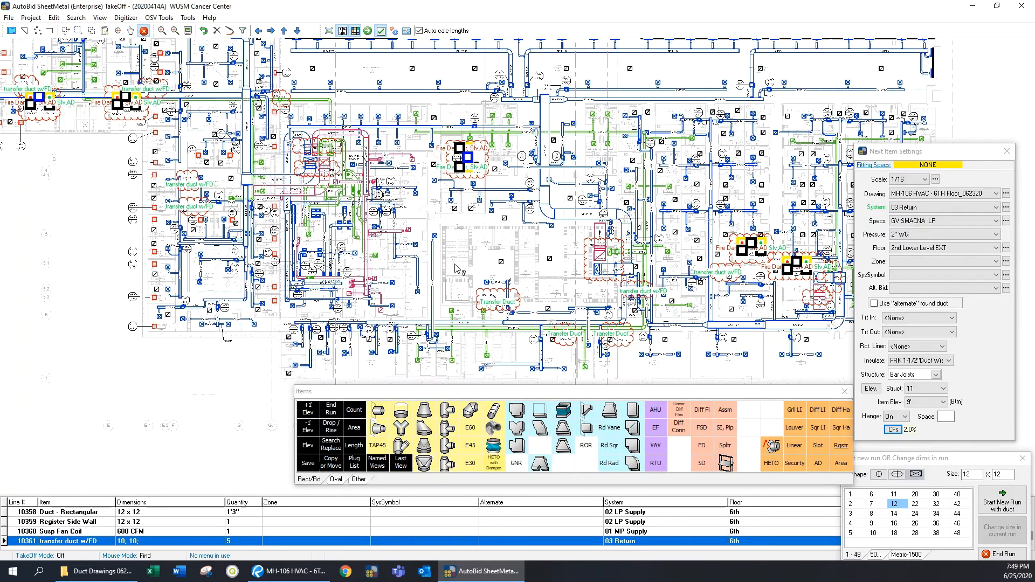
left_click_drag(414, 221, 445, 278)
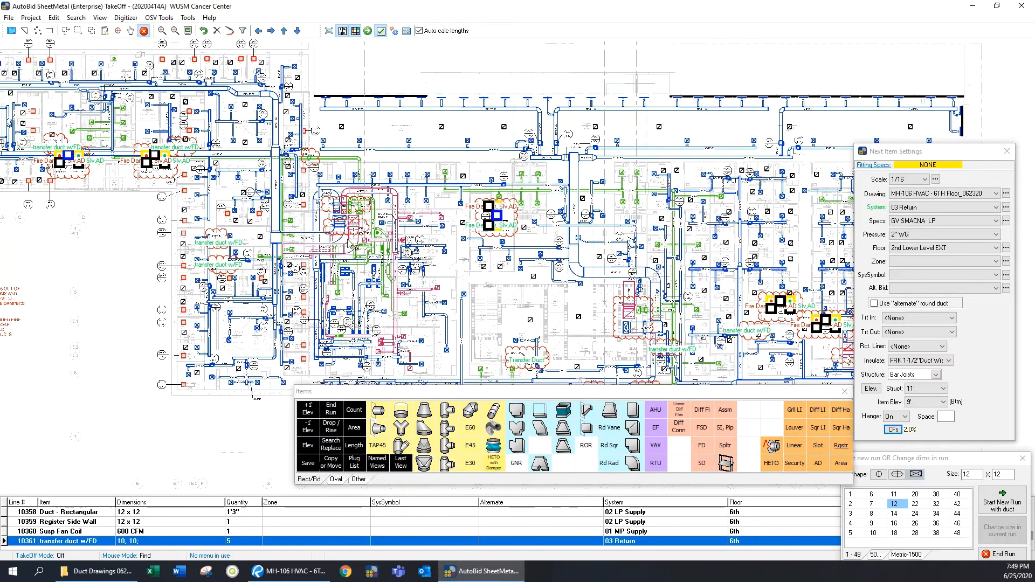
mouse_move(327, 255)
left_mouse_down()
mouse_move(393, 310)
mouse_move(445, 302)
mouse_move(395, 276)
left_mouse_up()
left_click_drag(594, 309, 575, 302)
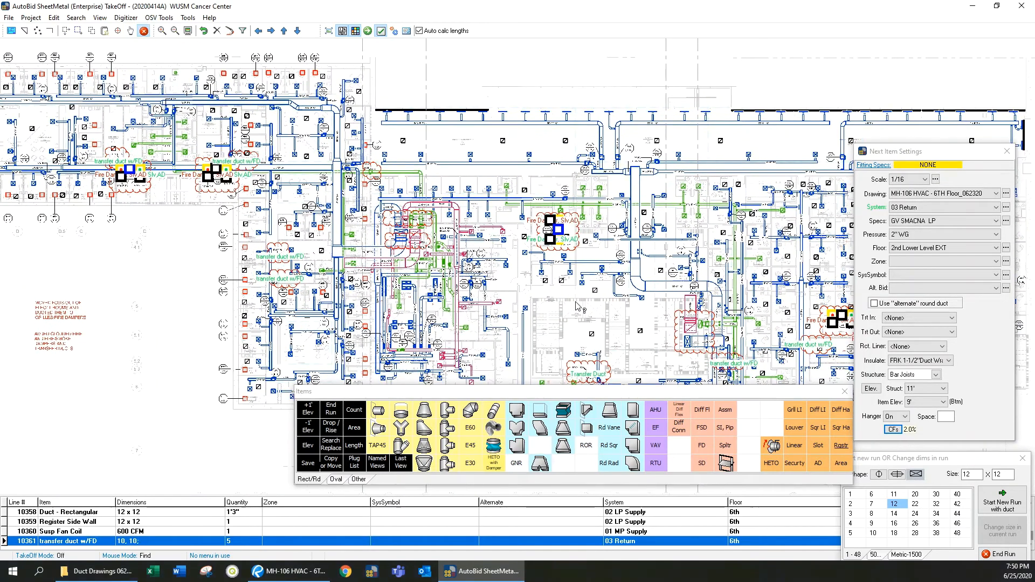
left_click_drag(732, 299, 574, 263)
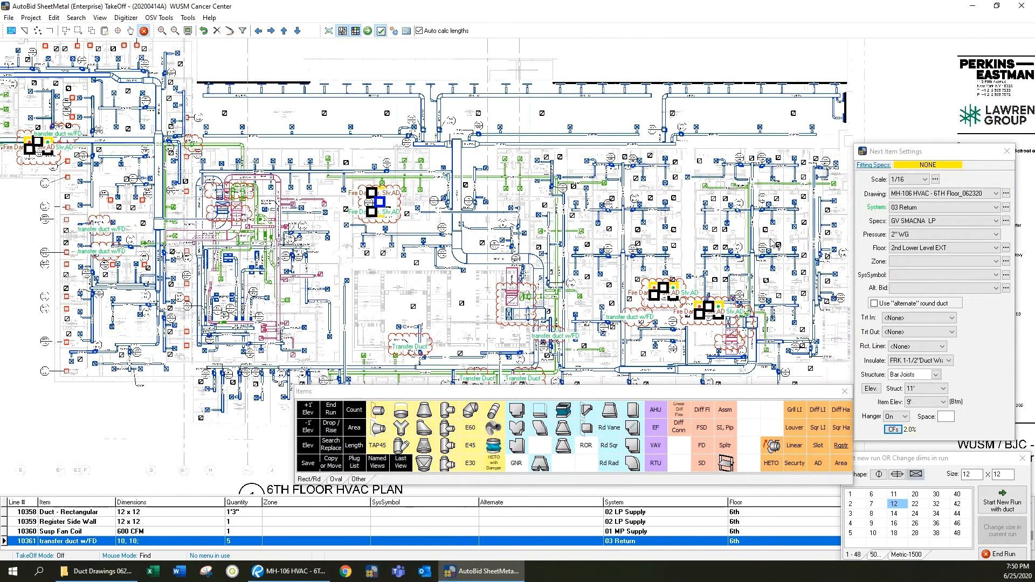
Examine the takeoff at the FCU 6-4 and FCU 6-5 clouds and the neighbouring transfer duct and FSD clouds
scroll(772, 243, "up", 5)
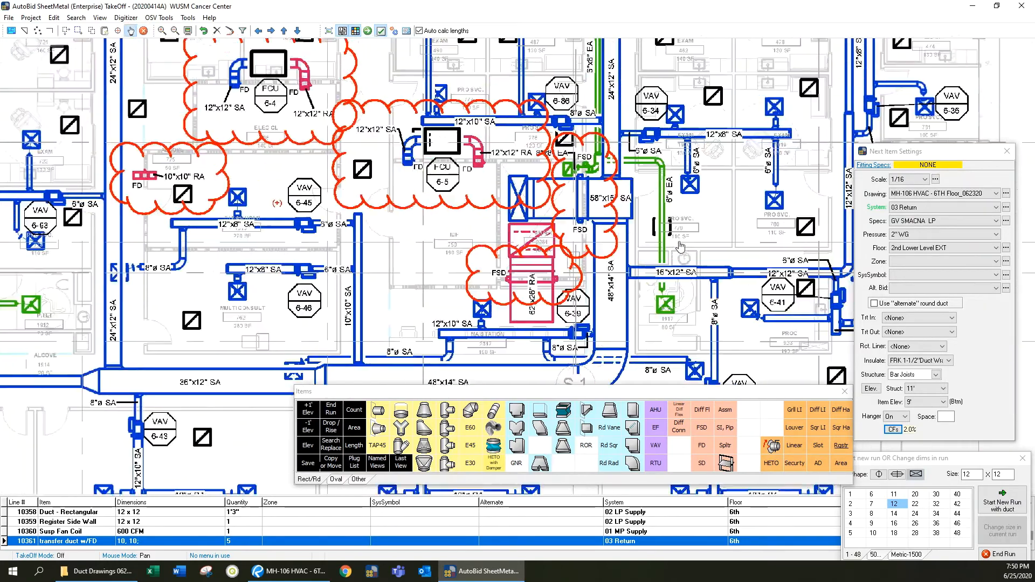
left_click_drag(680, 247, 680, 254)
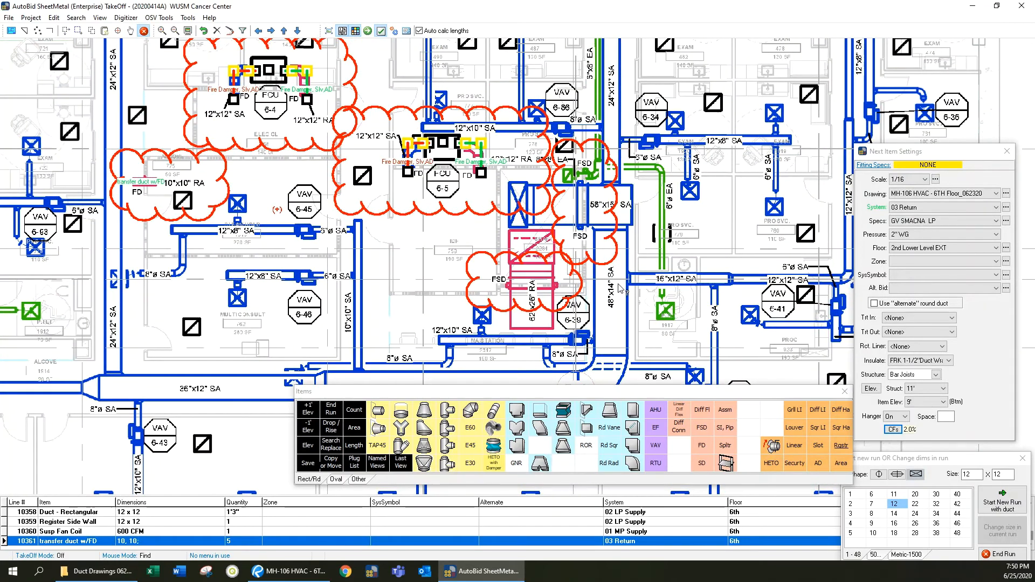
scroll(620, 289, "down", 1)
left_click_drag(417, 268, 542, 285)
scroll(542, 285, "down", 1)
left_click_drag(246, 328, 387, 284)
Switch the takeoff drawing to MH-106_04062020
left_click(943, 193)
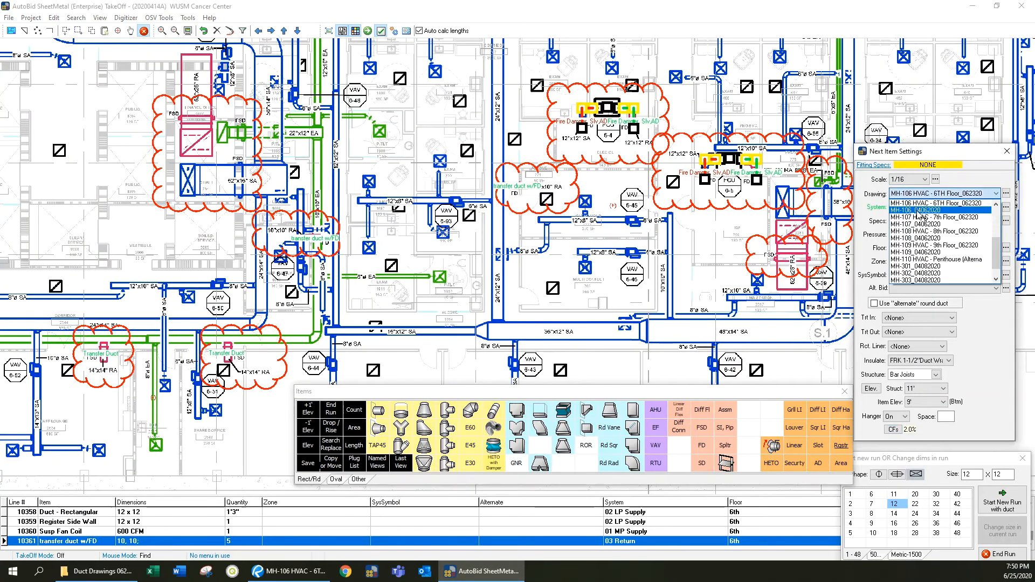
left_click(918, 213)
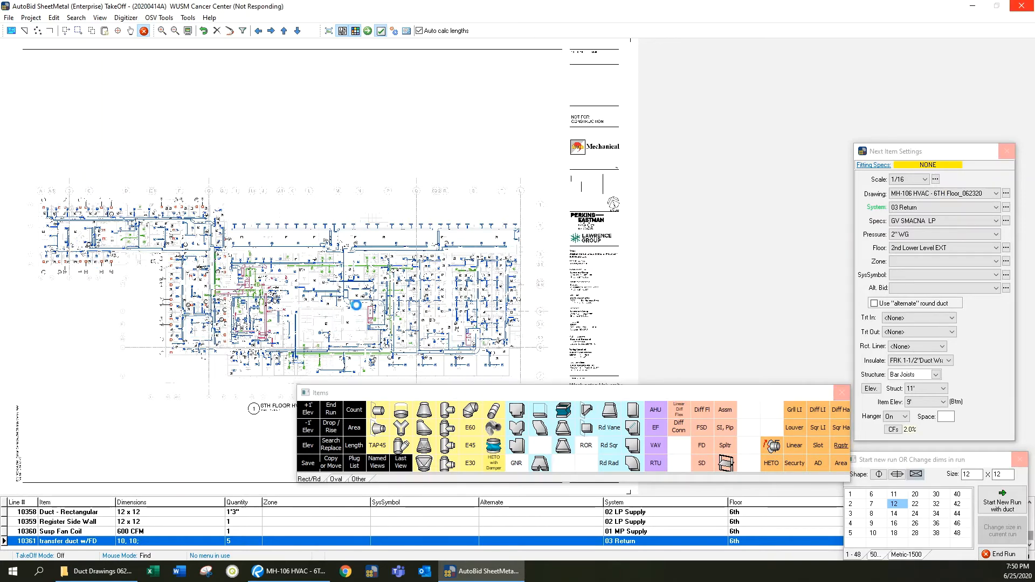
key("alt+Tab")
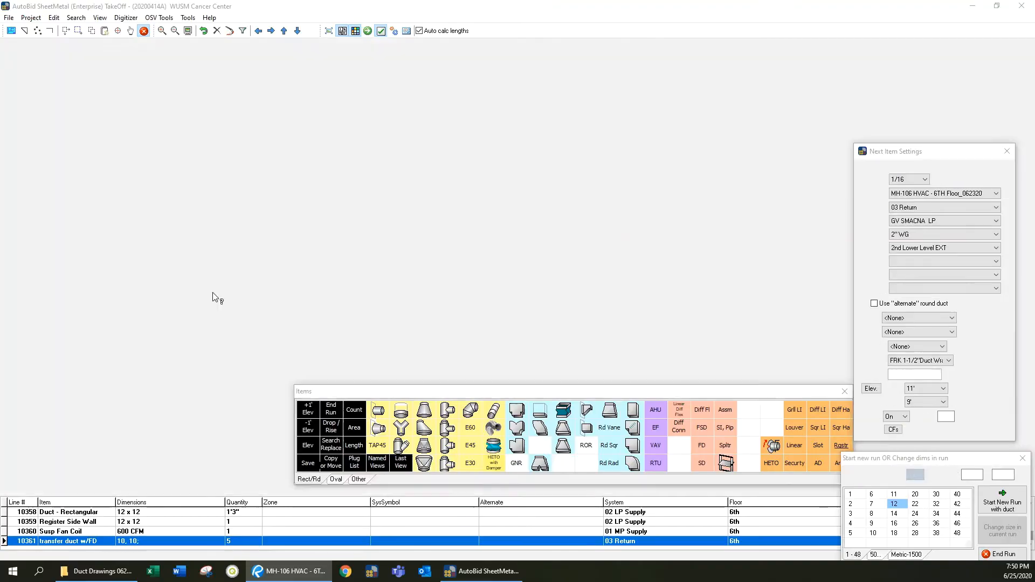
Insert a hot spot in the 14x10 exhaust duct beside VAV 6-29 and make it an F/S Dmp, Slv, AD assembly
scroll(350, 229, "up", 2)
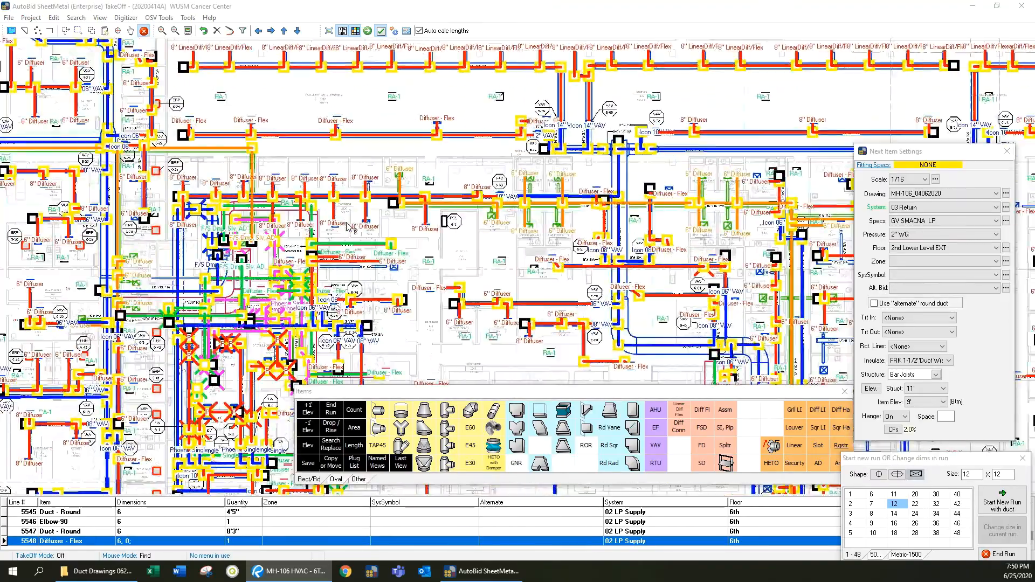
scroll(285, 129, "up", 3)
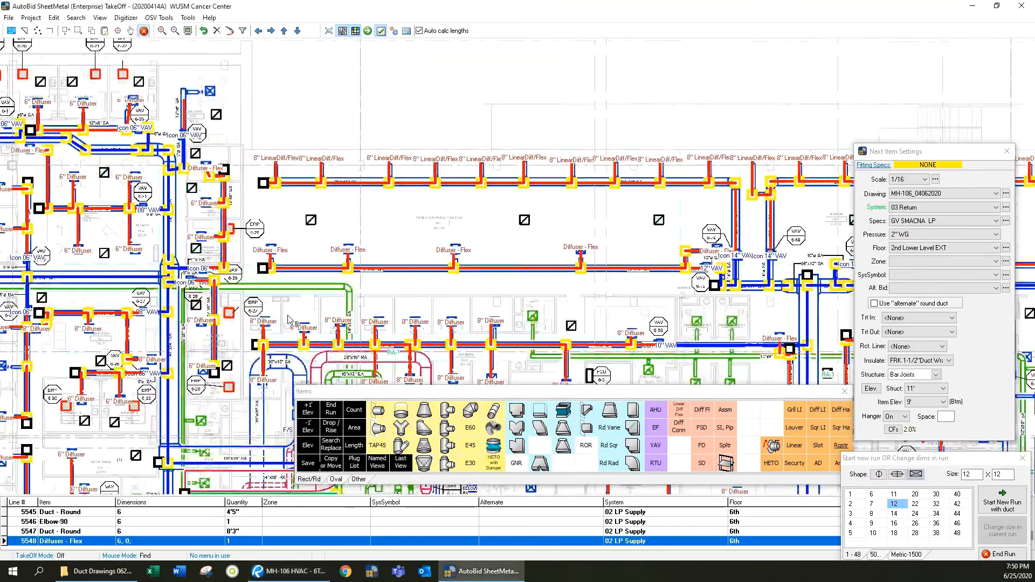
scroll(291, 319, "up", 3)
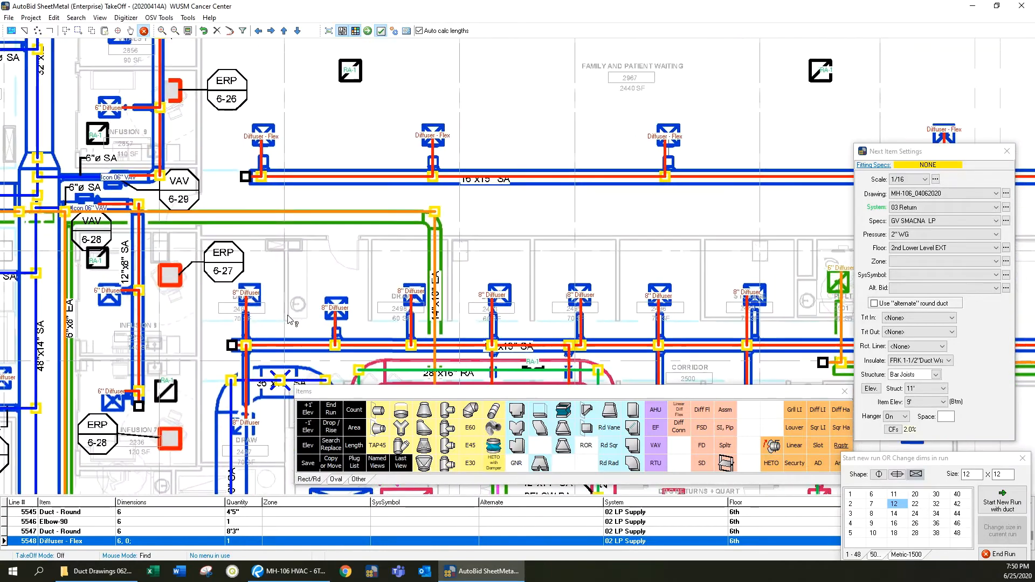
scroll(414, 279, "up", 1)
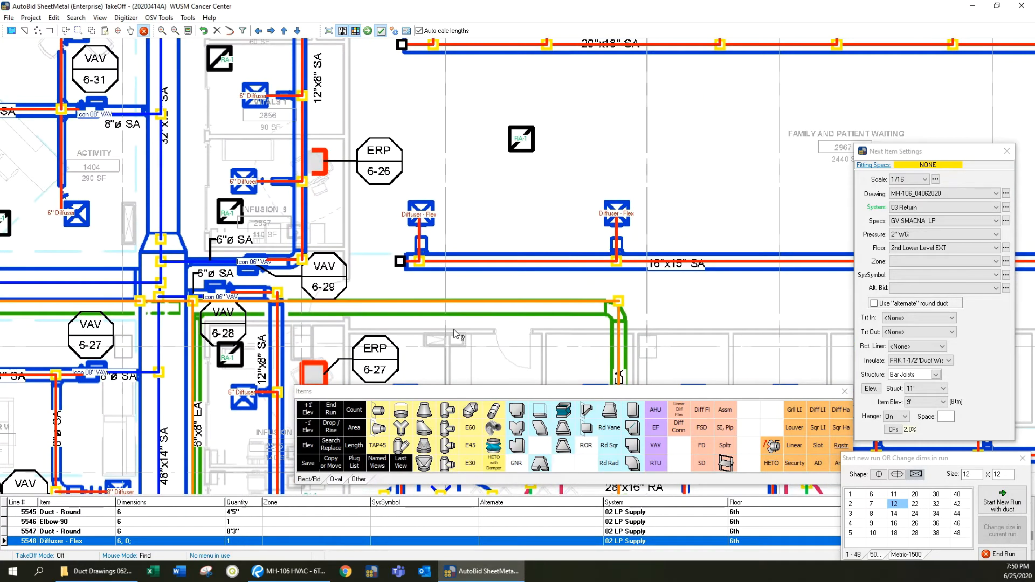
right_click(462, 295)
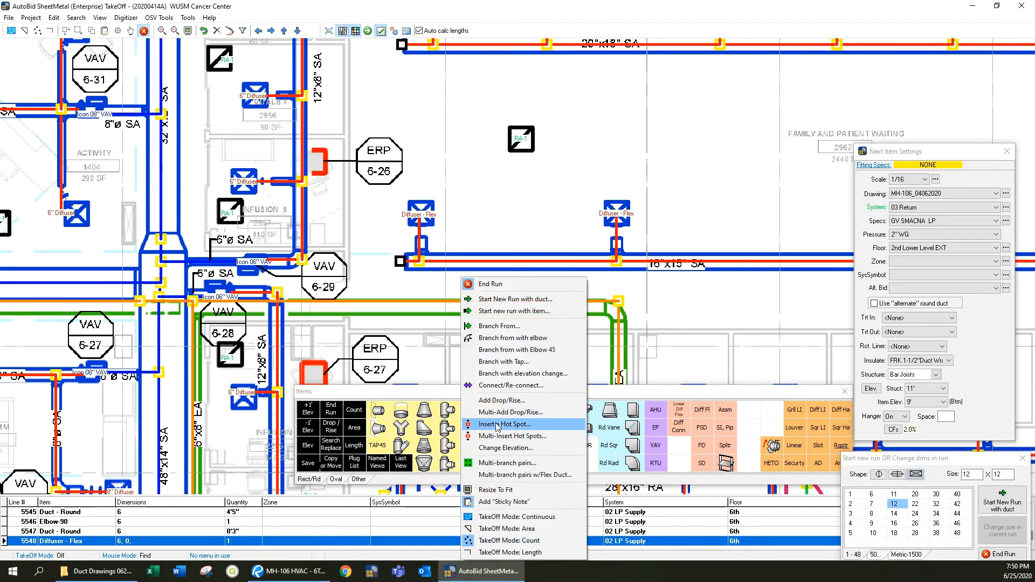
left_click(513, 425)
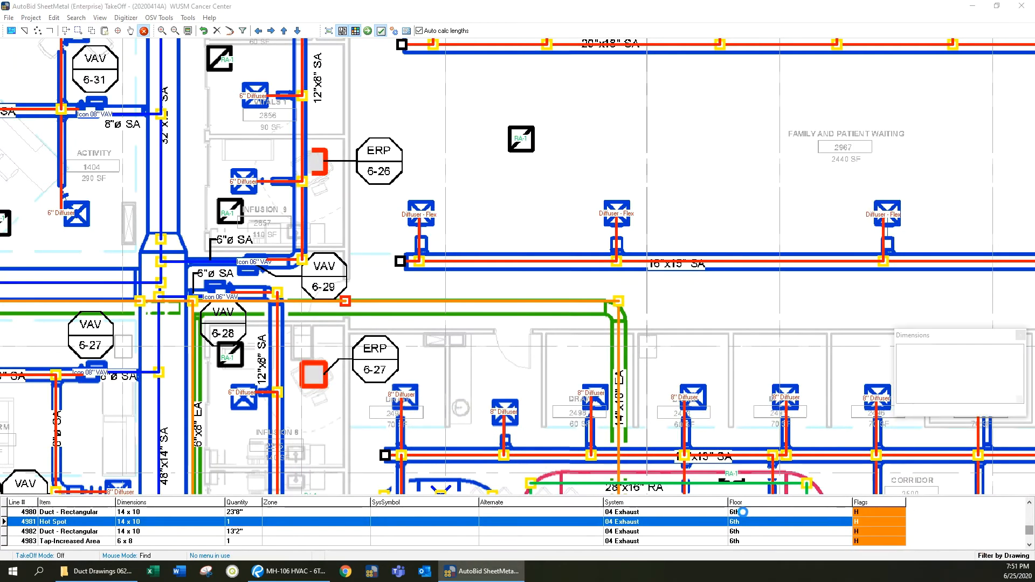
left_click(888, 502)
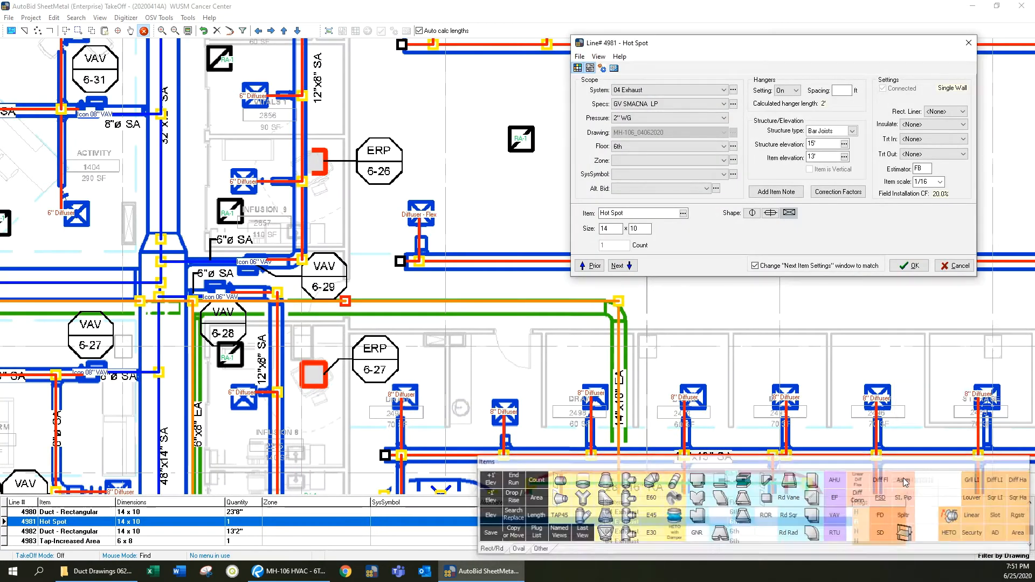
left_click(911, 266)
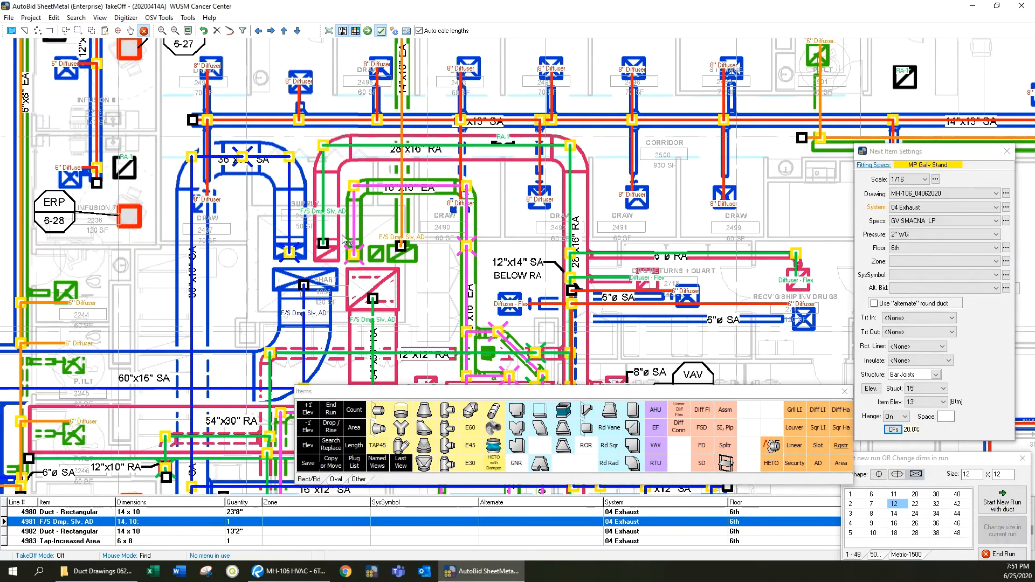
Add F/S Dmp, Slv, AD assemblies at hot spots in the 36x16 supply and 16x16 exhaust ducts above the shaft
scroll(350, 233, "up", 3)
scroll(349, 231, "up", 1)
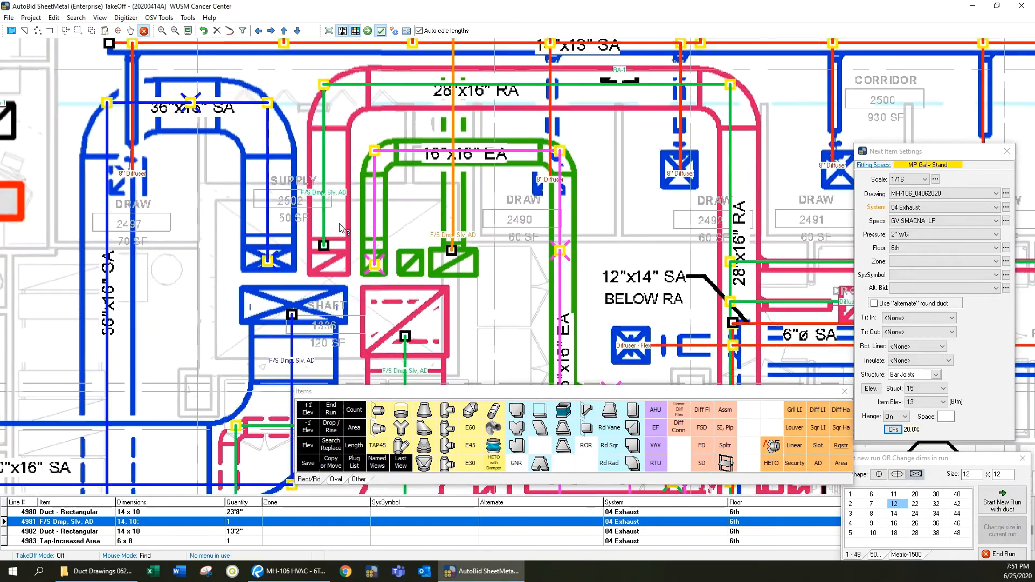
left_click_drag(461, 207, 476, 123)
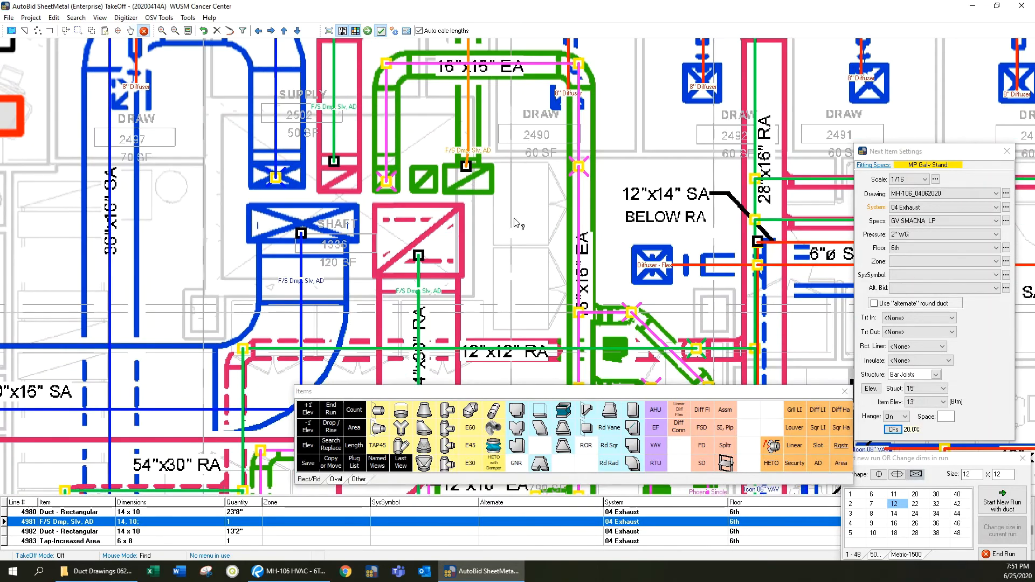
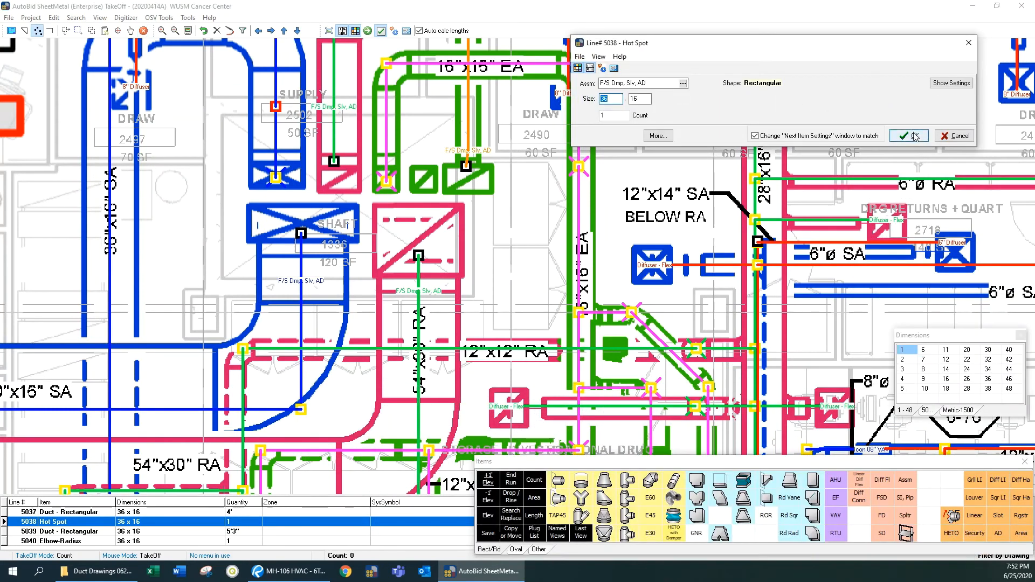
left_click(911, 135)
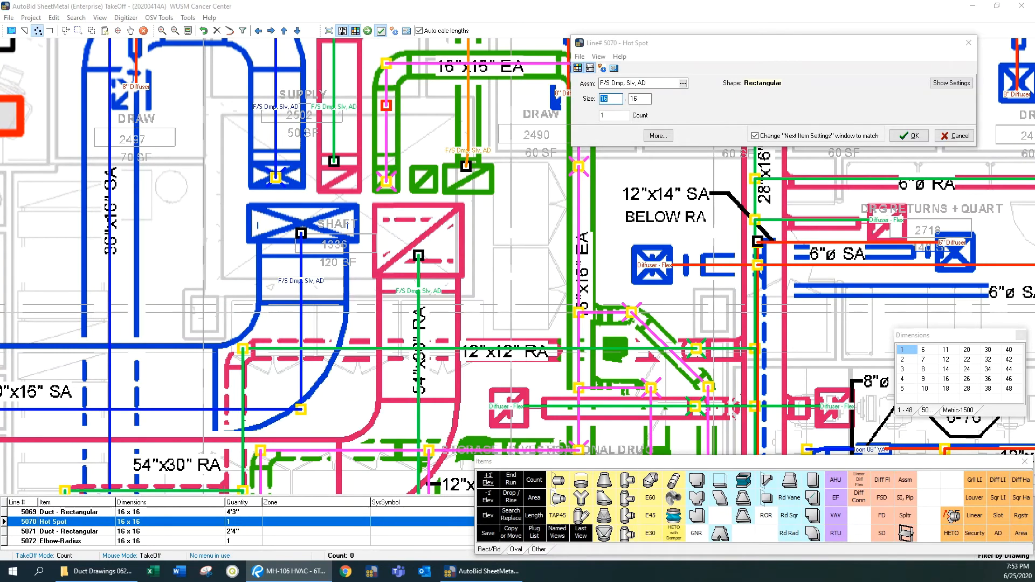
left_click(909, 136)
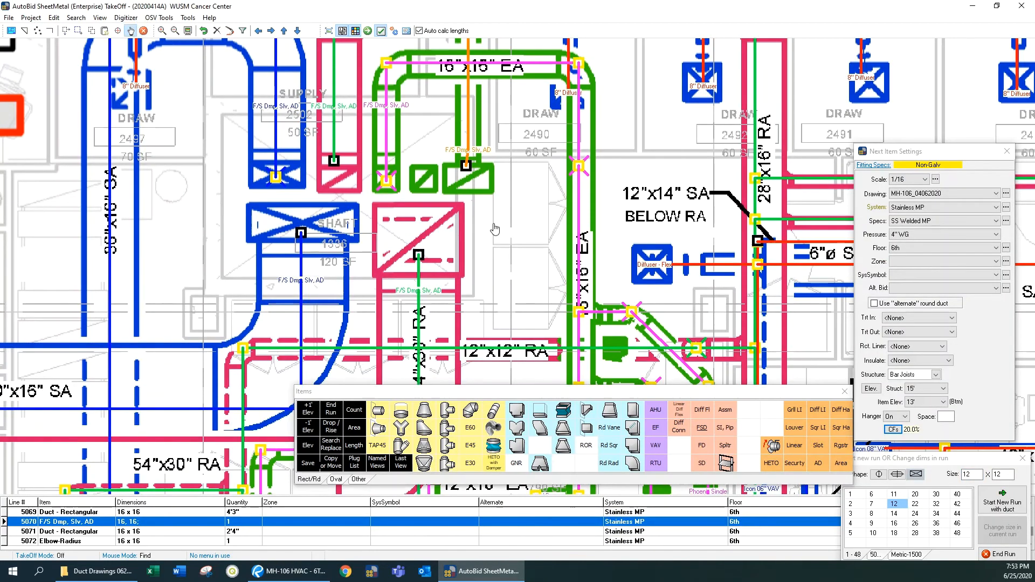
scroll(526, 247, "down", 3)
scroll(526, 248, "down", 5)
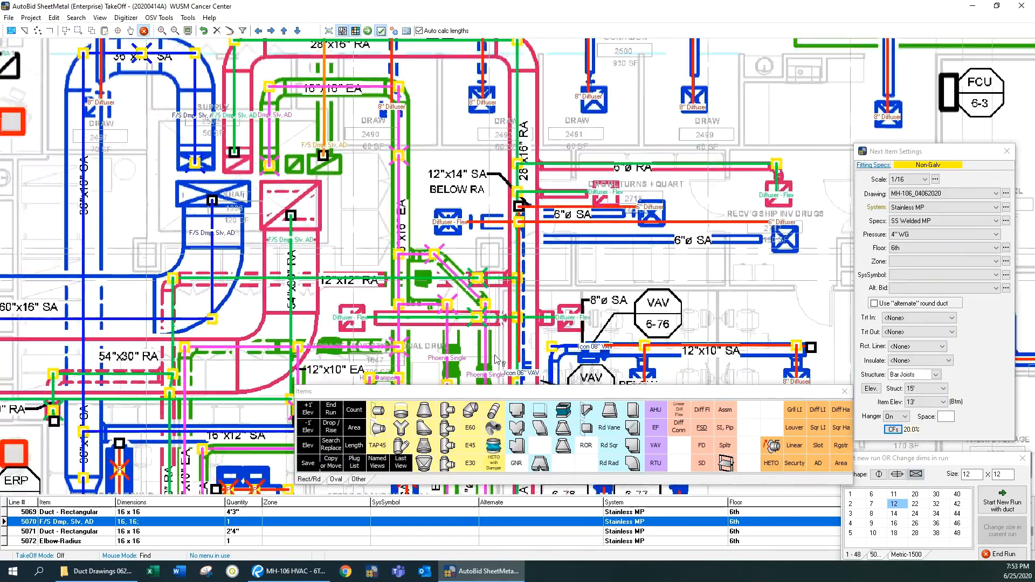
scroll(551, 201, "down", 5)
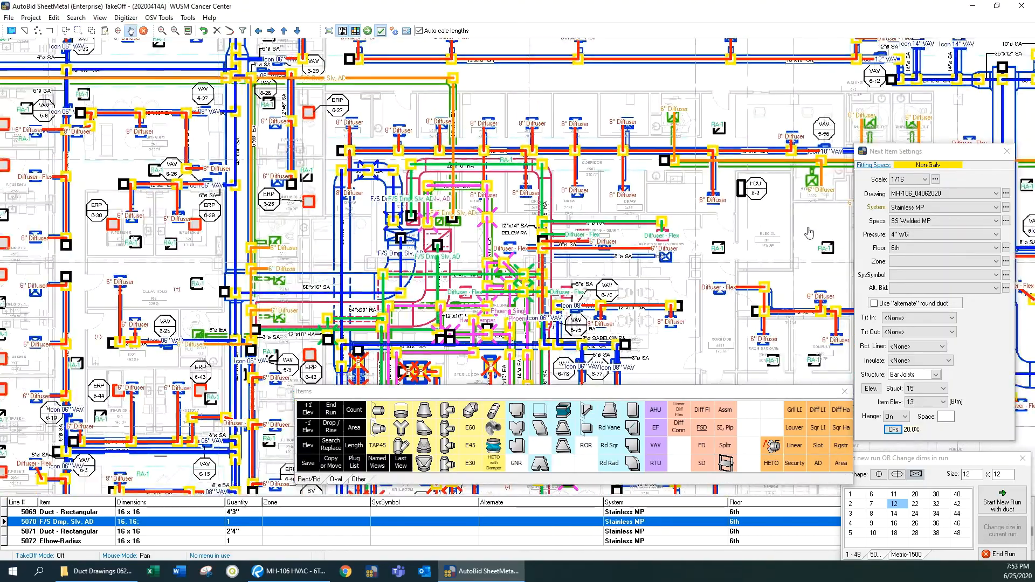
Examine the rest of the 6th floor takeoff, from the shafts to the FCU 6-4 and FCU 6-5 area, for missing dampers
mouse_move(668, 331)
left_mouse_down()
mouse_move(429, 133)
mouse_move(285, 50)
left_mouse_up()
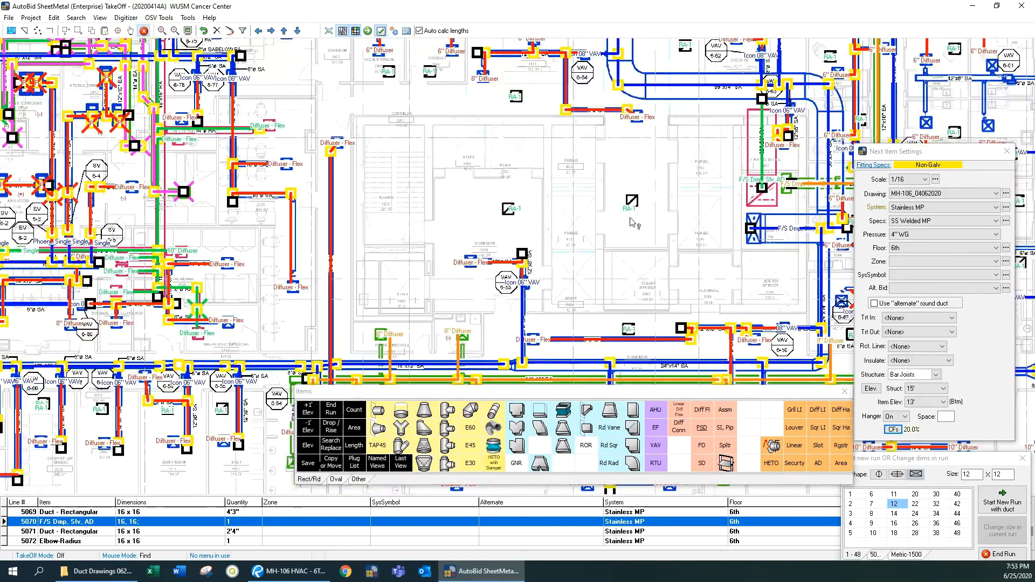
left_click_drag(659, 266, 261, 266)
left_click_drag(703, 273, 321, 290)
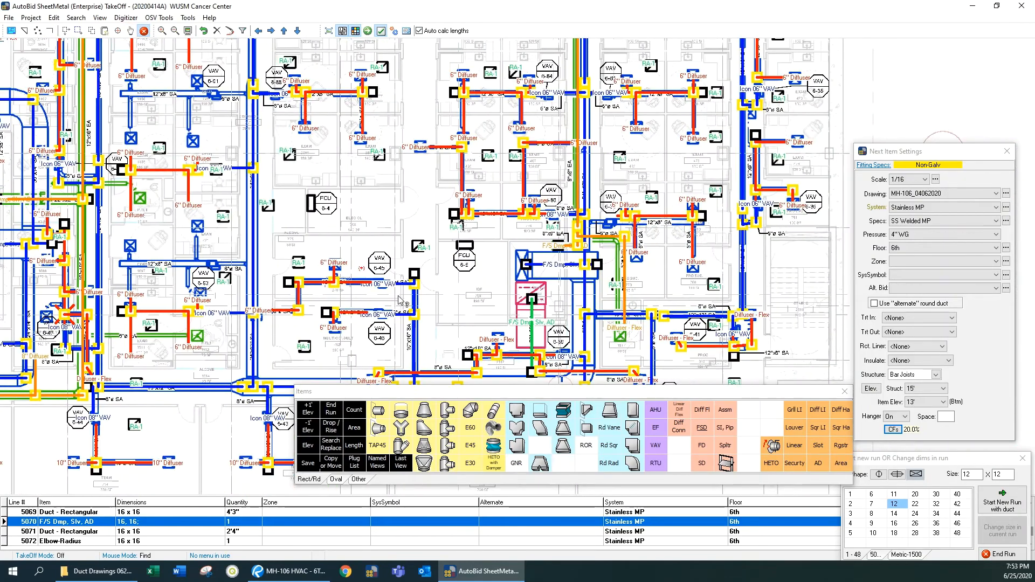
scroll(172, 286, "up", 1)
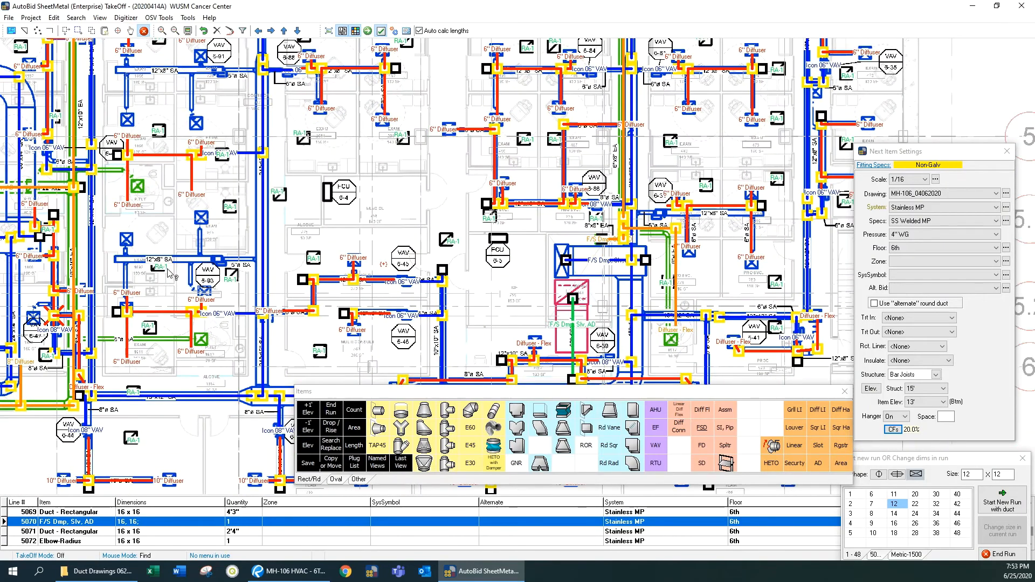
scroll(465, 299, "down", 1)
left_click_drag(467, 285, 473, 350)
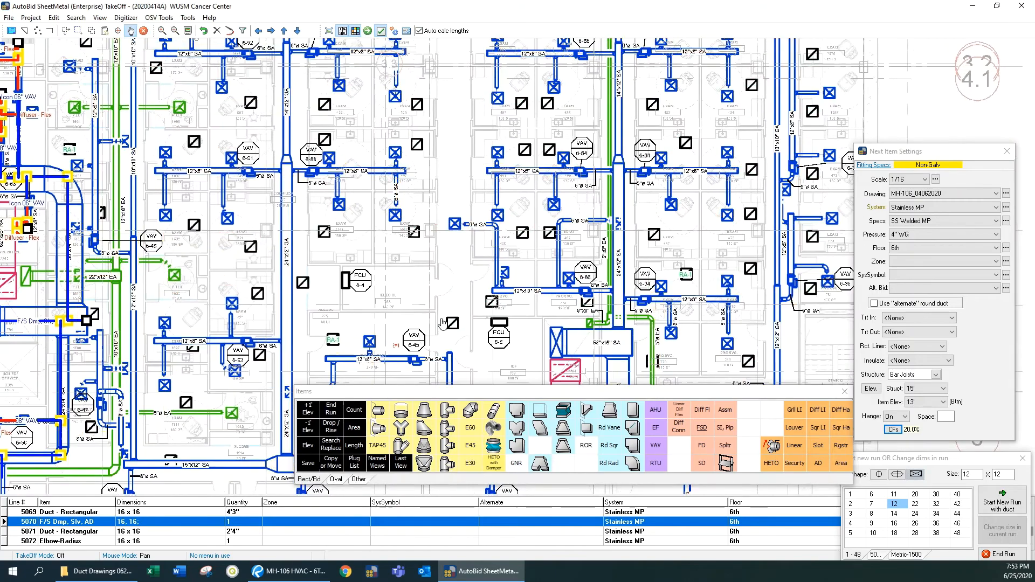
left_click_drag(579, 365, 415, 285)
scroll(406, 291, "up", 1)
scroll(431, 253, "down", 2)
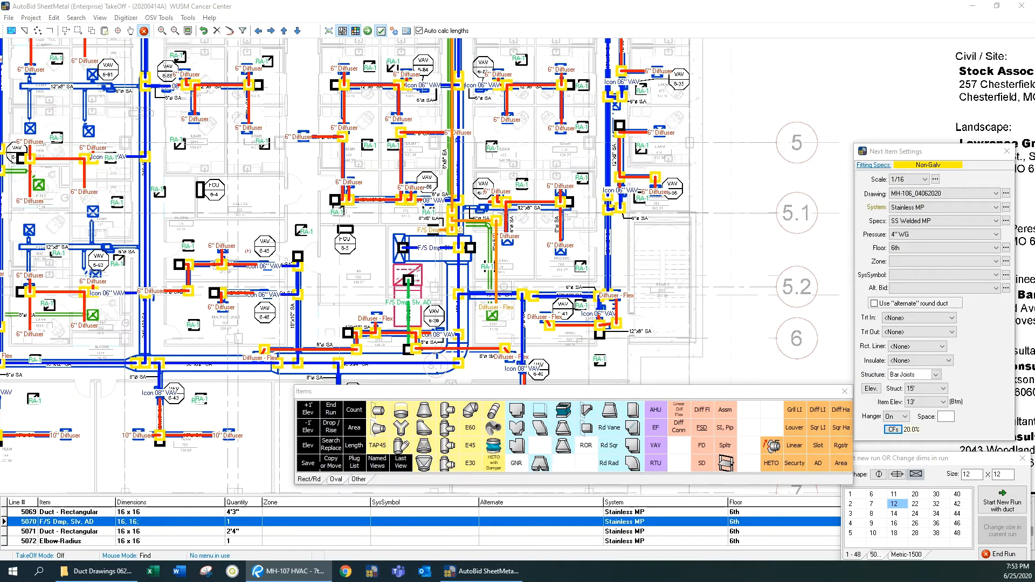
Switch the takeoff drawing to MH-107 HVAC - 7th Floor_062320
left_click(928, 193)
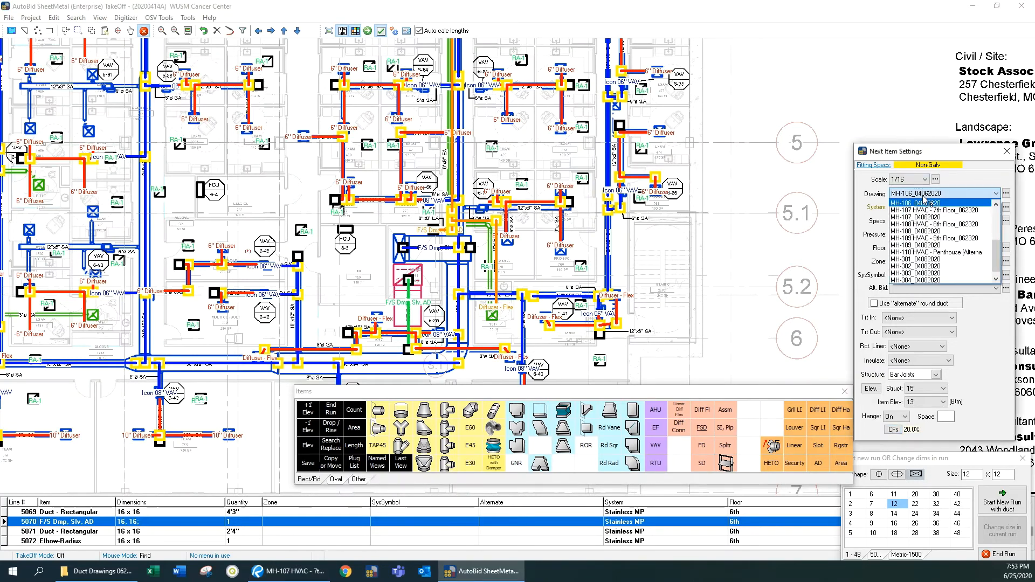
left_click(928, 210)
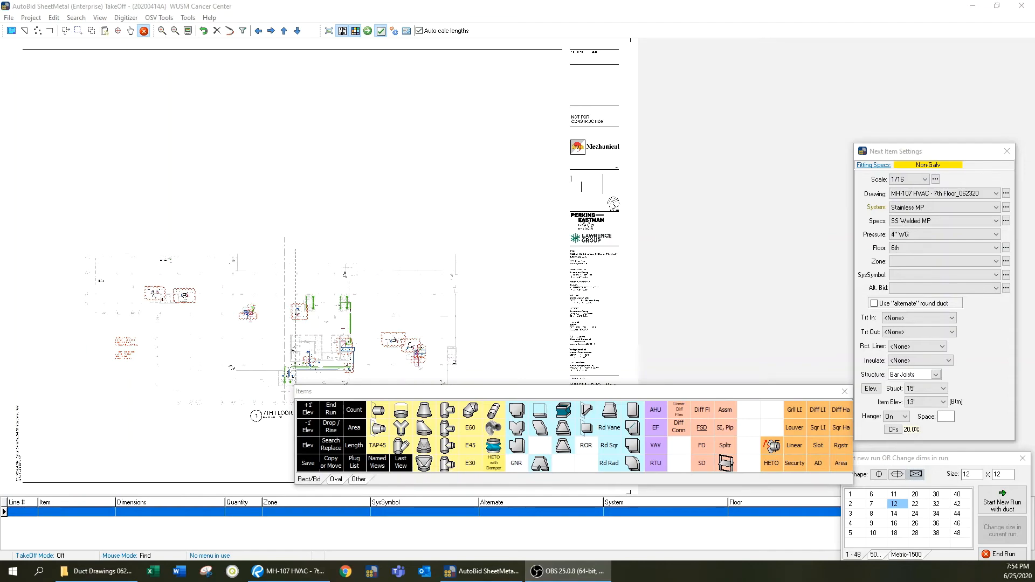
scroll(241, 402, "up", 6)
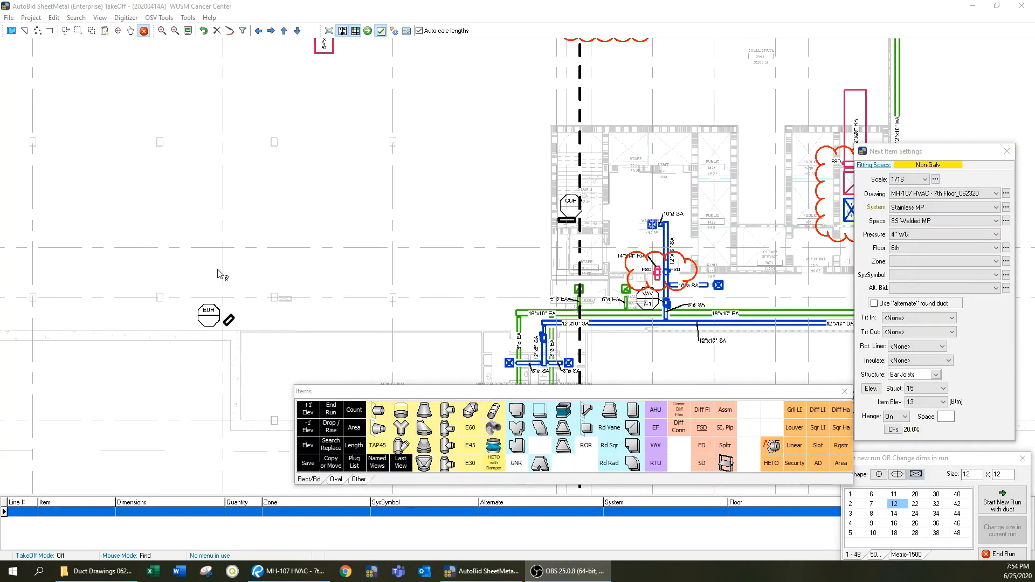
scroll(692, 303, "up", 1)
scroll(692, 303, "up", 1)
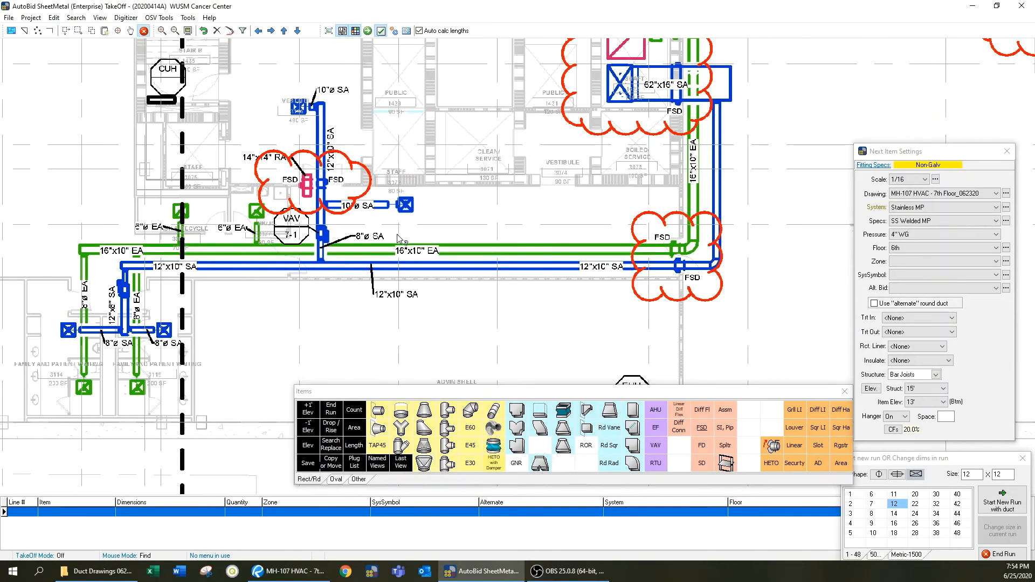
scroll(398, 235, "up", 1)
left_click_drag(400, 234, 555, 221)
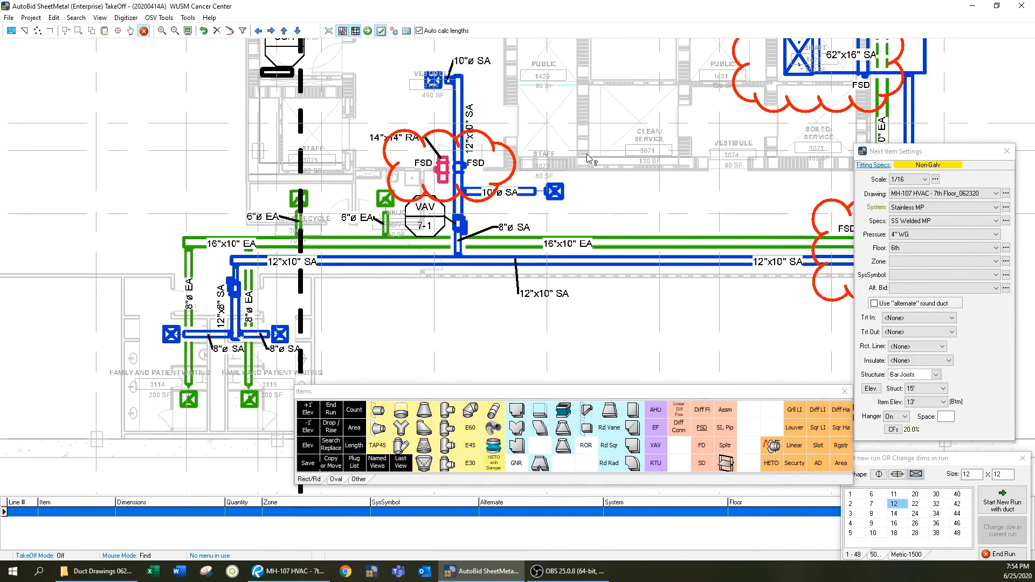
Set the floor for the next items to 7th and the system to 03 Return
left_click(943, 193)
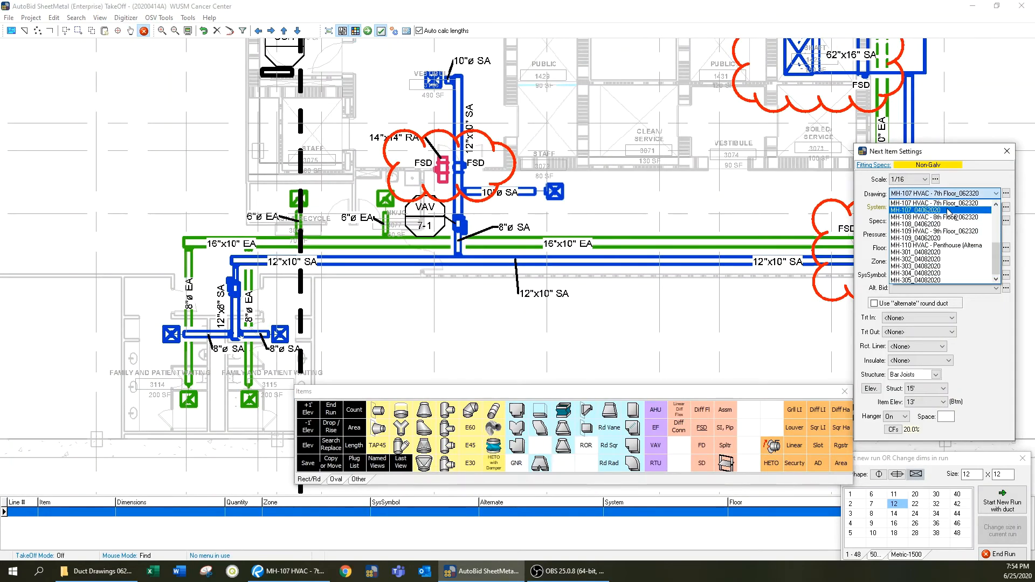
left_click(762, 205)
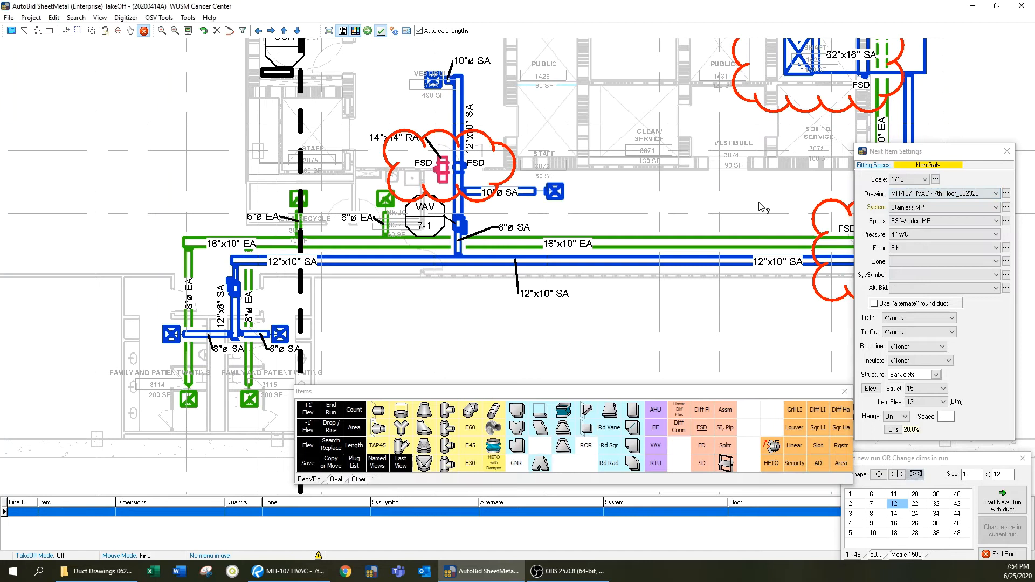
left_click(917, 249)
left_click(899, 264)
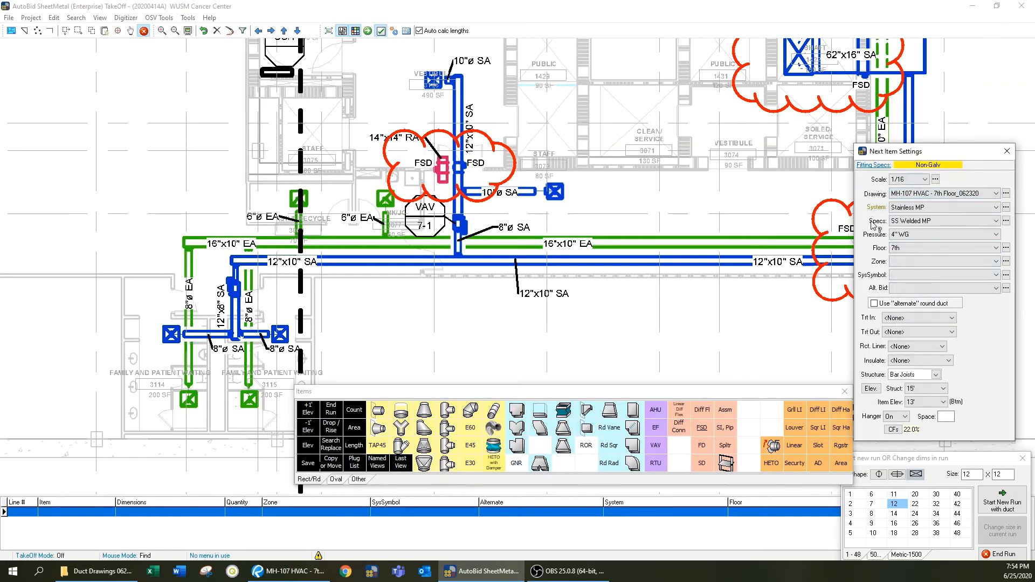
left_click(938, 207)
left_click(938, 239)
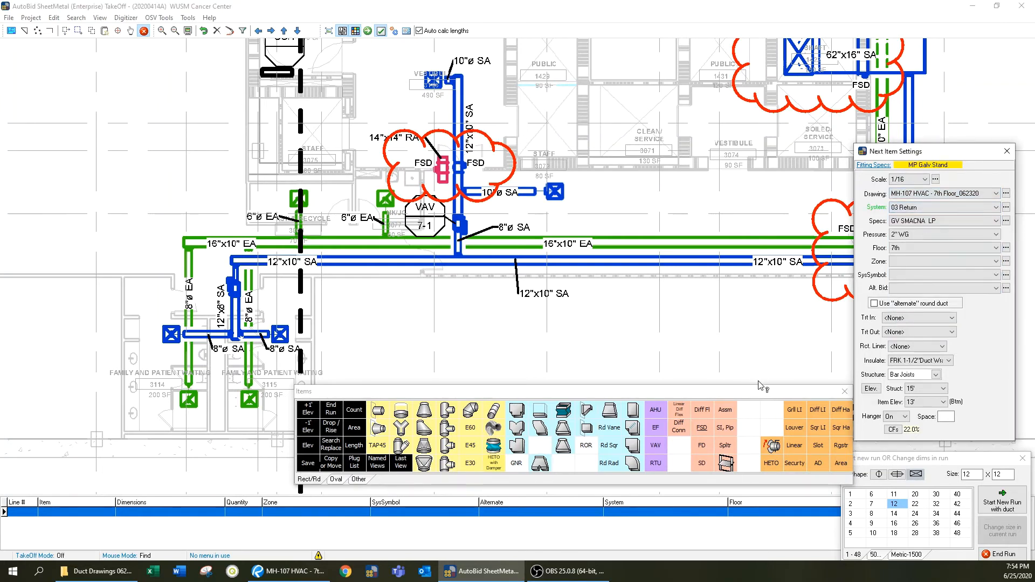
Start a count takeoff and mark the clouded 14x14 return transfer duct beside VAV 7-1
right_click(734, 129)
left_click(772, 394)
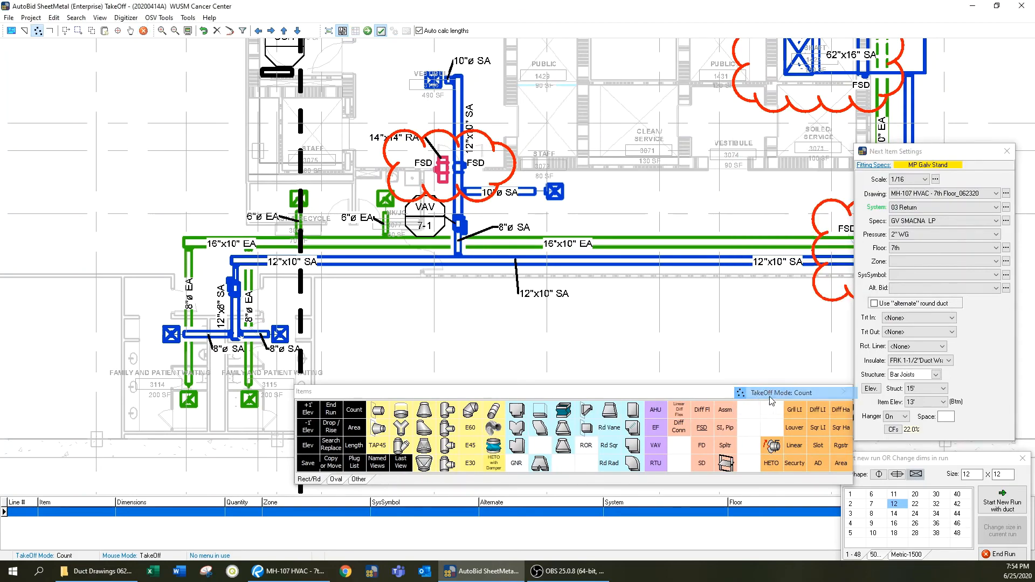
left_click(442, 166)
Examine the remaining clouds and revision notes across the 7th floor plan for further transfer ducts
mouse_move(654, 197)
left_mouse_down()
mouse_move(566, 254)
mouse_move(519, 261)
left_mouse_up()
scroll(671, 268, "down", 3)
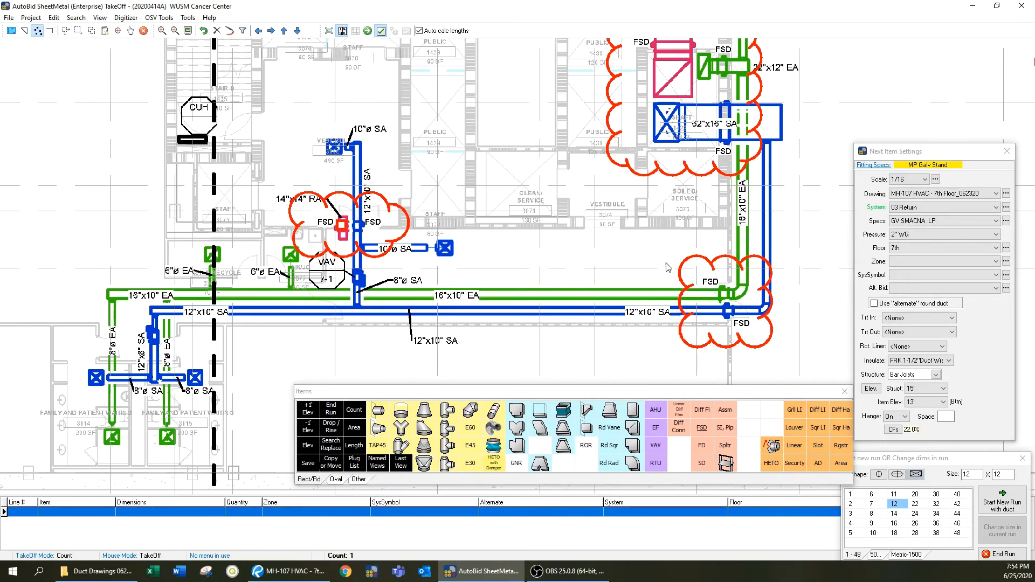
left_click_drag(782, 275, 526, 266)
left_click_drag(706, 269, 513, 276)
scroll(518, 274, "down", 1)
mouse_move(609, 245)
left_mouse_down()
mouse_move(672, 421)
mouse_move(742, 443)
left_mouse_up()
left_click_drag(244, 167, 391, 283)
scroll(391, 283, "down", 1)
left_click_drag(326, 328, 472, 312)
left_click_drag(393, 174, 488, 319)
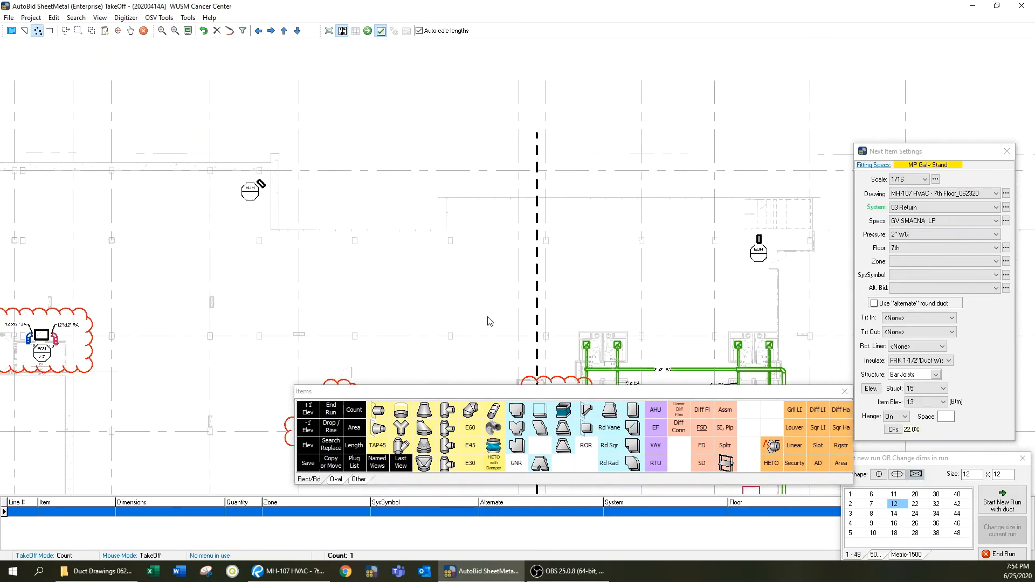
left_click_drag(265, 380, 416, 286)
mouse_move(297, 296)
left_mouse_down()
mouse_move(405, 295)
mouse_move(444, 103)
left_mouse_up()
key("Escape")
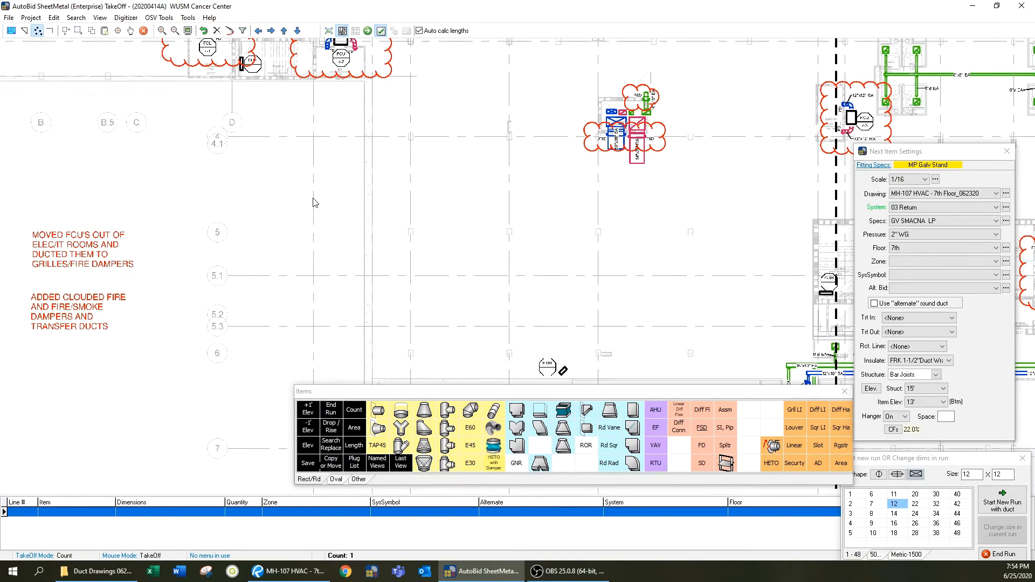
mouse_move(305, 326)
left_mouse_down()
mouse_move(357, 231)
mouse_move(520, 300)
mouse_move(686, 226)
mouse_move(653, 196)
mouse_move(557, 215)
left_mouse_up()
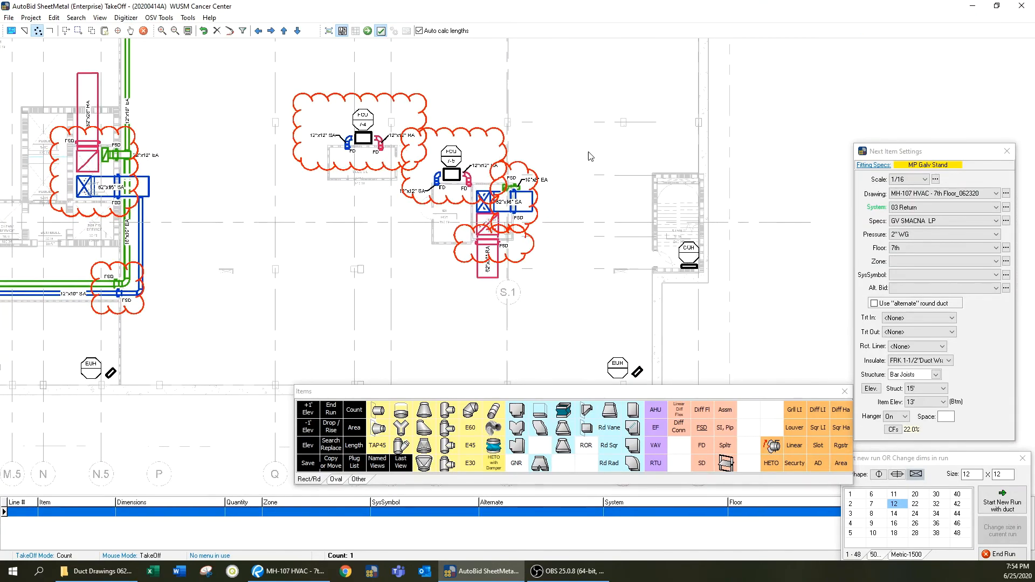
mouse_move(591, 156)
left_mouse_down()
mouse_move(620, 177)
mouse_move(663, 81)
mouse_move(513, 171)
mouse_move(518, 143)
left_mouse_up()
End the count and define the marked item as a 14x14 Transfer Duct assembly
right_click(560, 106)
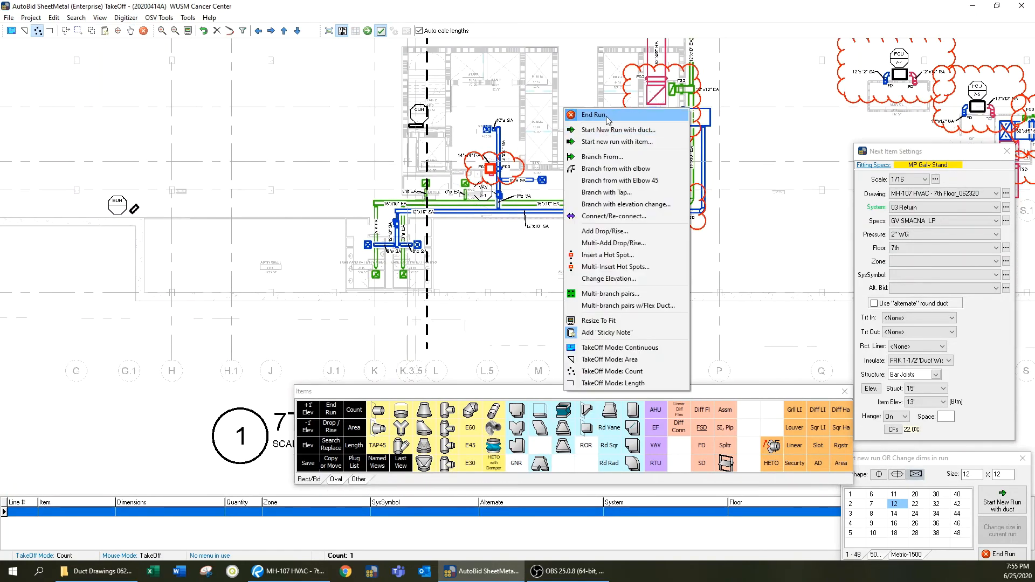
left_click(582, 108)
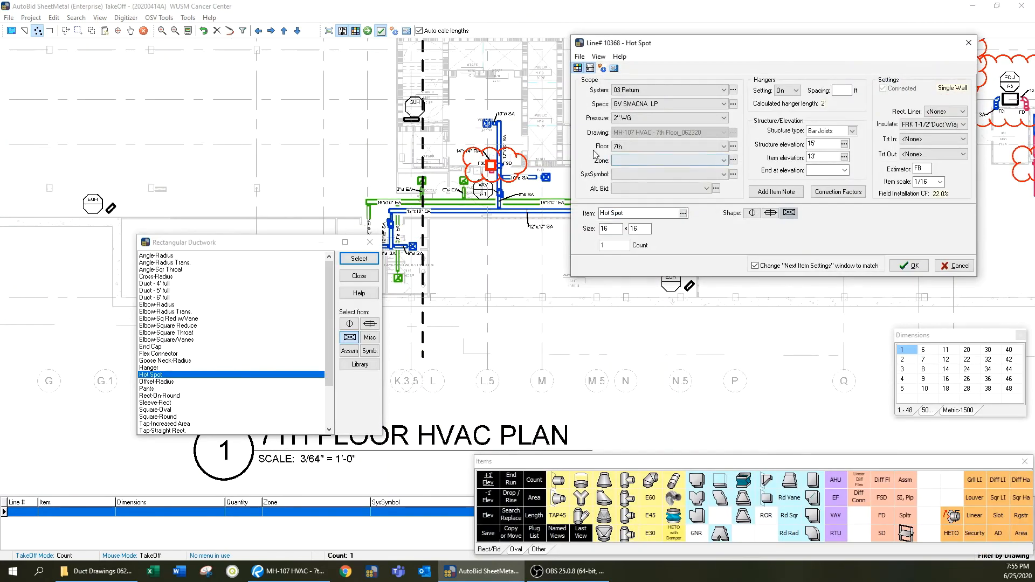
left_click(946, 370)
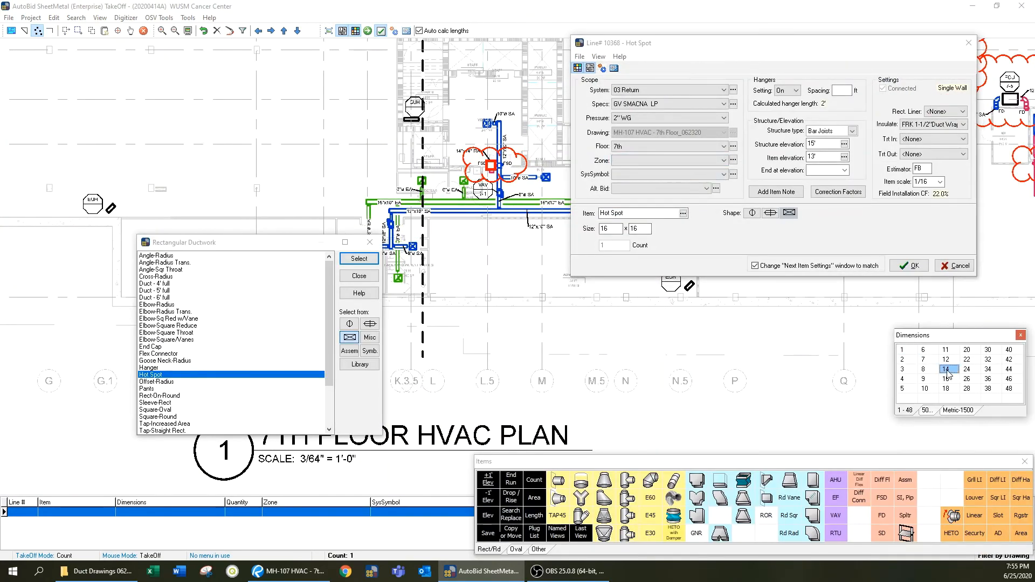
left_click(603, 231)
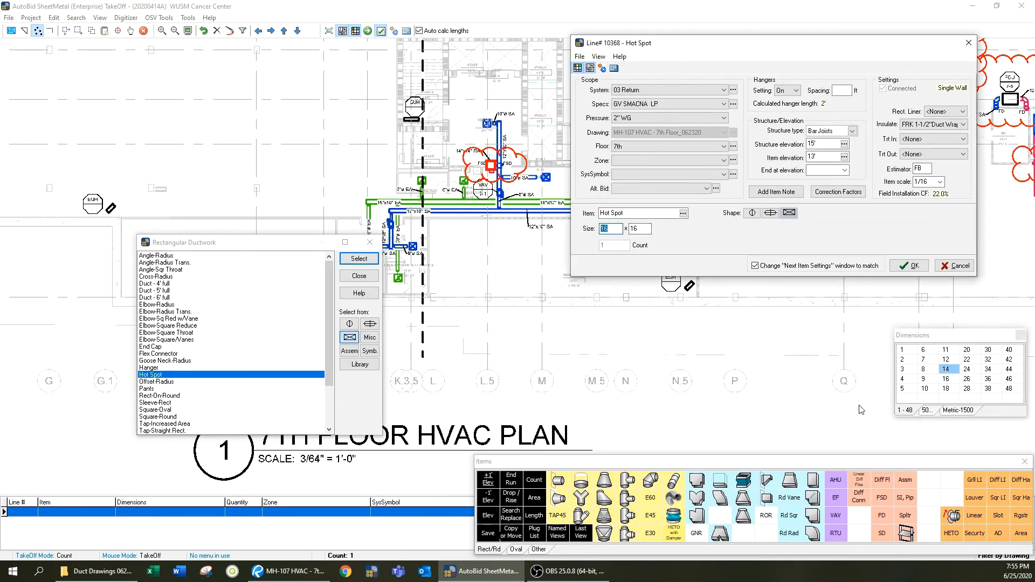
left_click(349, 351)
scroll(178, 426, "down", 2)
left_click(174, 417)
left_click(372, 262)
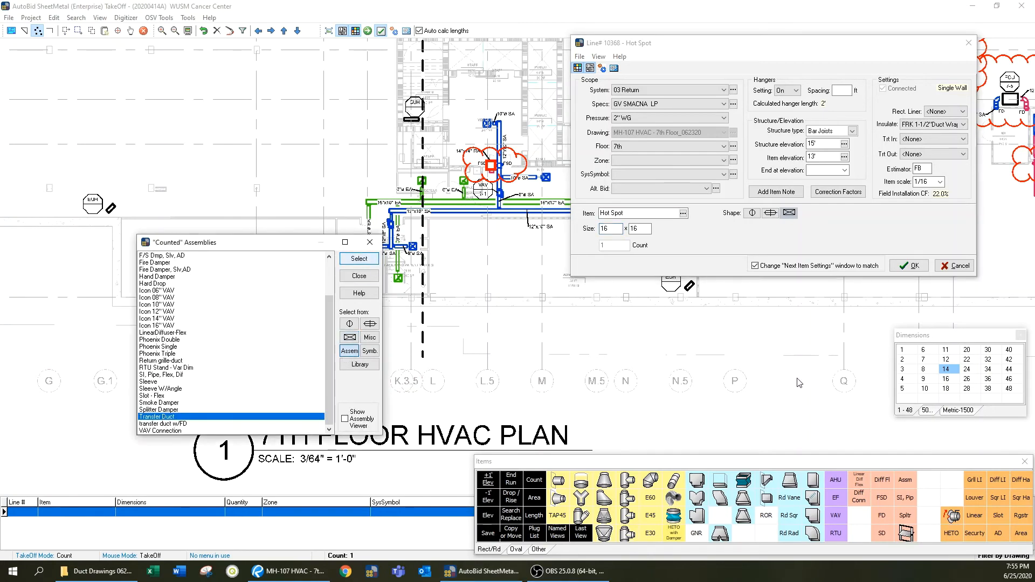
left_click(911, 265)
Start a new return run with a 26x12 flex connector at the return side of FCU 7-5
scroll(369, 187, "up", 6)
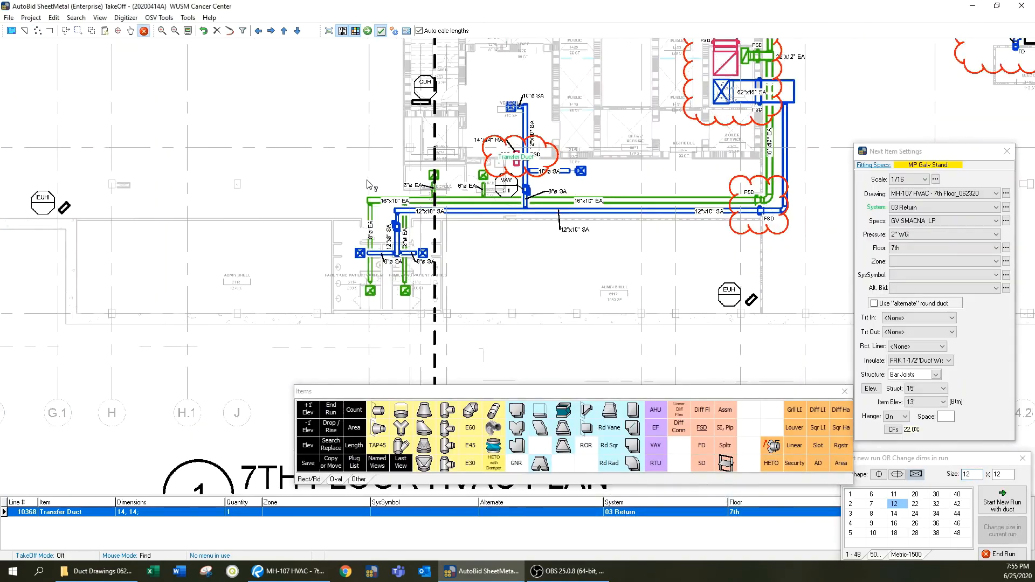
left_click_drag(728, 226, 509, 382)
left_click_drag(863, 294, 521, 235)
scroll(521, 236, "down", 1)
right_click(521, 236)
scroll(522, 231, "down", 1)
left_click_drag(844, 246, 480, 305)
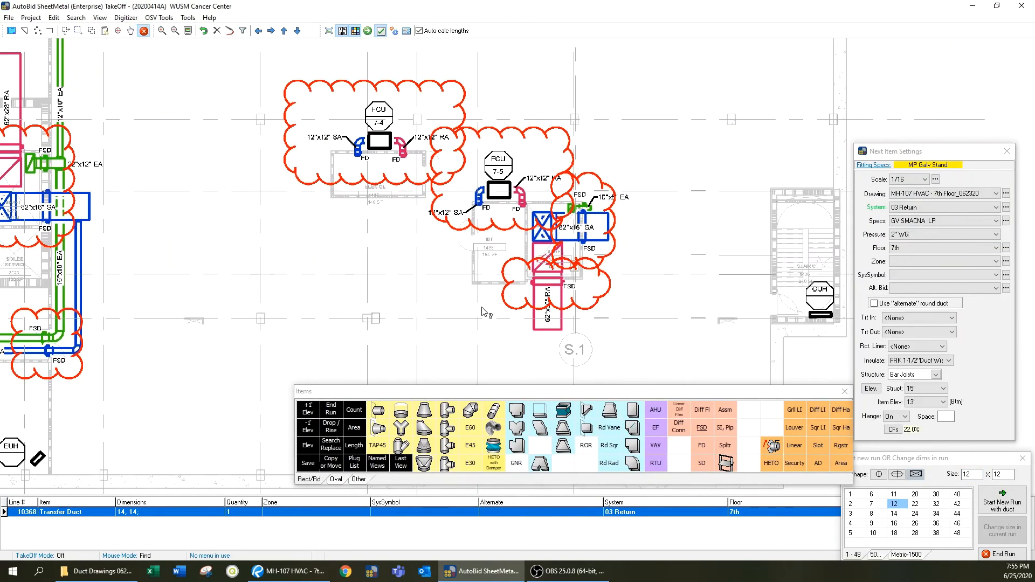
scroll(573, 290, "up", 2)
left_click_drag(512, 162, 407, 276)
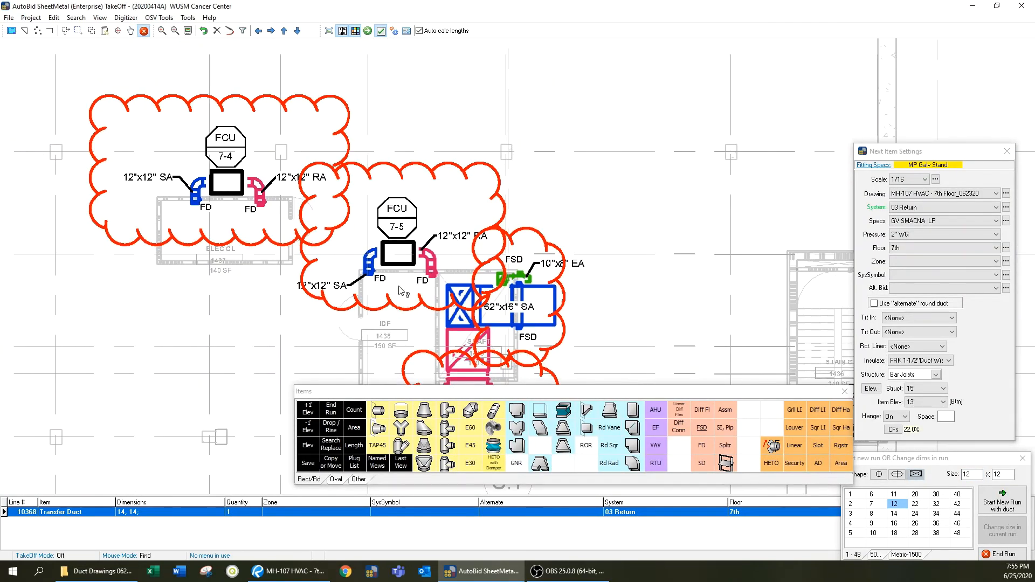
scroll(401, 291, "up", 4)
right_click(497, 130)
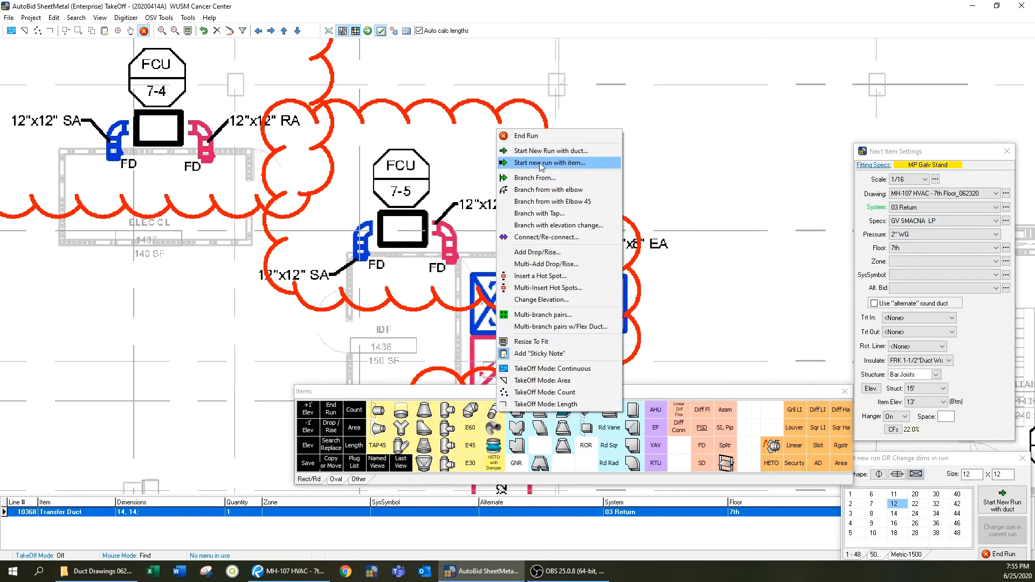
left_click(541, 163)
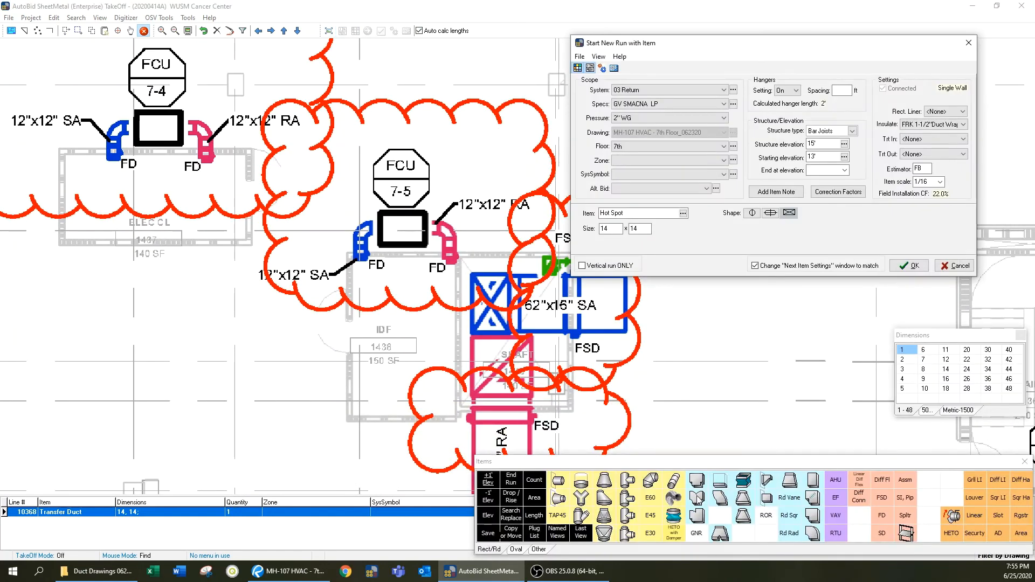
left_click(697, 500)
left_click(970, 383)
left_click(946, 359)
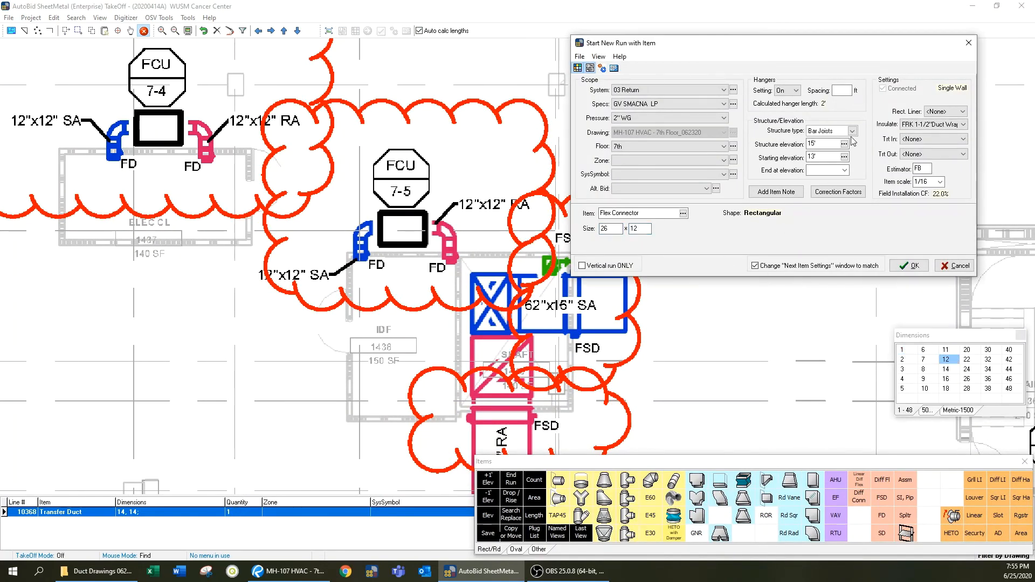
left_click(908, 265)
left_click(422, 231)
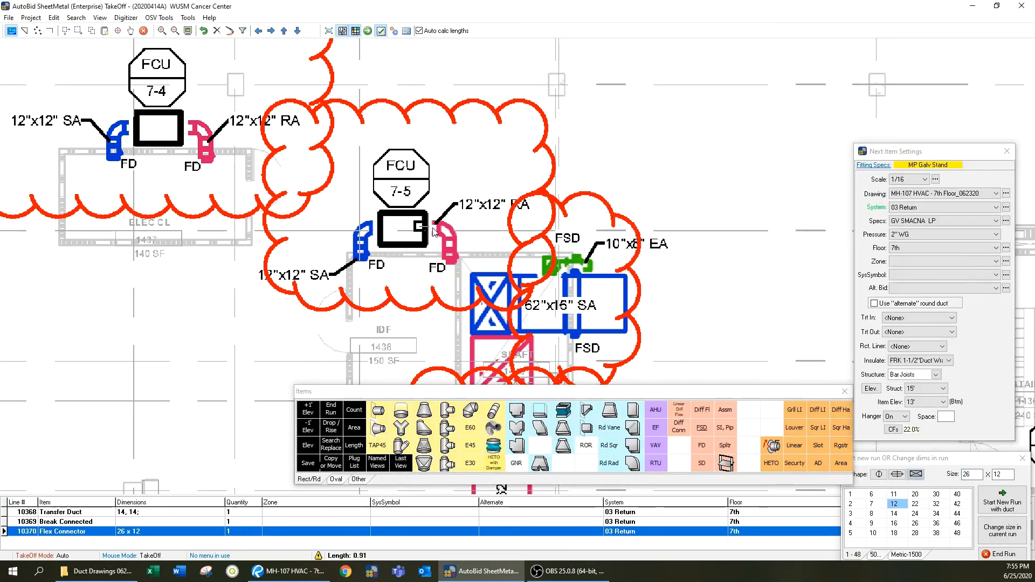
Extend the FCU 7-5 return duct, transition it to 12x12 and route it through a radius elbow toward the FD
left_click(431, 229)
left_click(899, 504)
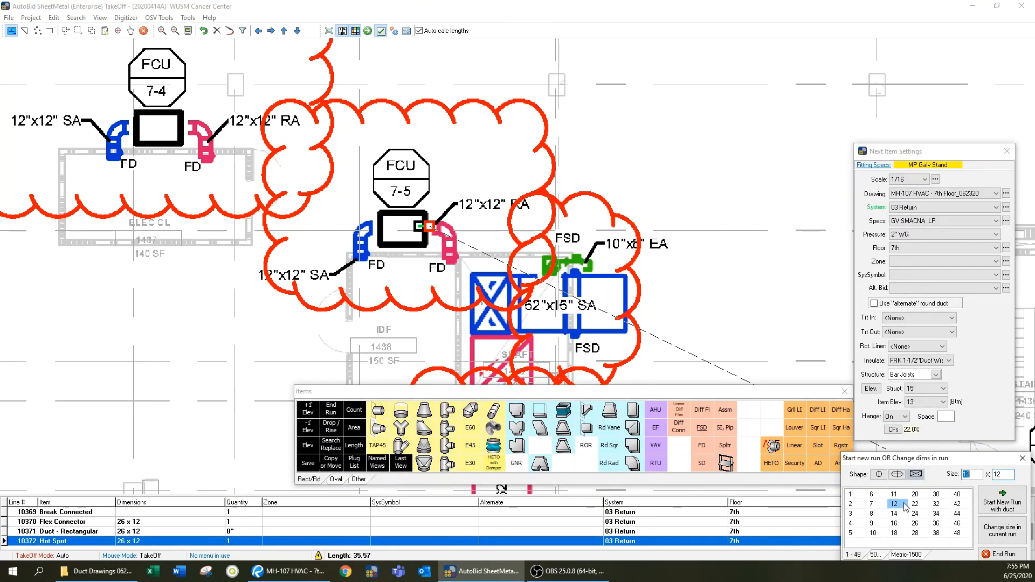
left_click(1000, 531)
left_click(446, 228)
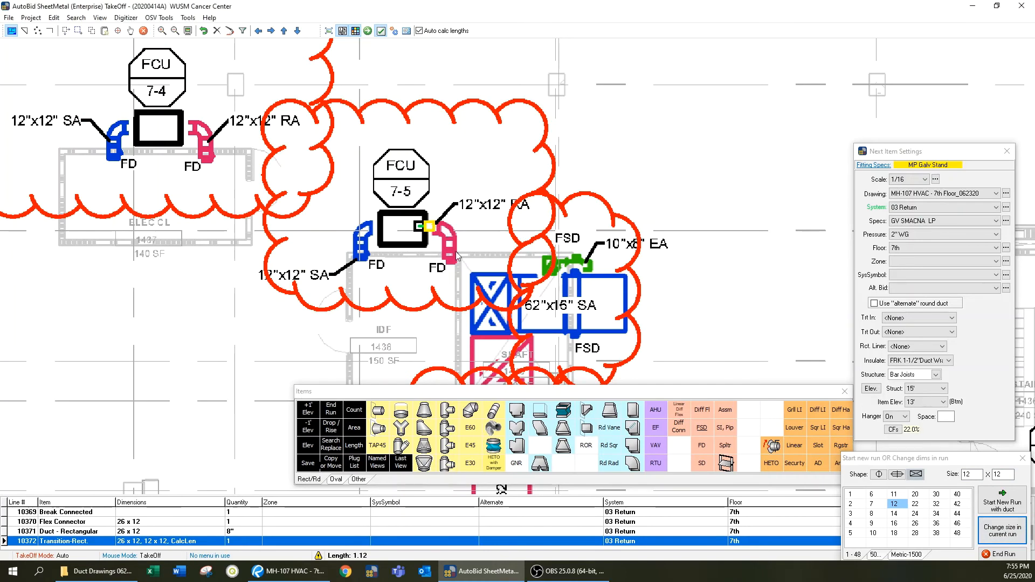
left_click(448, 247)
Add a 12x12 F/S Dmp, Slv, AD assembly to the FCU 7-5 return run and extend the duct to its end
left_click(707, 427)
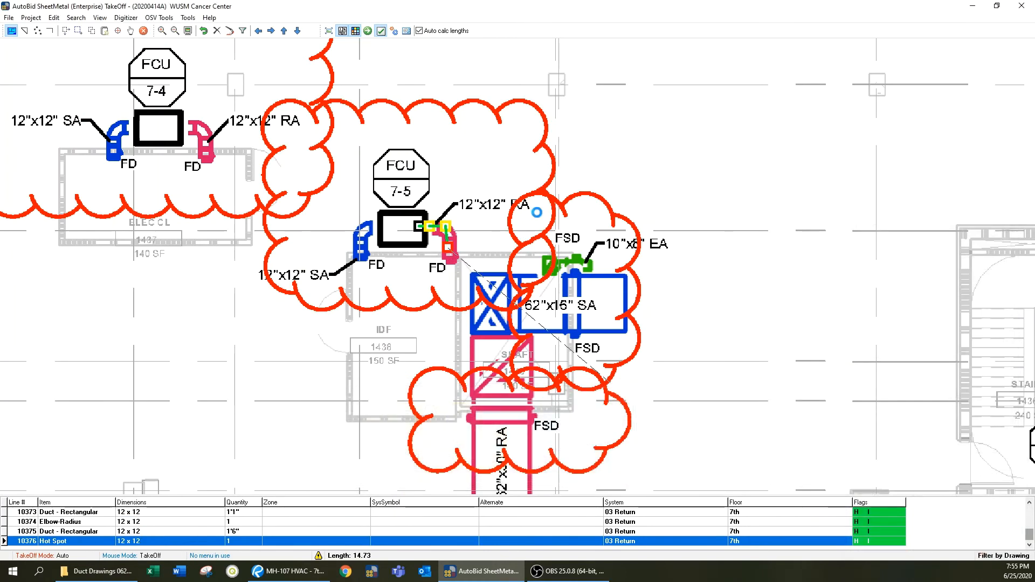
left_click(910, 136)
left_click(448, 259)
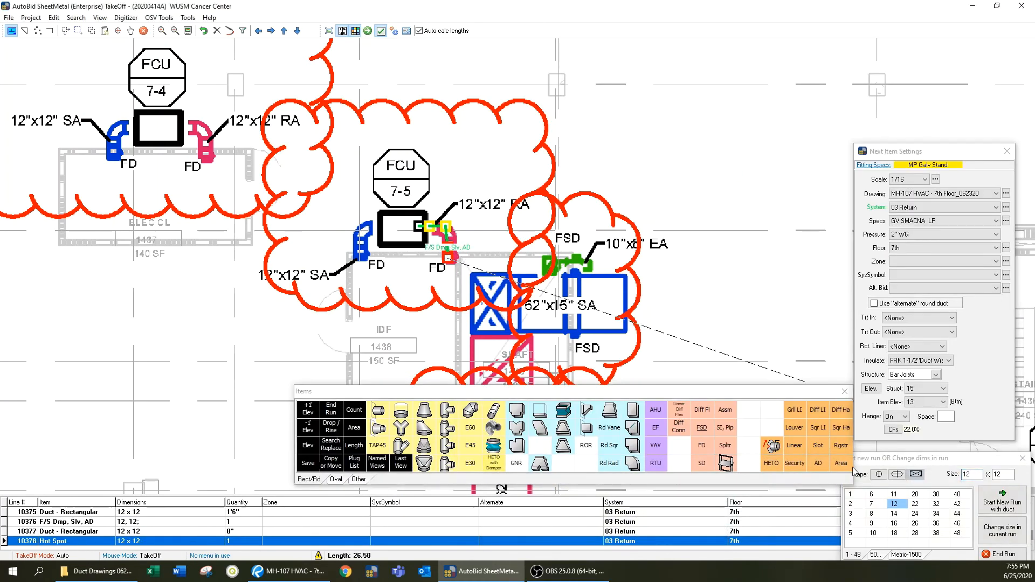
Terminate the FCU 7-5 return run with a 12x12 Register Side Wall and copy the run, mirrored on the "Y" axis, to the unit's supply side
left_click(841, 446)
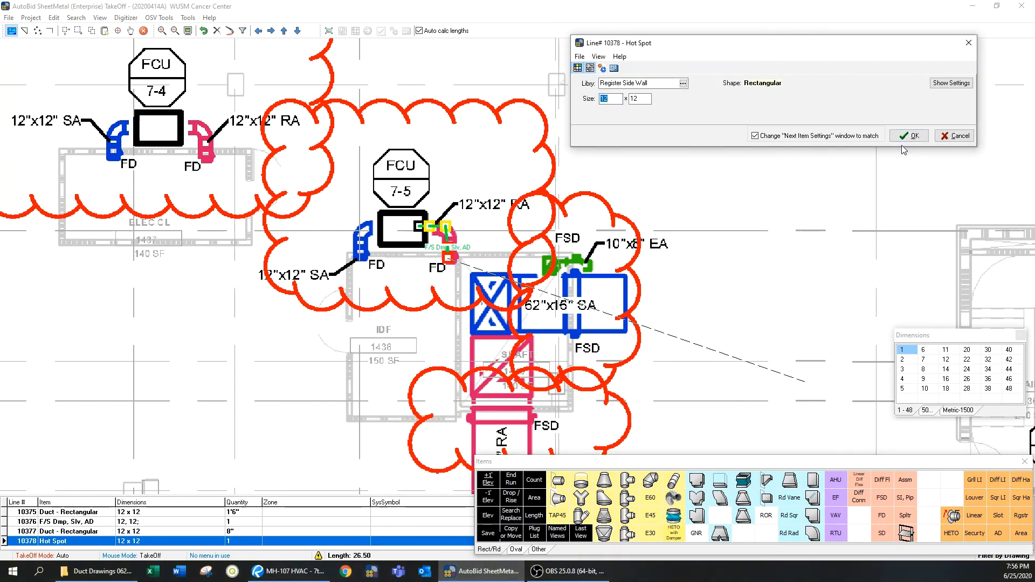
left_click(909, 136)
left_click(91, 30)
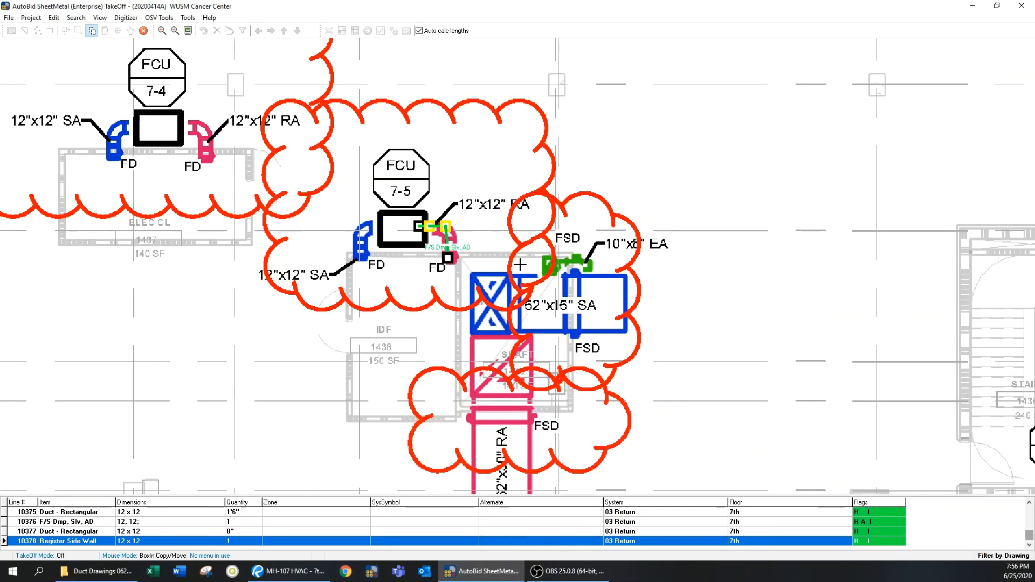
left_click_drag(438, 243, 473, 269)
left_click(506, 350)
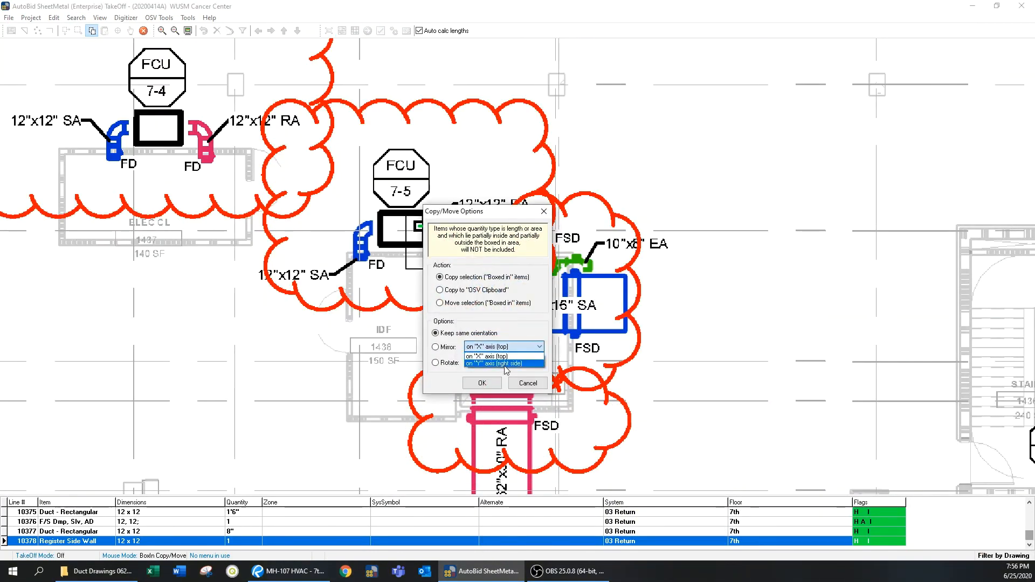
left_click(505, 367)
left_click(482, 383)
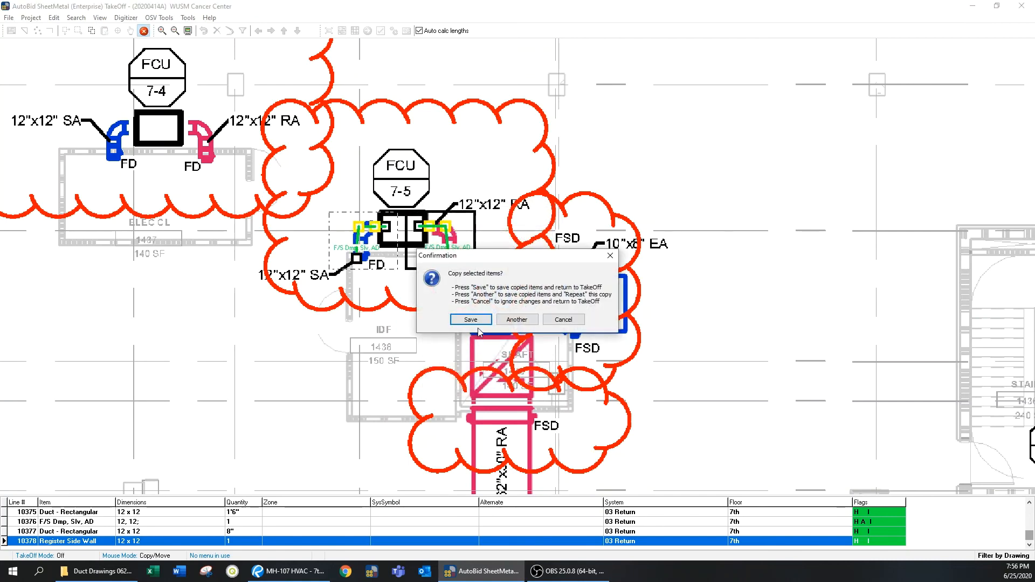
key("Return")
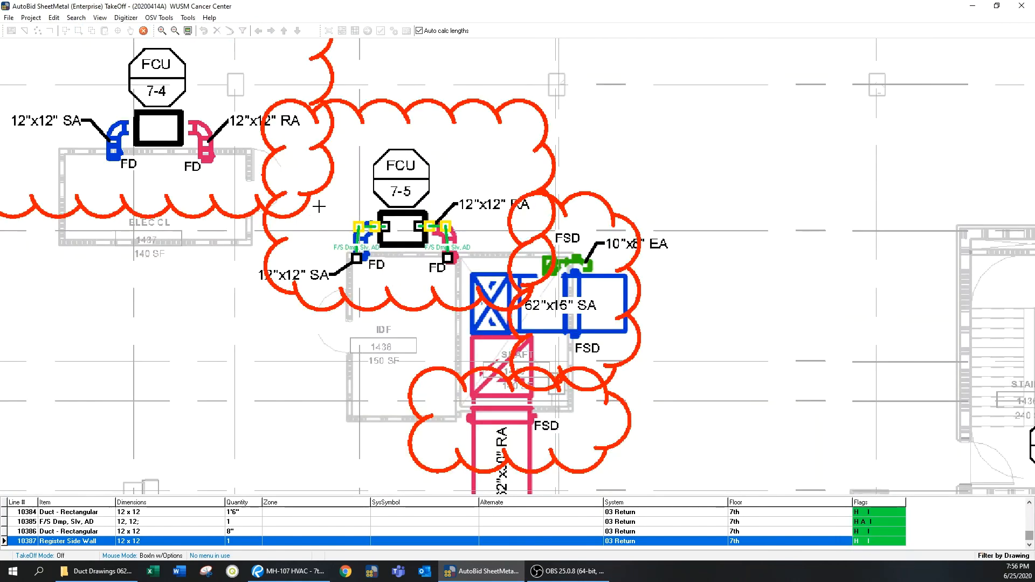
Change the system of the mirrored duct run at FCU 7-5 to 02 LP Supply
left_click_drag(321, 204, 391, 274)
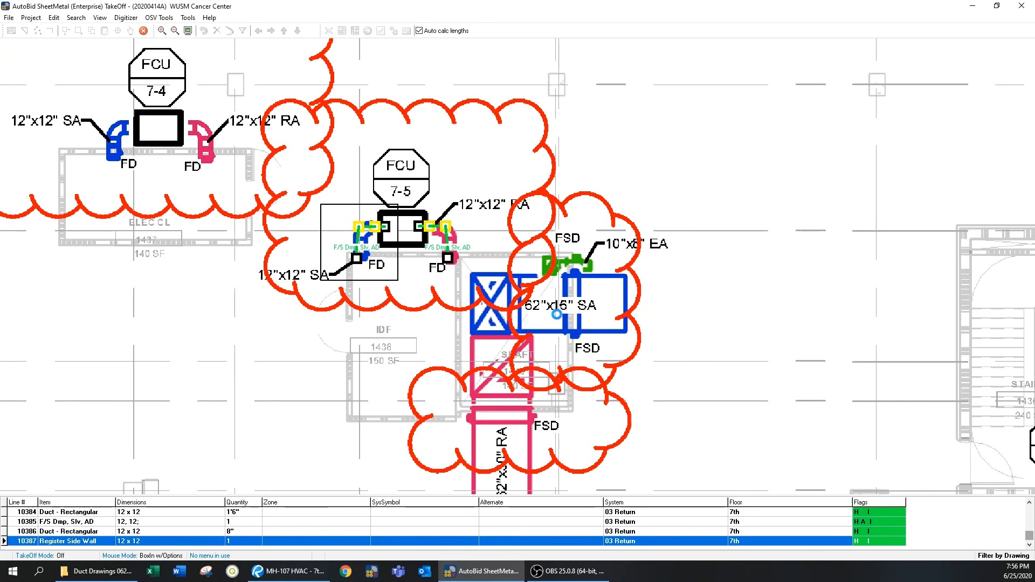
left_click(591, 423)
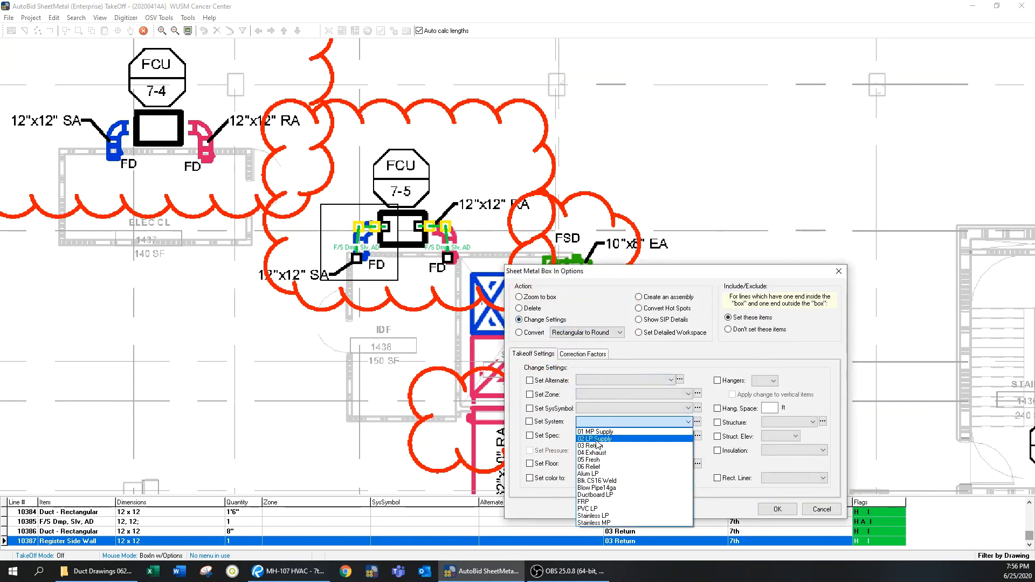
left_click(595, 439)
key("Return")
left_click(777, 509)
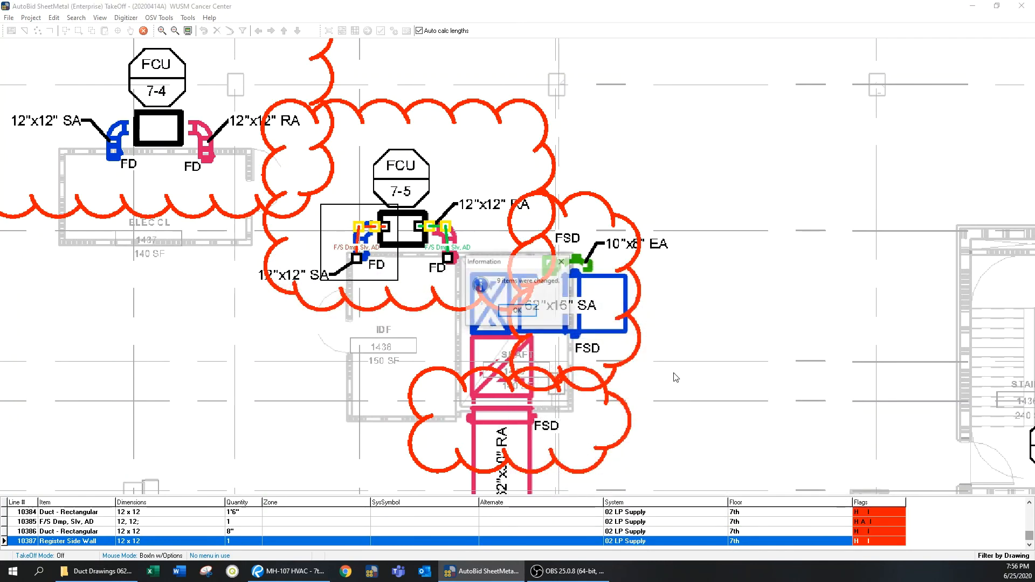
left_click(518, 311)
Set the system to 01 MP Supply and count a 400 CFM Susp Fan Coil on the FCU 7-5 unit
left_click(921, 208)
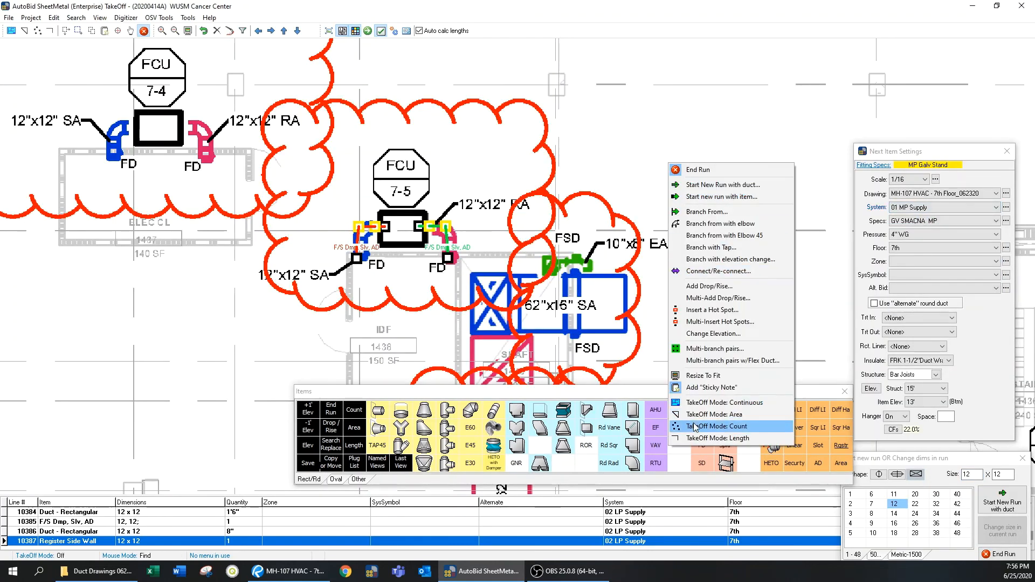
left_click(718, 426)
left_click(408, 226)
right_click(539, 171)
left_click(593, 180)
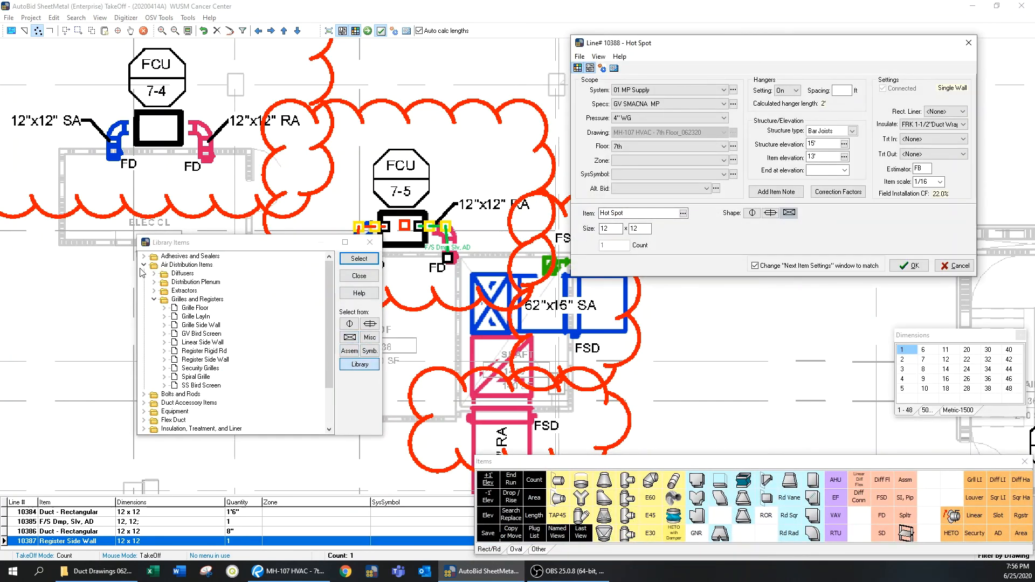
left_click(143, 264)
left_click(144, 291)
left_click(155, 308)
left_click(164, 334)
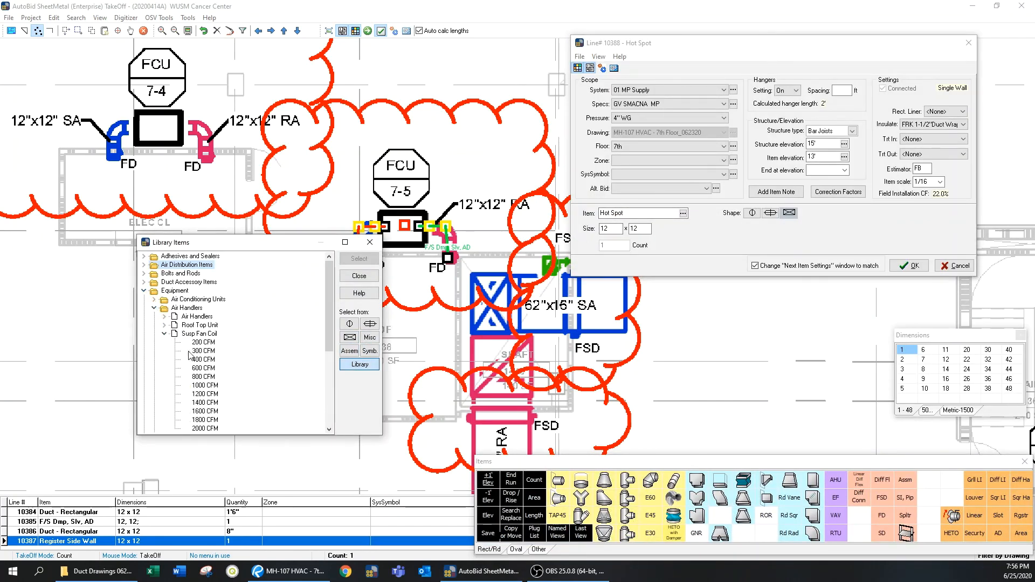
left_click(359, 259)
left_click(908, 266)
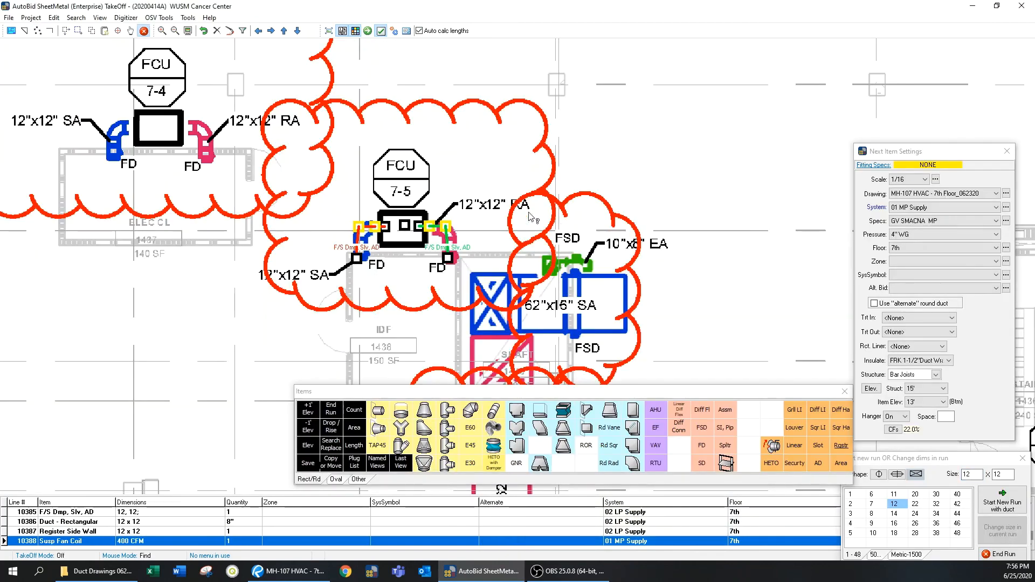
Copy the complete FCU 7-5 fan coil with its supply and return runs to FCU 7-4, keeping the same orientation
left_click(92, 31)
left_click_drag(343, 186, 490, 304)
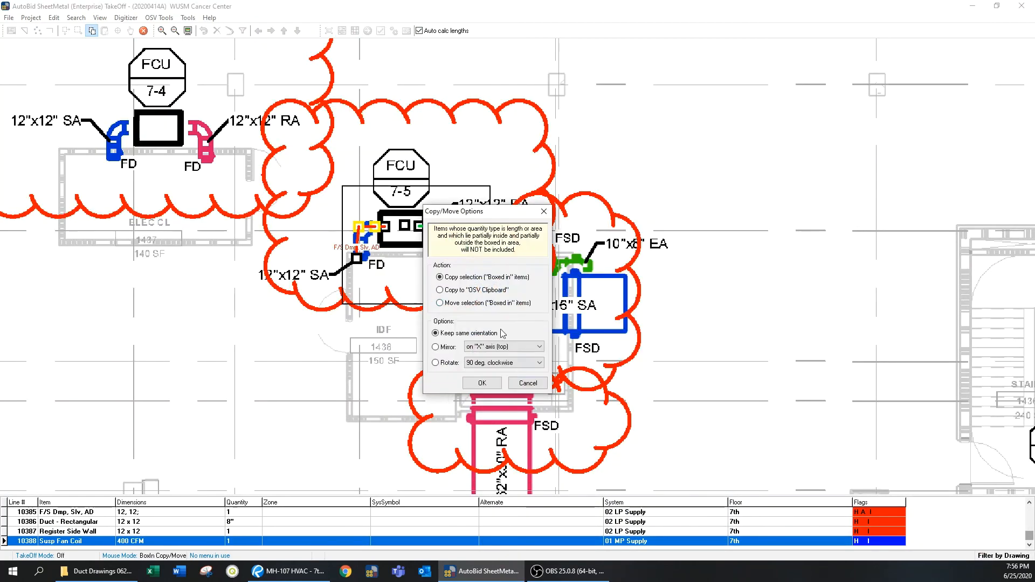
left_click(499, 382)
left_click_drag(396, 242, 155, 143)
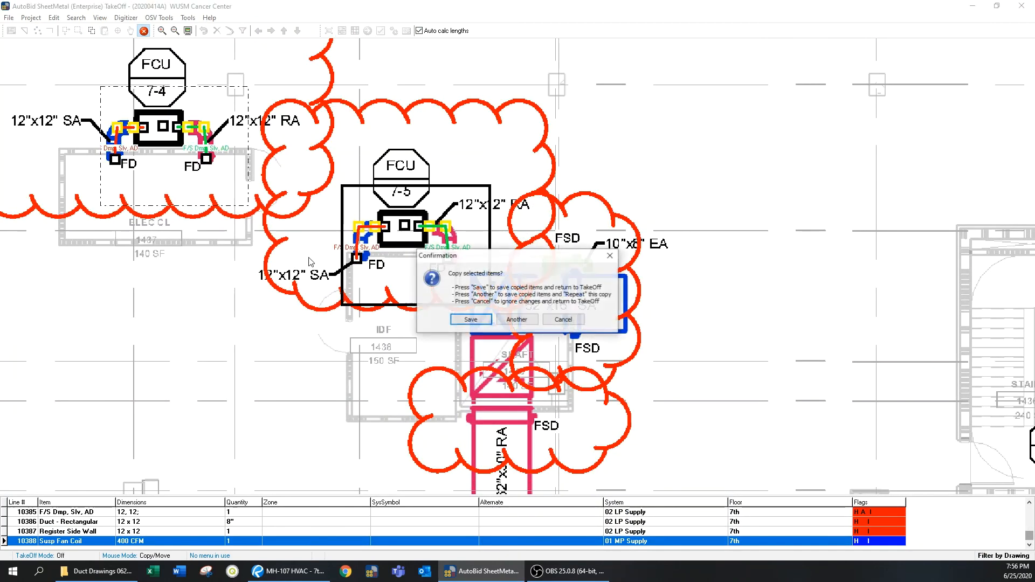
left_click(470, 319)
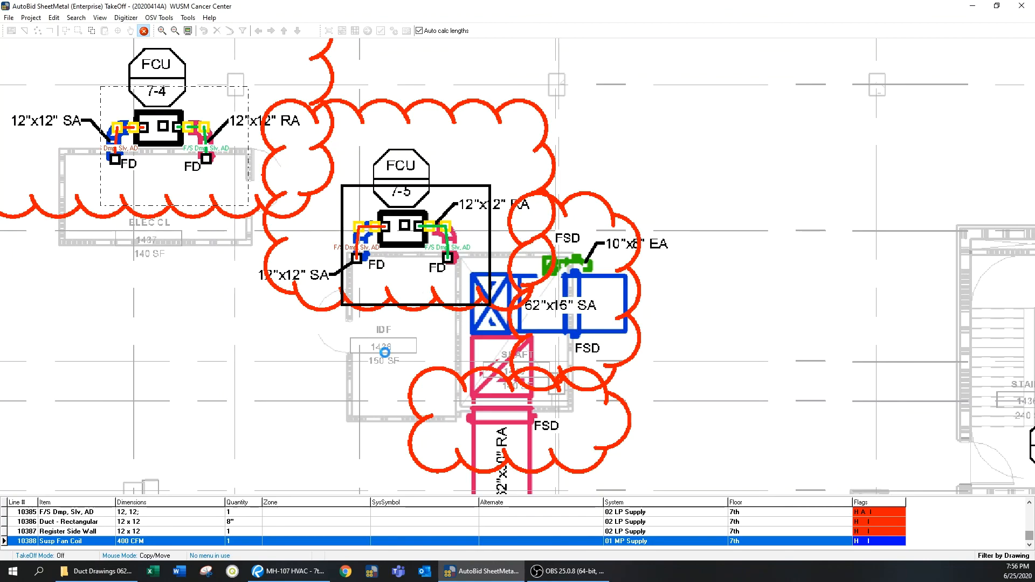
Copy the FCU 7-4 fan coil and duct runs, rotated 90 degrees counterclockwise, onto the clouded FCU beside the dashed vertical line
scroll(384, 352, "down", 1)
left_click_drag(258, 335, 626, 282)
scroll(585, 296, "down", 6)
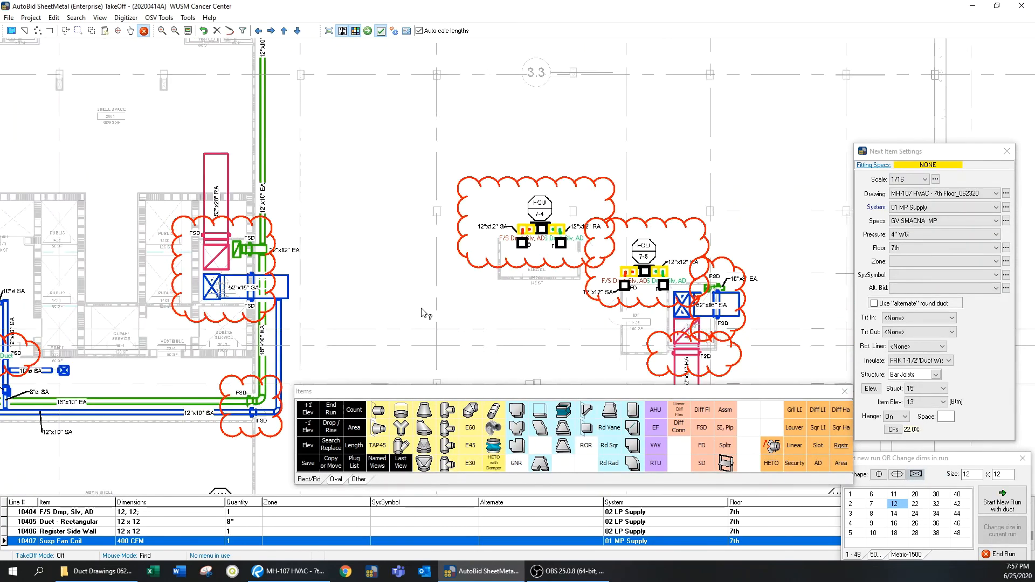
scroll(423, 313, "down", 1)
mouse_move(334, 224)
left_mouse_down()
mouse_move(420, 296)
mouse_move(383, 203)
mouse_move(421, 219)
left_mouse_up()
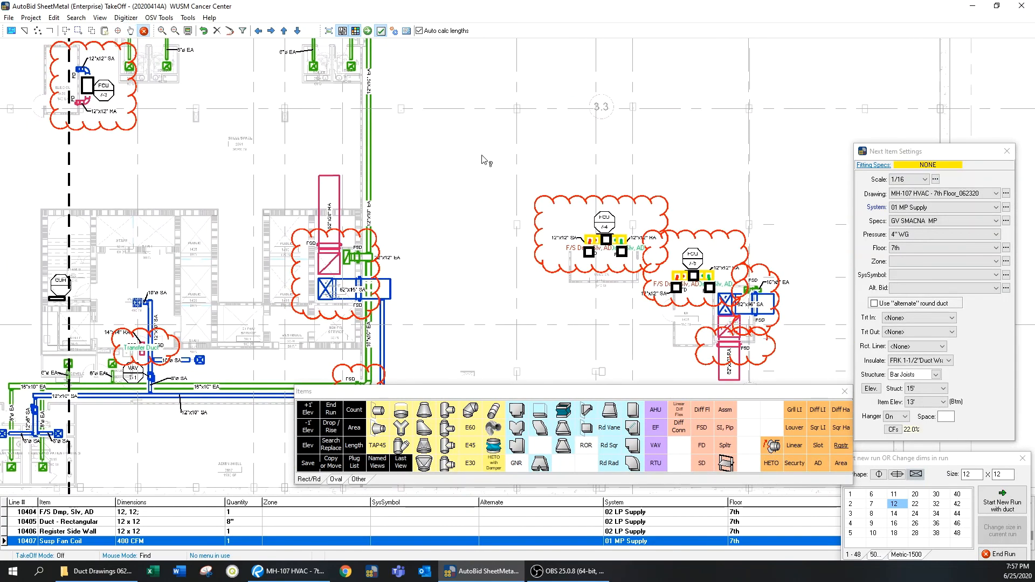
left_click(93, 32)
left_click_drag(639, 282, 637, 273)
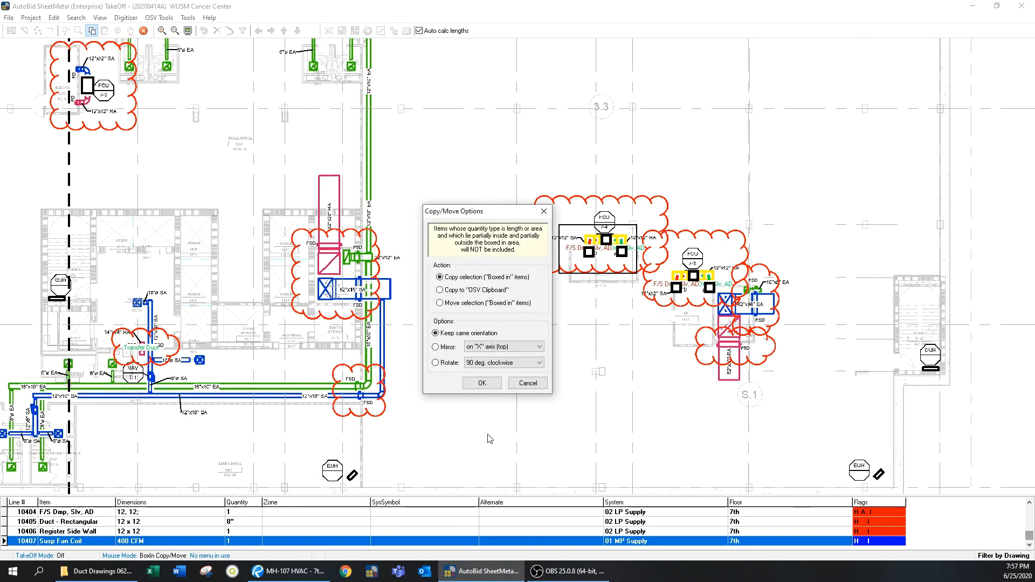
left_click(503, 363)
left_click(491, 379)
left_click(485, 383)
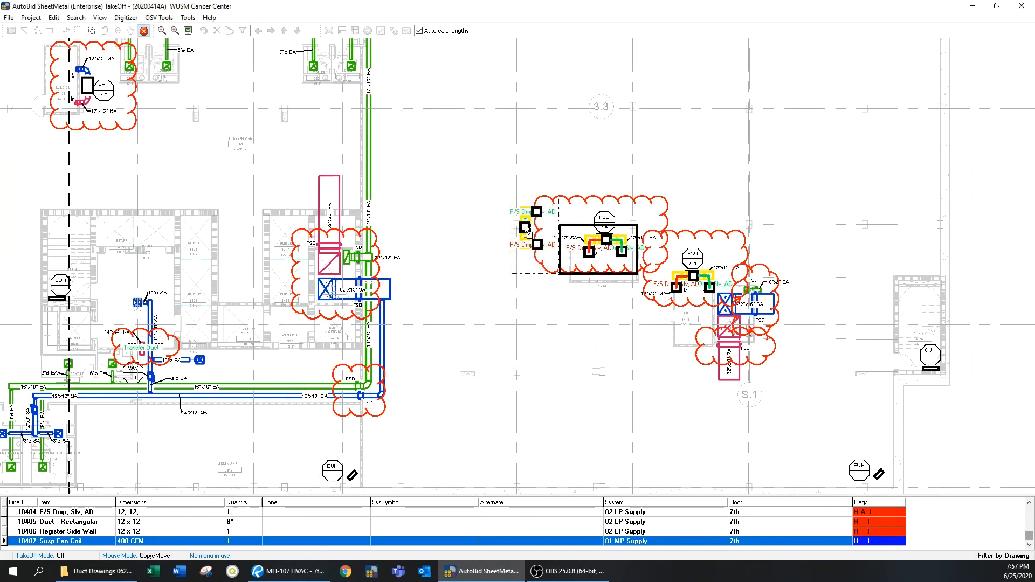
left_click(81, 83)
left_click(477, 319)
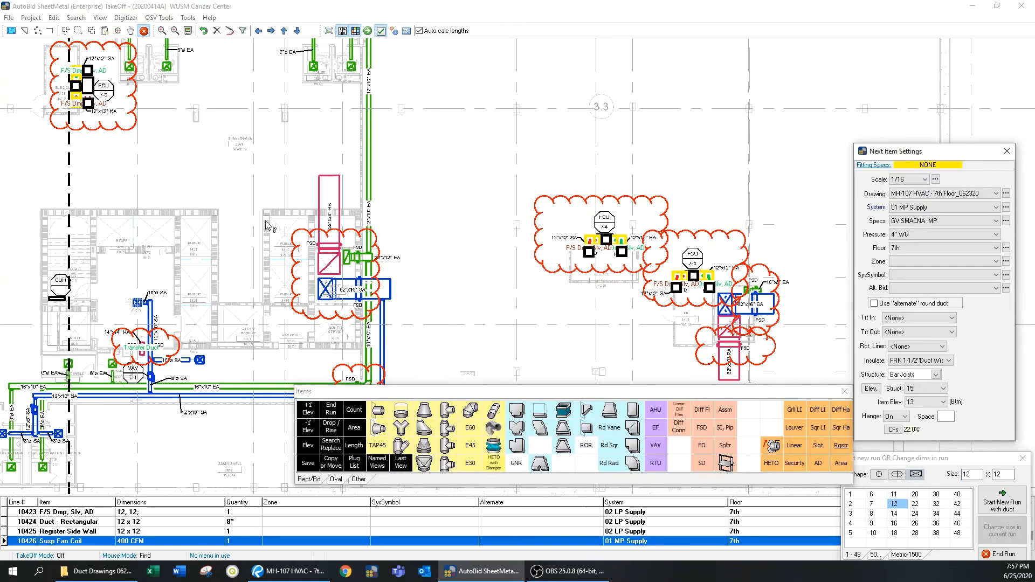
Copy the FCU 7-4 and 7-5 fan coils with their ductwork together to the two clouded FCUs at the far west end of the plan
mouse_move(231, 208)
left_mouse_down()
mouse_move(432, 295)
mouse_move(616, 334)
left_mouse_up()
scroll(350, 266, "down", 2)
mouse_move(328, 254)
left_mouse_down()
mouse_move(483, 274)
mouse_move(577, 201)
left_mouse_up()
scroll(577, 201, "down", 1)
left_click_drag(711, 275, 467, 264)
scroll(467, 263, "down", 2)
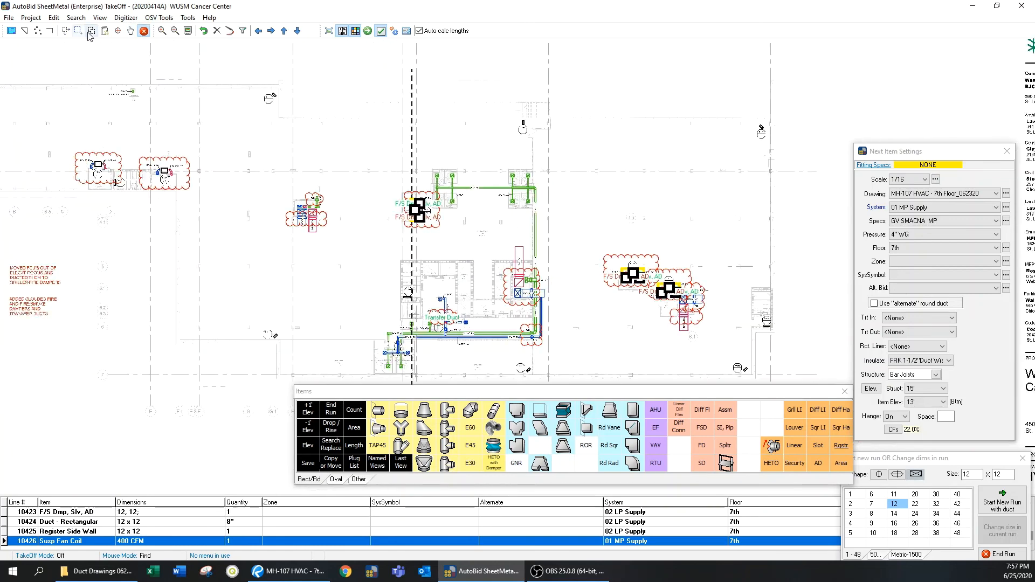
left_click(91, 31)
left_click(483, 383)
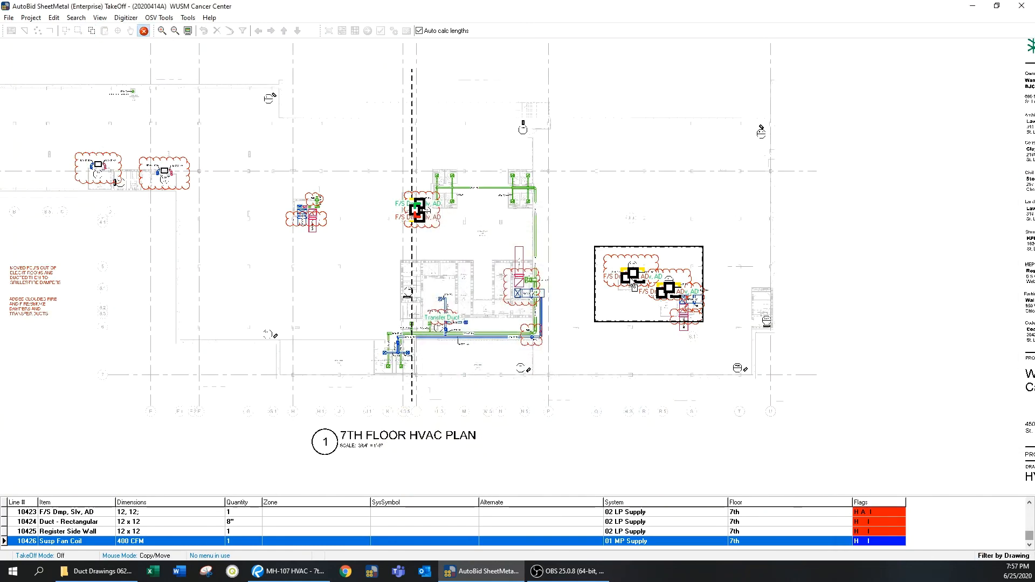
left_click_drag(628, 282, 96, 173)
left_click(477, 321)
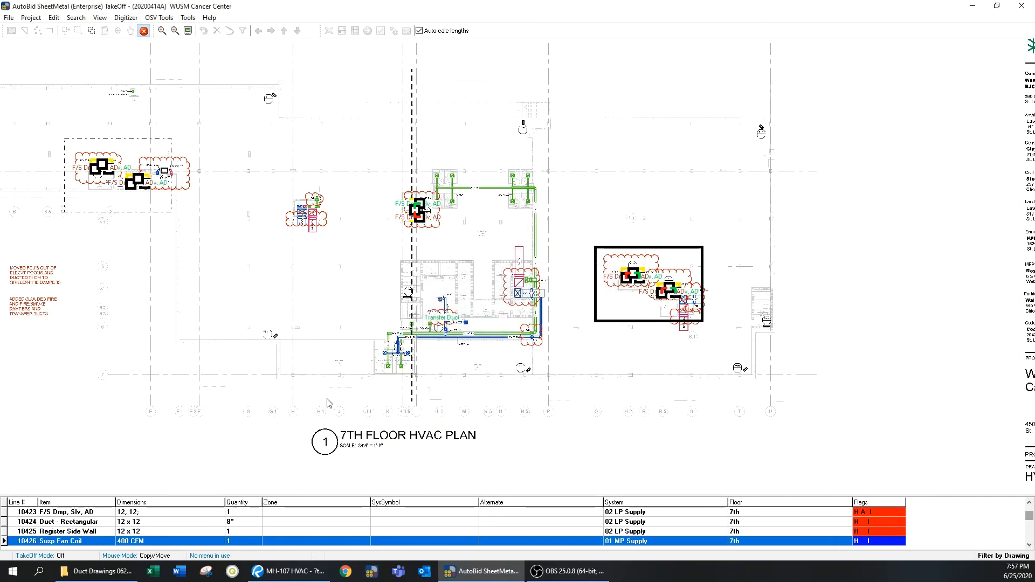